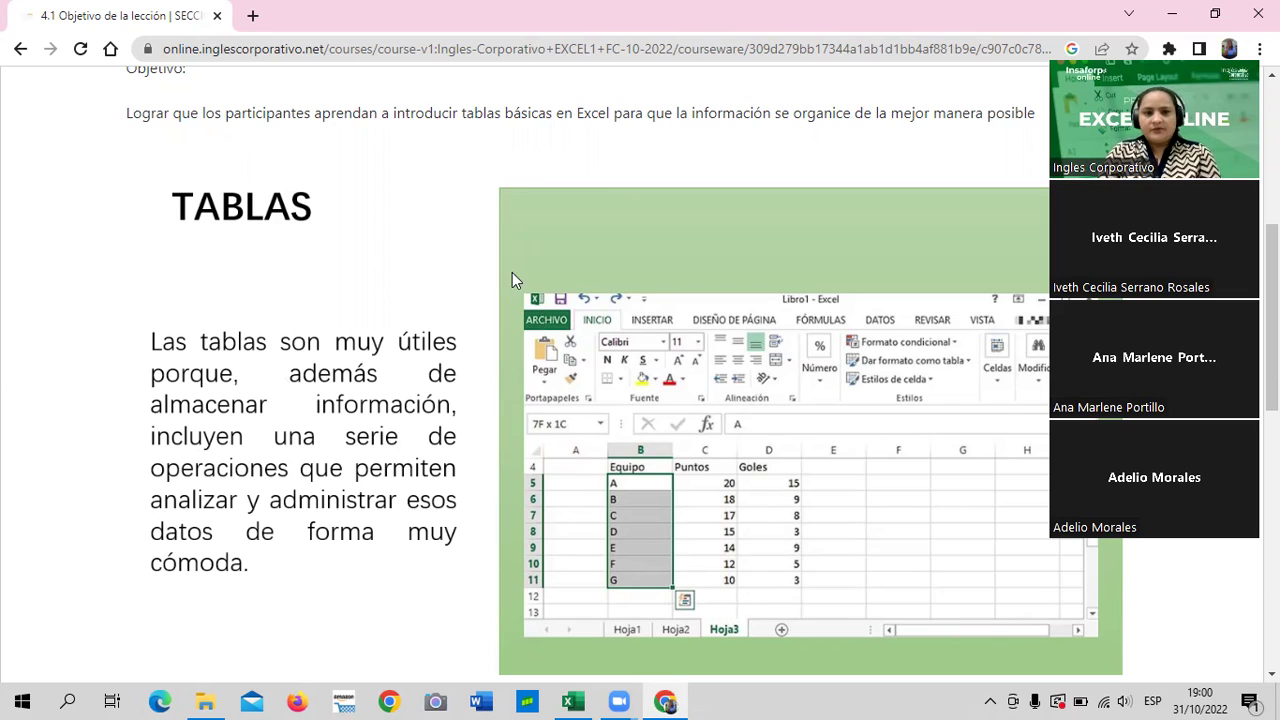
Step: Scroll up and down through the current lesson page to review its content
{"action": "scroll", "coordinate": [513, 278], "scroll_direction": "up", "scroll_amount": 3}
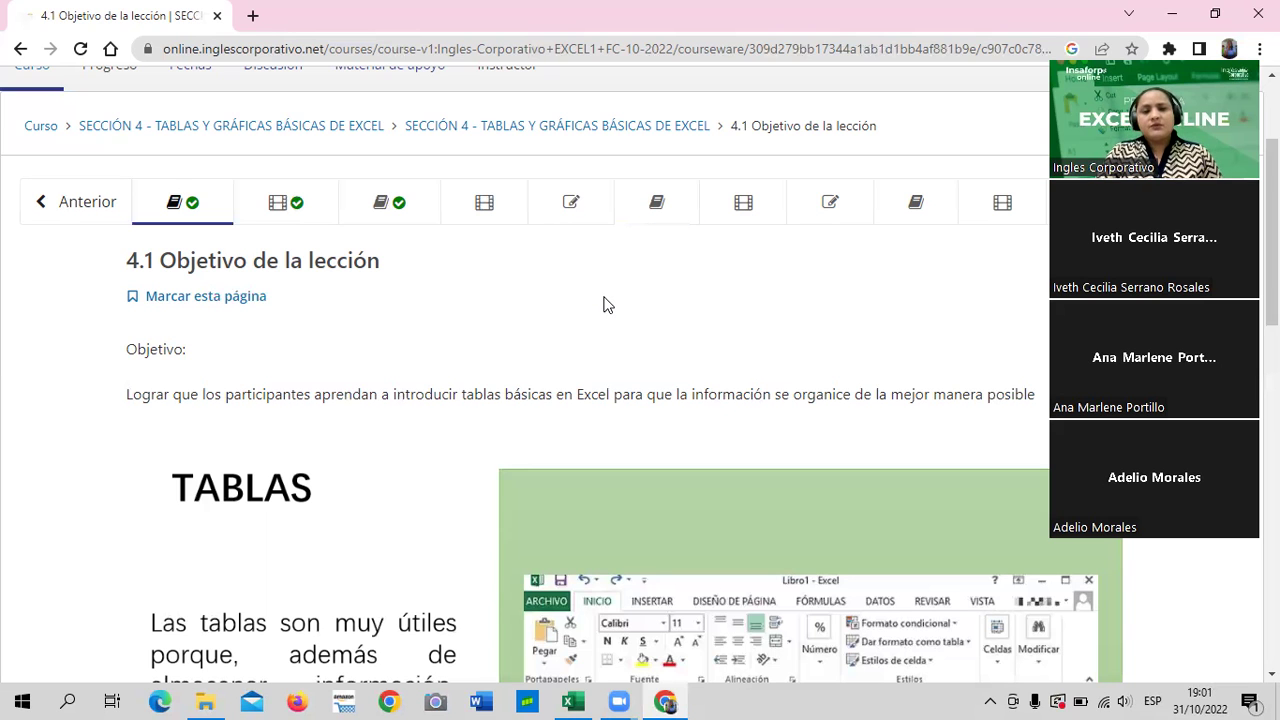
{"action": "scroll", "coordinate": [603, 304], "scroll_direction": "down", "scroll_amount": 4}
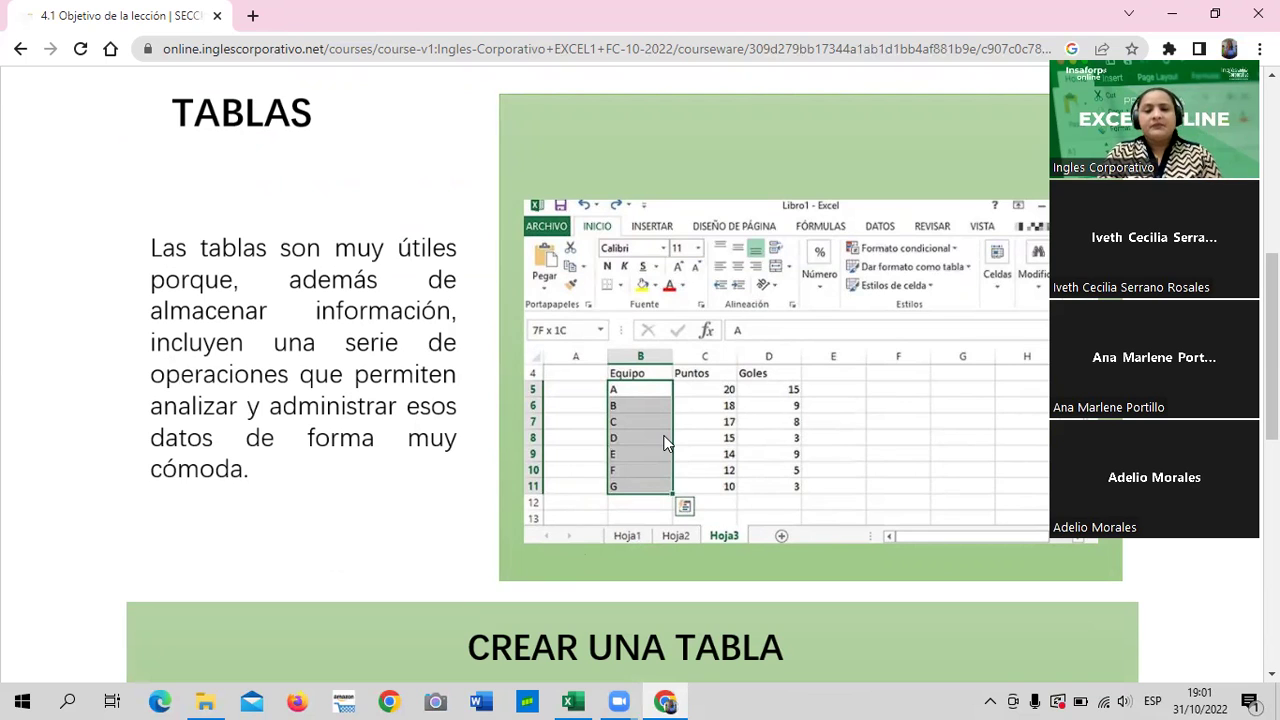
{"action": "scroll", "coordinate": [628, 454], "scroll_direction": "down", "scroll_amount": 3}
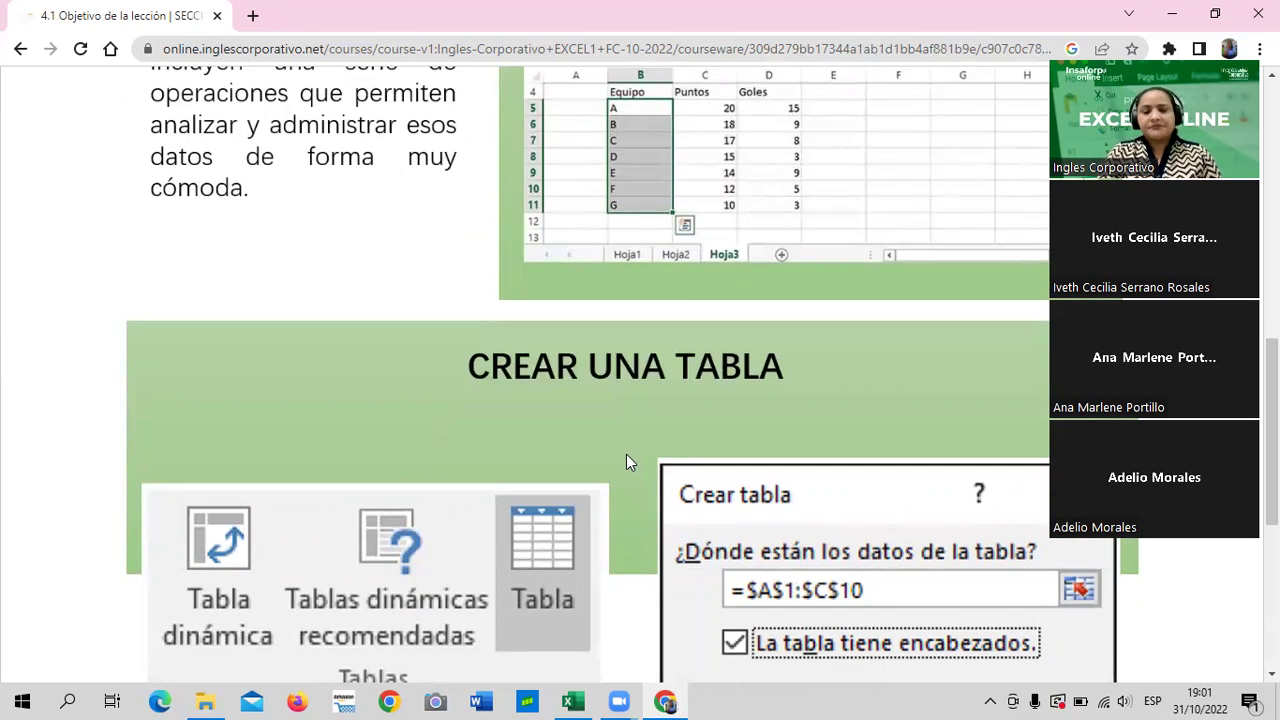
{"action": "scroll", "coordinate": [627, 461], "scroll_direction": "down", "scroll_amount": 2}
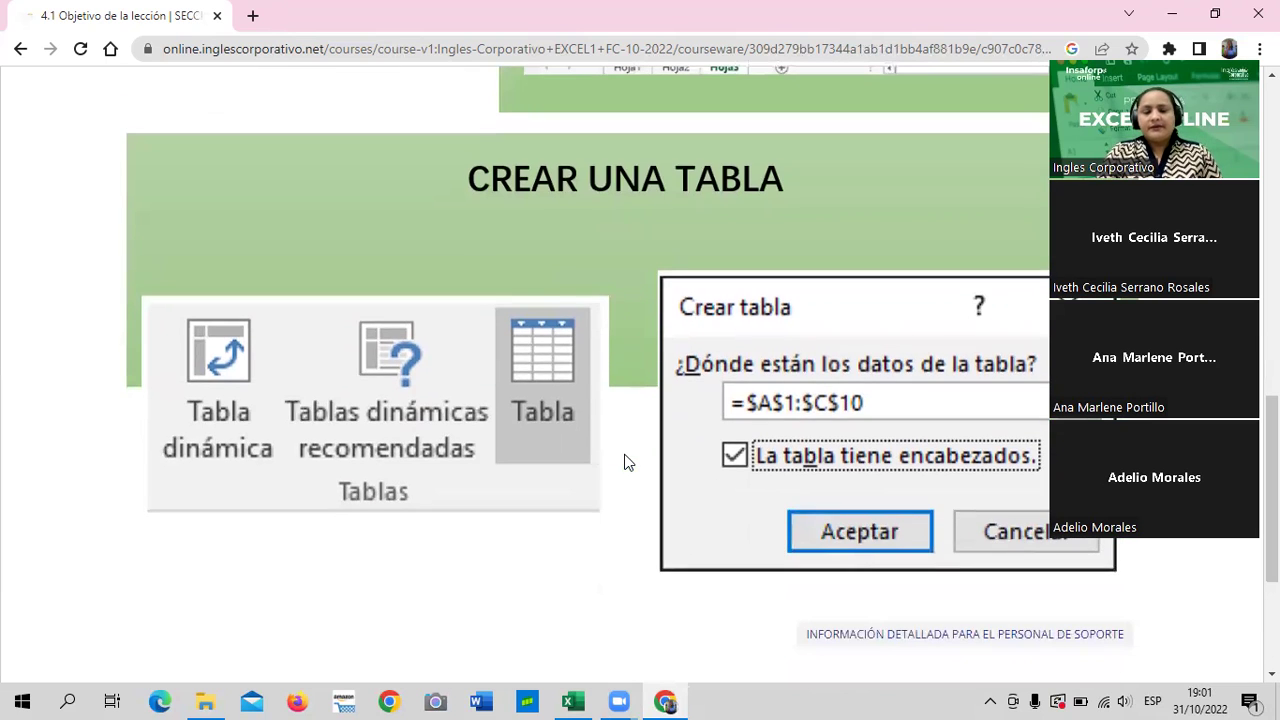
{"action": "scroll", "coordinate": [627, 461], "scroll_direction": "down", "scroll_amount": 2}
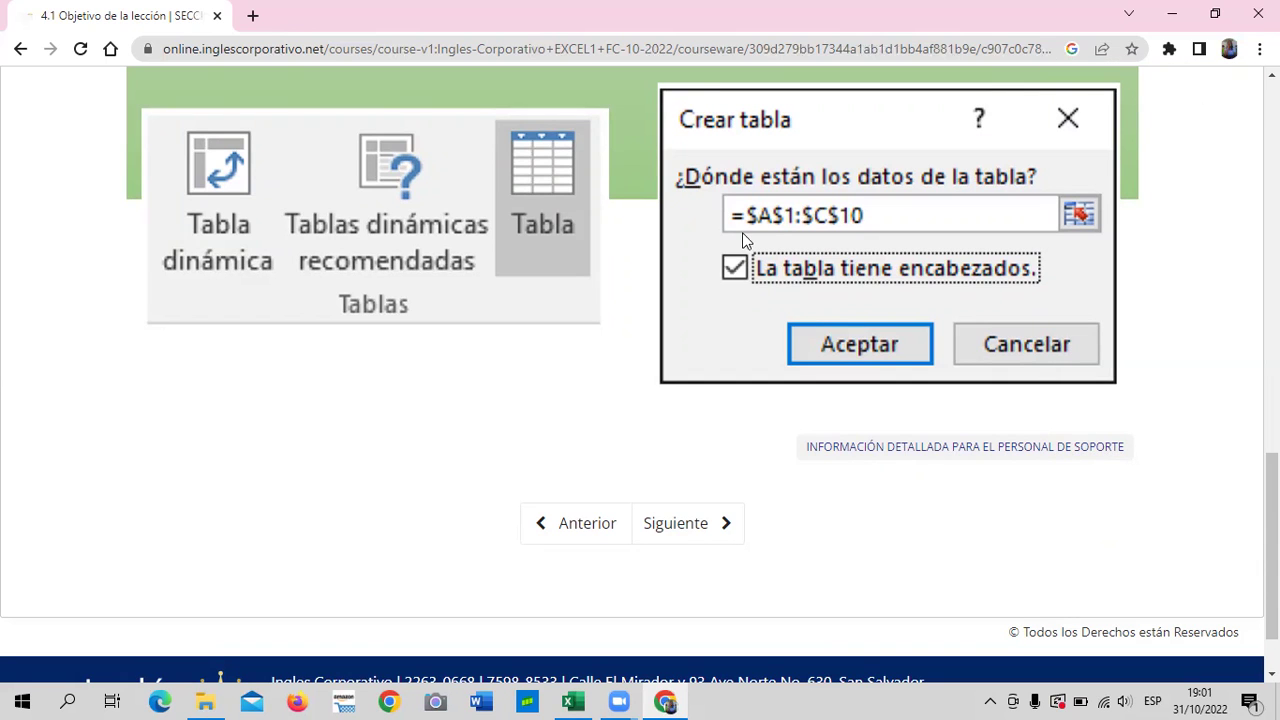
{"action": "scroll", "coordinate": [697, 192], "scroll_direction": "up", "scroll_amount": 2}
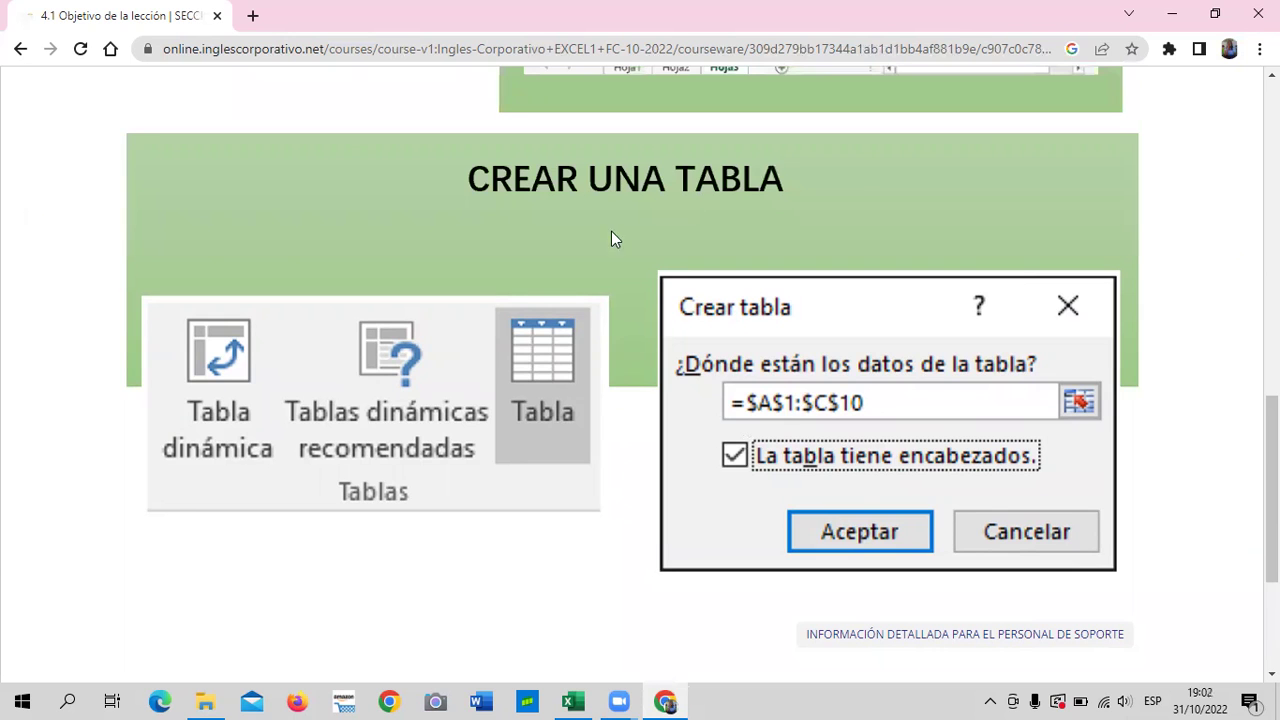
{"action": "scroll", "coordinate": [590, 255], "scroll_direction": "up", "scroll_amount": 2}
{"action": "scroll", "coordinate": [575, 275], "scroll_direction": "up", "scroll_amount": 4}
{"action": "scroll", "coordinate": [575, 275], "scroll_direction": "up", "scroll_amount": 4}
{"action": "scroll", "coordinate": [575, 277], "scroll_direction": "up", "scroll_amount": 1}
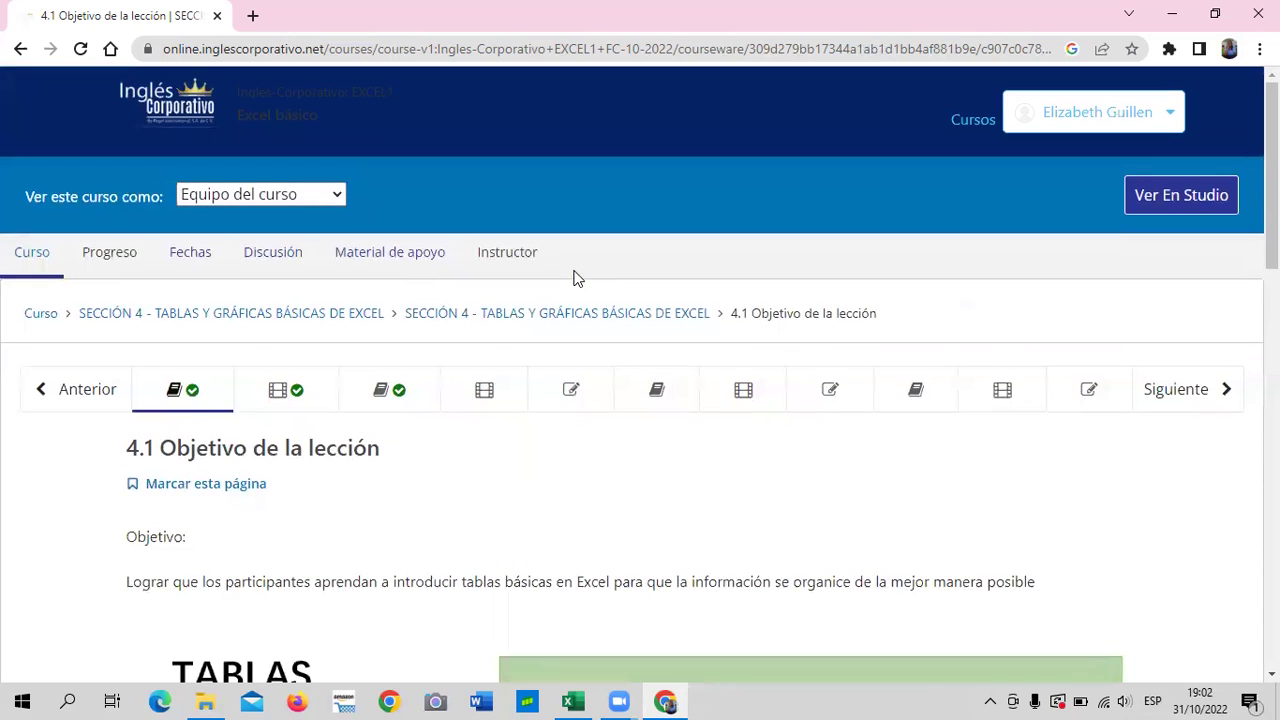
{"action": "scroll", "coordinate": [575, 277], "scroll_direction": "down", "scroll_amount": 1}
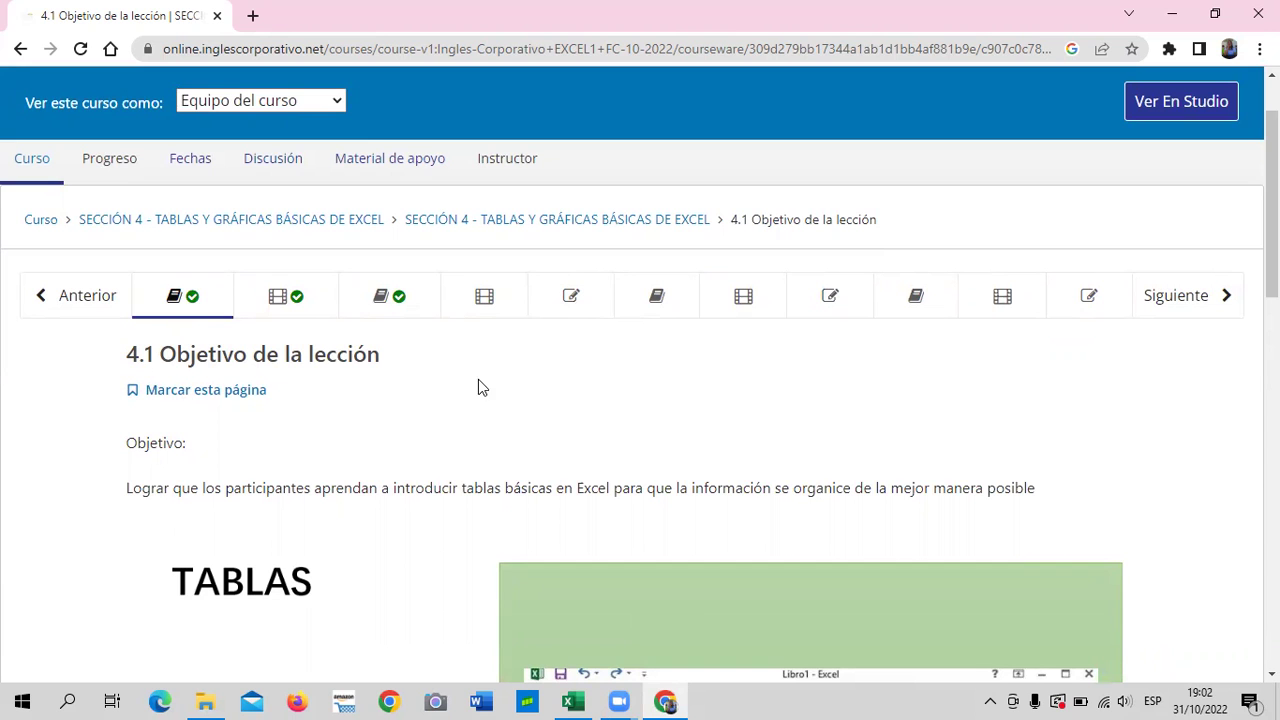
{"action": "scroll", "coordinate": [478, 365], "scroll_direction": "down", "scroll_amount": 1}
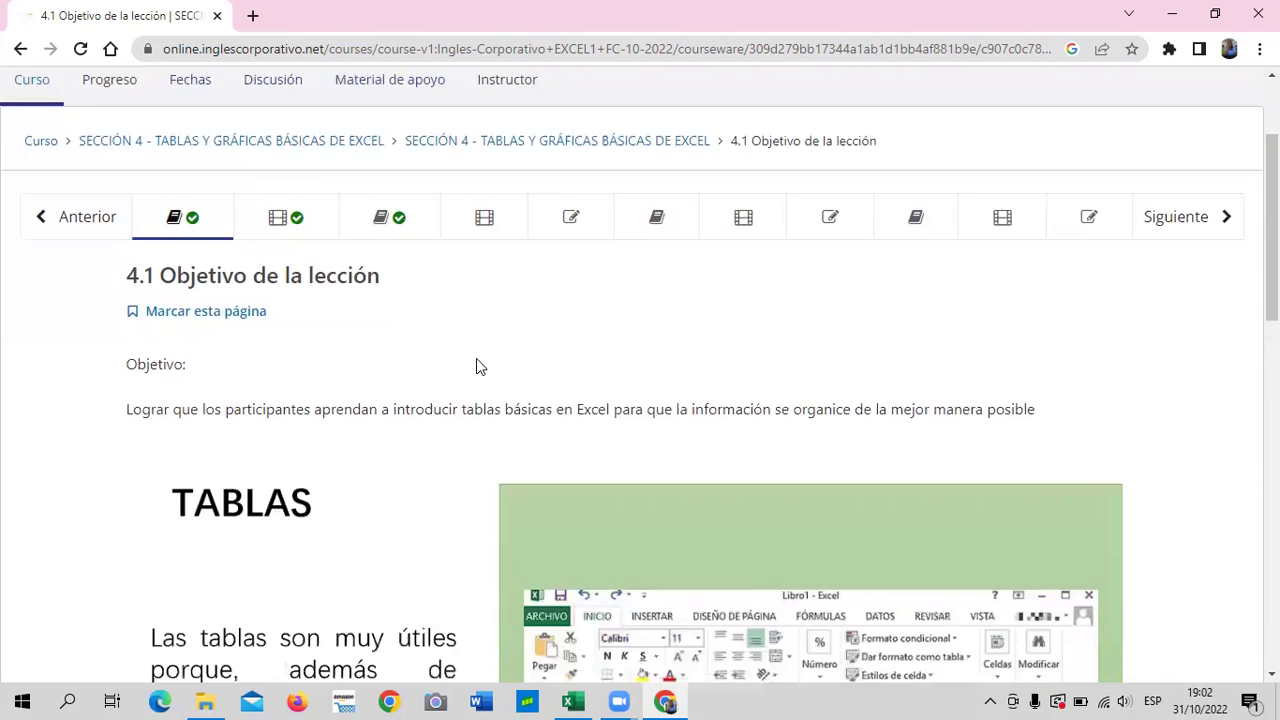
{"action": "scroll", "coordinate": [477, 365], "scroll_direction": "down", "scroll_amount": 1}
{"action": "scroll", "coordinate": [476, 366], "scroll_direction": "down", "scroll_amount": 1}
{"action": "scroll", "coordinate": [475, 367], "scroll_direction": "down", "scroll_amount": 2}
{"action": "scroll", "coordinate": [472, 364], "scroll_direction": "down", "scroll_amount": 3}
{"action": "scroll", "coordinate": [465, 360], "scroll_direction": "down", "scroll_amount": 3}
{"action": "scroll", "coordinate": [465, 358], "scroll_direction": "up", "scroll_amount": 4}
{"action": "scroll", "coordinate": [463, 351], "scroll_direction": "up", "scroll_amount": 5}
{"action": "scroll", "coordinate": [463, 348], "scroll_direction": "up", "scroll_amount": 3}
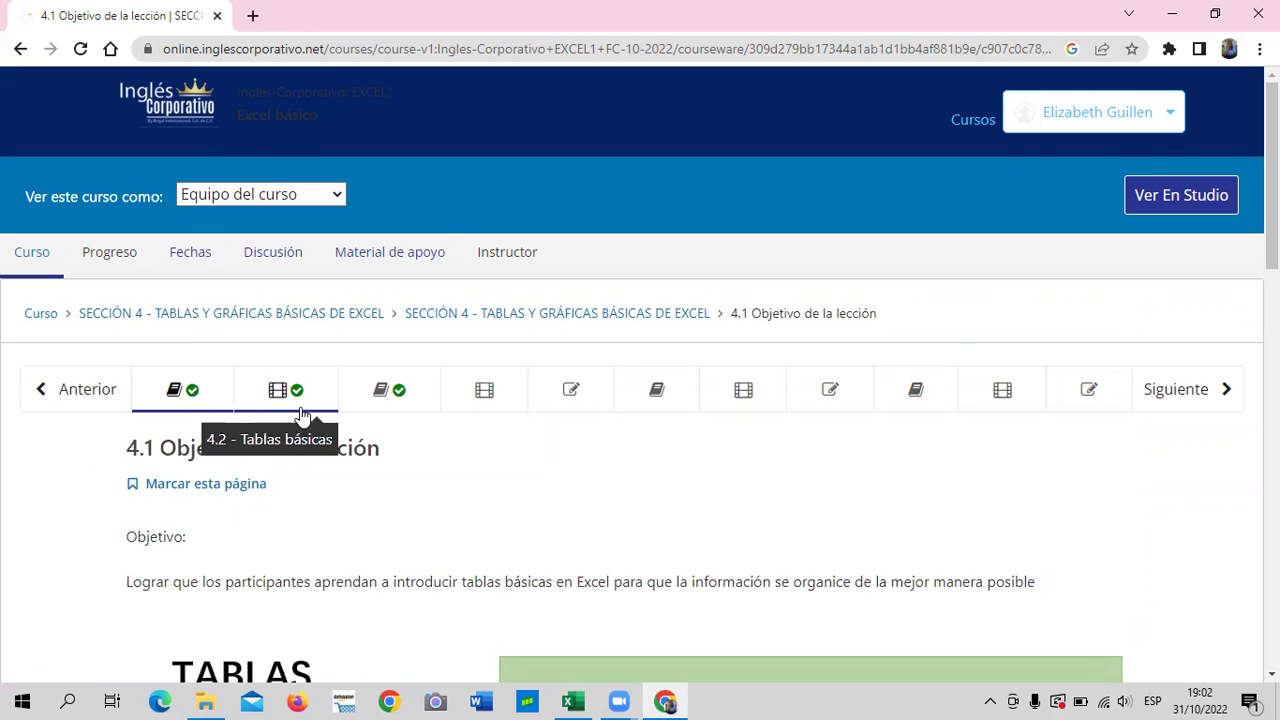
{"action": "scroll", "coordinate": [322, 402], "scroll_direction": "down", "scroll_amount": 1}
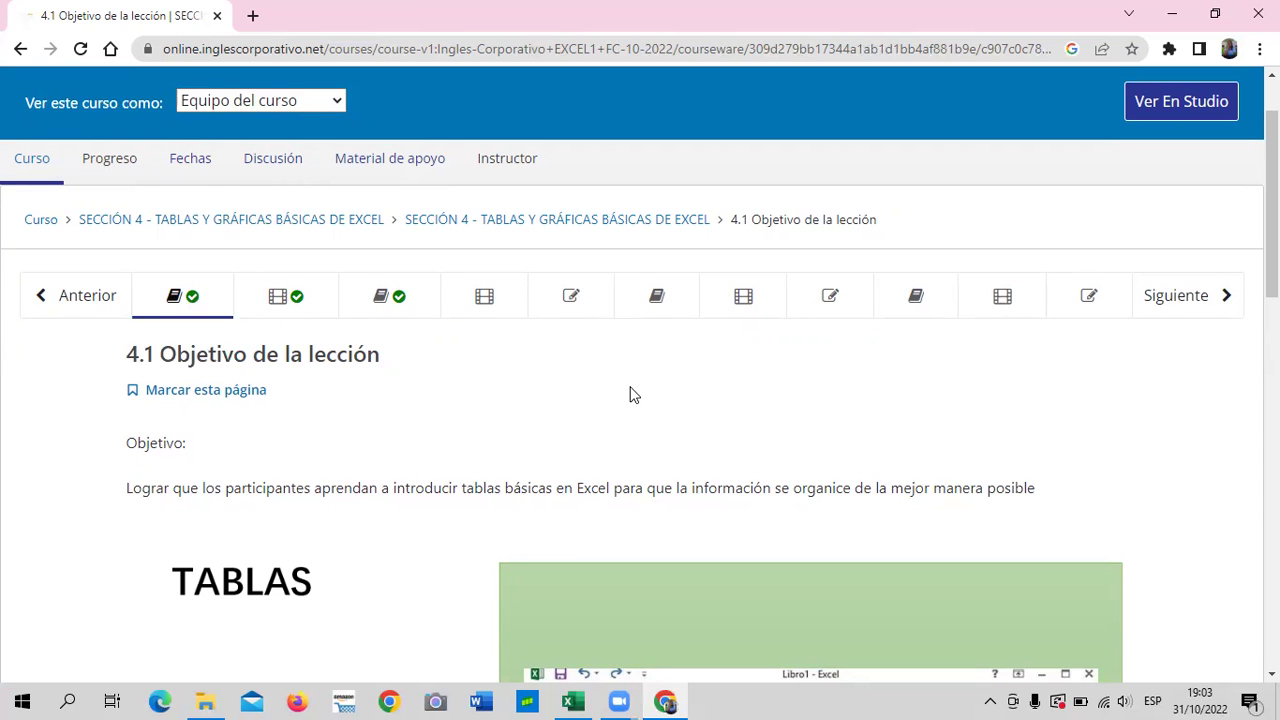
{"action": "scroll", "coordinate": [630, 394], "scroll_direction": "down", "scroll_amount": 5}
{"action": "scroll", "coordinate": [628, 400], "scroll_direction": "down", "scroll_amount": 3}
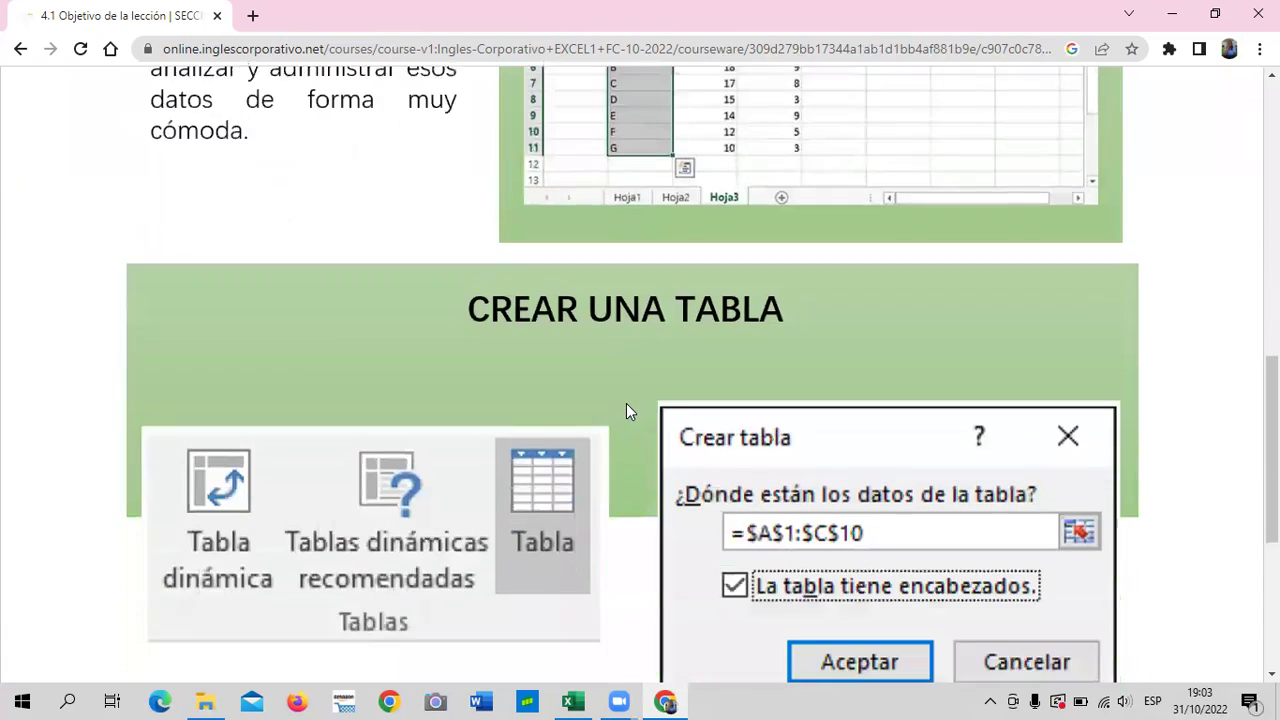
{"action": "scroll", "coordinate": [626, 403], "scroll_direction": "down", "scroll_amount": 1}
{"action": "scroll", "coordinate": [624, 409], "scroll_direction": "down", "scroll_amount": 3}
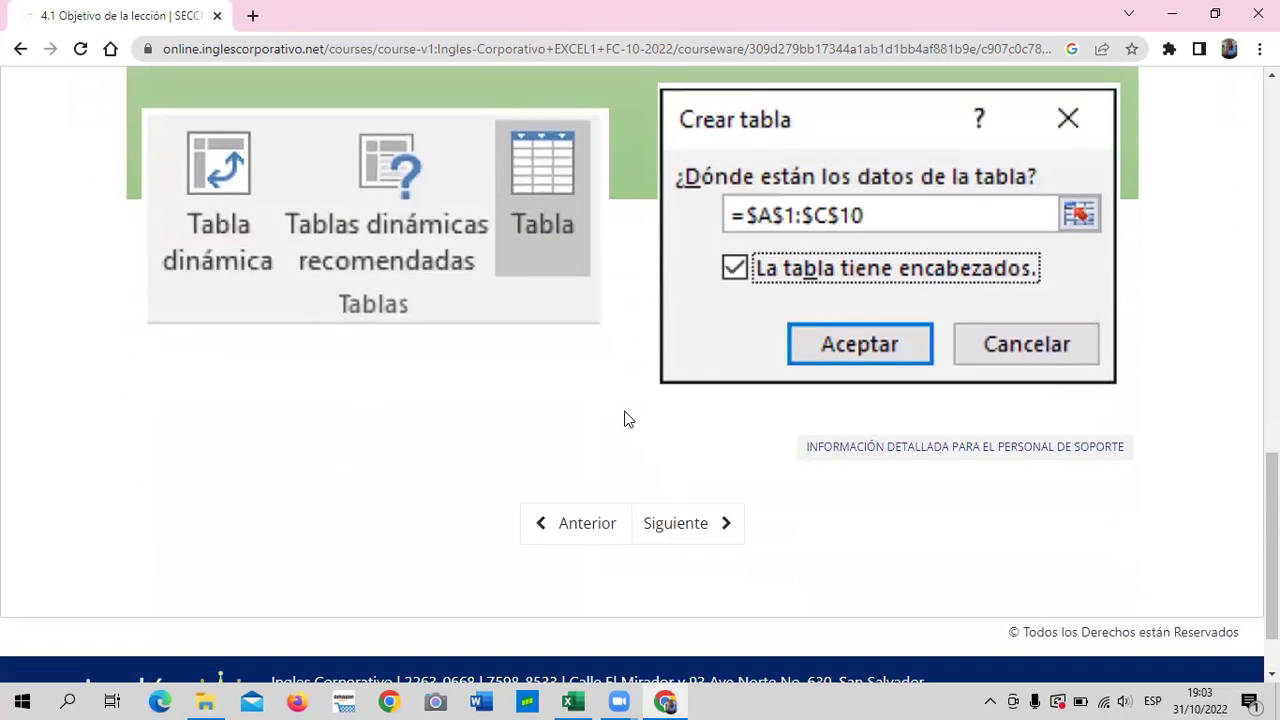
{"action": "scroll", "coordinate": [626, 420], "scroll_direction": "up", "scroll_amount": 2}
{"action": "scroll", "coordinate": [624, 414], "scroll_direction": "up", "scroll_amount": 3}
{"action": "scroll", "coordinate": [624, 414], "scroll_direction": "up", "scroll_amount": 4}
{"action": "scroll", "coordinate": [623, 418], "scroll_direction": "up", "scroll_amount": 2}
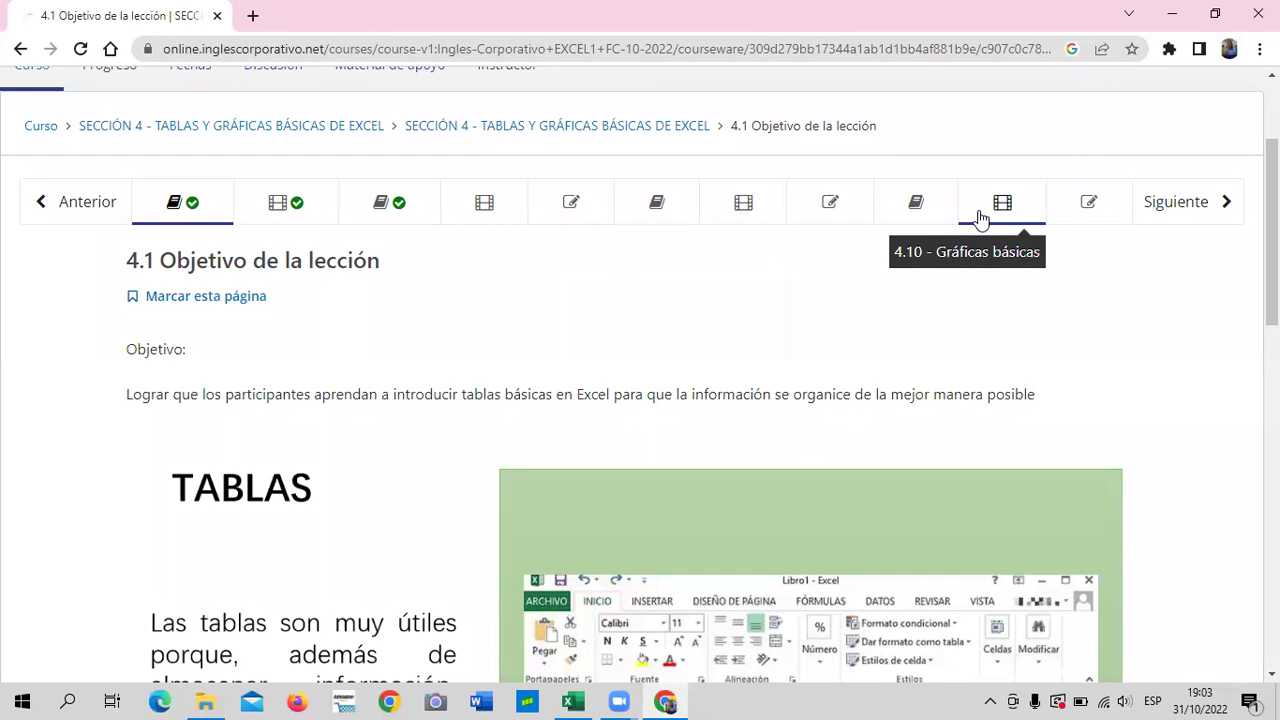
Step: Go to lesson 4.9 Objetivo de la lección and scroll through the Personalizar gráficos content
{"action": "left_click", "coordinate": [922, 205]}
{"action": "scroll", "coordinate": [727, 373], "scroll_direction": "down", "scroll_amount": 5}
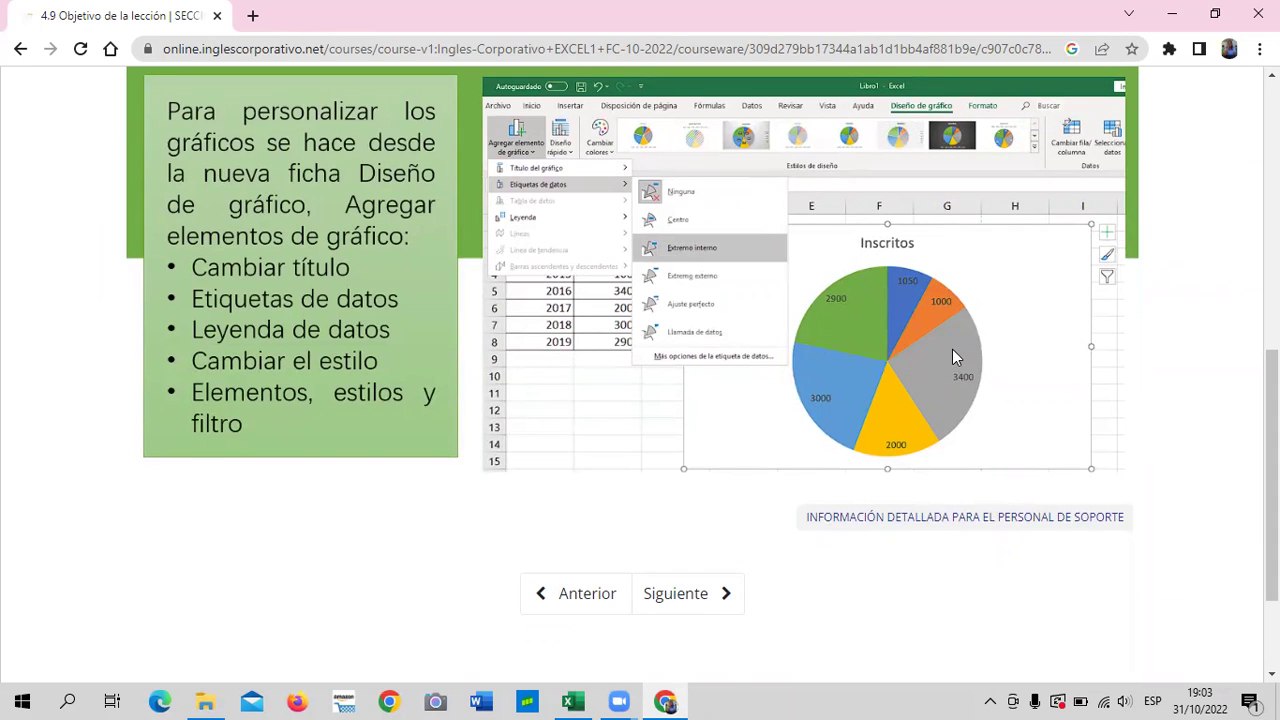
{"action": "scroll", "coordinate": [953, 350], "scroll_direction": "up", "scroll_amount": 2}
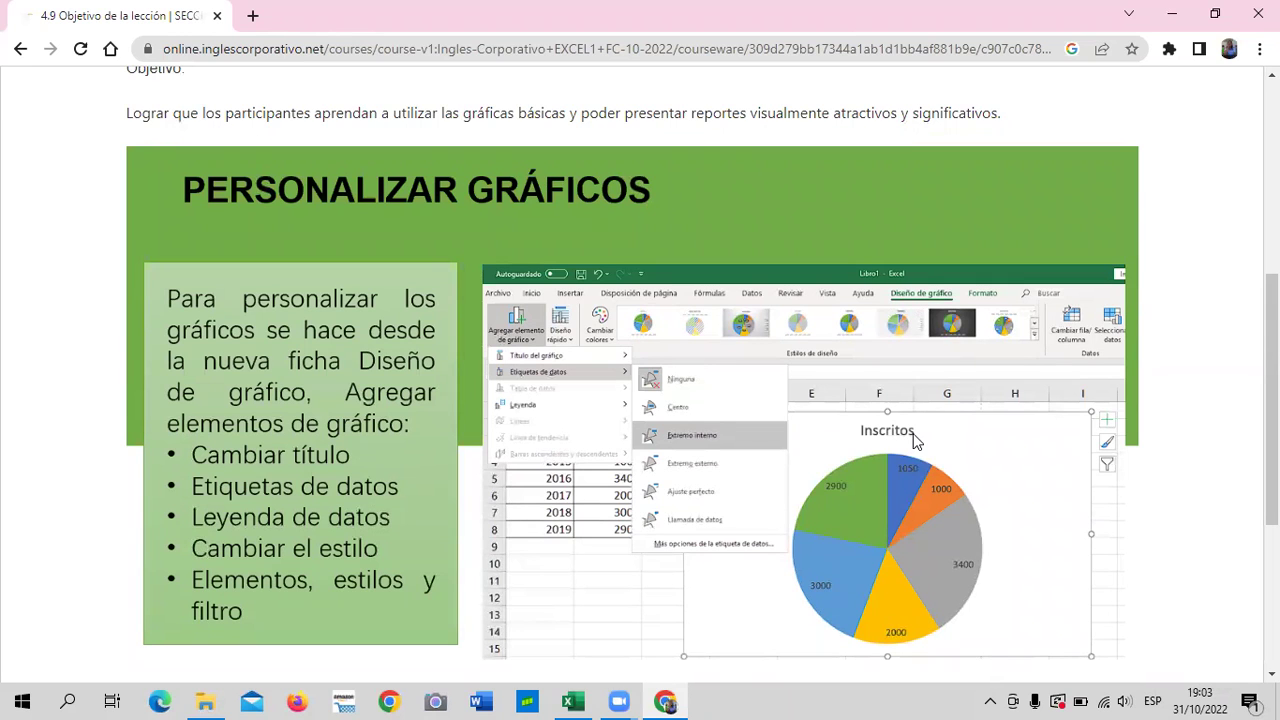
{"action": "scroll", "coordinate": [912, 440], "scroll_direction": "up", "scroll_amount": 2}
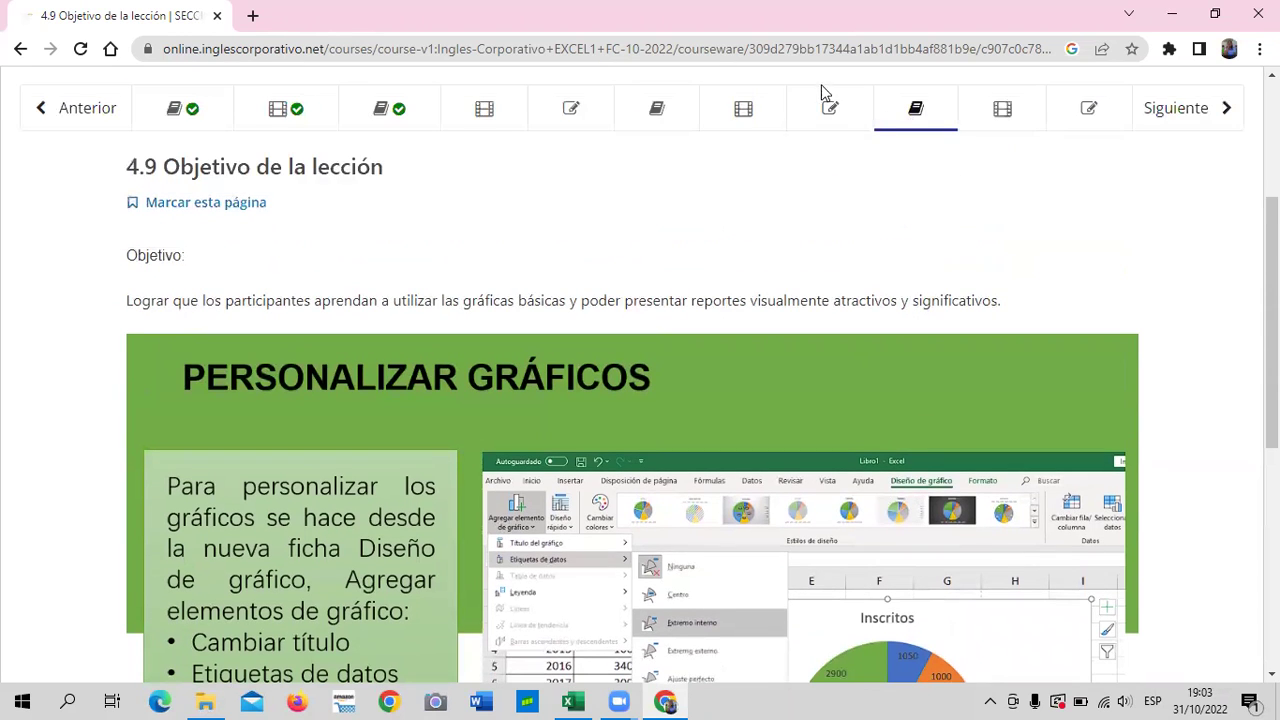
{"action": "scroll", "coordinate": [865, 256], "scroll_direction": "up", "scroll_amount": 2}
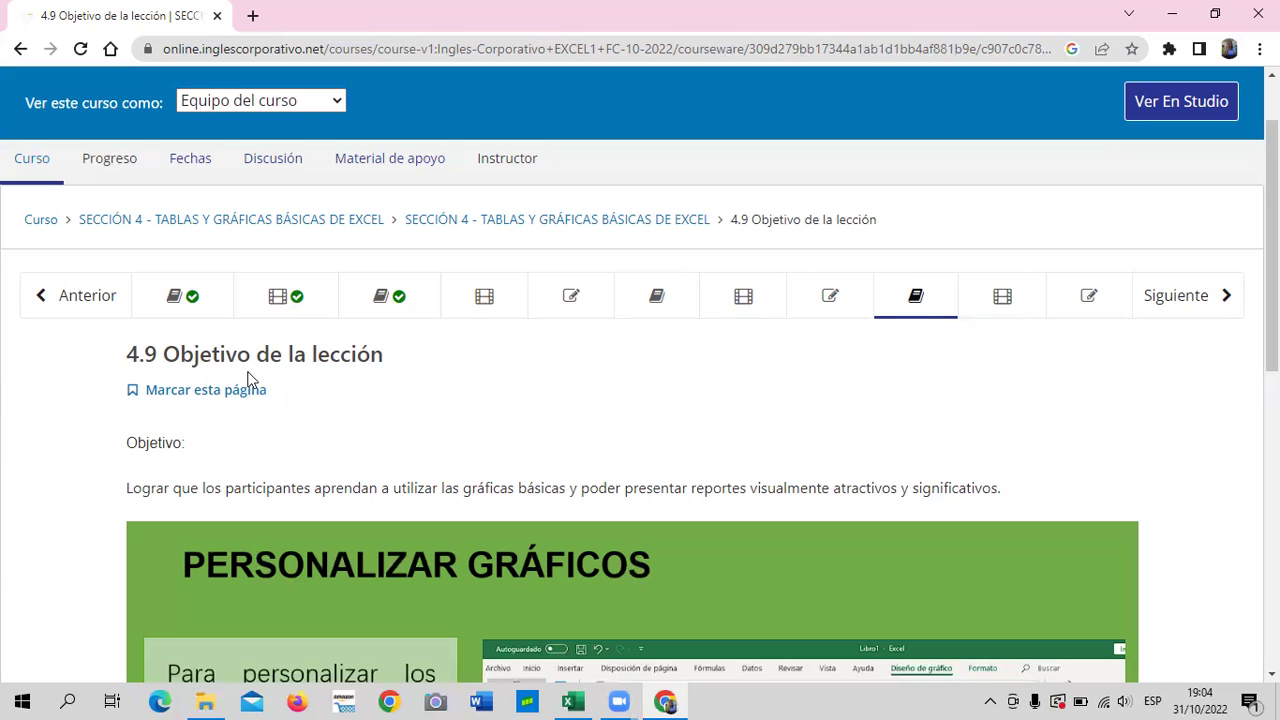
Step: Go back to lesson 4.1 Objetivo de la lección and scroll through its content
{"action": "left_click", "coordinate": [226, 300]}
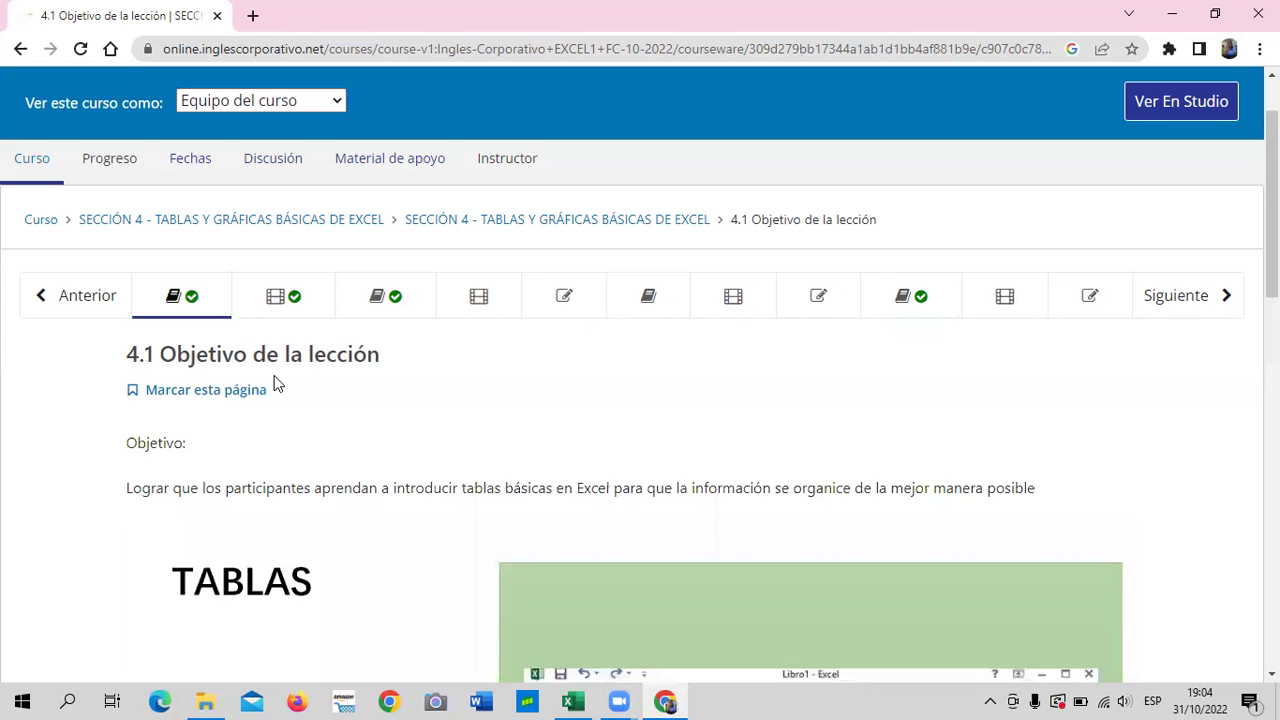
{"action": "scroll", "coordinate": [285, 390], "scroll_direction": "down", "scroll_amount": 2}
{"action": "scroll", "coordinate": [306, 406], "scroll_direction": "up", "scroll_amount": 1}
{"action": "scroll", "coordinate": [299, 395], "scroll_direction": "up", "scroll_amount": 1}
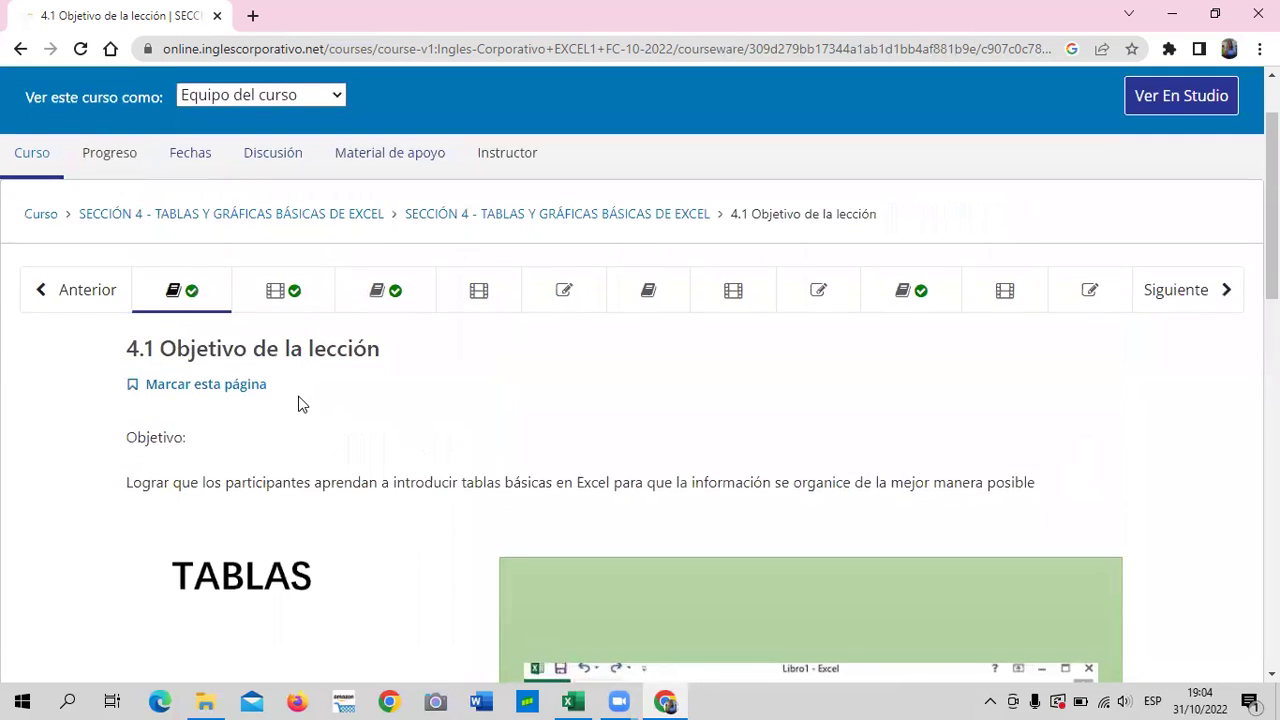
{"action": "scroll", "coordinate": [299, 395], "scroll_direction": "down", "scroll_amount": 5}
{"action": "scroll", "coordinate": [298, 402], "scroll_direction": "down", "scroll_amount": 2}
{"action": "scroll", "coordinate": [298, 400], "scroll_direction": "down", "scroll_amount": 4}
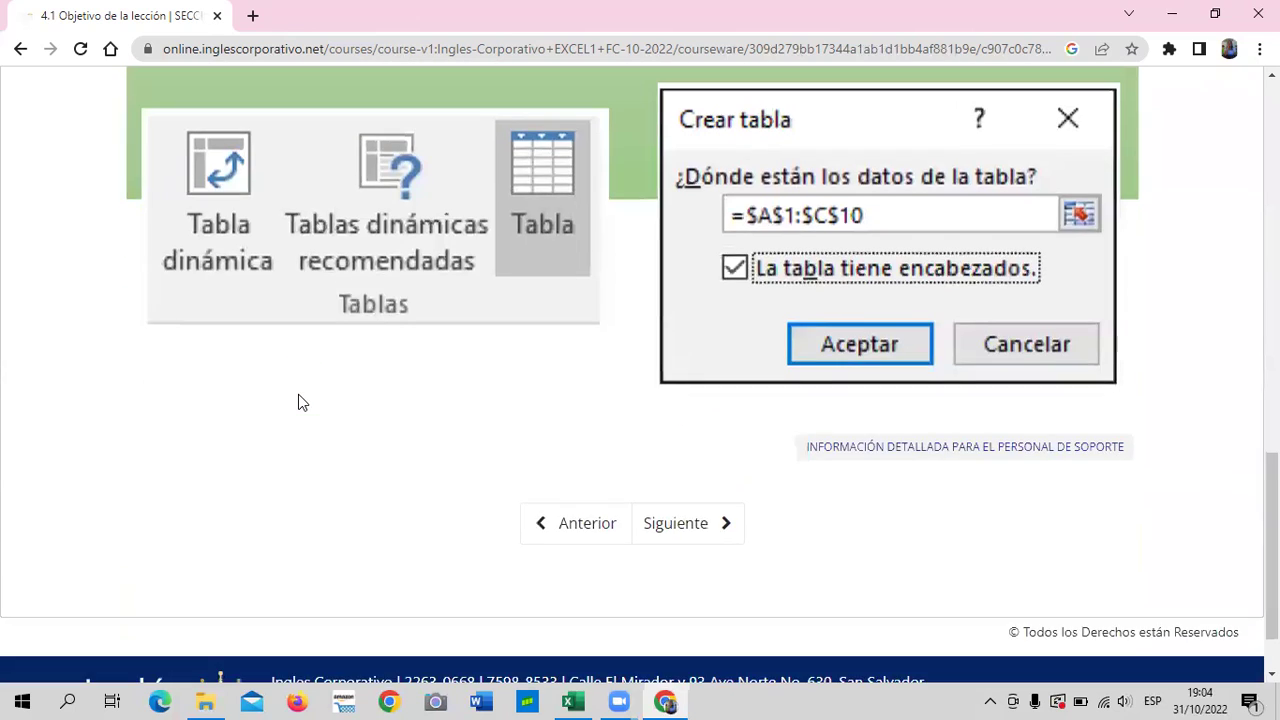
{"action": "scroll", "coordinate": [298, 400], "scroll_direction": "up", "scroll_amount": 3}
{"action": "scroll", "coordinate": [298, 400], "scroll_direction": "up", "scroll_amount": 2}
{"action": "scroll", "coordinate": [298, 400], "scroll_direction": "up", "scroll_amount": 2}
{"action": "scroll", "coordinate": [298, 400], "scroll_direction": "up", "scroll_amount": 2}
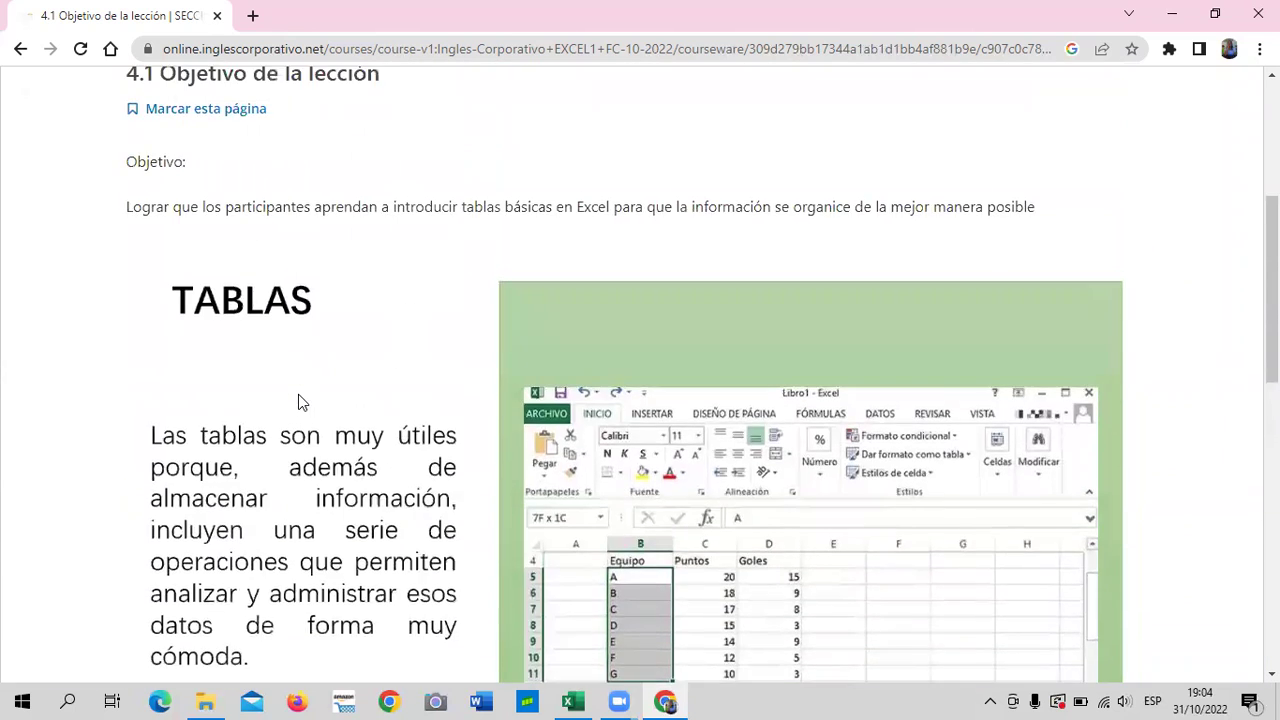
{"action": "scroll", "coordinate": [298, 404], "scroll_direction": "down", "scroll_amount": 3}
{"action": "scroll", "coordinate": [297, 398], "scroll_direction": "up", "scroll_amount": 4}
{"action": "scroll", "coordinate": [297, 388], "scroll_direction": "up", "scroll_amount": 2}
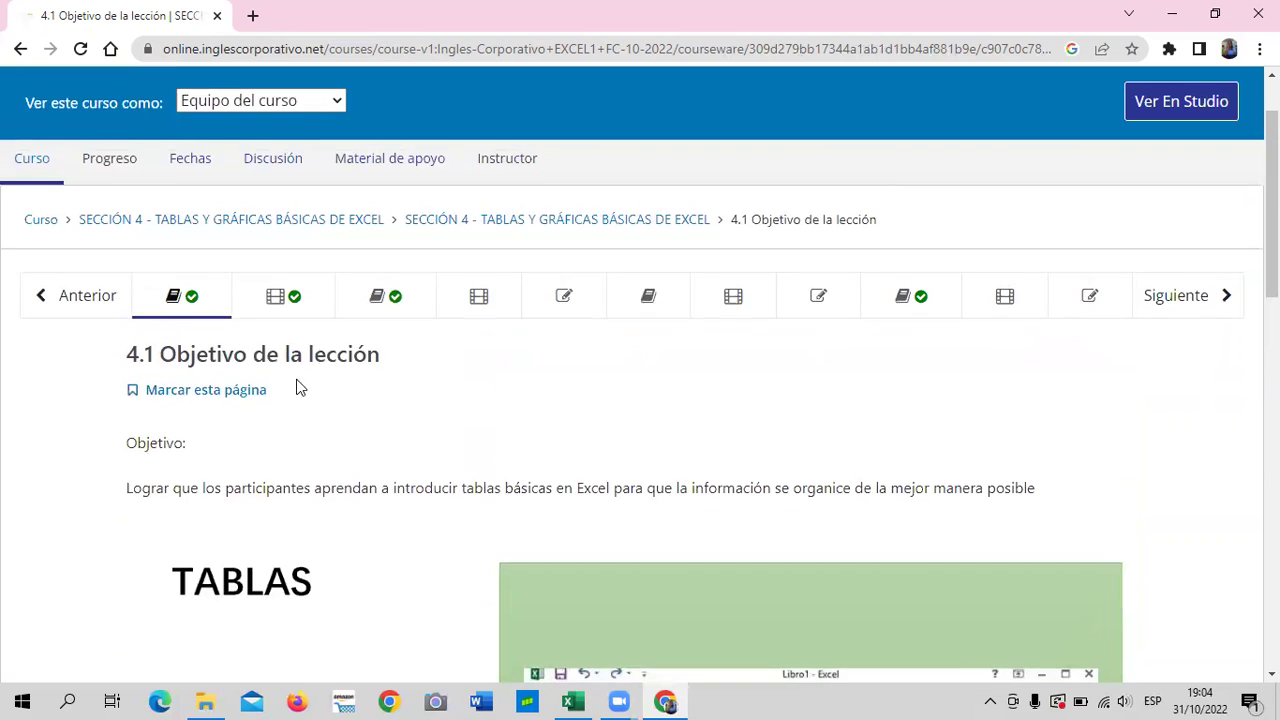
Step: Go to lesson 4.2 Tablas básicas and scroll down to the VENDEDORES × MES exercise table
{"action": "left_click", "coordinate": [300, 298]}
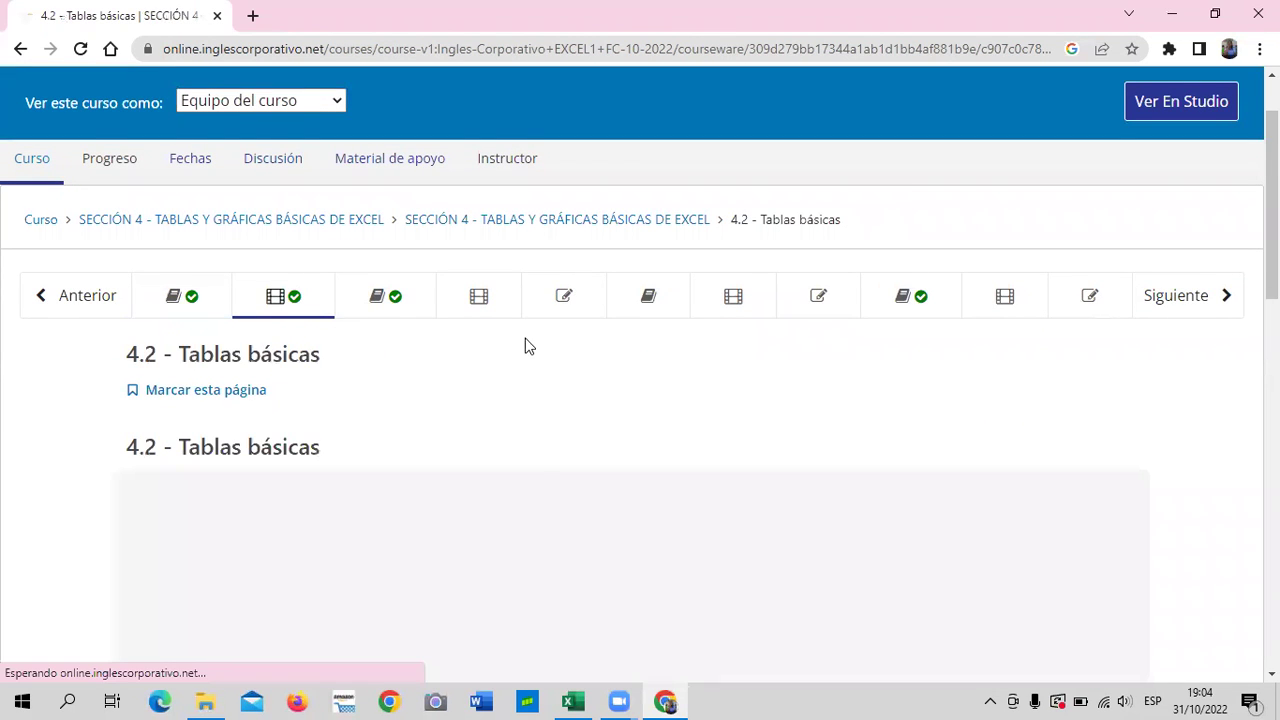
{"action": "scroll", "coordinate": [535, 462], "scroll_direction": "down", "scroll_amount": 2}
{"action": "scroll", "coordinate": [516, 451], "scroll_direction": "down", "scroll_amount": 4}
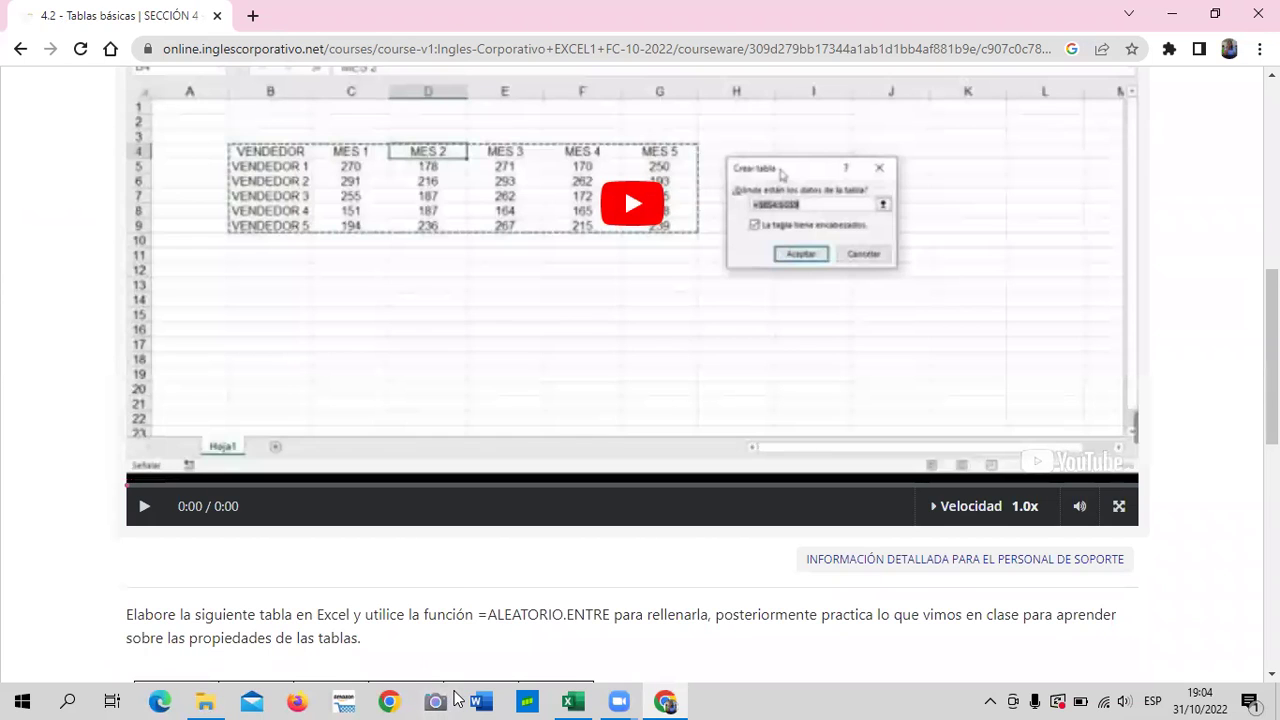
{"action": "scroll", "coordinate": [299, 593], "scroll_direction": "down", "scroll_amount": 2}
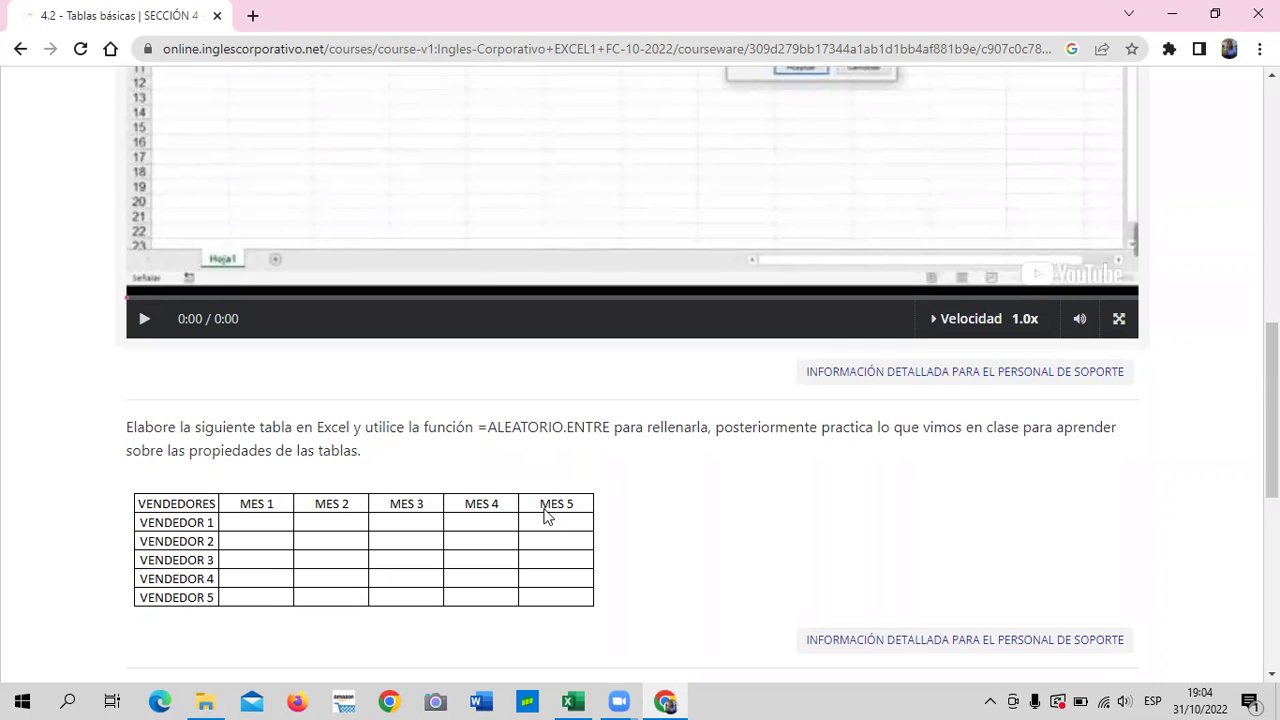
{"action": "scroll", "coordinate": [506, 569], "scroll_direction": "down", "scroll_amount": 2}
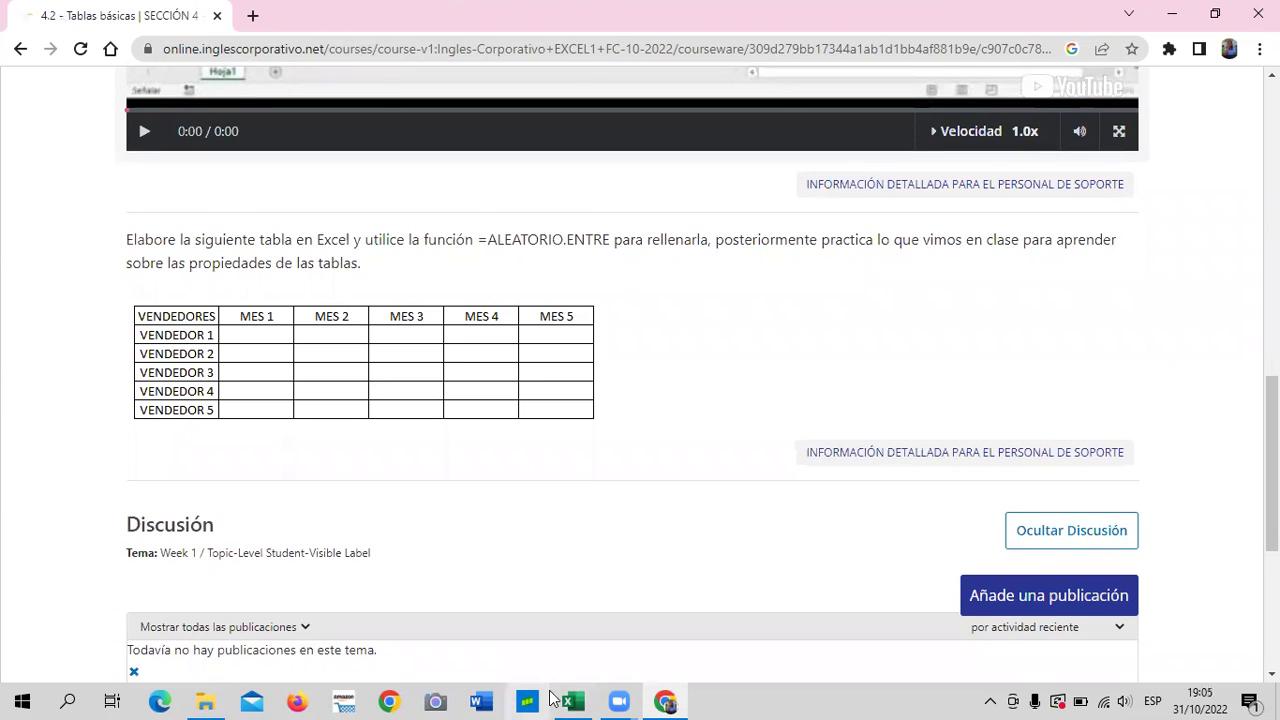
Step: Bring the Tabla workbook forward in Excel and look over the Filtros data
{"action": "mouse_move", "coordinate": [567, 699]}
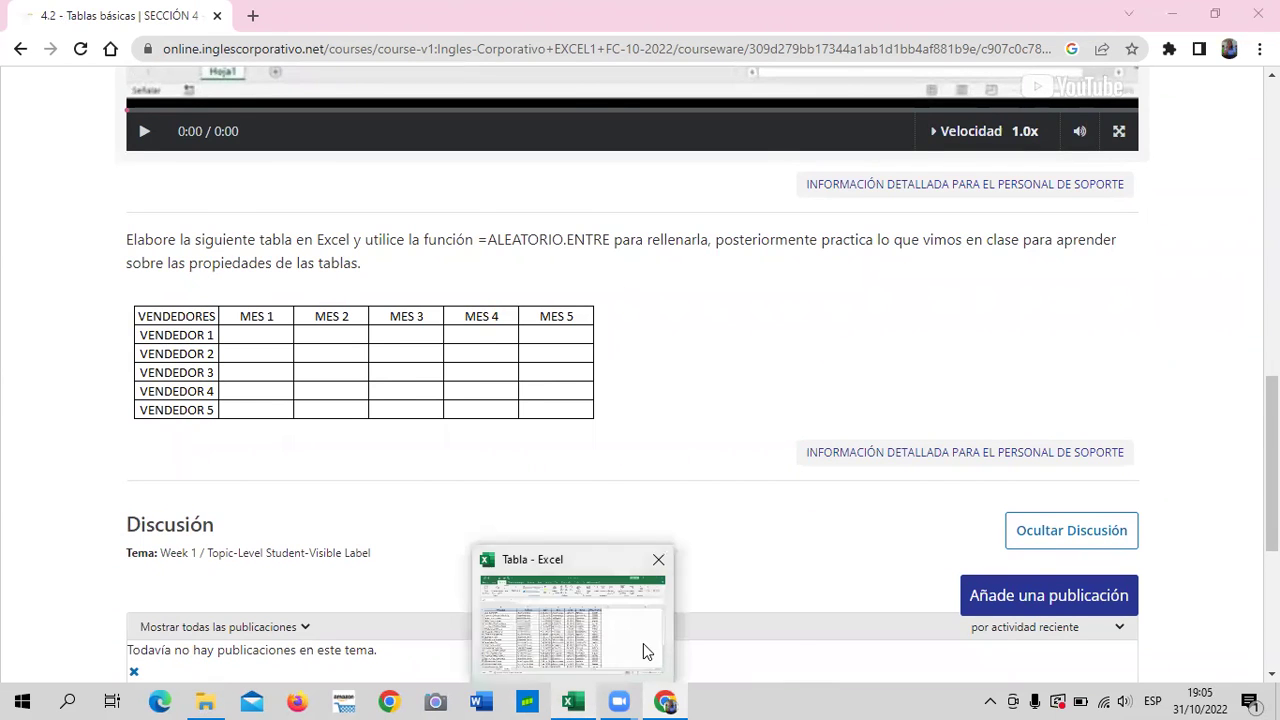
{"action": "left_click", "coordinate": [643, 643]}
{"action": "scroll", "coordinate": [722, 478], "scroll_direction": "up", "scroll_amount": 1}
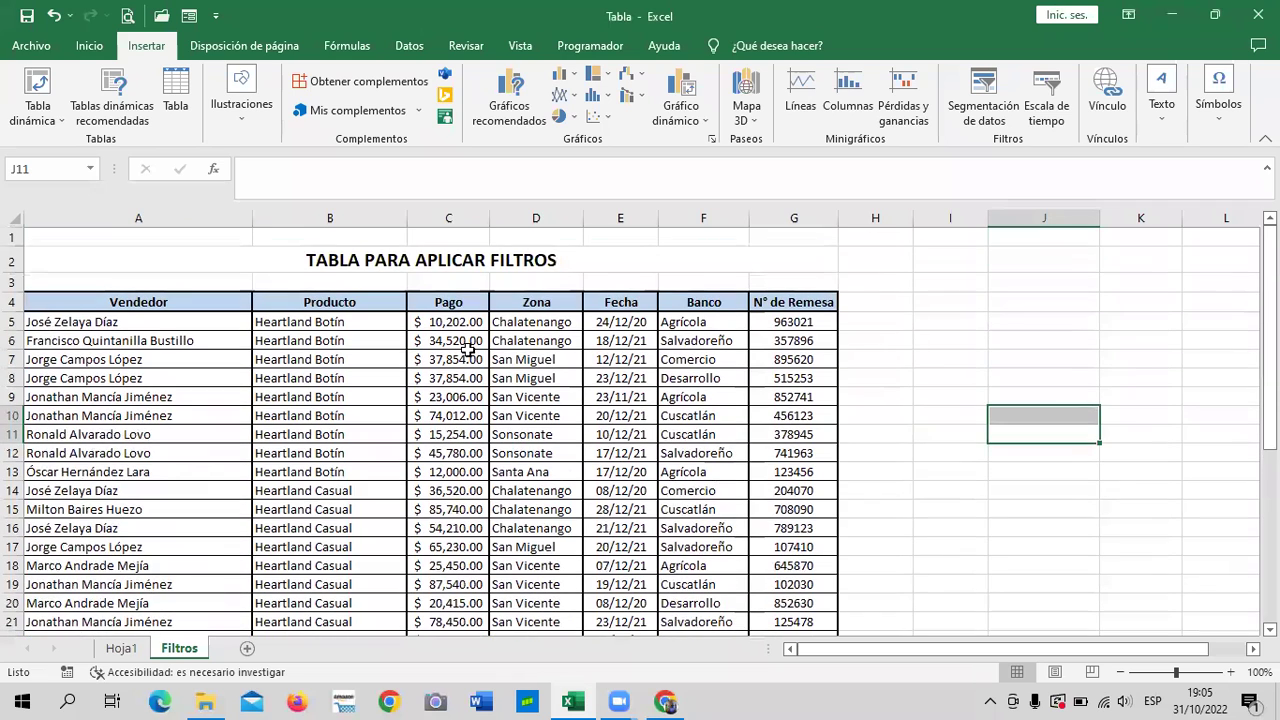
{"action": "scroll", "coordinate": [413, 397], "scroll_direction": "down", "scroll_amount": 4}
{"action": "scroll", "coordinate": [413, 397], "scroll_direction": "down", "scroll_amount": 4}
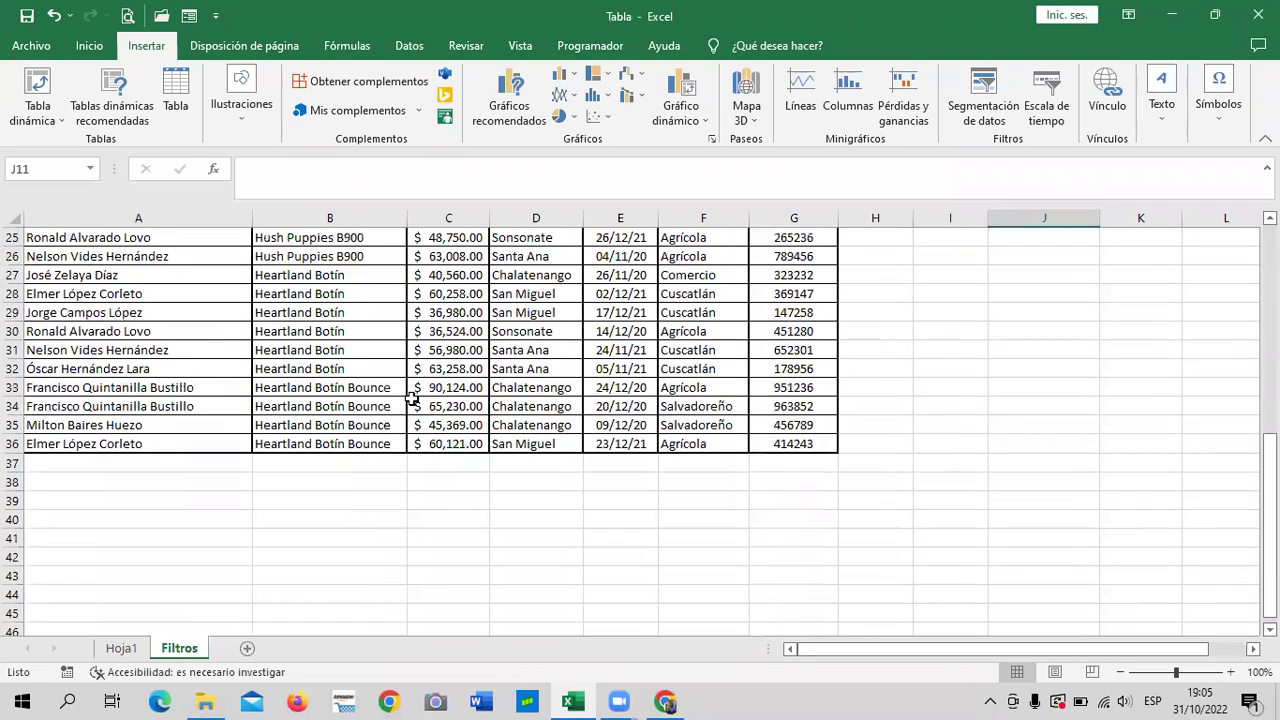
{"action": "left_click", "coordinate": [510, 496]}
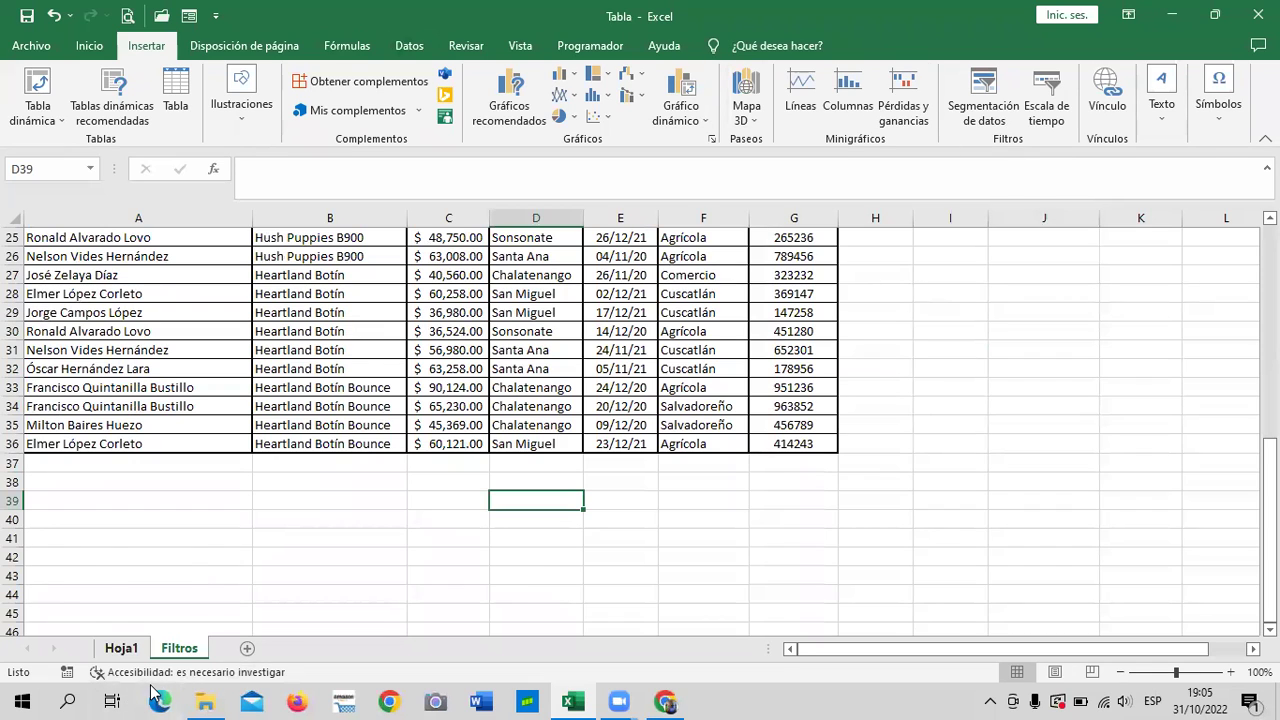
Step: Review the Hoja1 table's VENDEDORES, MES 1, MES 5 and VENDEDOR 5 cells, then return to the course exercise
{"action": "key", "text": "ctrl+Page_Up"}
{"action": "left_click", "coordinate": [545, 422]}
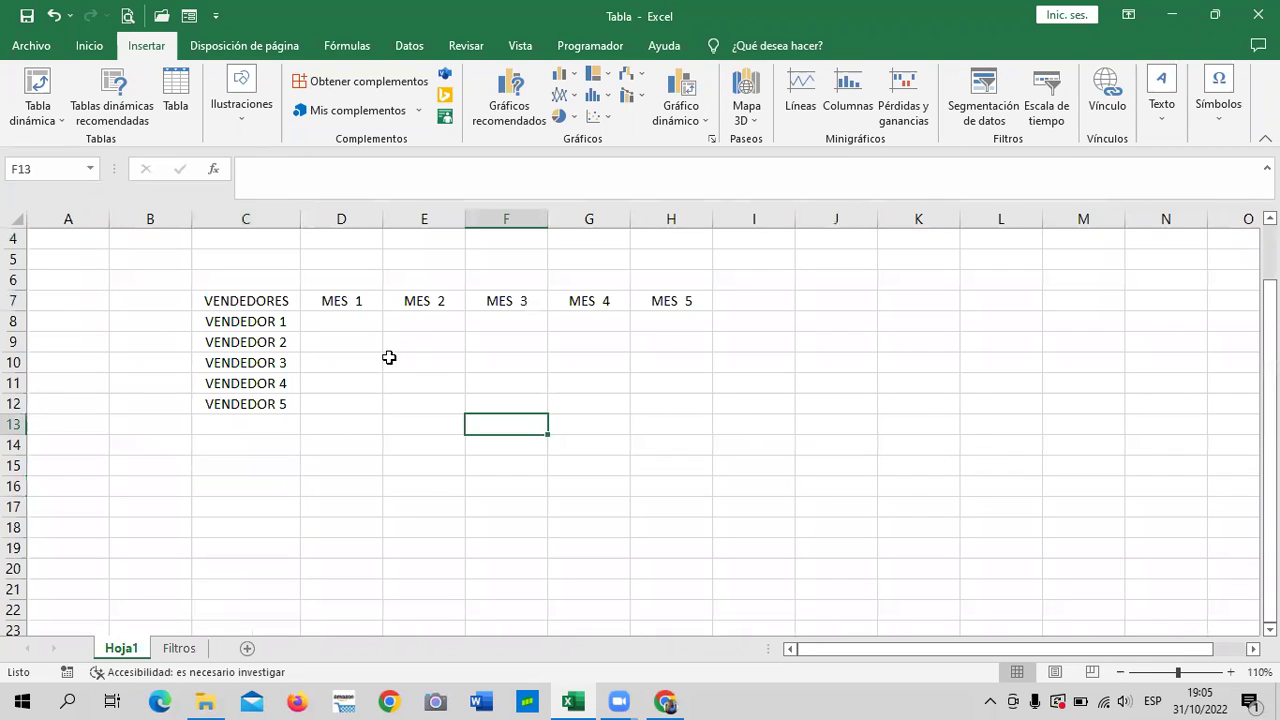
{"action": "left_click", "coordinate": [253, 302]}
{"action": "left_click", "coordinate": [686, 300]}
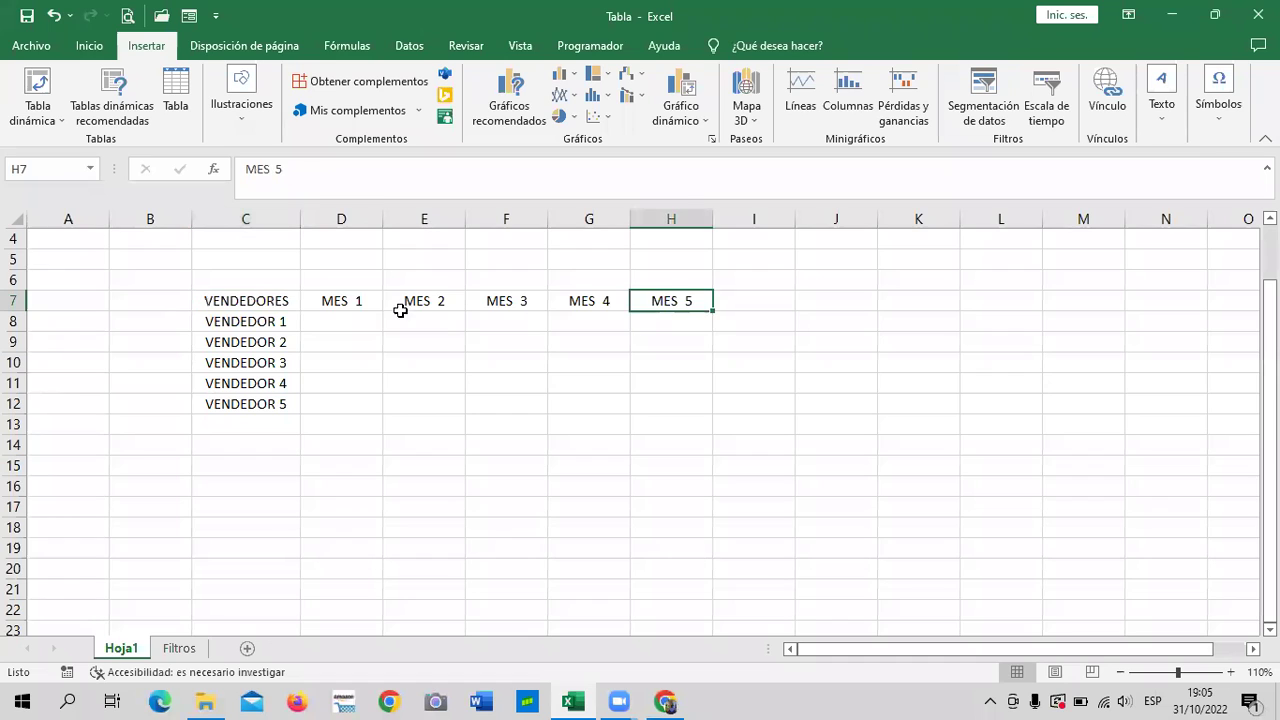
{"action": "left_click", "coordinate": [306, 302]}
{"action": "left_click", "coordinate": [267, 298]}
{"action": "left_click", "coordinate": [274, 403]}
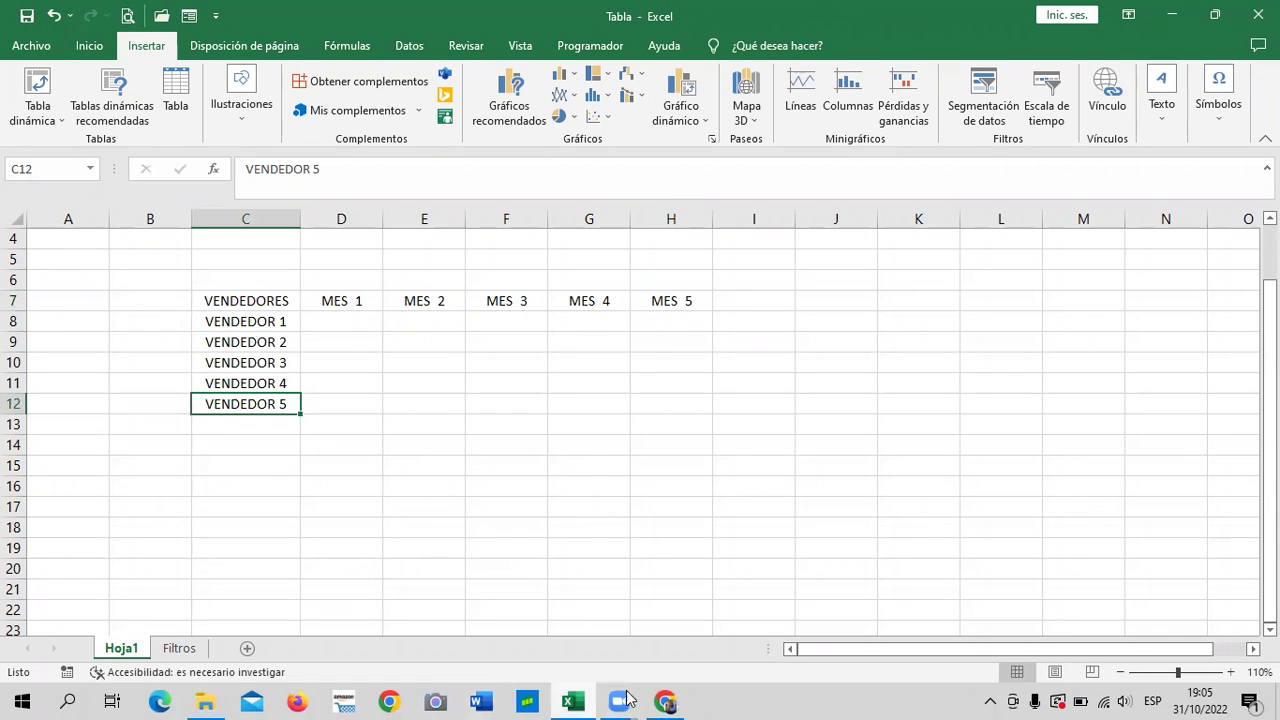
{"action": "left_click", "coordinate": [668, 701]}
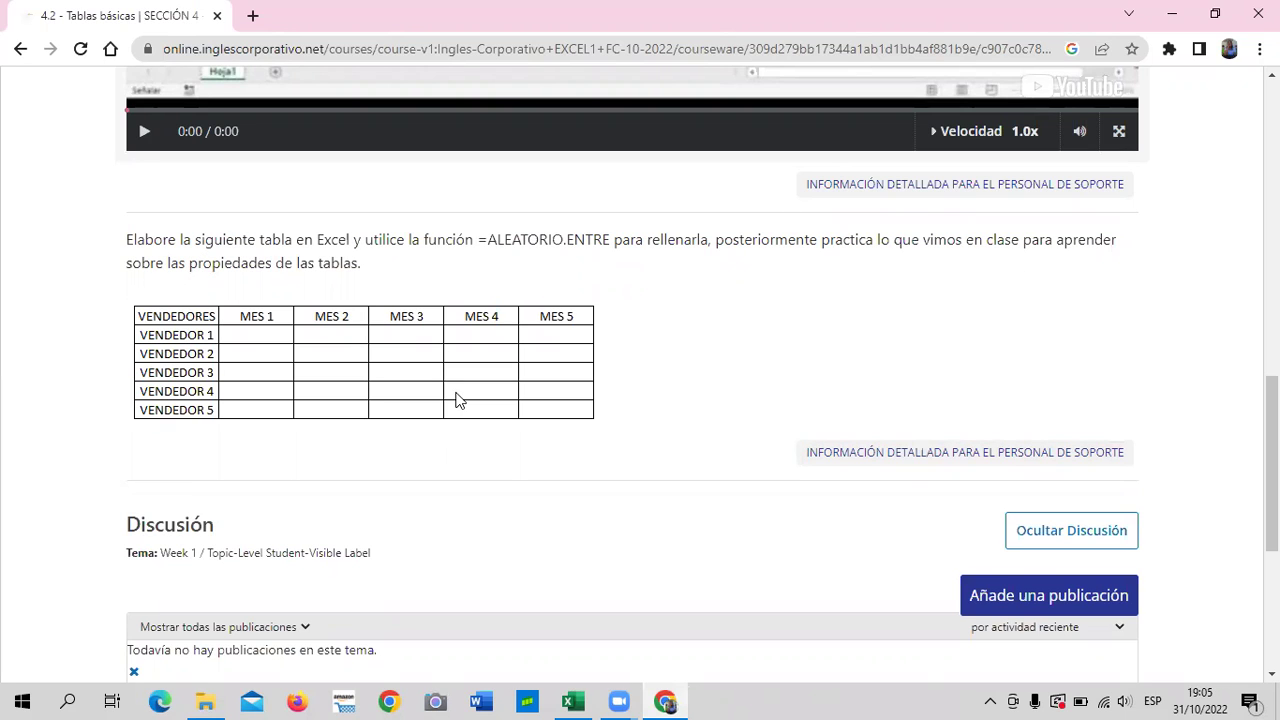
{"action": "scroll", "coordinate": [457, 402], "scroll_direction": "up", "scroll_amount": 2}
{"action": "scroll", "coordinate": [471, 415], "scroll_direction": "up", "scroll_amount": 3}
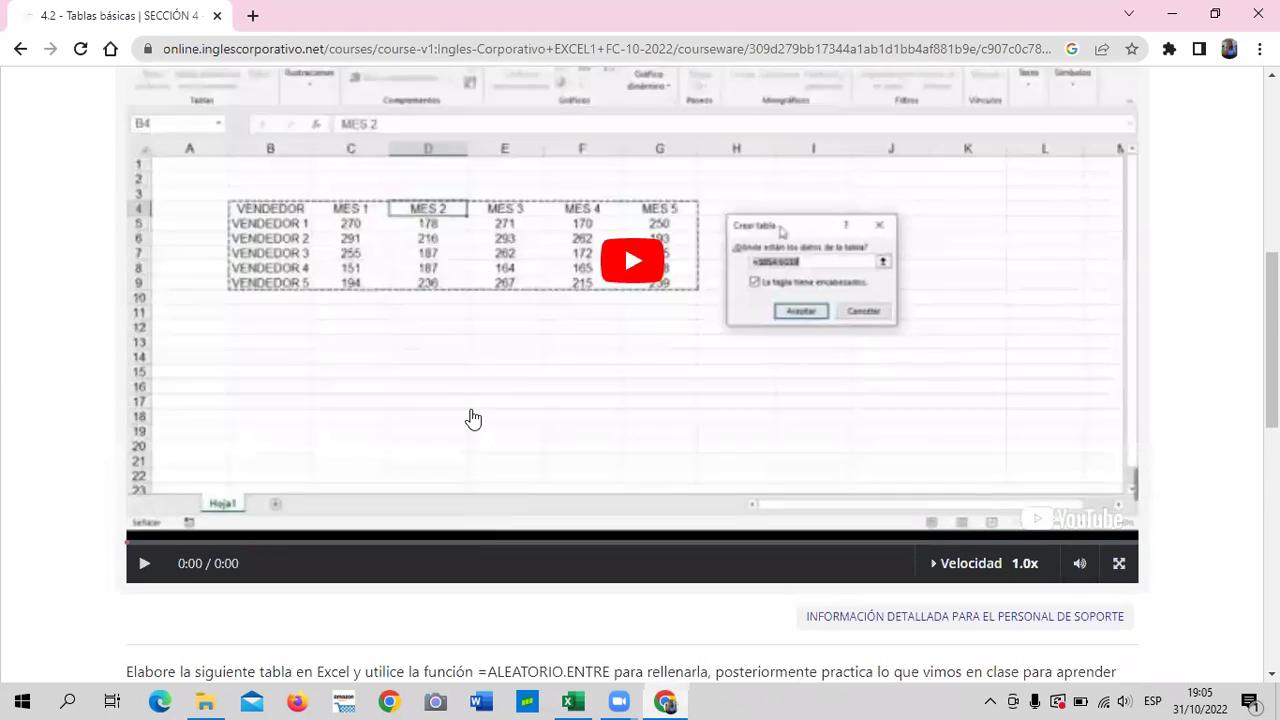
{"action": "scroll", "coordinate": [476, 422], "scroll_direction": "down", "scroll_amount": 2}
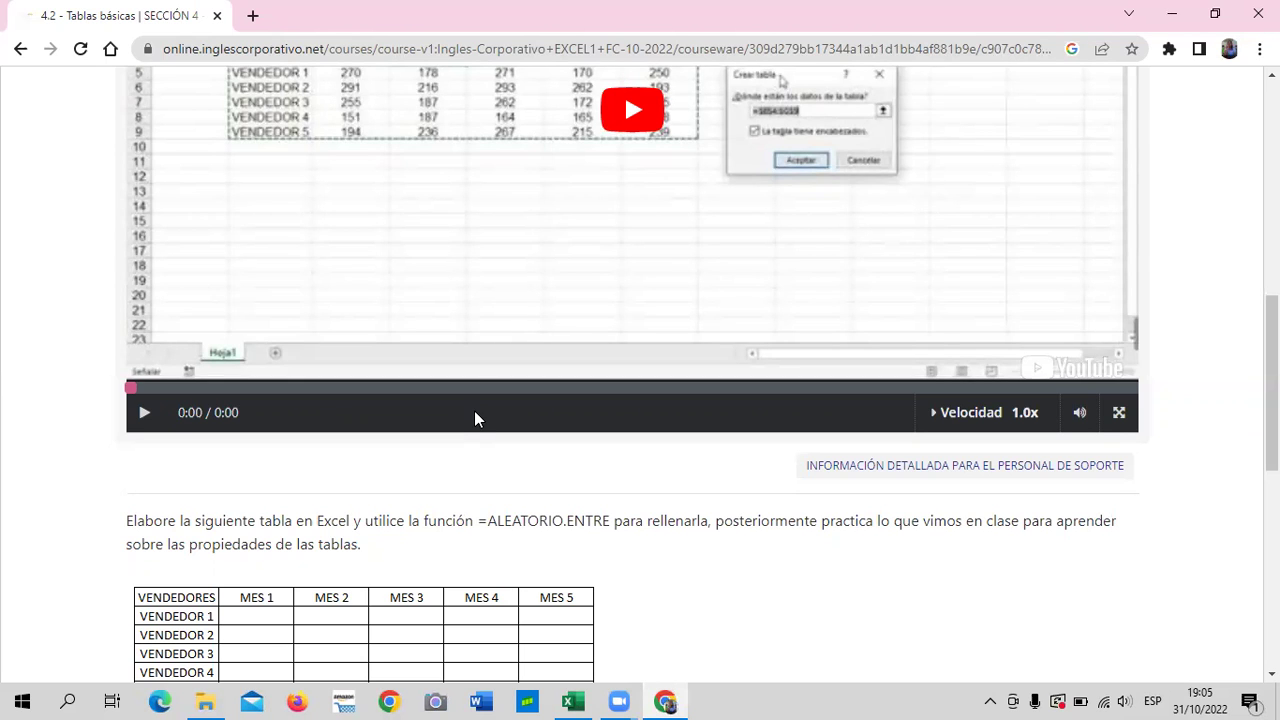
{"action": "scroll", "coordinate": [488, 455], "scroll_direction": "down", "scroll_amount": 1}
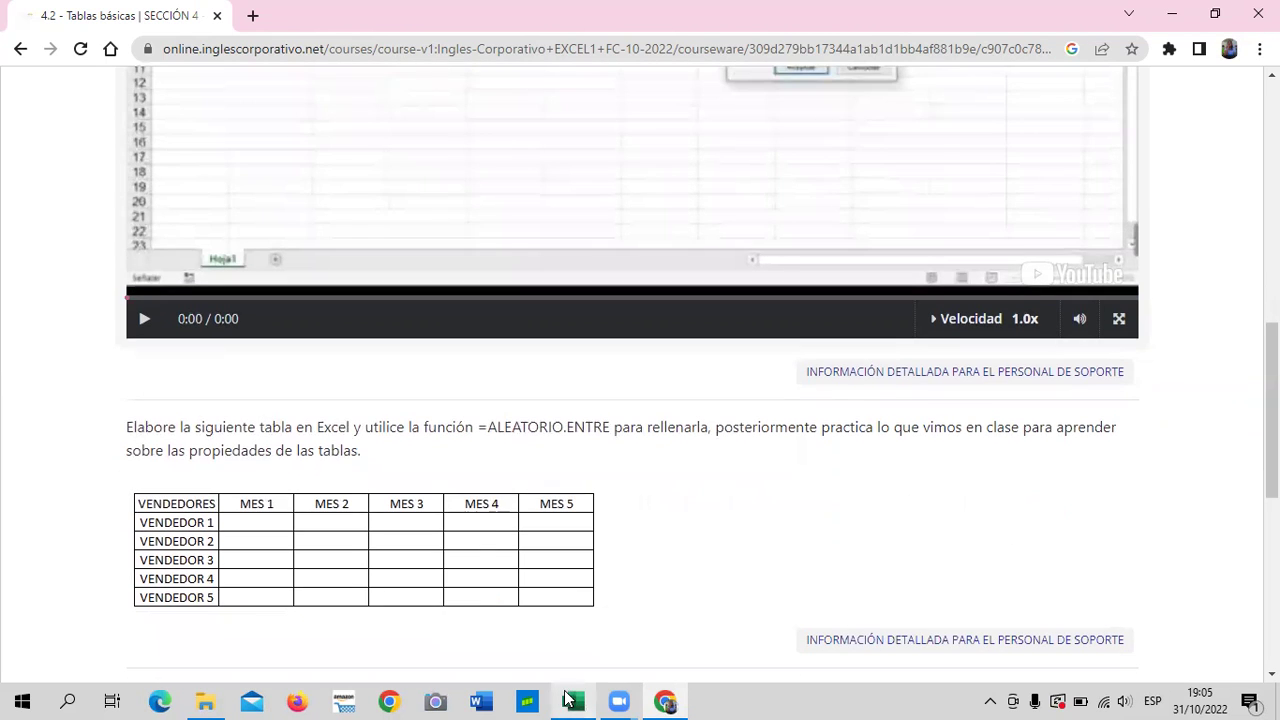
{"action": "mouse_move", "coordinate": [574, 699]}
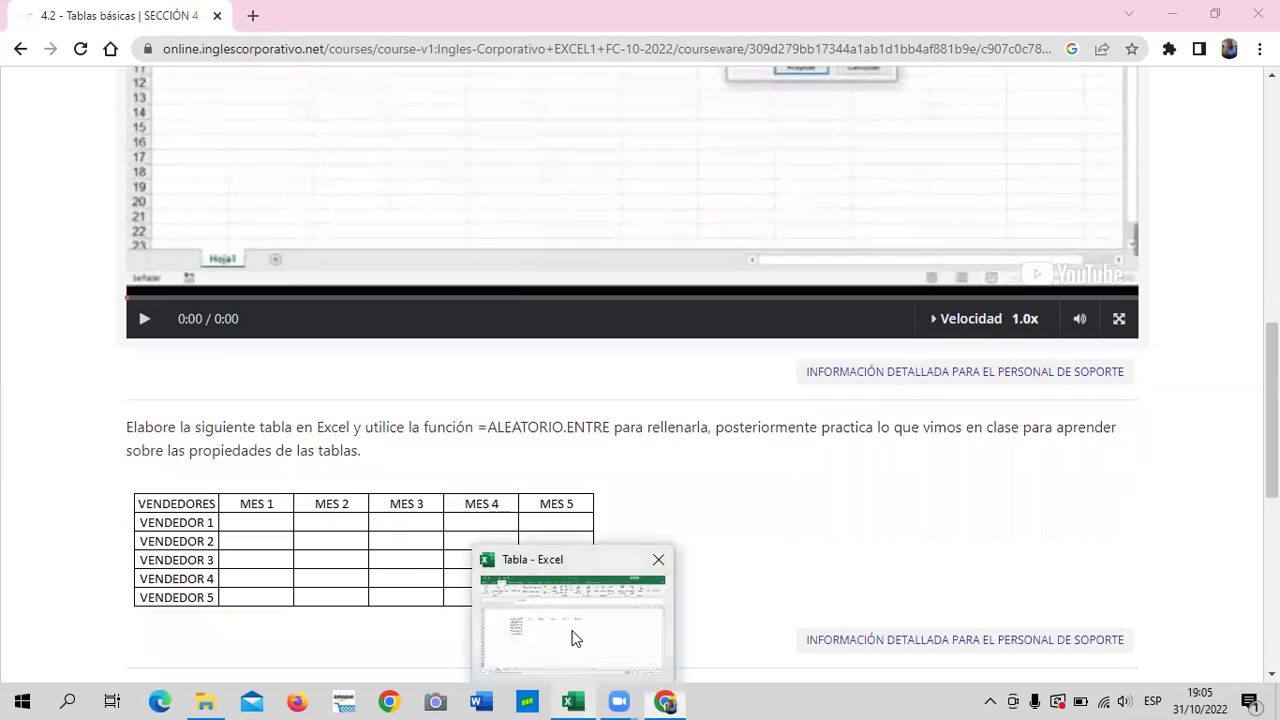
Step: Bring the Tabla workbook back, view the Filtros sheet at 110% zoom, then show Hoja1
{"action": "left_click", "coordinate": [575, 638]}
{"action": "key", "text": "ctrl+Page_Down"}
{"action": "scroll", "coordinate": [477, 293], "scroll_direction": "up", "scroll_amount": 1}
{"action": "scroll", "coordinate": [446, 374], "scroll_direction": "up", "scroll_amount": 6}
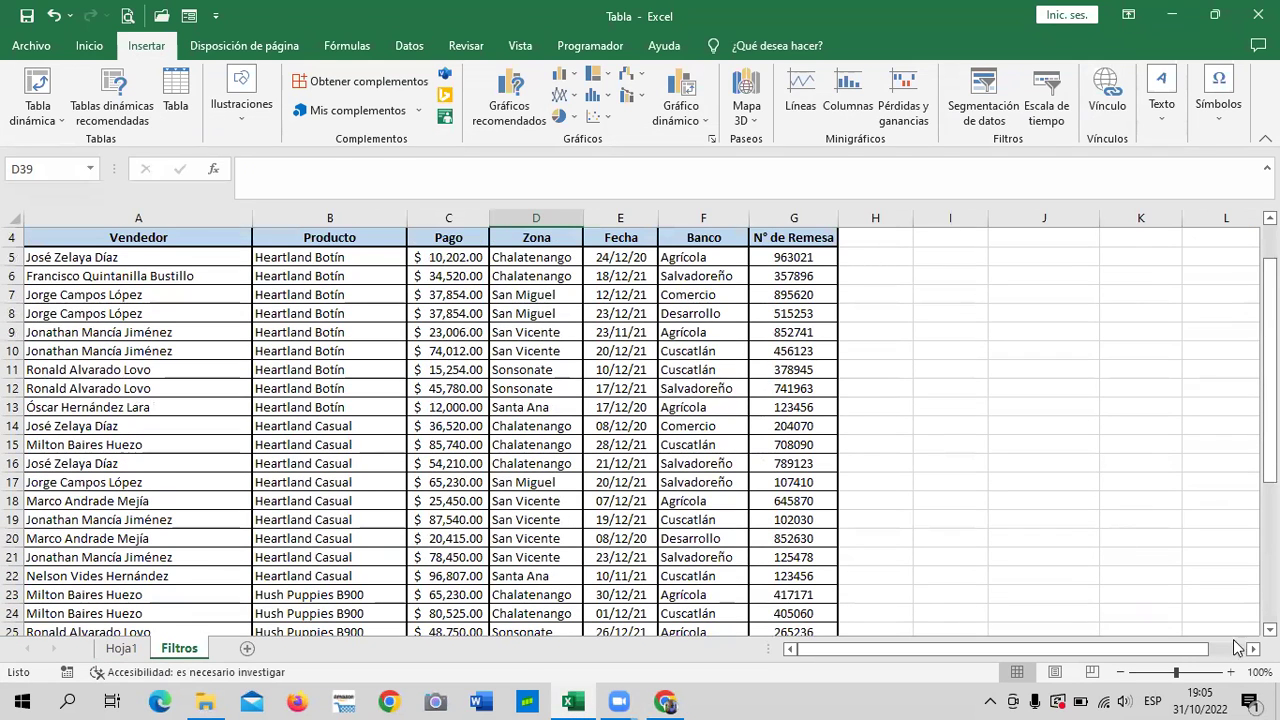
{"action": "left_click", "coordinate": [1230, 672]}
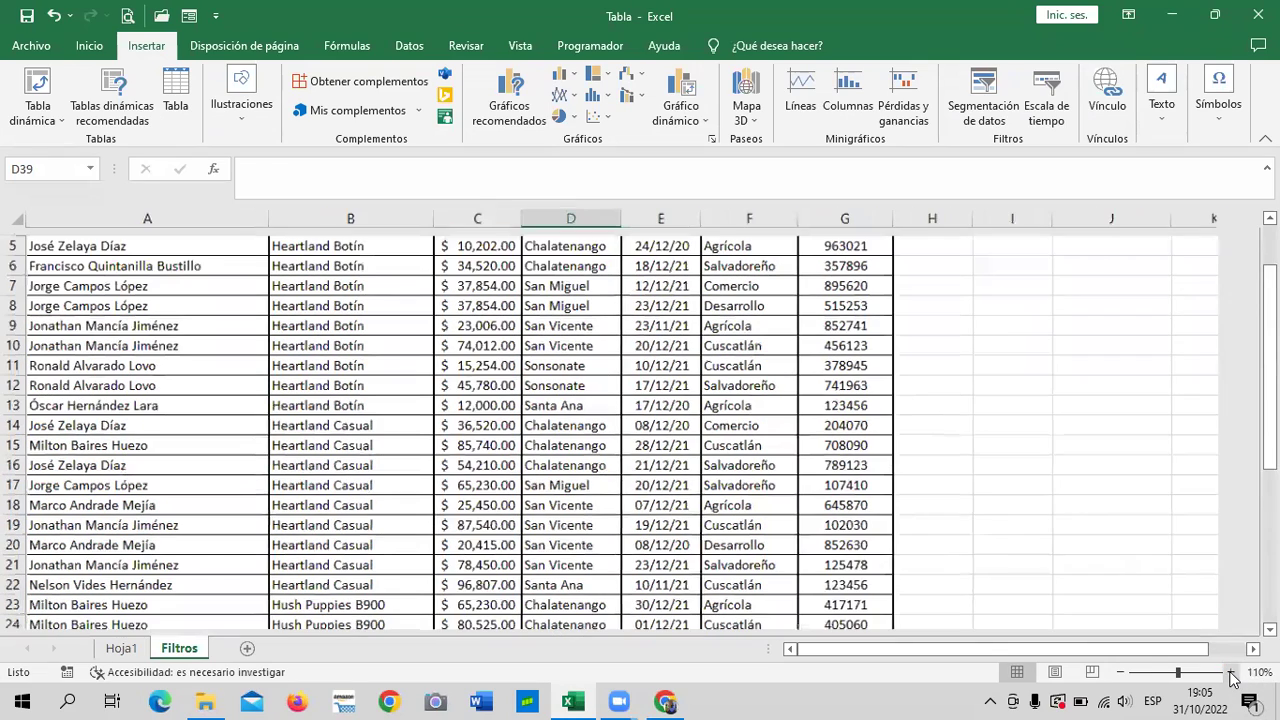
{"action": "scroll", "coordinate": [542, 380], "scroll_direction": "up", "scroll_amount": 2}
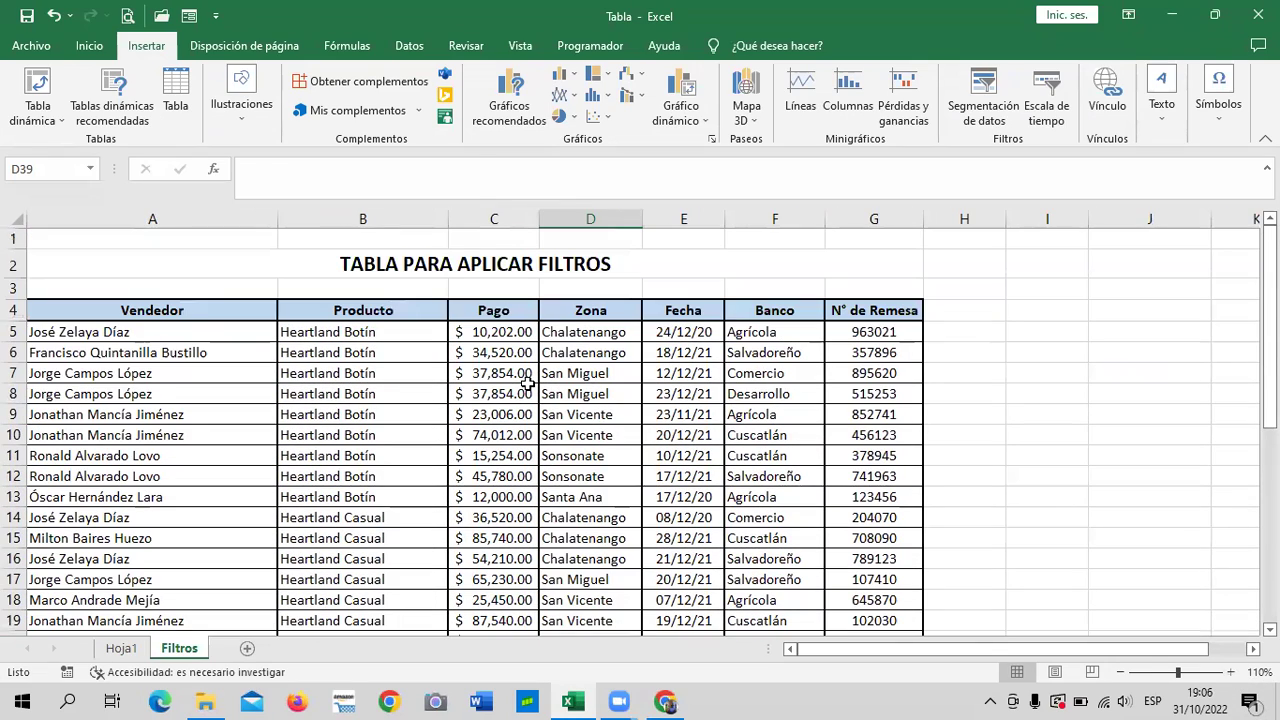
{"action": "scroll", "coordinate": [525, 383], "scroll_direction": "down", "scroll_amount": 5}
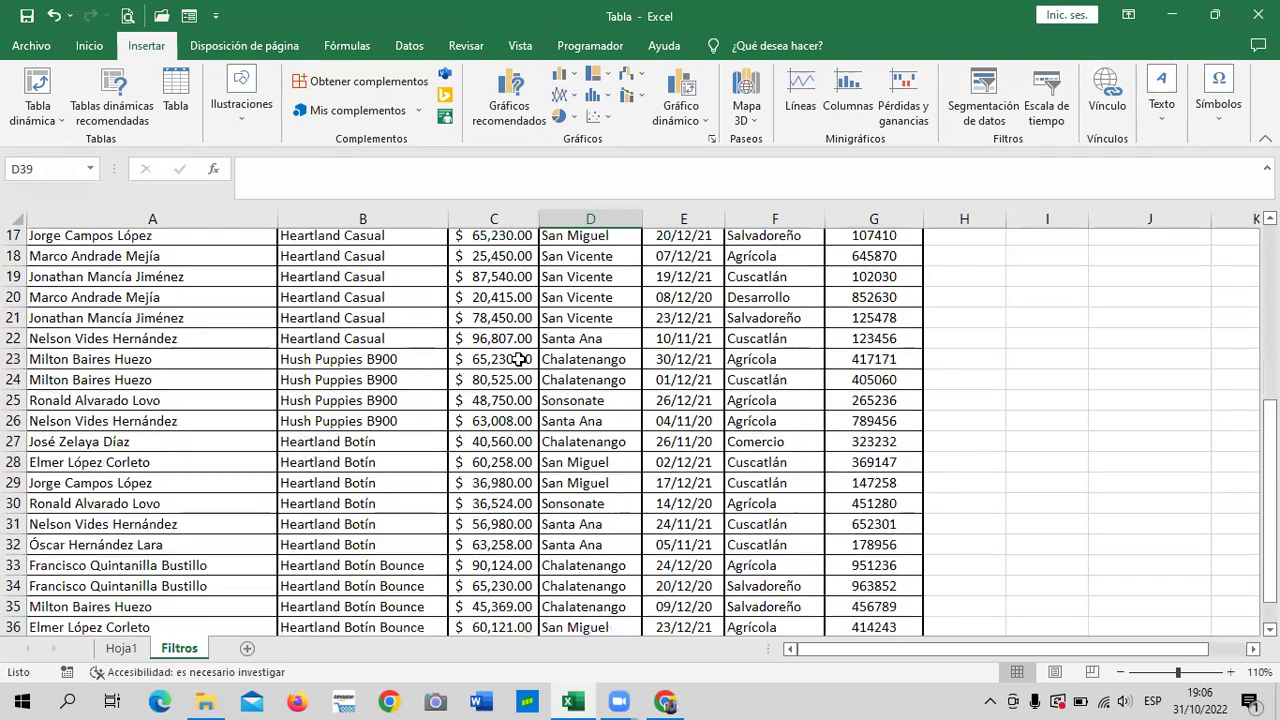
{"action": "scroll", "coordinate": [525, 383], "scroll_direction": "down", "scroll_amount": 4}
{"action": "left_click", "coordinate": [121, 648]}
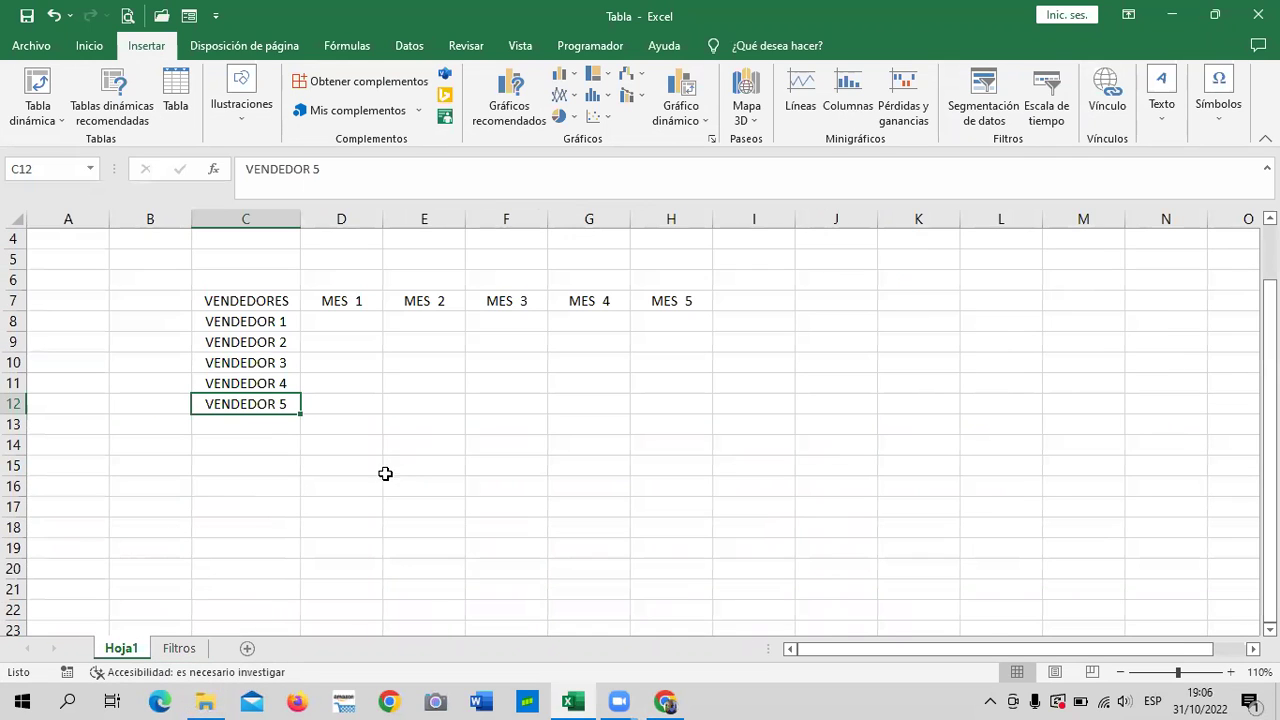
{"action": "left_click", "coordinate": [724, 418]}
Step: Select the table range C7:H12 and zoom the sheet view to 120%
{"action": "left_click", "coordinate": [223, 300]}
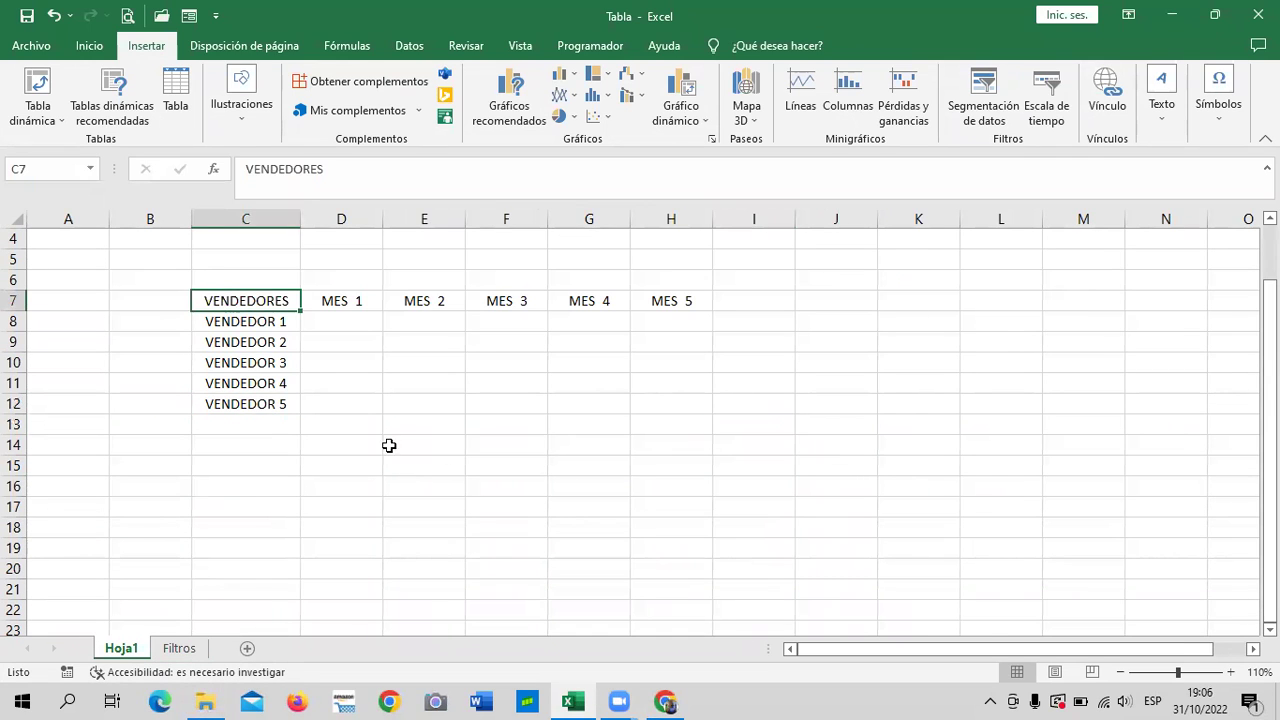
{"action": "left_click_drag", "start_coordinate": [245, 300], "coordinate": [341, 341]}
{"action": "left_click_drag", "start_coordinate": [598, 438], "coordinate": [706, 401]}
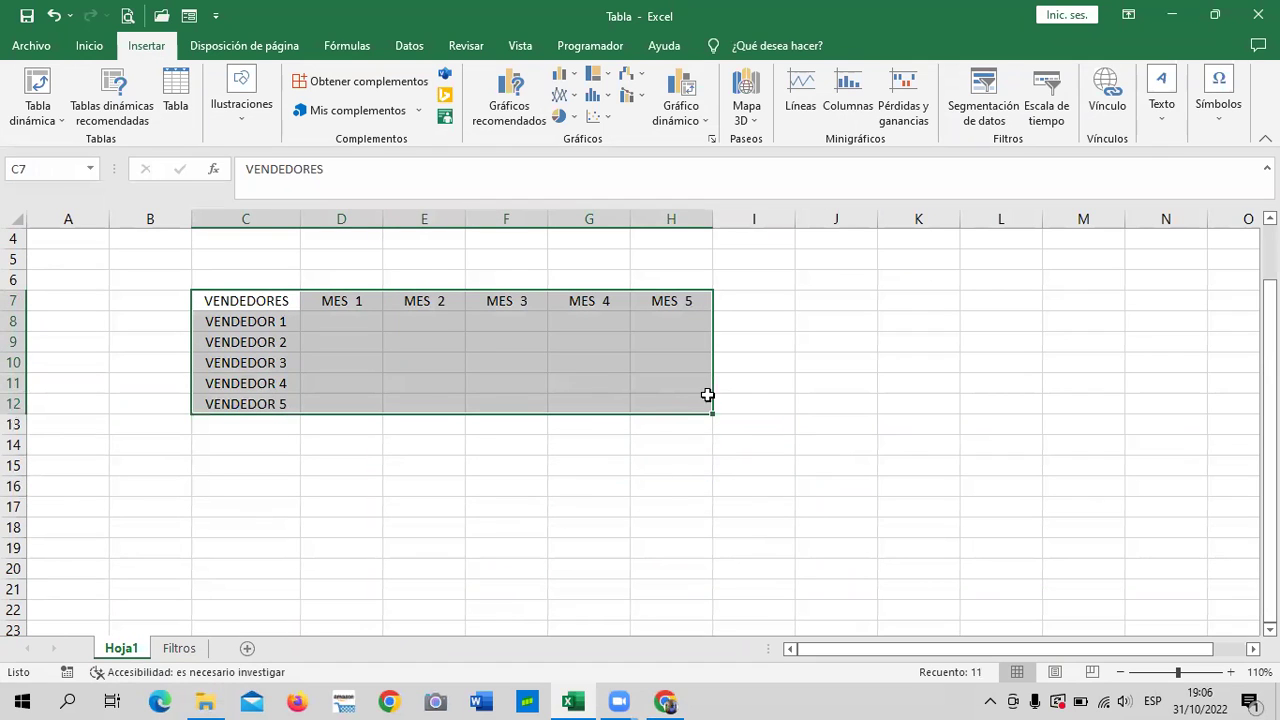
{"action": "left_click", "coordinate": [90, 50]}
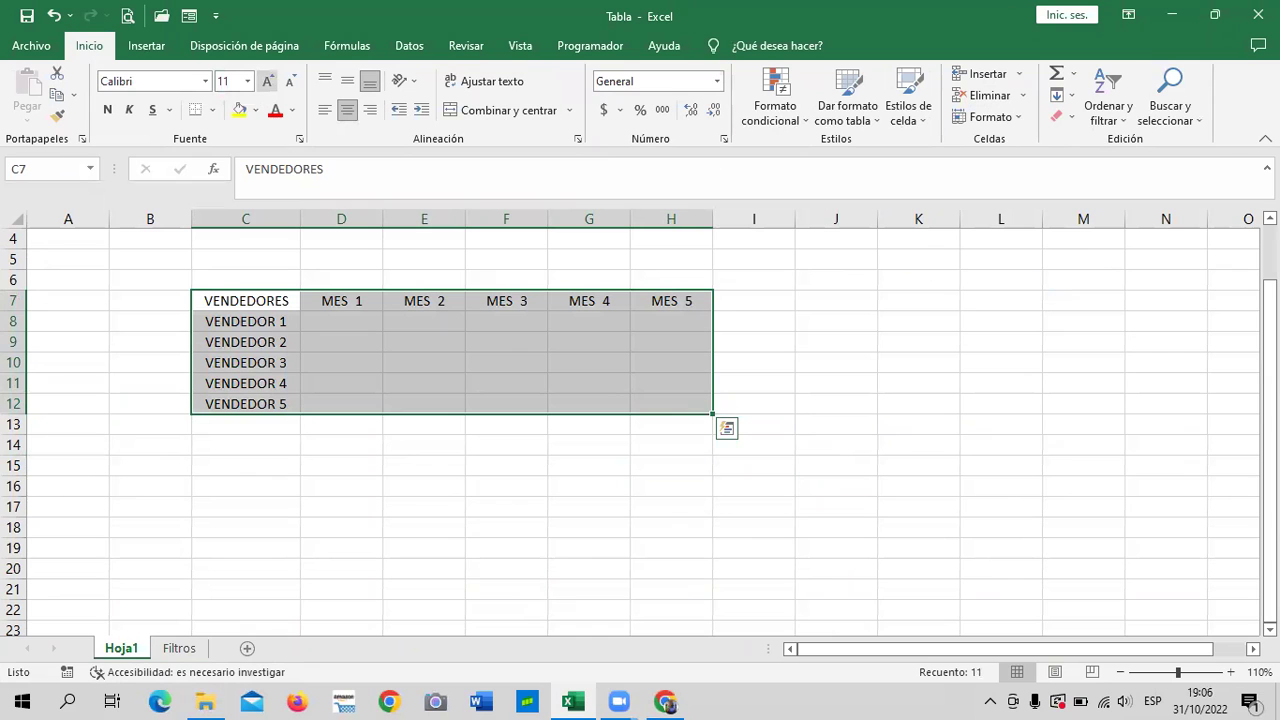
{"action": "left_click", "coordinate": [1229, 672]}
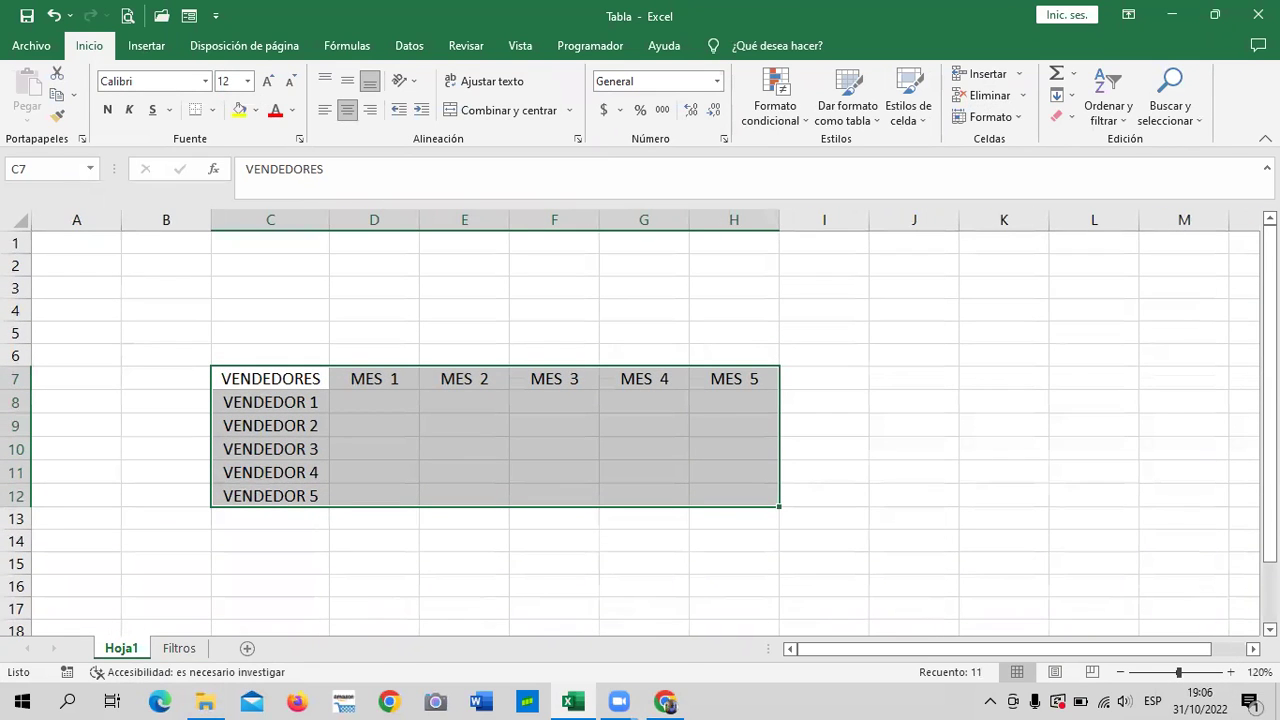
{"action": "scroll", "coordinate": [1269, 630], "scroll_direction": "down", "scroll_amount": 1}
{"action": "left_click", "coordinate": [1010, 472]}
{"action": "left_click", "coordinate": [346, 358]}
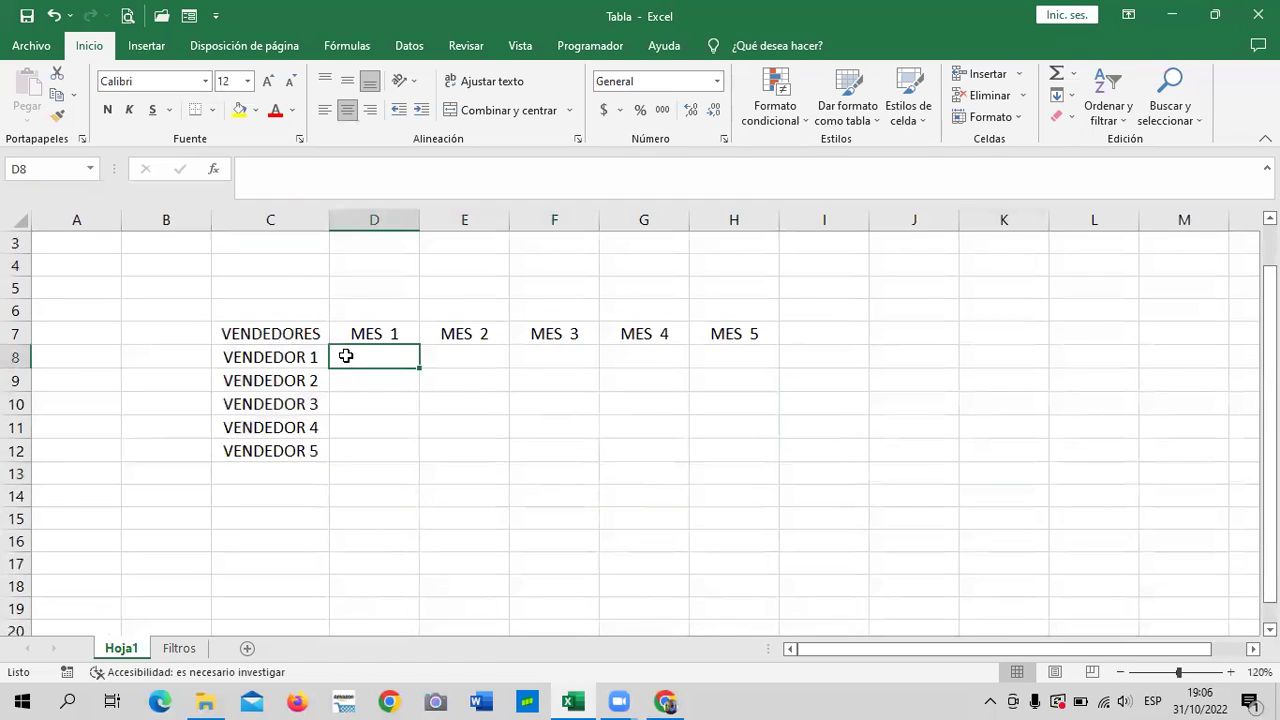
{"action": "left_click", "coordinate": [691, 404]}
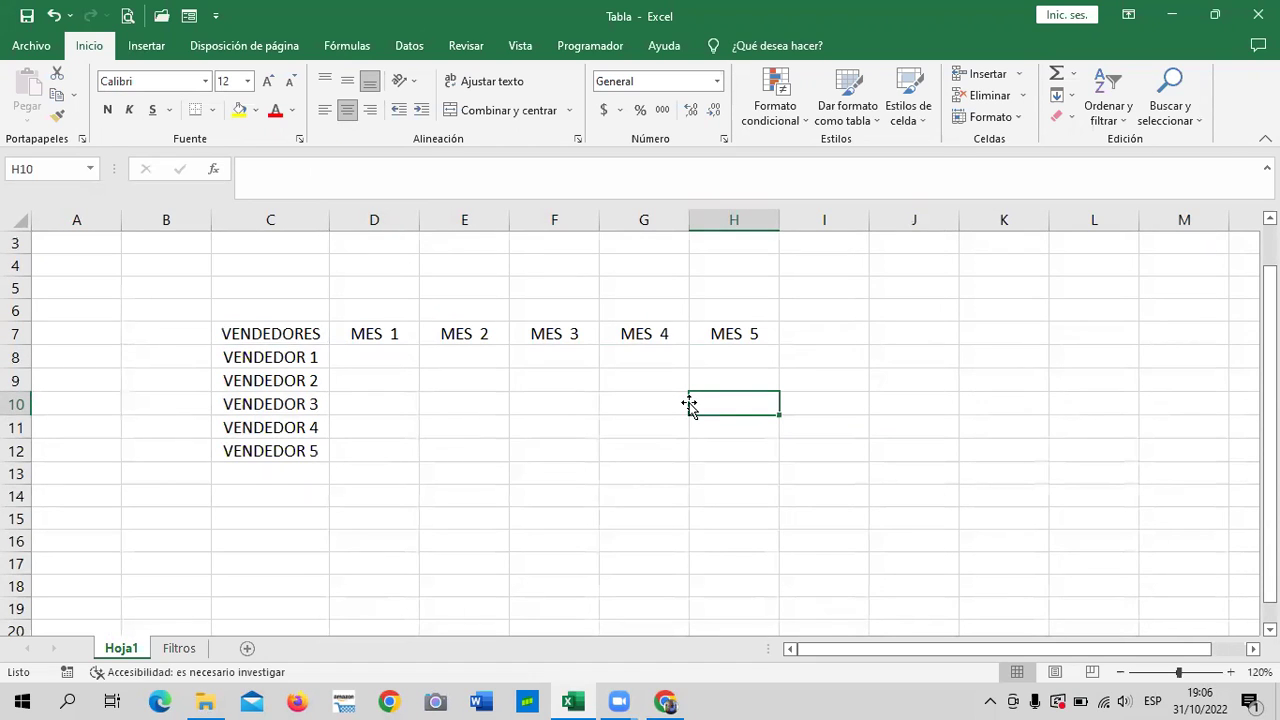
{"action": "left_click", "coordinate": [700, 470]}
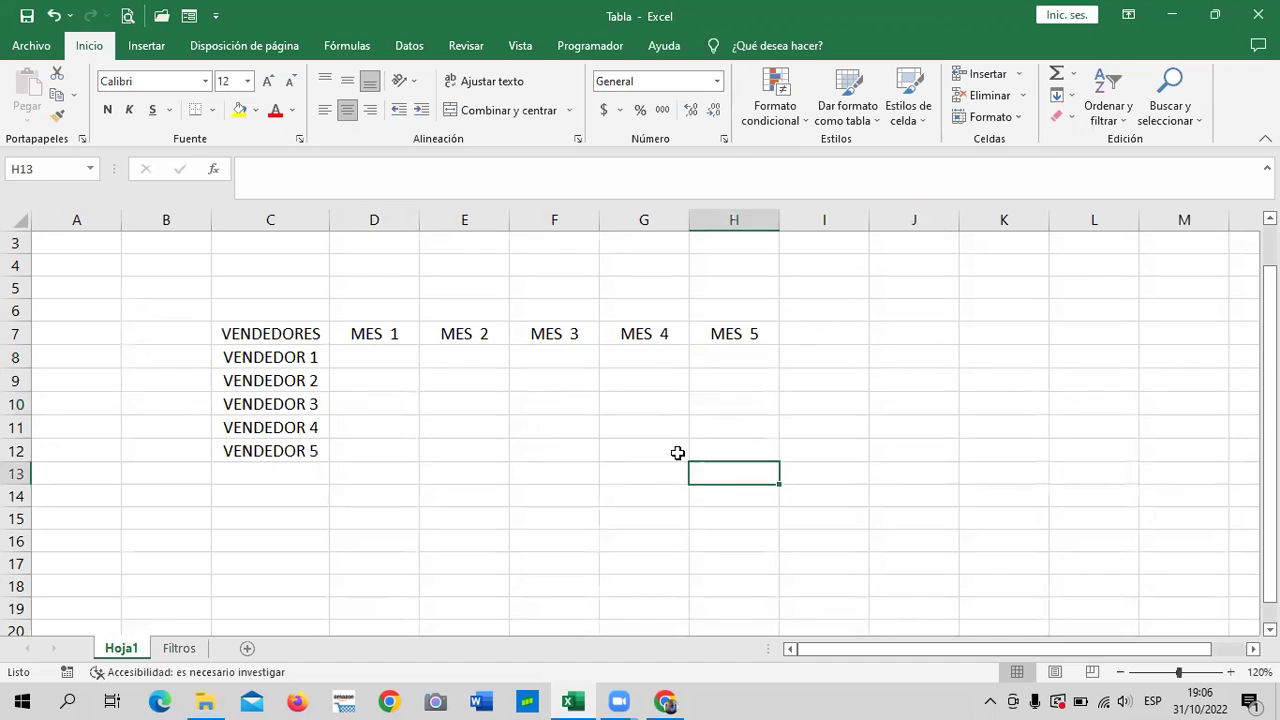
Step: Apply Todos los bordes to the whole C7:H12 table, then select D8
{"action": "left_click", "coordinate": [385, 354]}
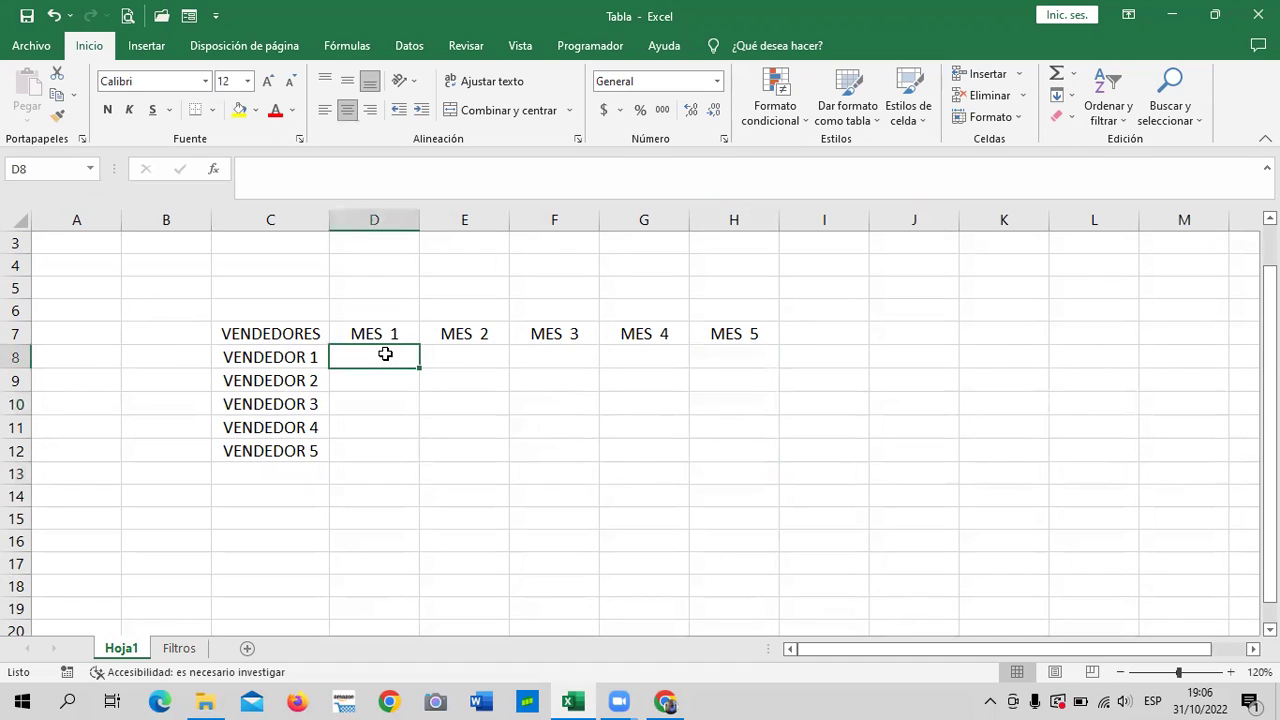
{"action": "left_click", "coordinate": [466, 420]}
{"action": "left_click_drag", "start_coordinate": [263, 331], "coordinate": [745, 455]}
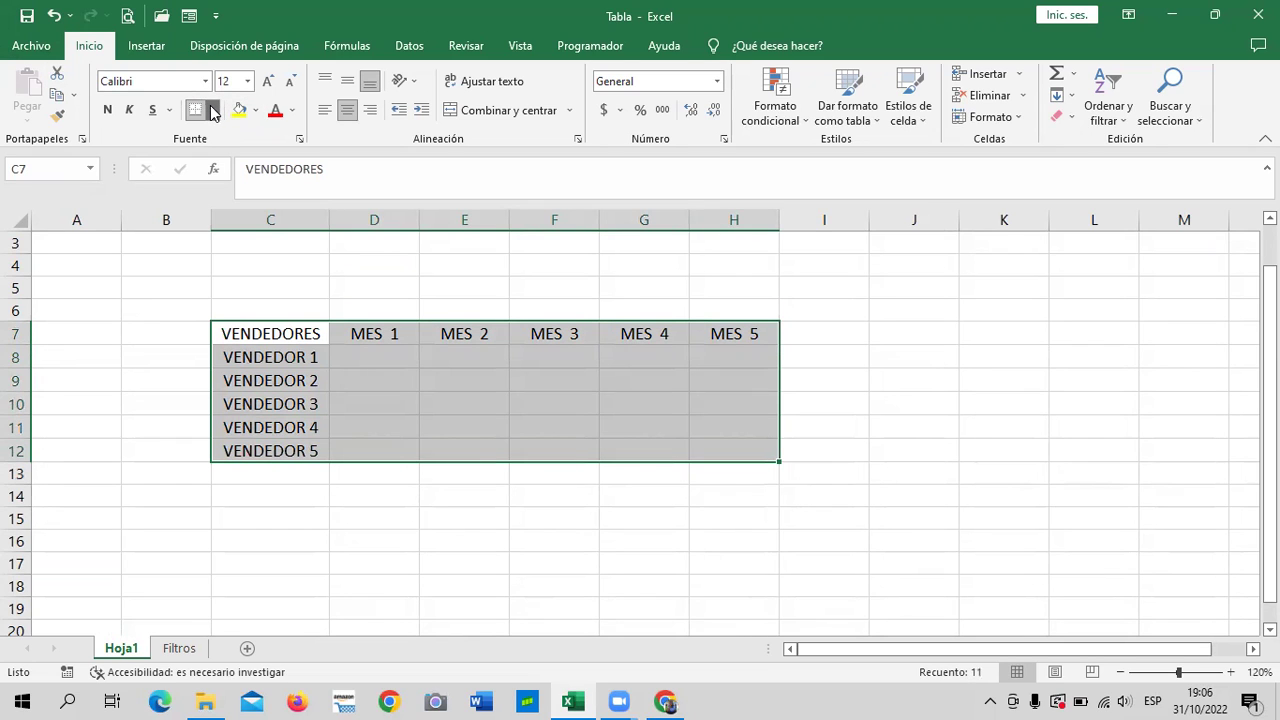
{"action": "left_click", "coordinate": [212, 110]}
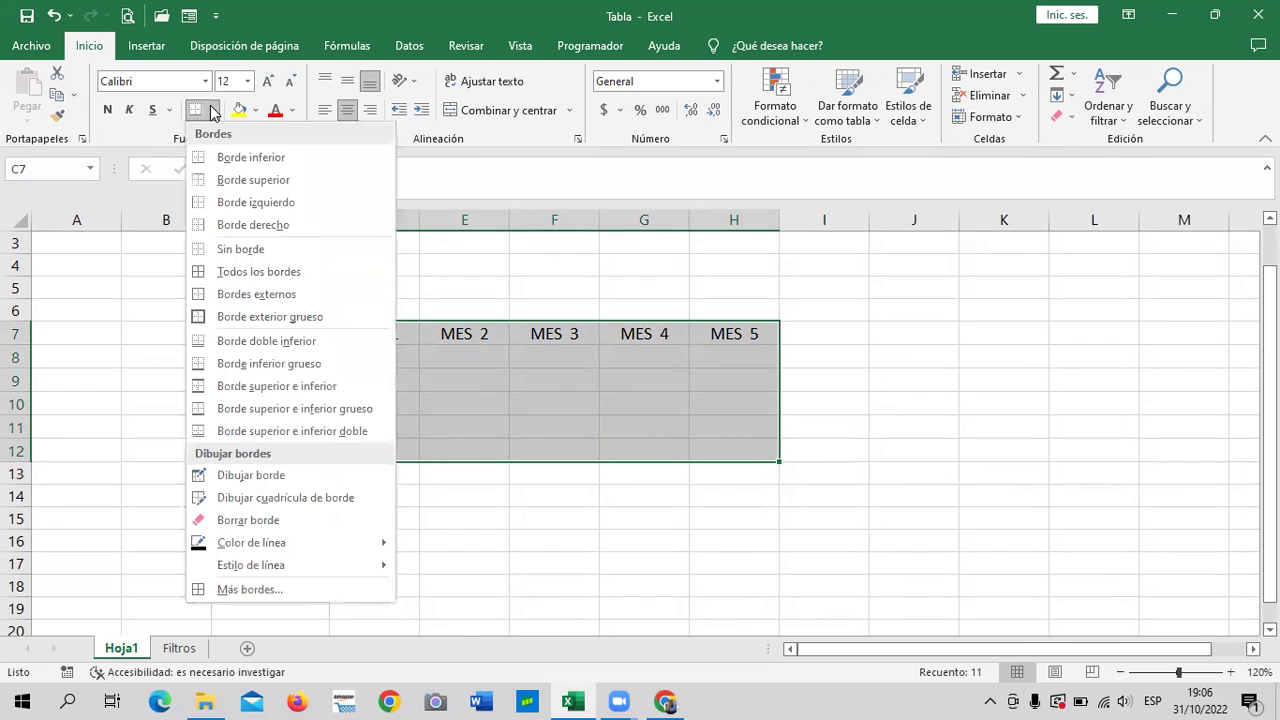
{"action": "left_click", "coordinate": [237, 271]}
{"action": "left_click", "coordinate": [908, 382]}
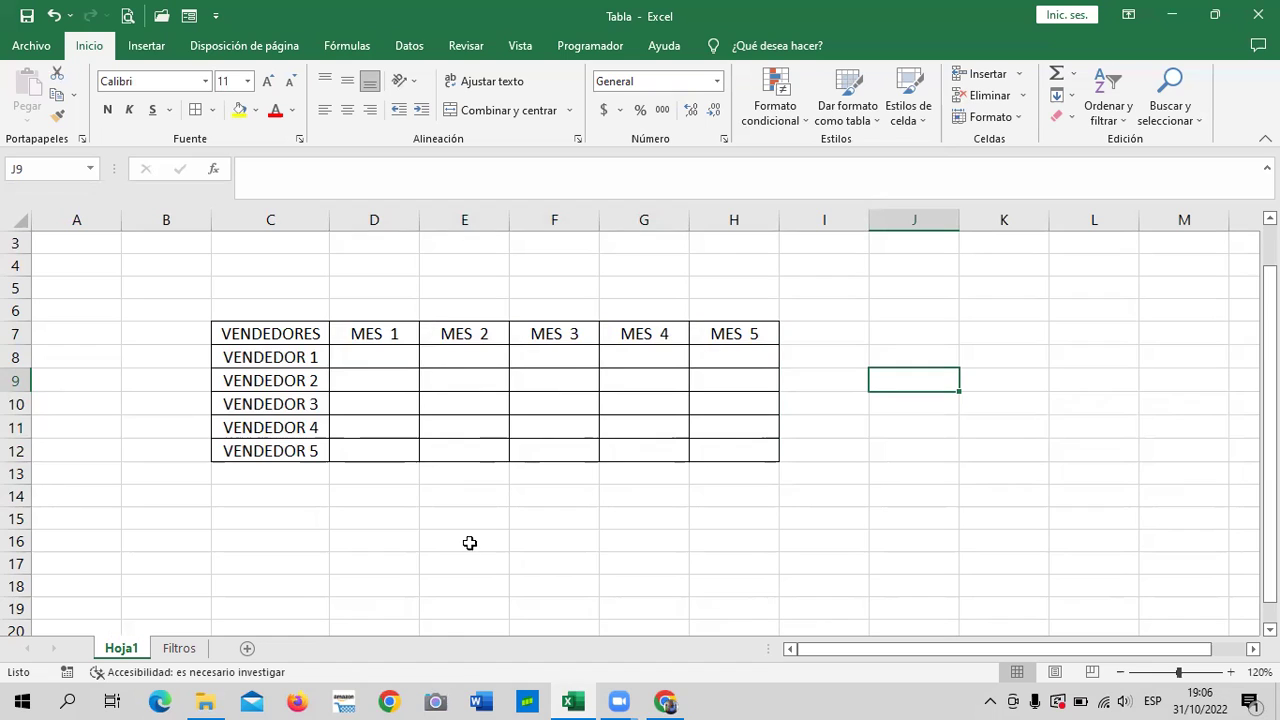
{"action": "left_click", "coordinate": [470, 471]}
{"action": "left_click", "coordinate": [387, 361]}
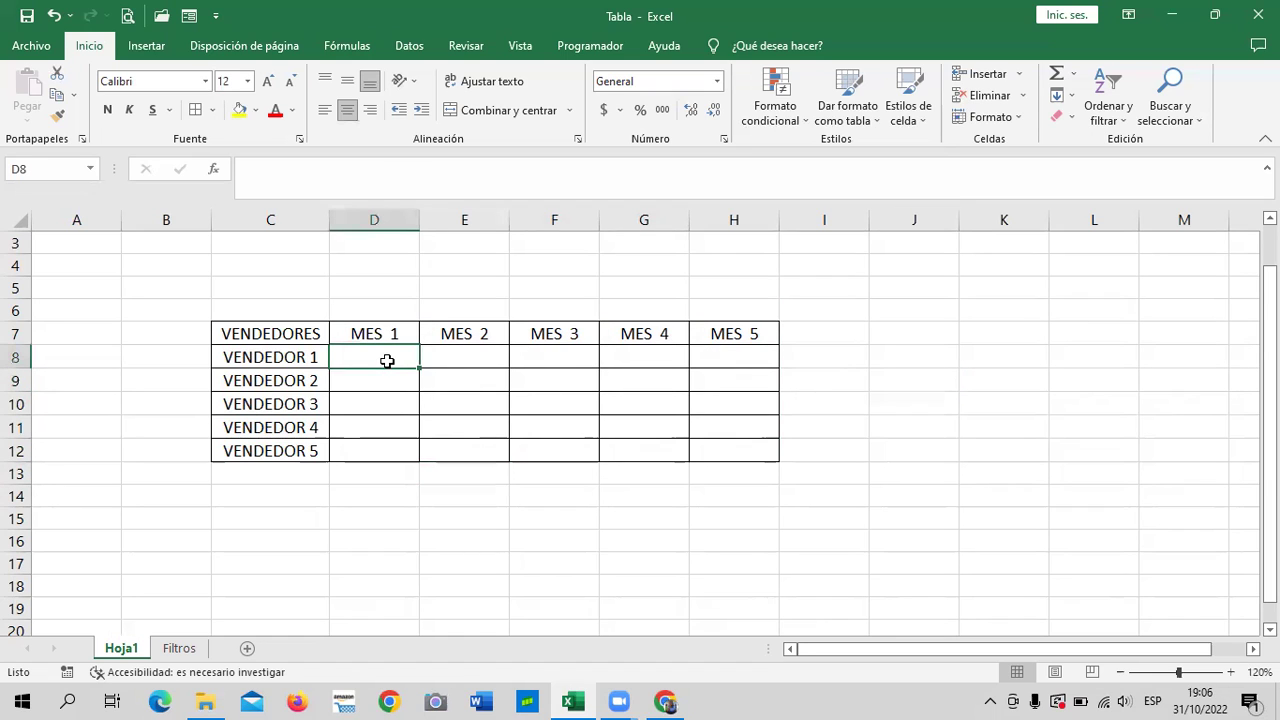
Step: Enter =ALEATORIO.ENTRE(150;250) in cell D8, which returns 220
{"action": "type", "text": "="}
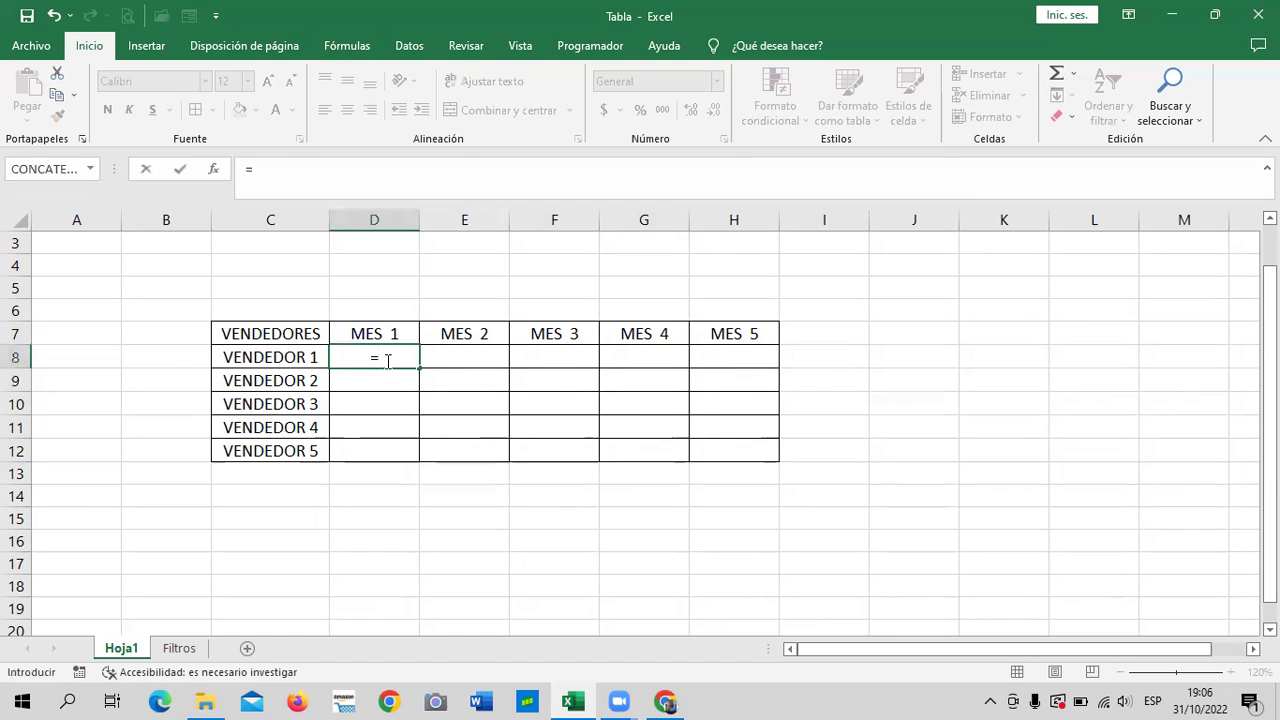
{"action": "type", "text": "al"}
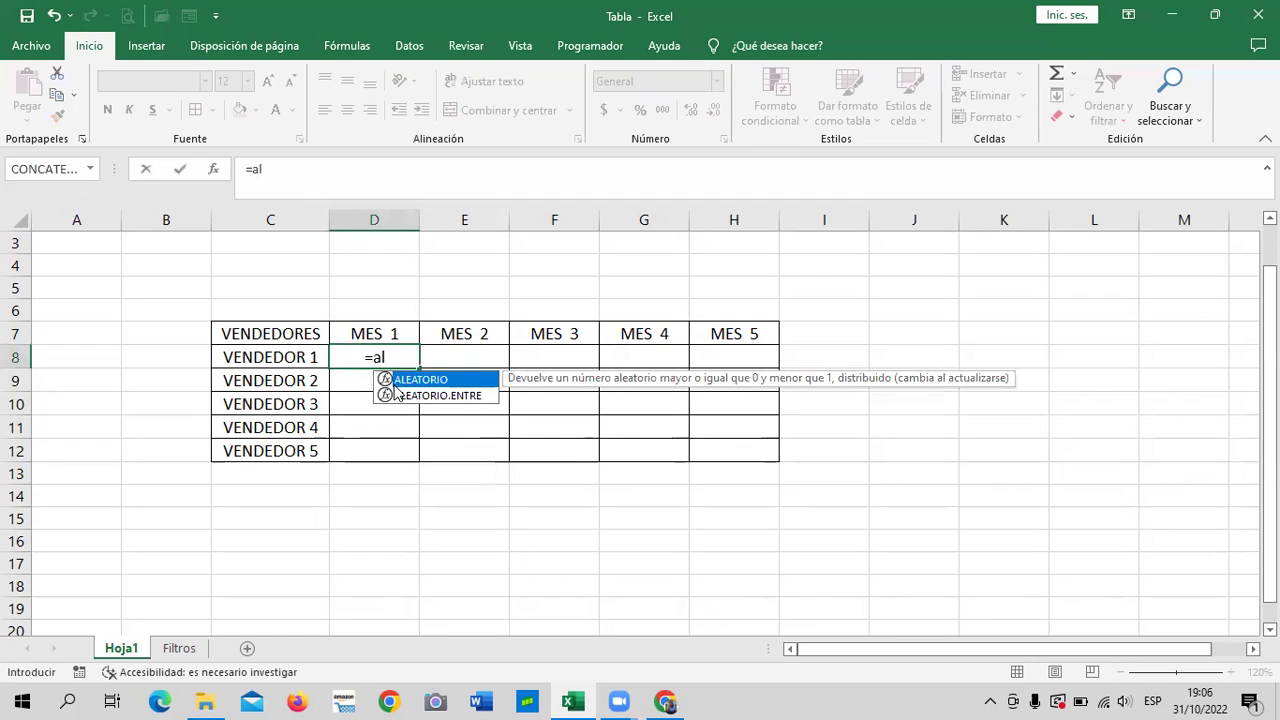
{"action": "type", "text": "e"}
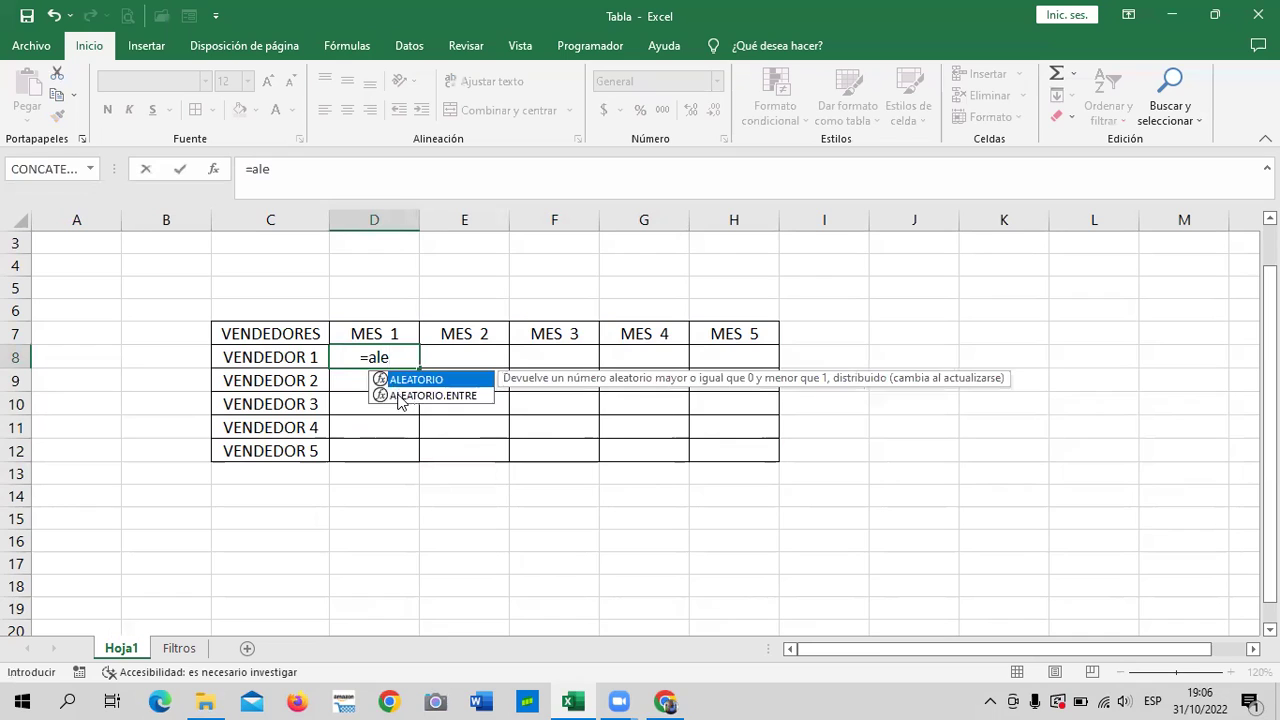
{"action": "left_click", "coordinate": [398, 396]}
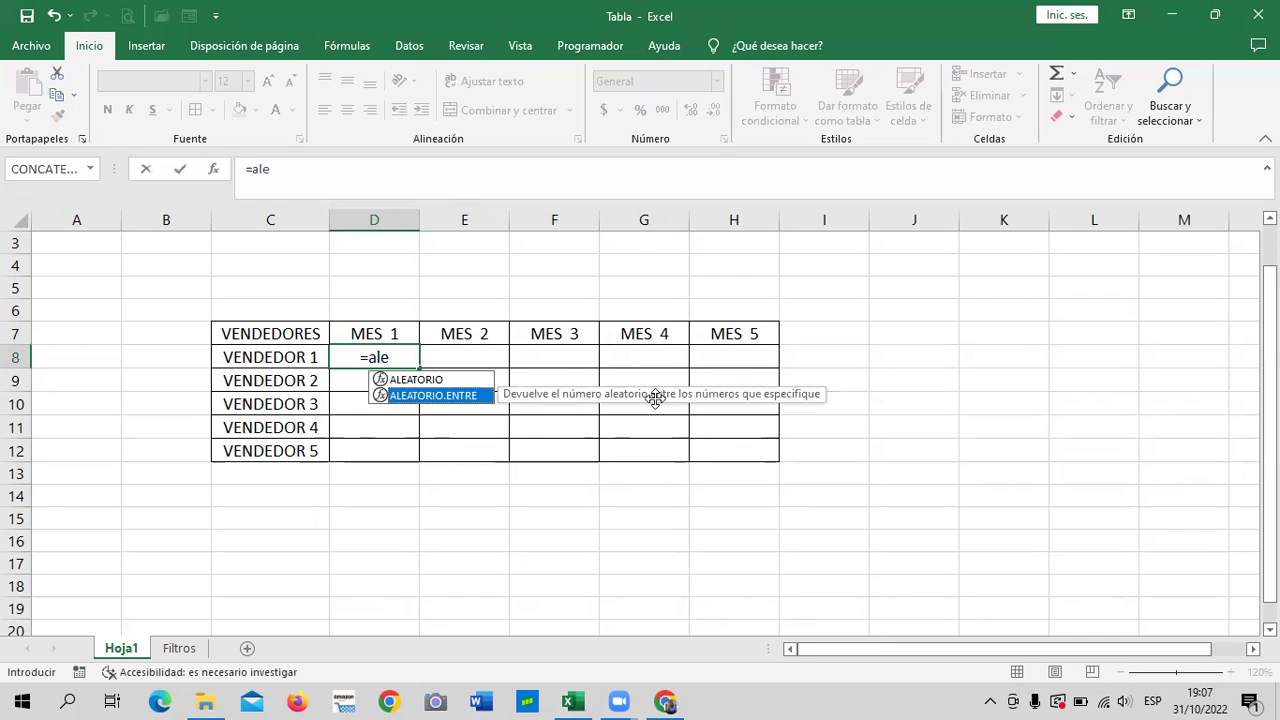
{"action": "double_click", "coordinate": [427, 396]}
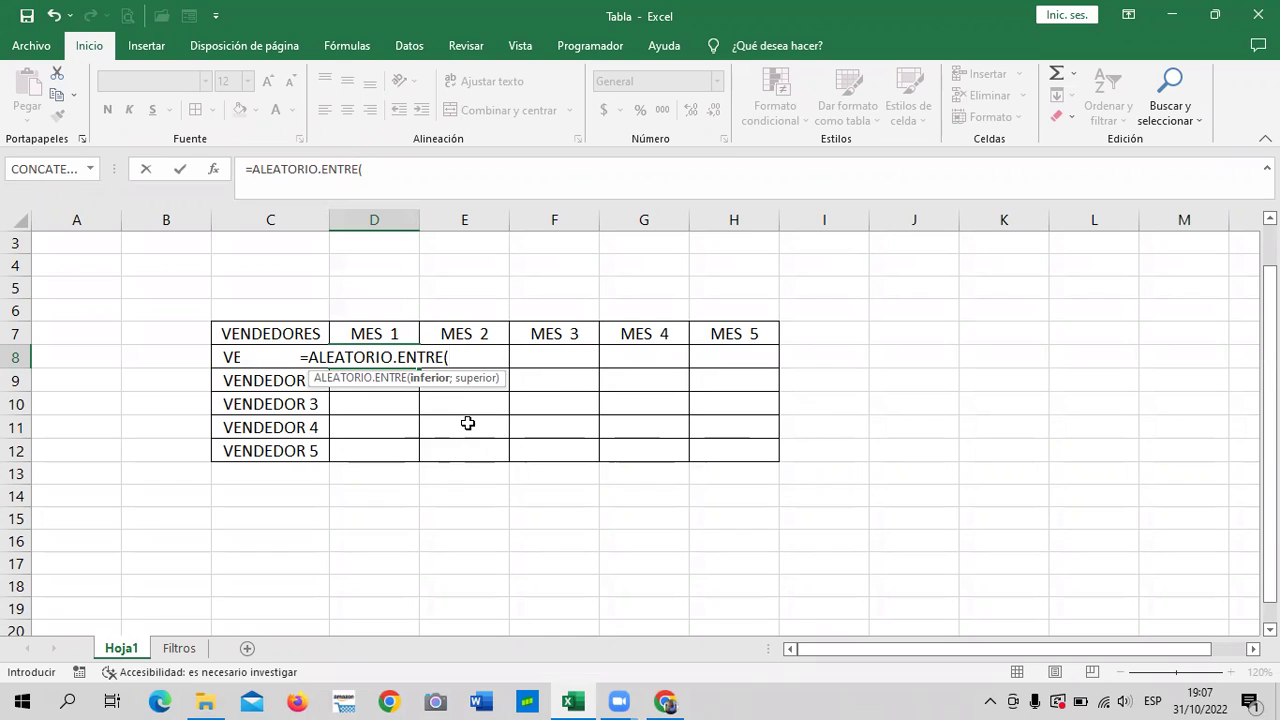
{"action": "type", "text": "150"}
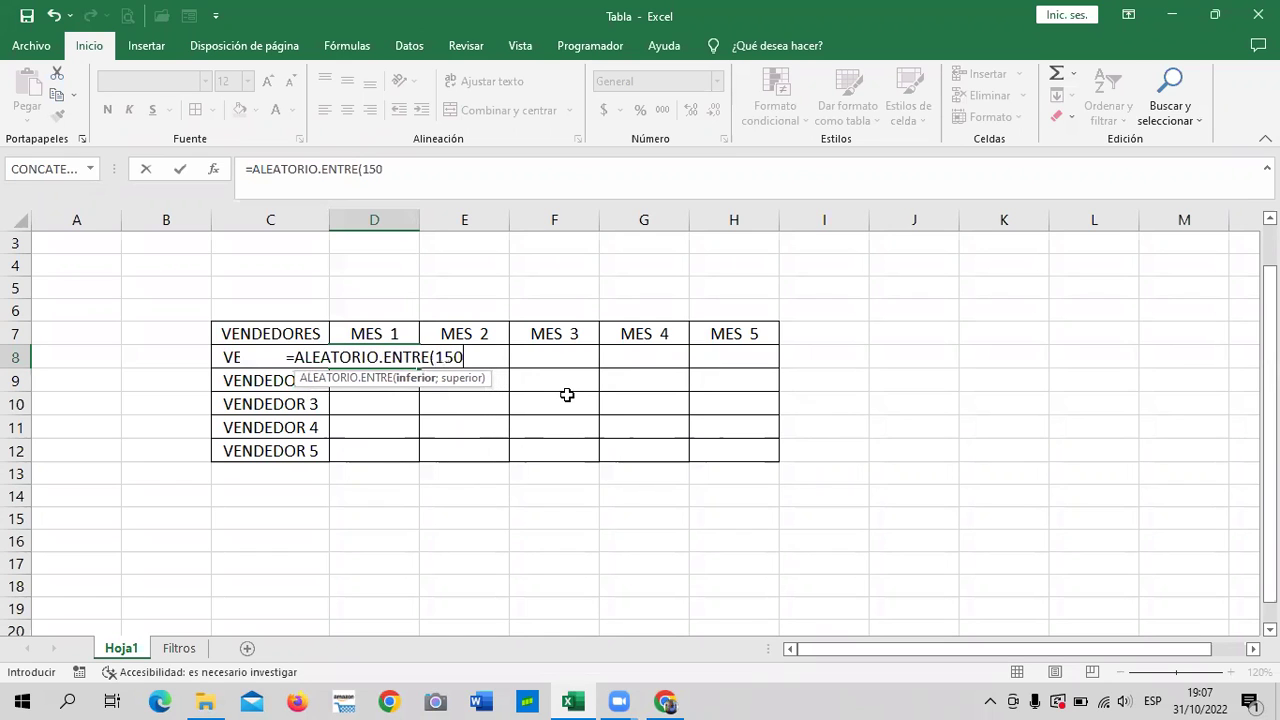
{"action": "type", "text": ";"}
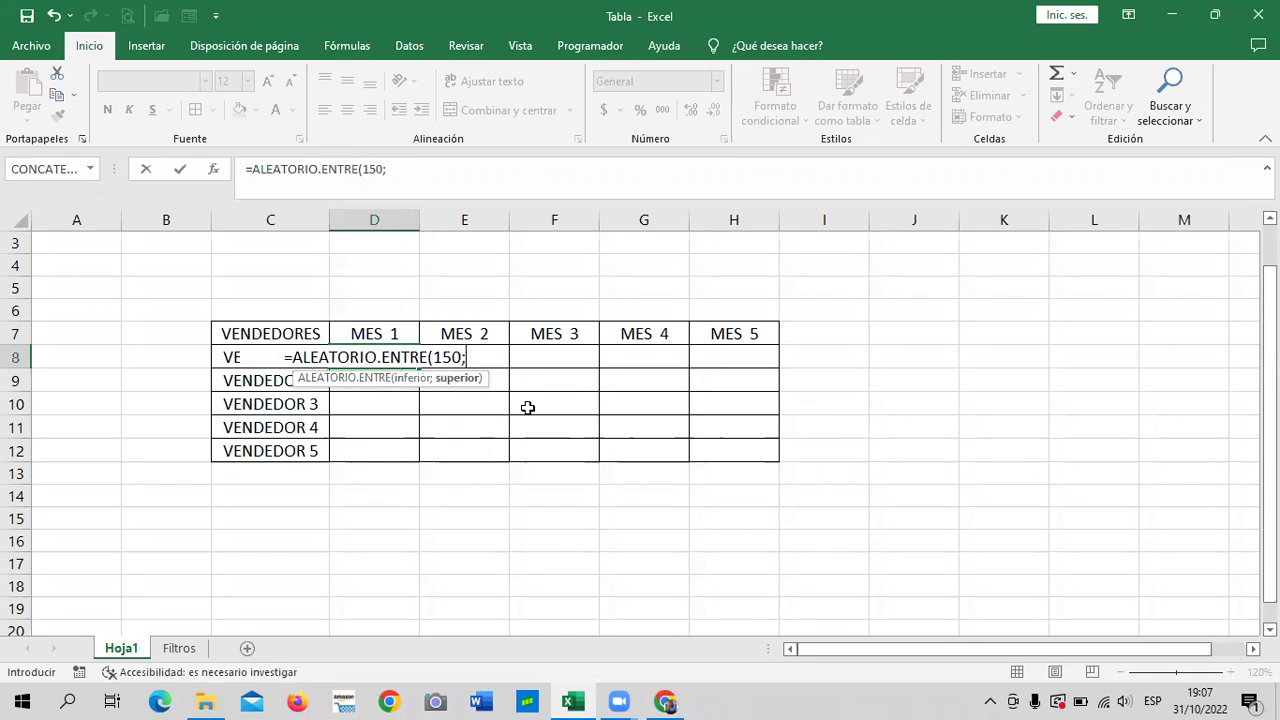
{"action": "type", "text": "250"}
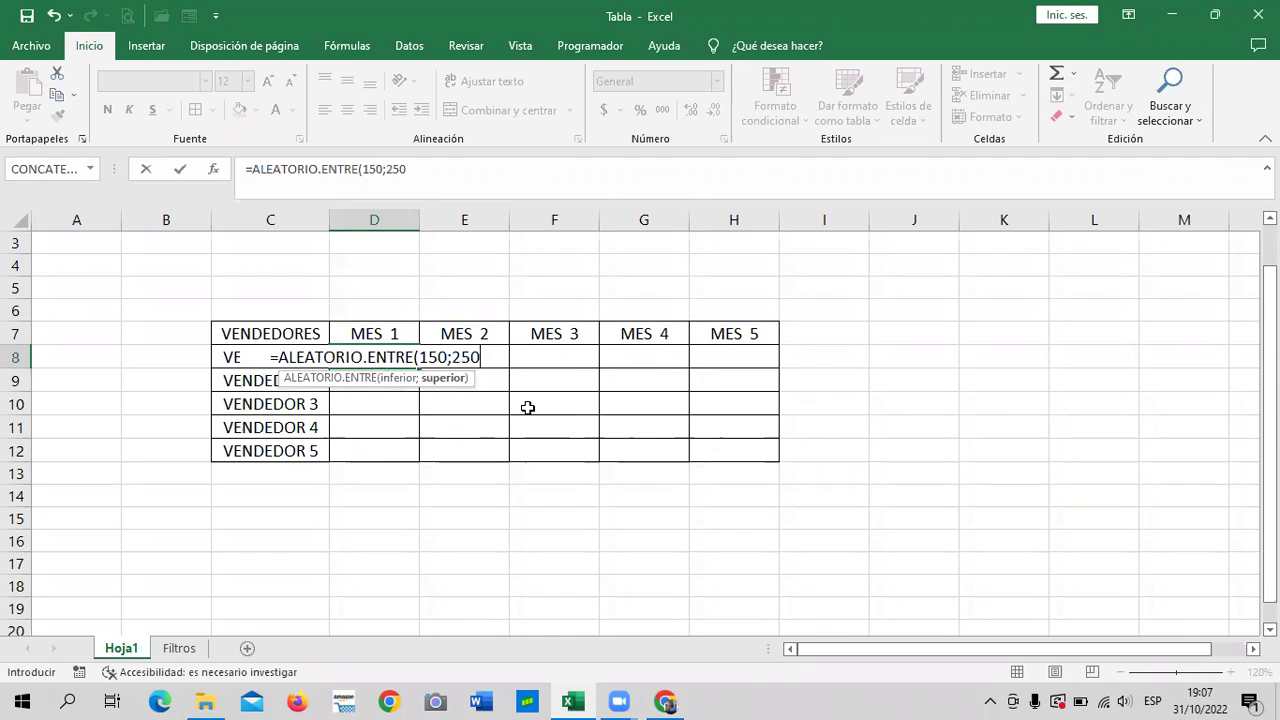
{"action": "type", "text": ")"}
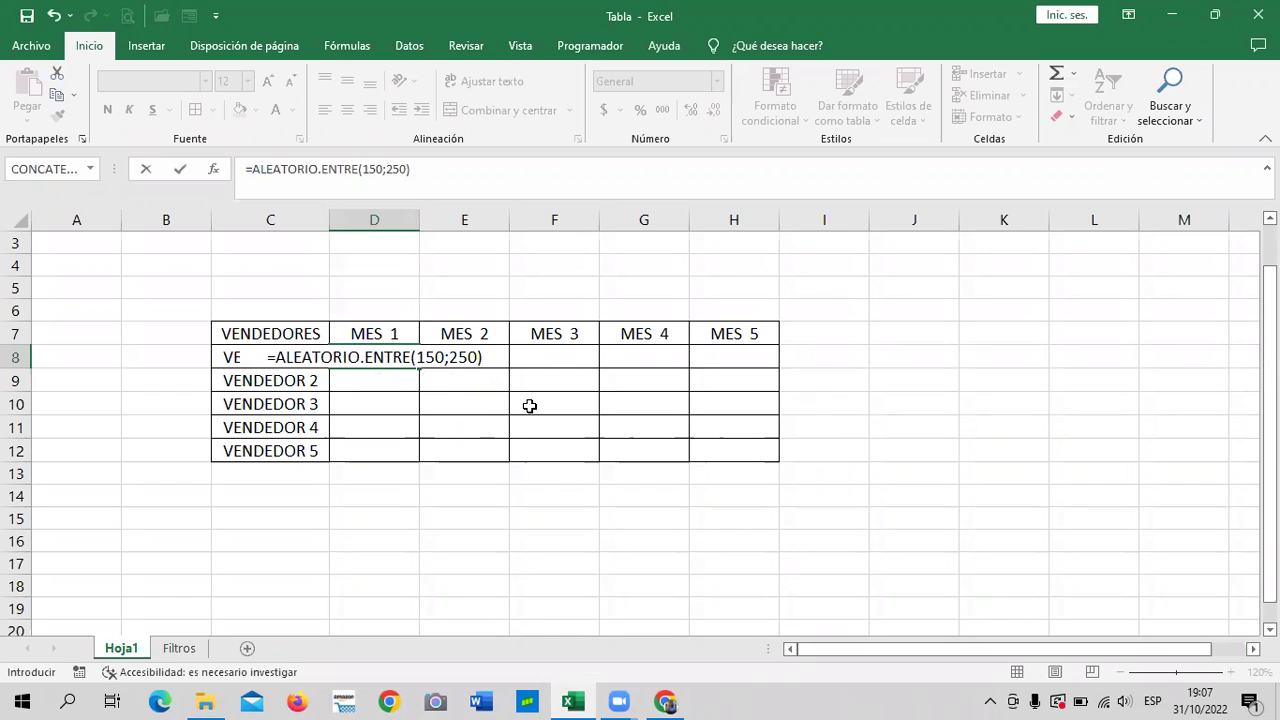
{"action": "key", "text": "Return"}
{"action": "left_click", "coordinate": [378, 352]}
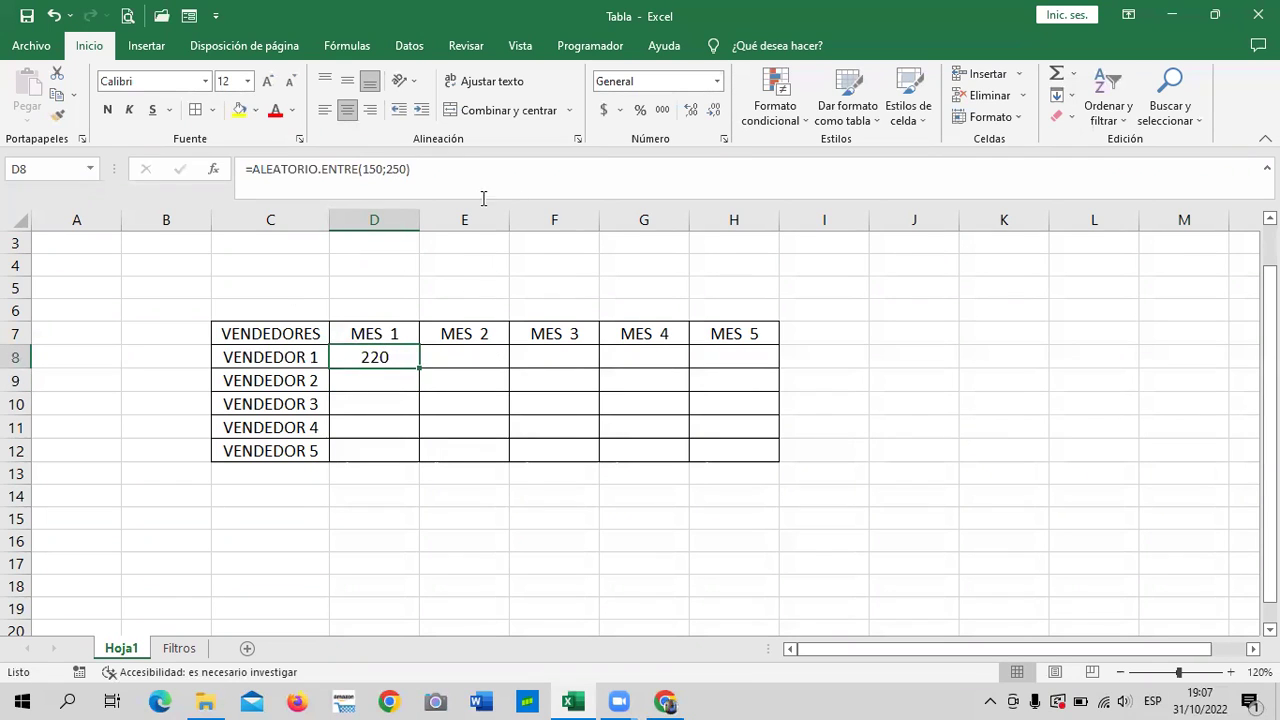
Step: Copy the D8 formula down to D12 and check the copied formulas in column D
{"action": "left_click_drag", "start_coordinate": [419, 368], "coordinate": [426, 452]}
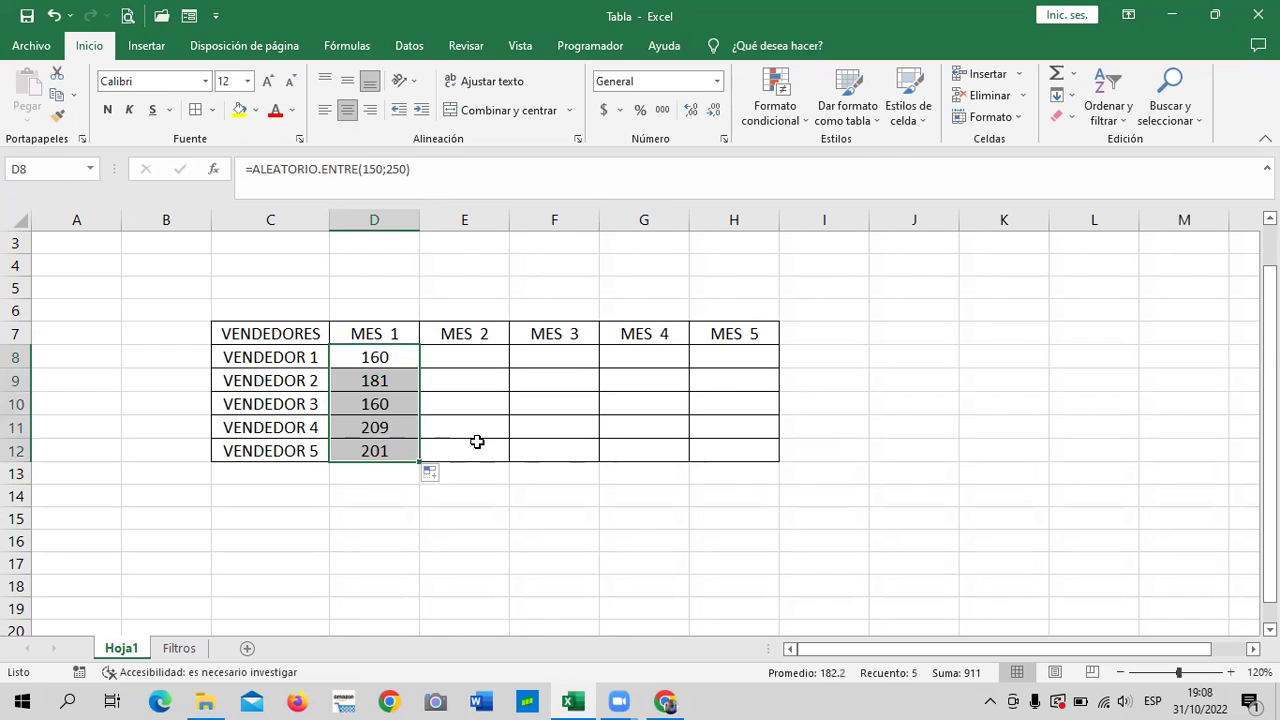
{"action": "left_click", "coordinate": [485, 448]}
{"action": "left_click", "coordinate": [400, 449]}
{"action": "left_click", "coordinate": [383, 417]}
{"action": "left_click", "coordinate": [380, 400]}
{"action": "left_click", "coordinate": [375, 357]}
{"action": "left_click", "coordinate": [369, 450]}
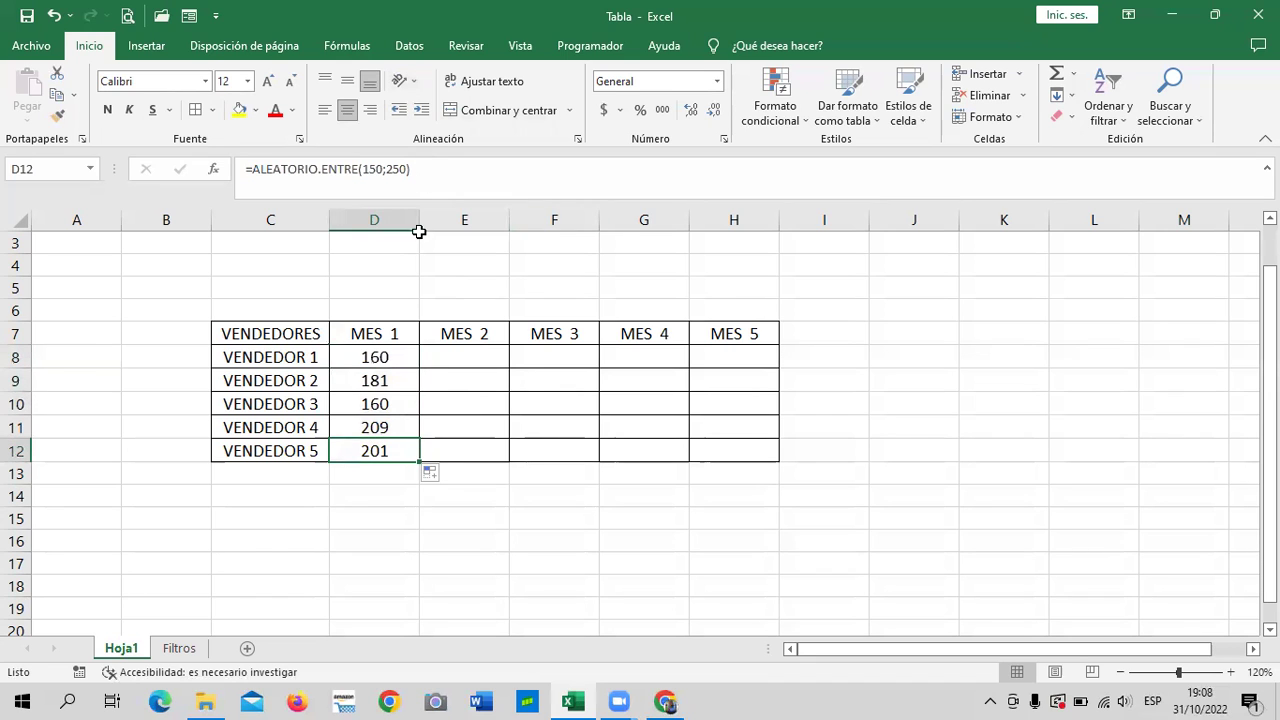
{"action": "left_click", "coordinate": [404, 357]}
Step: Copy the formulas in D8 through D12 across each row to MES 5 in column H
{"action": "mouse_move", "coordinate": [419, 368]}
{"action": "left_mouse_down"}
{"action": "mouse_move", "coordinate": [671, 393]}
{"action": "mouse_move", "coordinate": [776, 388]}
{"action": "left_mouse_up"}
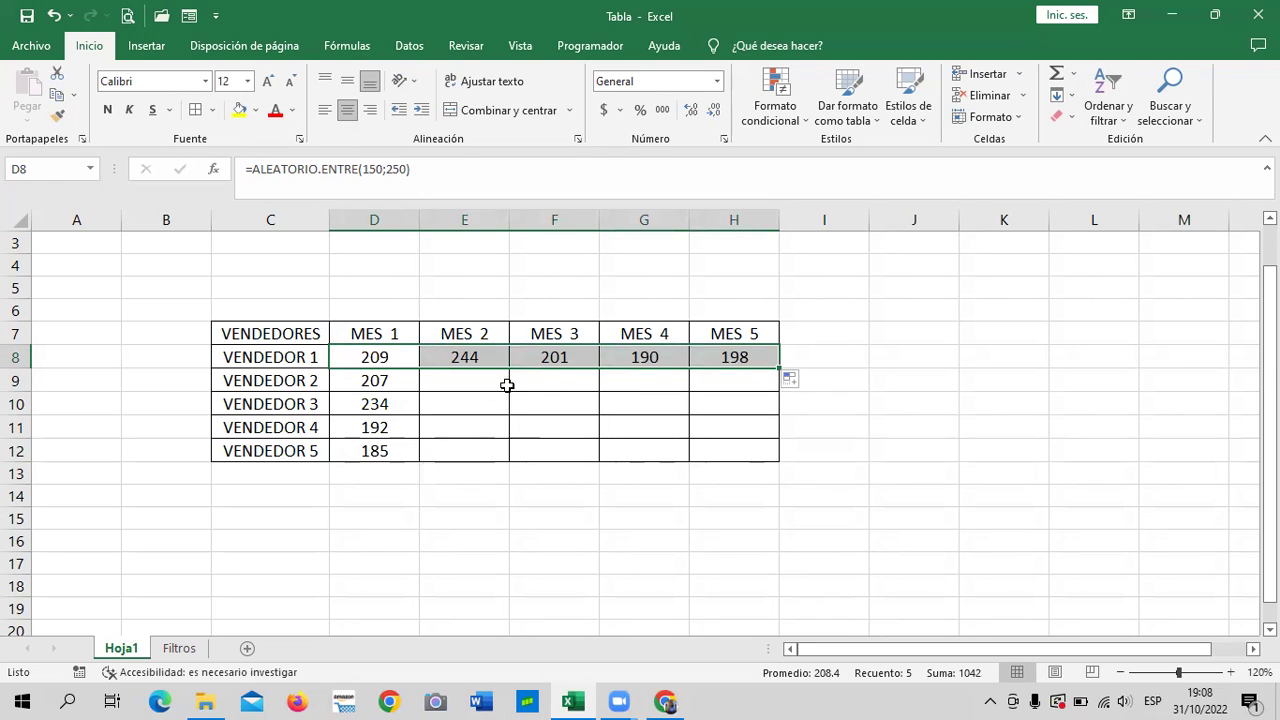
{"action": "left_click", "coordinate": [360, 382]}
{"action": "left_click_drag", "start_coordinate": [424, 393], "coordinate": [763, 399]}
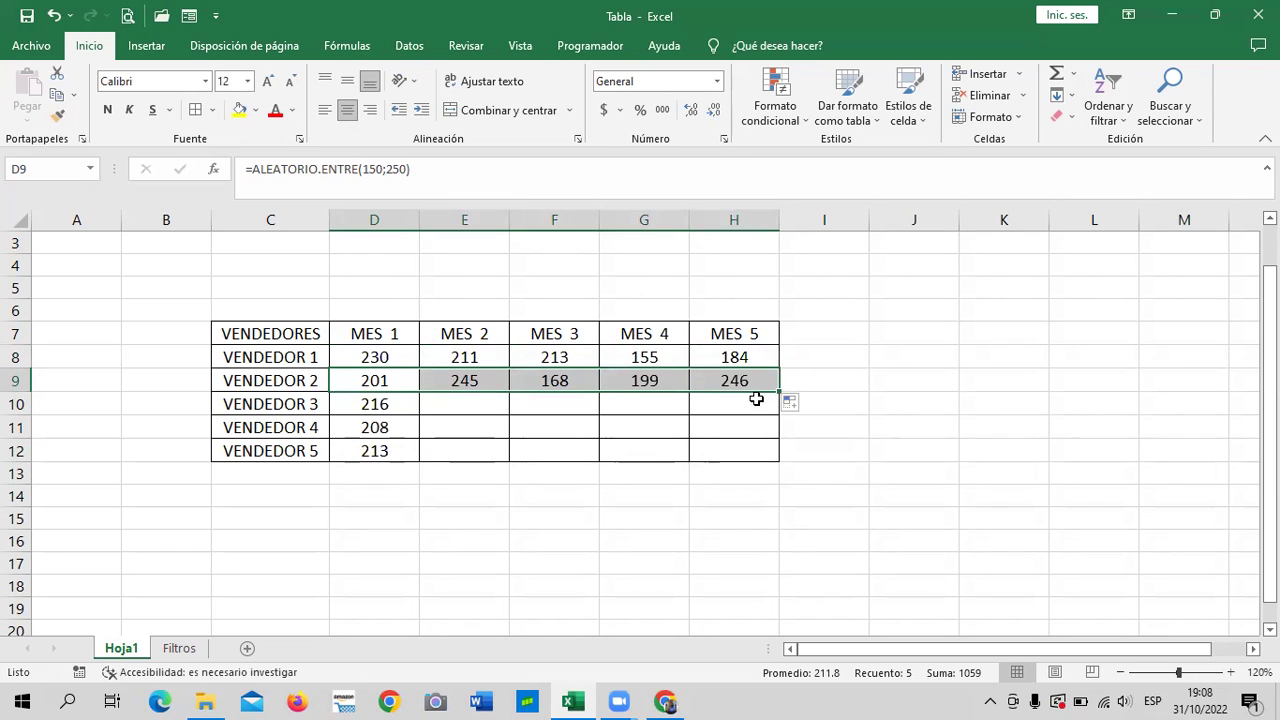
{"action": "left_click", "coordinate": [360, 404]}
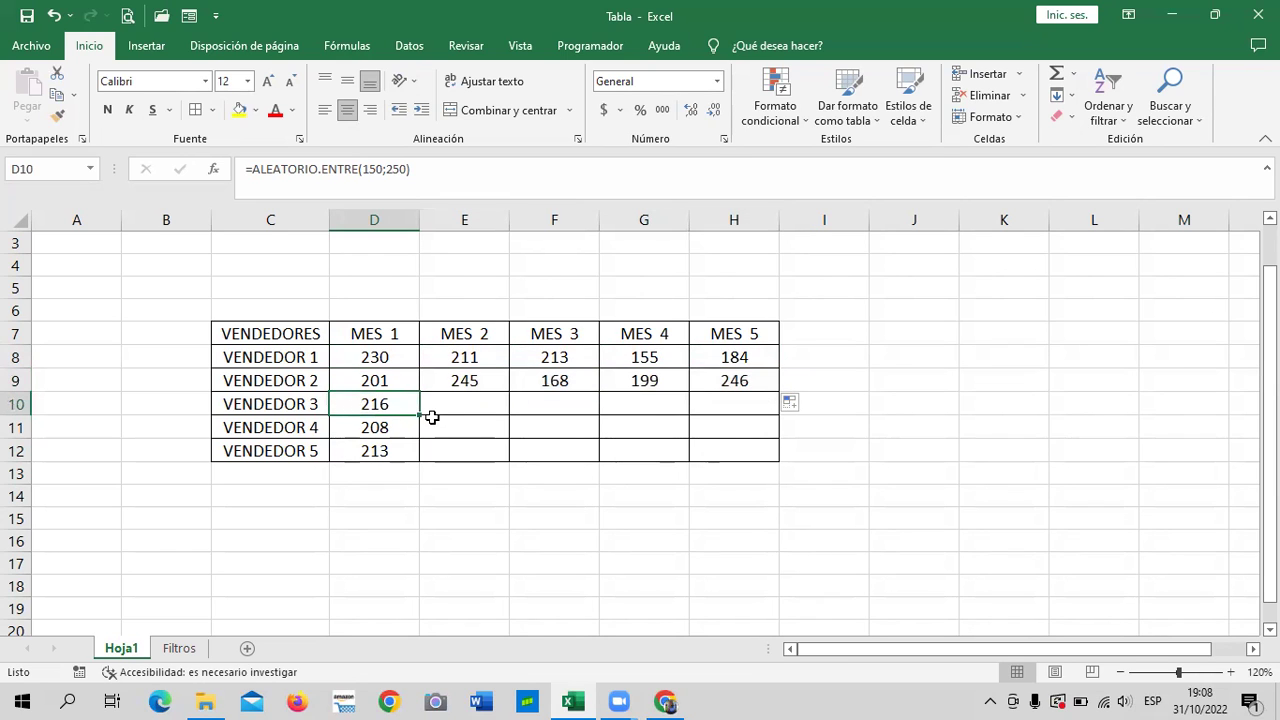
{"action": "left_click_drag", "start_coordinate": [420, 414], "coordinate": [750, 416]}
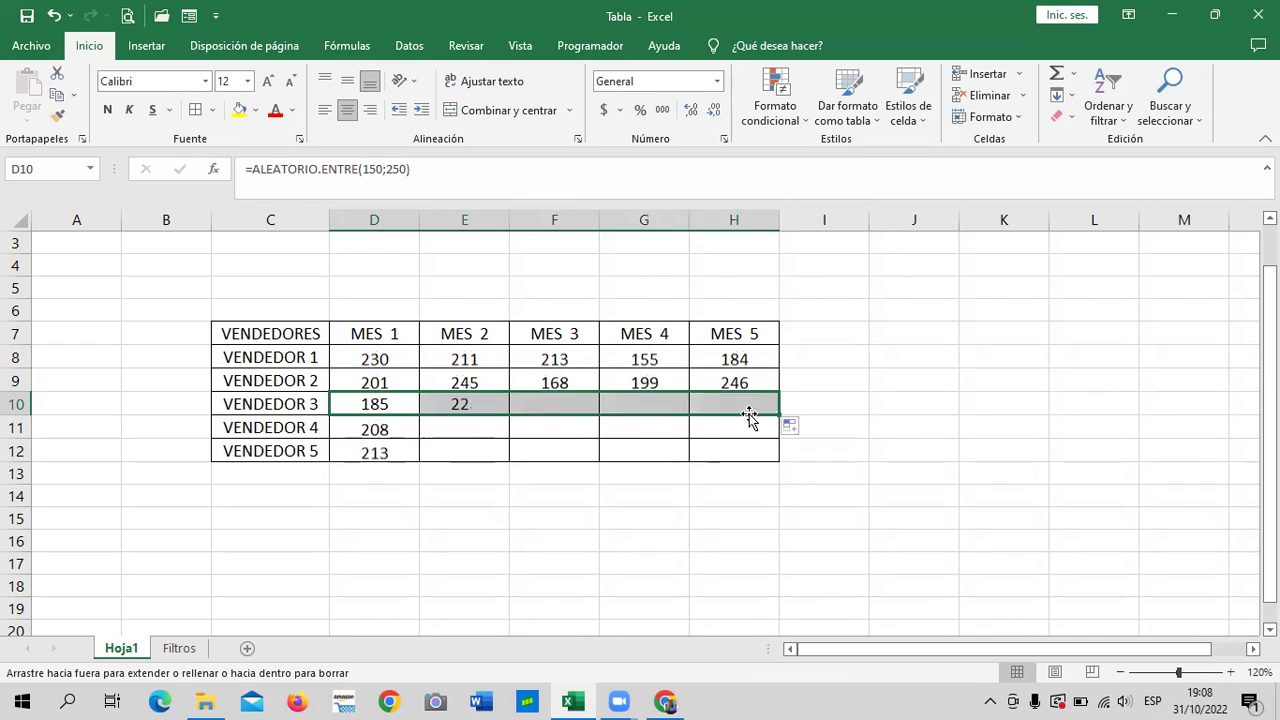
{"action": "left_click", "coordinate": [380, 428]}
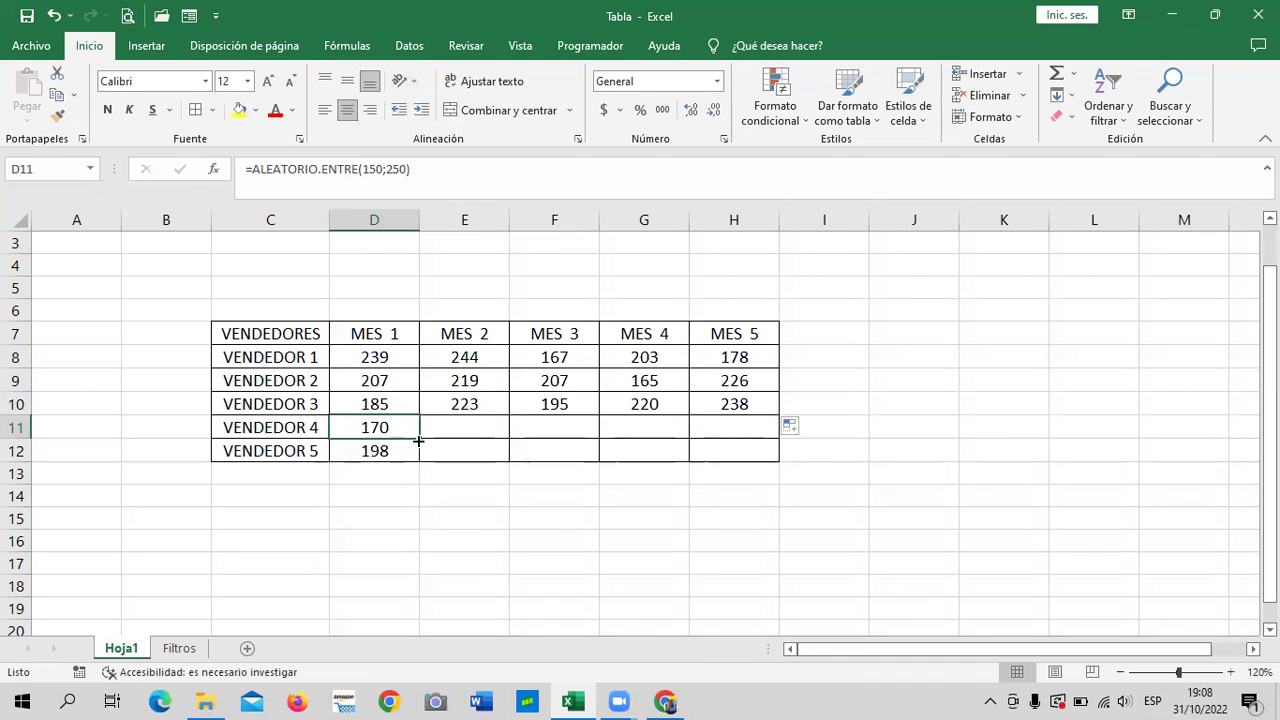
{"action": "left_click", "coordinate": [423, 434]}
{"action": "left_click", "coordinate": [410, 432]}
{"action": "left_click_drag", "start_coordinate": [416, 440], "coordinate": [744, 441]}
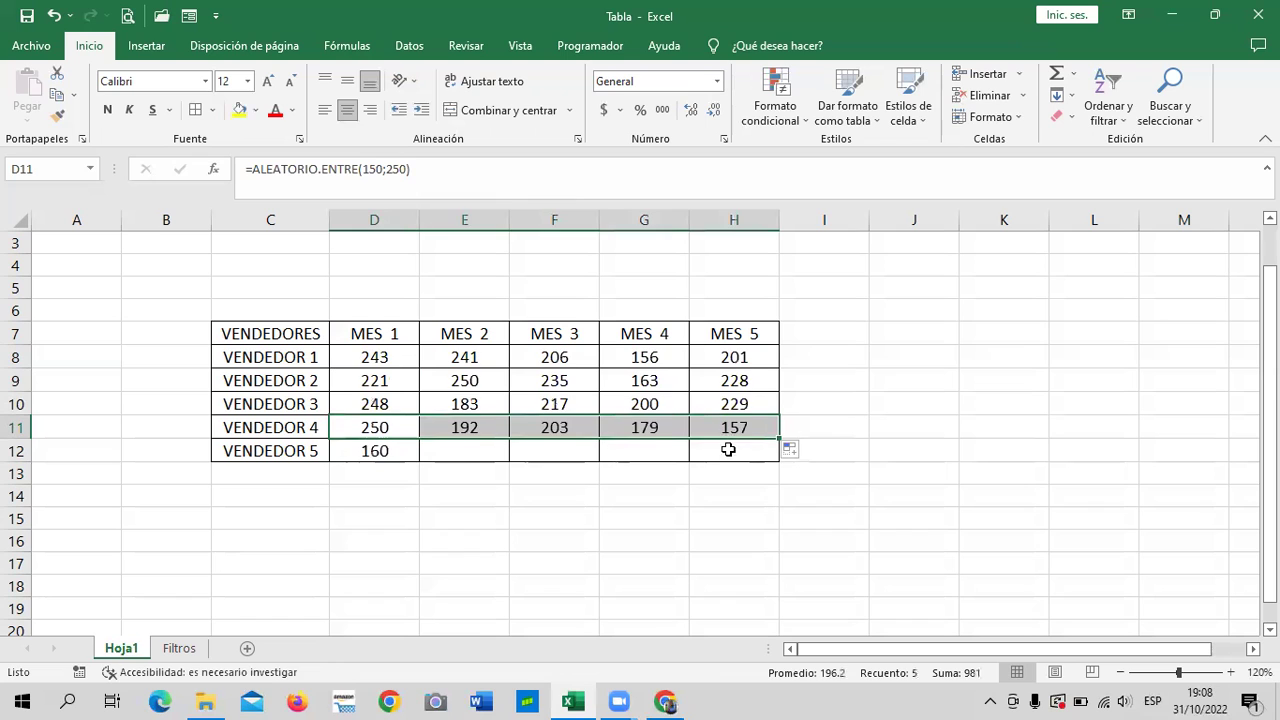
{"action": "left_click", "coordinate": [381, 453]}
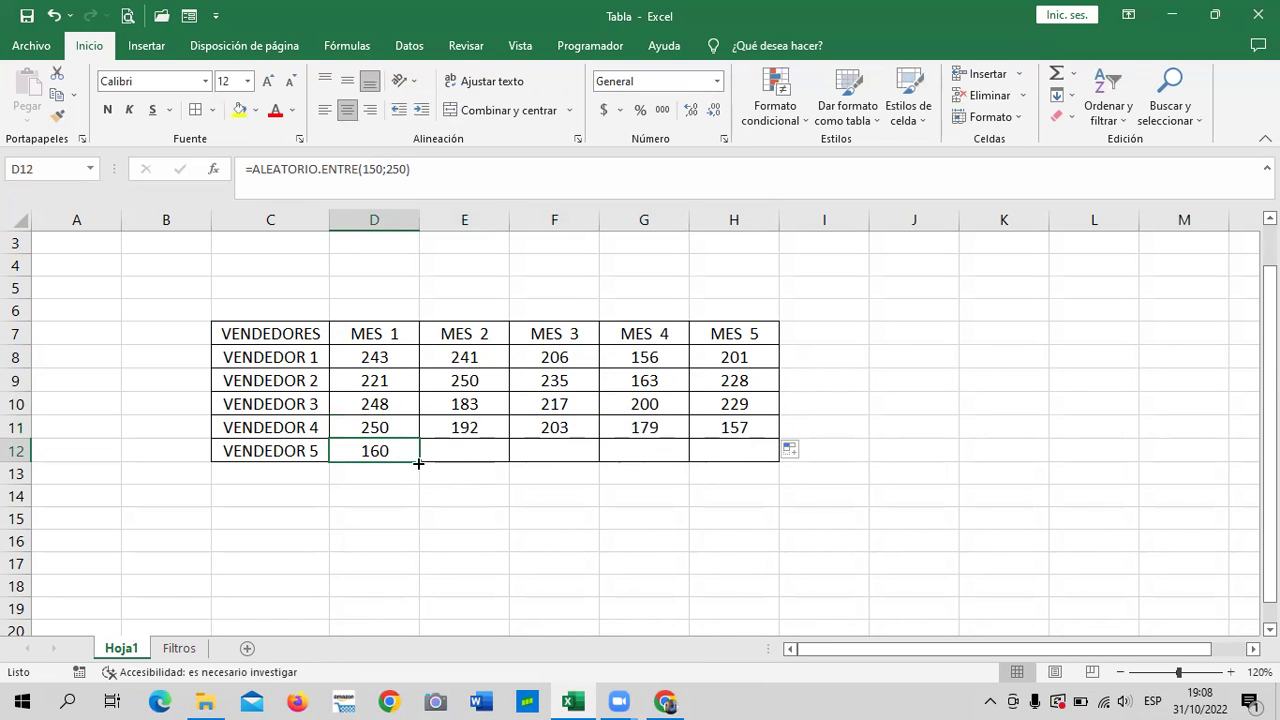
{"action": "left_click_drag", "start_coordinate": [422, 465], "coordinate": [762, 459]}
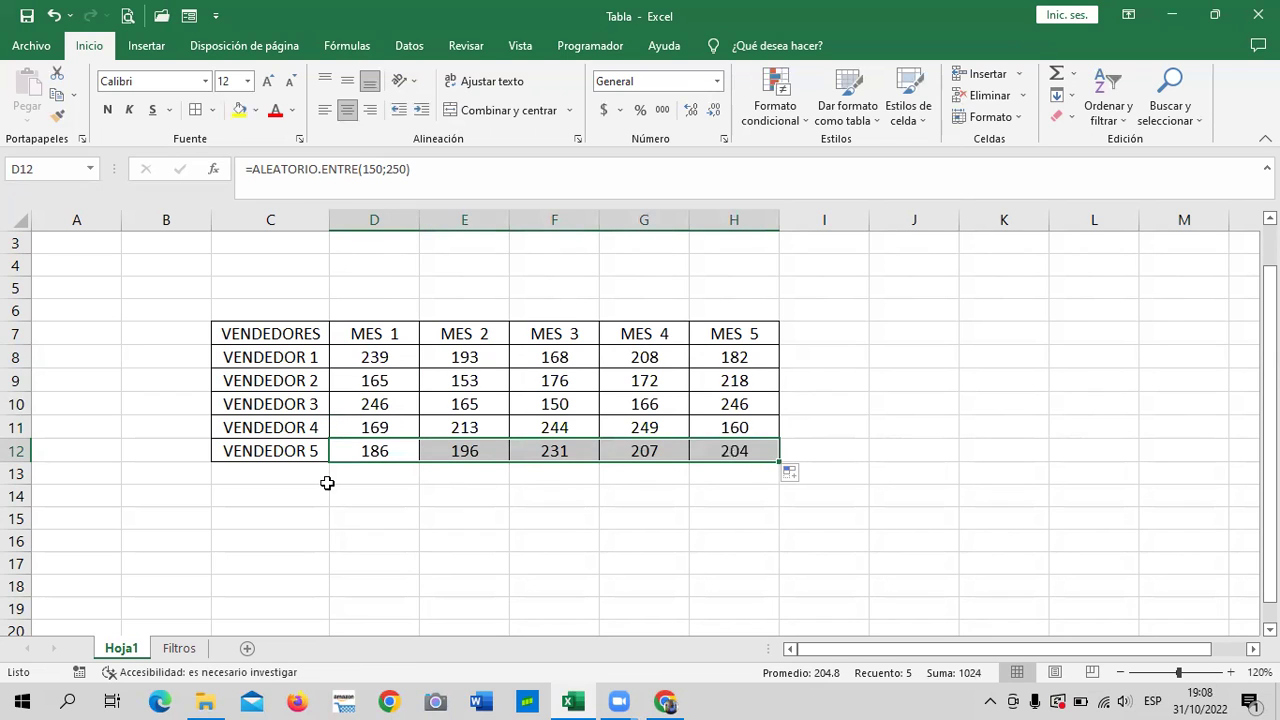
Step: Check the D11 and D12 formulas and re-enter D12 to recalculate the random values
{"action": "left_click", "coordinate": [348, 426]}
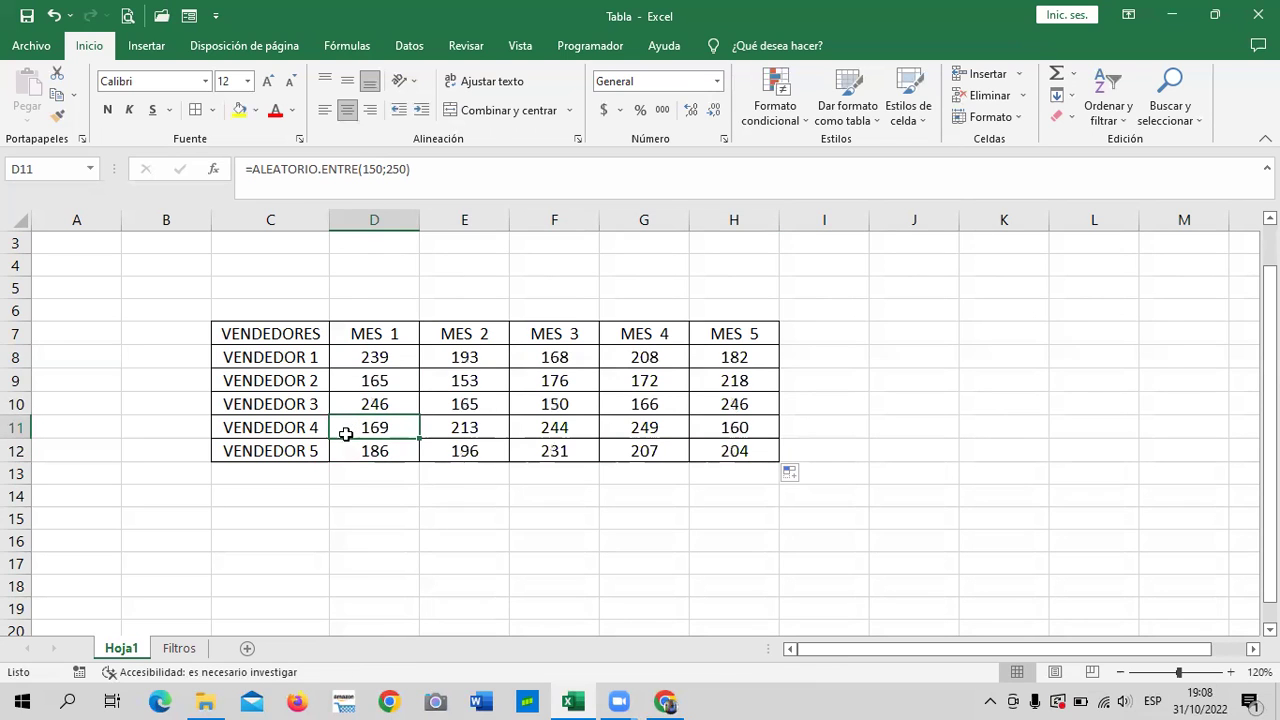
{"action": "left_click", "coordinate": [370, 450]}
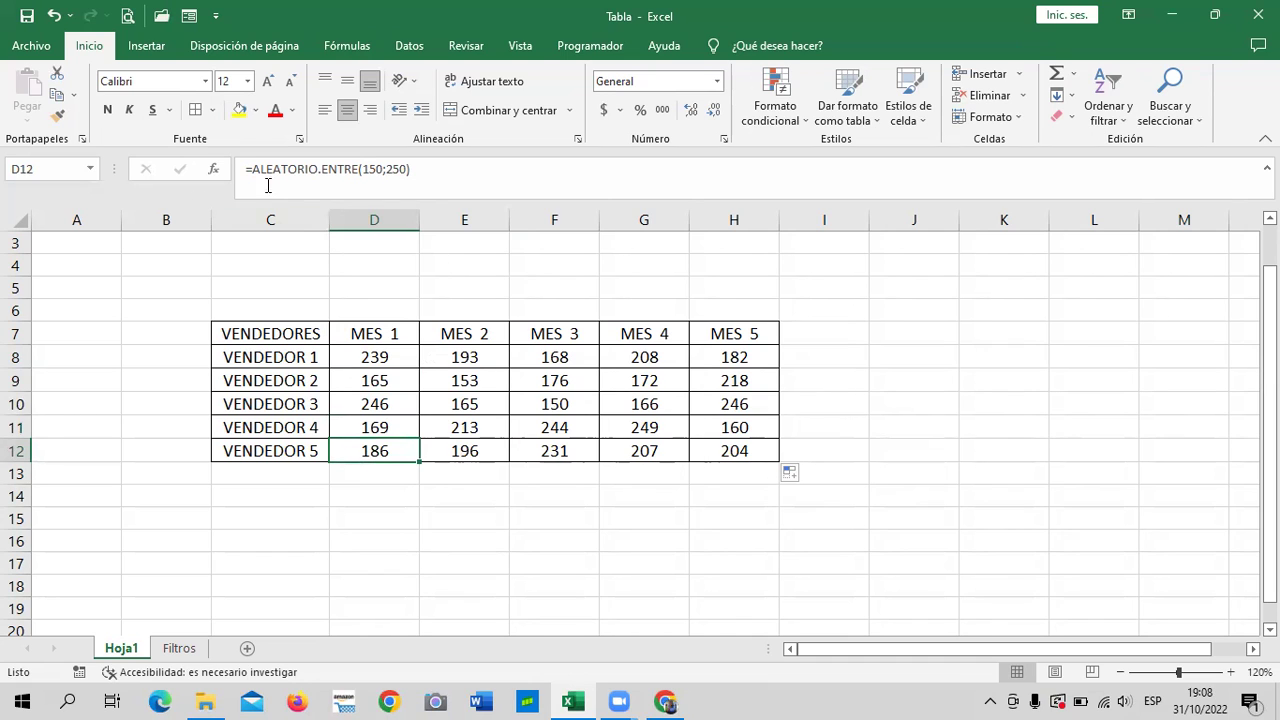
{"action": "left_click", "coordinate": [506, 170]}
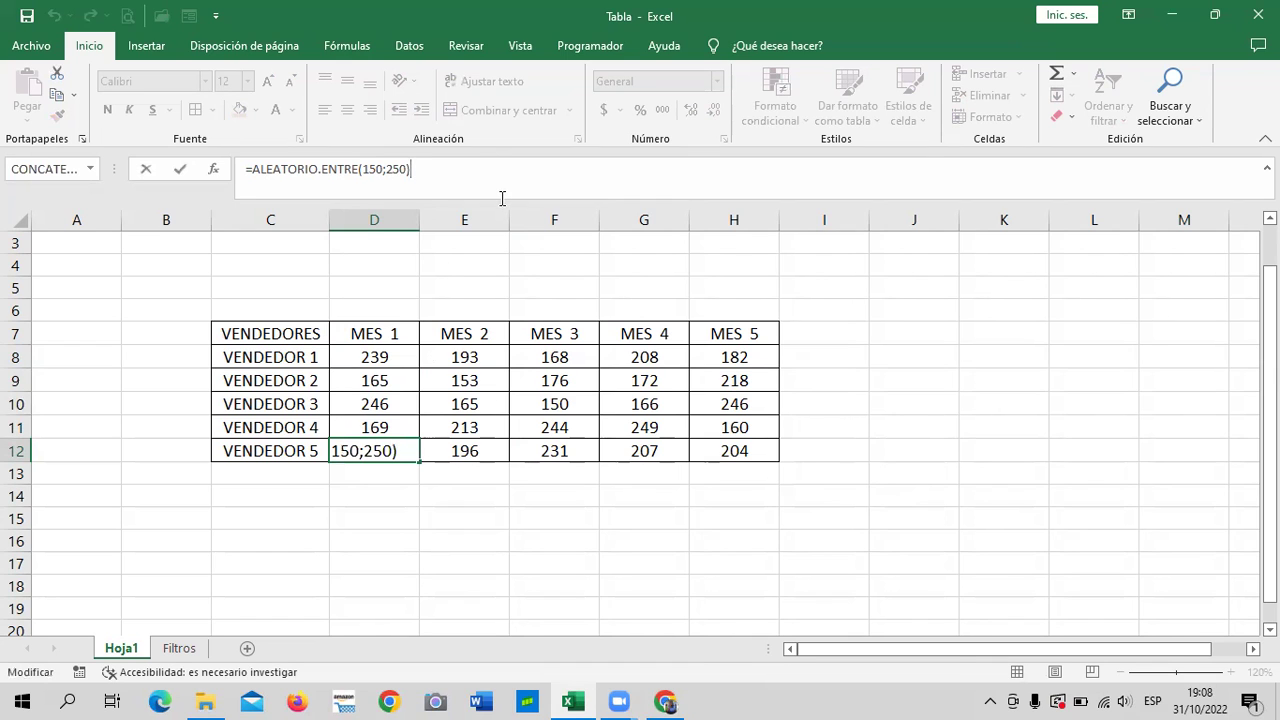
{"action": "key", "text": "Return"}
{"action": "left_click", "coordinate": [282, 539]}
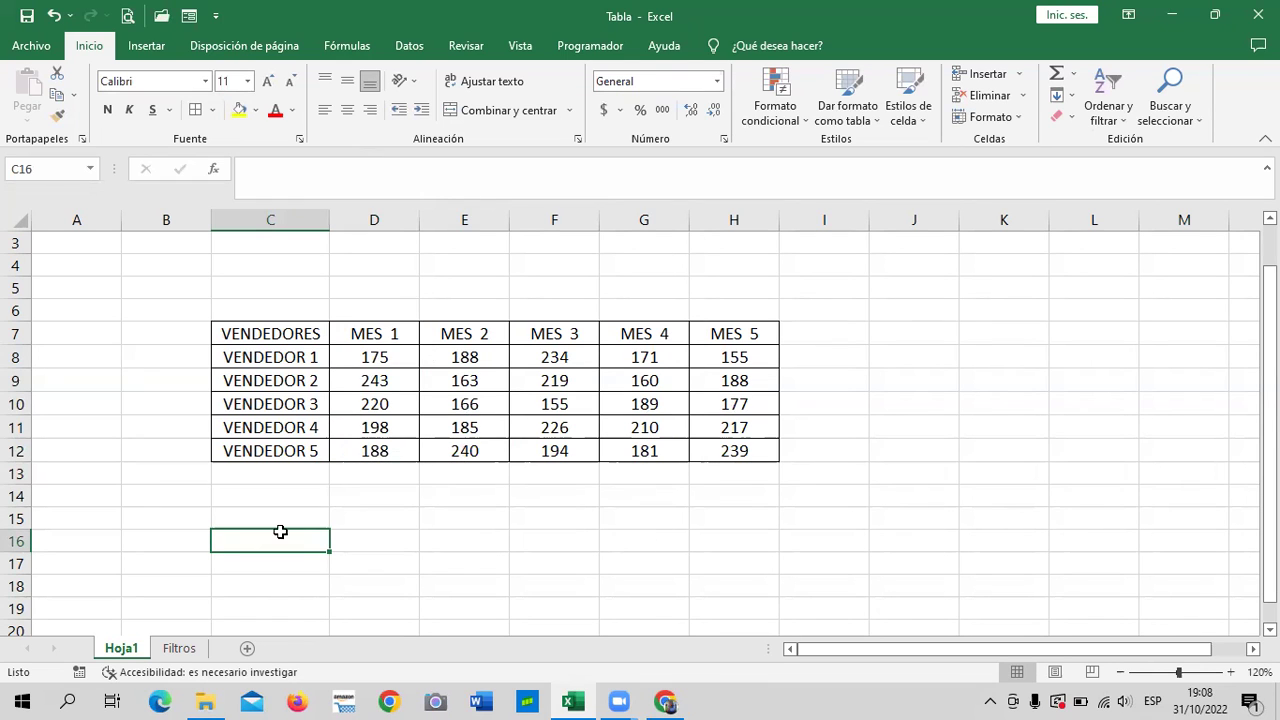
{"action": "left_click", "coordinate": [571, 535]}
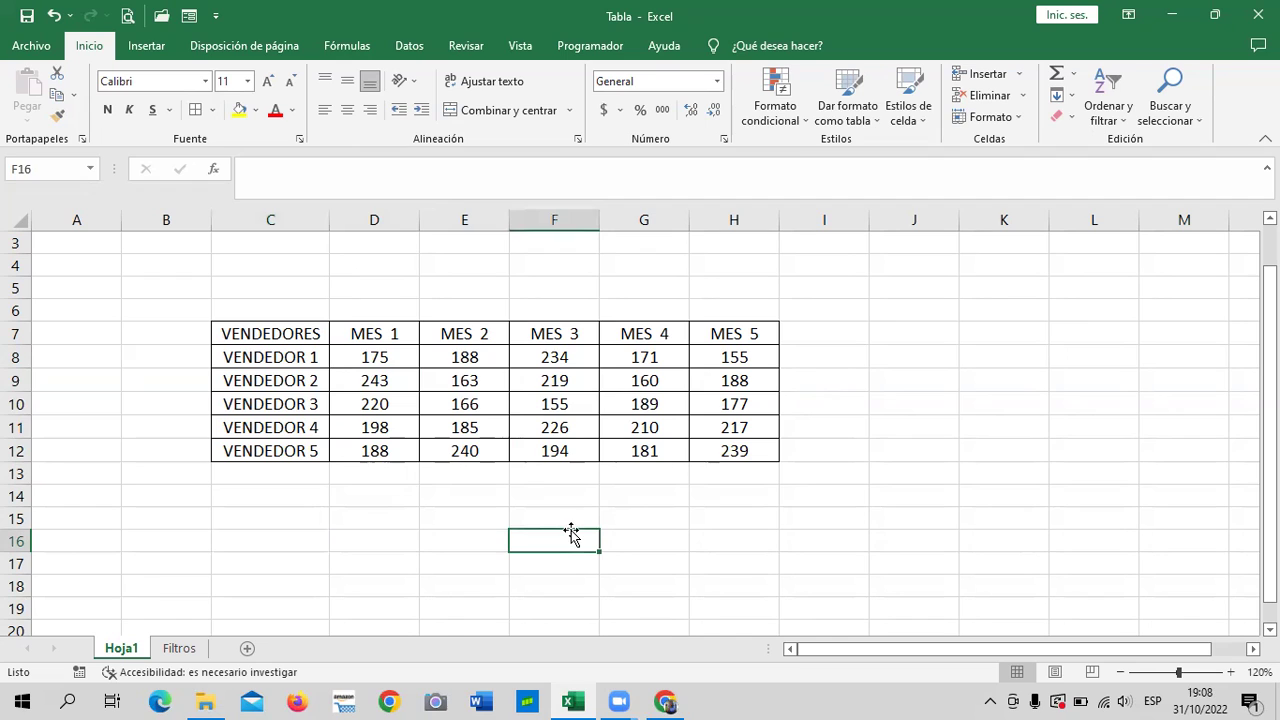
{"action": "left_click", "coordinate": [385, 540]}
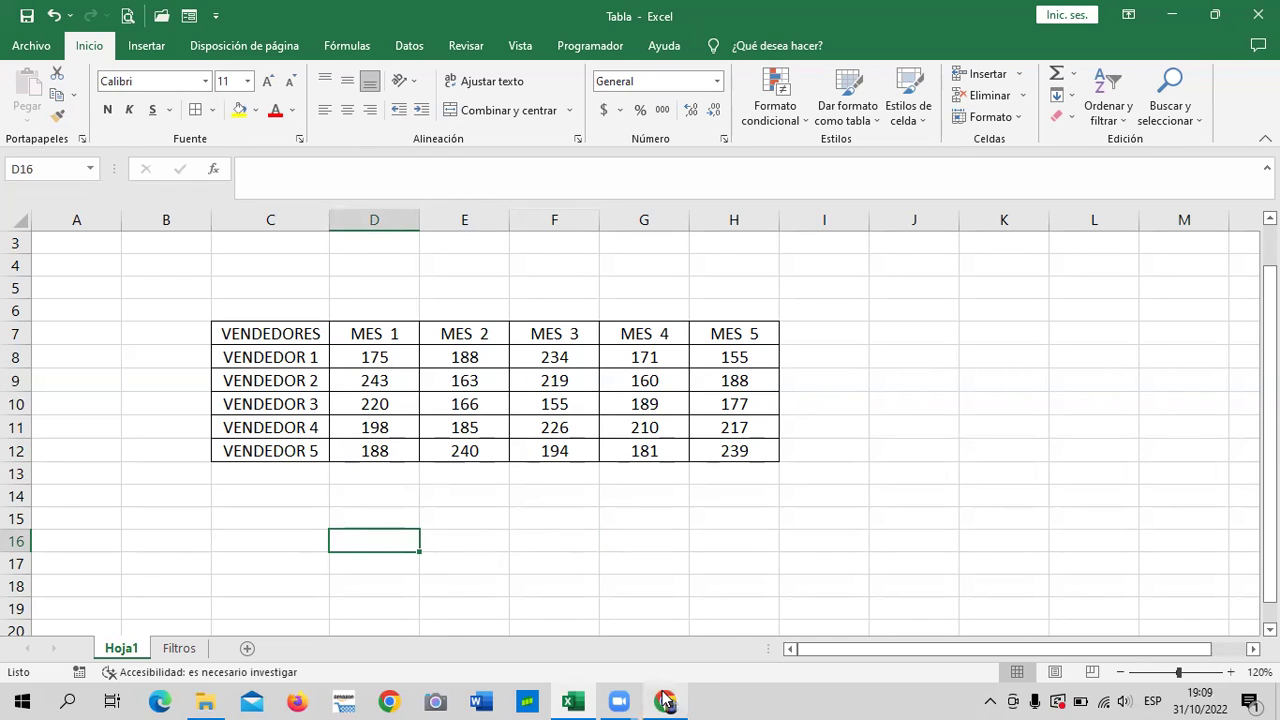
Step: Play the 4.1 Tablas básicas lesson video on the course page and adjust the volume
{"action": "mouse_move", "coordinate": [660, 695]}
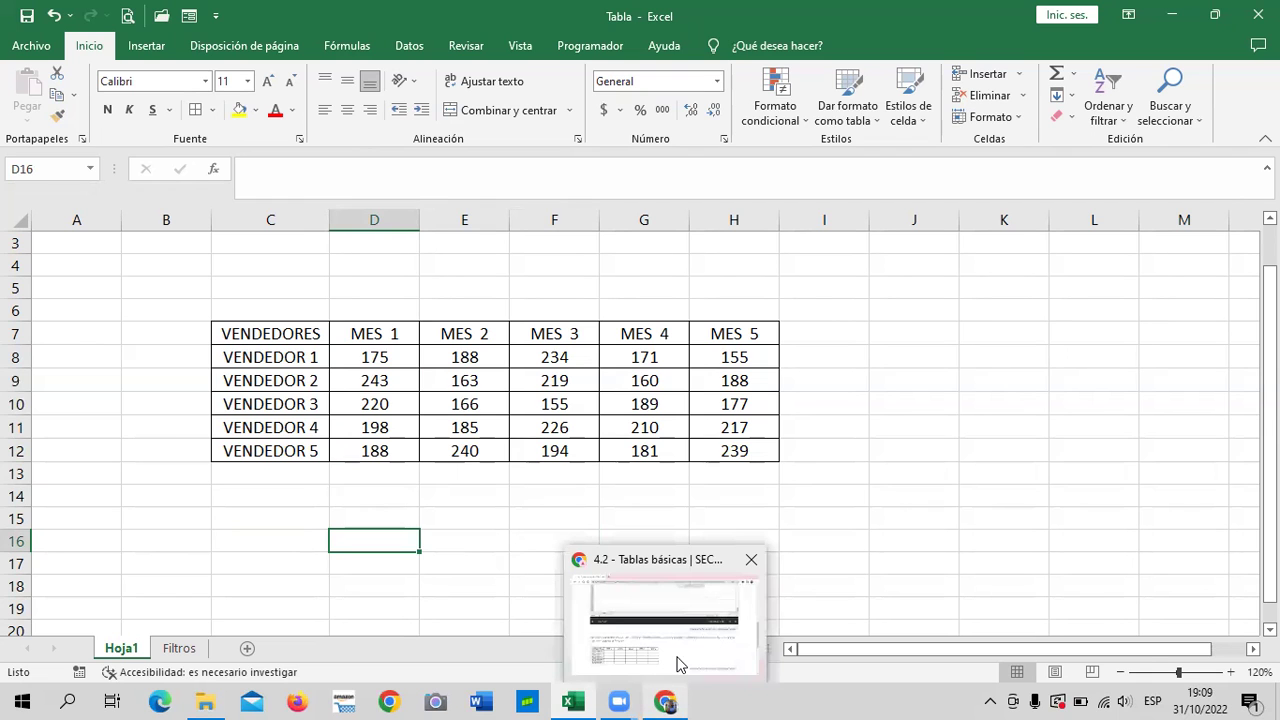
{"action": "left_click", "coordinate": [678, 664]}
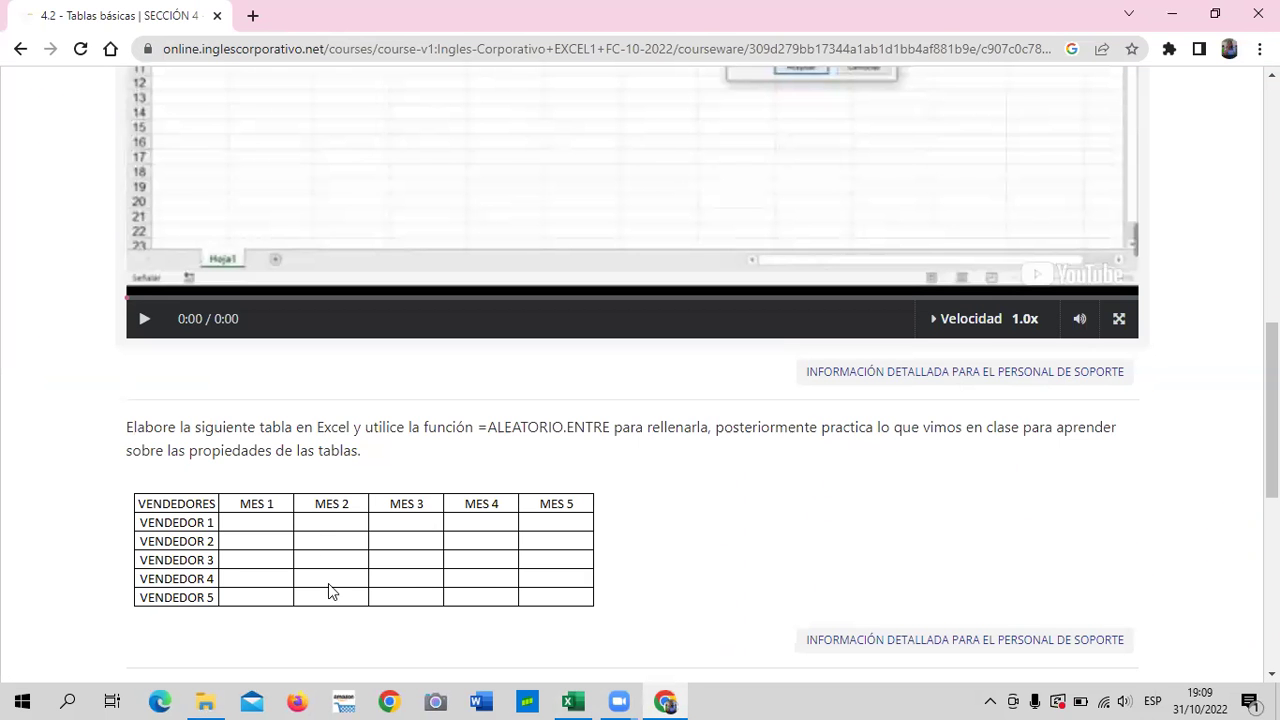
{"action": "scroll", "coordinate": [340, 585], "scroll_direction": "down", "scroll_amount": 2}
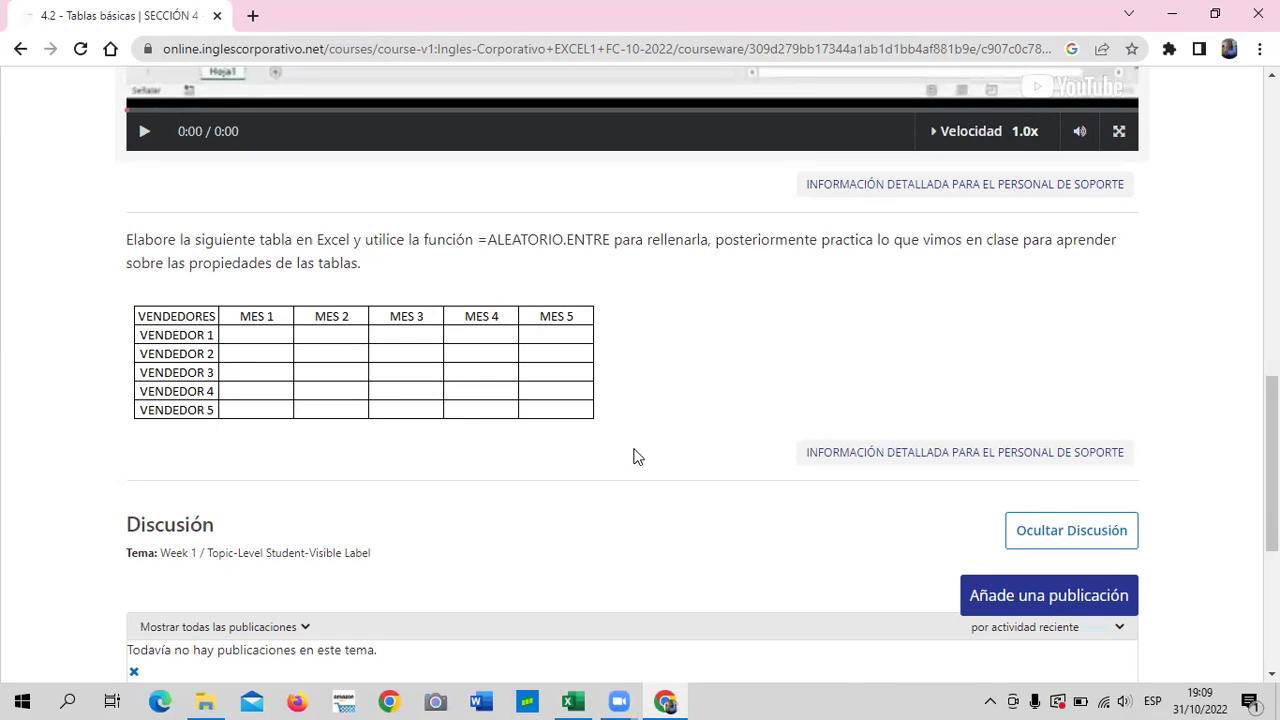
{"action": "scroll", "coordinate": [635, 455], "scroll_direction": "up", "scroll_amount": 3}
{"action": "scroll", "coordinate": [638, 457], "scroll_direction": "up", "scroll_amount": 3}
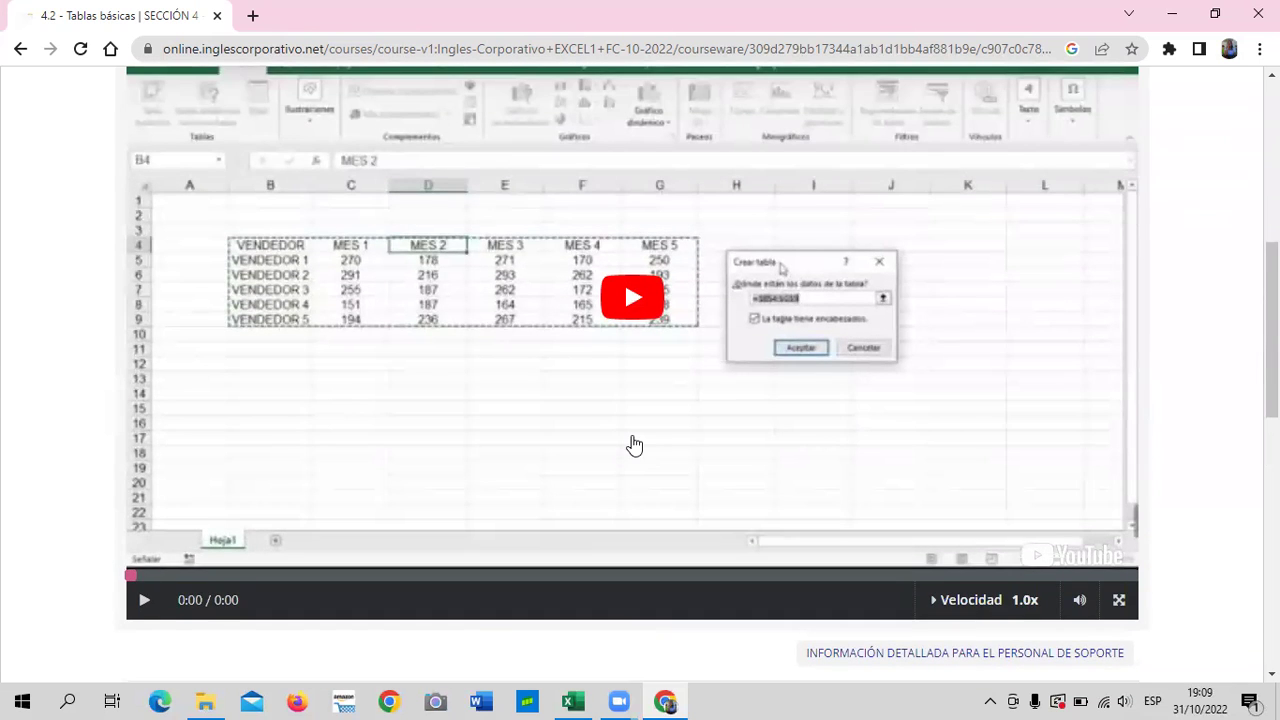
{"action": "scroll", "coordinate": [634, 445], "scroll_direction": "down", "scroll_amount": 1}
{"action": "scroll", "coordinate": [634, 445], "scroll_direction": "up", "scroll_amount": 1}
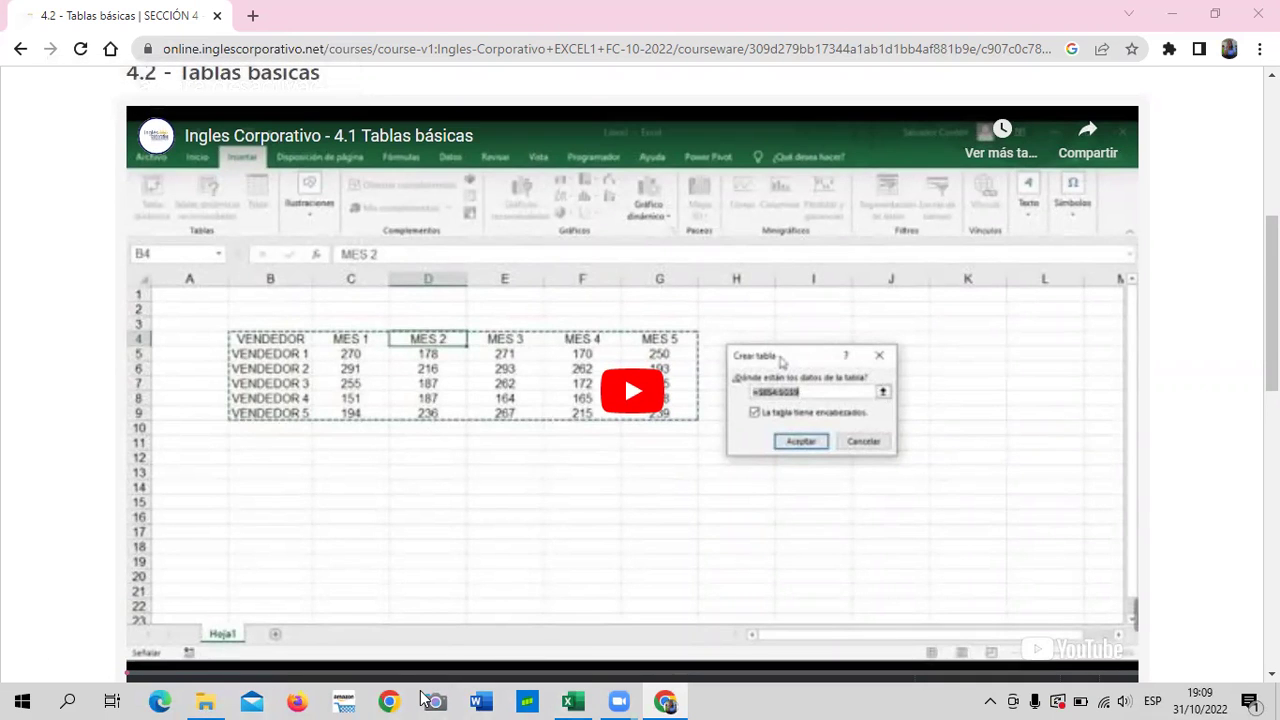
{"action": "left_click", "coordinate": [628, 390]}
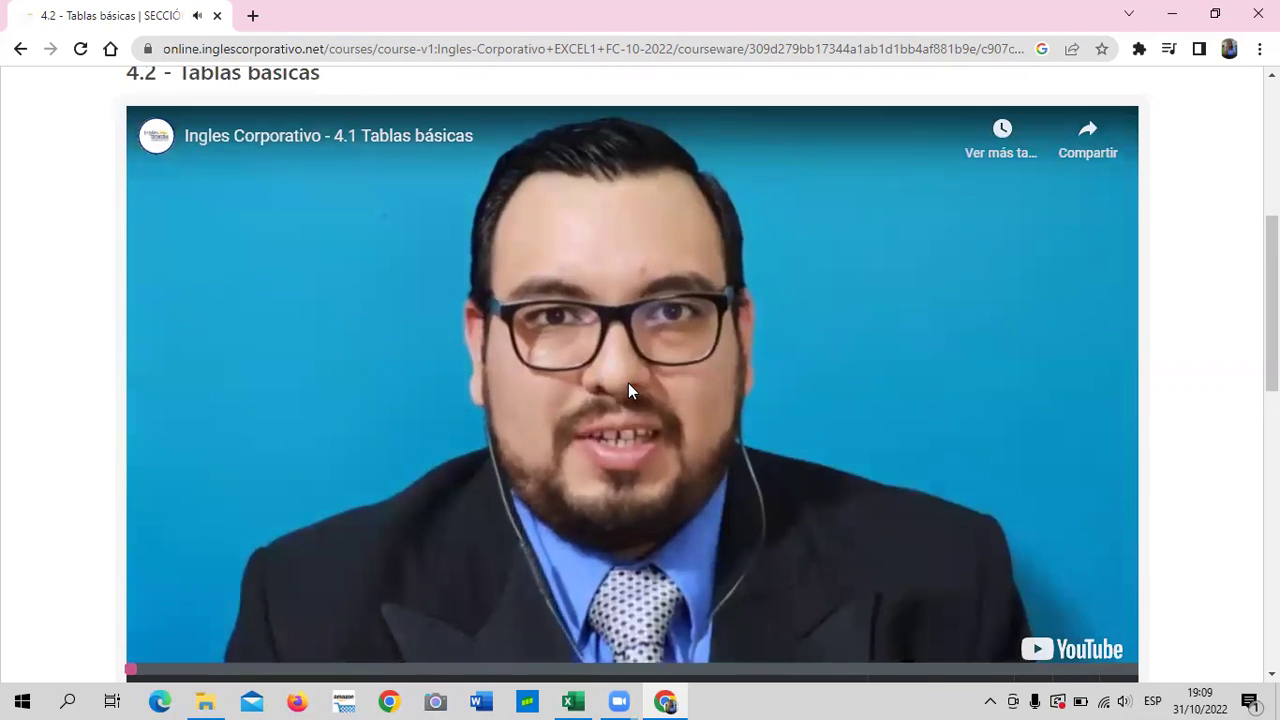
{"action": "key", "text": "XF86AudioLowerVolume"}
{"action": "key", "text": "XF86AudioLowerVolume"}
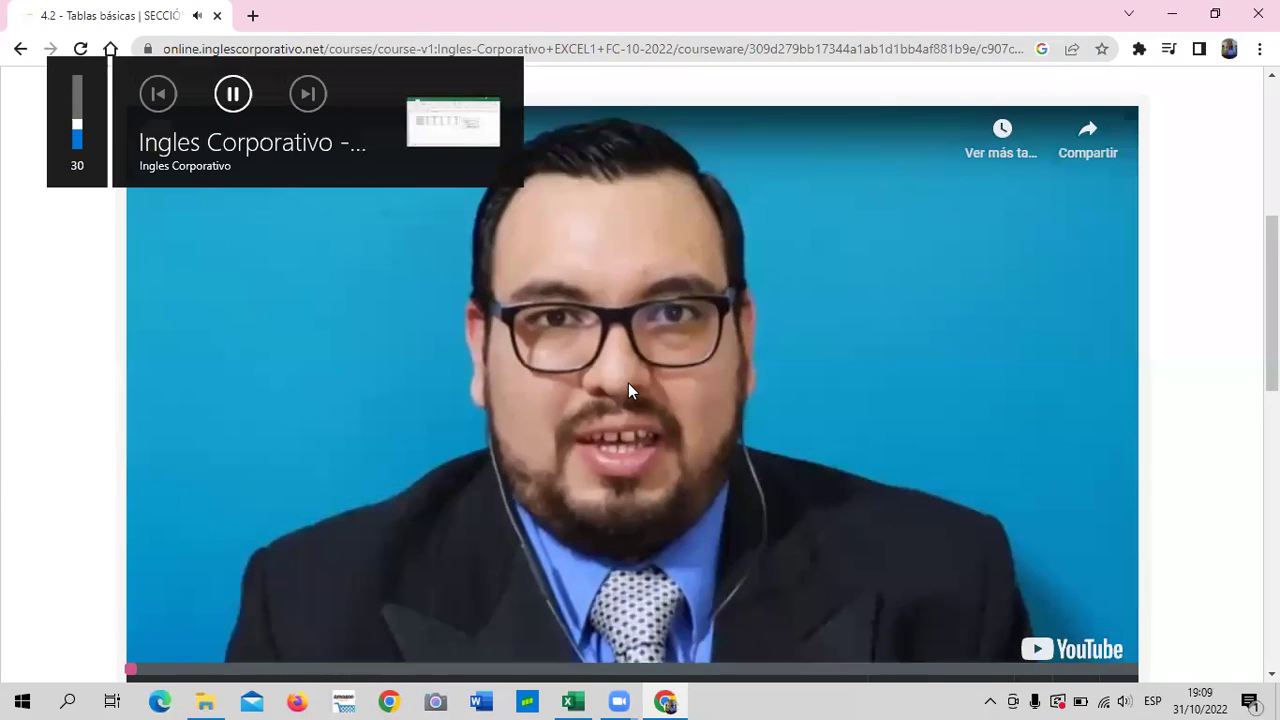
{"action": "key", "text": "XF86AudioRaiseVolume"}
{"action": "key", "text": "XF86AudioRaiseVolume"}
{"action": "key", "text": "XF86AudioRaiseVolume"}
{"action": "key", "text": "XF86AudioRaiseVolume"}
{"action": "key", "text": "XF86AudioRaiseVolume"}
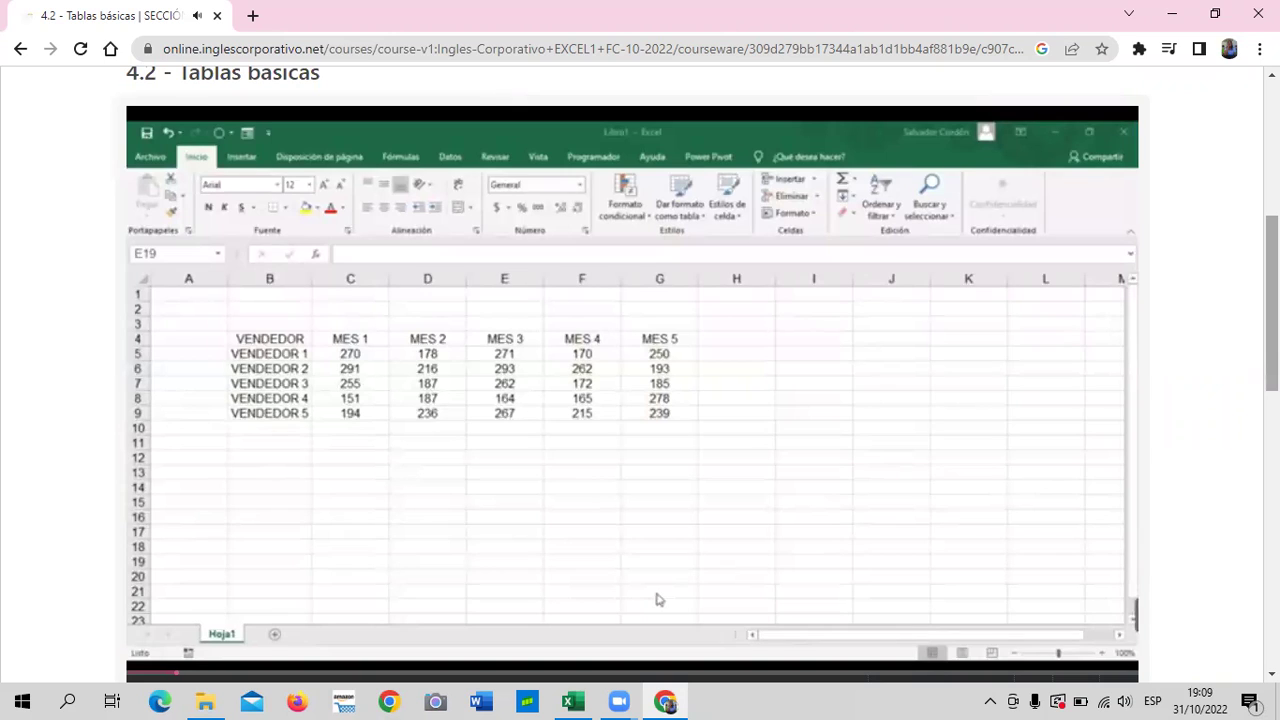
{"action": "key", "text": "XF86AudioLowerVolume"}
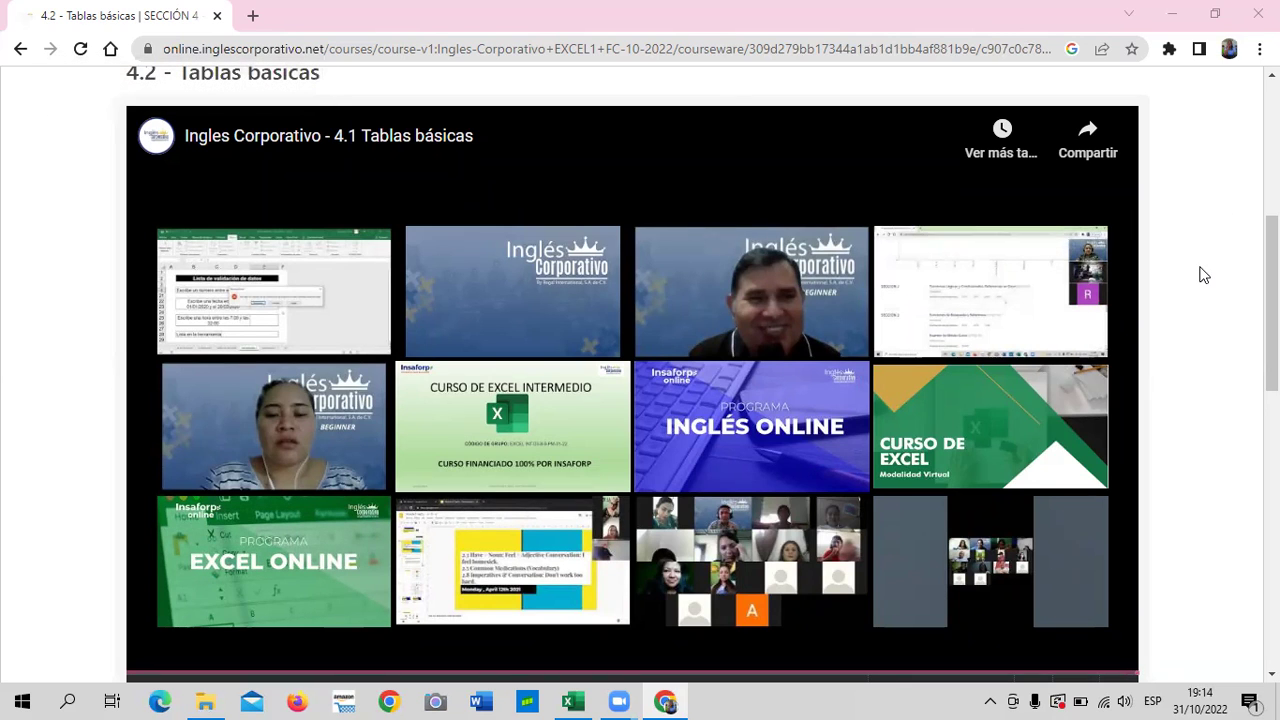
Step: After the video ends at 5:05, scroll to the exercise text and return to Excel
{"action": "scroll", "coordinate": [1206, 270], "scroll_direction": "up", "scroll_amount": 3}
{"action": "scroll", "coordinate": [1206, 270], "scroll_direction": "down", "scroll_amount": 2}
{"action": "scroll", "coordinate": [1205, 270], "scroll_direction": "down", "scroll_amount": 3}
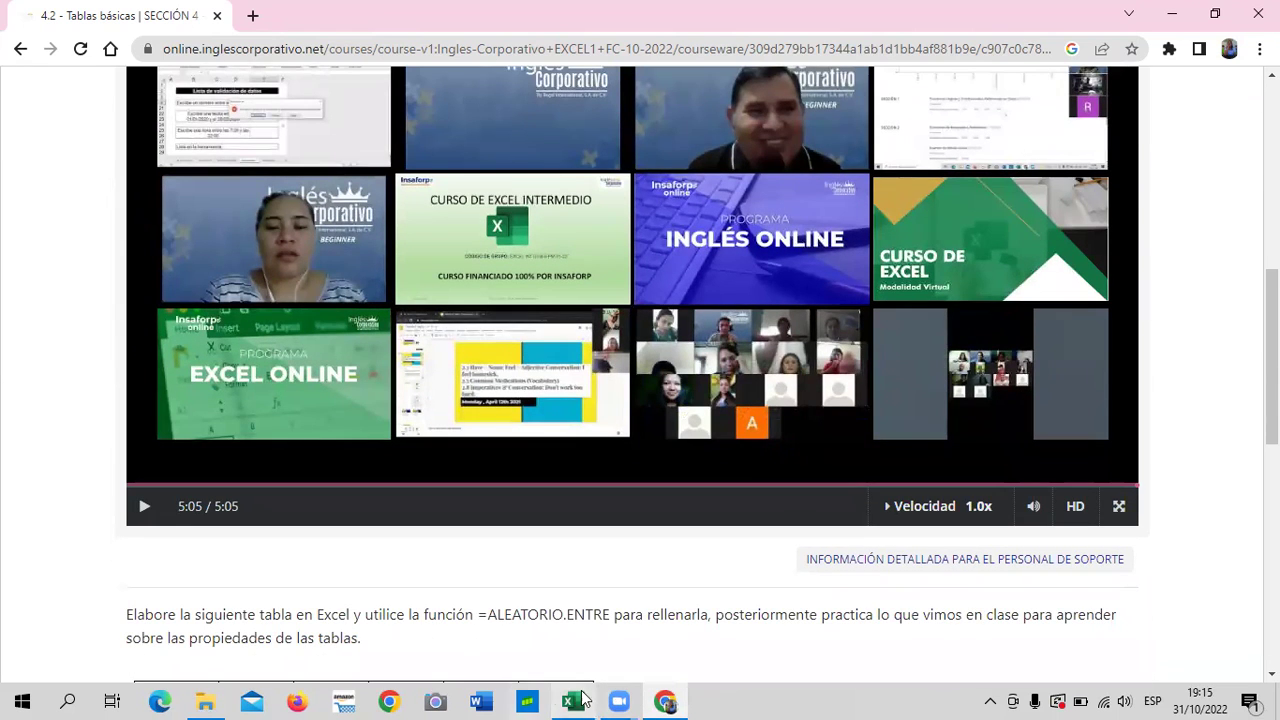
{"action": "mouse_move", "coordinate": [580, 697]}
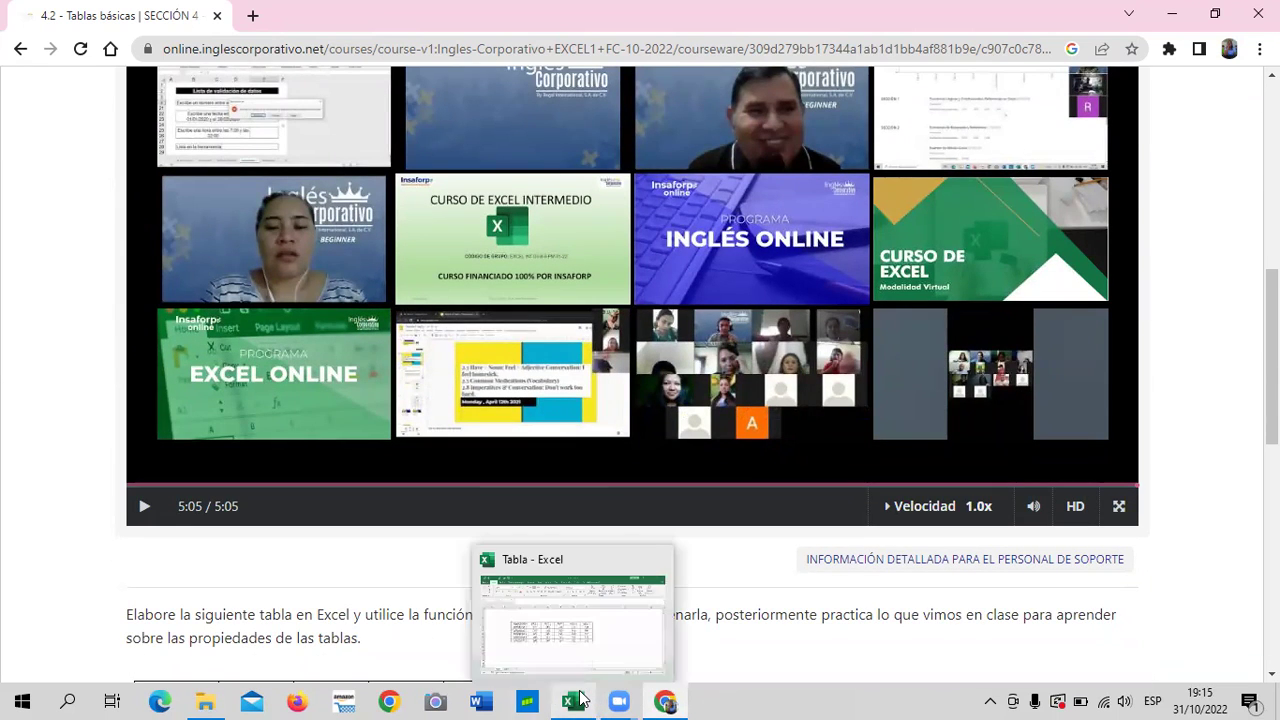
{"action": "left_click", "coordinate": [603, 642]}
Step: Check the =ALEATORIO.ENTRE(150;250) formulas in the VENDEDORES data cells, such as F9, D10 and H12
{"action": "left_click", "coordinate": [495, 498]}
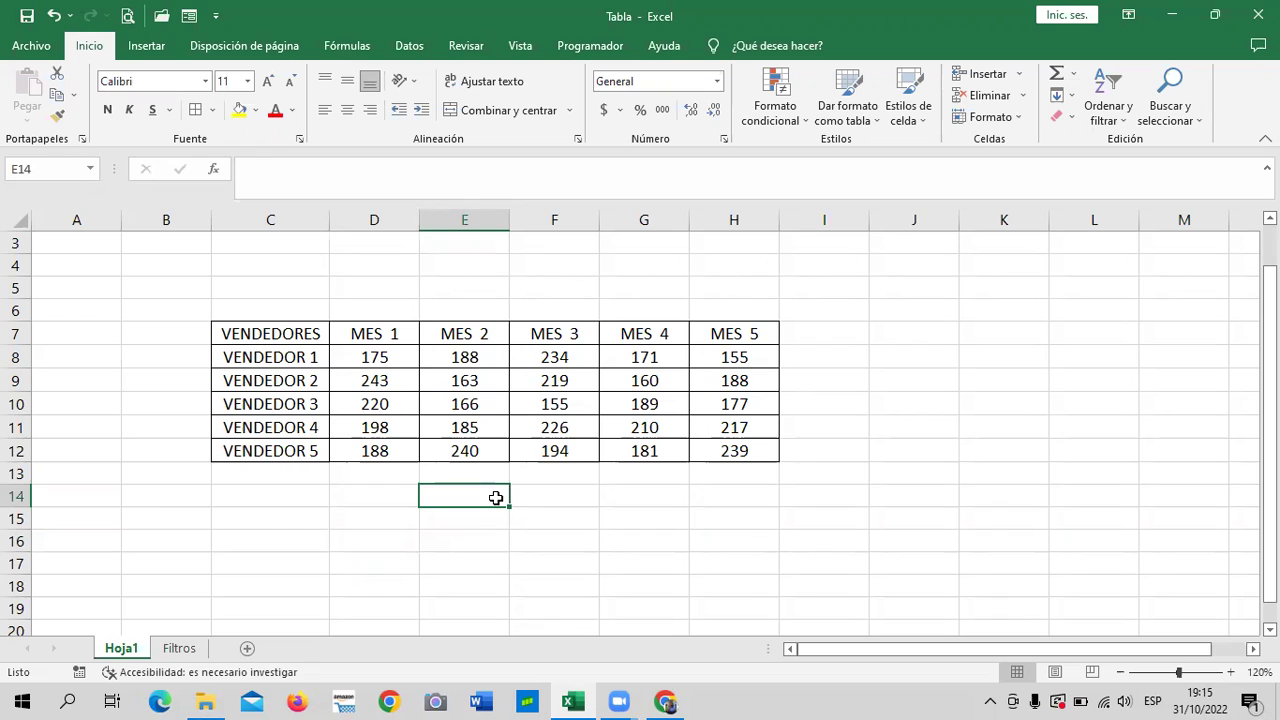
{"action": "left_click", "coordinate": [311, 395]}
{"action": "left_click", "coordinate": [514, 390]}
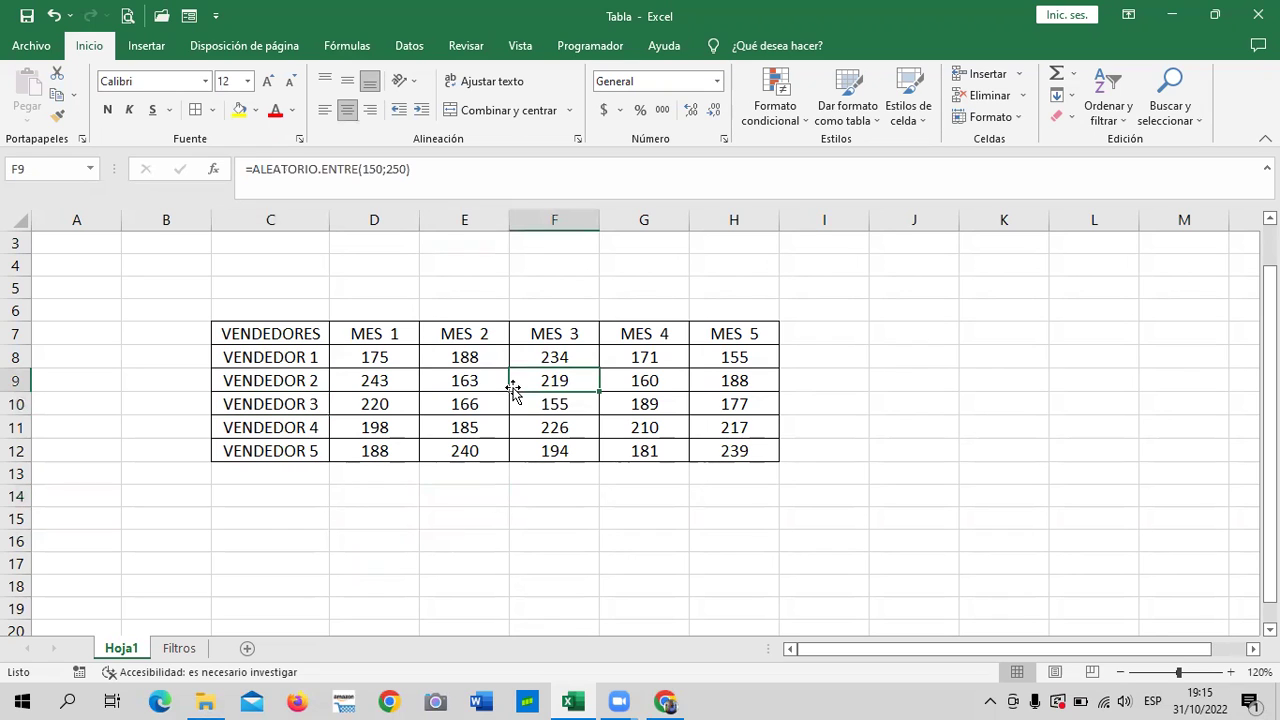
{"action": "left_click", "coordinate": [386, 403]}
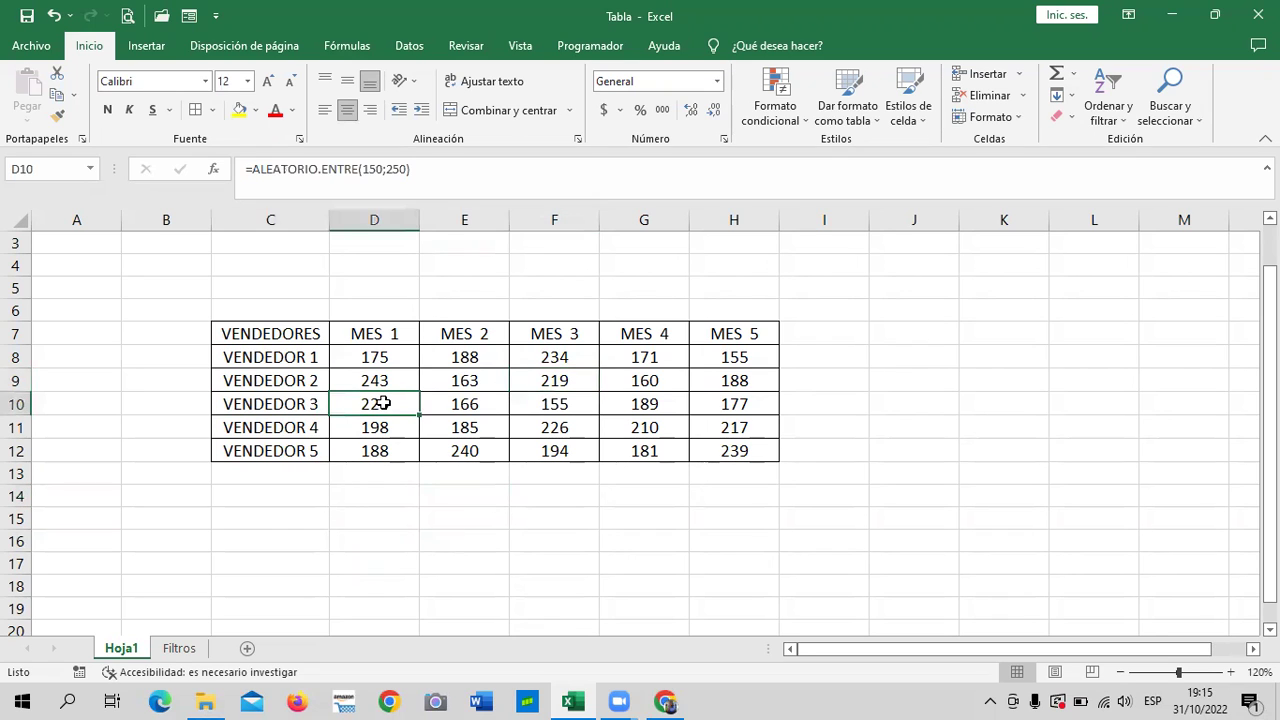
{"action": "left_click", "coordinate": [300, 334]}
{"action": "left_click", "coordinate": [590, 362]}
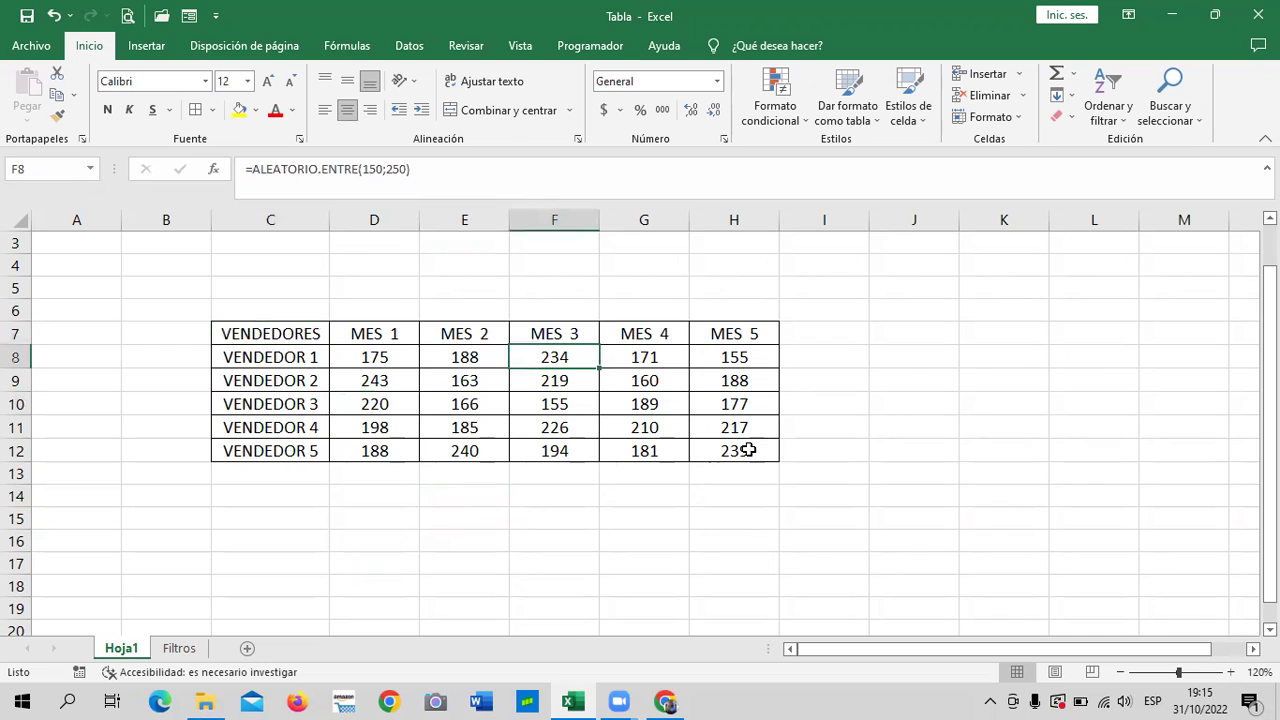
{"action": "left_click", "coordinate": [752, 450]}
{"action": "left_click", "coordinate": [512, 455]}
{"action": "left_click", "coordinate": [452, 458]}
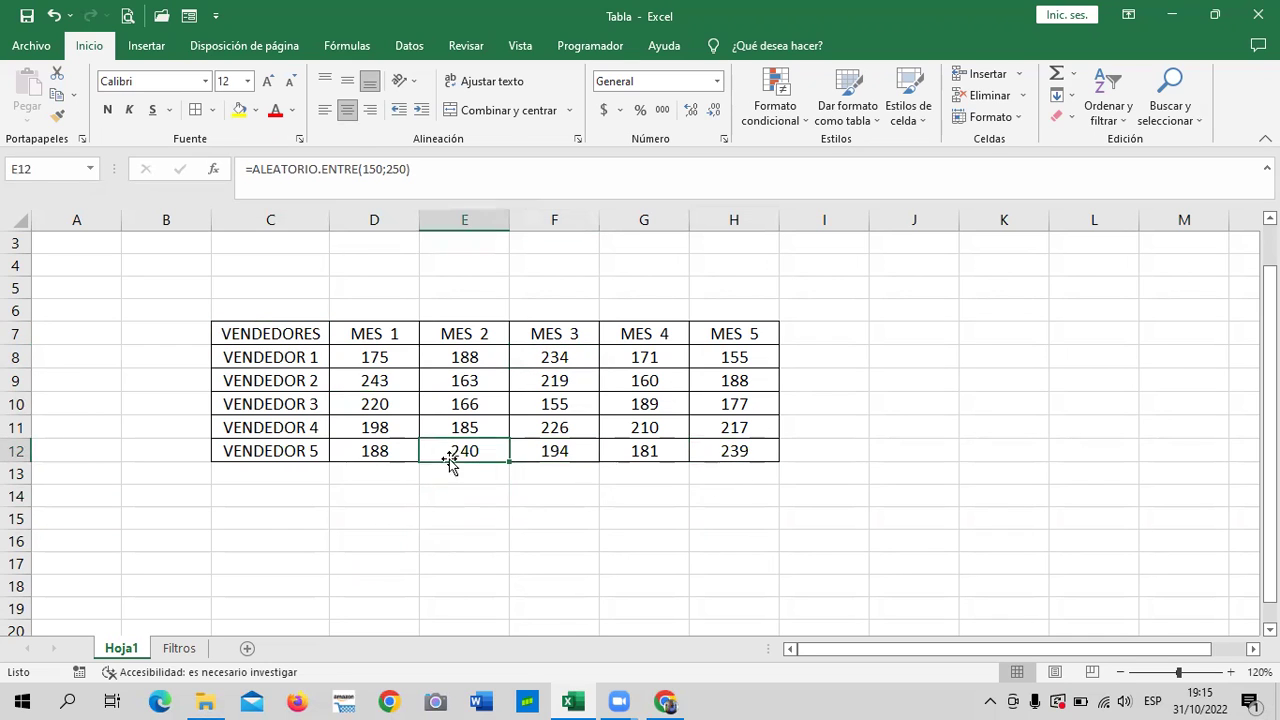
{"action": "left_click", "coordinate": [355, 436]}
Step: Check the headings and MES 5 values, then select E9 and show the Insertar ribbon
{"action": "left_click", "coordinate": [255, 378]}
{"action": "left_click", "coordinate": [358, 334]}
{"action": "left_click", "coordinate": [745, 338]}
{"action": "left_click", "coordinate": [753, 419]}
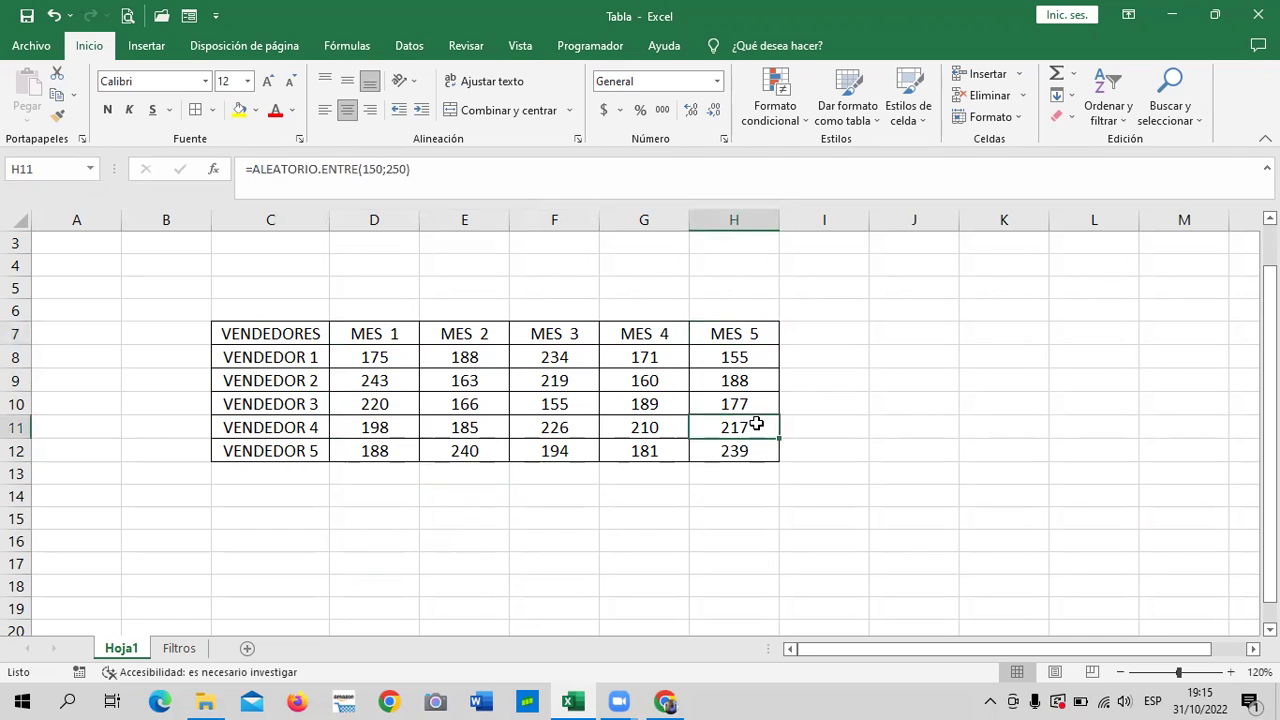
{"action": "left_click", "coordinate": [698, 354]}
{"action": "left_click", "coordinate": [436, 372]}
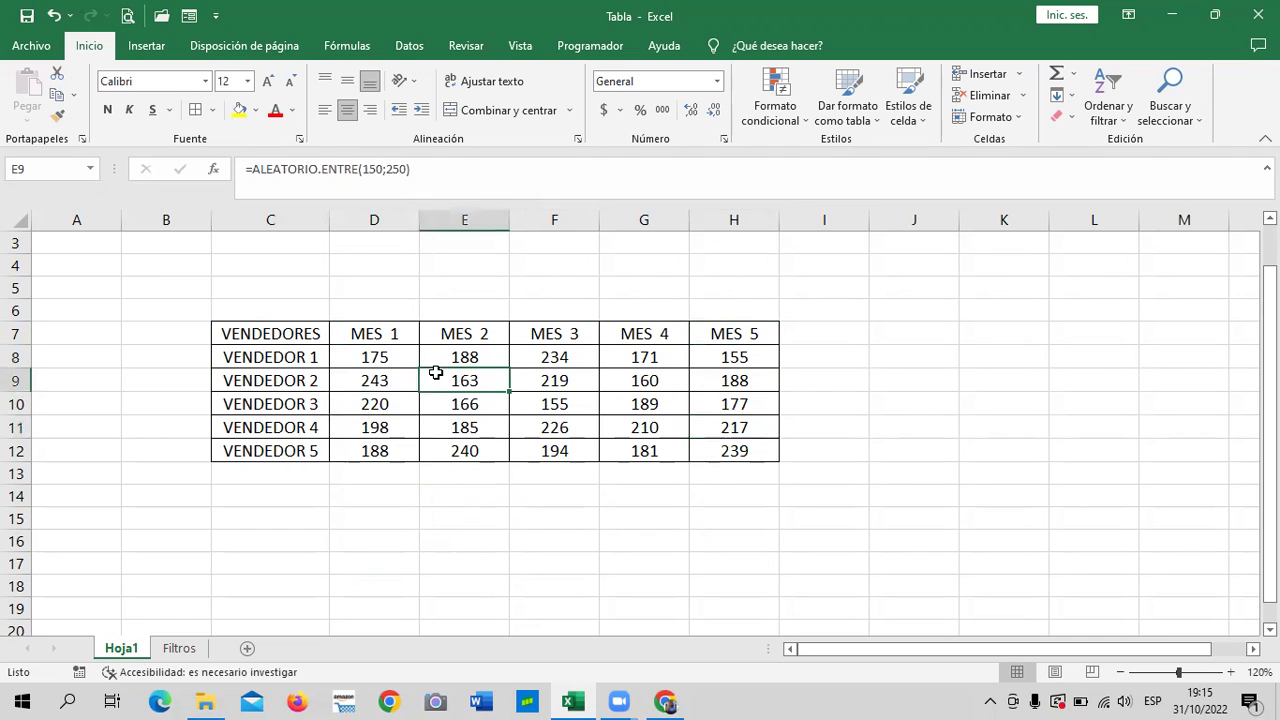
{"action": "left_click", "coordinate": [150, 48]}
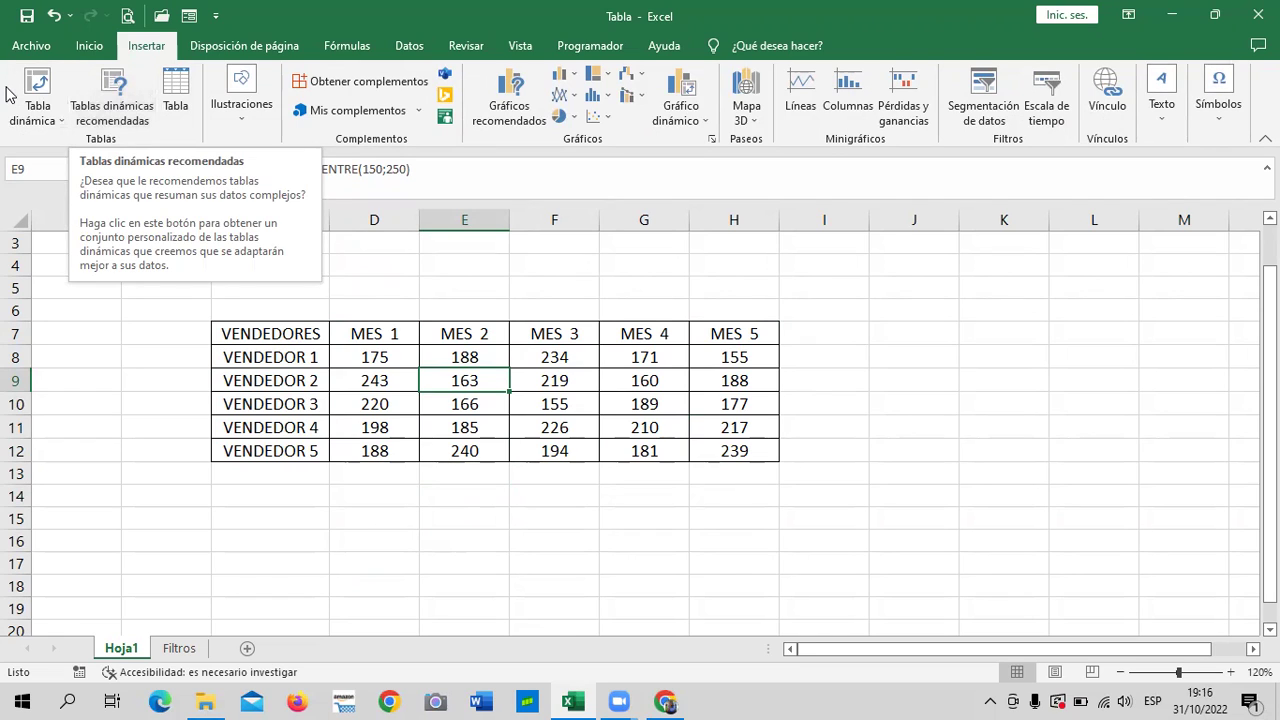
{"action": "left_click", "coordinate": [926, 393]}
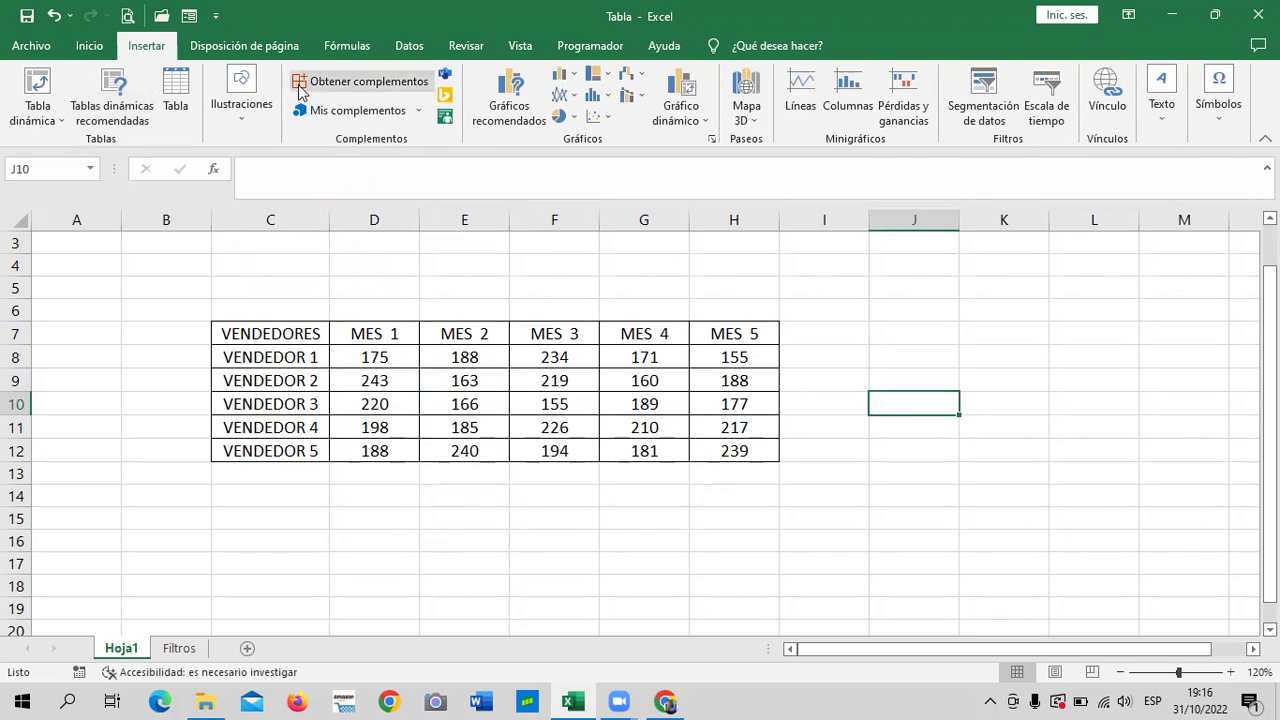
{"action": "left_click", "coordinate": [176, 92]}
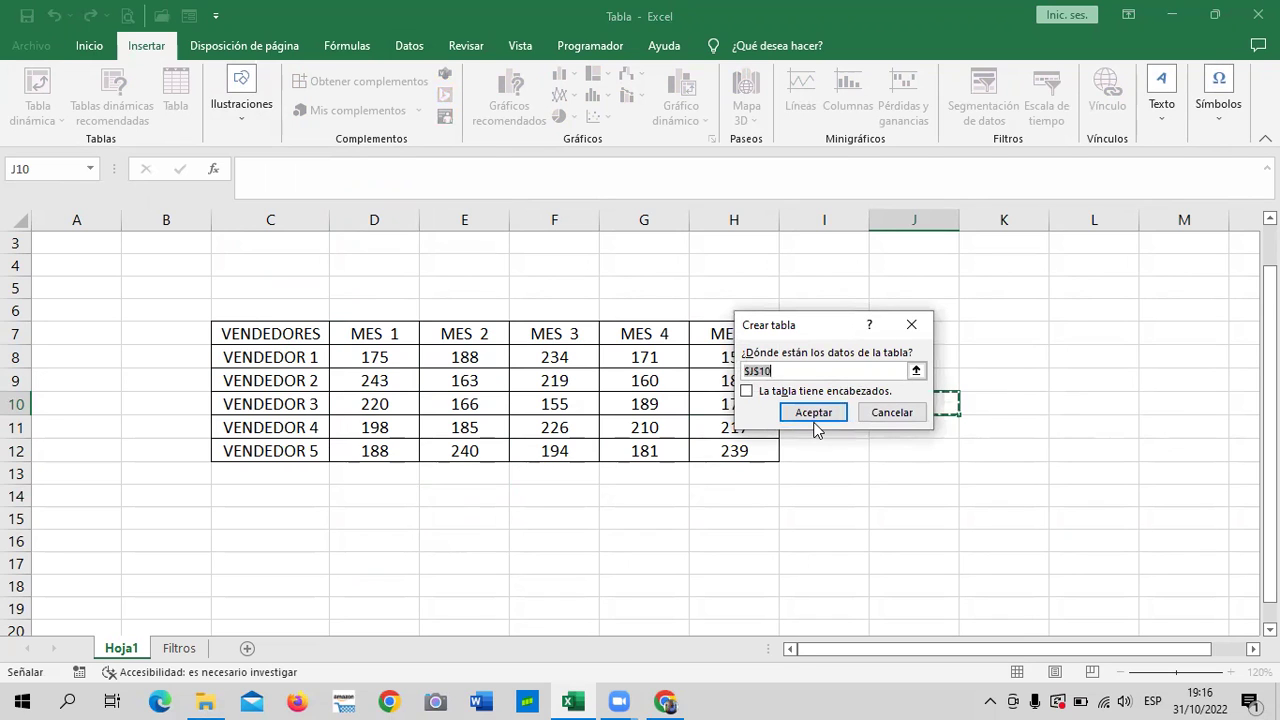
{"action": "left_click", "coordinate": [895, 414]}
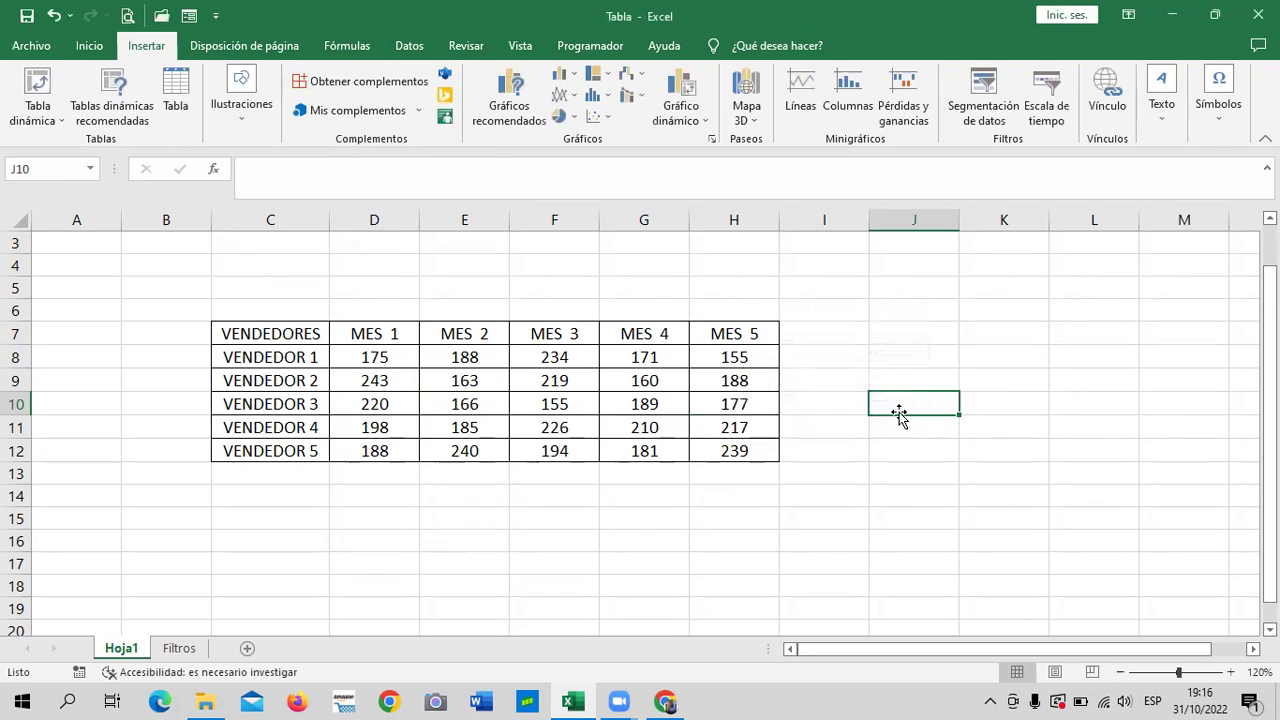
{"action": "left_click", "coordinate": [908, 496]}
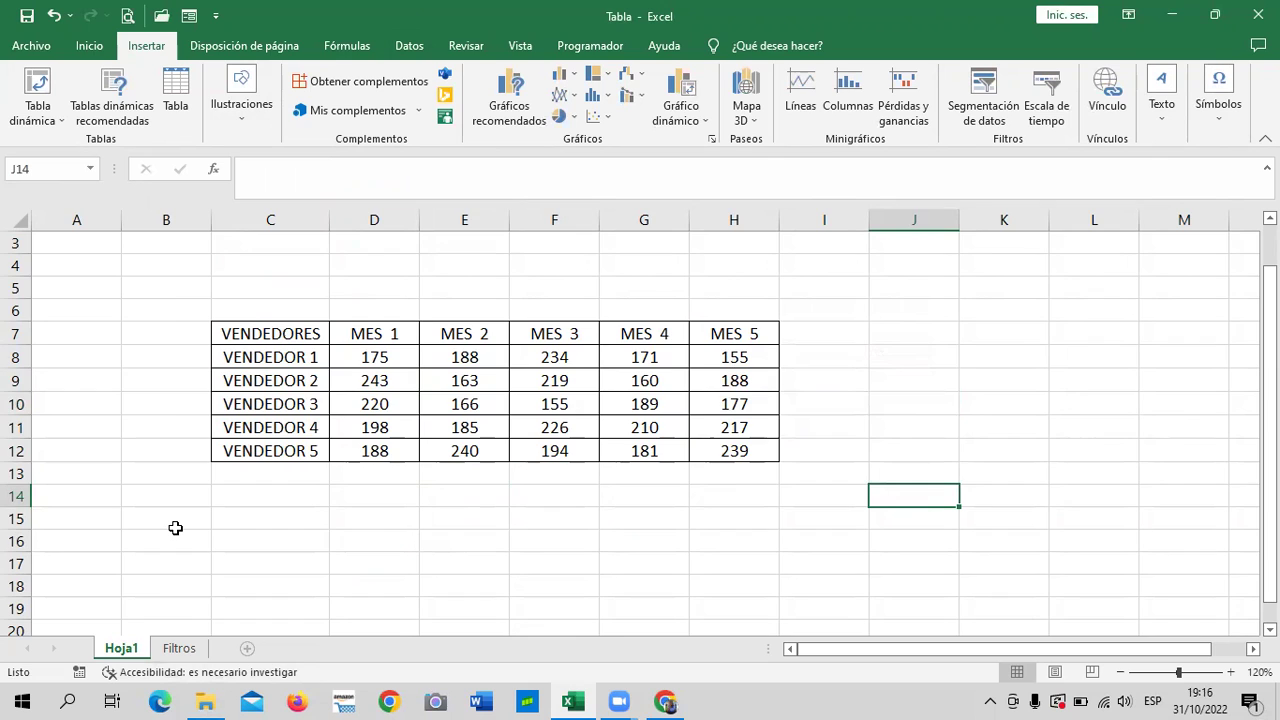
Step: Add a new sheet with an empty table over B1:I6 that uses headers
{"action": "key", "text": "shift+F11"}
{"action": "left_click", "coordinate": [451, 422]}
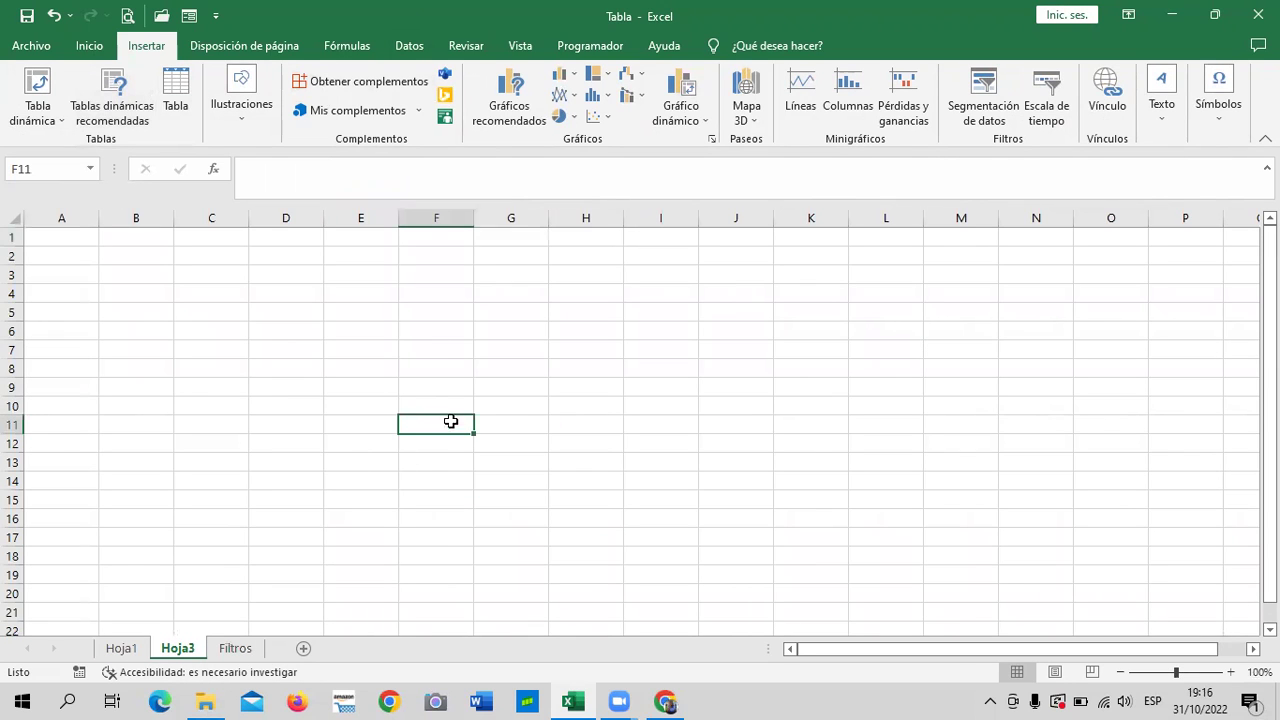
{"action": "left_click", "coordinate": [175, 92]}
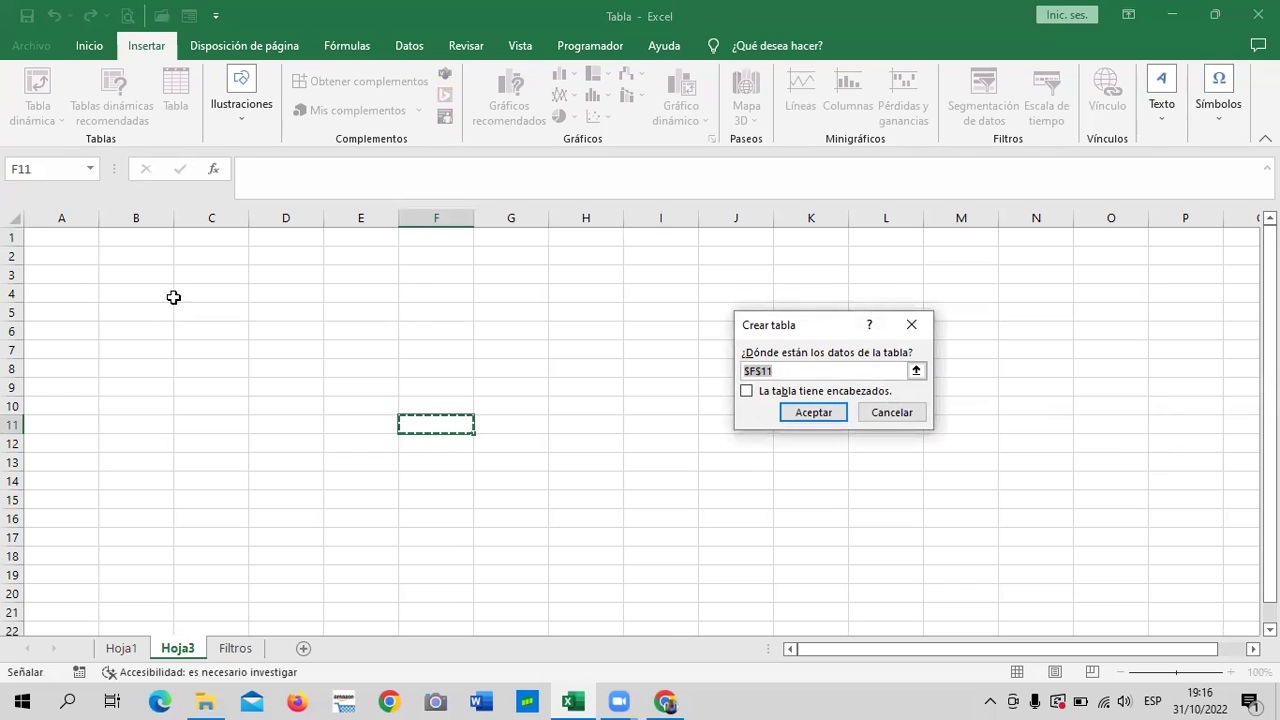
{"action": "mouse_move", "coordinate": [143, 243]}
{"action": "left_mouse_down"}
{"action": "mouse_move", "coordinate": [445, 382]}
{"action": "mouse_move", "coordinate": [685, 331]}
{"action": "left_mouse_up"}
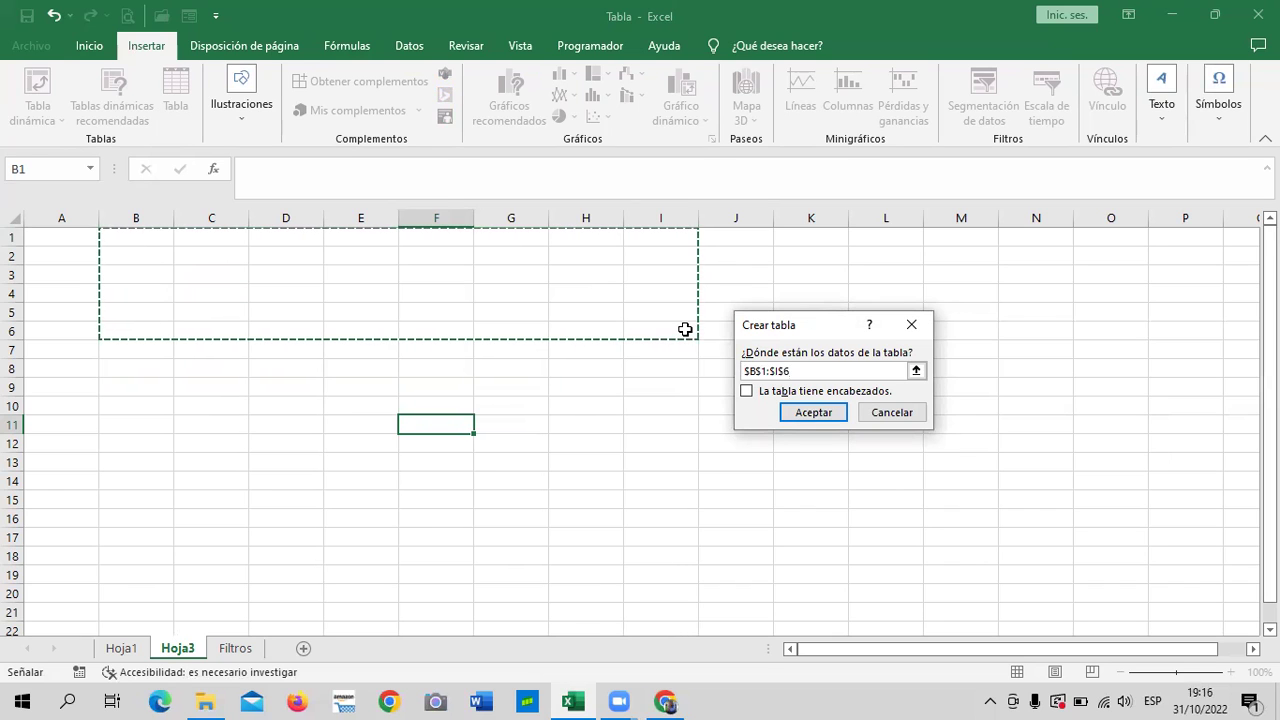
{"action": "left_click", "coordinate": [746, 392]}
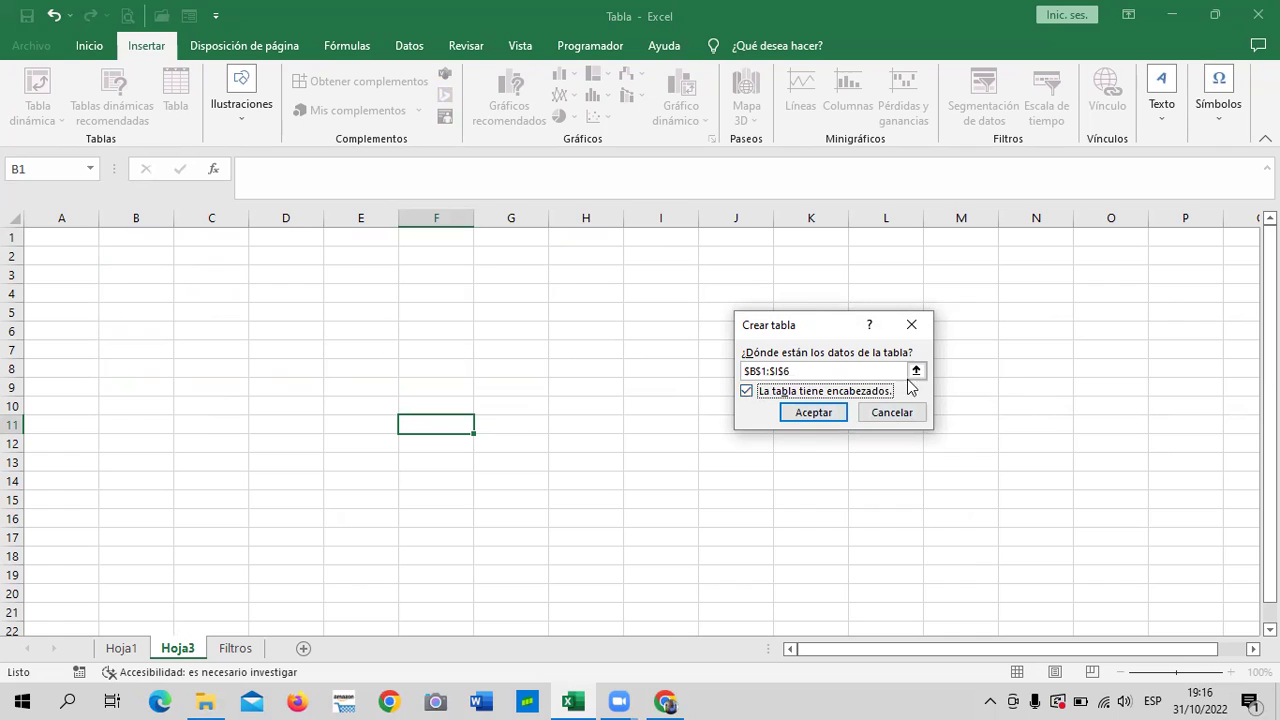
{"action": "left_click", "coordinate": [826, 418]}
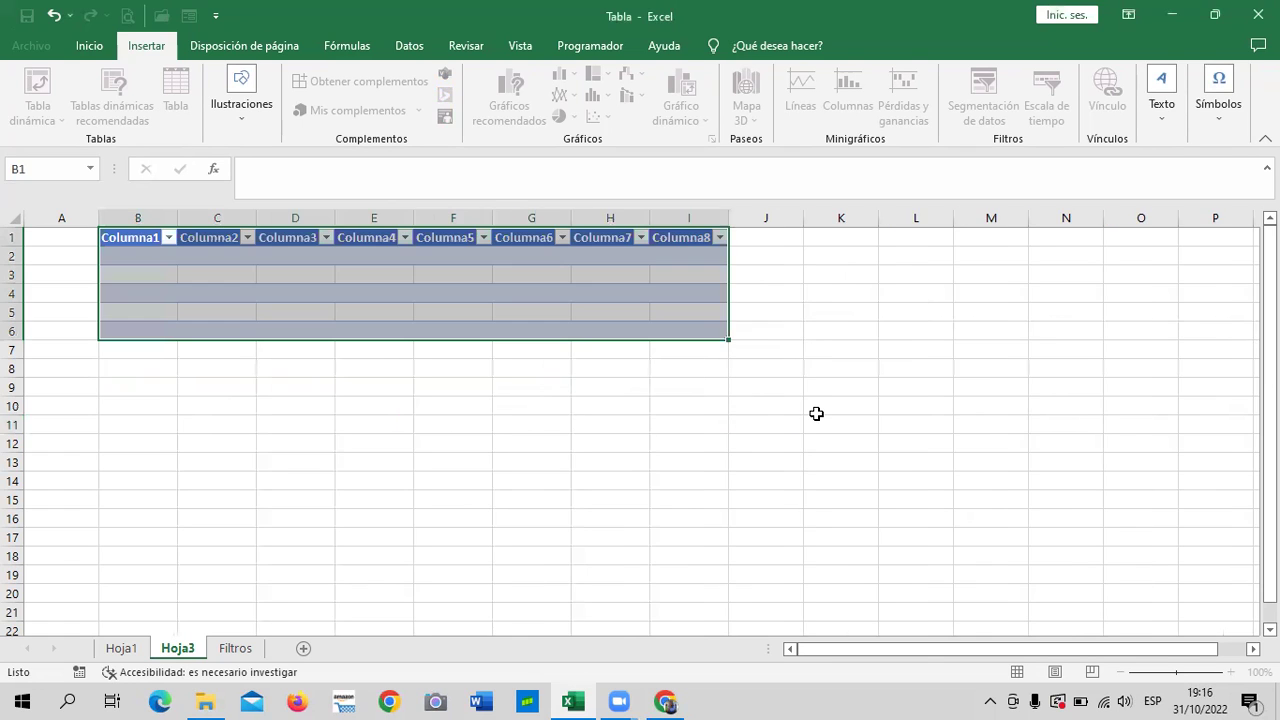
Step: Inspect the new Tabla2, including its Columna1 and Columna6 headers and cell I6
{"action": "left_click", "coordinate": [883, 373]}
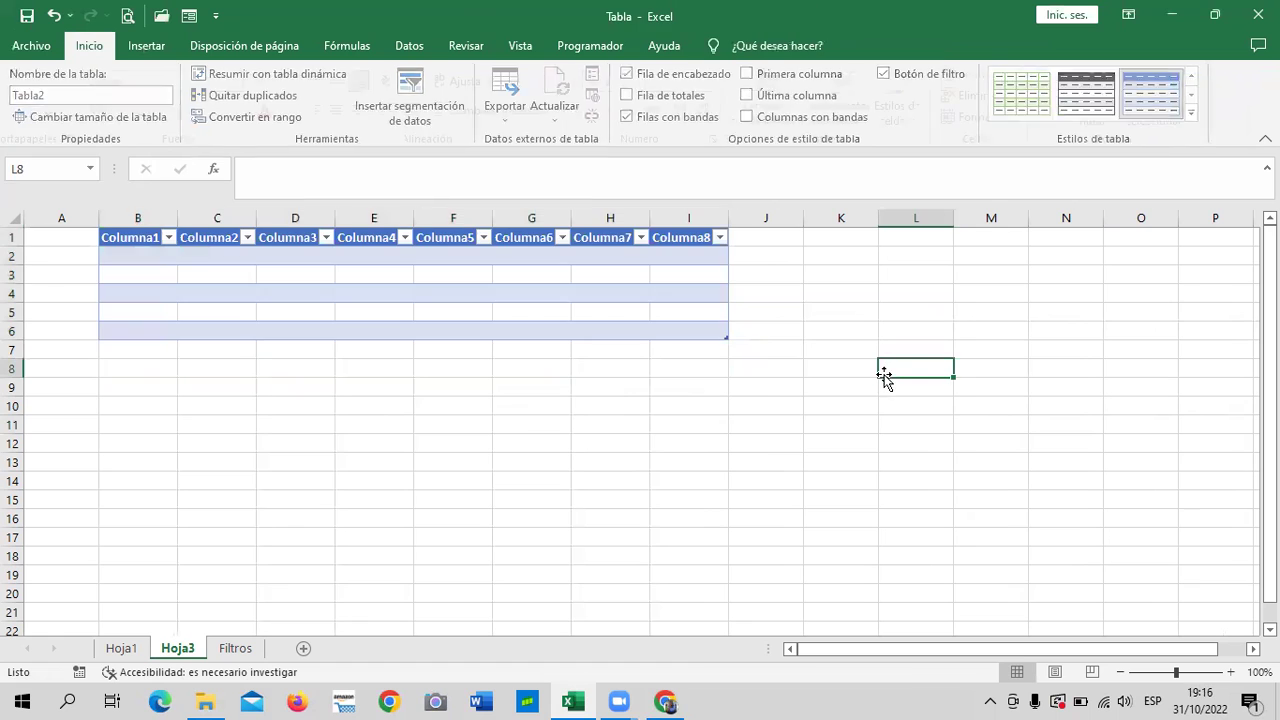
{"action": "left_click", "coordinate": [108, 224]}
{"action": "left_click", "coordinate": [128, 240]}
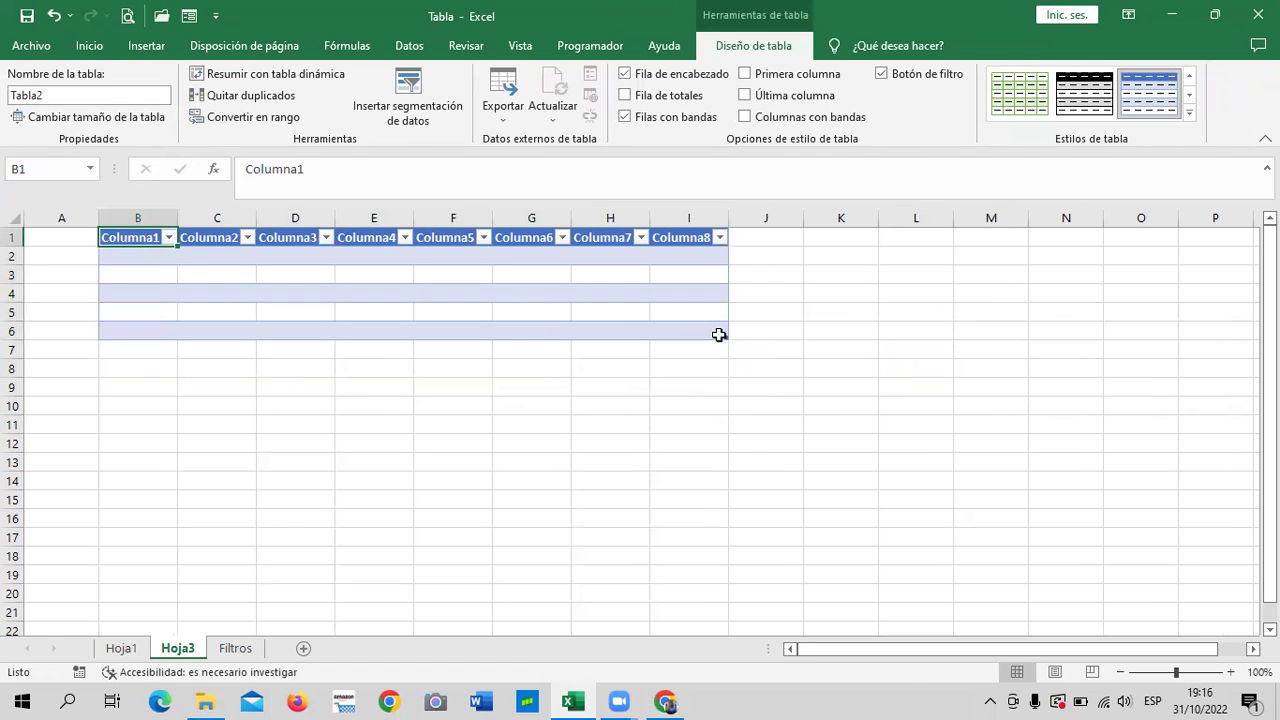
{"action": "left_click", "coordinate": [806, 320]}
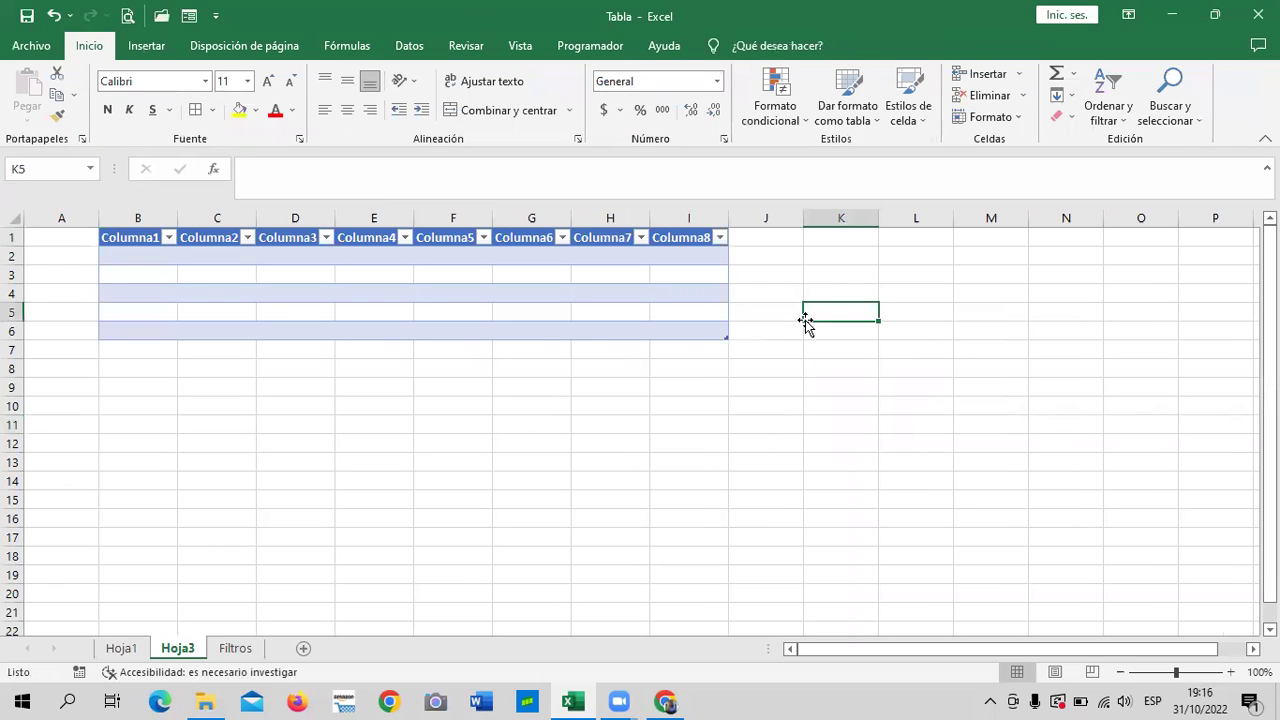
{"action": "left_click", "coordinate": [553, 314]}
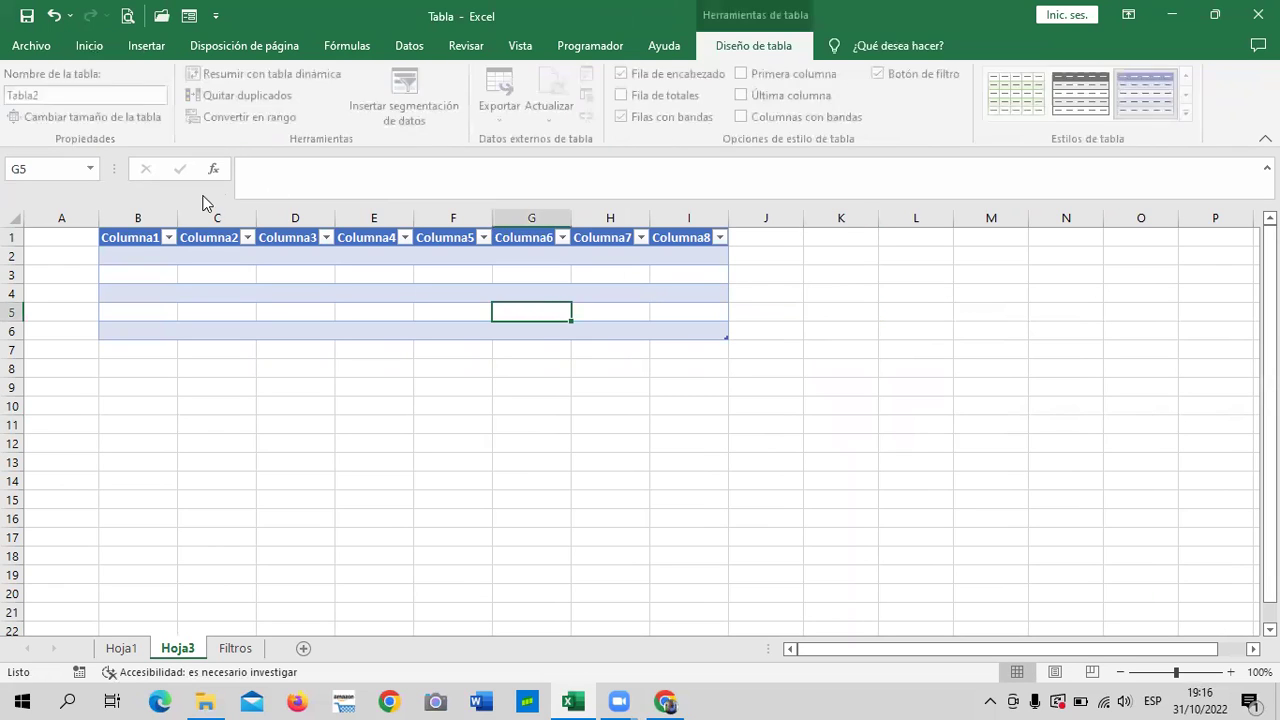
{"action": "left_click", "coordinate": [131, 258]}
{"action": "left_click", "coordinate": [535, 240]}
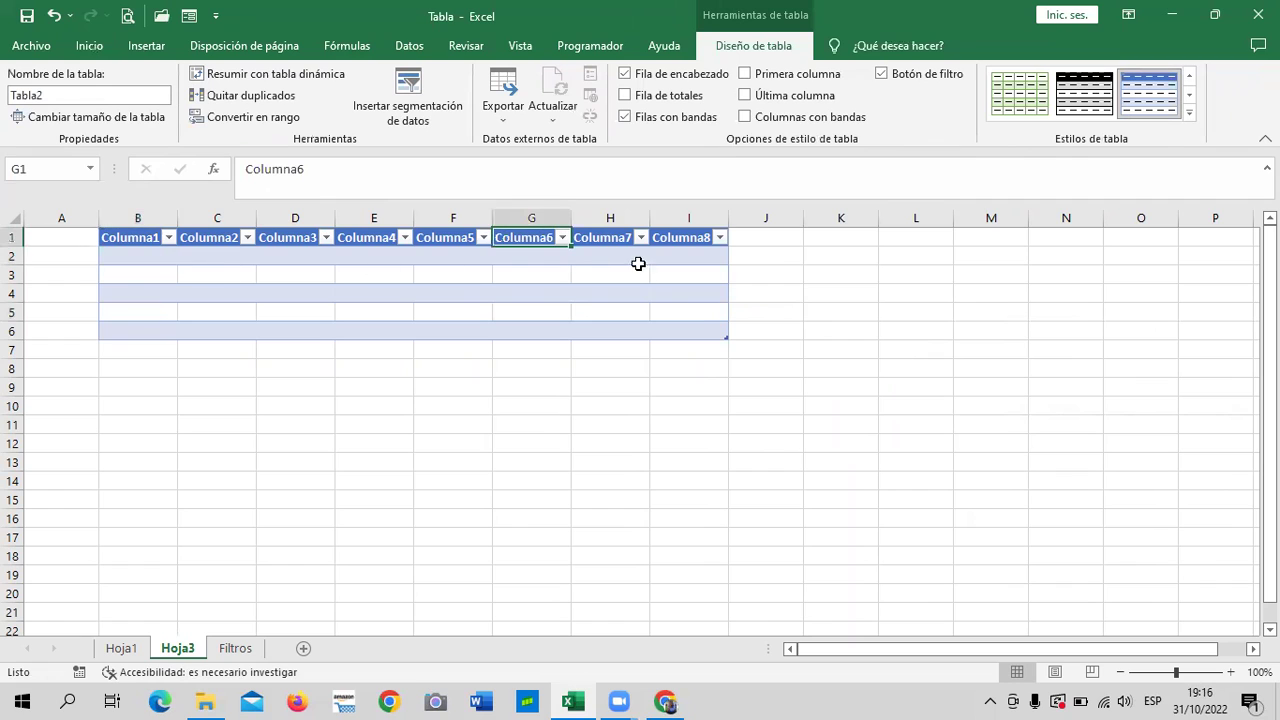
{"action": "left_click", "coordinate": [700, 328]}
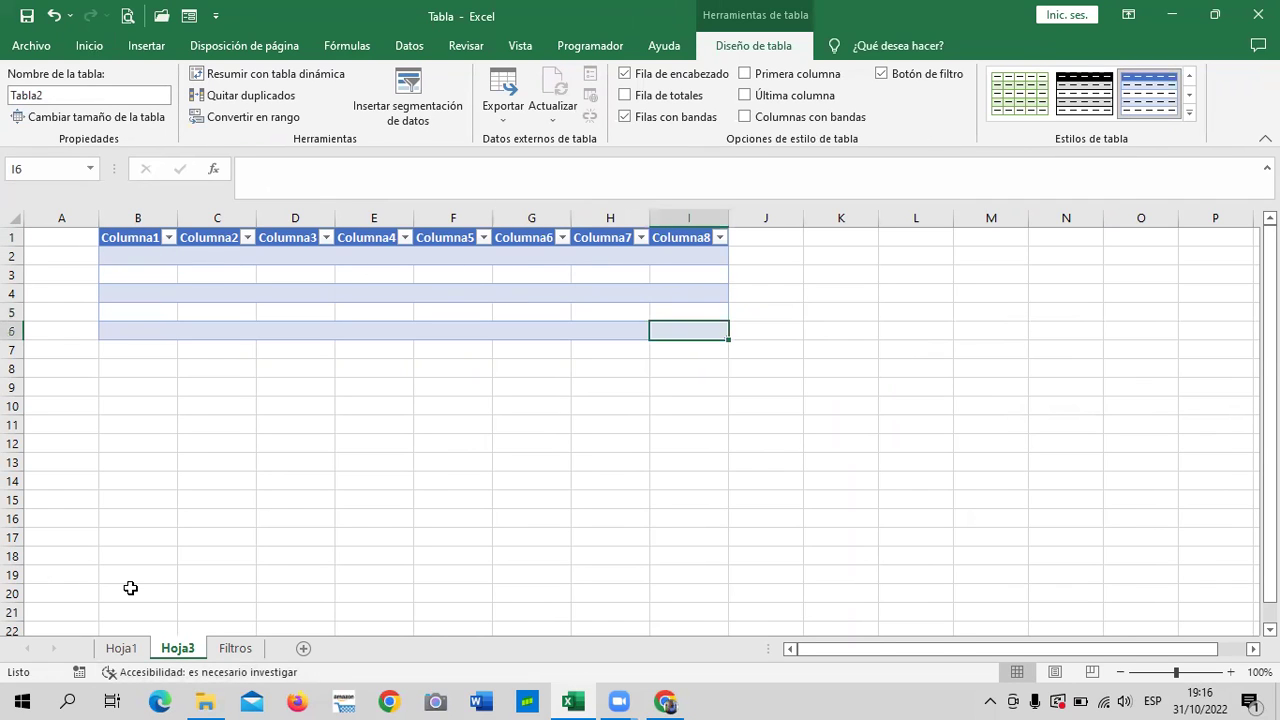
Step: Return to Hoja1 and select the sales figures D8:H12
{"action": "key", "text": "ctrl+Page_Up"}
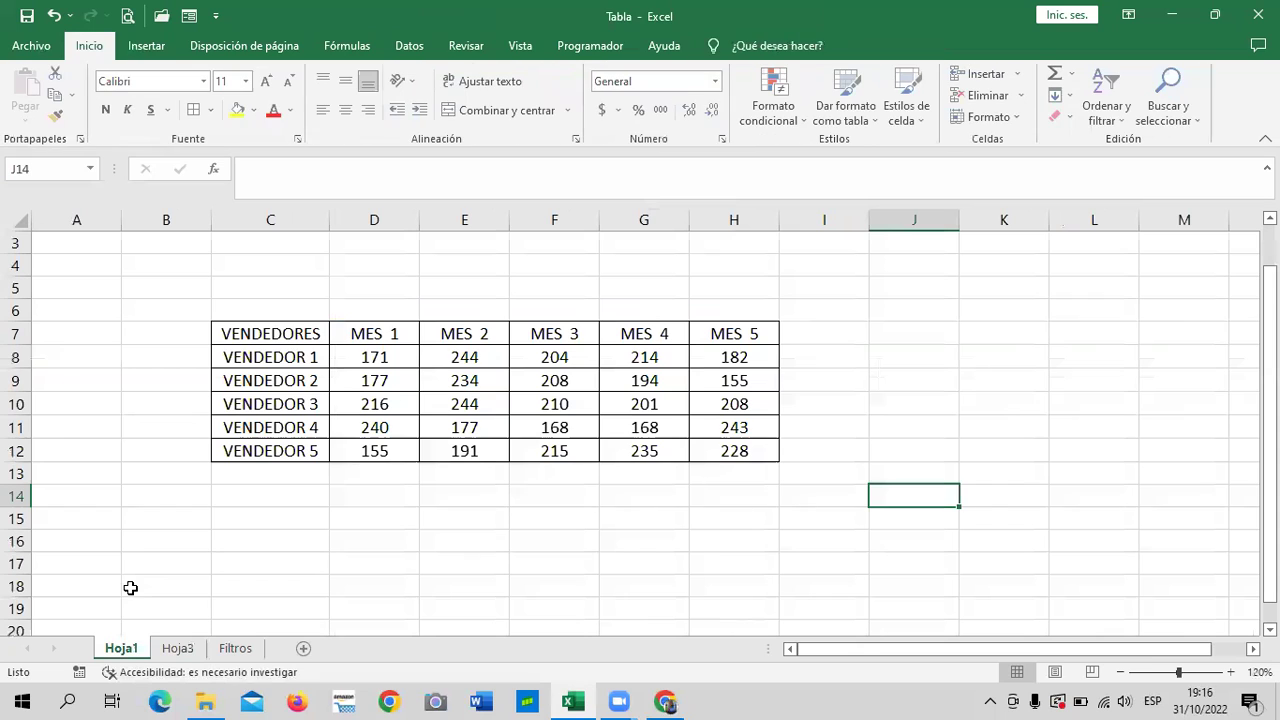
{"action": "left_click", "coordinate": [447, 564]}
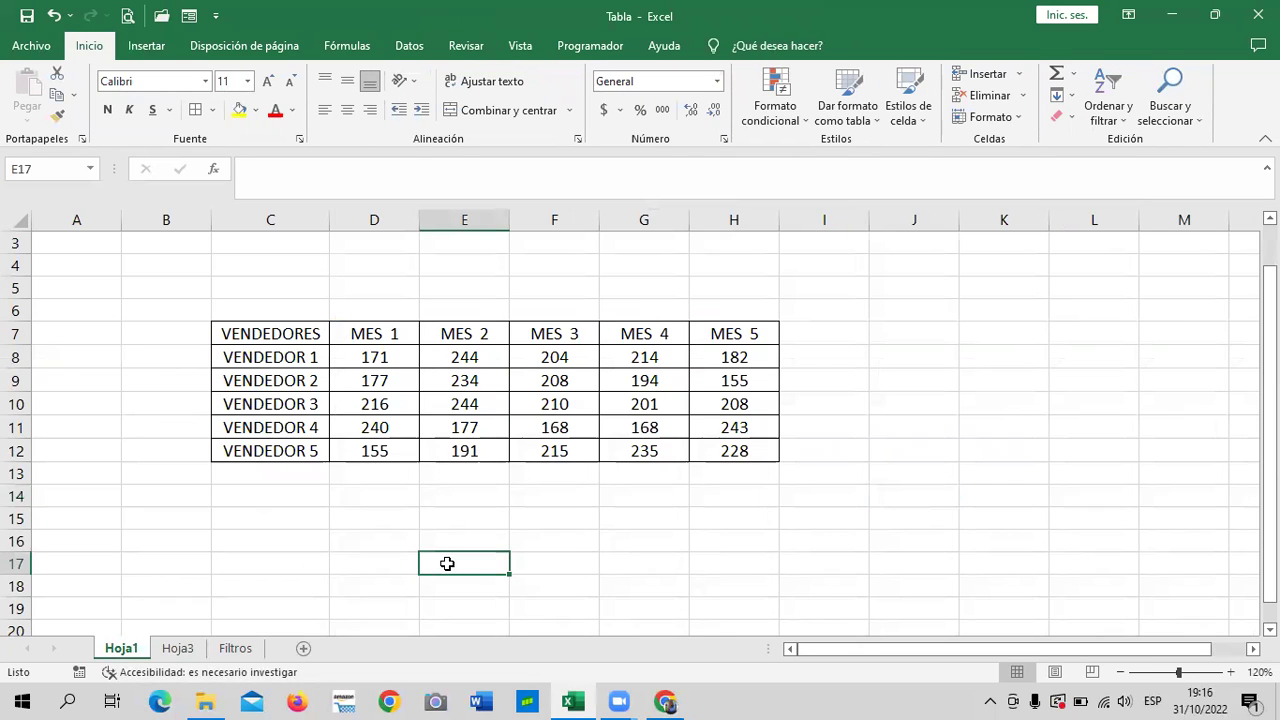
{"action": "left_click", "coordinate": [642, 350]}
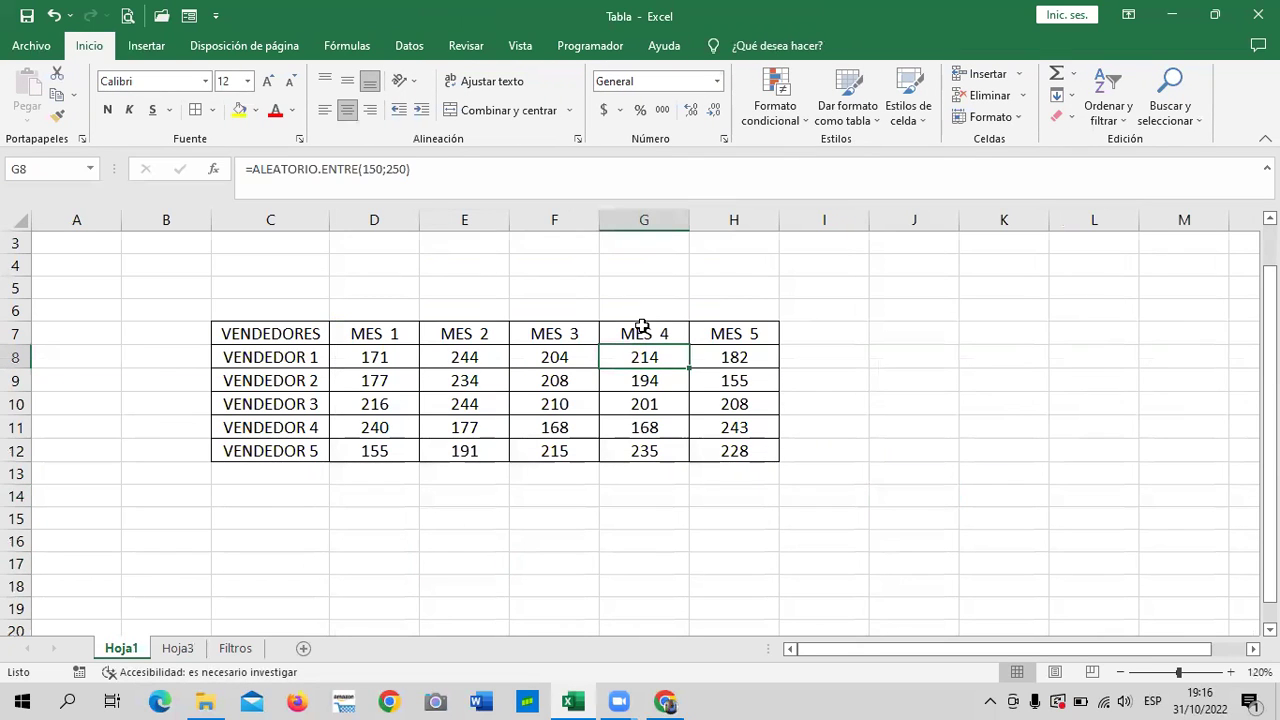
{"action": "left_click_drag", "start_coordinate": [360, 358], "coordinate": [378, 382]}
{"action": "left_click_drag", "start_coordinate": [490, 380], "coordinate": [727, 450]}
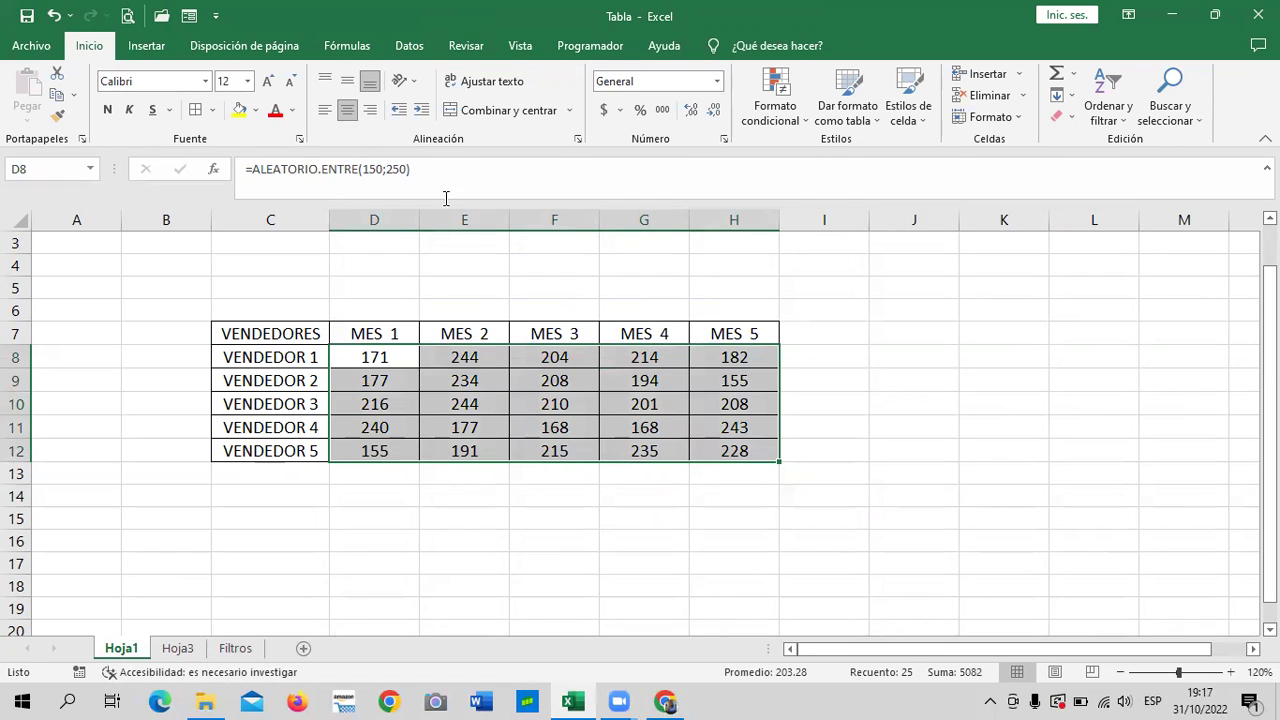
{"action": "left_click", "coordinate": [952, 382]}
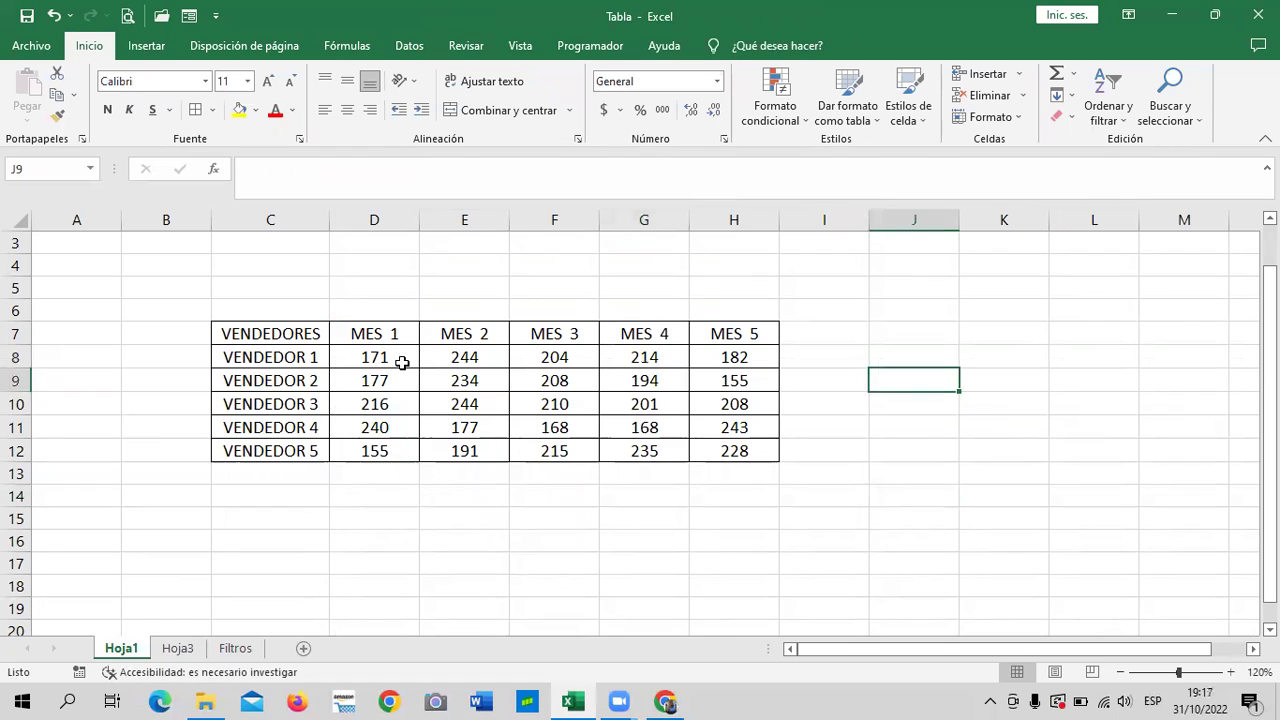
Step: Check the random-number formulas in the MES 1 to MES 5 columns, then switch to the course page
{"action": "left_click", "coordinate": [384, 352]}
{"action": "left_click", "coordinate": [374, 410]}
{"action": "left_click", "coordinate": [374, 447]}
{"action": "left_click", "coordinate": [469, 357]}
{"action": "left_click", "coordinate": [464, 445]}
{"action": "left_click", "coordinate": [574, 356]}
{"action": "left_click", "coordinate": [584, 444]}
{"action": "left_click_drag", "start_coordinate": [742, 358], "coordinate": [740, 382]}
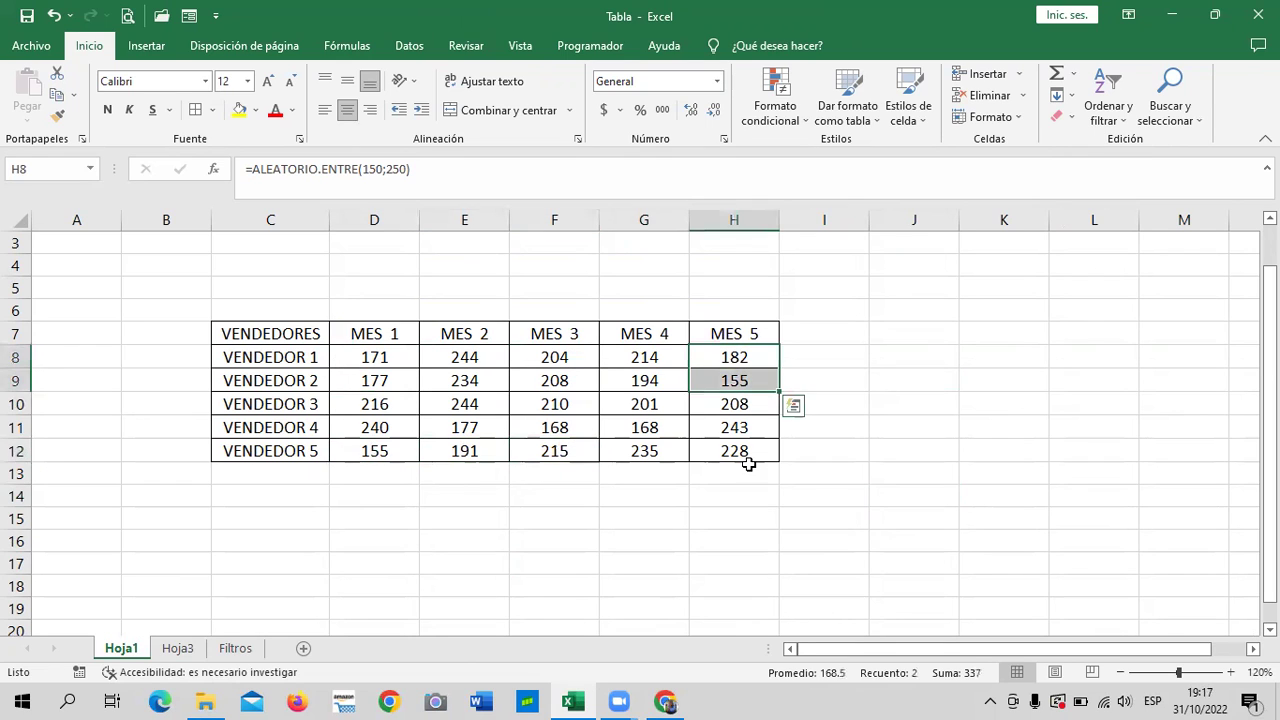
{"action": "left_click", "coordinate": [737, 451]}
{"action": "left_click", "coordinate": [710, 379]}
{"action": "left_click", "coordinate": [665, 701]}
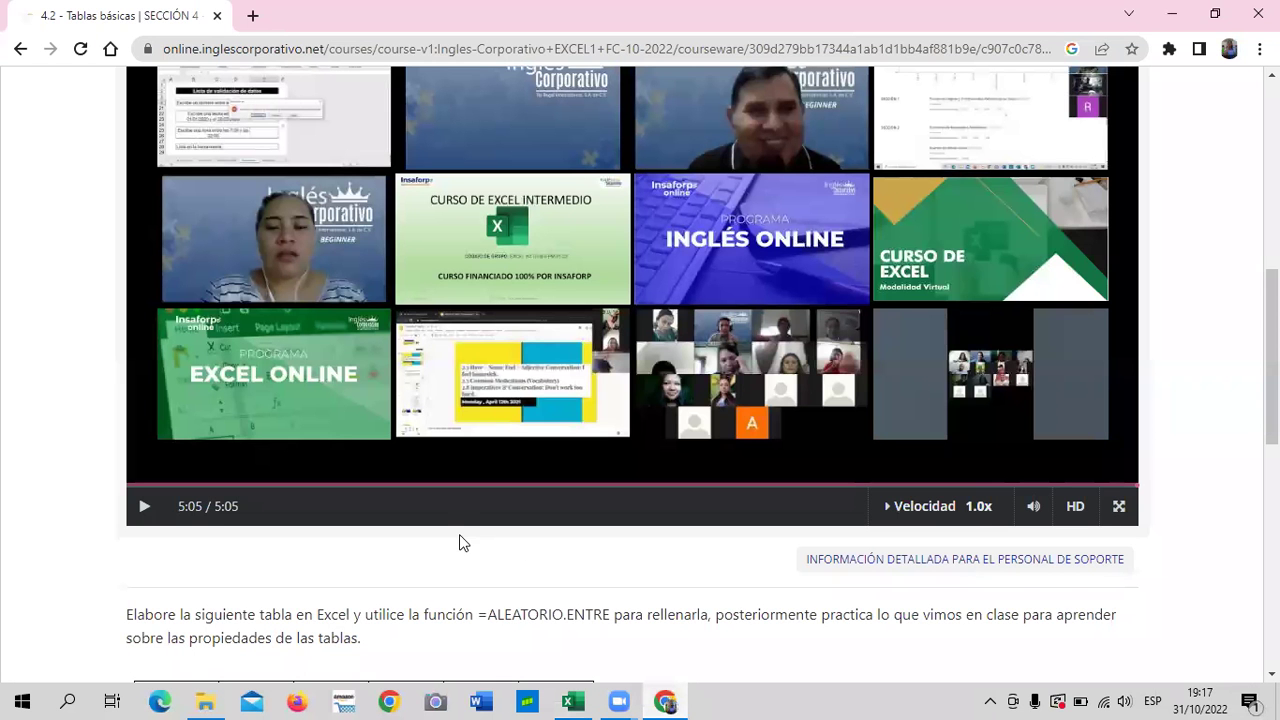
Step: Scroll the course page to the exercise's VENDEDORES table, then go back to Excel
{"action": "scroll", "coordinate": [461, 541], "scroll_direction": "down", "scroll_amount": 3}
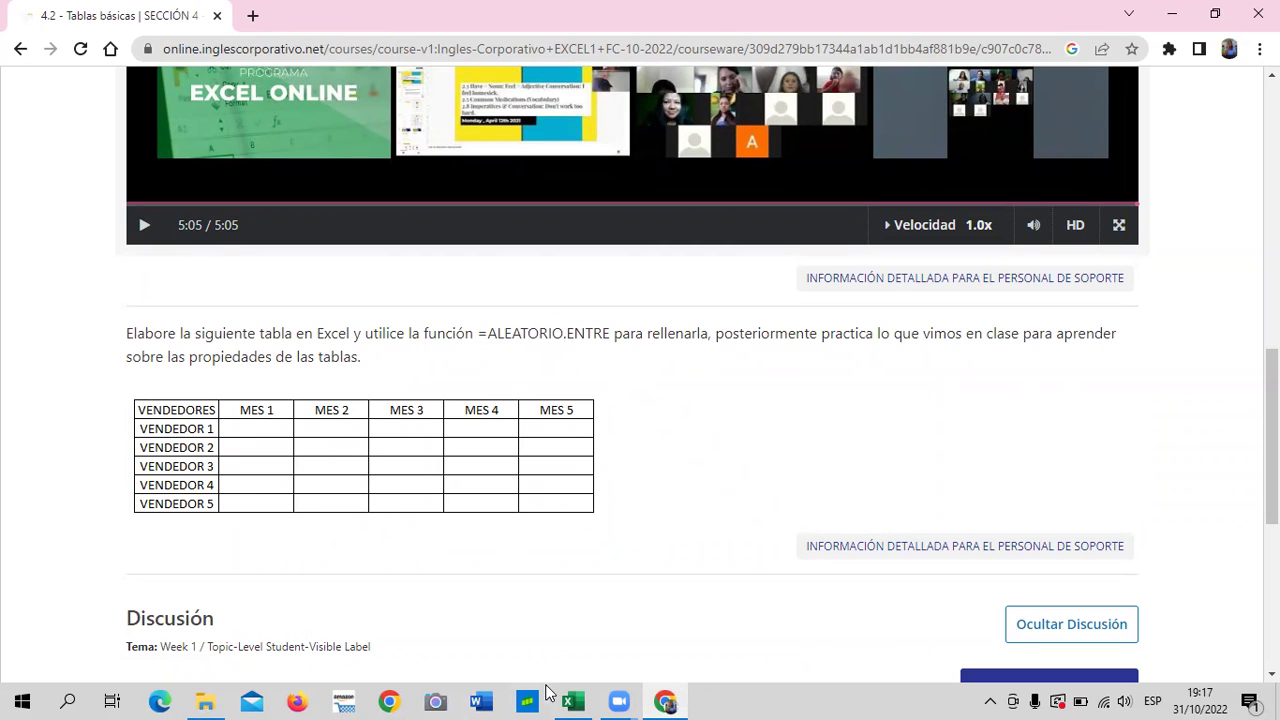
{"action": "mouse_move", "coordinate": [573, 702]}
{"action": "left_click", "coordinate": [619, 650]}
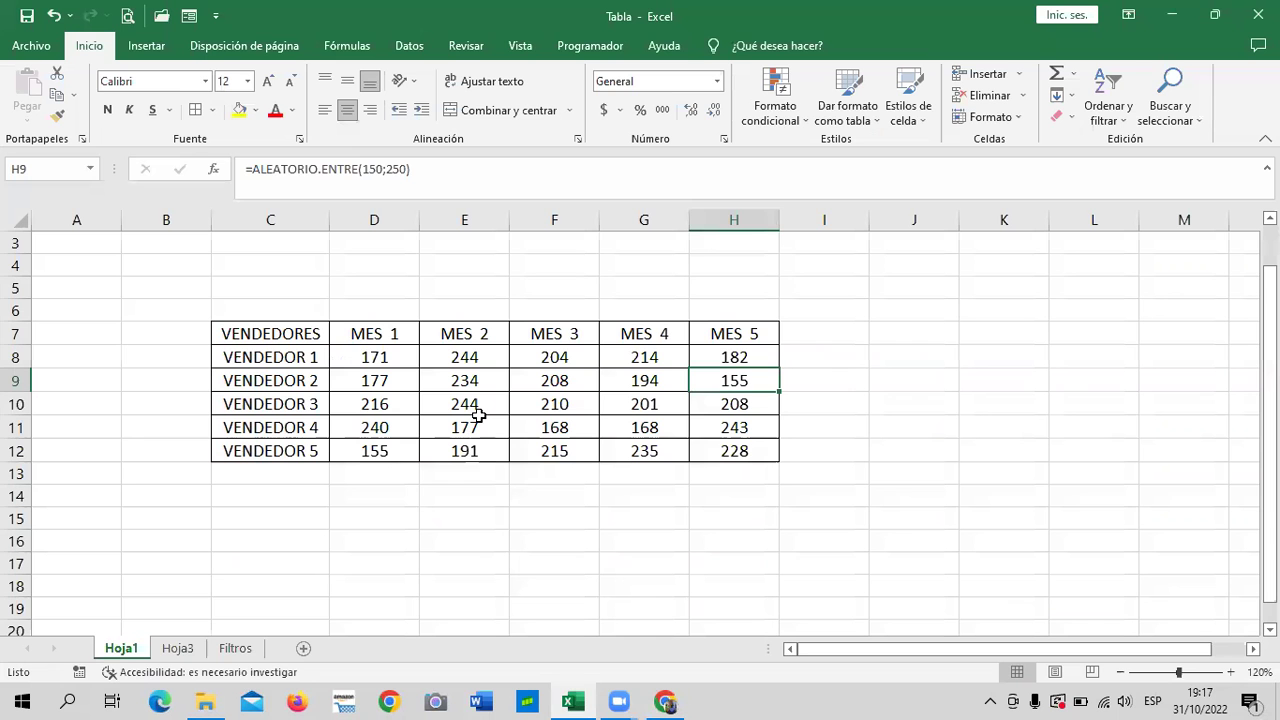
{"action": "left_click", "coordinate": [412, 376]}
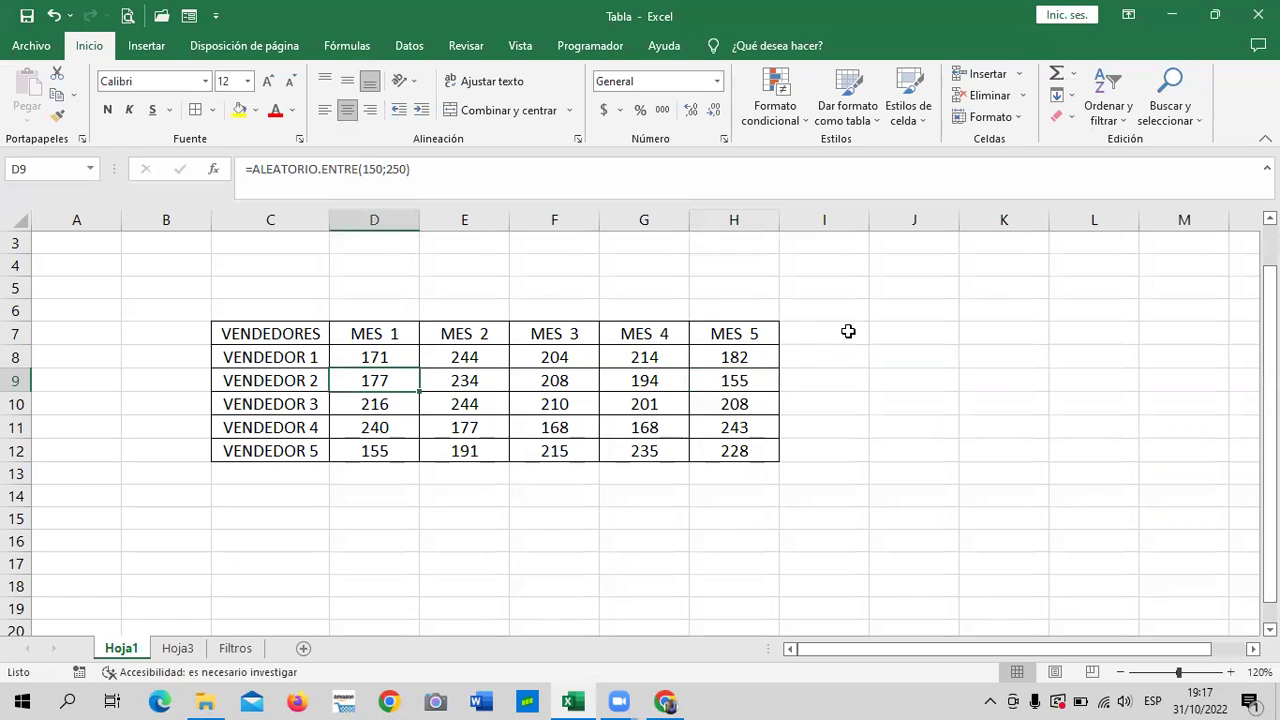
{"action": "left_click", "coordinate": [902, 335]}
{"action": "left_click", "coordinate": [530, 352]}
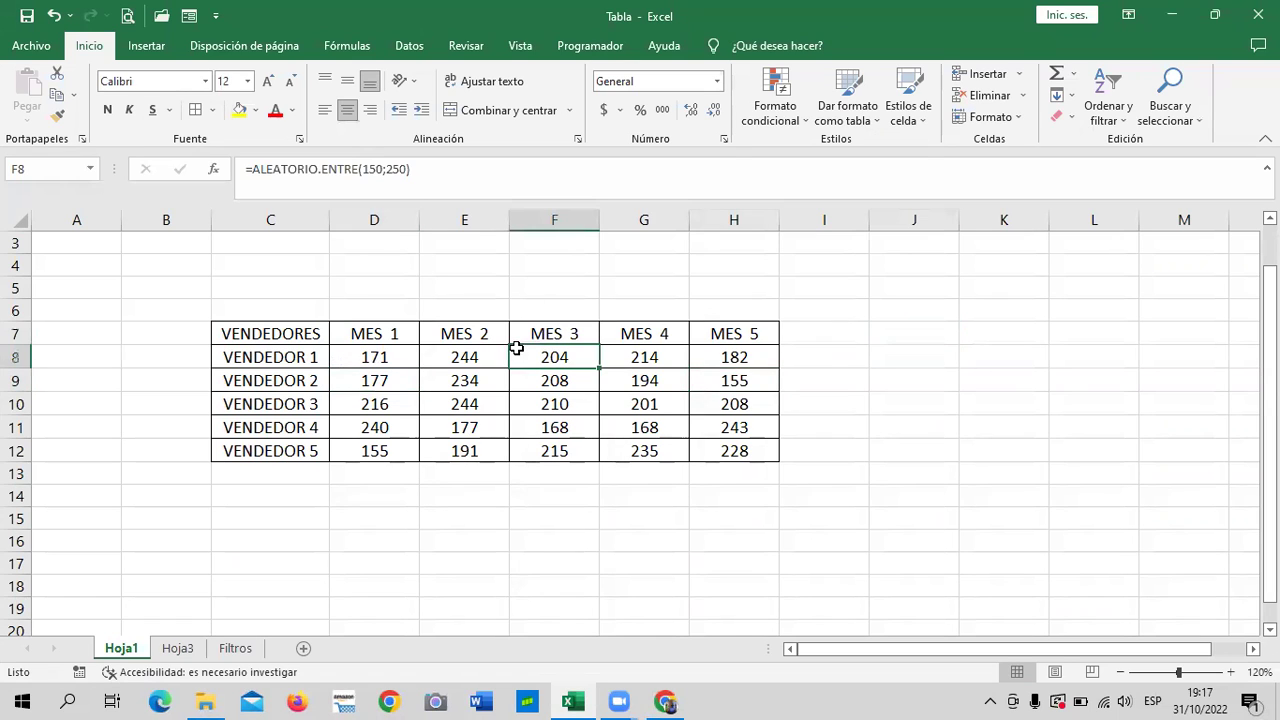
{"action": "left_click", "coordinate": [891, 380]}
{"action": "left_click", "coordinate": [389, 360]}
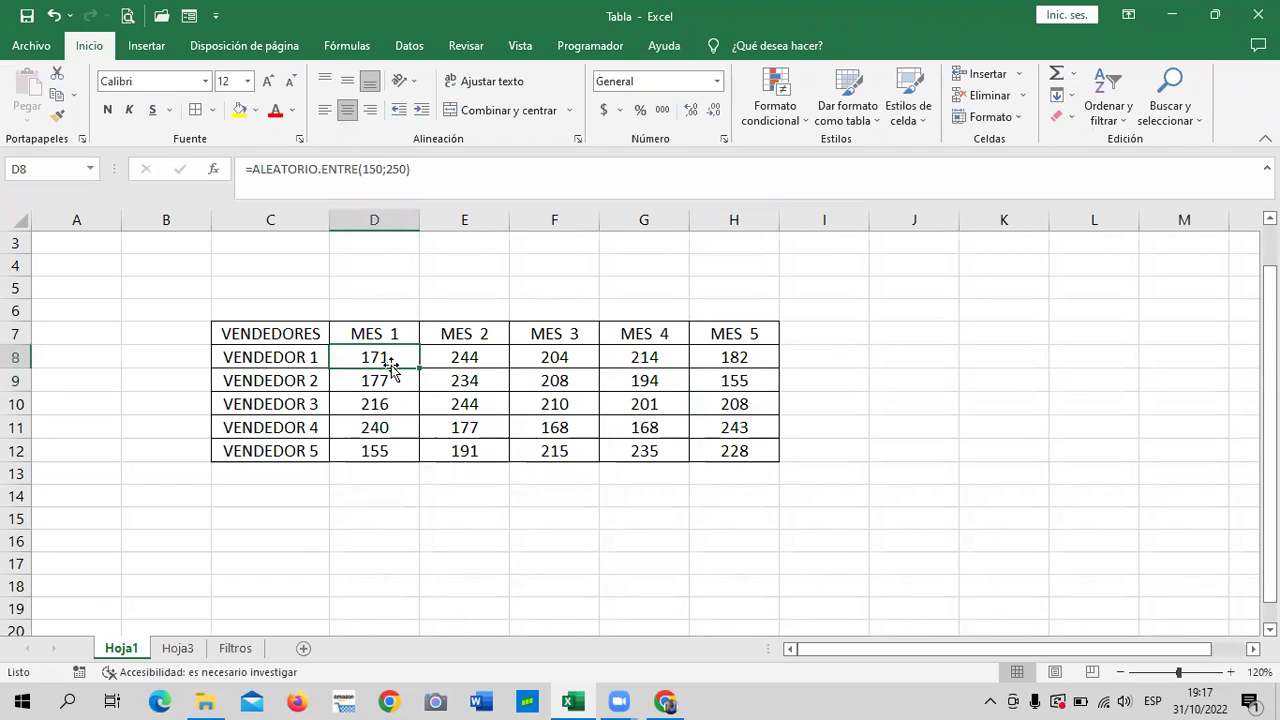
{"action": "left_click", "coordinate": [914, 427]}
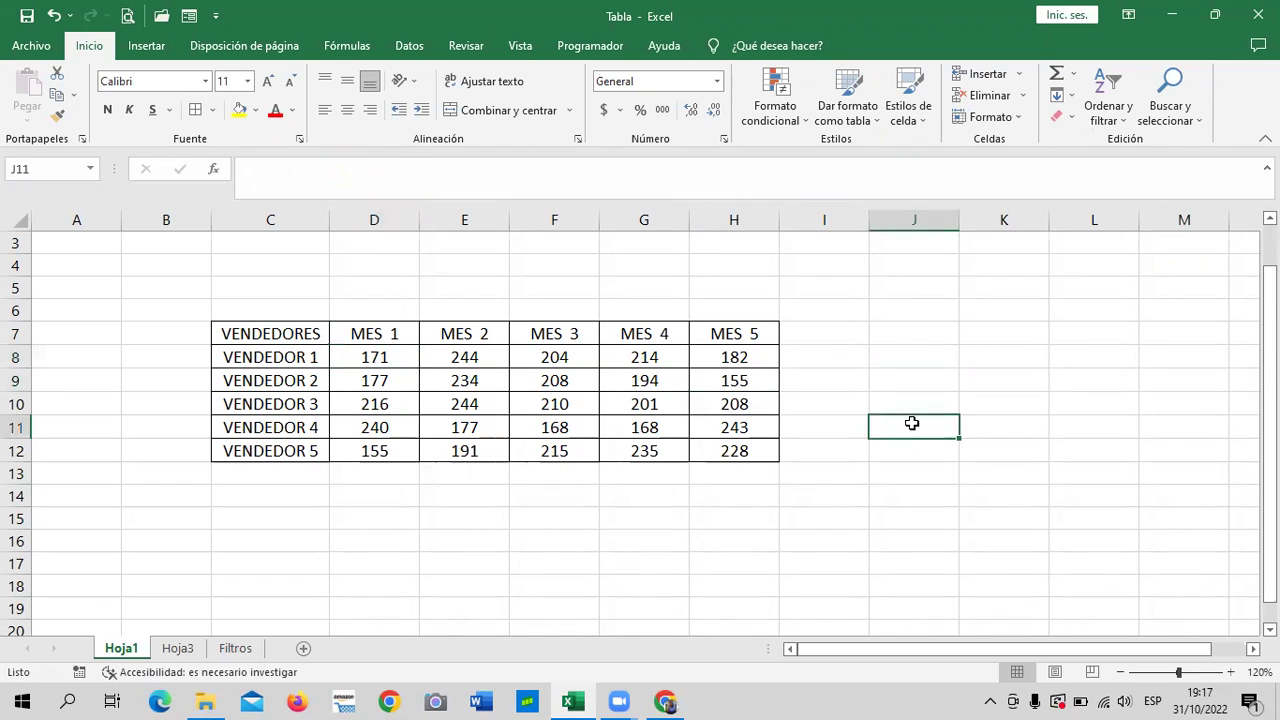
{"action": "left_click", "coordinate": [283, 360]}
{"action": "left_click", "coordinate": [914, 334]}
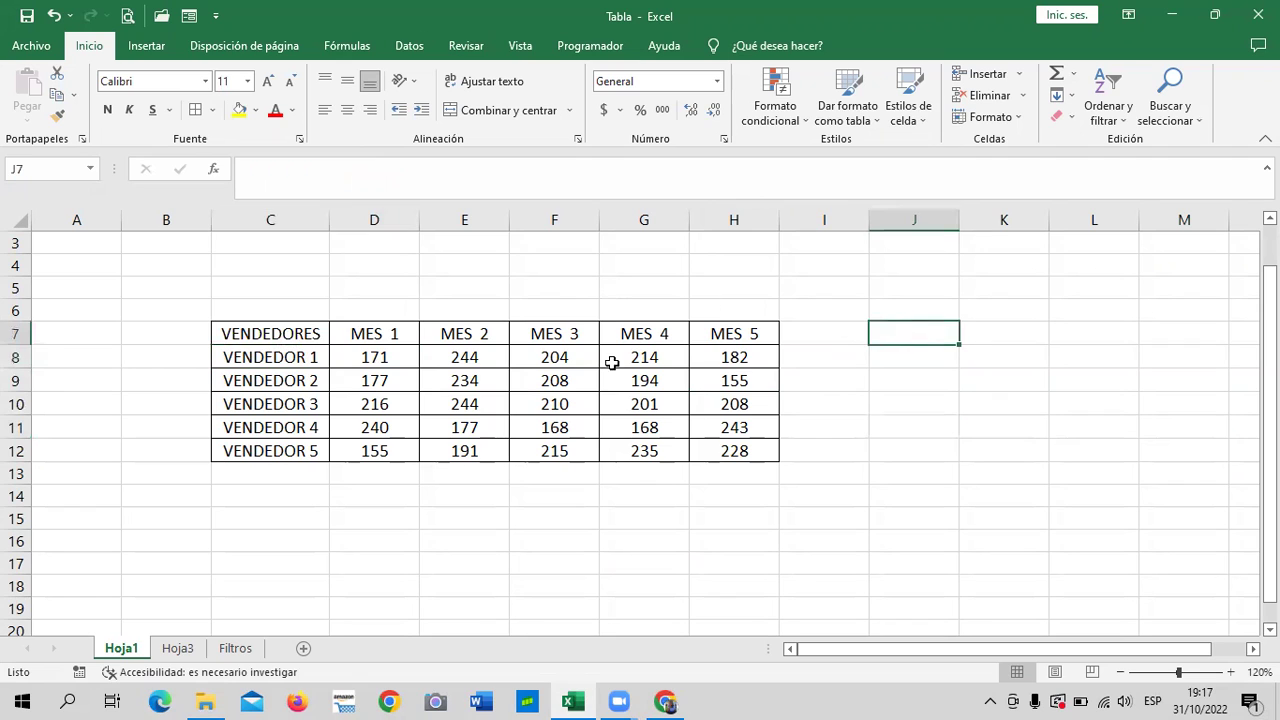
{"action": "left_click", "coordinate": [432, 356]}
{"action": "mouse_move", "coordinate": [314, 334]}
{"action": "left_mouse_down"}
{"action": "mouse_move", "coordinate": [769, 446]}
{"action": "mouse_move", "coordinate": [749, 449]}
{"action": "left_mouse_up"}
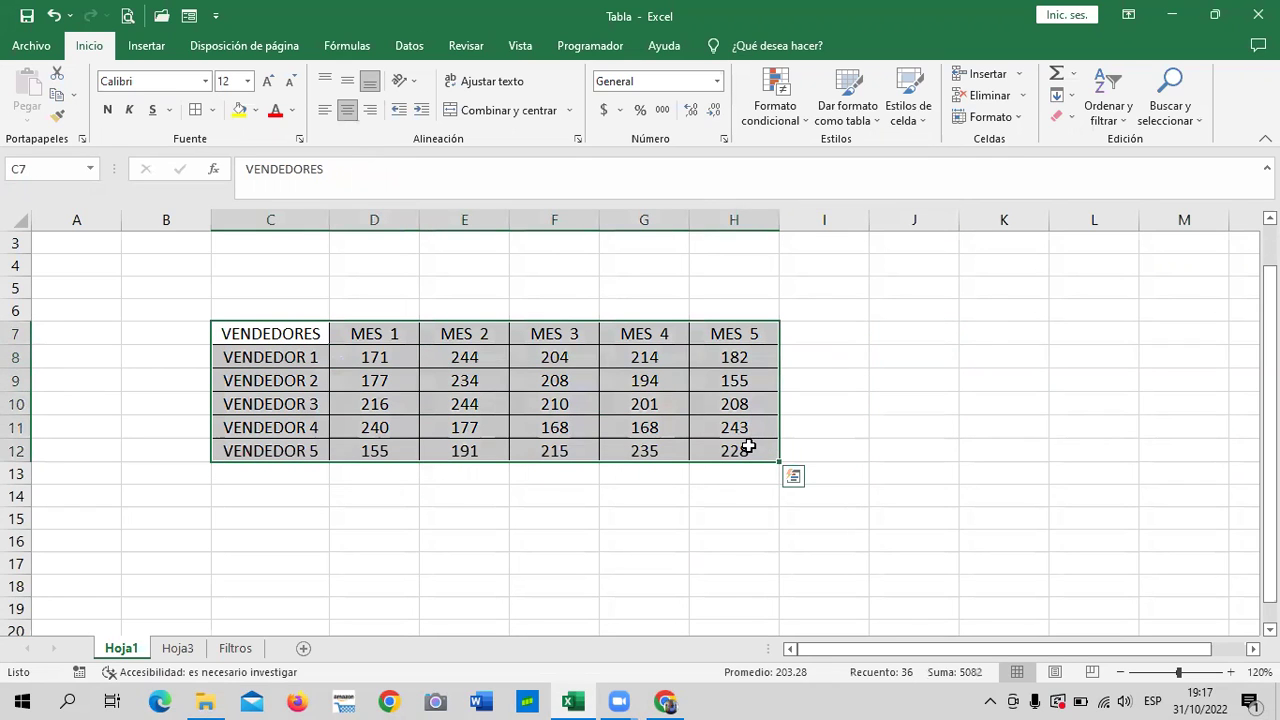
{"action": "left_click", "coordinate": [1070, 382]}
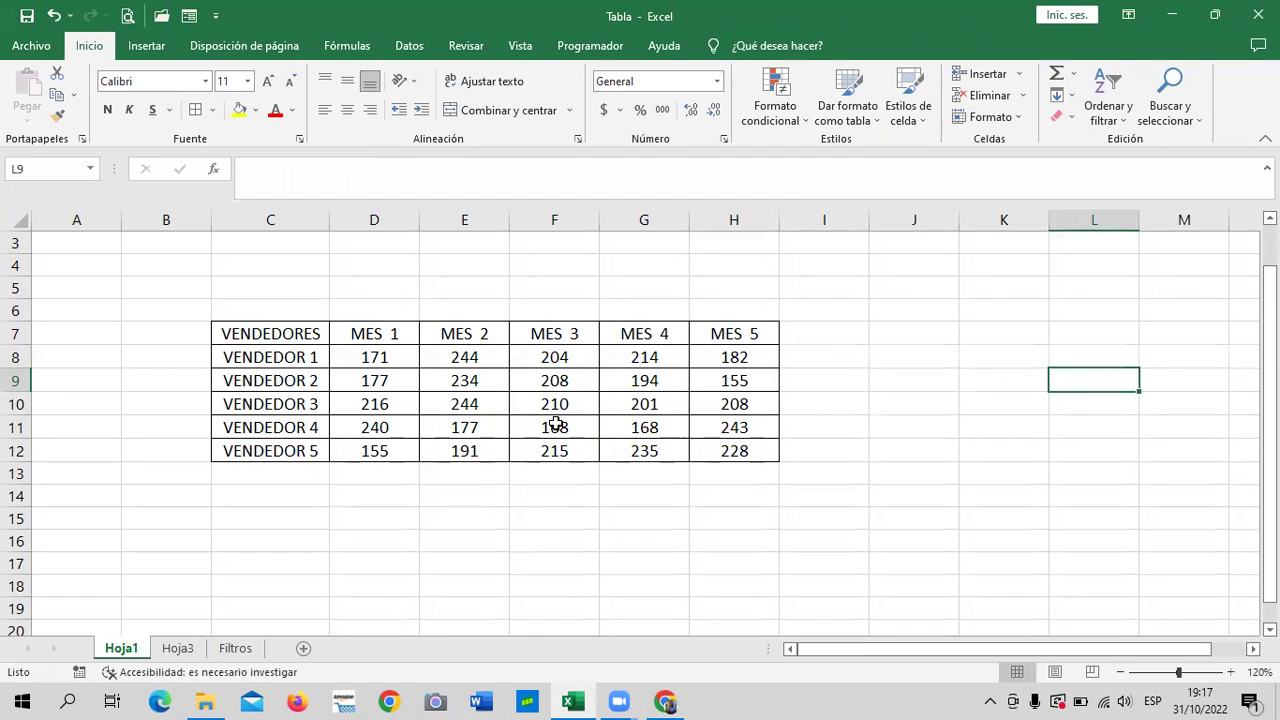
{"action": "left_click", "coordinate": [477, 355]}
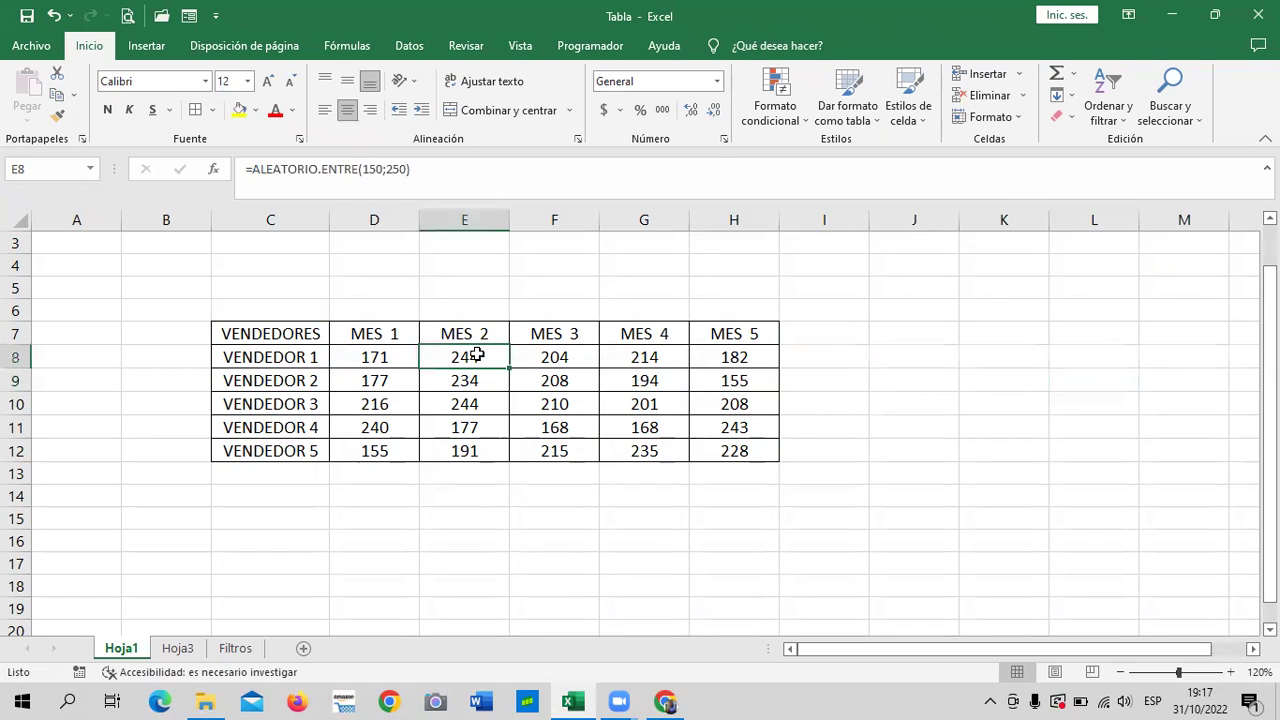
{"action": "left_click", "coordinate": [451, 372]}
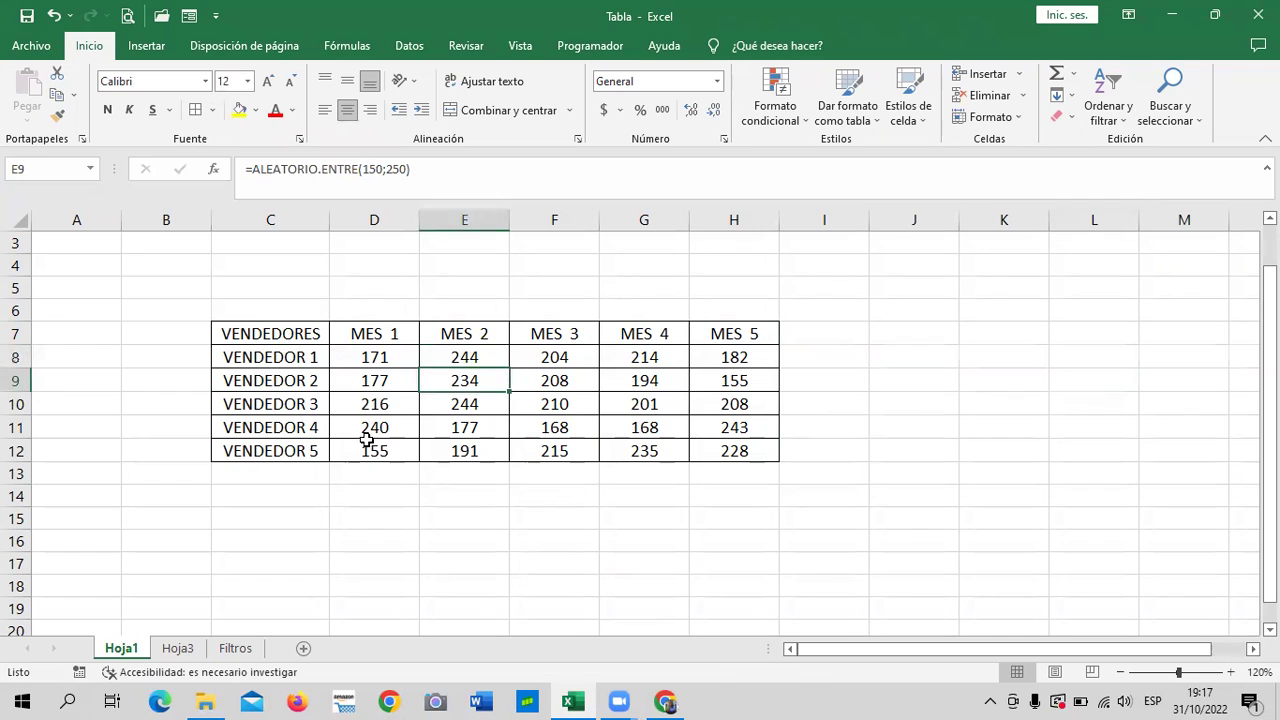
{"action": "left_click", "coordinate": [340, 410]}
Step: Turn $C$7:$H$12 into a table with 'La tabla tiene encabezados' checked
{"action": "left_click", "coordinate": [638, 380]}
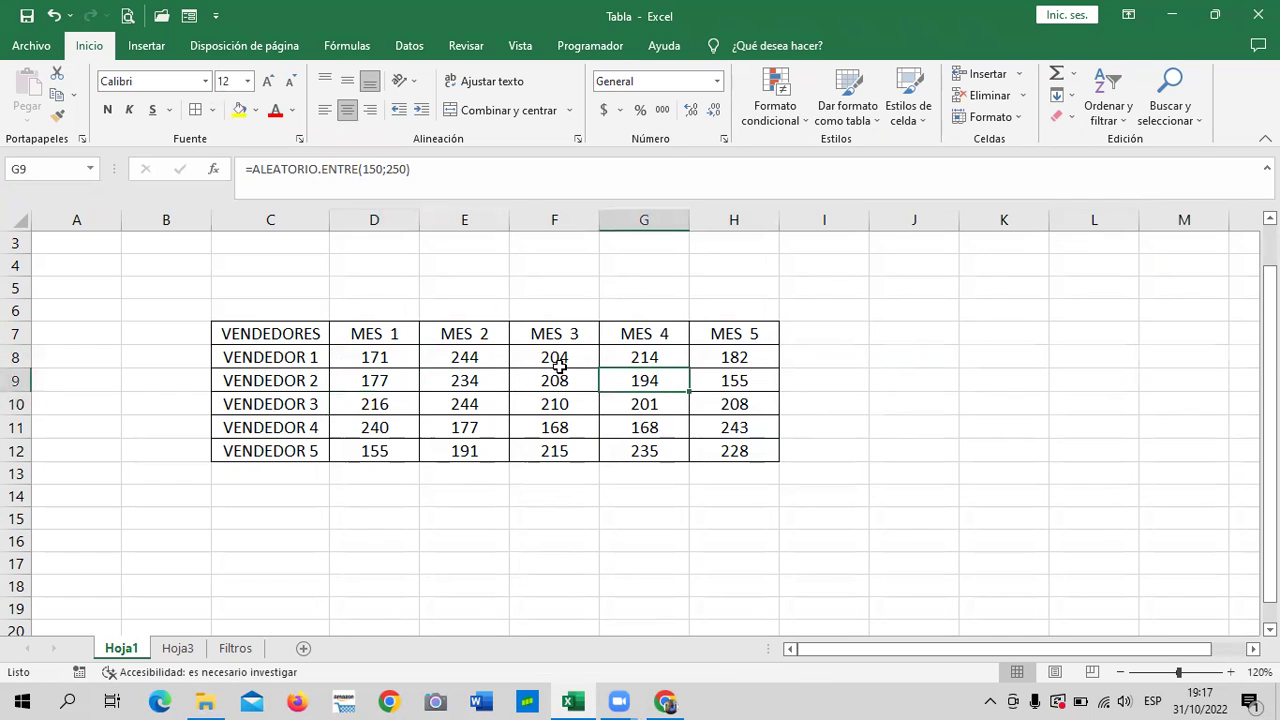
{"action": "left_click", "coordinate": [354, 378]}
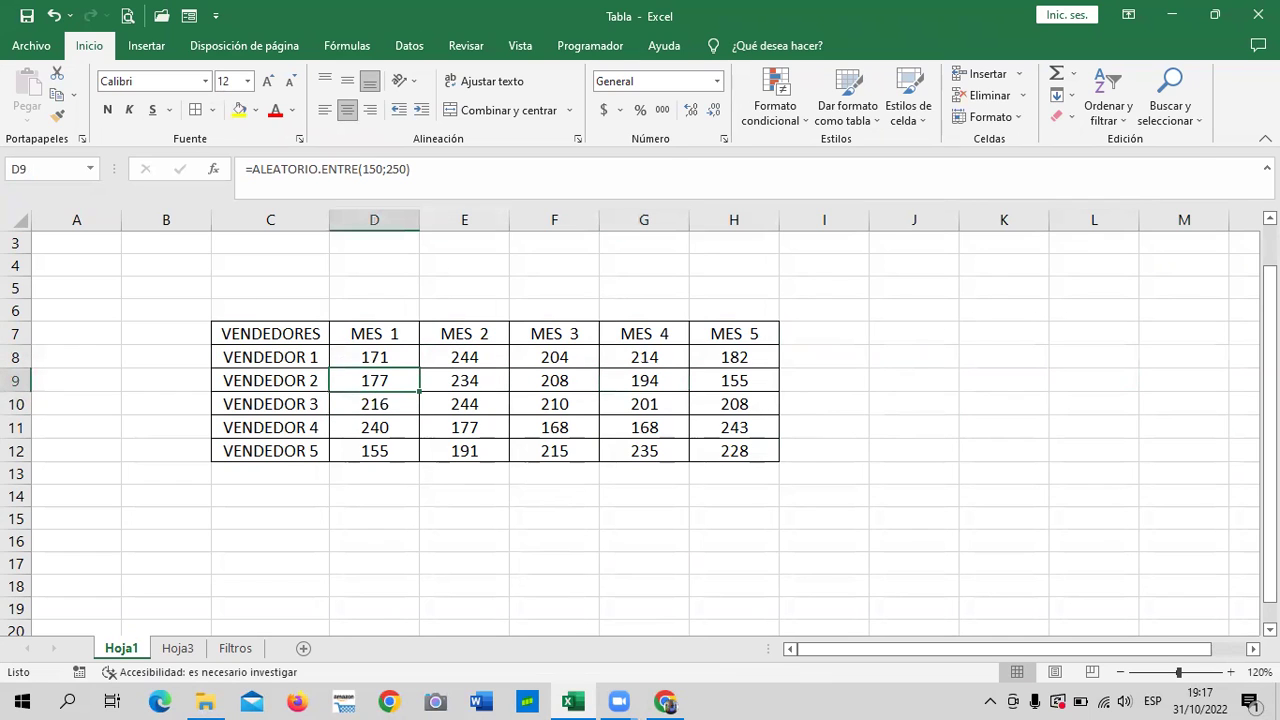
{"action": "left_click", "coordinate": [170, 45]}
{"action": "left_click", "coordinate": [190, 84]}
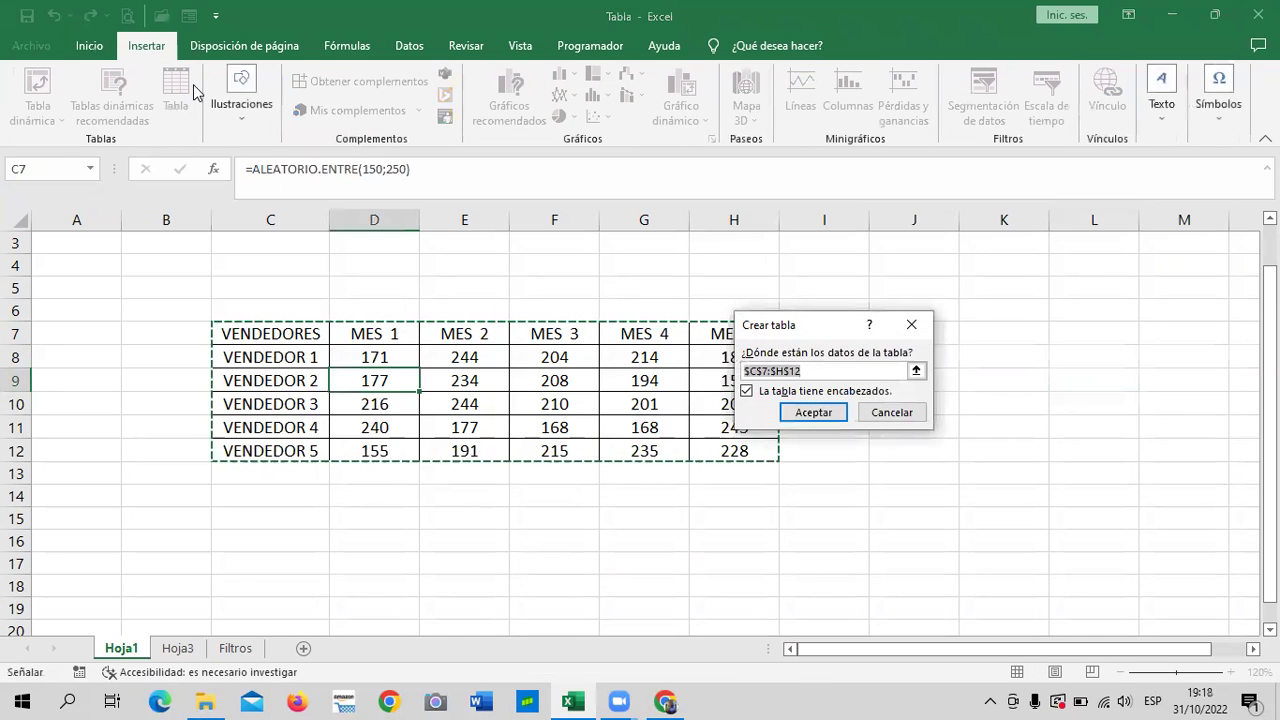
{"action": "left_click_drag", "start_coordinate": [823, 326], "coordinate": [929, 298]}
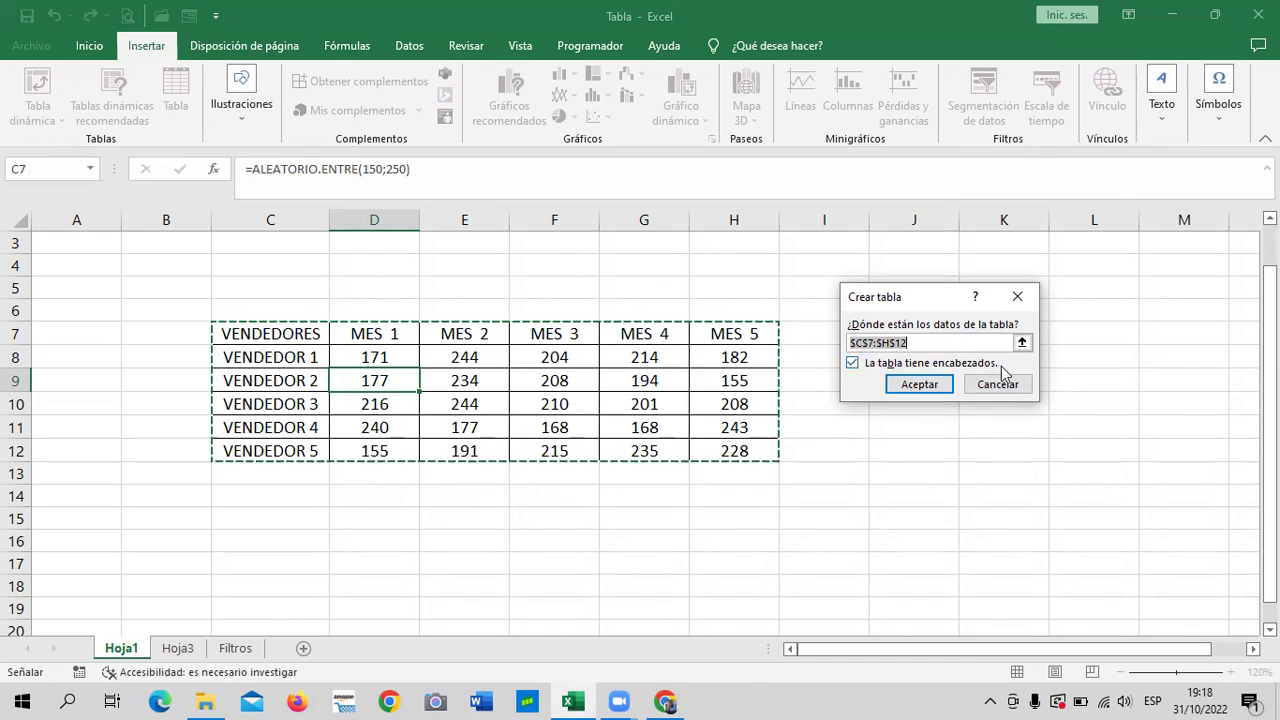
{"action": "left_click", "coordinate": [919, 385]}
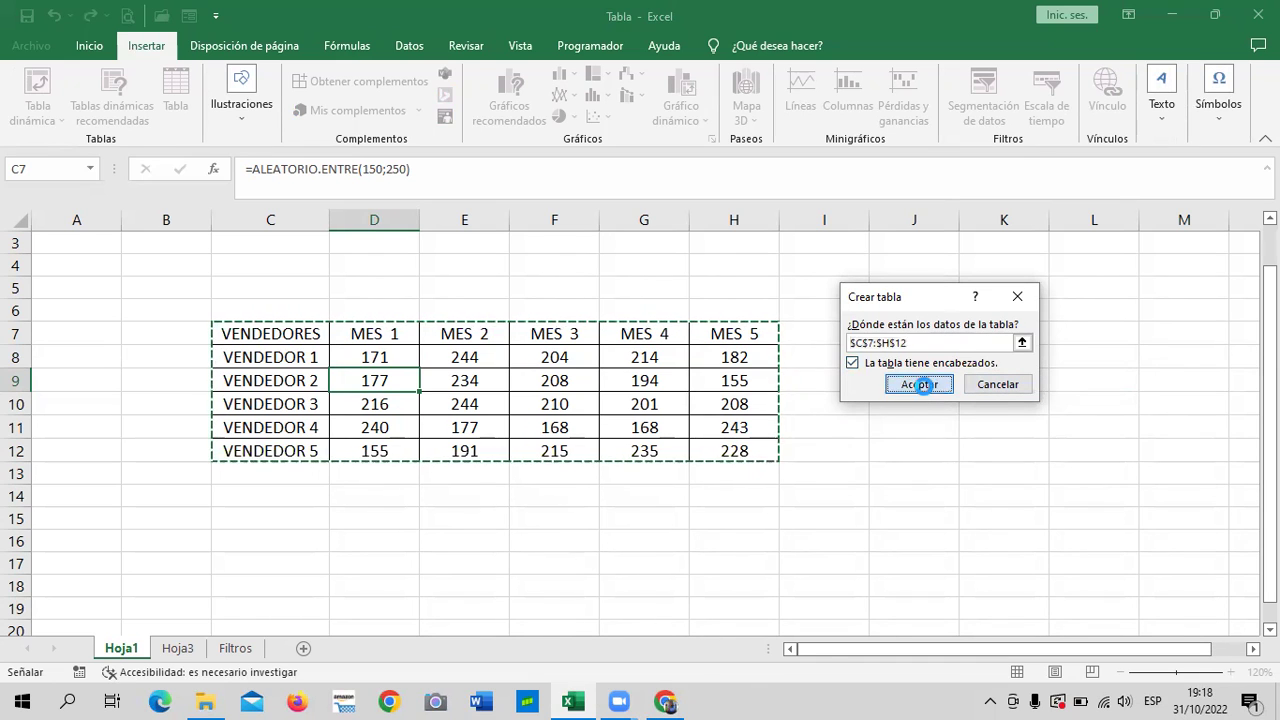
{"action": "left_click", "coordinate": [925, 362]}
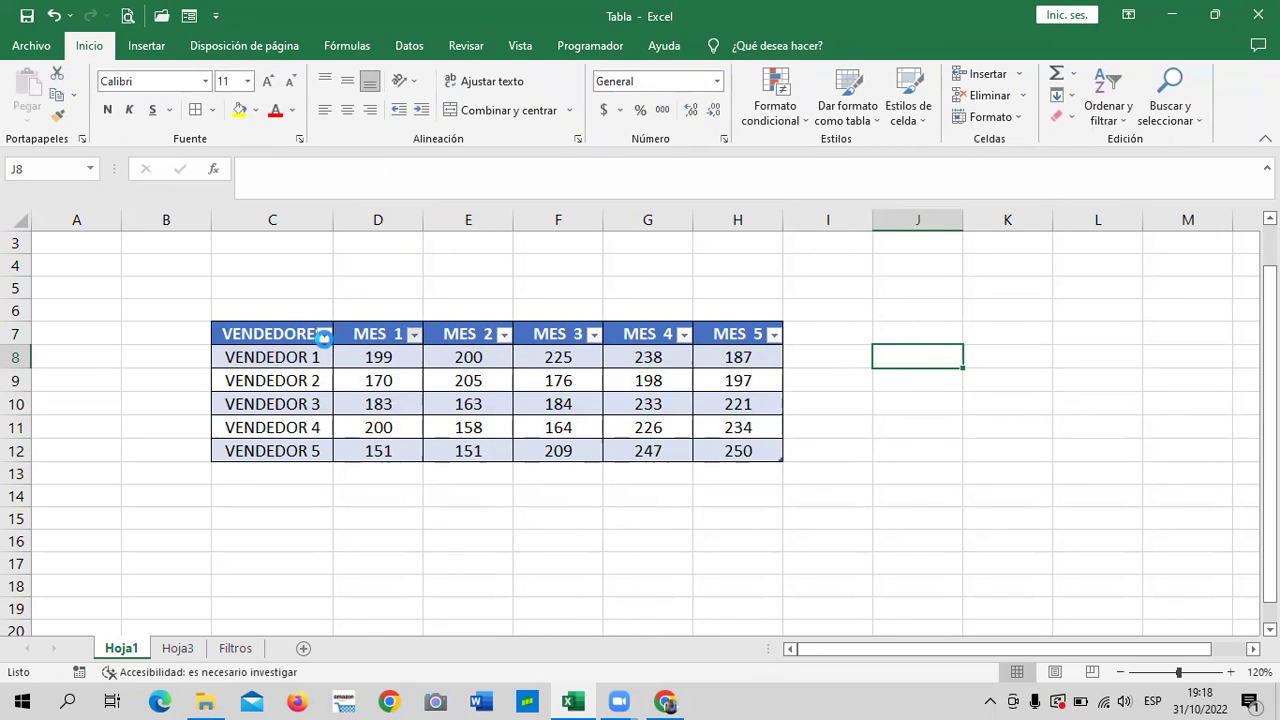
Step: Open and close the VENDEDORES, MES 4 and MES 2 filter menus without filtering
{"action": "left_click", "coordinate": [323, 338]}
{"action": "key", "text": "Escape"}
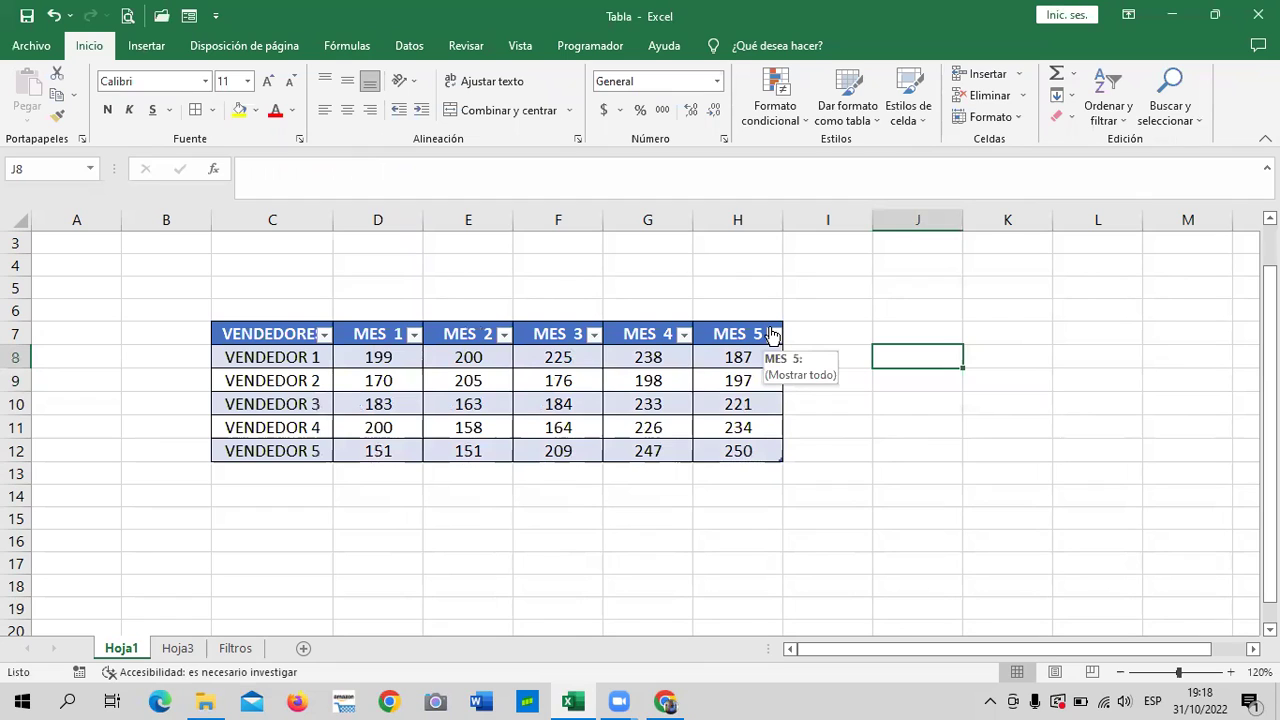
{"action": "left_click", "coordinate": [683, 337]}
{"action": "key", "text": "Escape"}
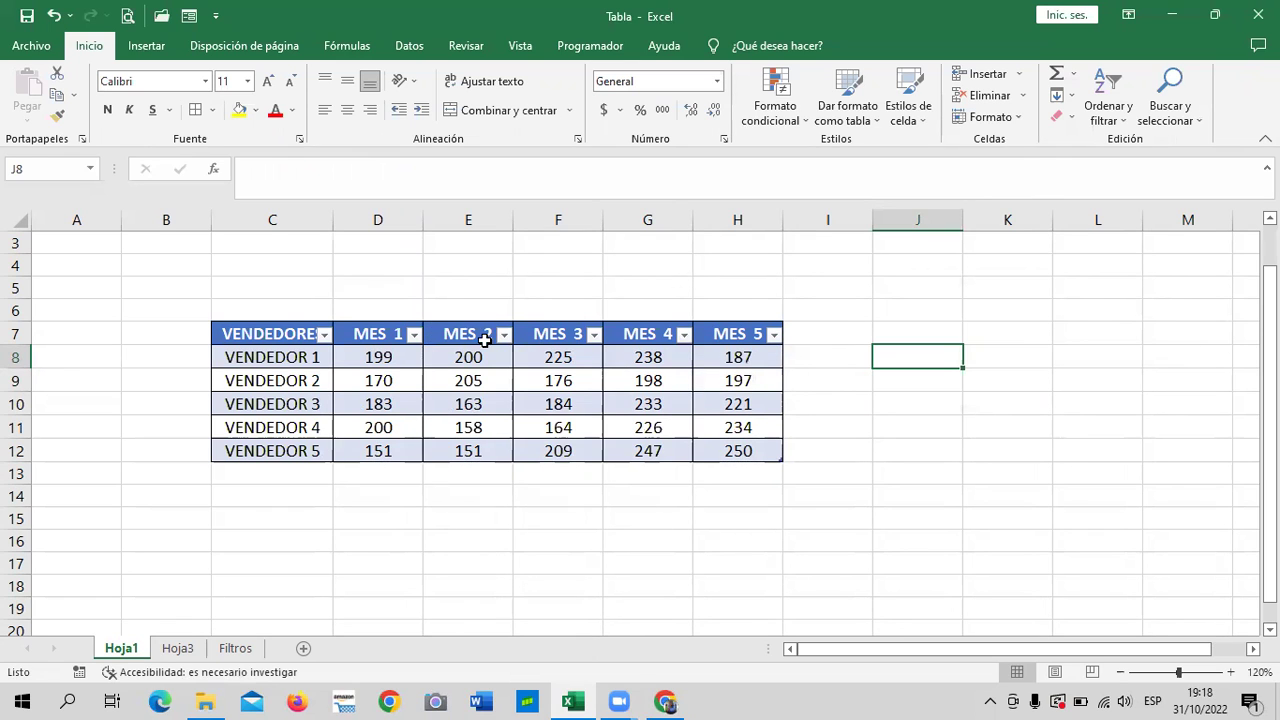
{"action": "left_click", "coordinate": [503, 334]}
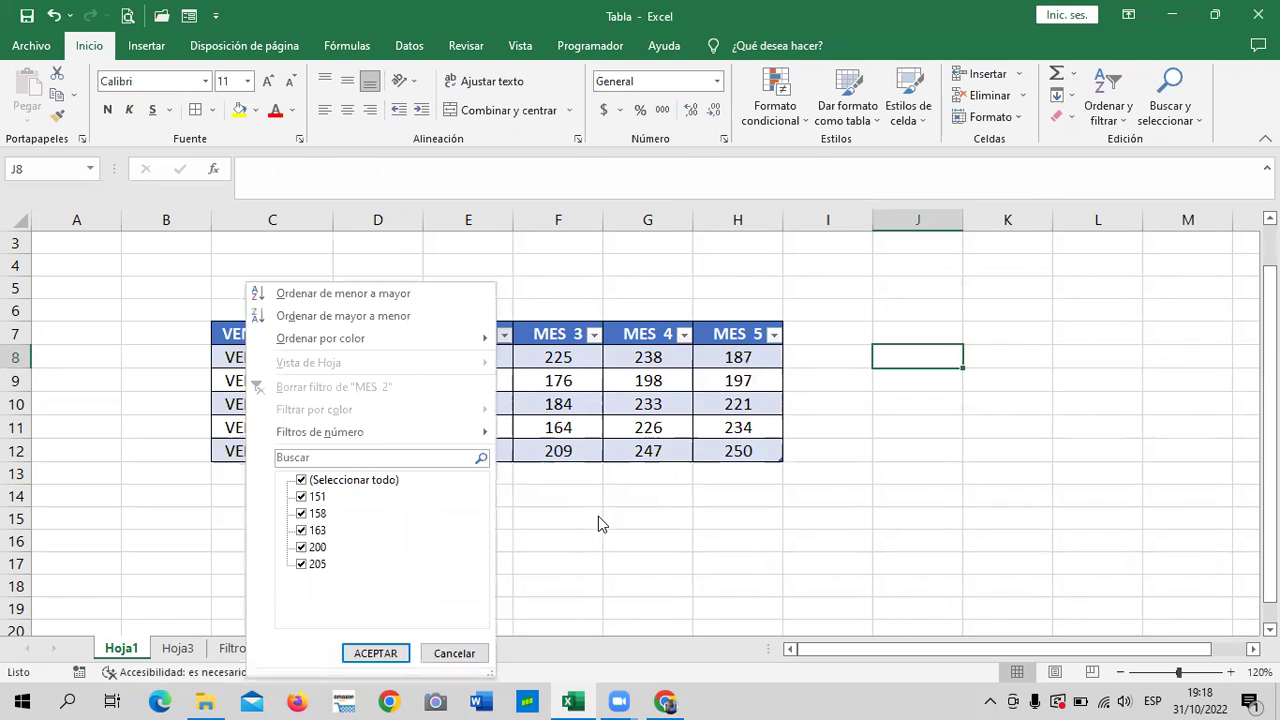
{"action": "left_click", "coordinate": [430, 367]}
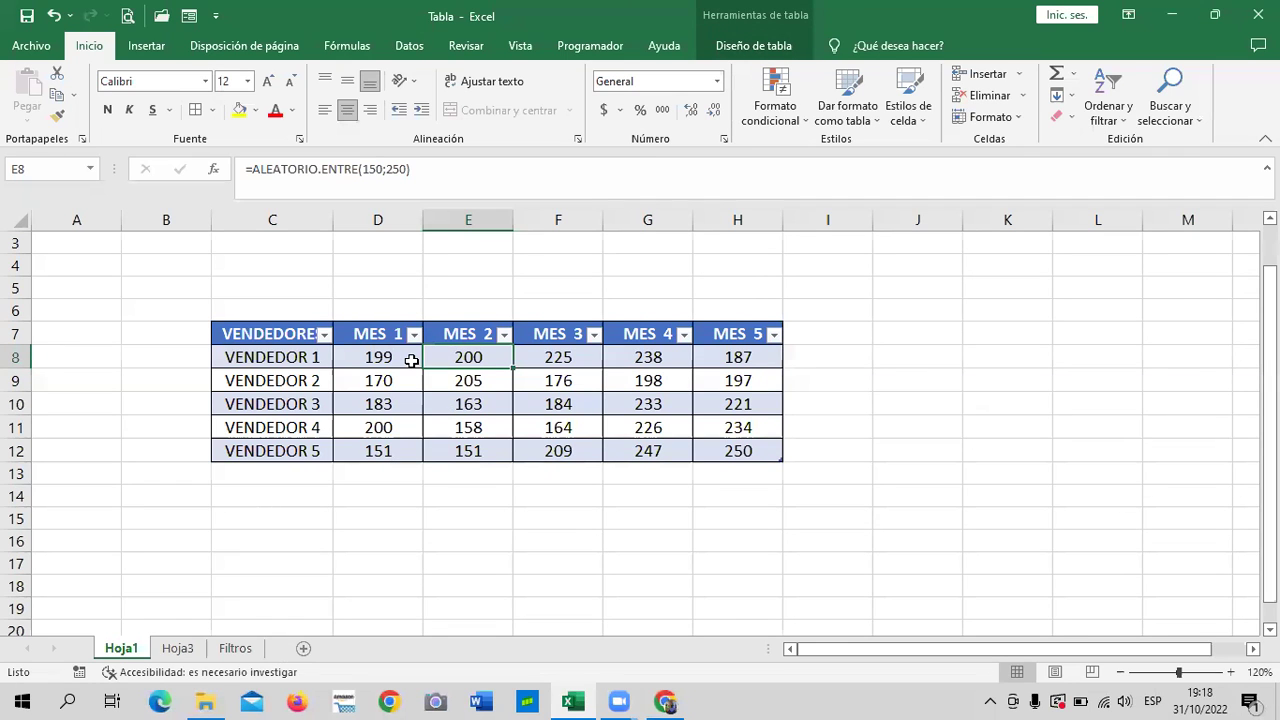
Step: Check the formulas in E9 and F10 while clicking around the empty cells beside the table
{"action": "left_click", "coordinate": [933, 374]}
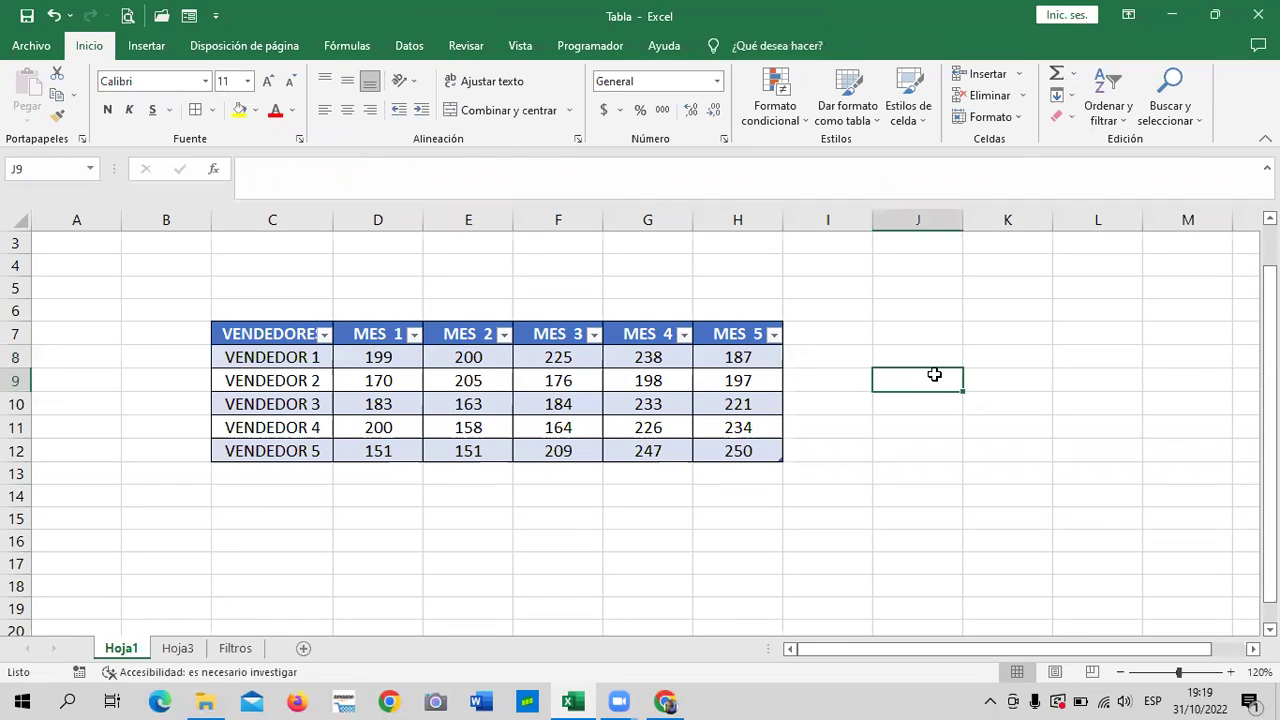
{"action": "left_click", "coordinate": [494, 385]}
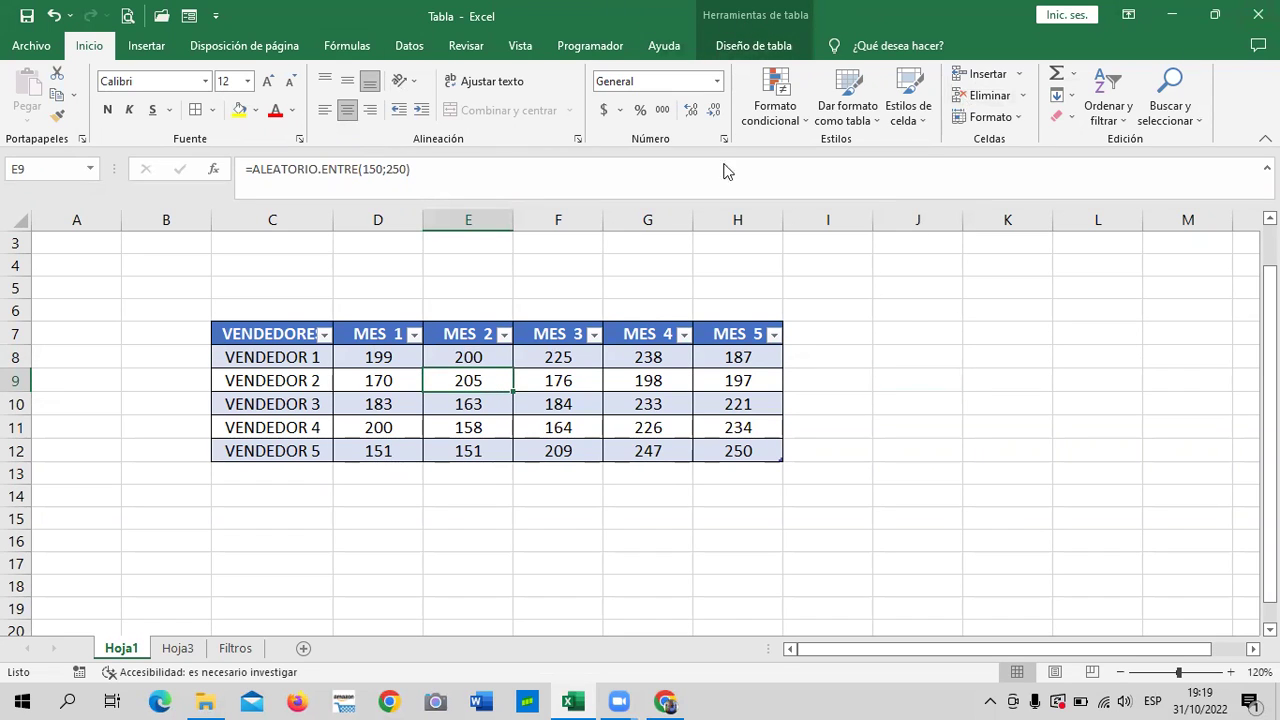
{"action": "left_click", "coordinate": [940, 330]}
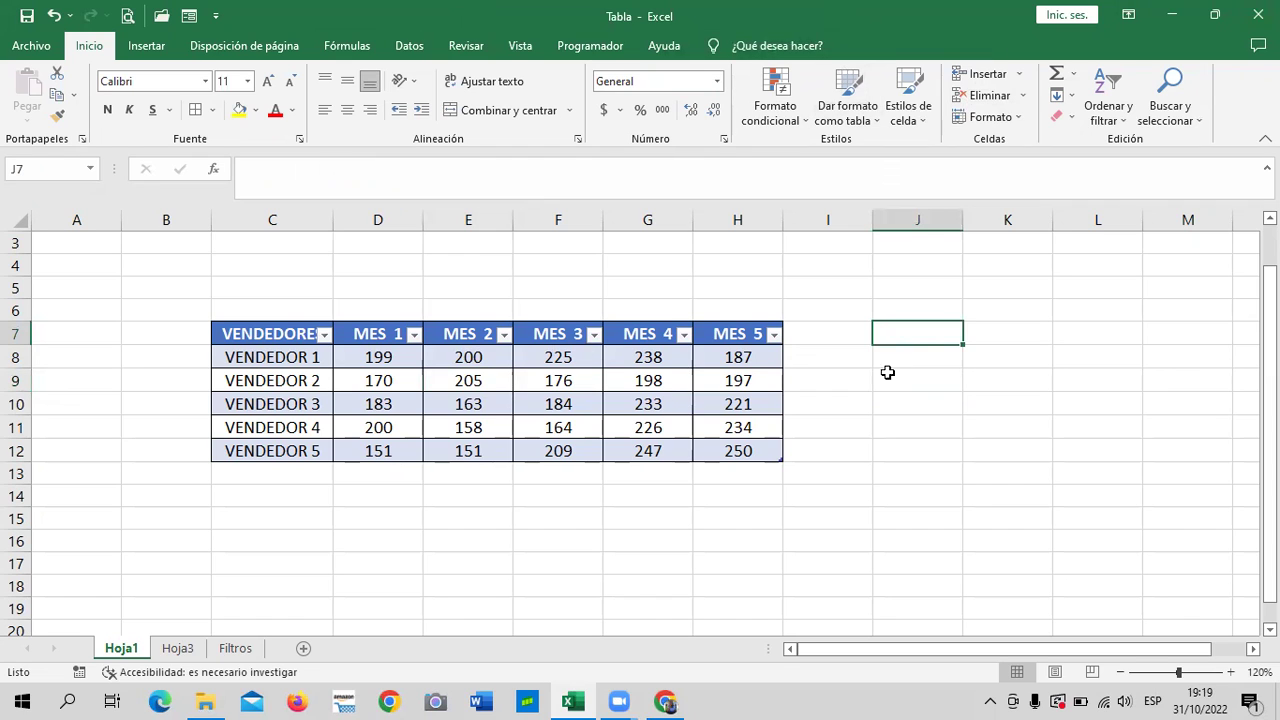
{"action": "left_click", "coordinate": [910, 436]}
{"action": "left_click", "coordinate": [540, 400]}
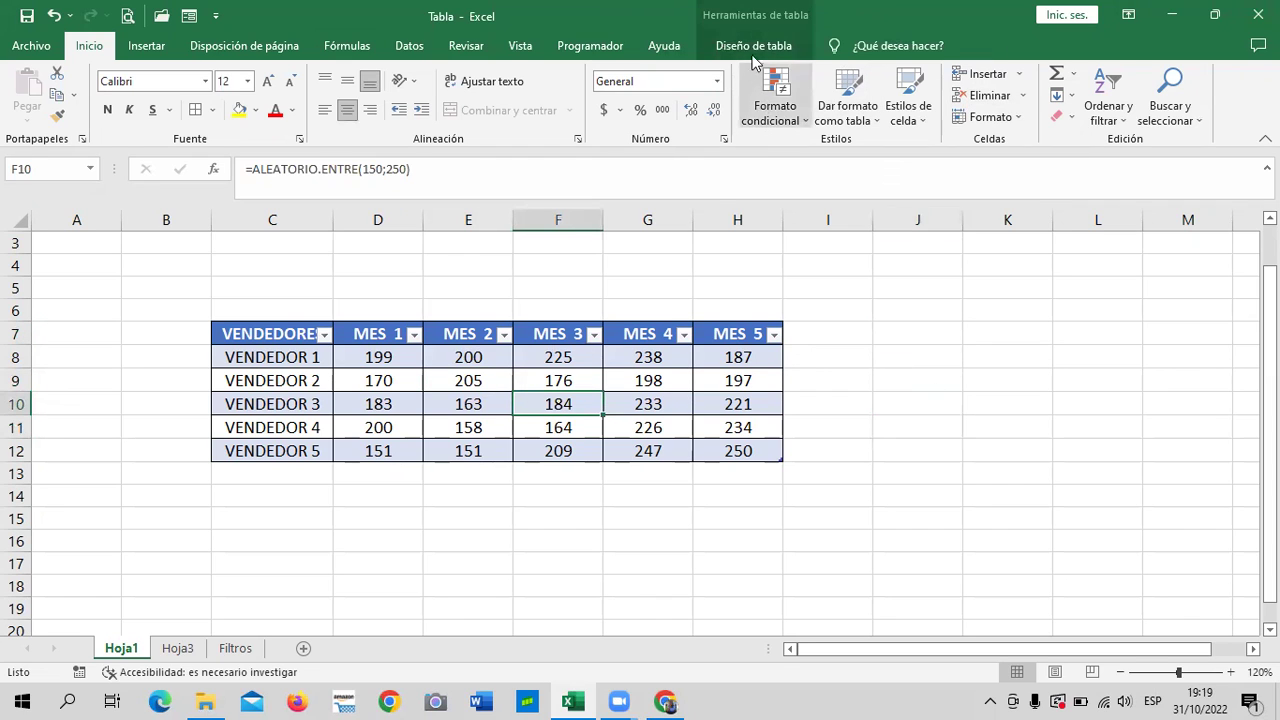
{"action": "left_click", "coordinate": [1027, 398]}
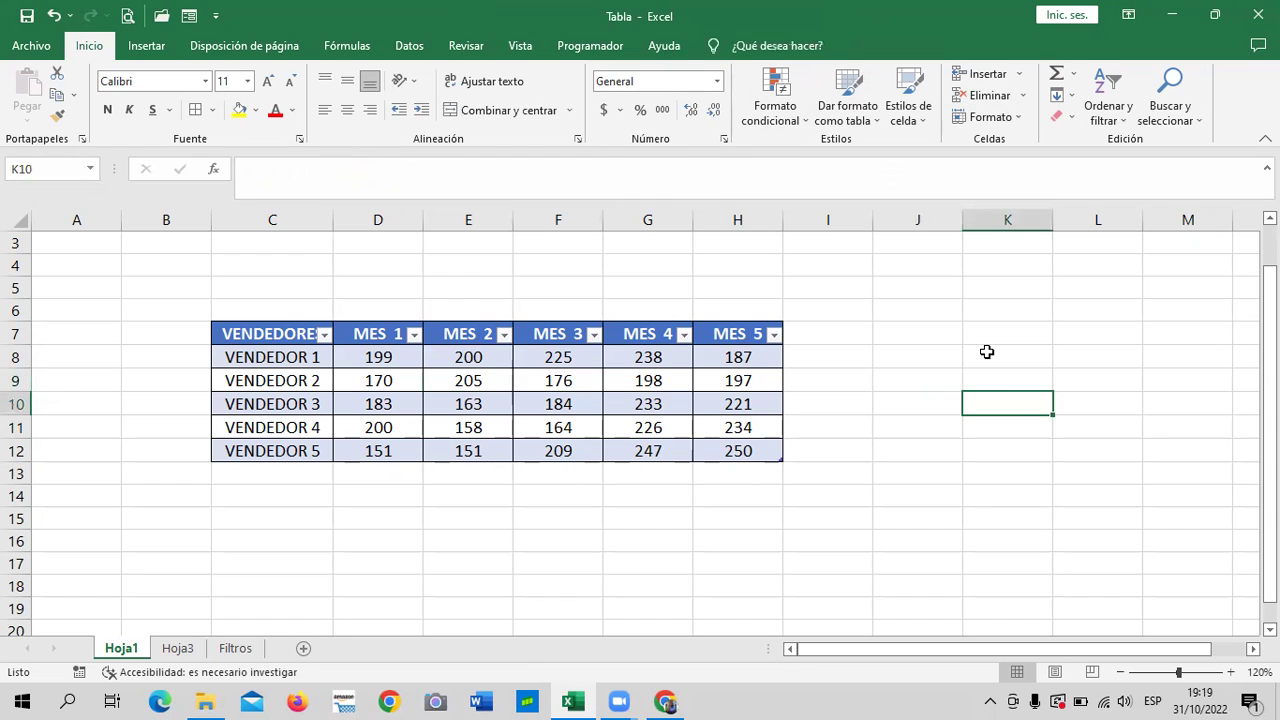
{"action": "left_click", "coordinate": [1012, 455]}
{"action": "left_click", "coordinate": [1122, 370]}
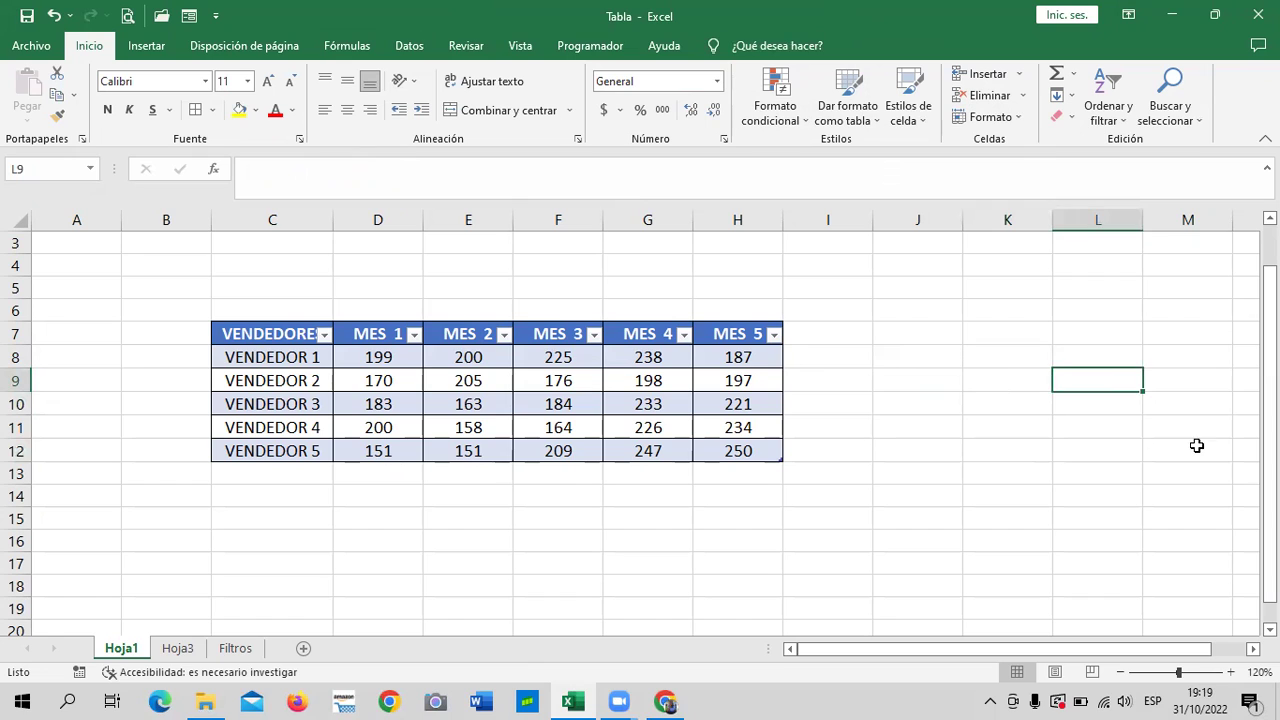
{"action": "left_click", "coordinate": [1117, 430]}
Step: Select a cell inside the sales table and bring up the Diseño de tabla options
{"action": "left_click", "coordinate": [1108, 264]}
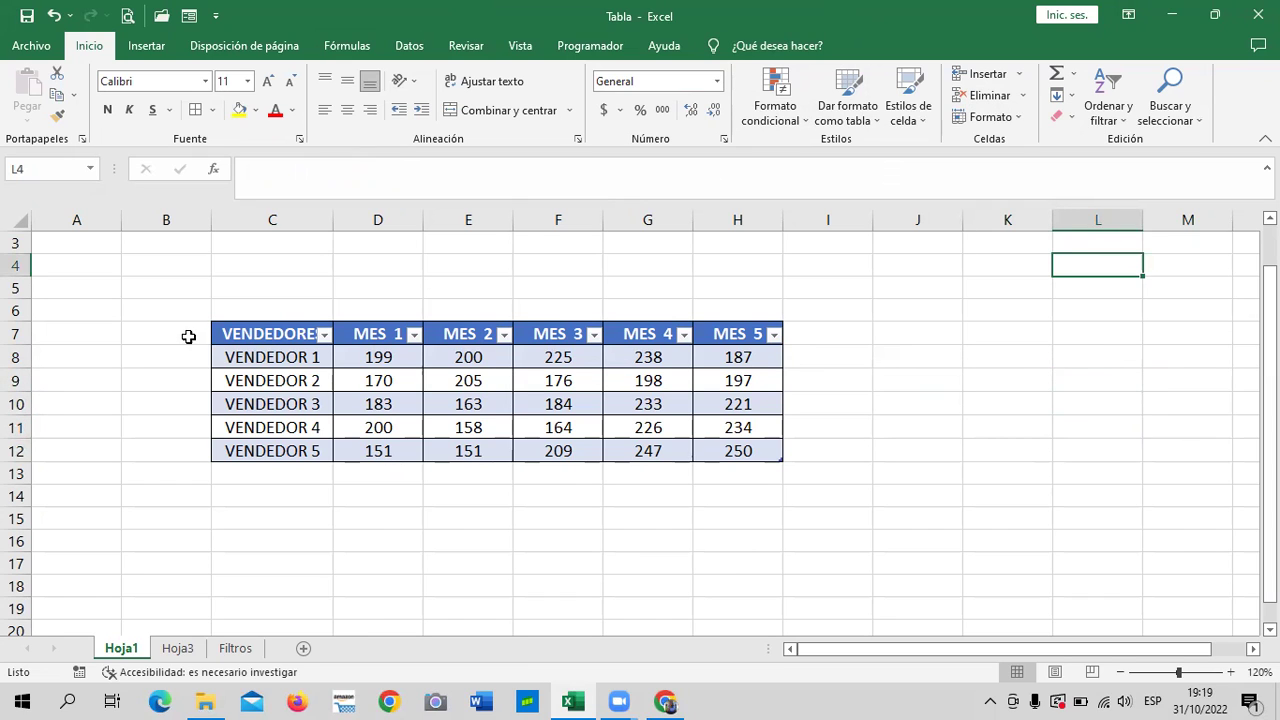
{"action": "left_click_drag", "start_coordinate": [1063, 386], "coordinate": [1062, 402]}
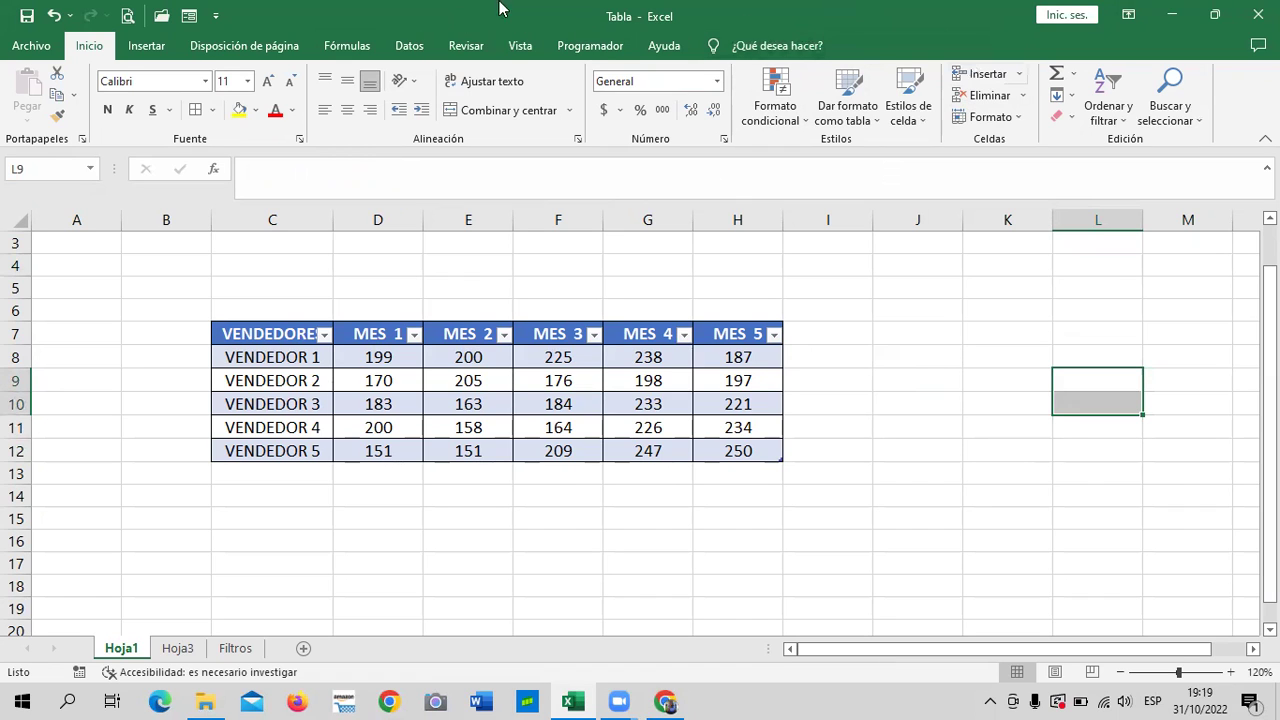
{"action": "left_click", "coordinate": [945, 410]}
{"action": "left_click", "coordinate": [462, 372]}
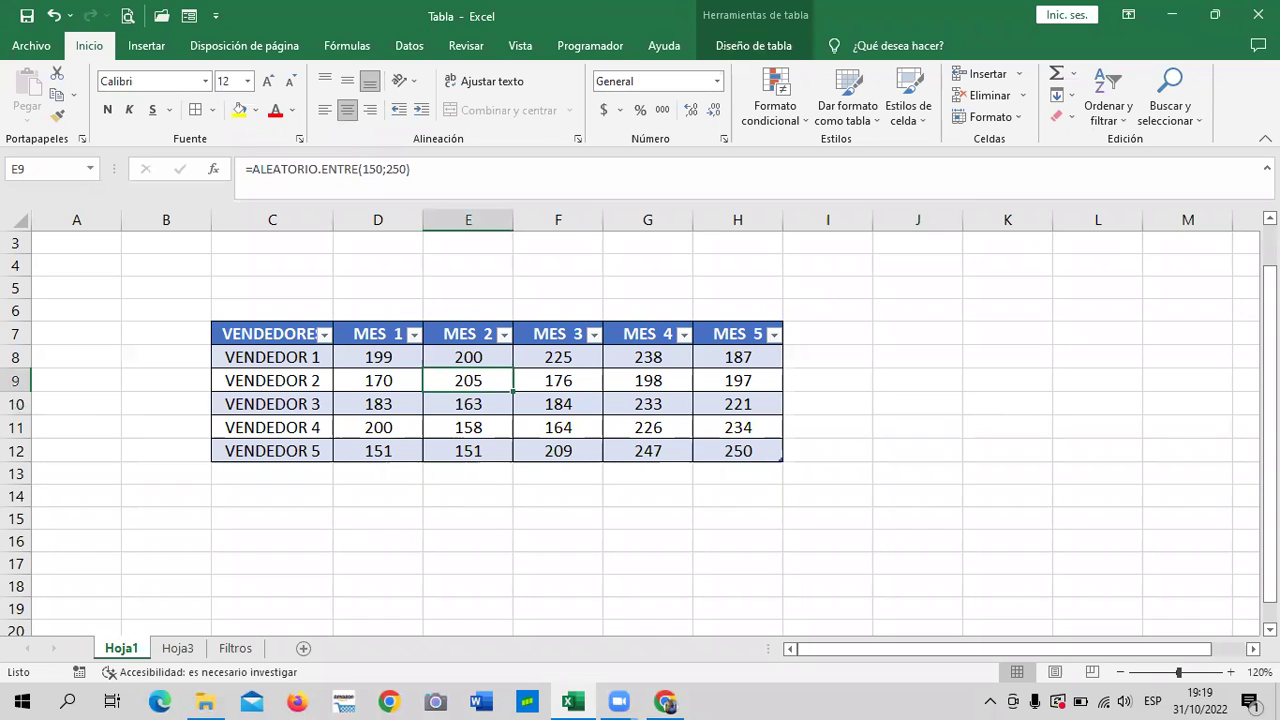
{"action": "left_click", "coordinate": [778, 47]}
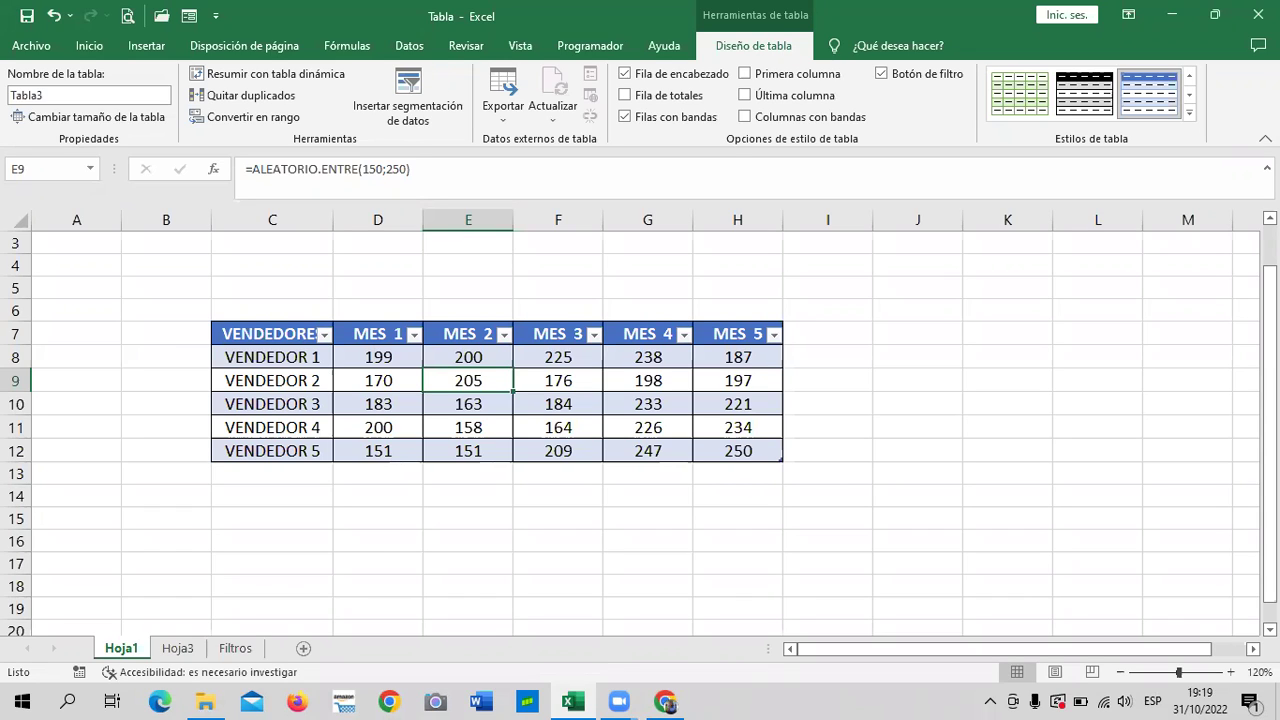
Step: Apply the green style from the Medio section of the Estilos de tabla gallery to Tabla3
{"action": "left_click", "coordinate": [1188, 116]}
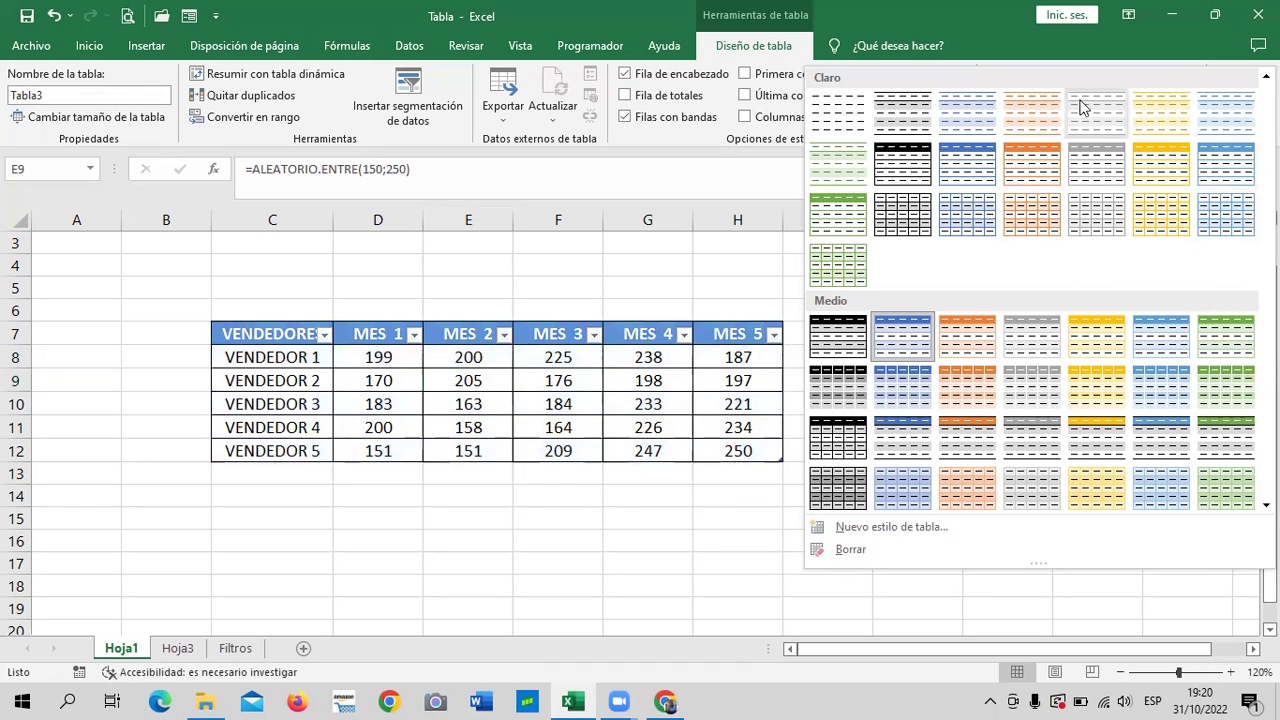
{"action": "scroll", "coordinate": [918, 230], "scroll_direction": "down", "scroll_amount": 2}
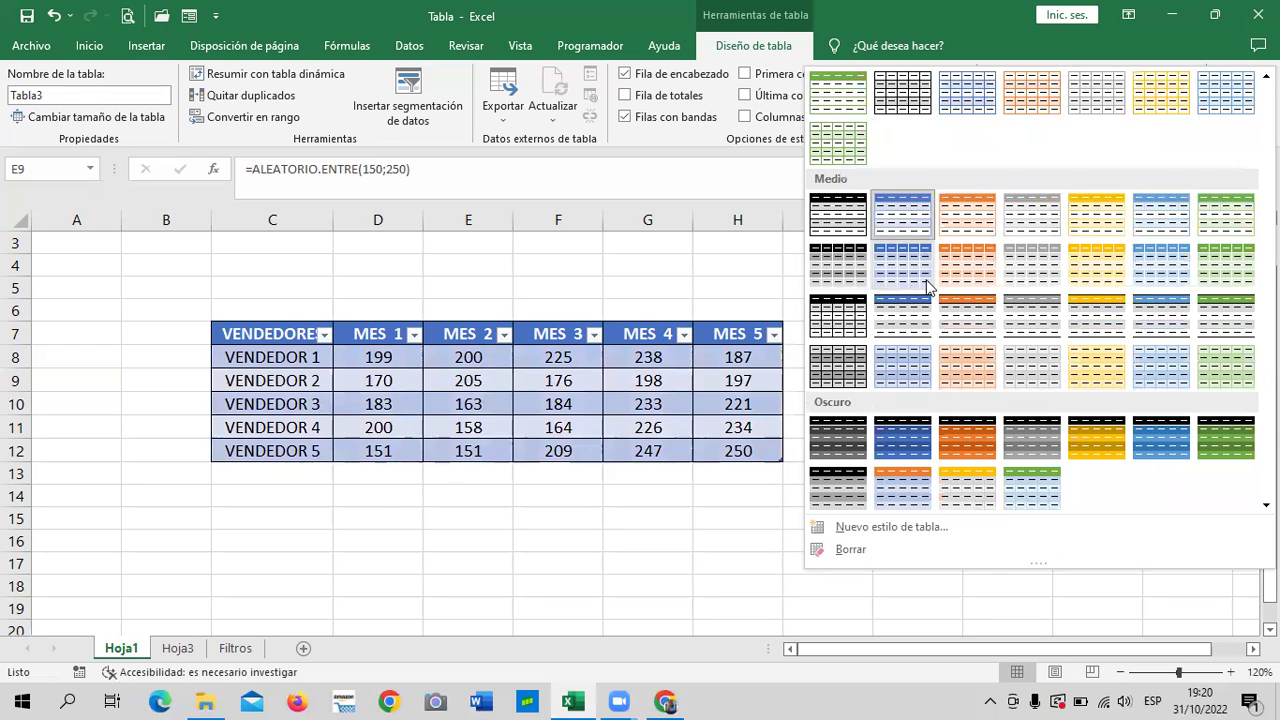
{"action": "scroll", "coordinate": [926, 287], "scroll_direction": "up", "scroll_amount": 2}
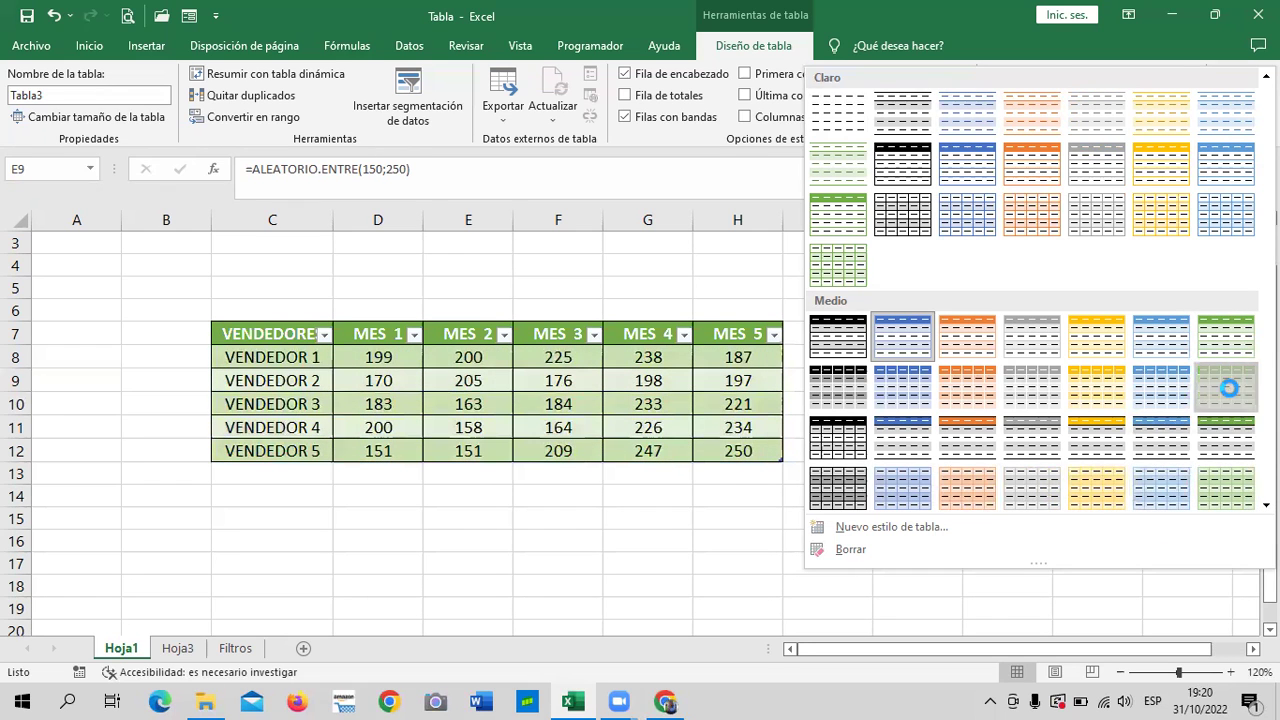
{"action": "left_click", "coordinate": [1229, 386]}
{"action": "left_click", "coordinate": [831, 457]}
{"action": "left_click", "coordinate": [738, 410]}
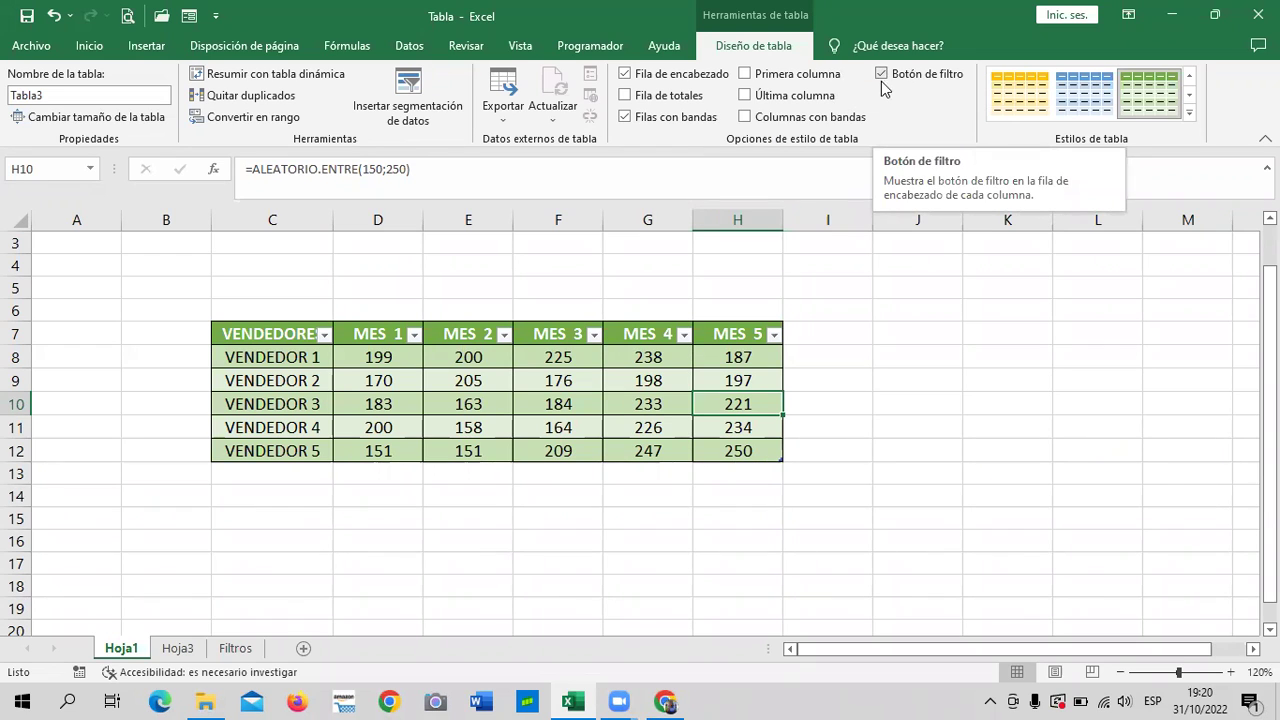
Step: Uncheck Botón de filtro and check that the header cells no longer show arrows
{"action": "left_click", "coordinate": [883, 78]}
{"action": "left_click", "coordinate": [1010, 472]}
{"action": "left_click", "coordinate": [695, 401]}
{"action": "left_click", "coordinate": [745, 357]}
{"action": "left_click", "coordinate": [397, 366]}
{"action": "left_click", "coordinate": [568, 334]}
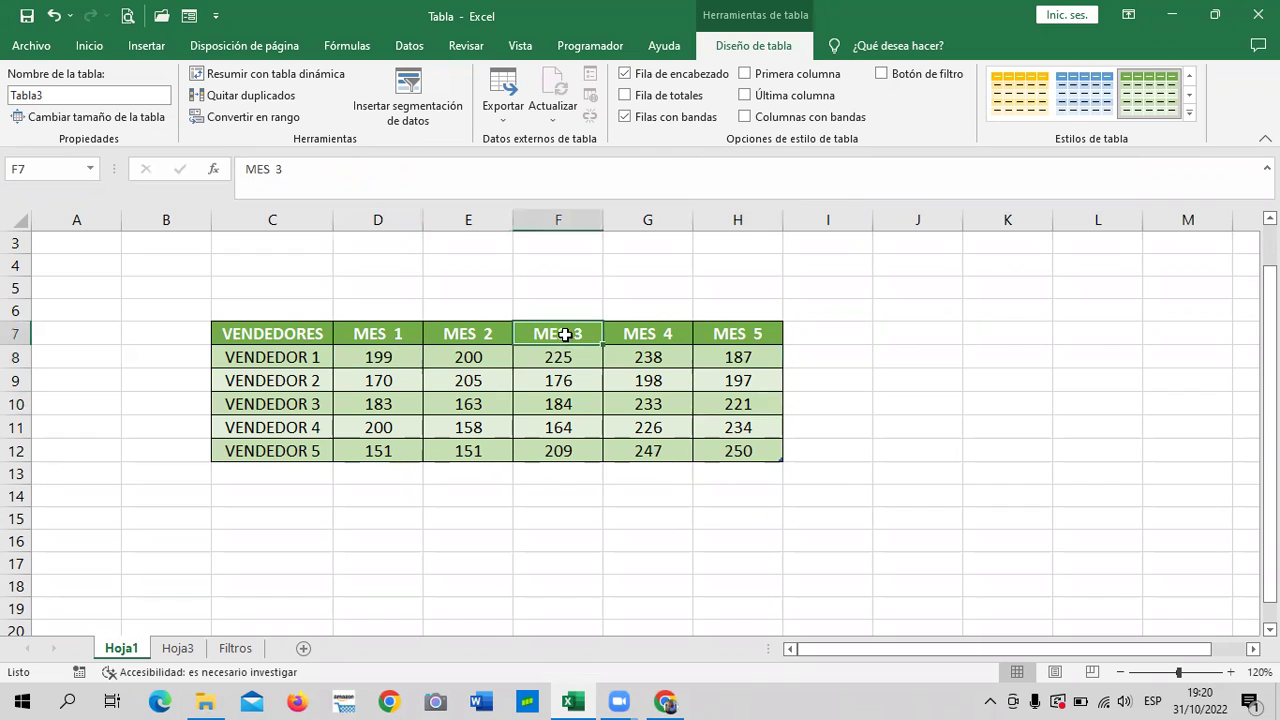
{"action": "left_click", "coordinate": [740, 336]}
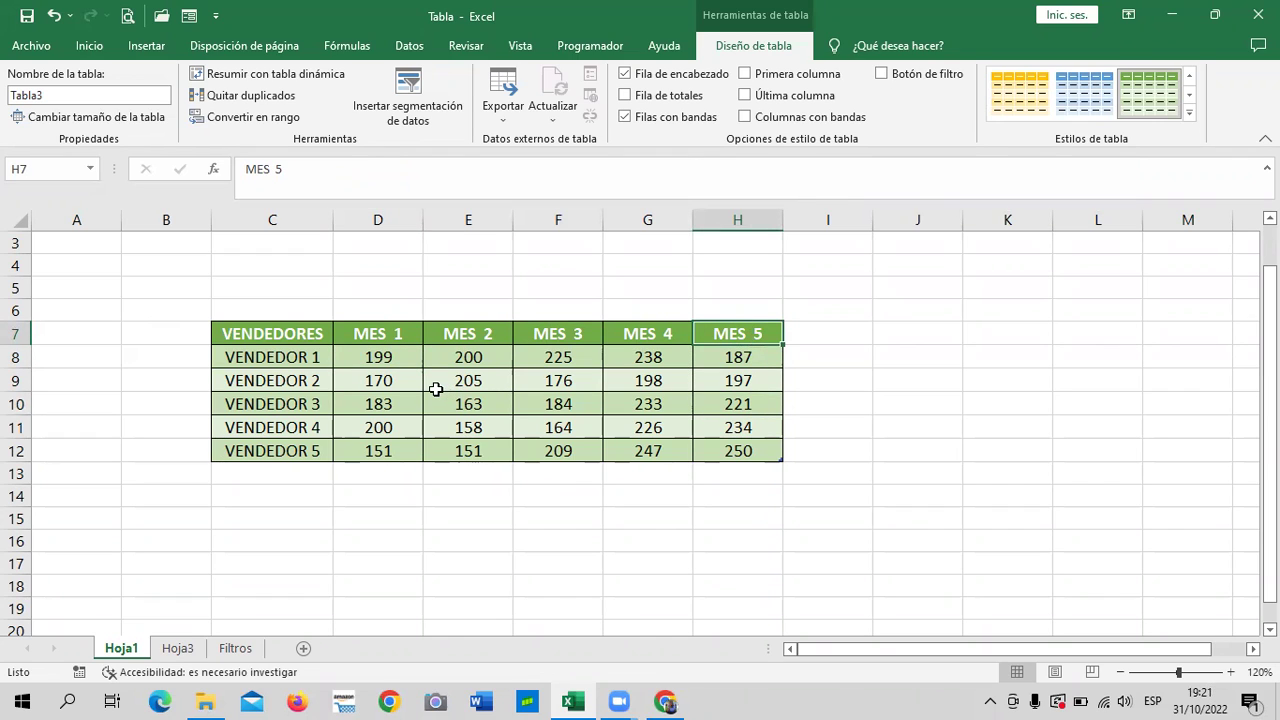
Step: Review the table without filter buttons by selecting cells inside and outside it
{"action": "left_click", "coordinate": [885, 427]}
{"action": "left_click", "coordinate": [558, 378]}
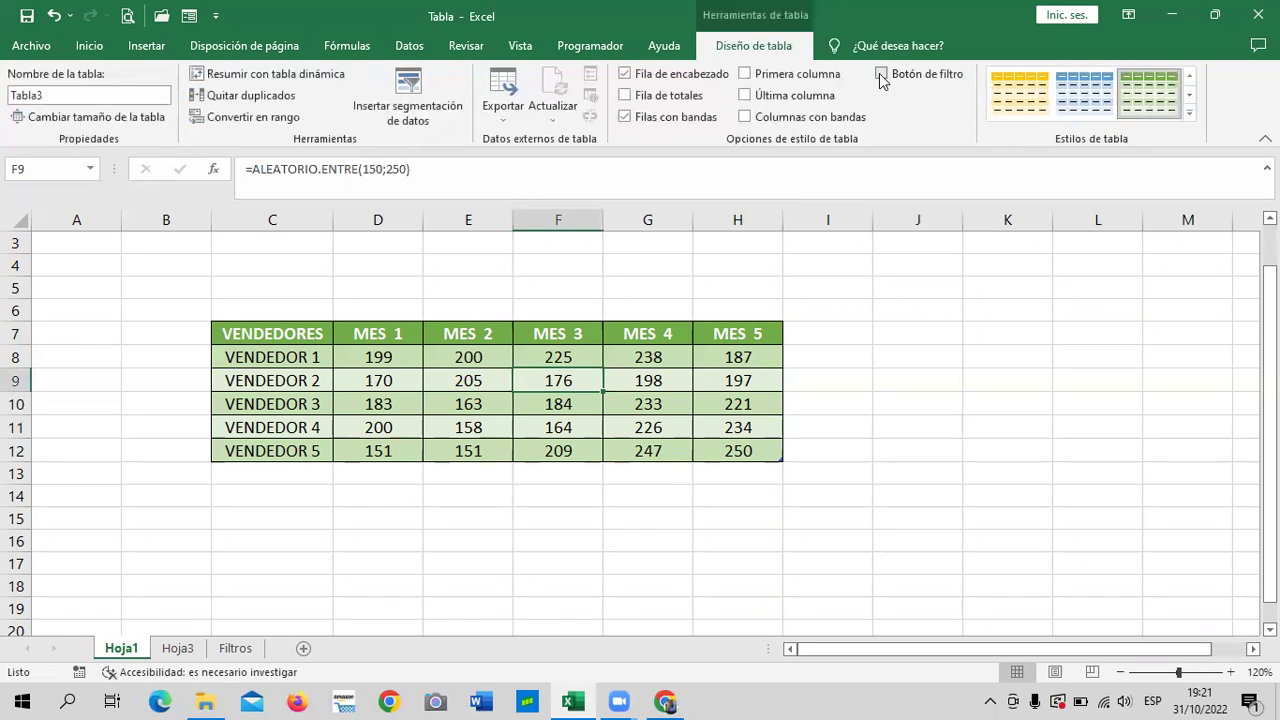
{"action": "left_click", "coordinate": [936, 404]}
{"action": "left_click", "coordinate": [608, 491]}
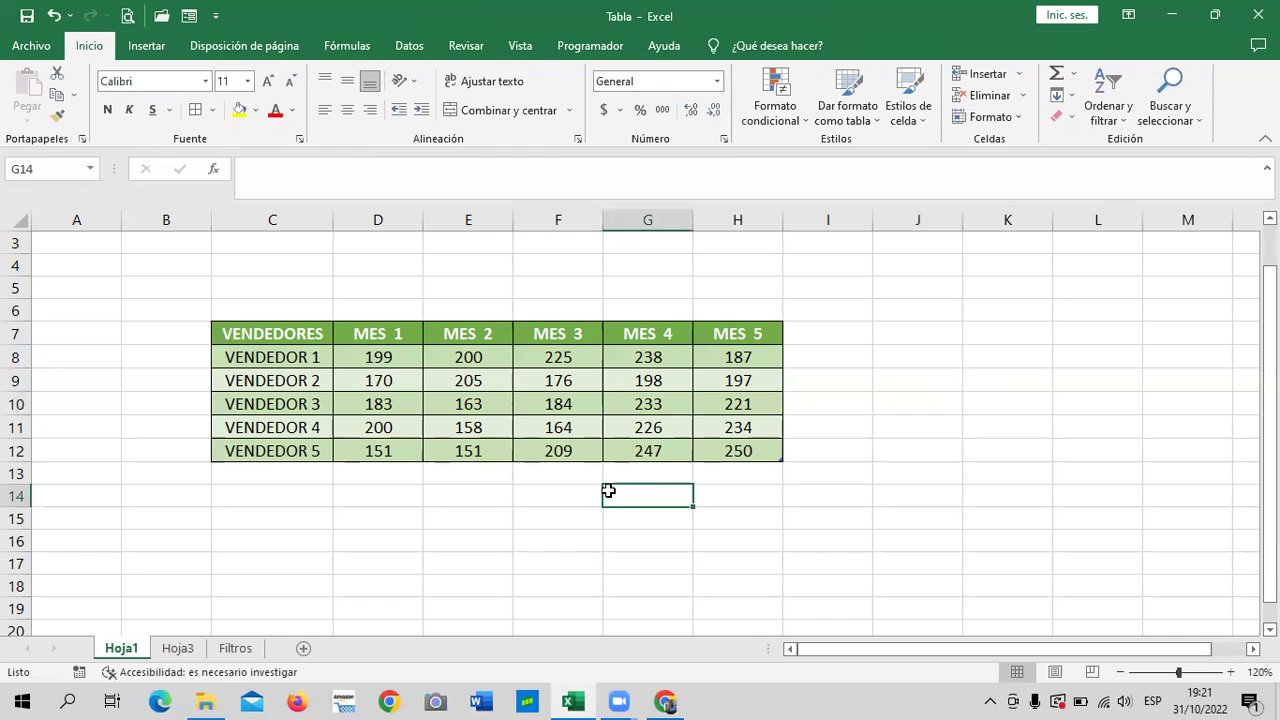
{"action": "left_click", "coordinate": [1020, 457]}
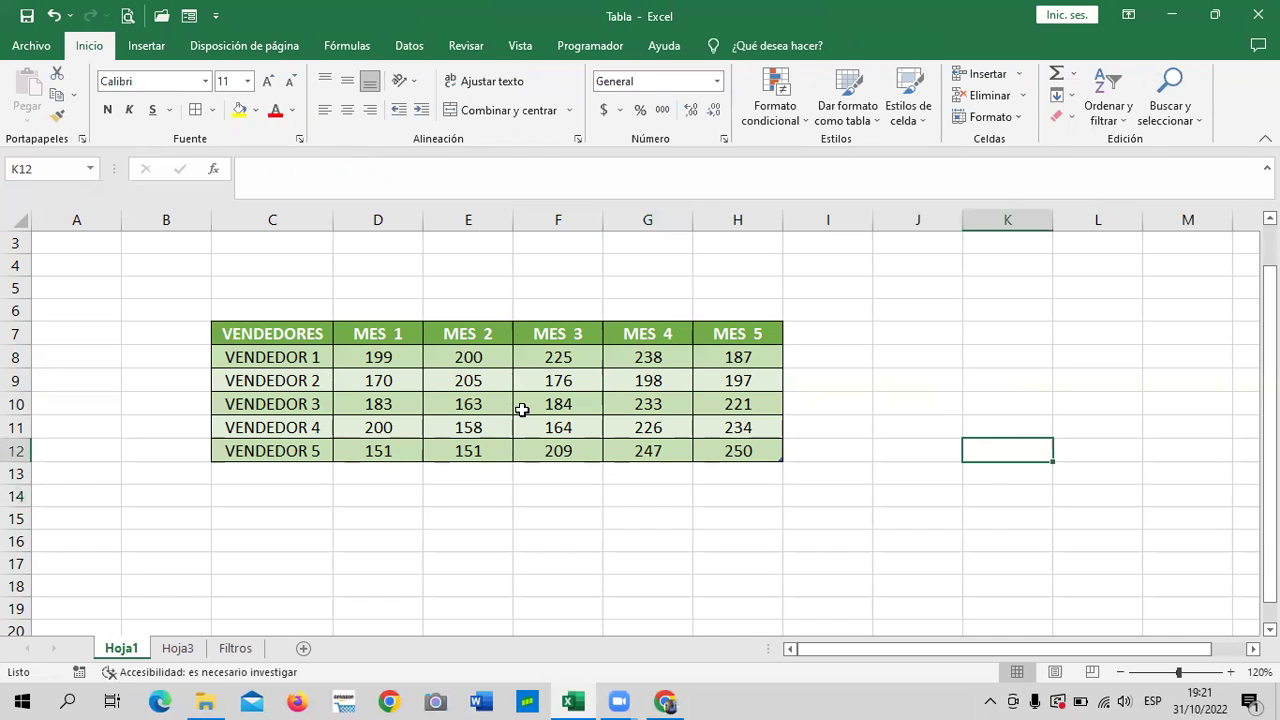
{"action": "left_click", "coordinate": [520, 406]}
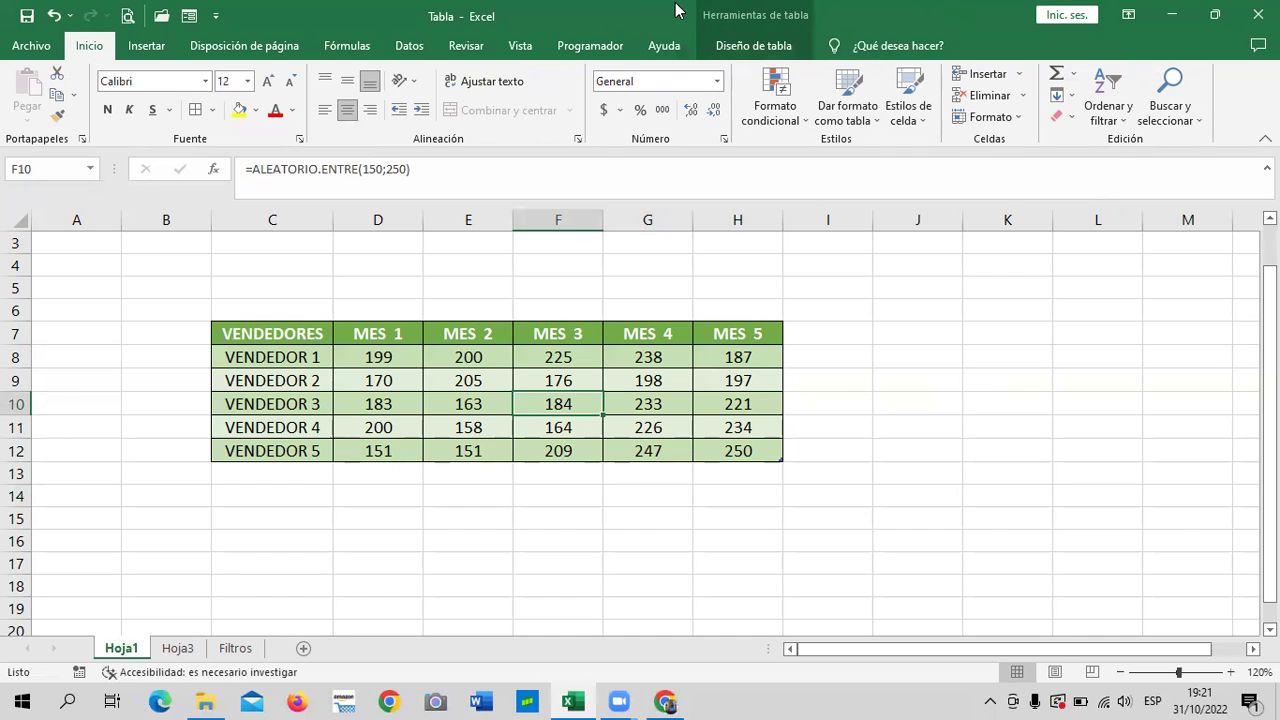
{"action": "left_click", "coordinate": [1010, 451]}
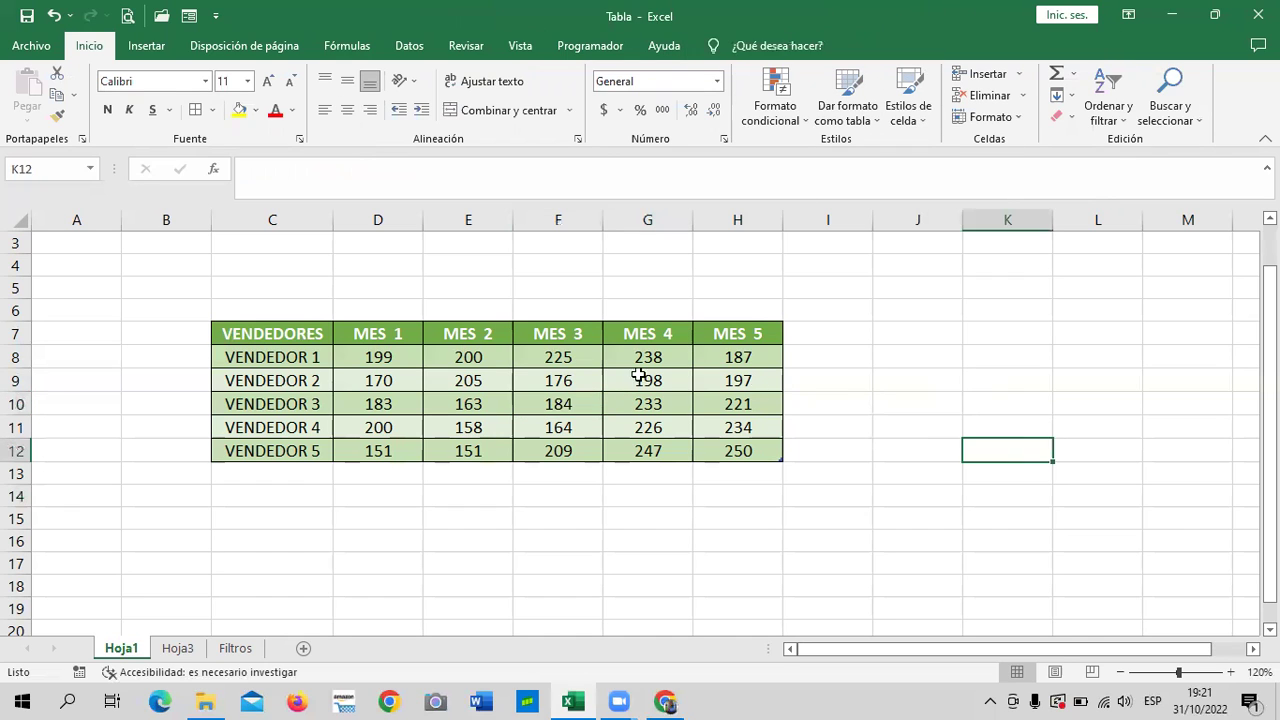
{"action": "left_click", "coordinate": [402, 381]}
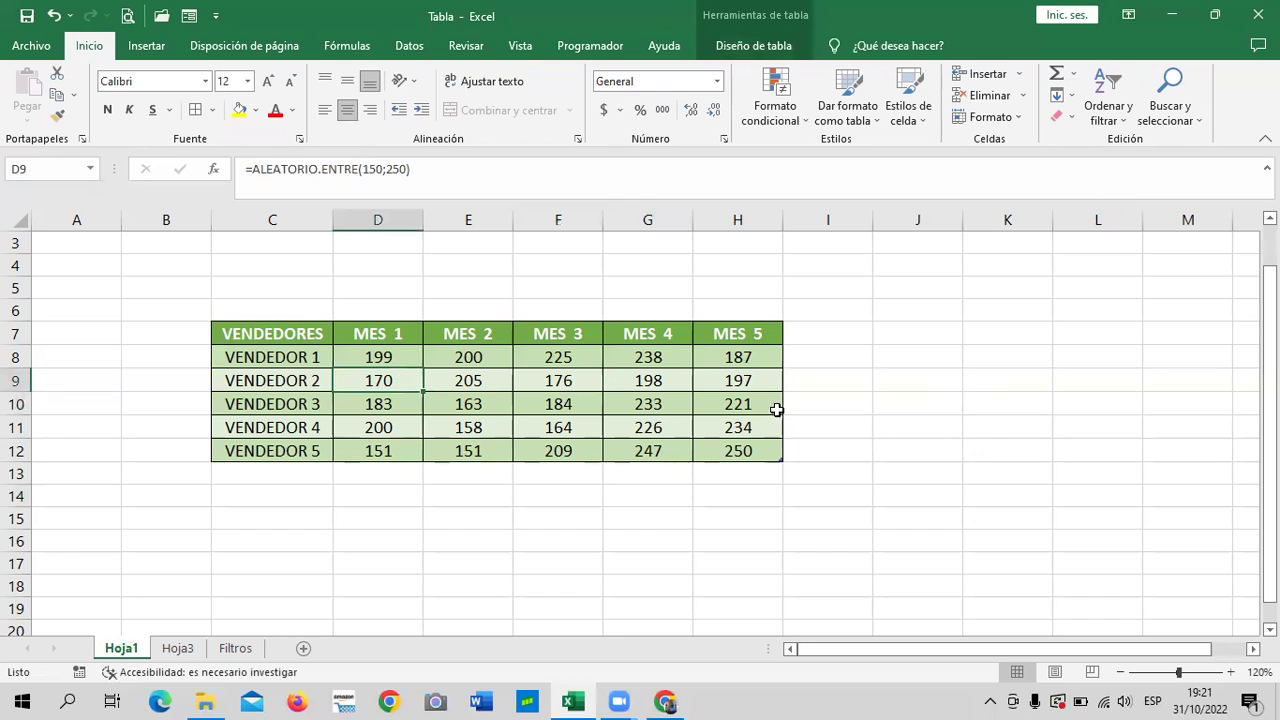
{"action": "left_click", "coordinate": [648, 422]}
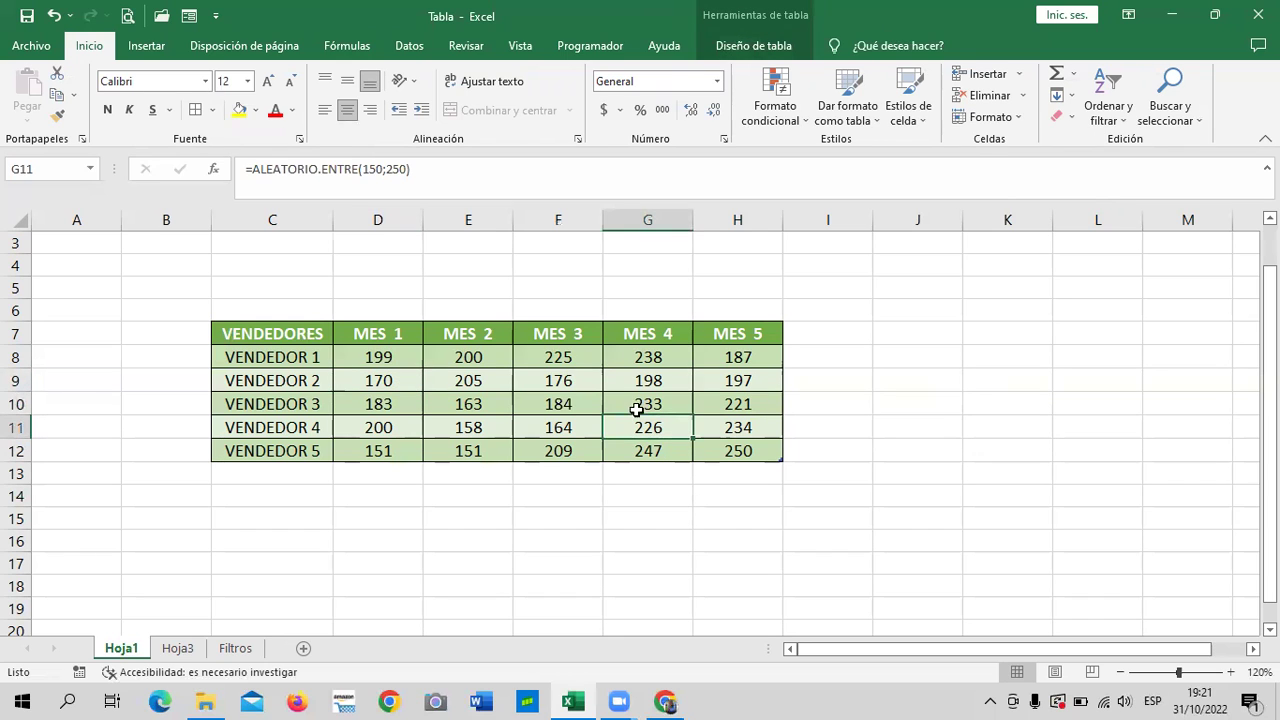
{"action": "left_click", "coordinate": [908, 393]}
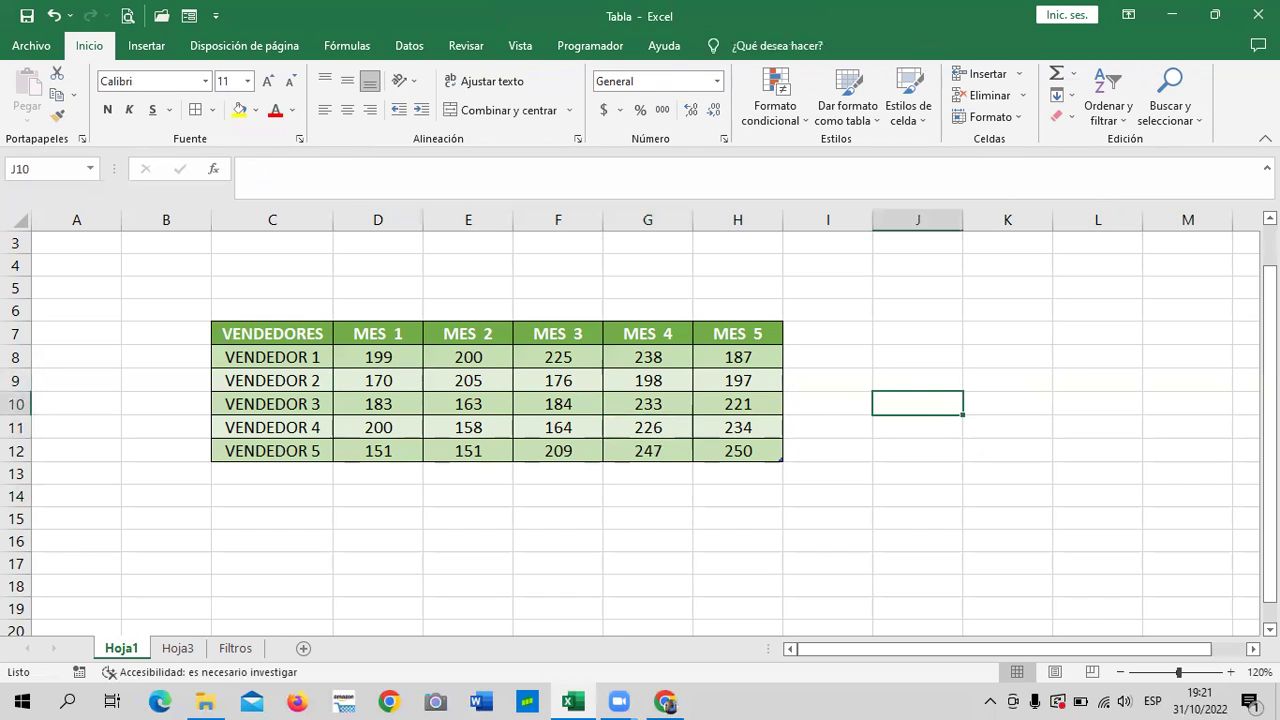
{"action": "left_click", "coordinate": [541, 348]}
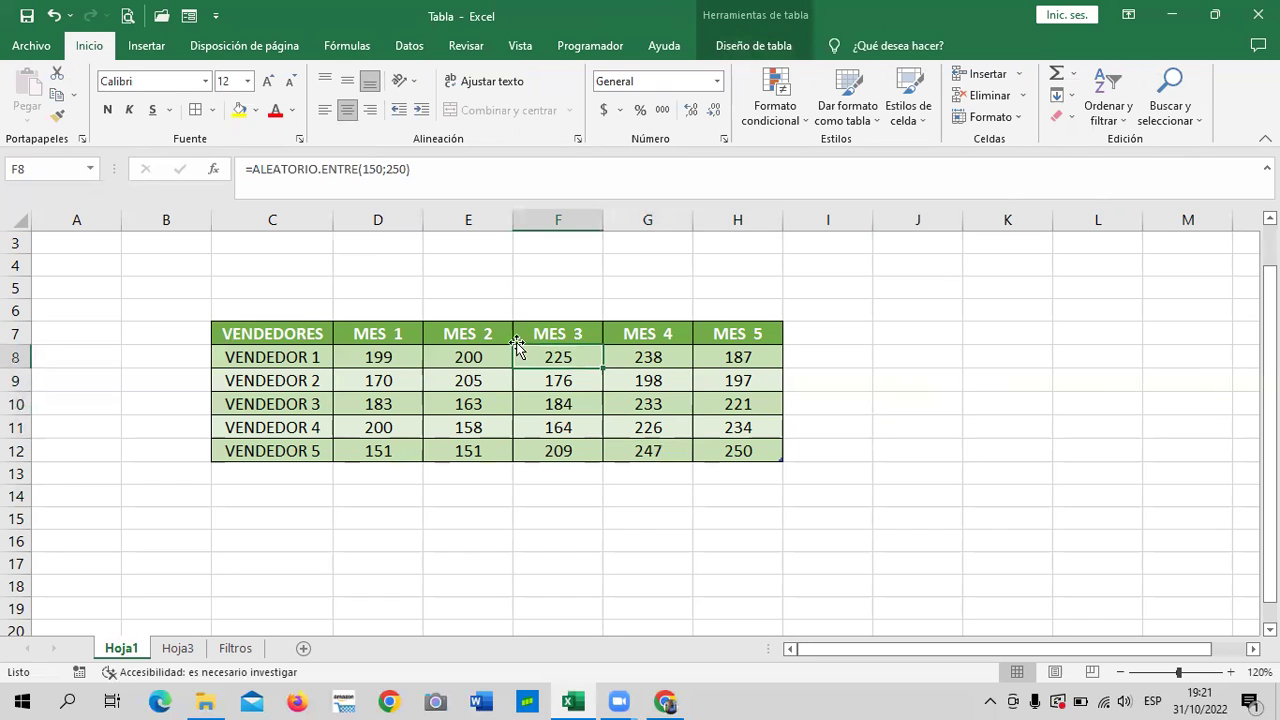
{"action": "left_click", "coordinate": [371, 378]}
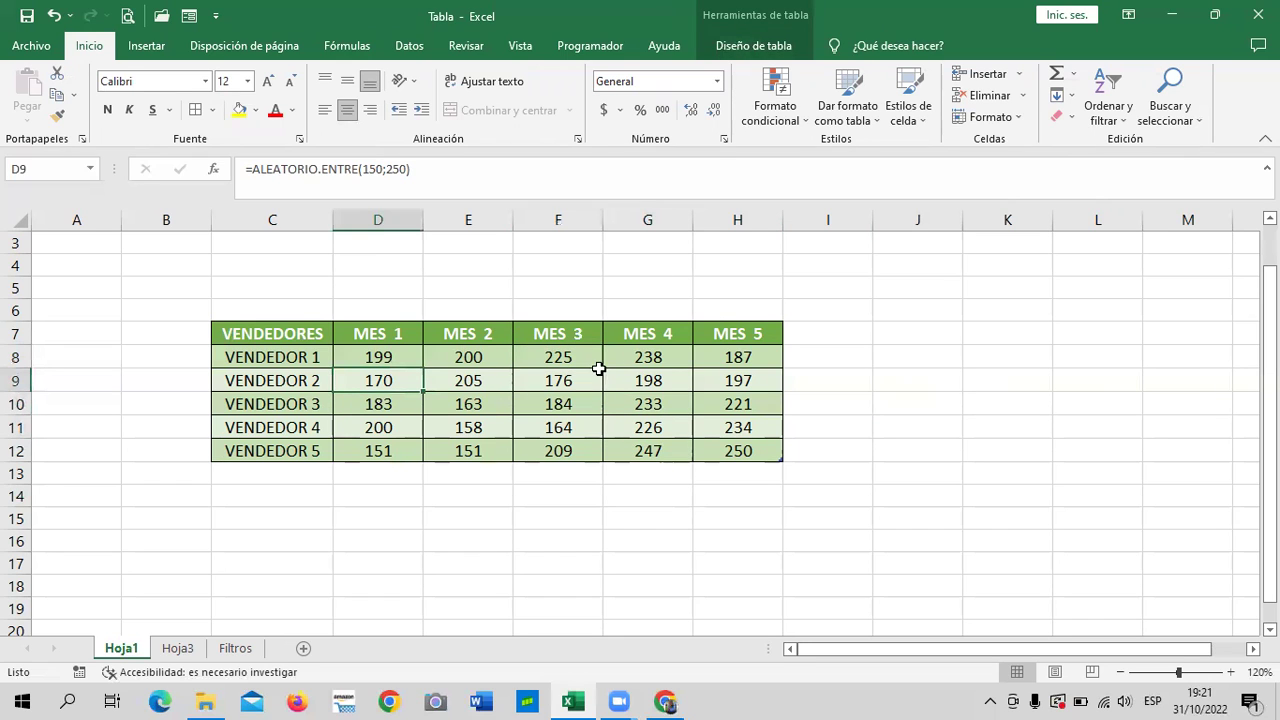
{"action": "left_click", "coordinate": [768, 46]}
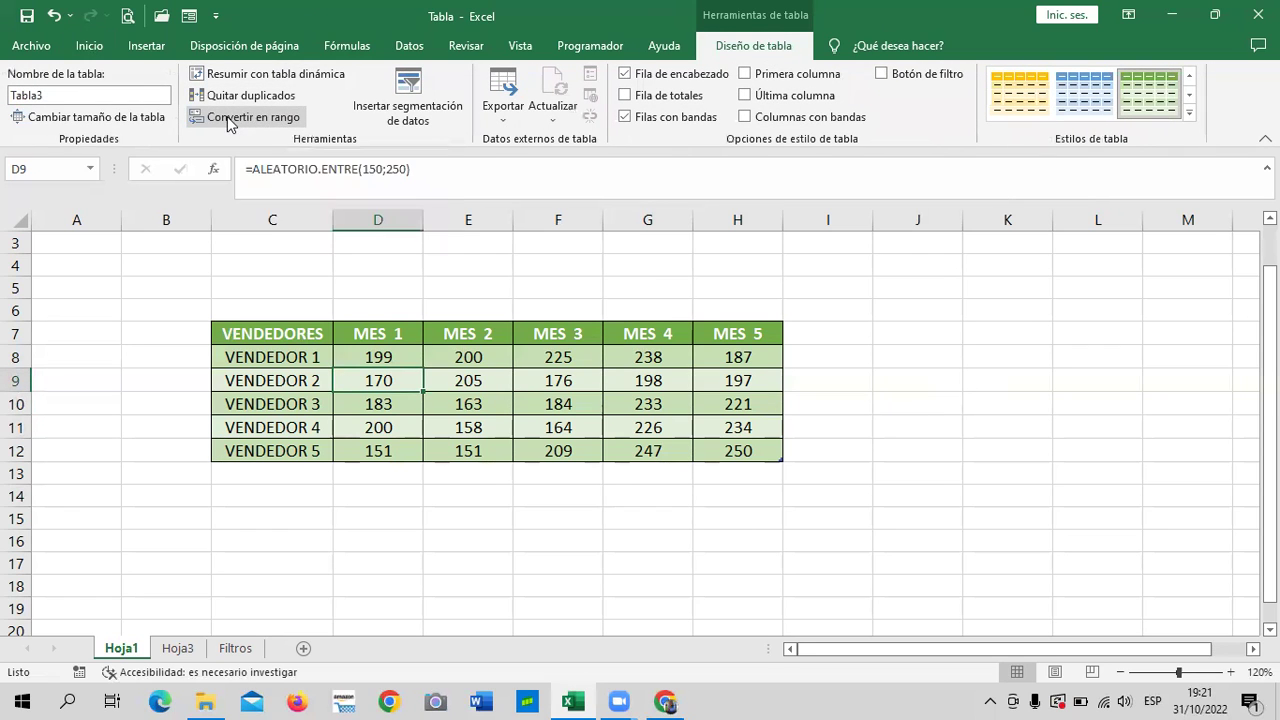
Step: Convert Tabla3 to a normal range with Convertir en rango, confirming with Sí
{"action": "left_click", "coordinate": [678, 405]}
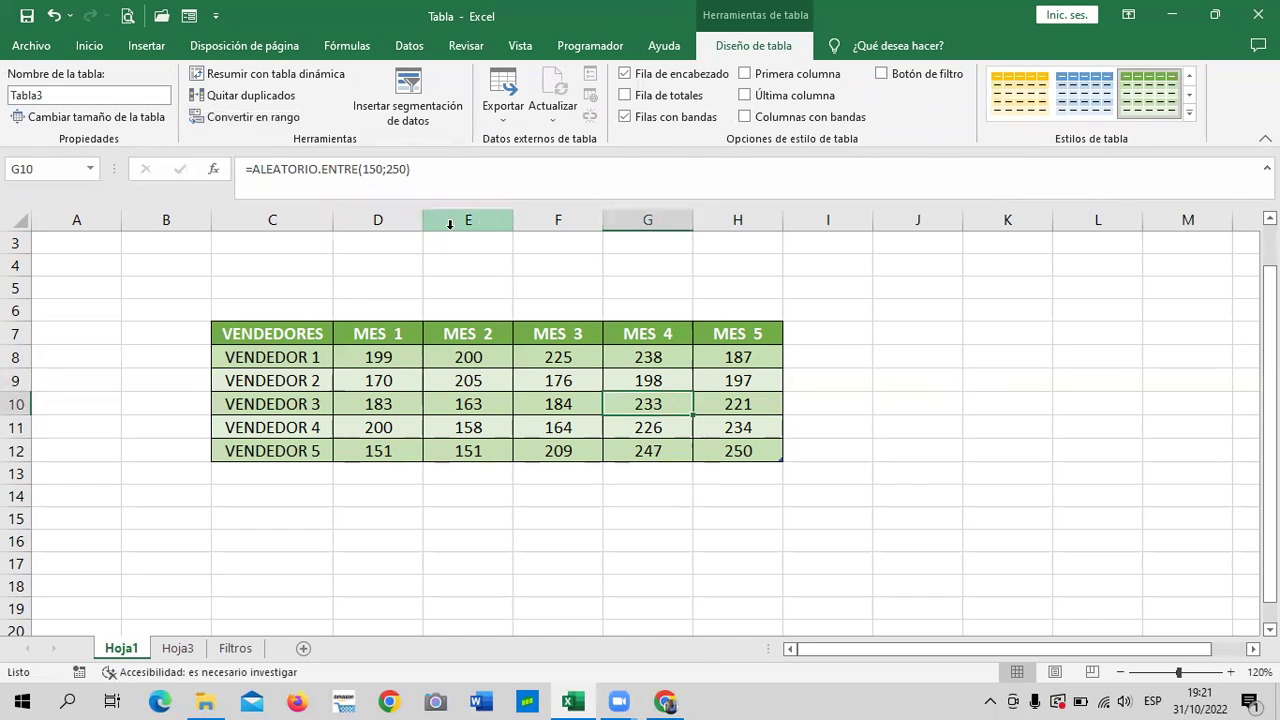
{"action": "left_click", "coordinate": [224, 121]}
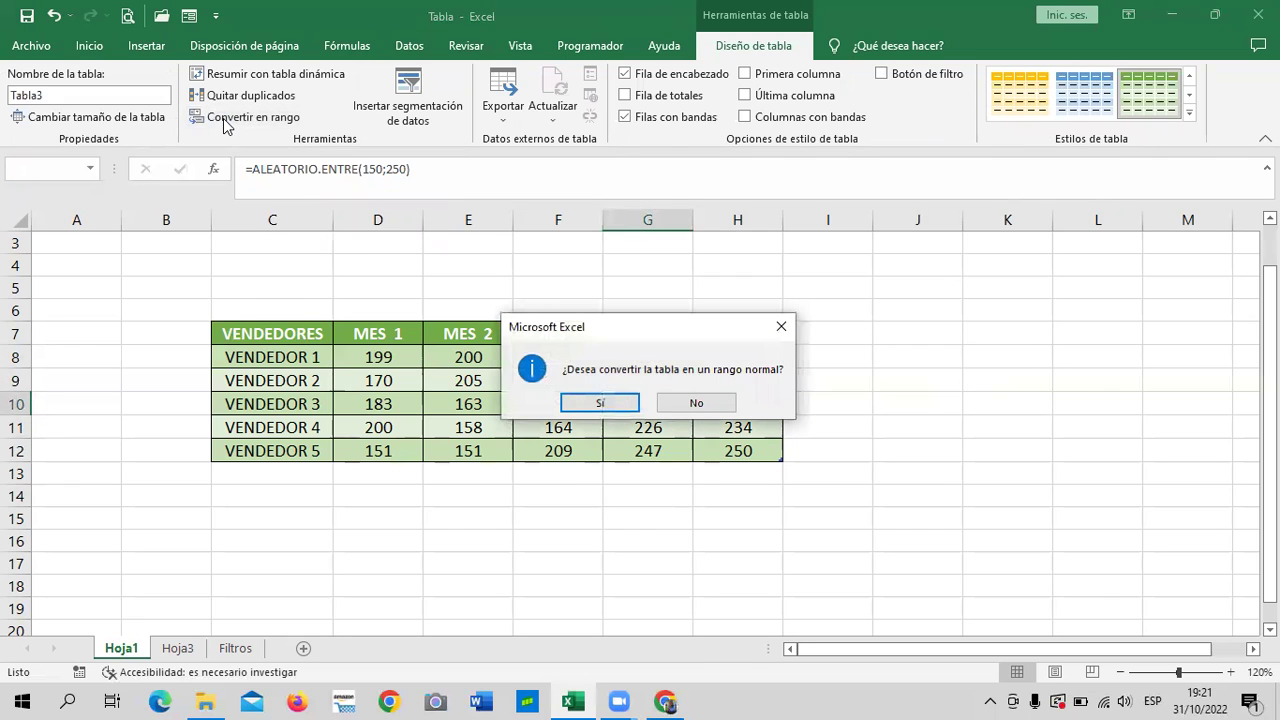
{"action": "left_click", "coordinate": [621, 403]}
{"action": "left_click", "coordinate": [937, 400]}
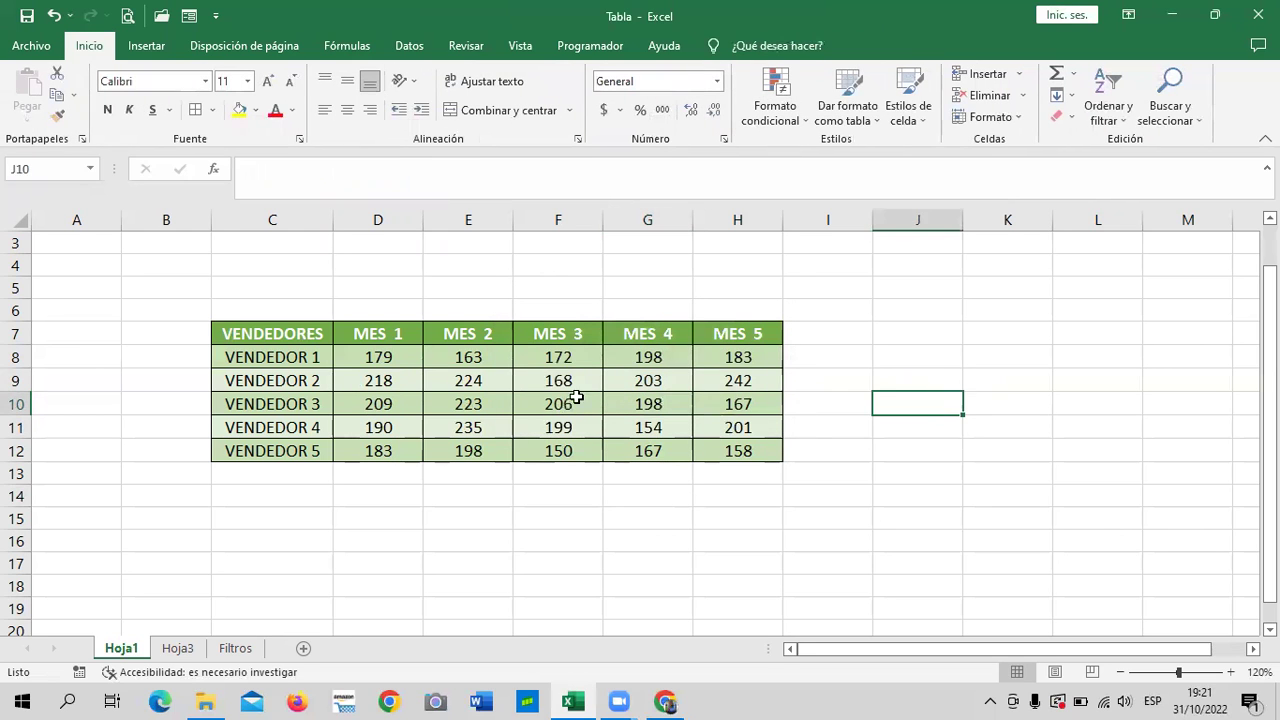
Step: Inspect the converted green range's value cells and its VENDEDORES and MES 1 headers
{"action": "left_click", "coordinate": [490, 414]}
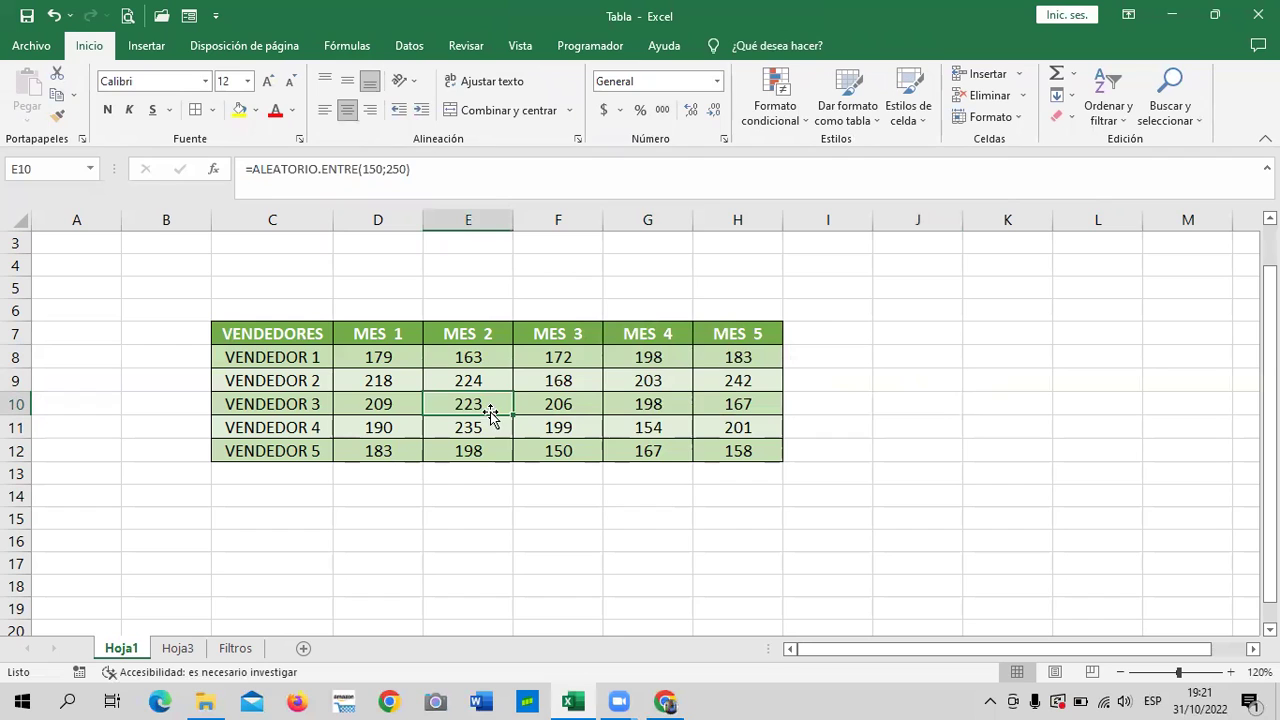
{"action": "left_click", "coordinate": [882, 398]}
{"action": "left_click", "coordinate": [580, 385]}
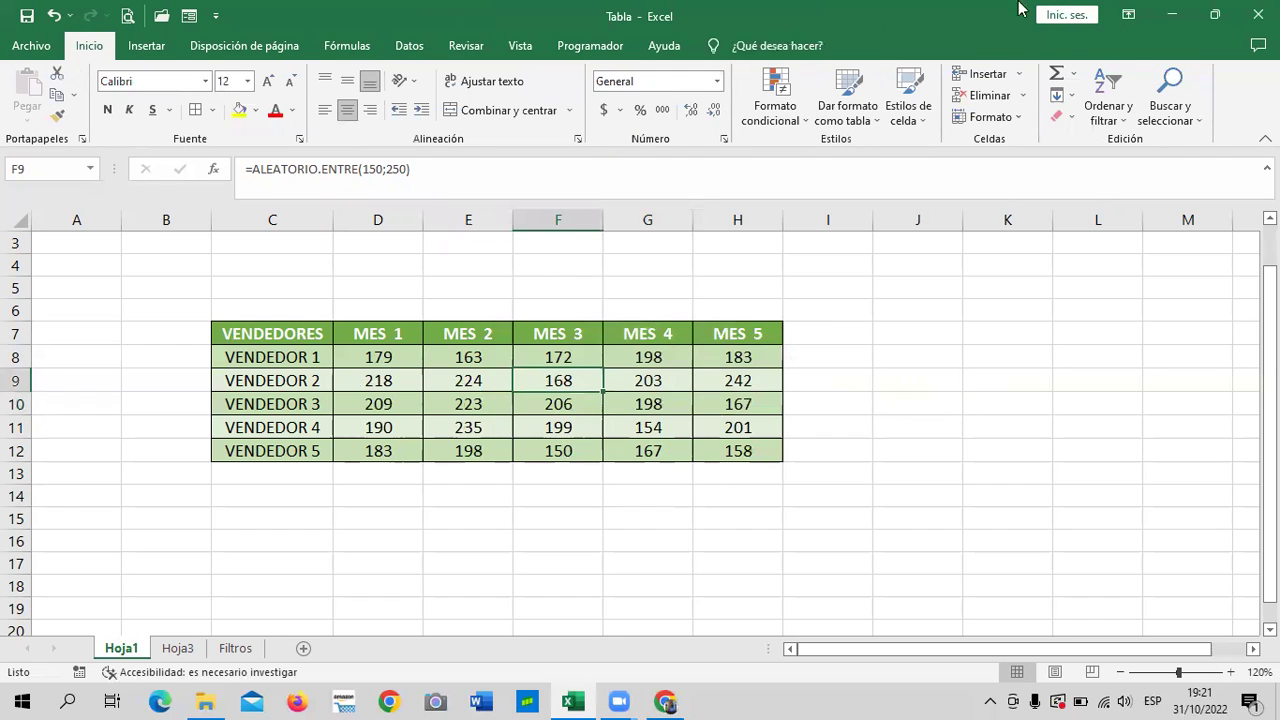
{"action": "left_click", "coordinate": [966, 374]}
{"action": "left_click", "coordinate": [652, 382]}
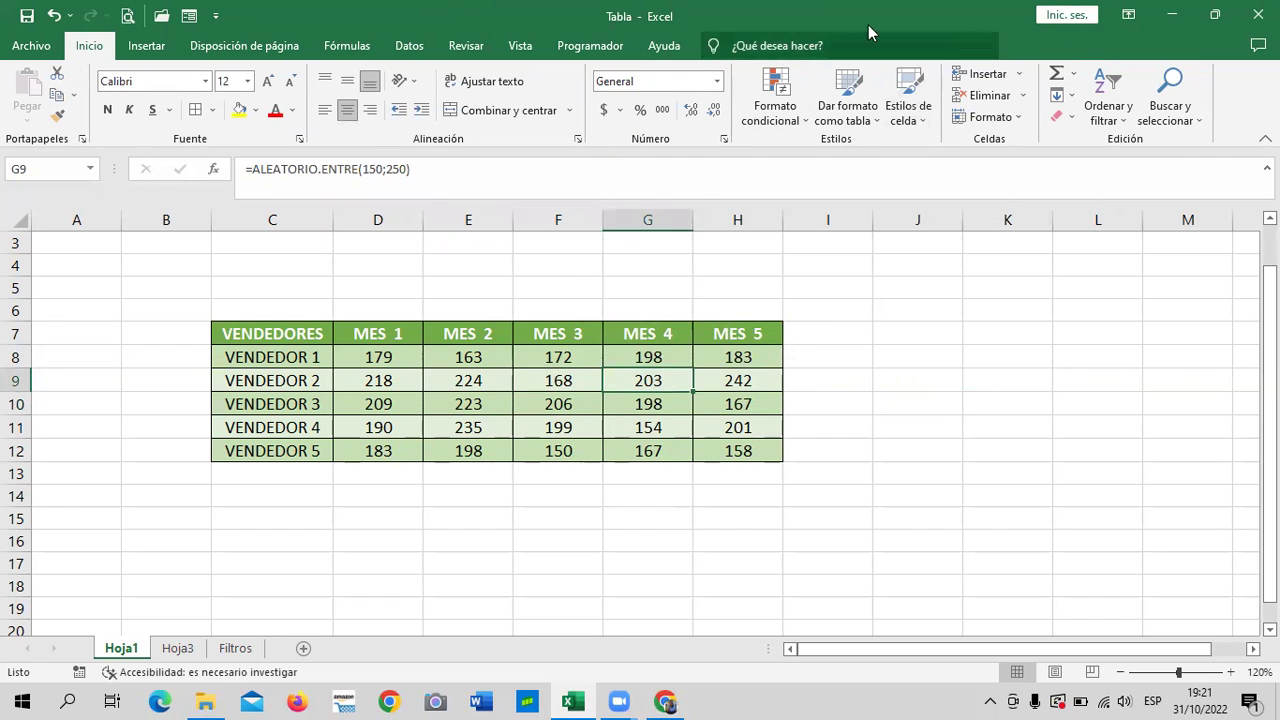
{"action": "left_click", "coordinate": [1010, 404]}
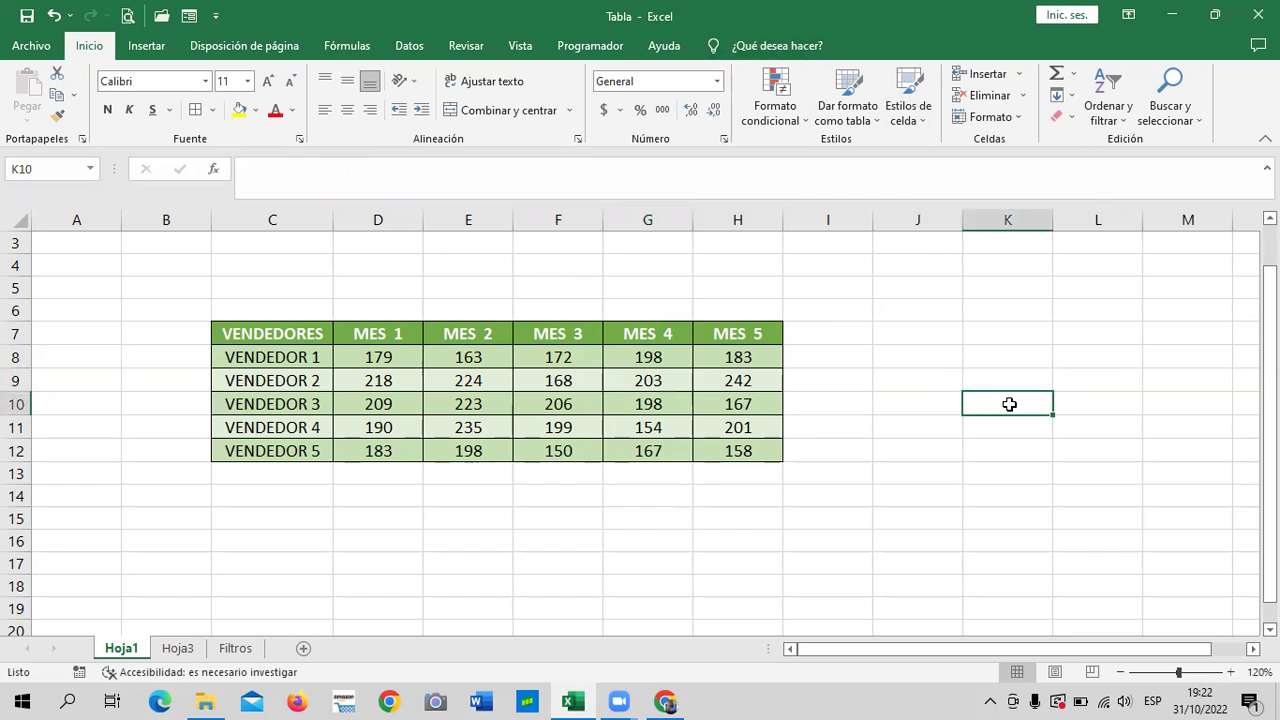
{"action": "left_click", "coordinate": [338, 378]}
{"action": "left_click", "coordinate": [574, 445]}
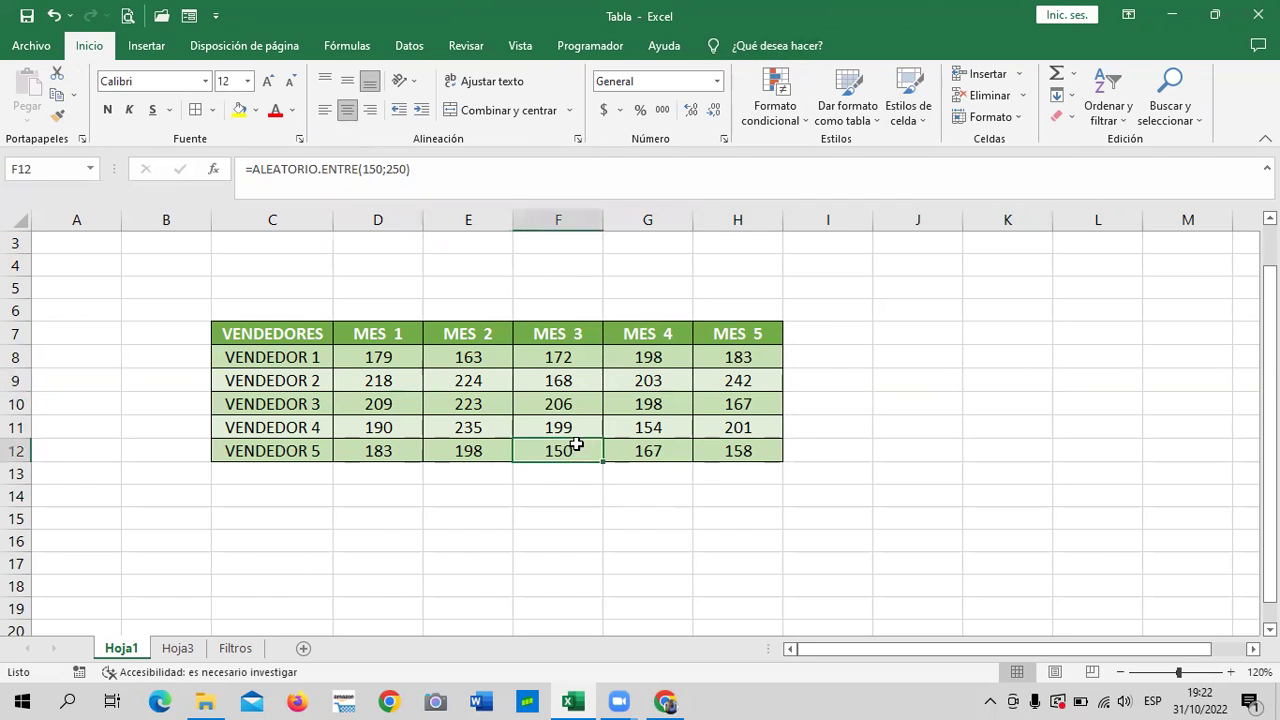
{"action": "left_click", "coordinate": [759, 452]}
{"action": "left_click", "coordinate": [935, 460]}
{"action": "left_click", "coordinate": [727, 356]}
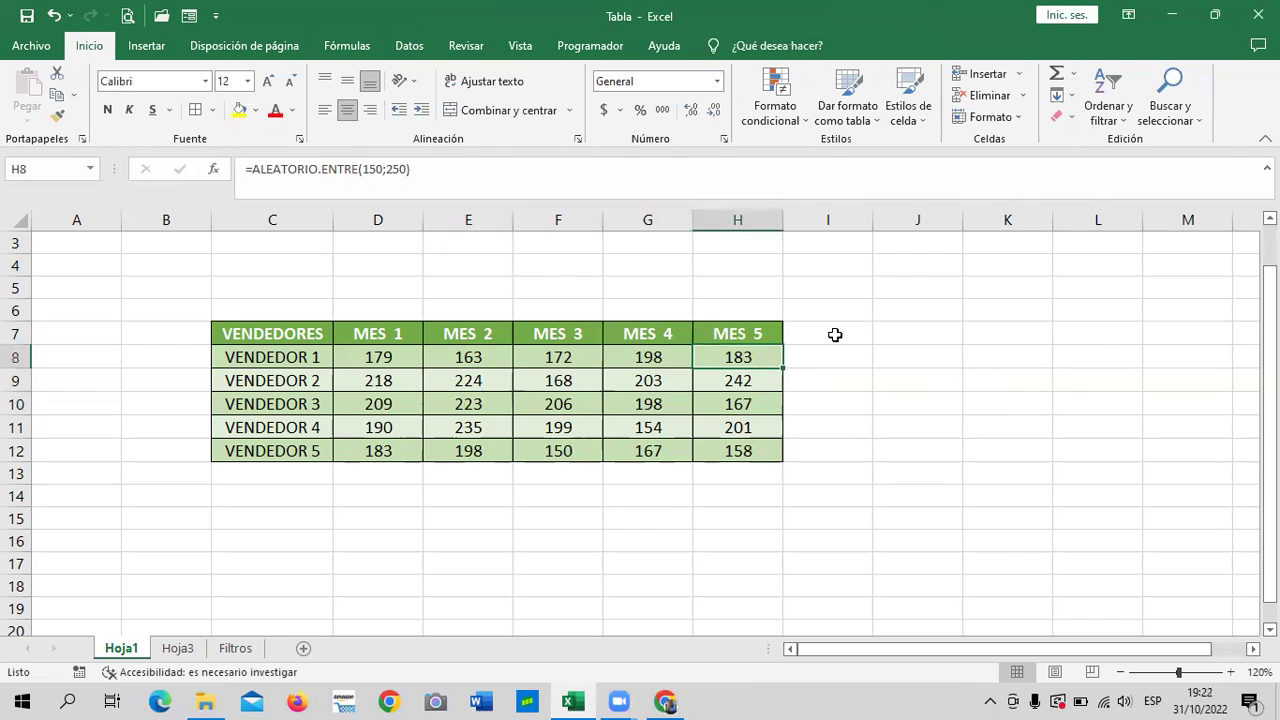
{"action": "left_click", "coordinate": [305, 333]}
{"action": "left_click", "coordinate": [398, 340]}
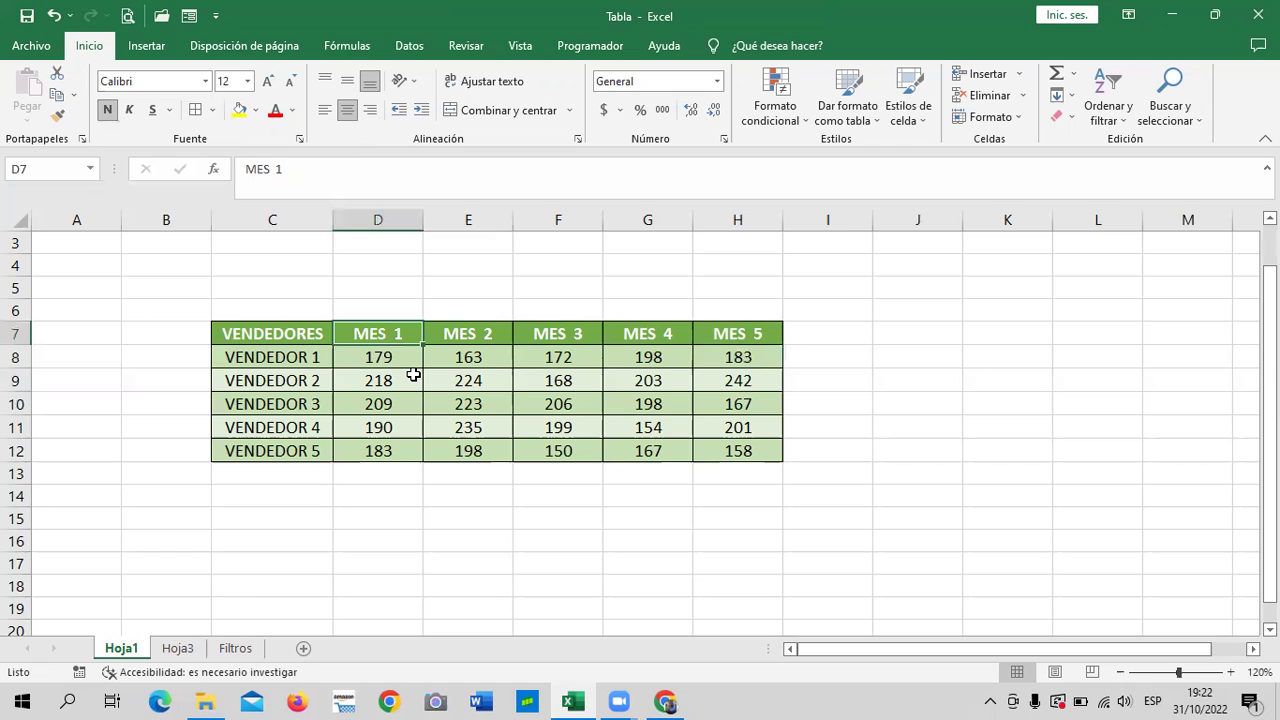
{"action": "left_click", "coordinate": [381, 404]}
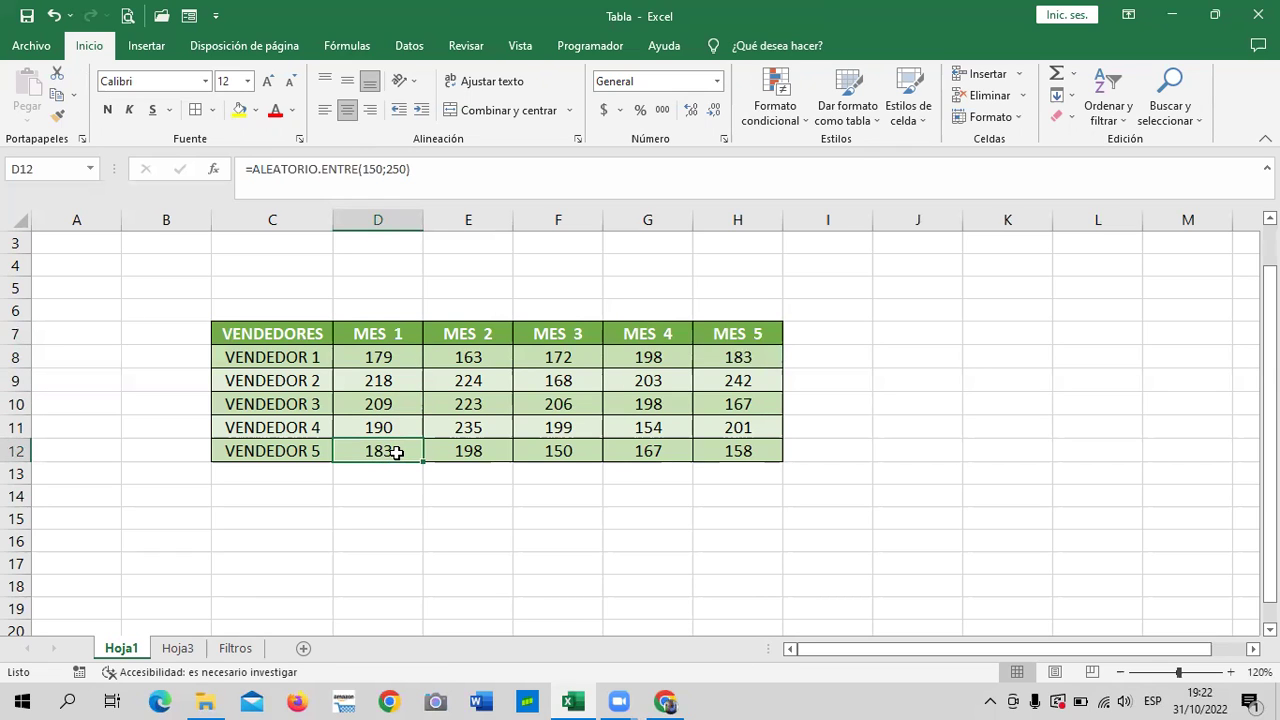
{"action": "left_click", "coordinate": [746, 448]}
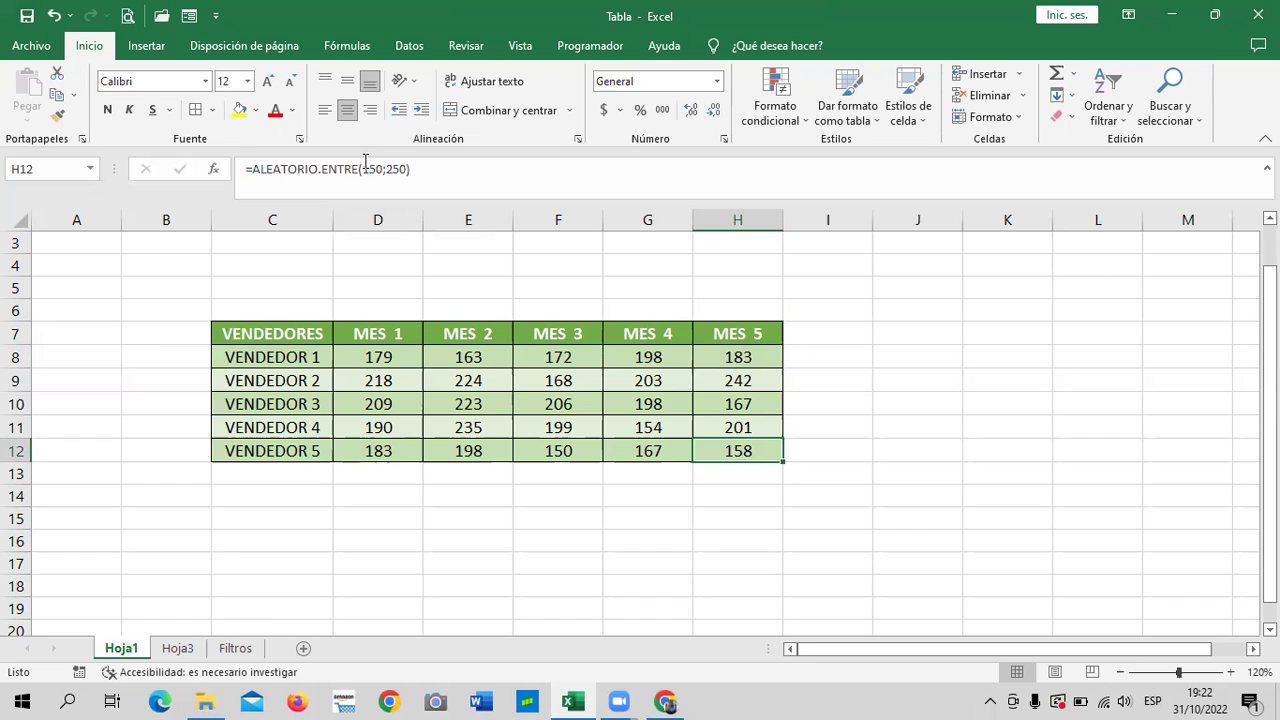
{"action": "left_click", "coordinate": [895, 452]}
{"action": "left_click", "coordinate": [645, 402]}
{"action": "left_click", "coordinate": [378, 356]}
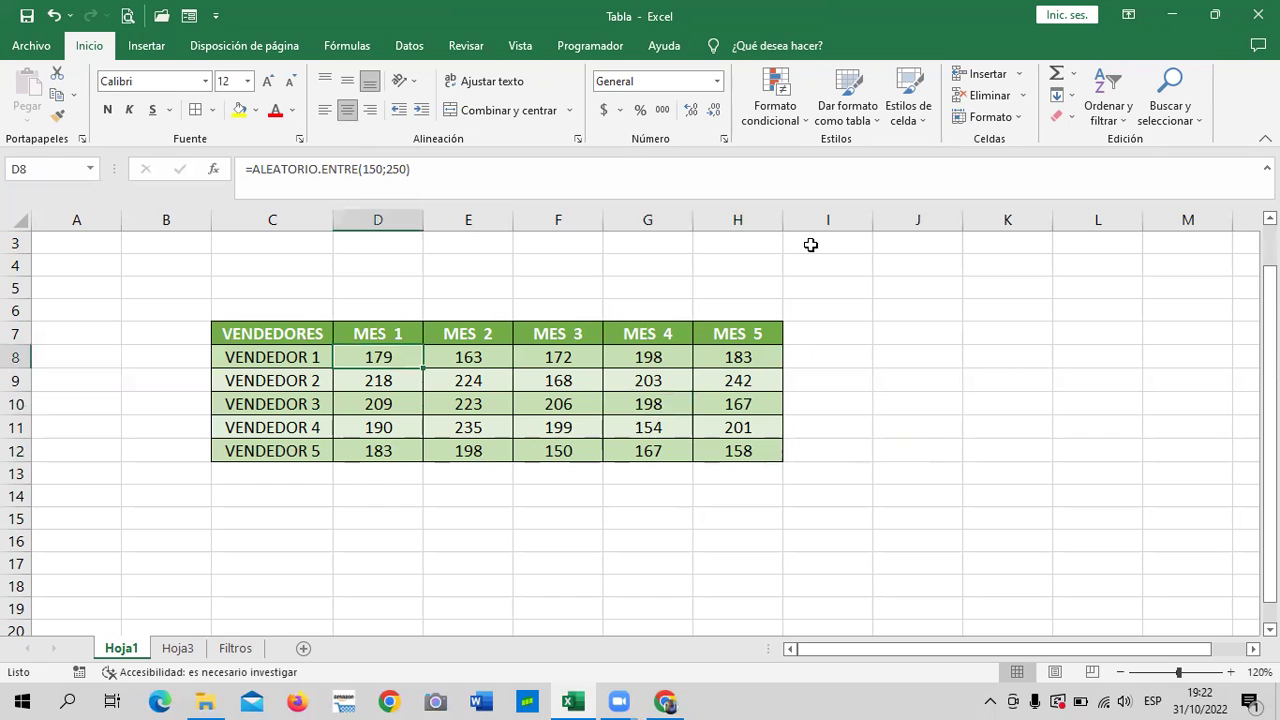
{"action": "left_click", "coordinate": [788, 330]}
{"action": "left_click", "coordinate": [380, 360]}
{"action": "left_click", "coordinate": [289, 448]}
{"action": "left_click", "coordinate": [448, 448]}
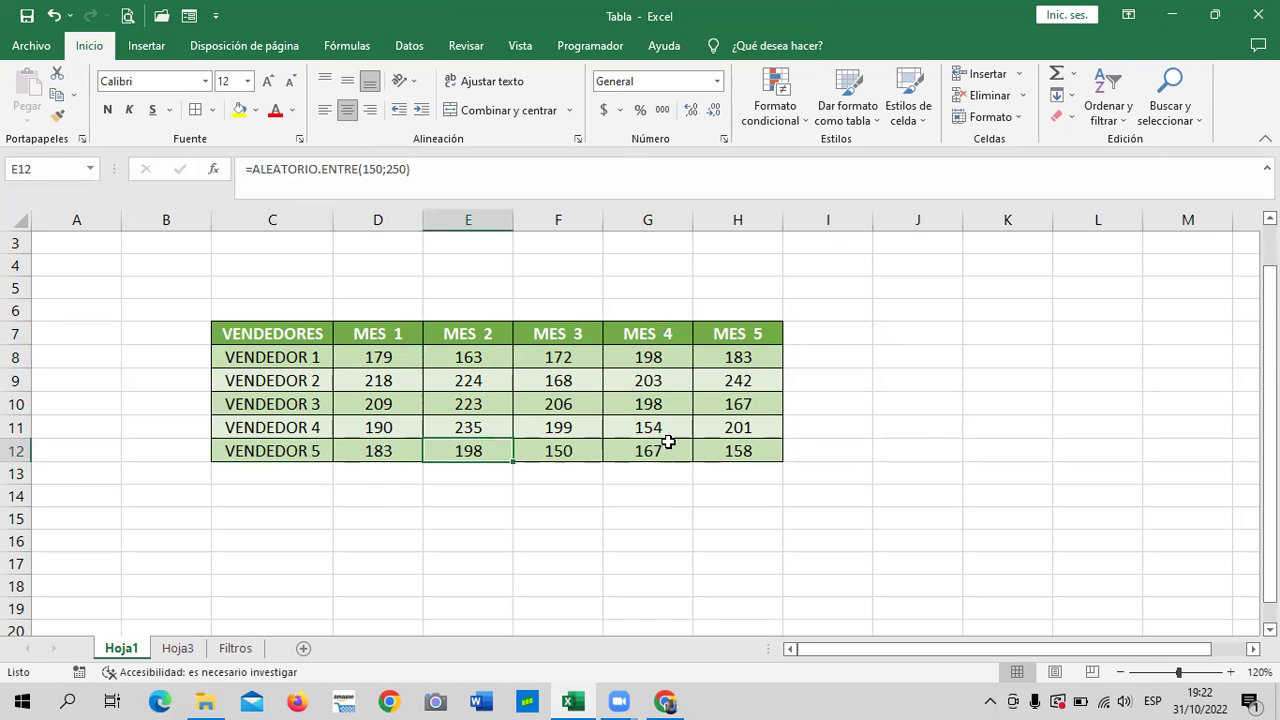
{"action": "left_click", "coordinate": [667, 449]}
{"action": "left_click", "coordinate": [766, 429]}
{"action": "left_click", "coordinate": [729, 346]}
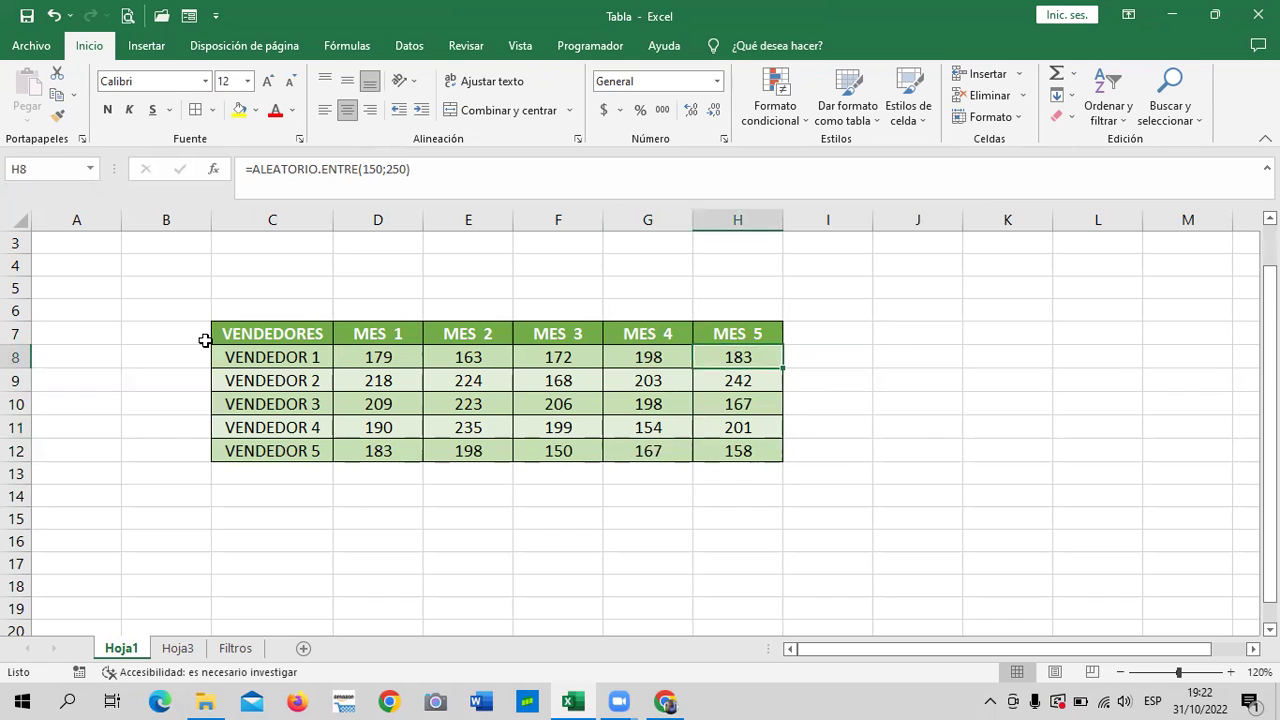
{"action": "left_click", "coordinate": [298, 336]}
{"action": "key", "text": "ctrl+n"}
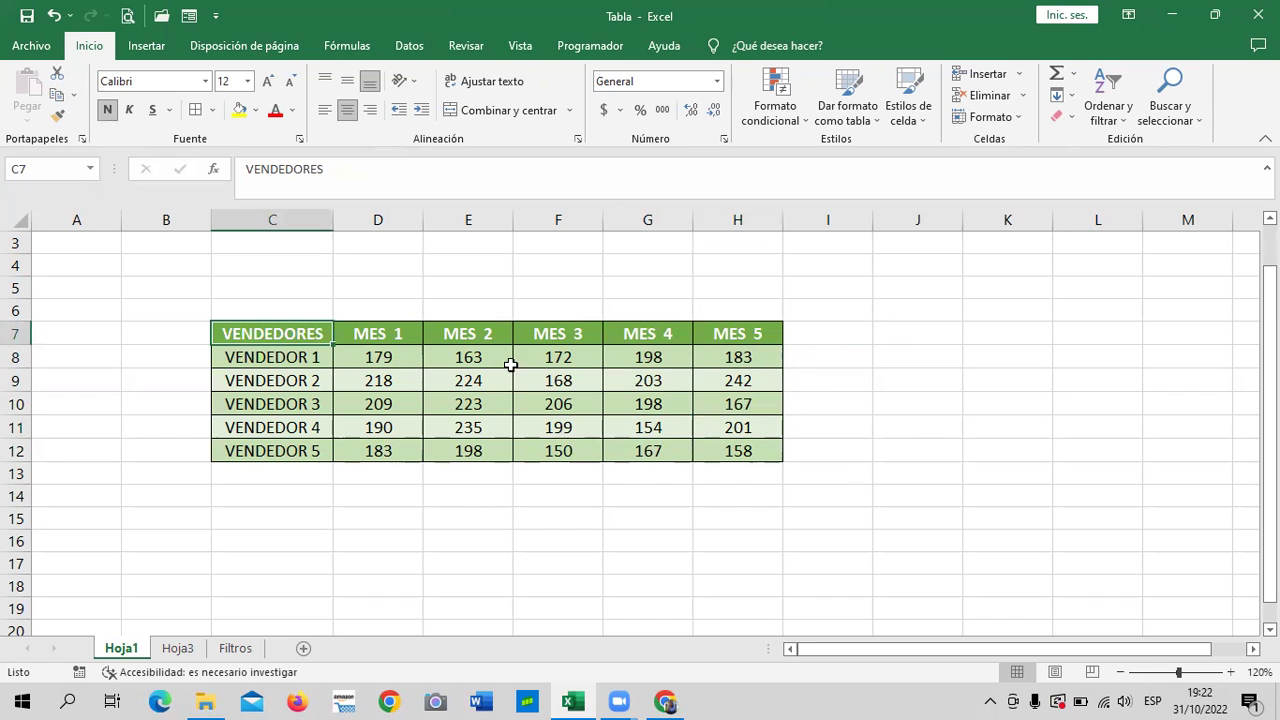
{"action": "left_click", "coordinate": [891, 376]}
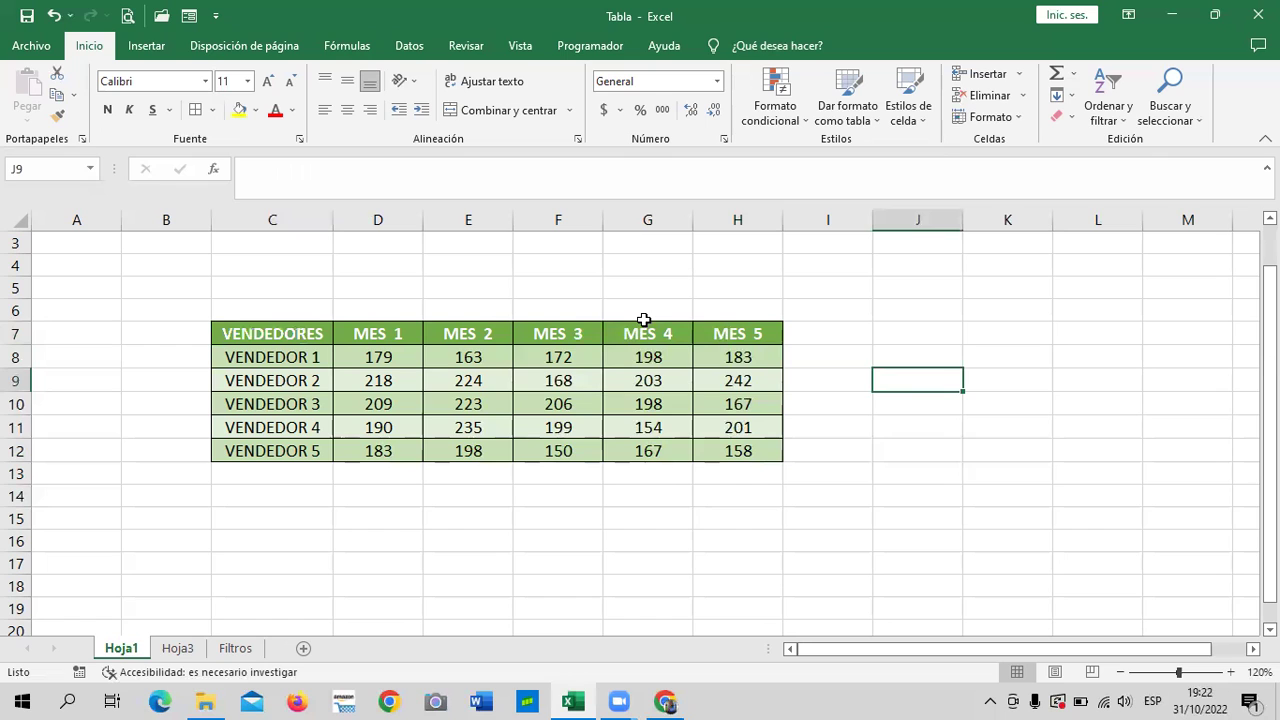
{"action": "left_click", "coordinate": [884, 474]}
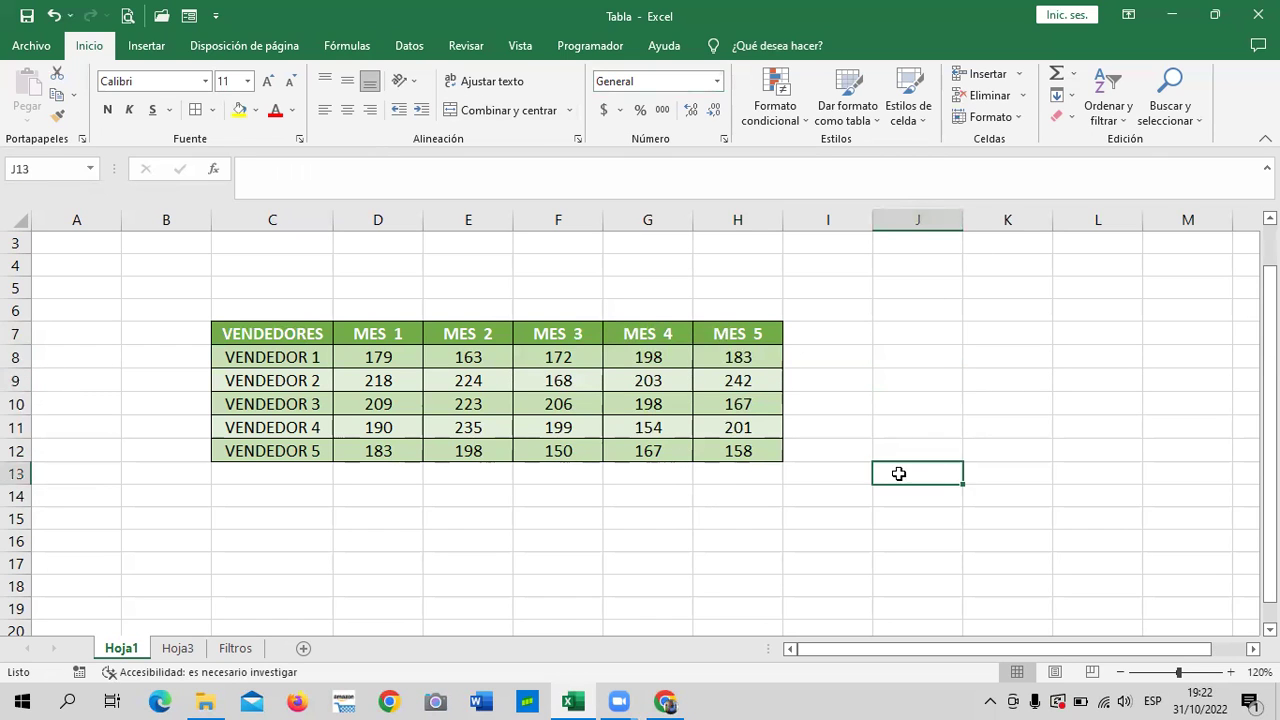
{"action": "left_click", "coordinate": [600, 410]}
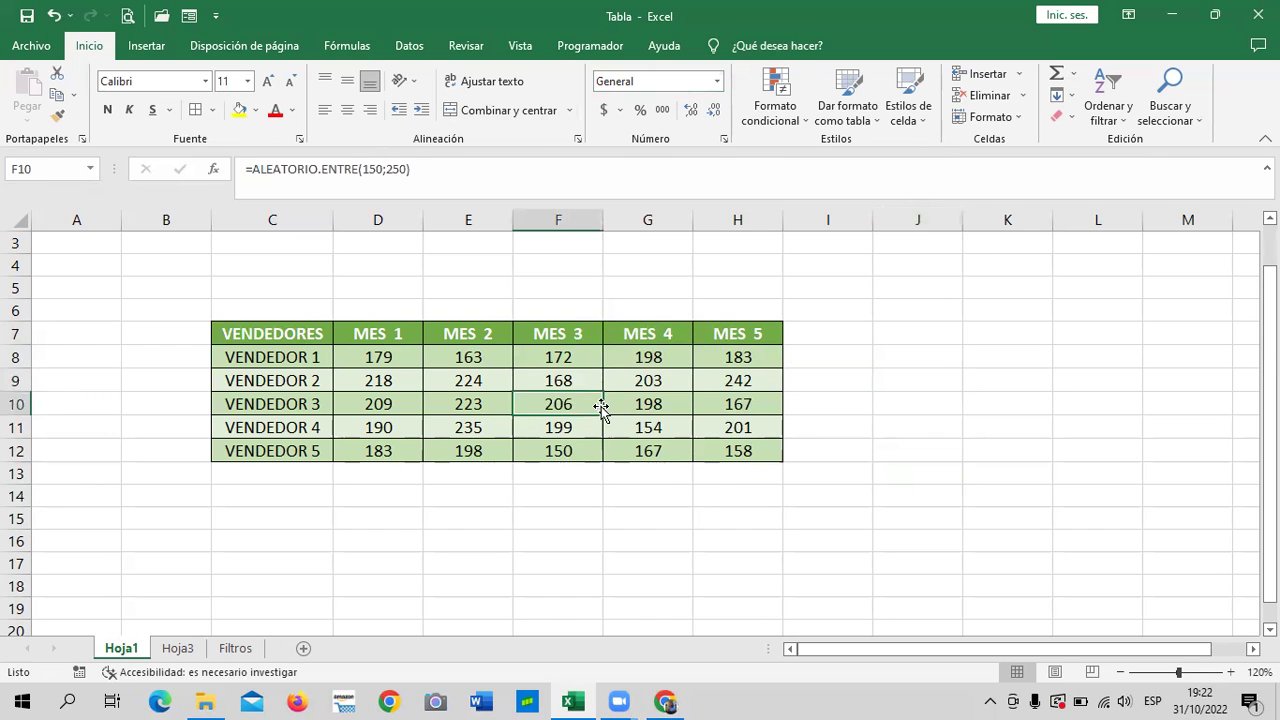
{"action": "left_click", "coordinate": [452, 408]}
{"action": "left_click", "coordinate": [976, 480]}
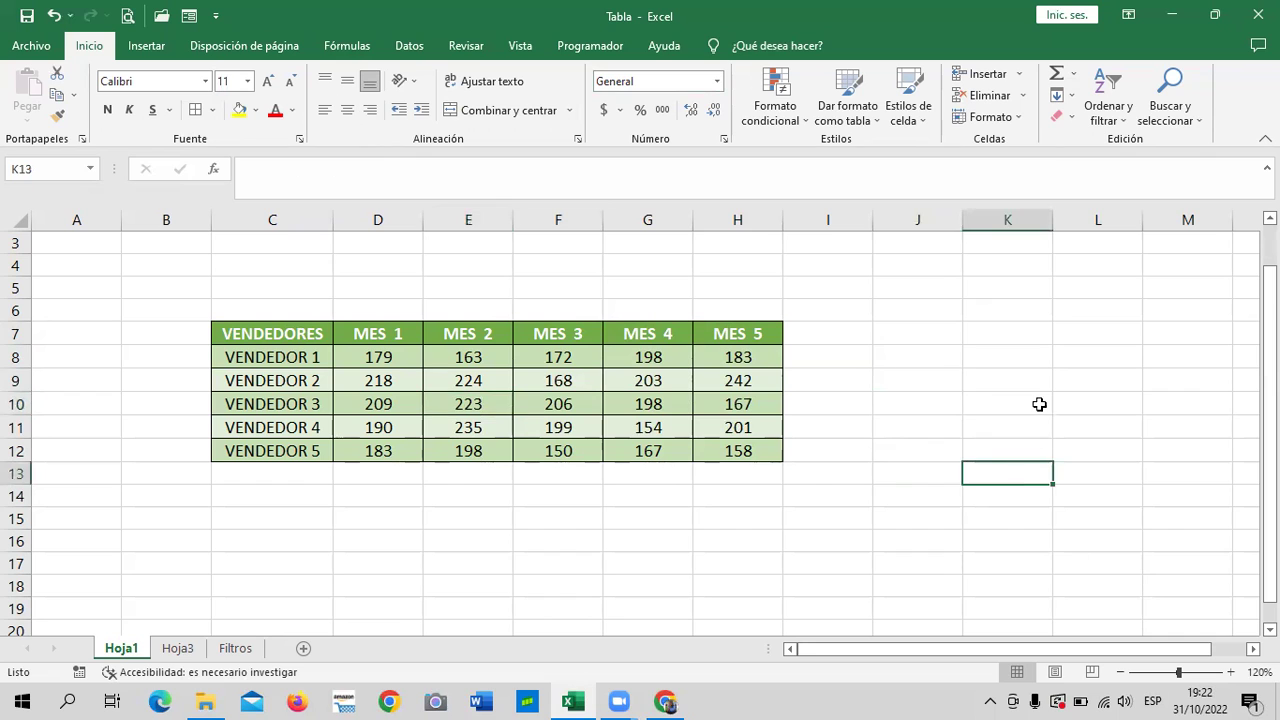
{"action": "left_click", "coordinate": [385, 368]}
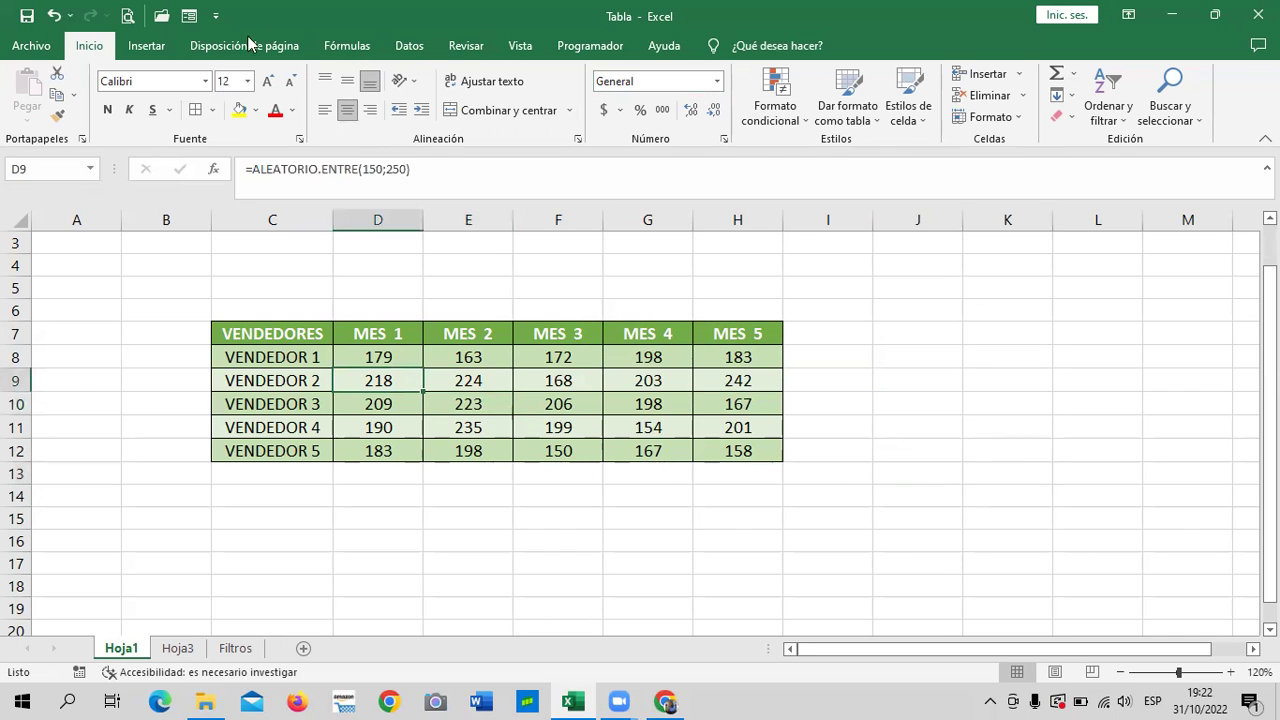
Step: Convert range $C$7:$H$12 into a table with headers
{"action": "left_click", "coordinate": [145, 47]}
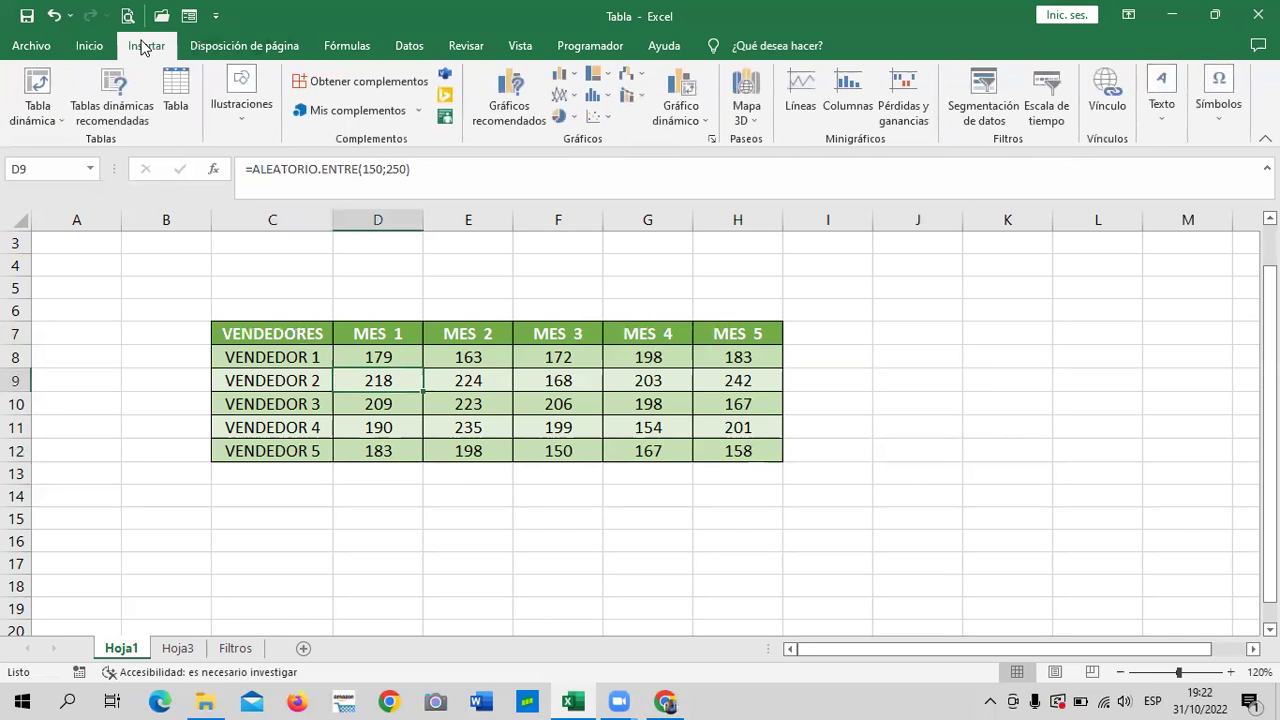
{"action": "left_click", "coordinate": [176, 95]}
{"action": "left_click", "coordinate": [932, 384]}
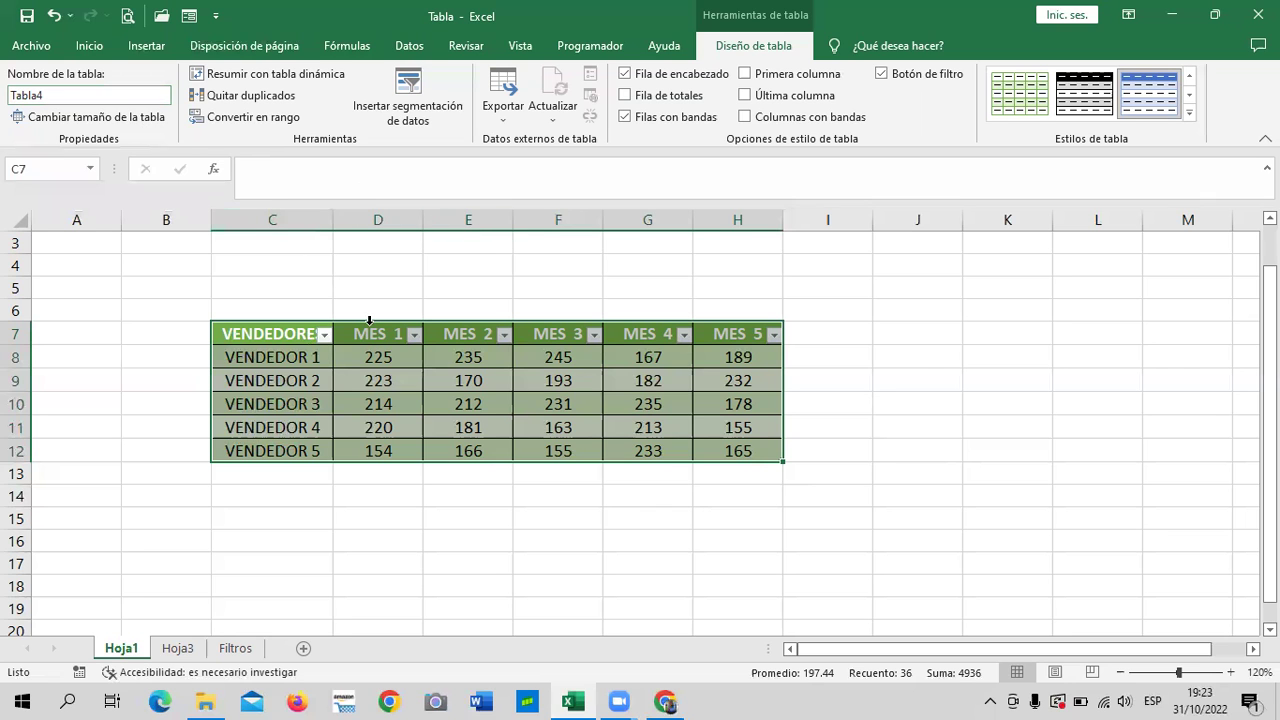
Step: Select cell F10, empty cell J10 and the MES 2 header to check the new table
{"action": "left_click", "coordinate": [918, 377]}
{"action": "left_click", "coordinate": [585, 397]}
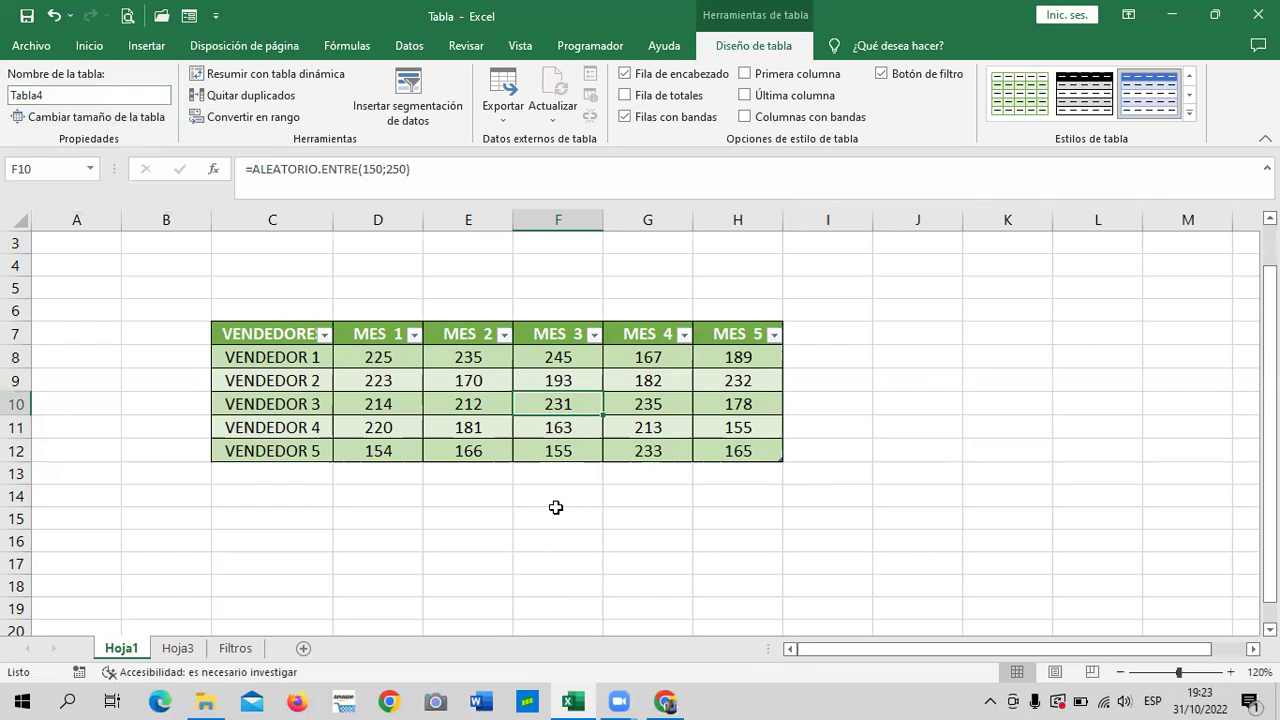
{"action": "left_click", "coordinate": [904, 407]}
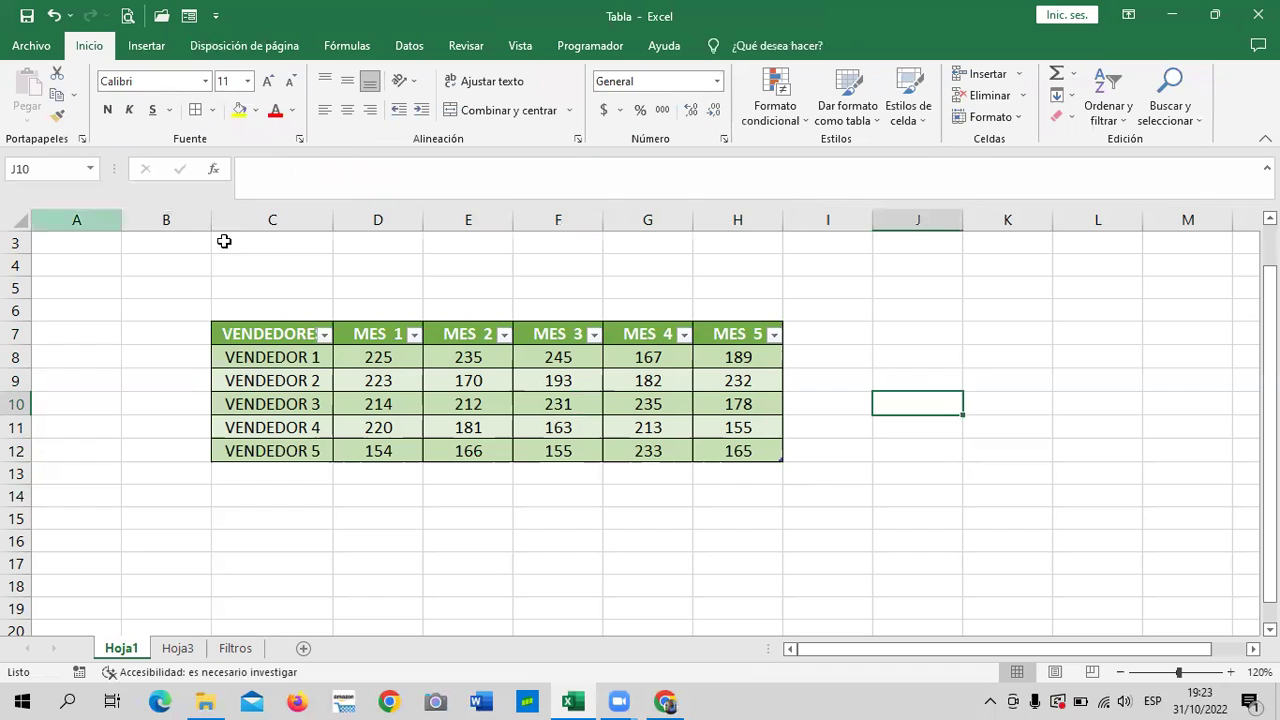
{"action": "left_click", "coordinate": [510, 342]}
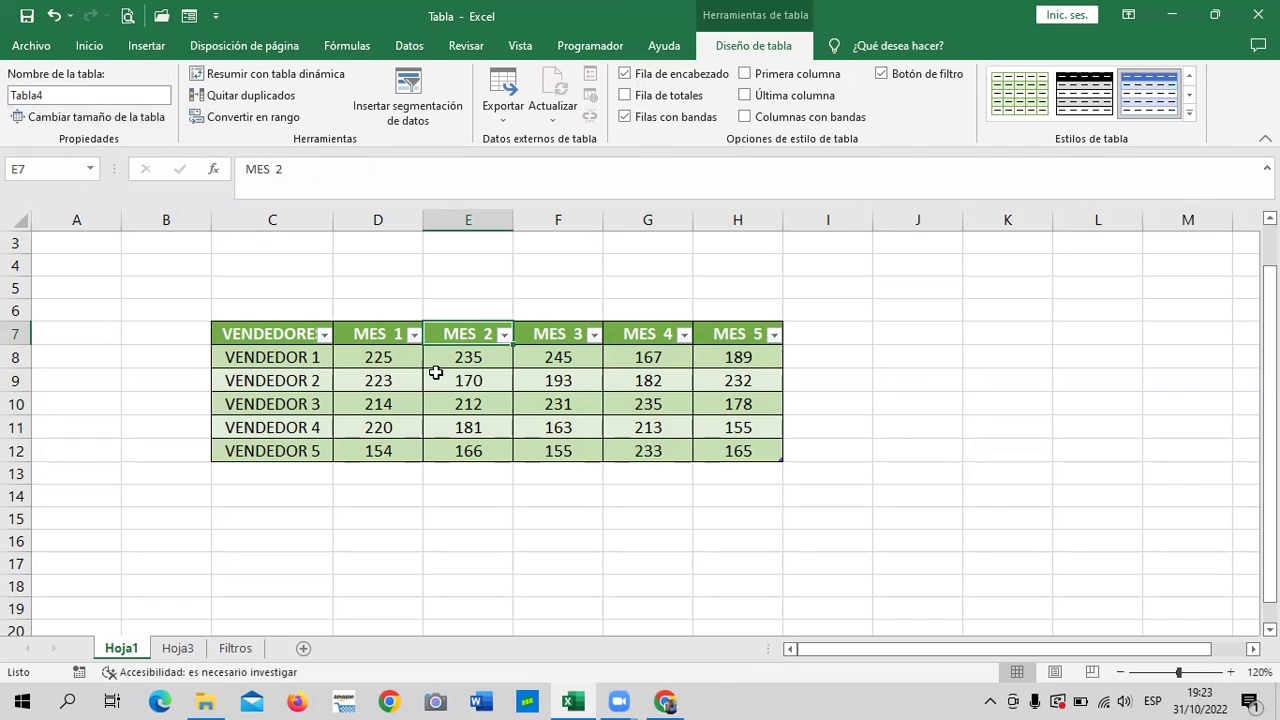
{"action": "left_click", "coordinate": [526, 404]}
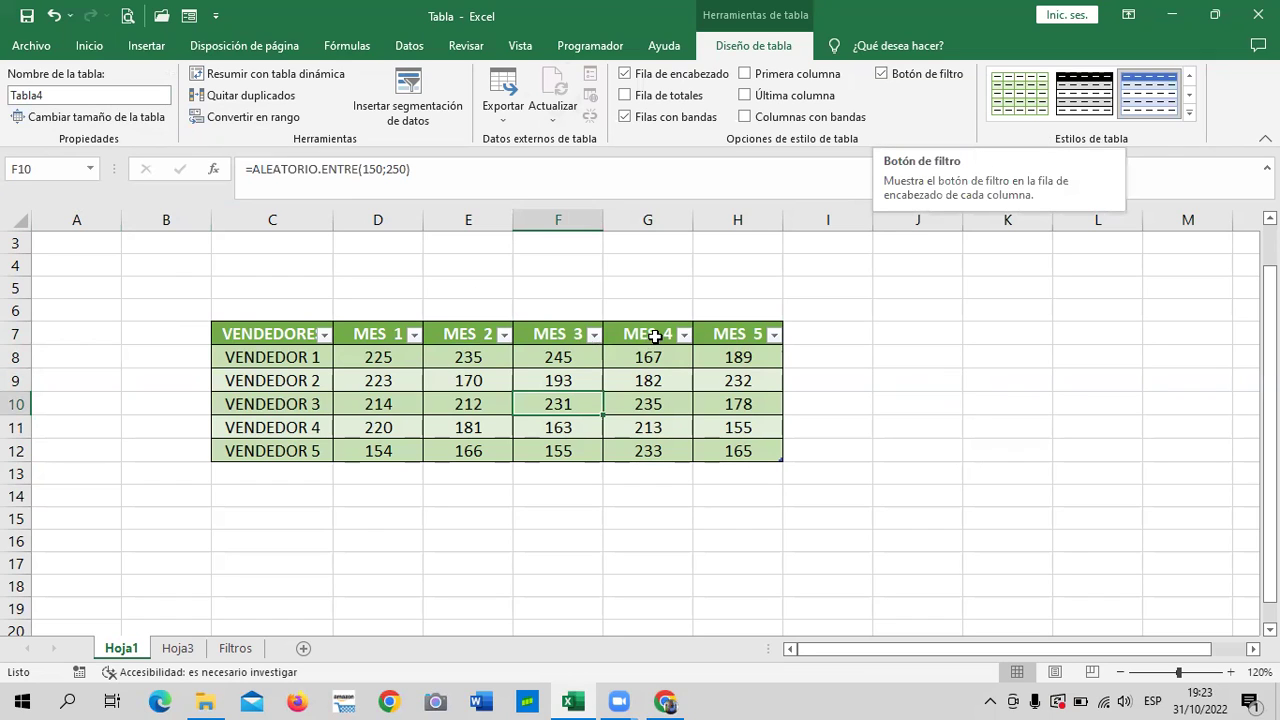
{"action": "left_click", "coordinate": [773, 336]}
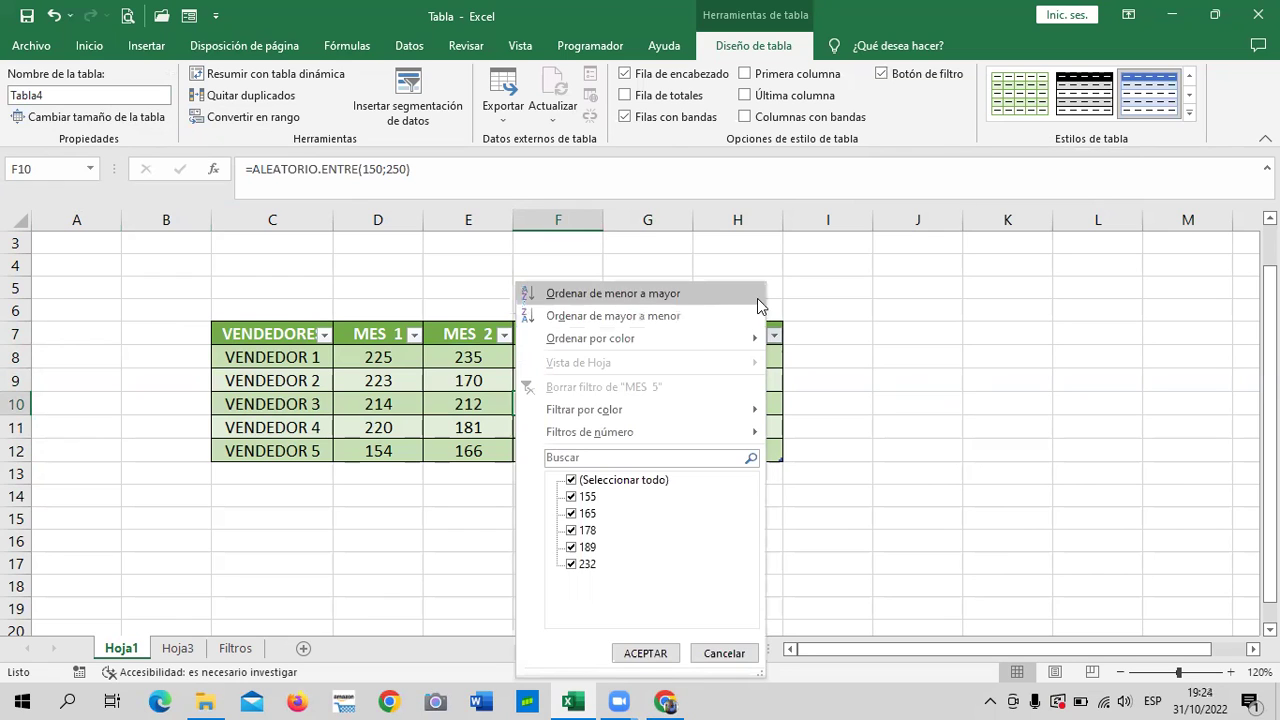
{"action": "left_click", "coordinate": [645, 653]}
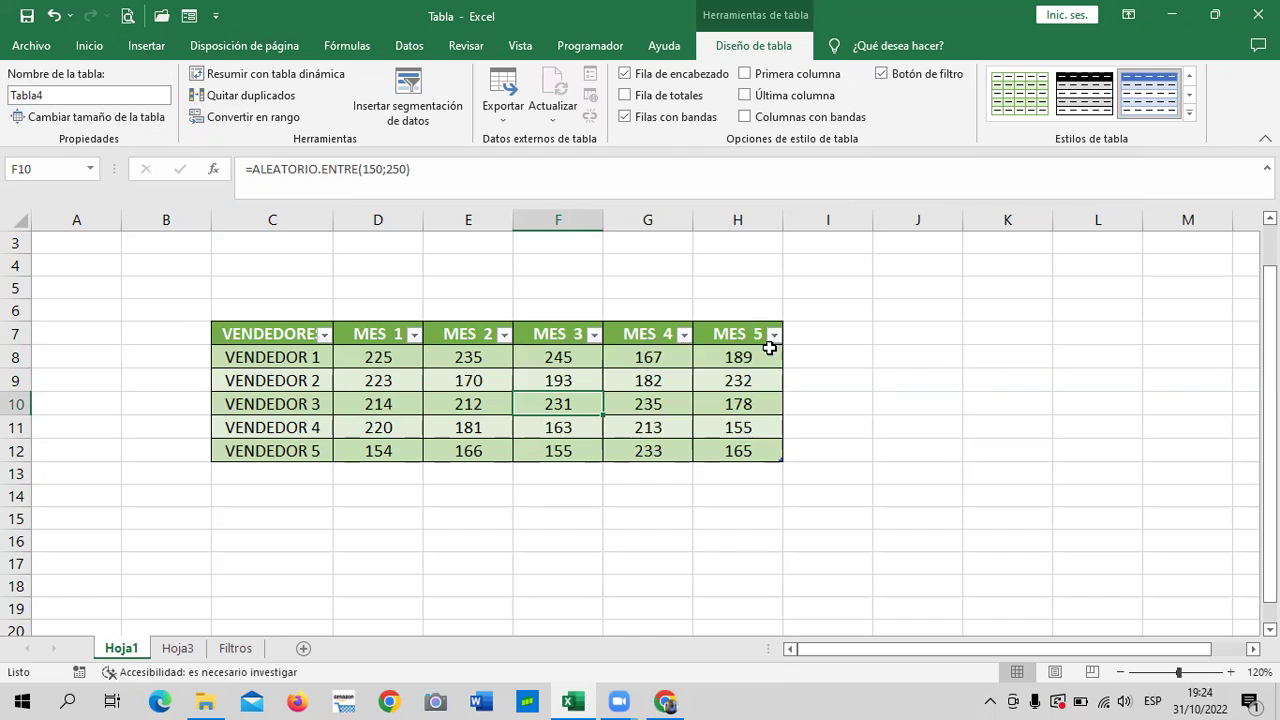
{"action": "left_click", "coordinate": [684, 338]}
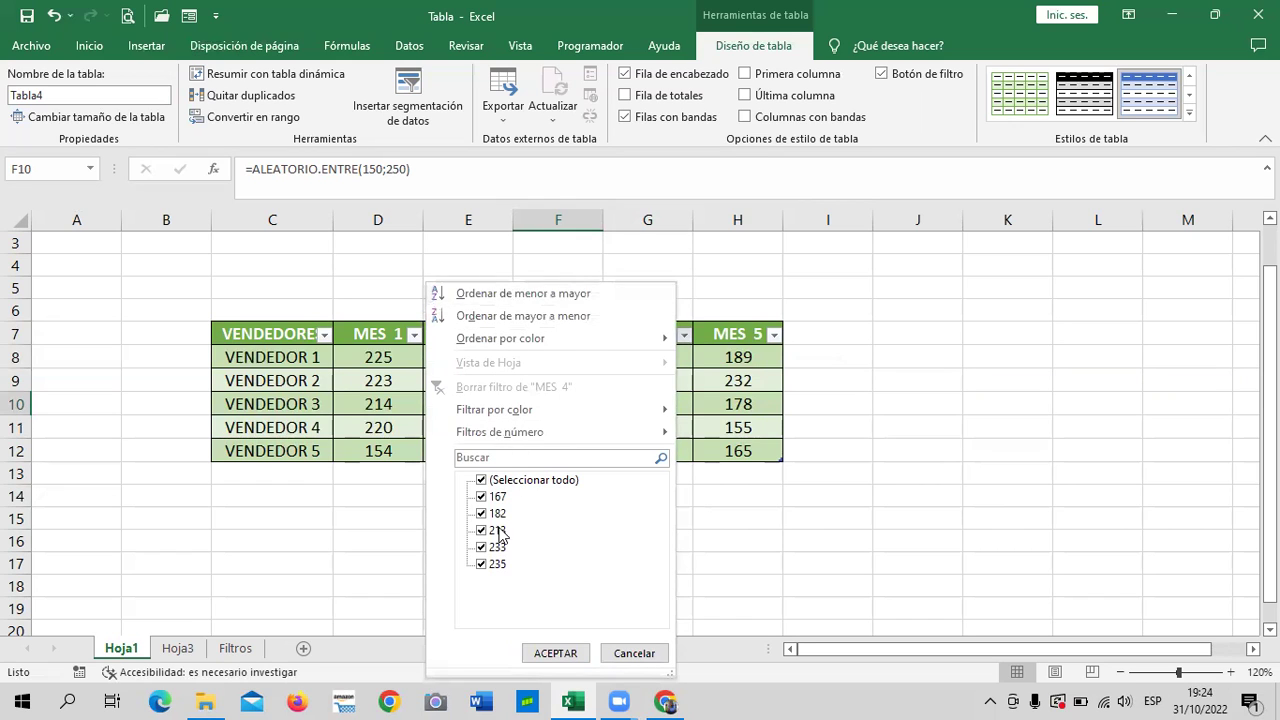
{"action": "left_click", "coordinate": [634, 653]}
{"action": "left_click", "coordinate": [324, 335]}
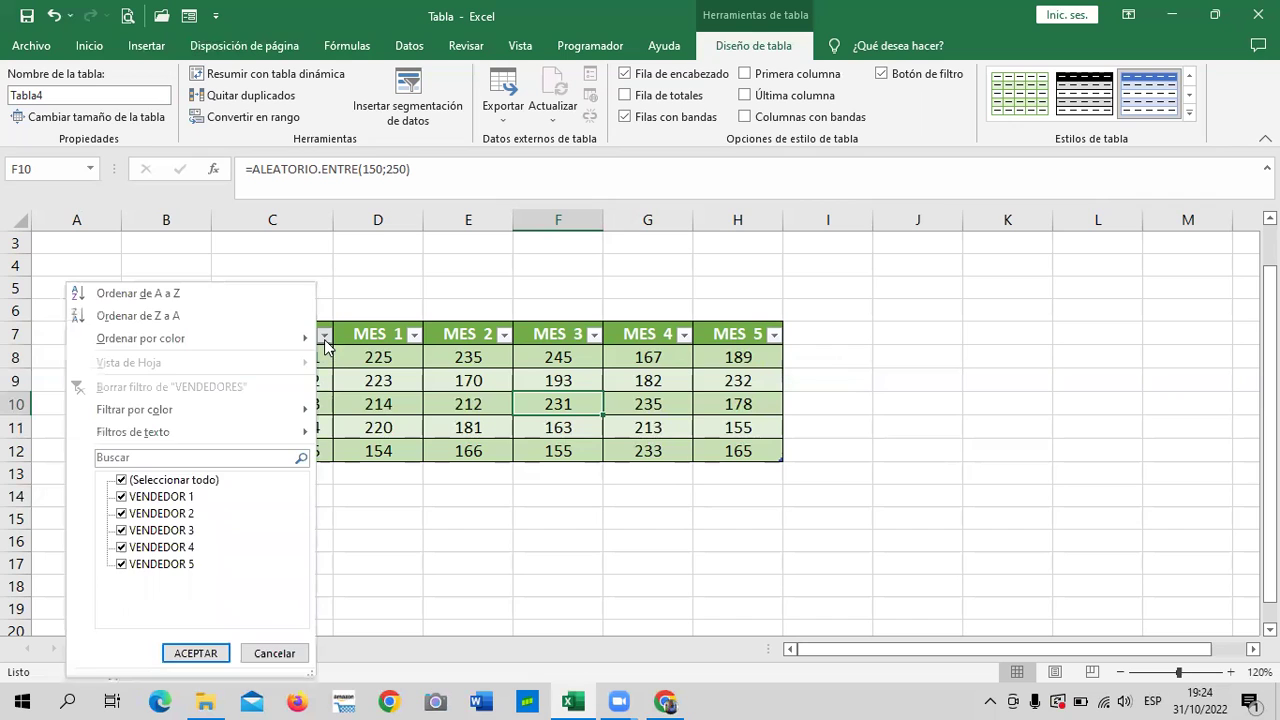
{"action": "mouse_move", "coordinate": [209, 421]}
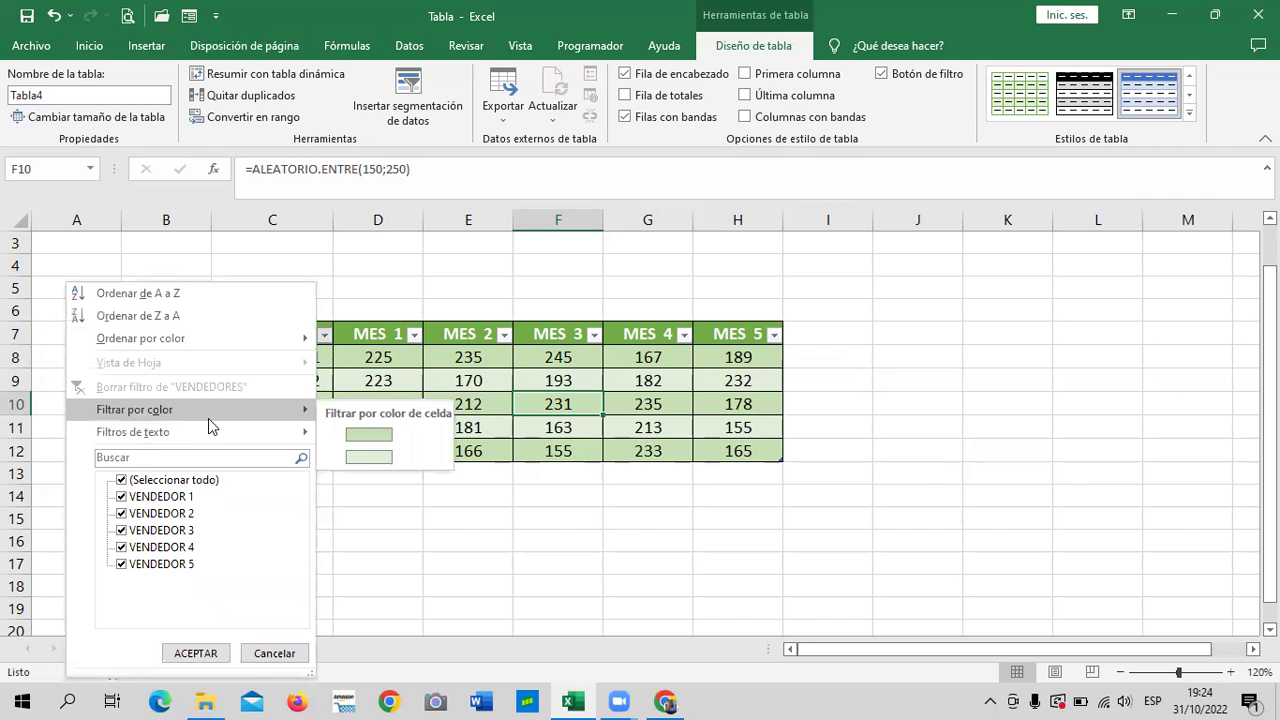
{"action": "left_click", "coordinate": [399, 575]}
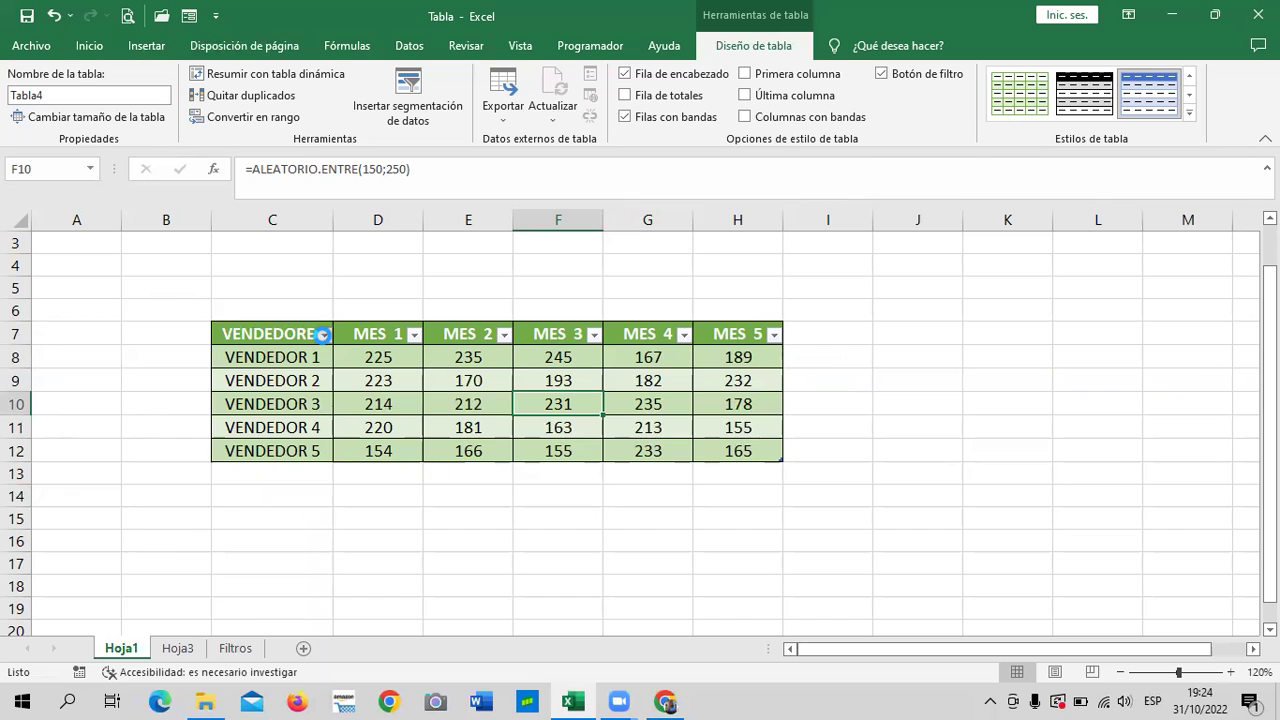
{"action": "left_click", "coordinate": [324, 334]}
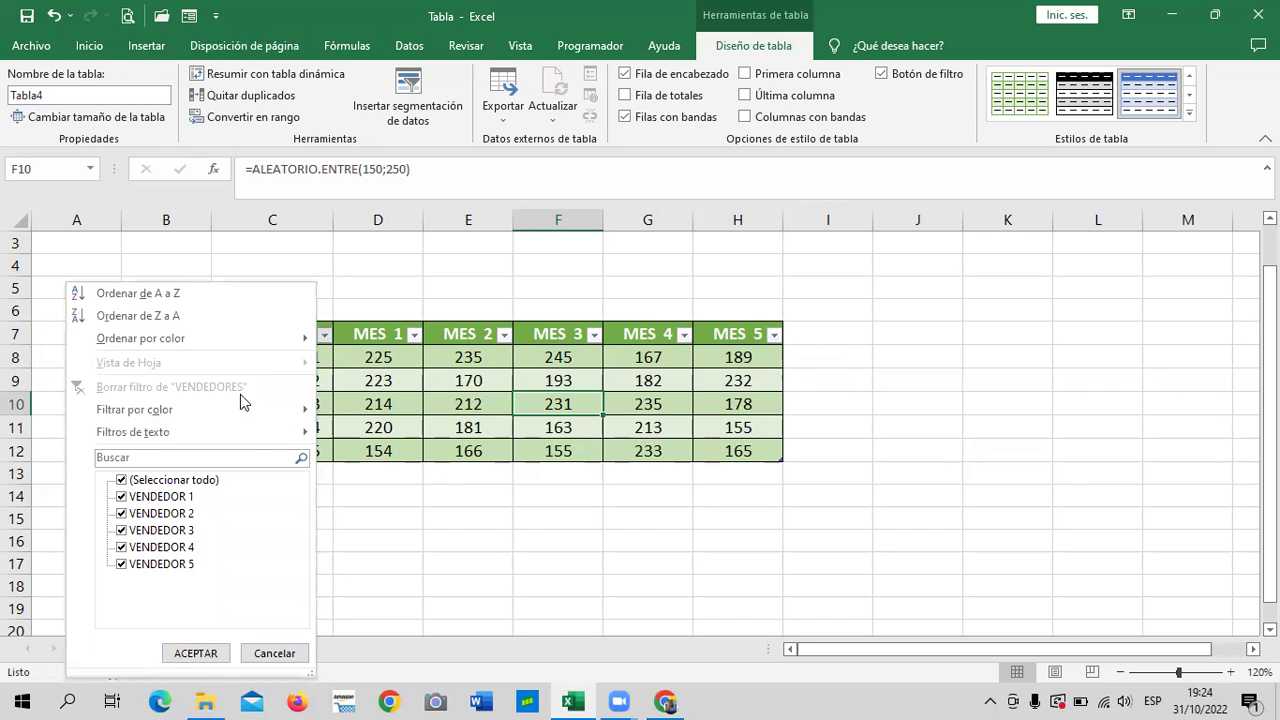
{"action": "left_click", "coordinate": [196, 654]}
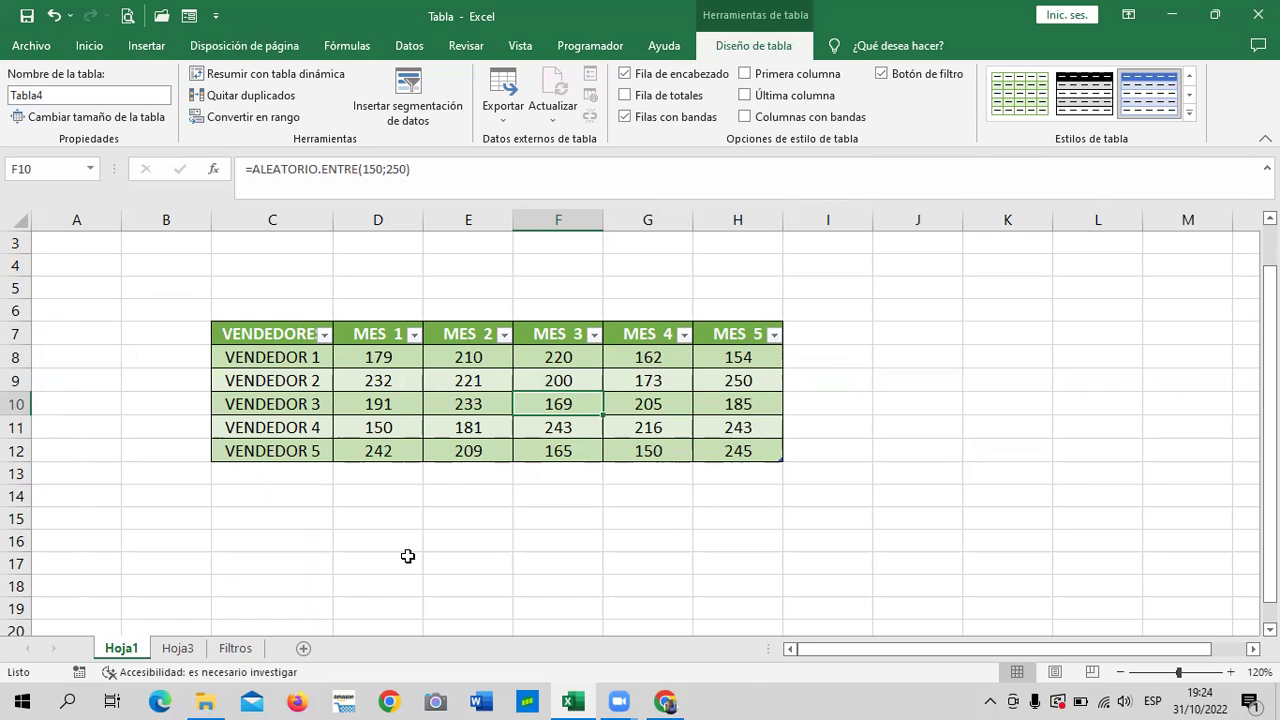
Step: Select cells D10, D8, D11 and G10 inside the table
{"action": "left_click", "coordinate": [411, 567]}
{"action": "left_click", "coordinate": [406, 405]}
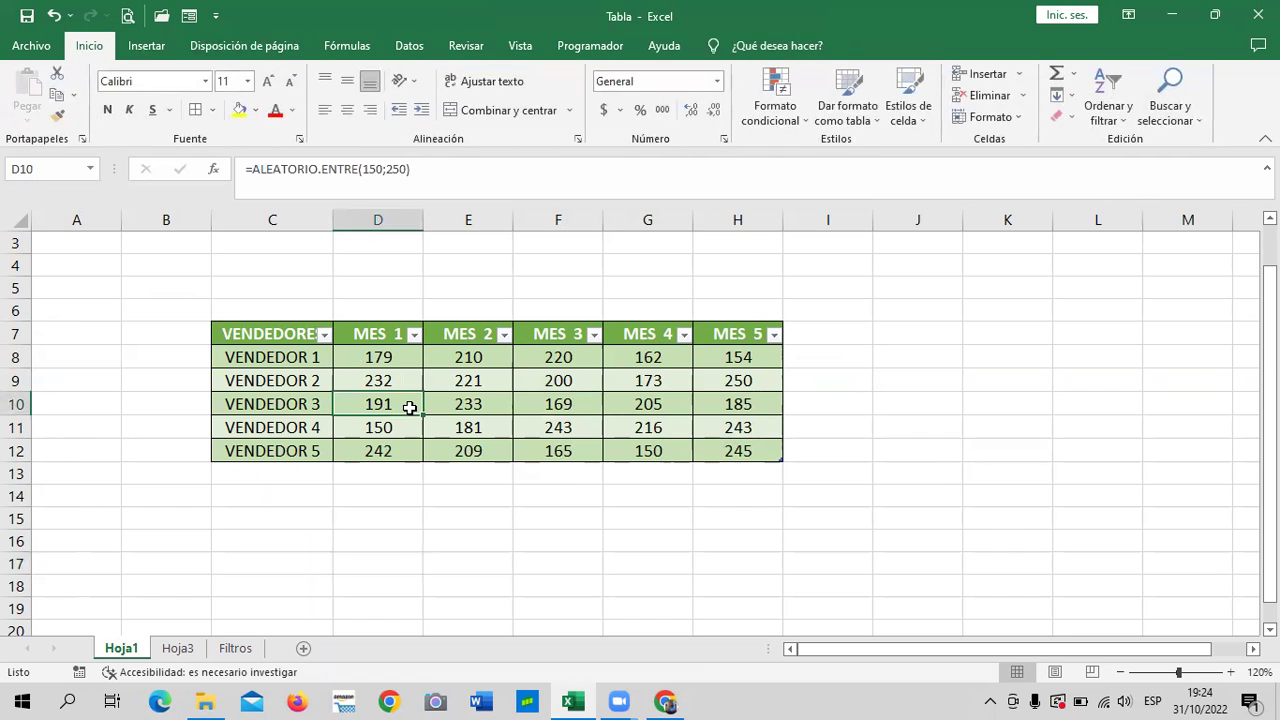
{"action": "left_click", "coordinate": [380, 357]}
{"action": "left_click", "coordinate": [728, 362]}
{"action": "left_click", "coordinate": [362, 432]}
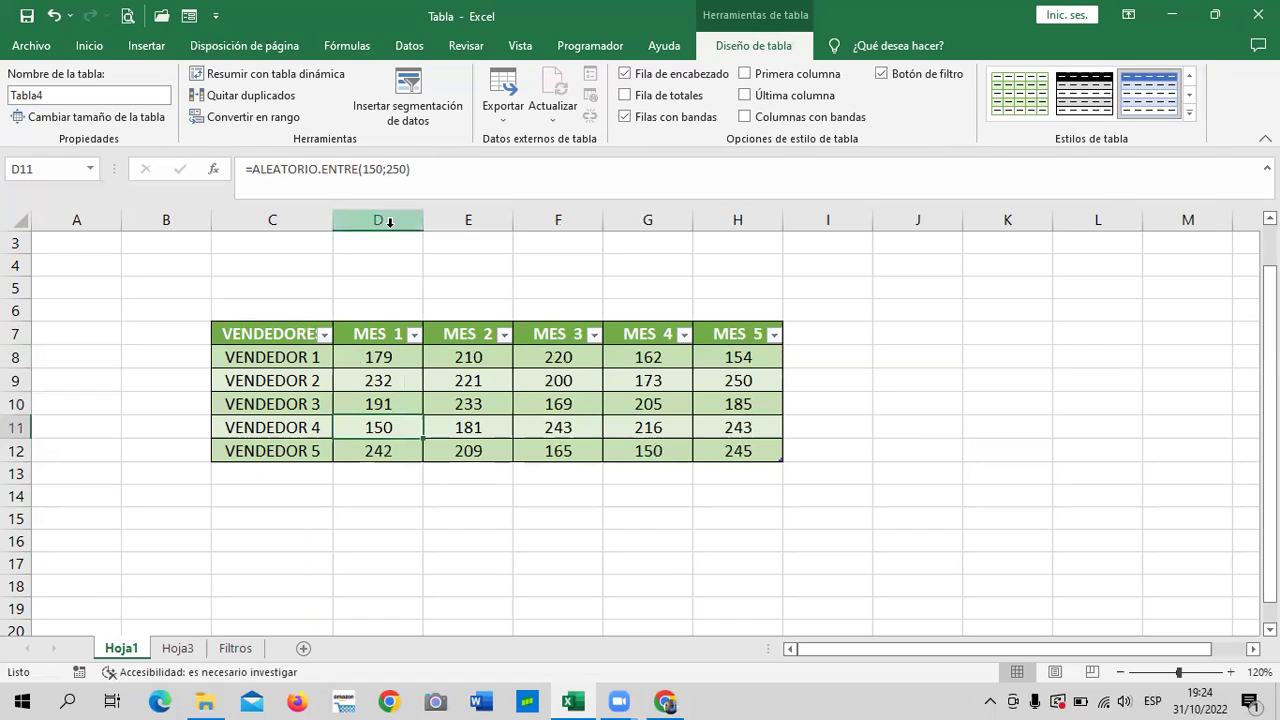
{"action": "left_click", "coordinate": [633, 399]}
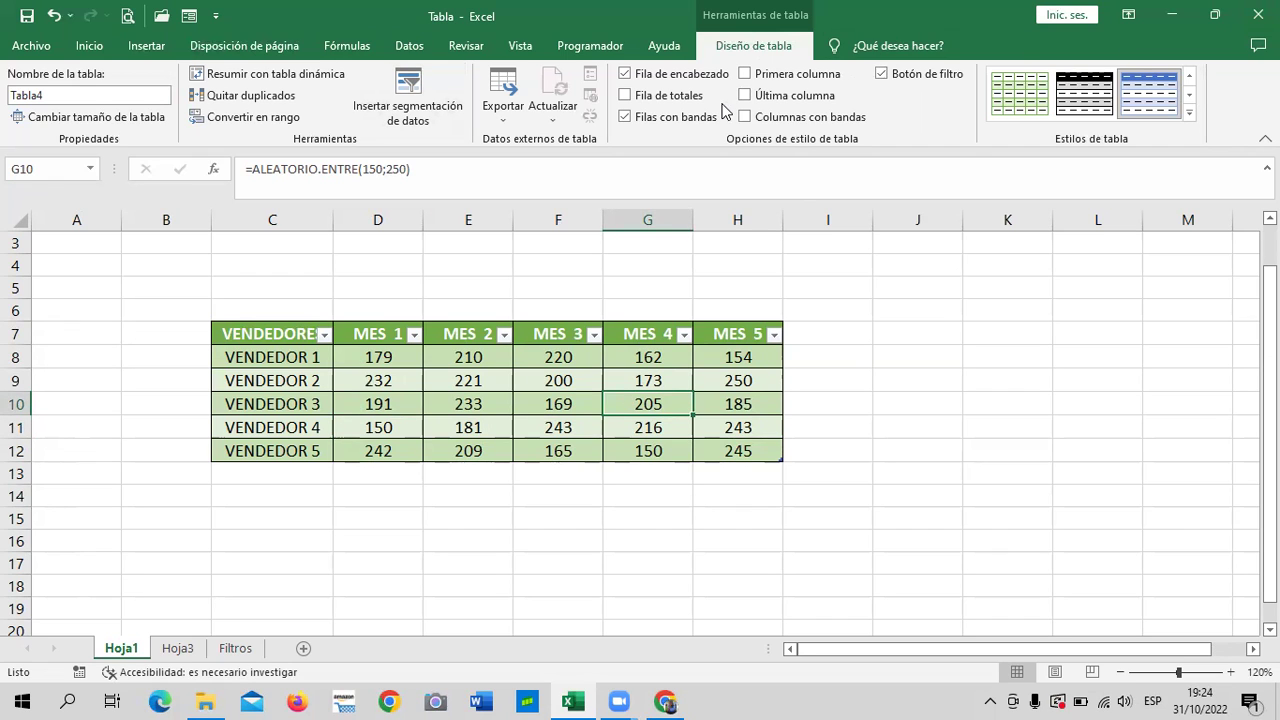
Step: Turn off First Column emphasis and make the Last Column (MES 5) bold
{"action": "left_click", "coordinate": [748, 76]}
{"action": "left_click", "coordinate": [748, 76]}
{"action": "left_click", "coordinate": [745, 76]}
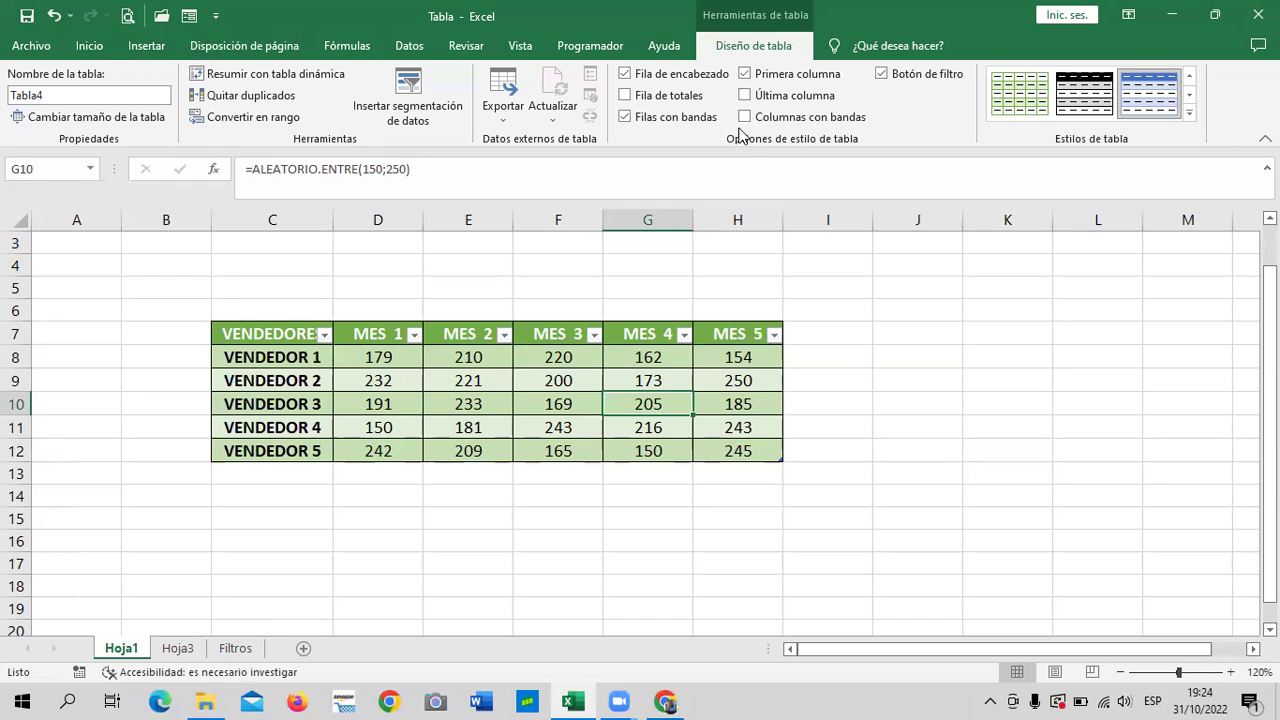
{"action": "left_click", "coordinate": [745, 96]}
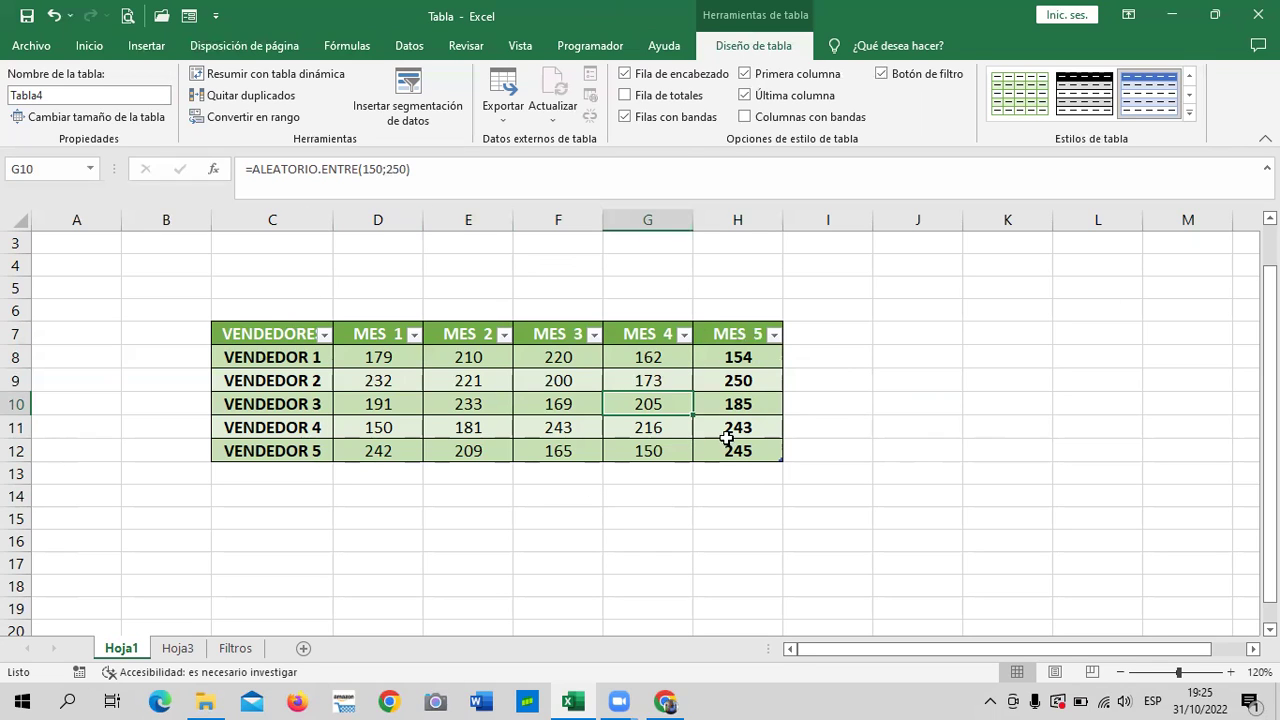
{"action": "left_click", "coordinate": [745, 74]}
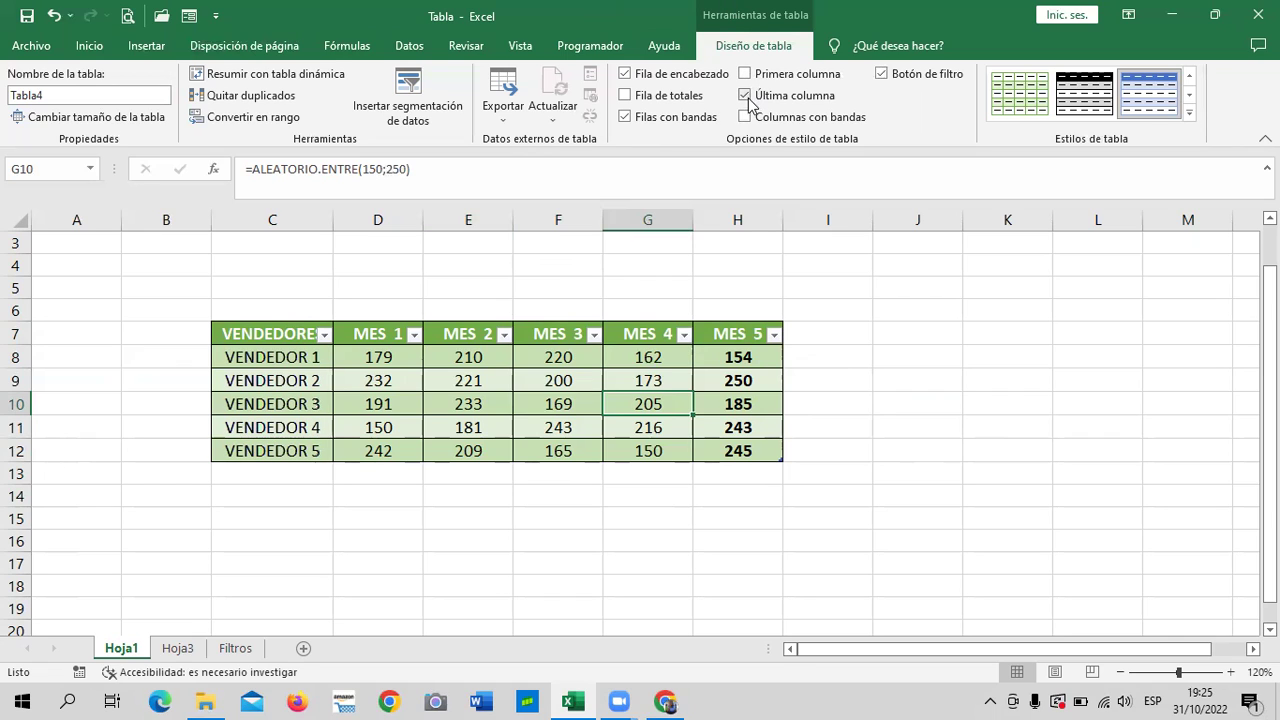
{"action": "left_click", "coordinate": [745, 95]}
{"action": "left_click", "coordinate": [744, 95]}
Step: Switch from banded rows to banded columns and expand the table styles gallery
{"action": "left_click", "coordinate": [625, 117]}
{"action": "left_click", "coordinate": [745, 117]}
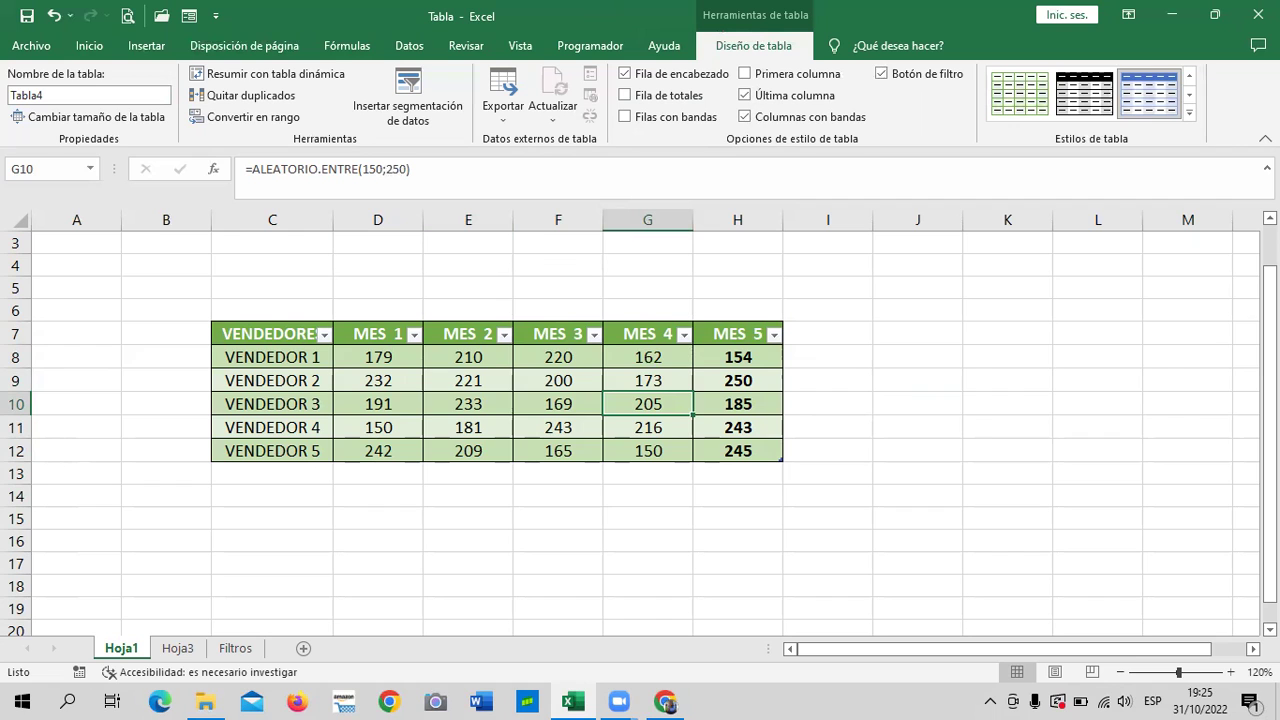
{"action": "left_click", "coordinate": [1189, 112]}
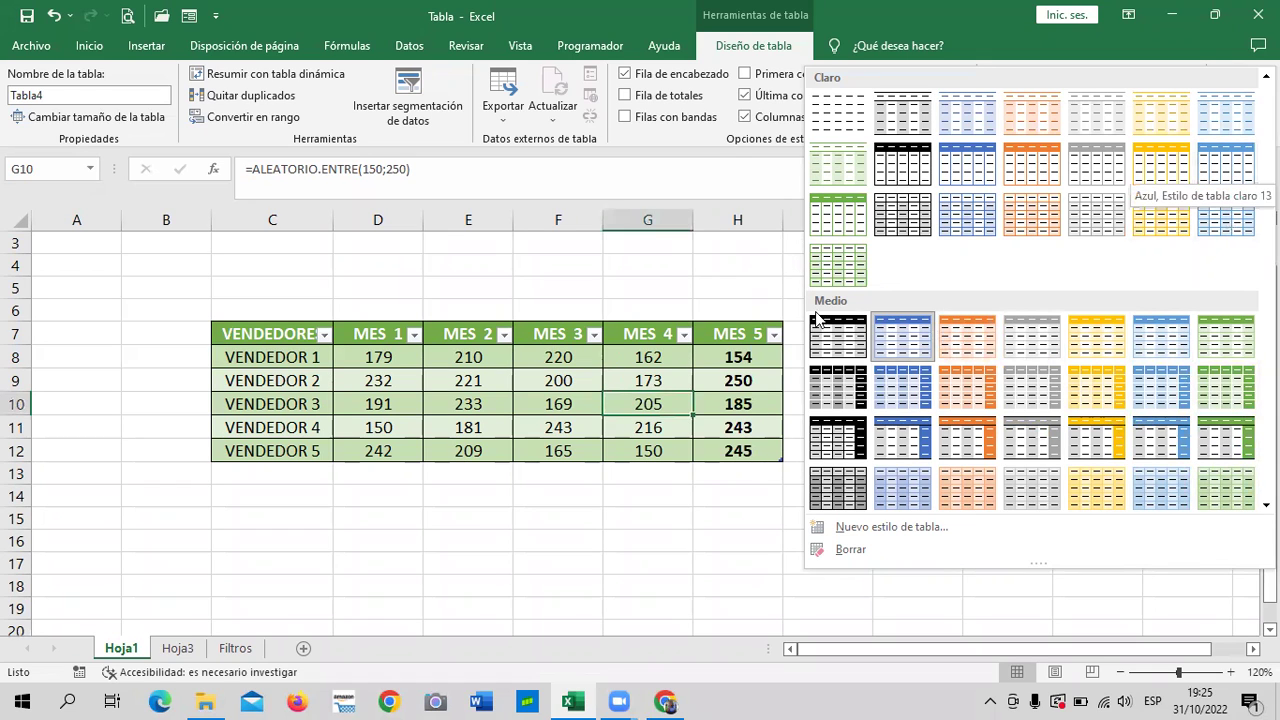
Step: Close the style gallery and toggle banded rows, leaving them off
{"action": "key", "text": "Escape"}
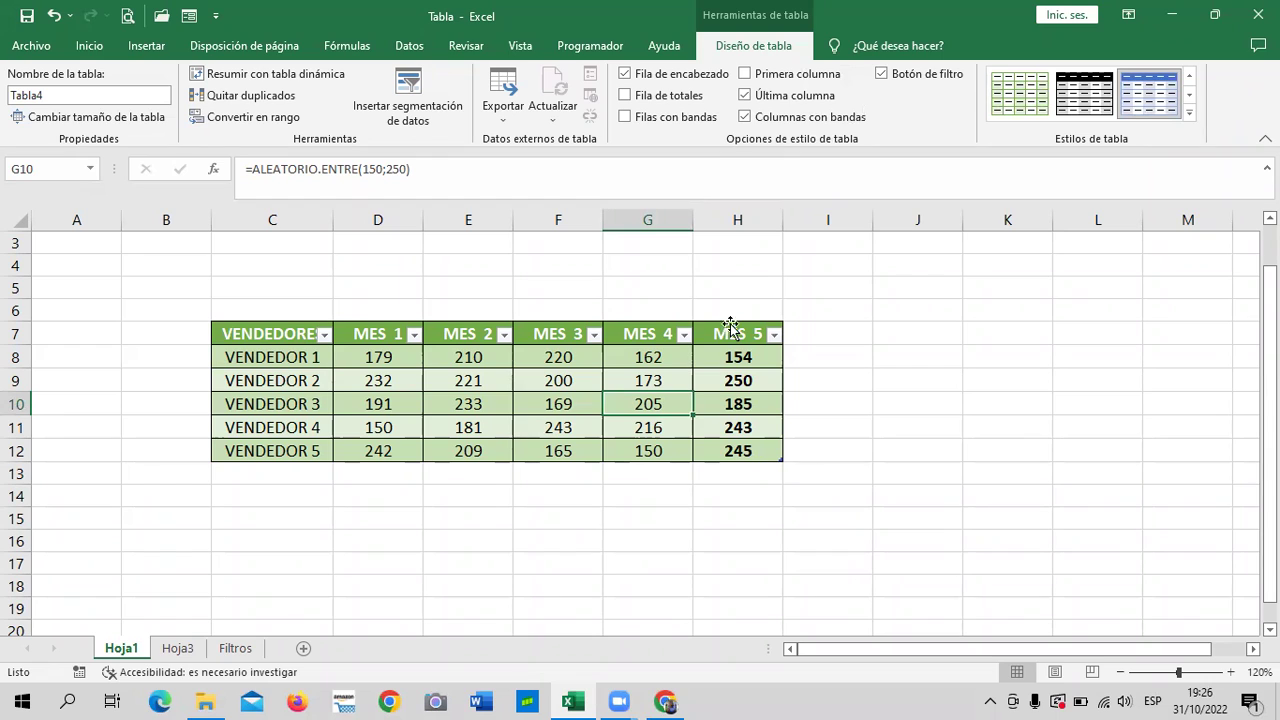
{"action": "left_click", "coordinate": [627, 119]}
{"action": "left_click", "coordinate": [624, 119]}
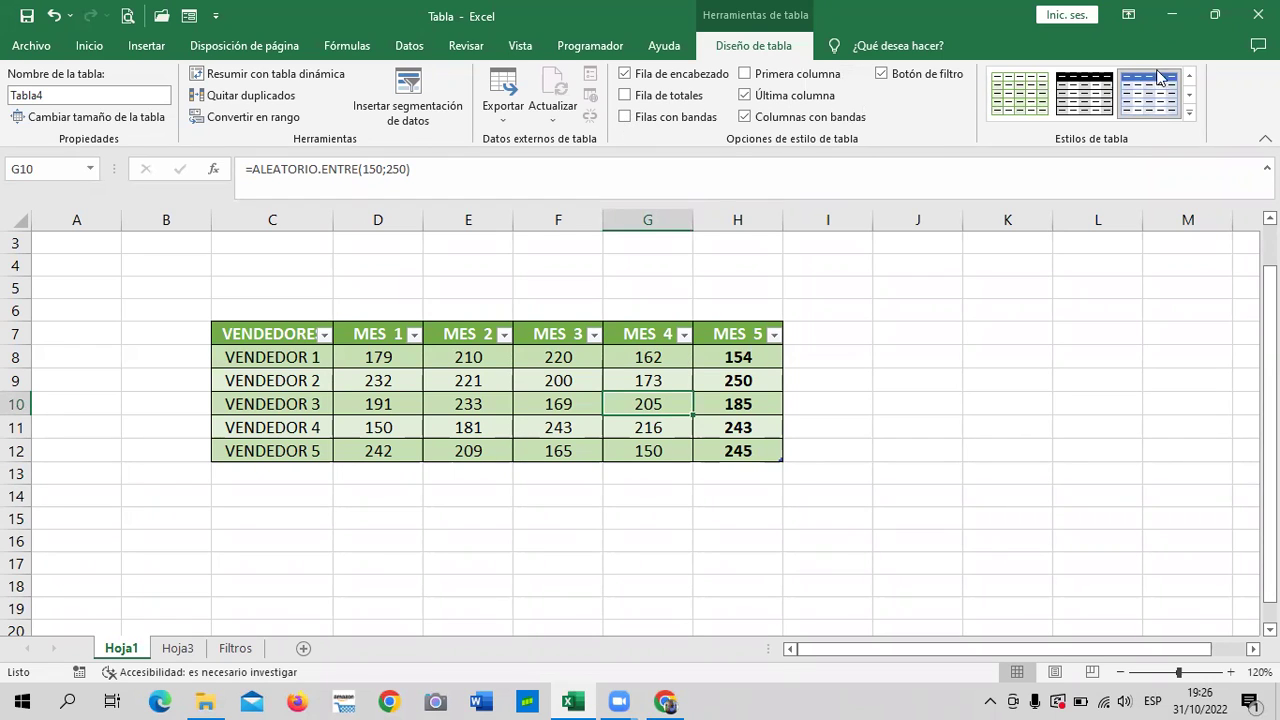
{"action": "left_click", "coordinate": [626, 119]}
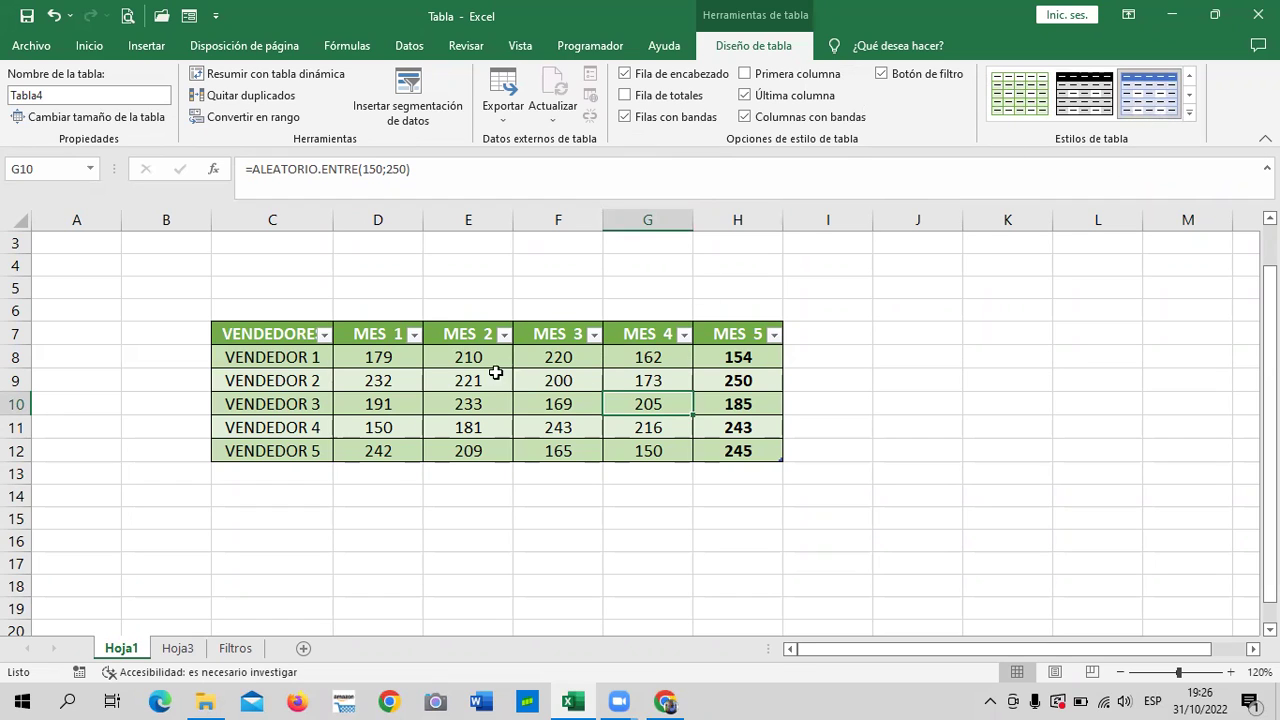
{"action": "left_click", "coordinate": [625, 117]}
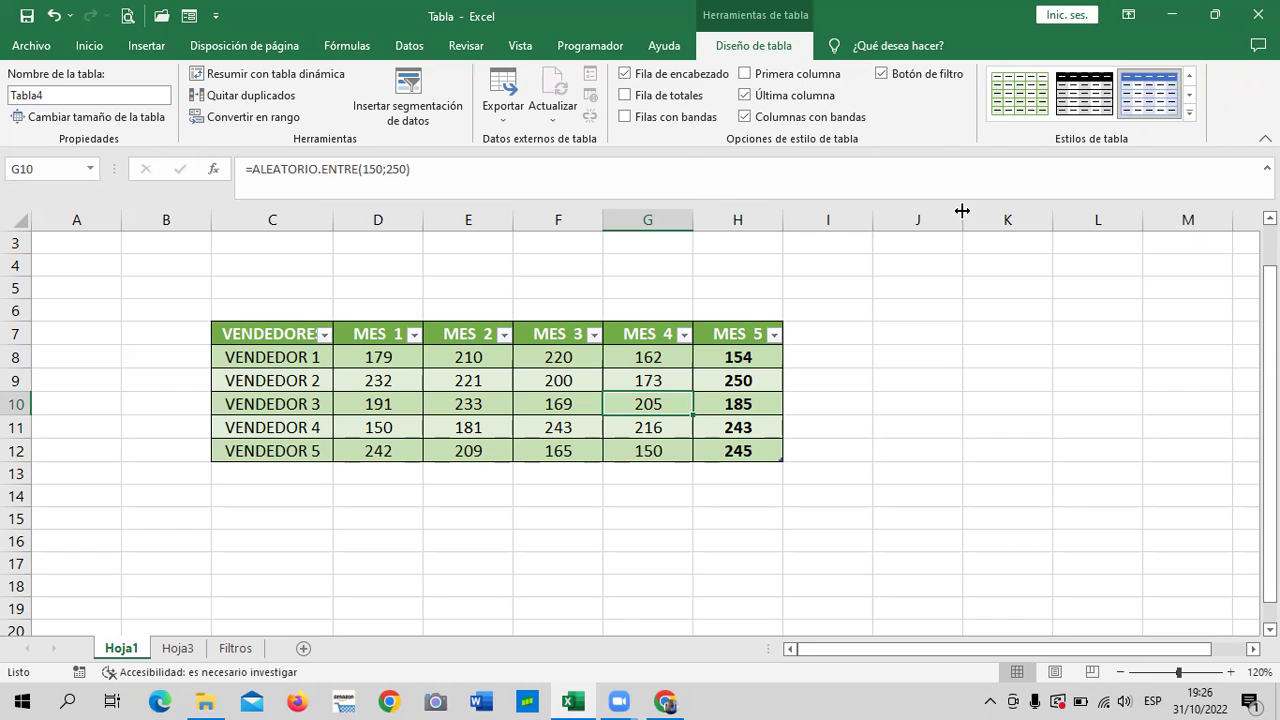
{"action": "left_click", "coordinate": [386, 360]}
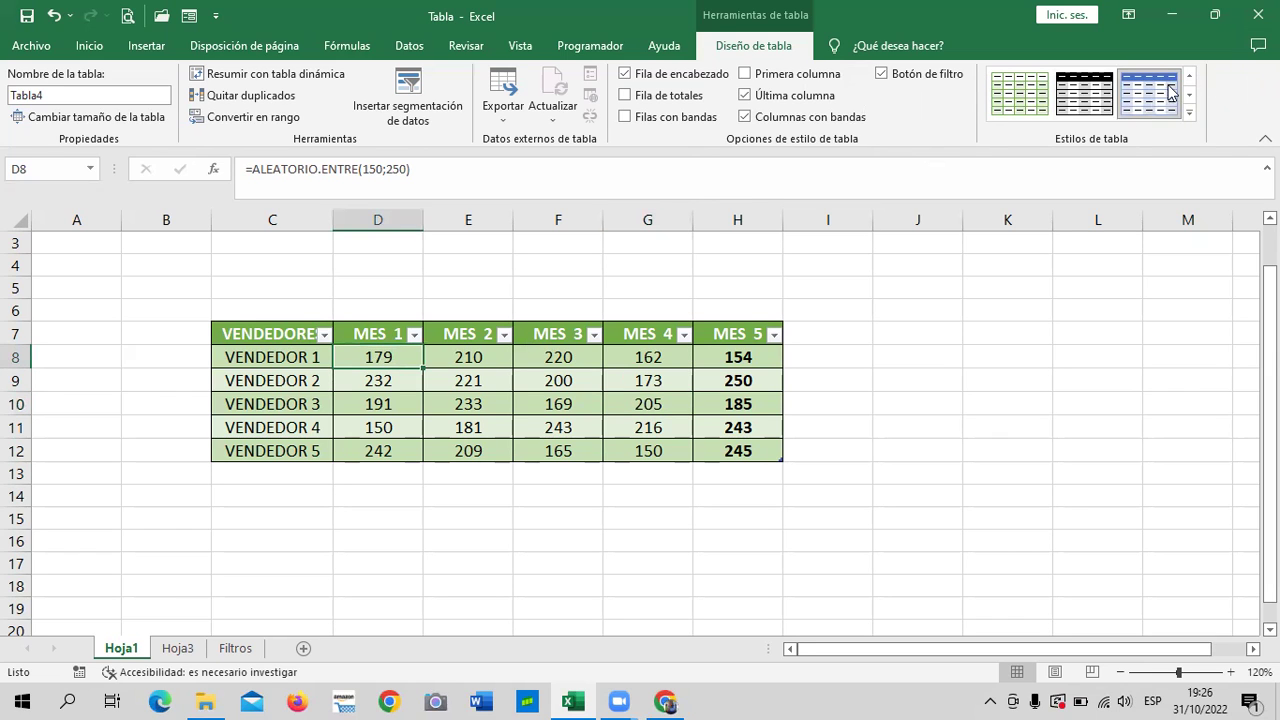
Step: Apply the light-blue table style and select the whole VENDEDORES table
{"action": "left_click", "coordinate": [1190, 114]}
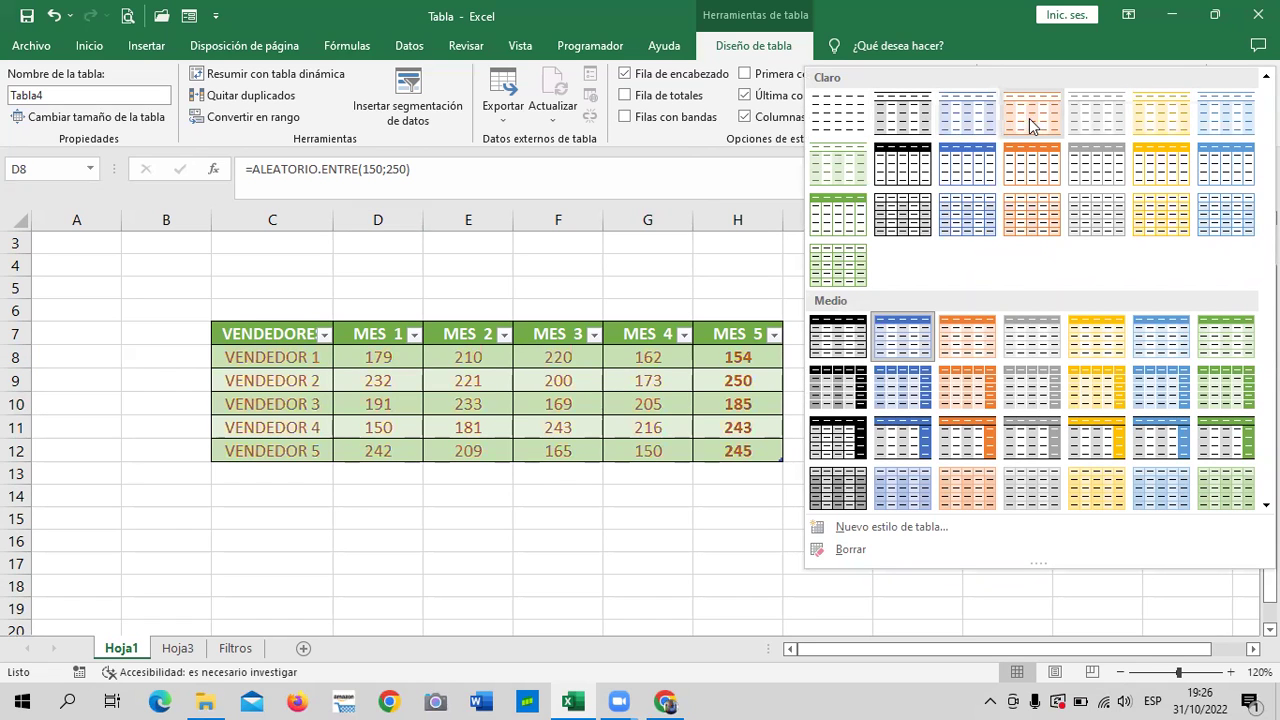
{"action": "left_click", "coordinate": [1234, 118]}
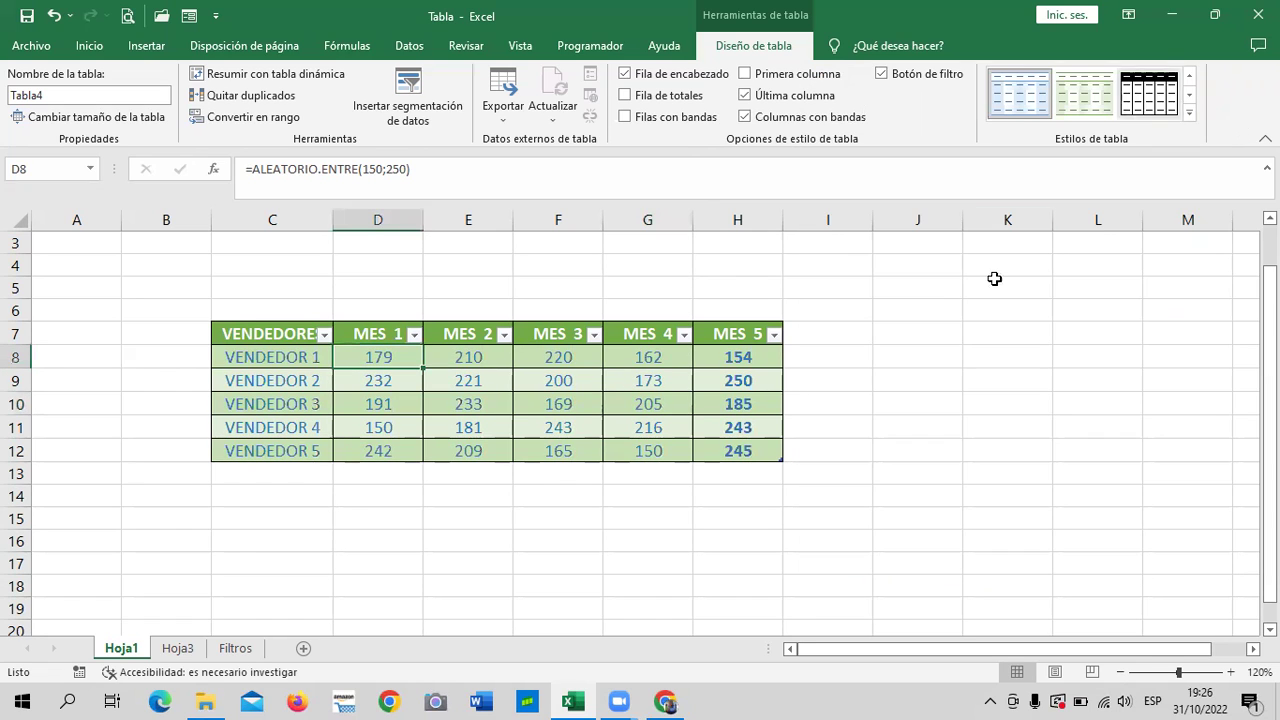
{"action": "left_click", "coordinate": [1016, 428]}
{"action": "left_click", "coordinate": [378, 422]}
{"action": "mouse_move", "coordinate": [284, 336]}
{"action": "left_mouse_down"}
{"action": "mouse_move", "coordinate": [745, 473]}
{"action": "mouse_move", "coordinate": [760, 436]}
{"action": "left_mouse_up"}
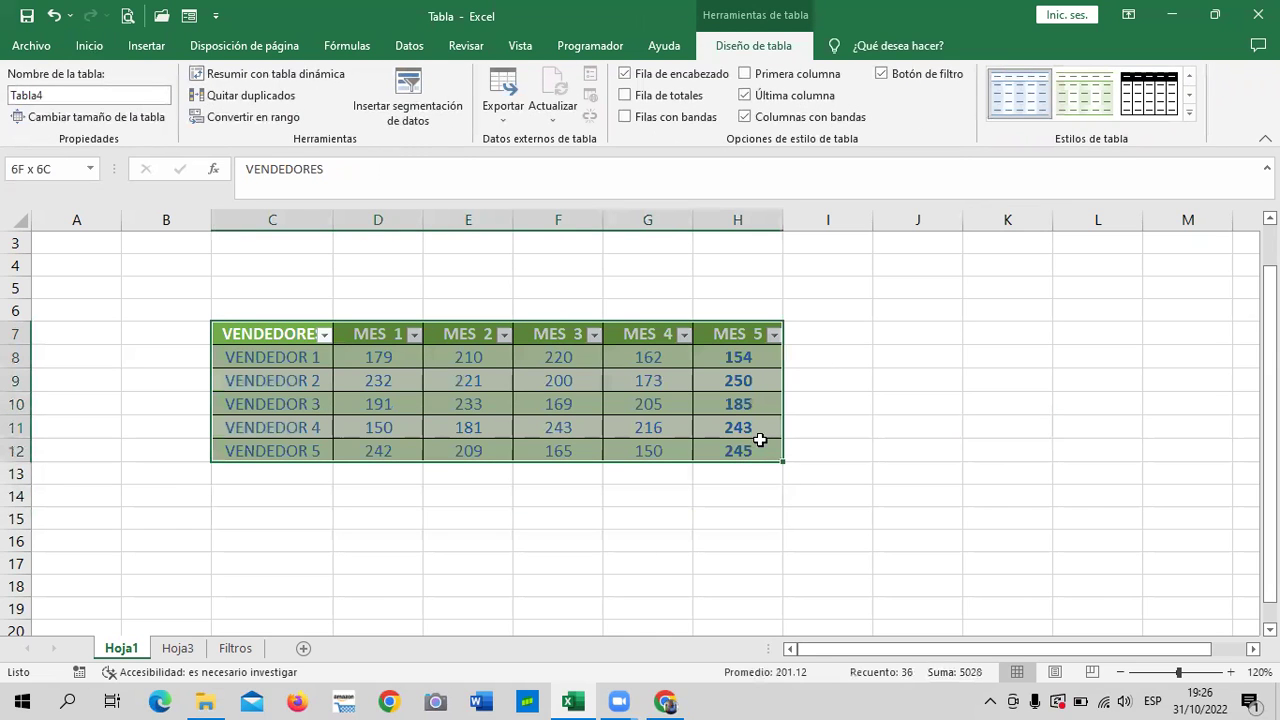
Step: Clear the table style to the first Claro (none) style
{"action": "left_click", "coordinate": [1190, 118]}
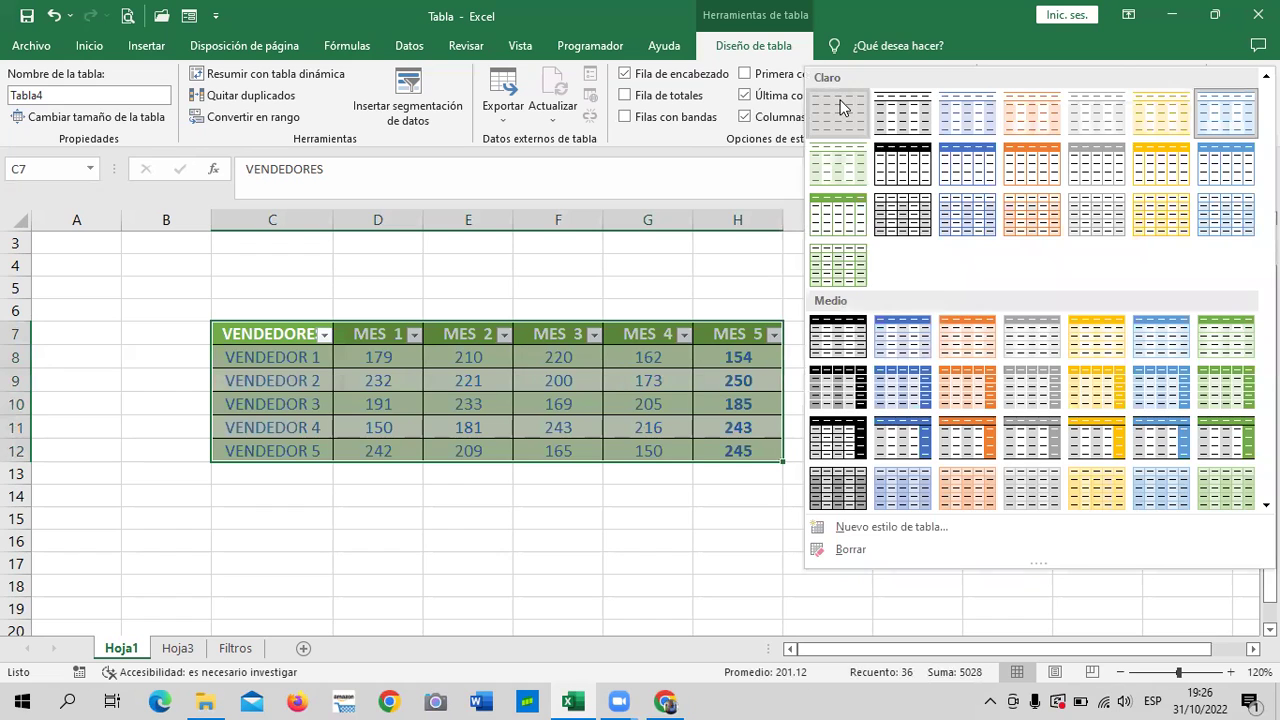
{"action": "left_click", "coordinate": [840, 114]}
{"action": "left_click", "coordinate": [874, 460]}
{"action": "left_click", "coordinate": [375, 407]}
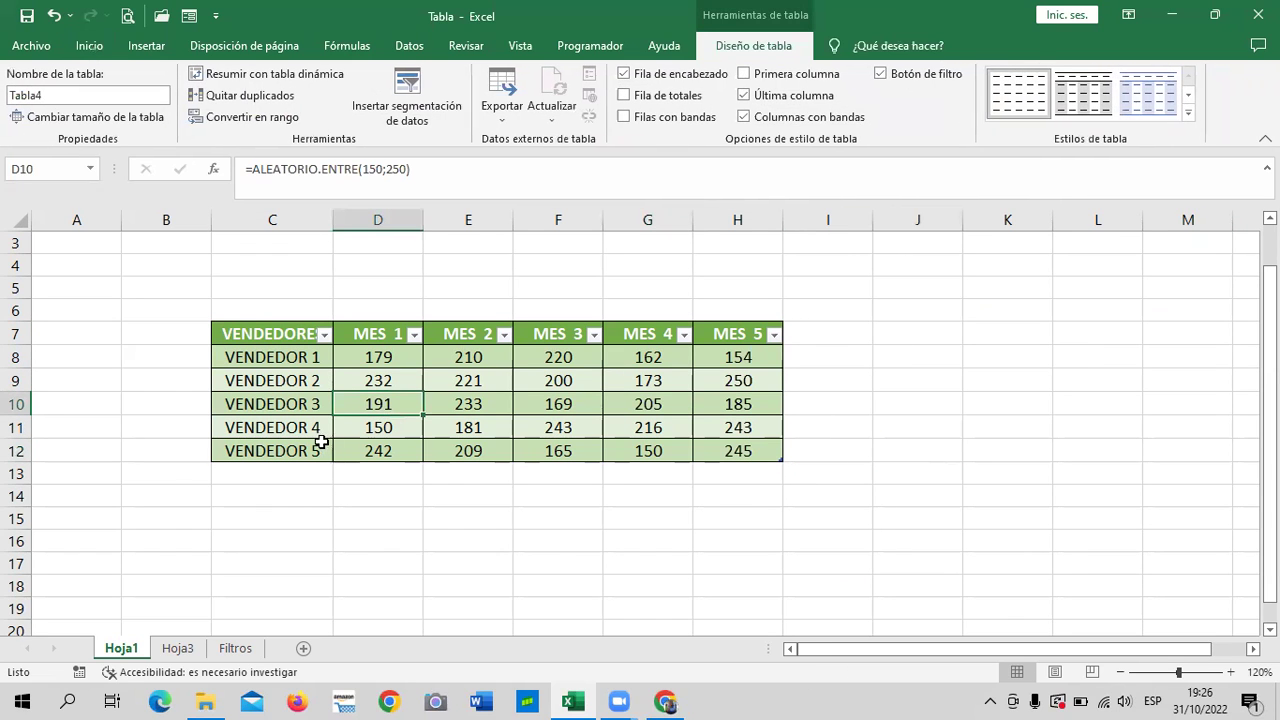
Step: Toggle banded columns and rows, then undo so both banding options stay off
{"action": "left_click", "coordinate": [744, 117]}
{"action": "left_click", "coordinate": [744, 117]}
{"action": "left_click", "coordinate": [640, 121]}
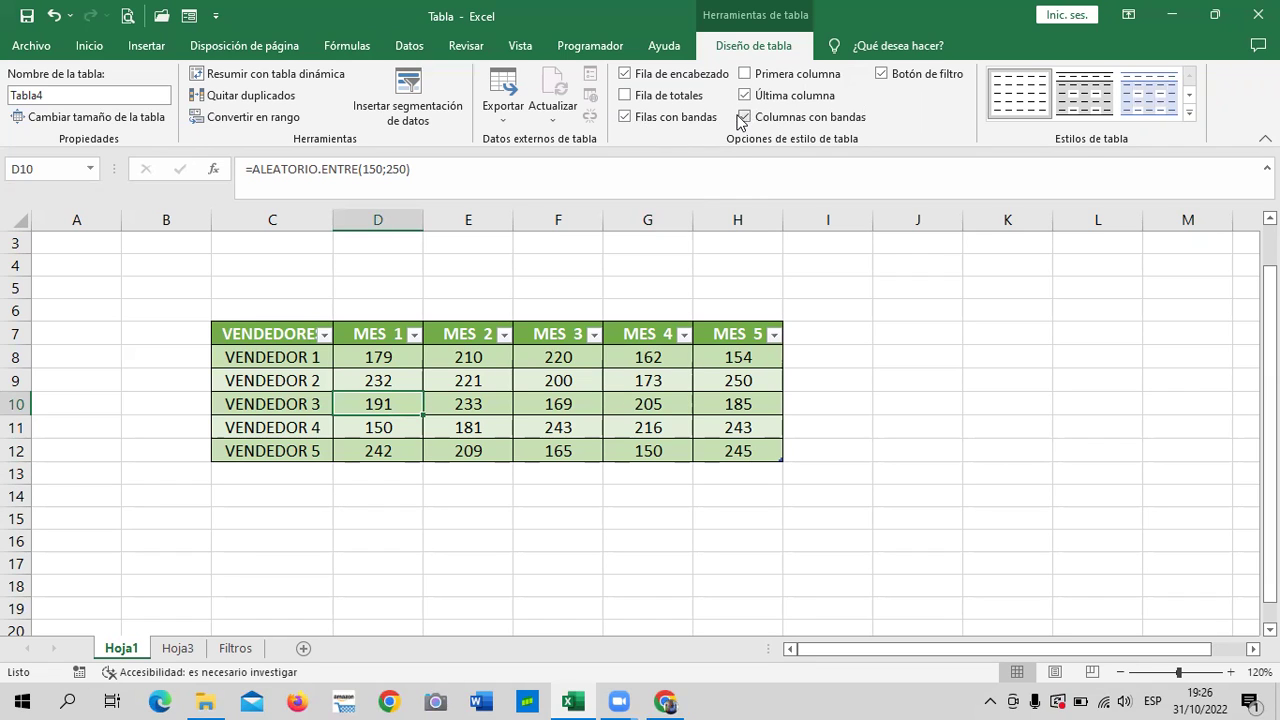
{"action": "key", "text": "ctrl+z"}
{"action": "key", "text": "ctrl+z"}
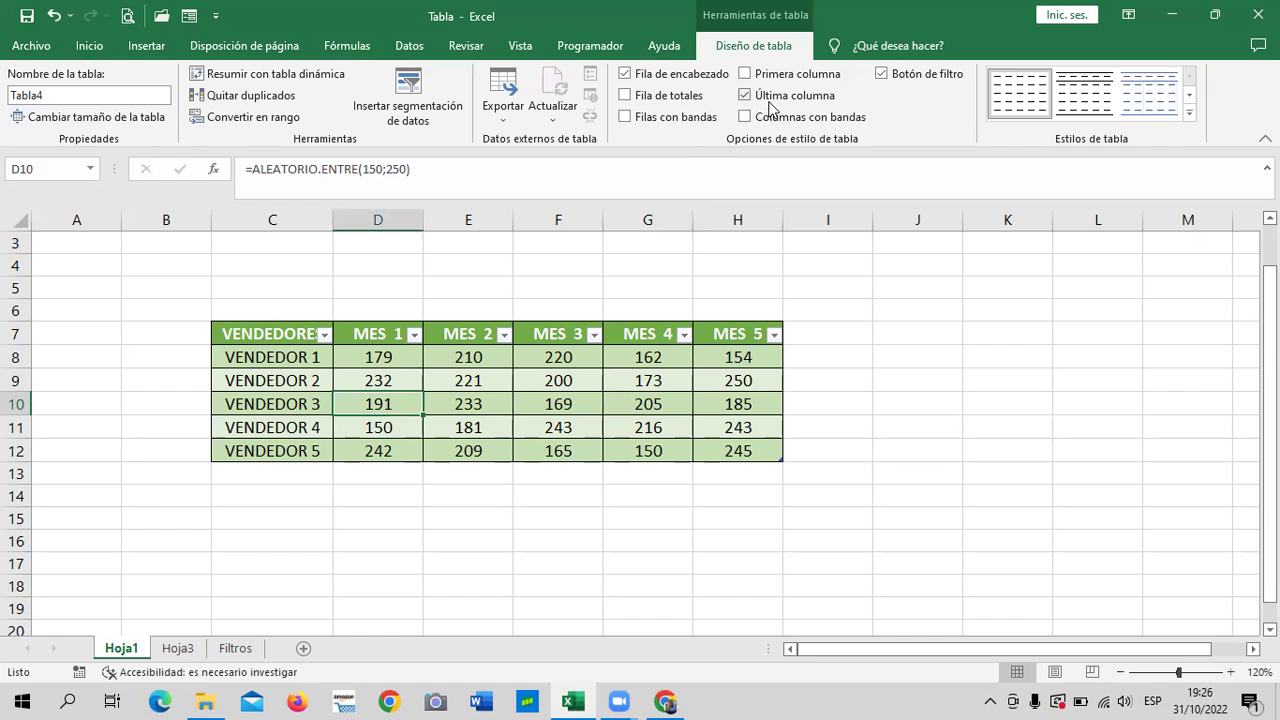
{"action": "left_click", "coordinate": [880, 375]}
{"action": "left_click", "coordinate": [432, 403]}
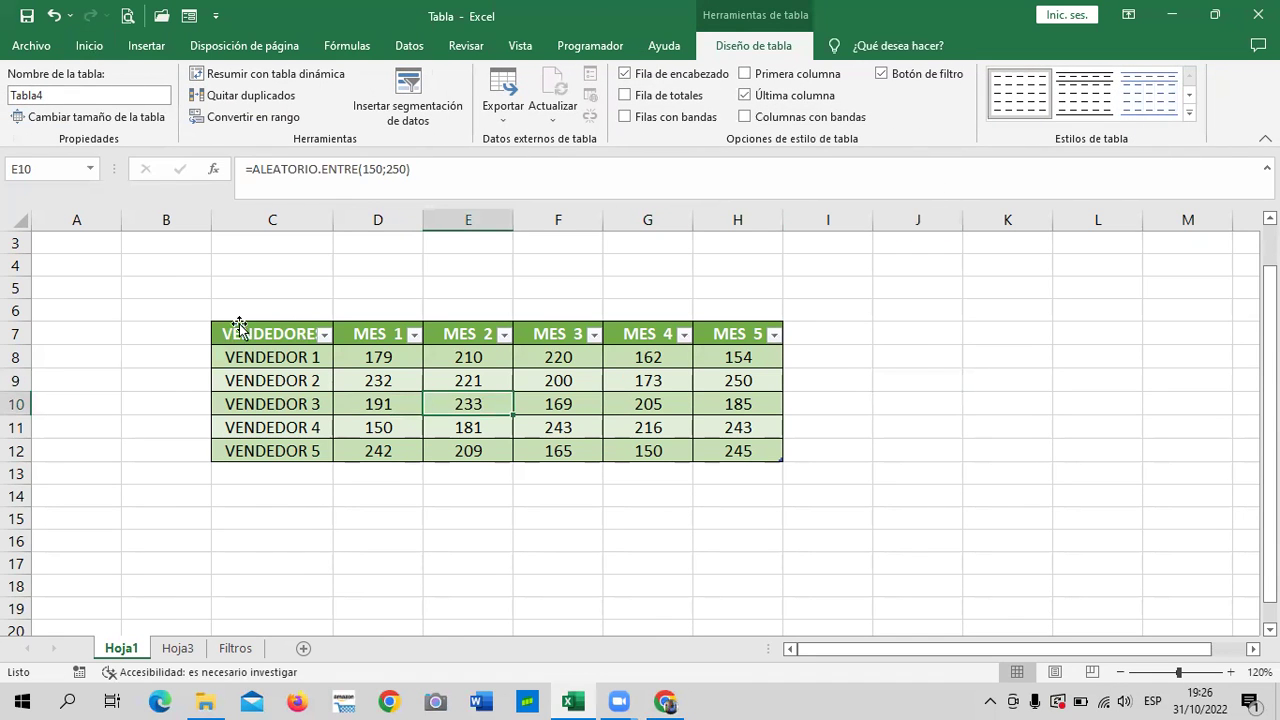
Step: Convert Tabla4 back to a normal range, confirming with Sí
{"action": "left_click", "coordinate": [245, 118]}
{"action": "left_click", "coordinate": [598, 402]}
{"action": "left_click", "coordinate": [874, 376]}
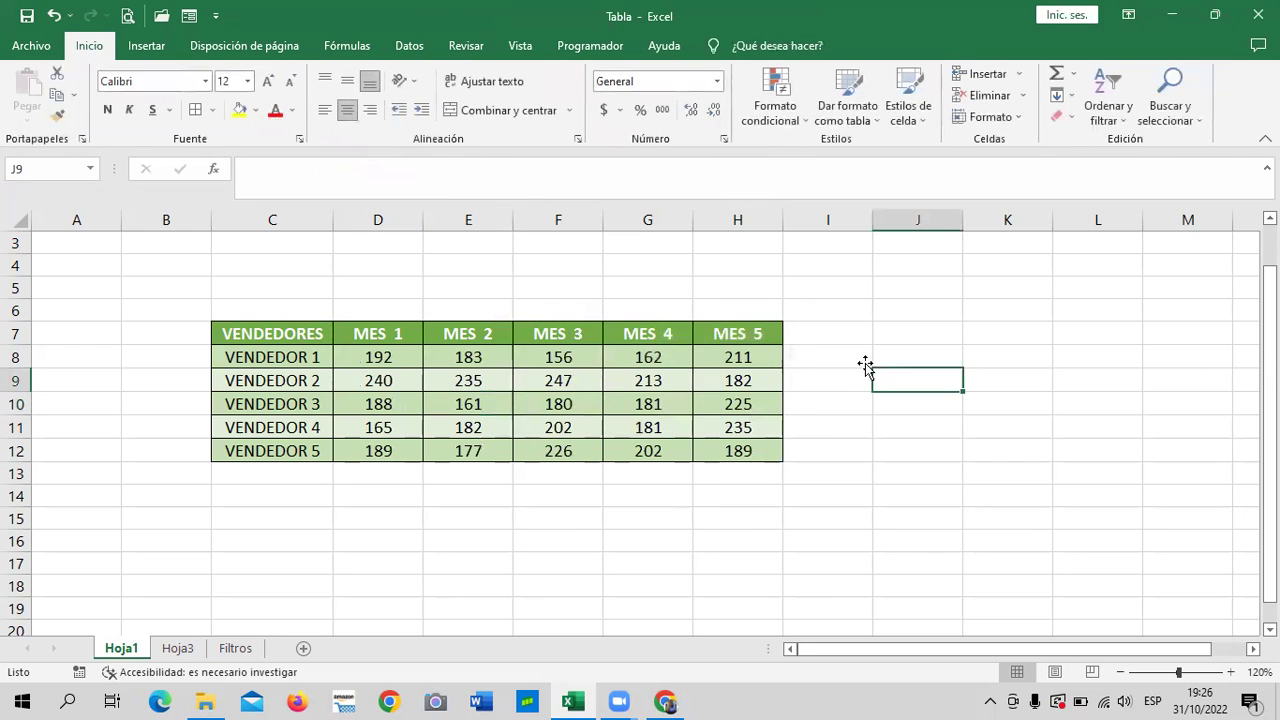
Step: Reset C7:H12 to the Normal cell style
{"action": "left_click_drag", "start_coordinate": [297, 333], "coordinate": [728, 450]}
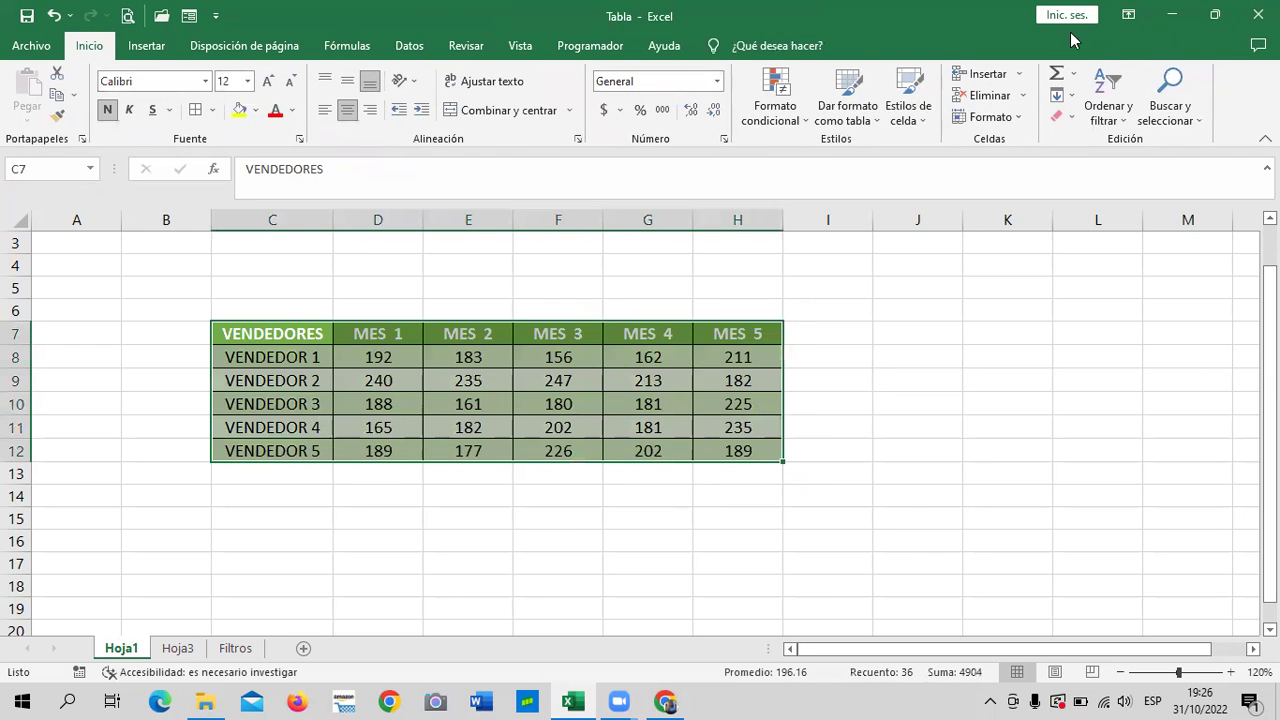
{"action": "left_click", "coordinate": [918, 112]}
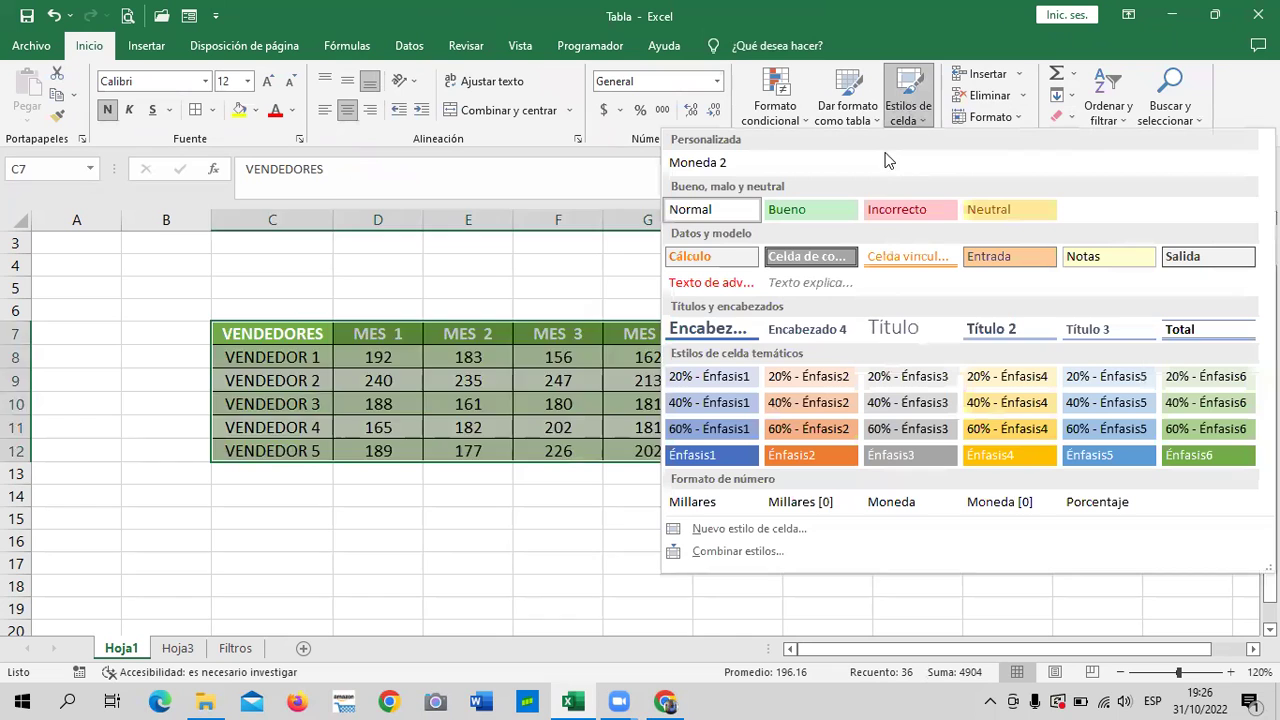
{"action": "left_click", "coordinate": [735, 216]}
{"action": "left_click", "coordinate": [932, 392]}
{"action": "left_click", "coordinate": [485, 404]}
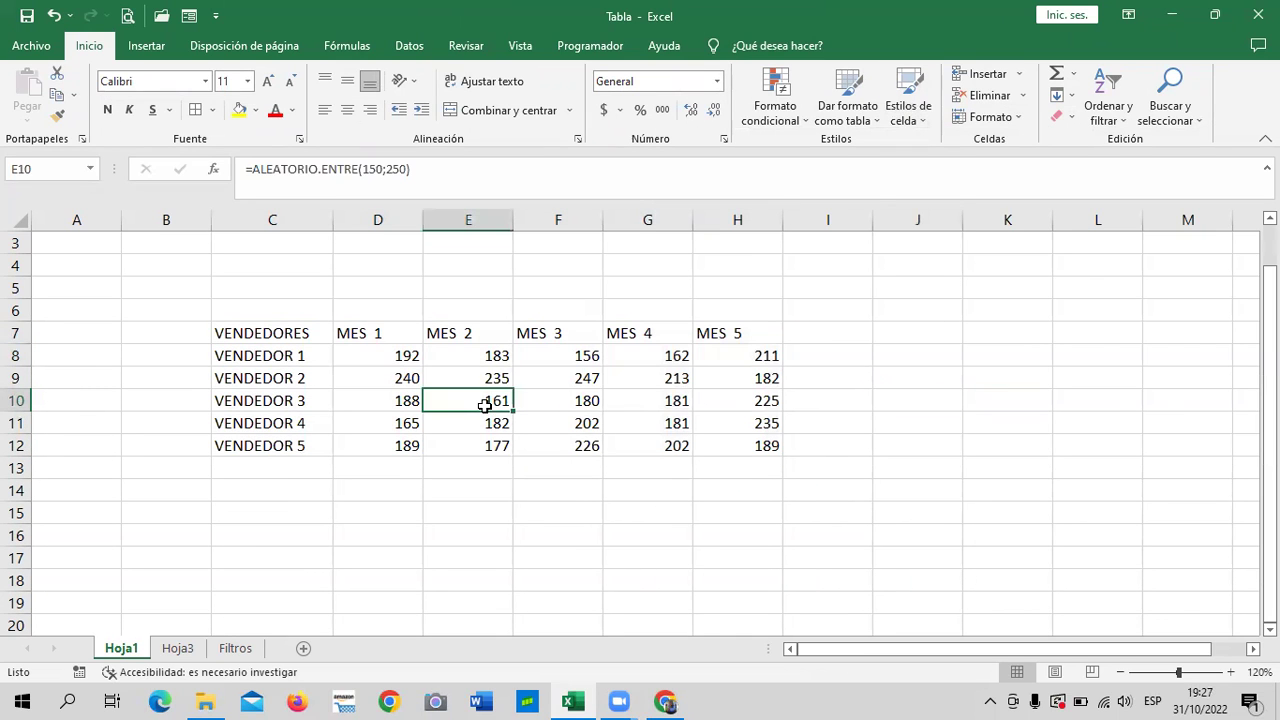
{"action": "left_click", "coordinate": [350, 355]}
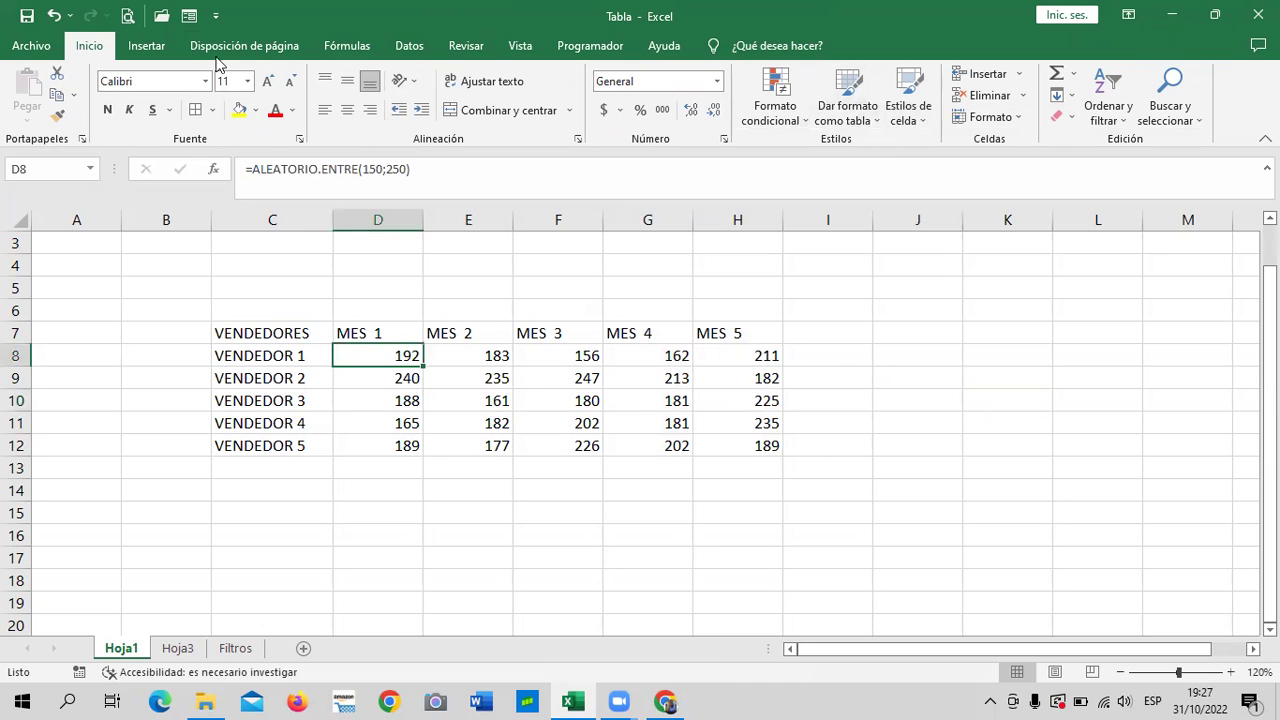
{"action": "left_click", "coordinate": [148, 46]}
Step: Create a table from $C$7:$H$12 with headers, producing blue-banded Tabla5
{"action": "left_click", "coordinate": [174, 100]}
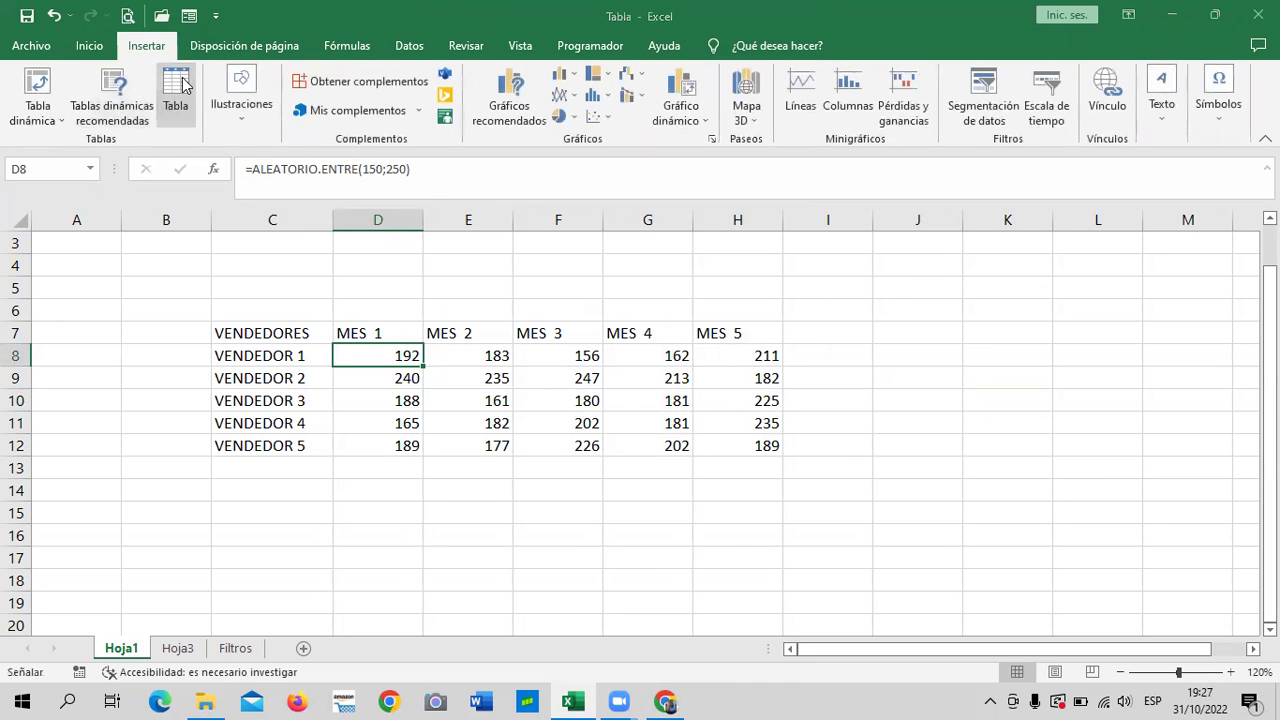
{"action": "left_click", "coordinate": [919, 386]}
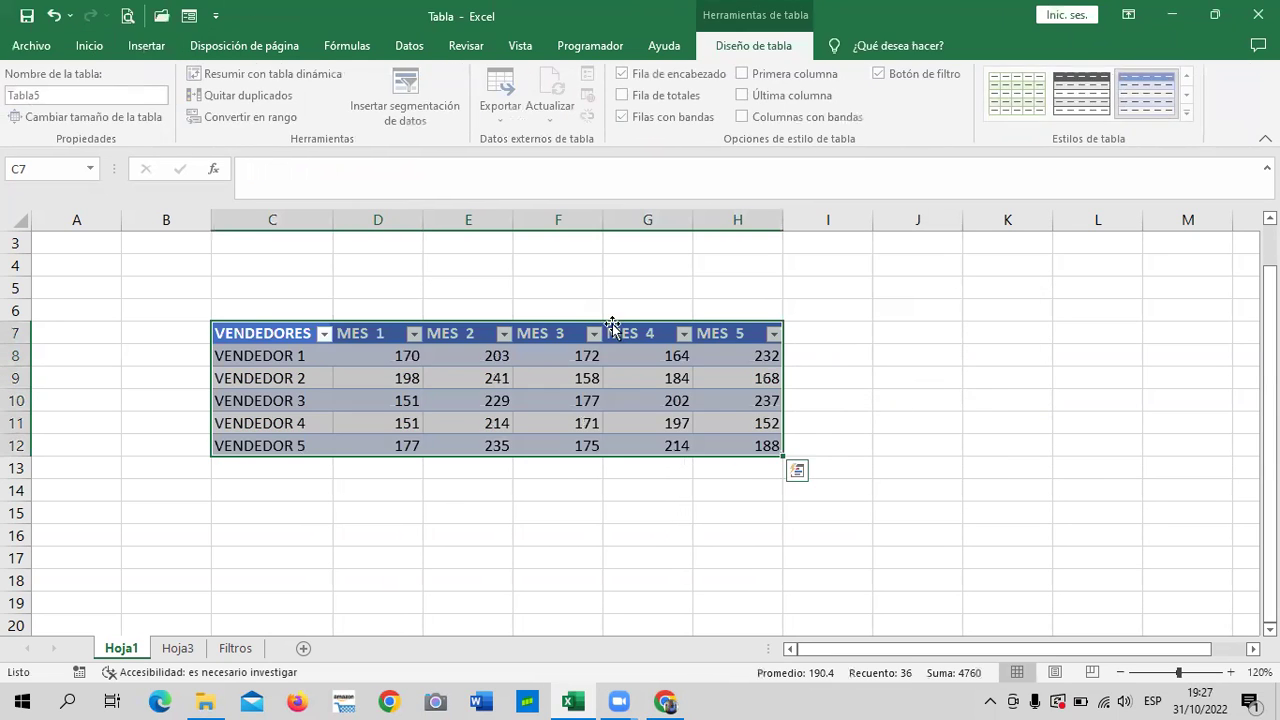
{"action": "left_click", "coordinate": [802, 420]}
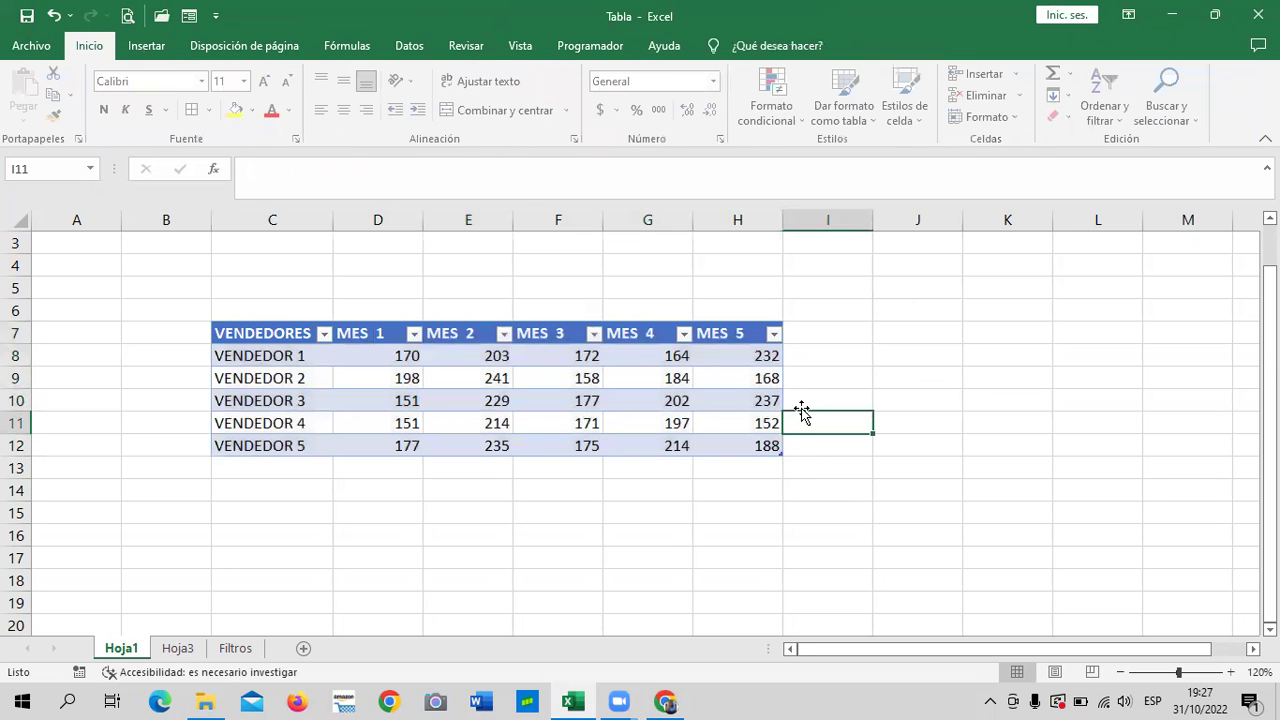
{"action": "left_click", "coordinate": [642, 404]}
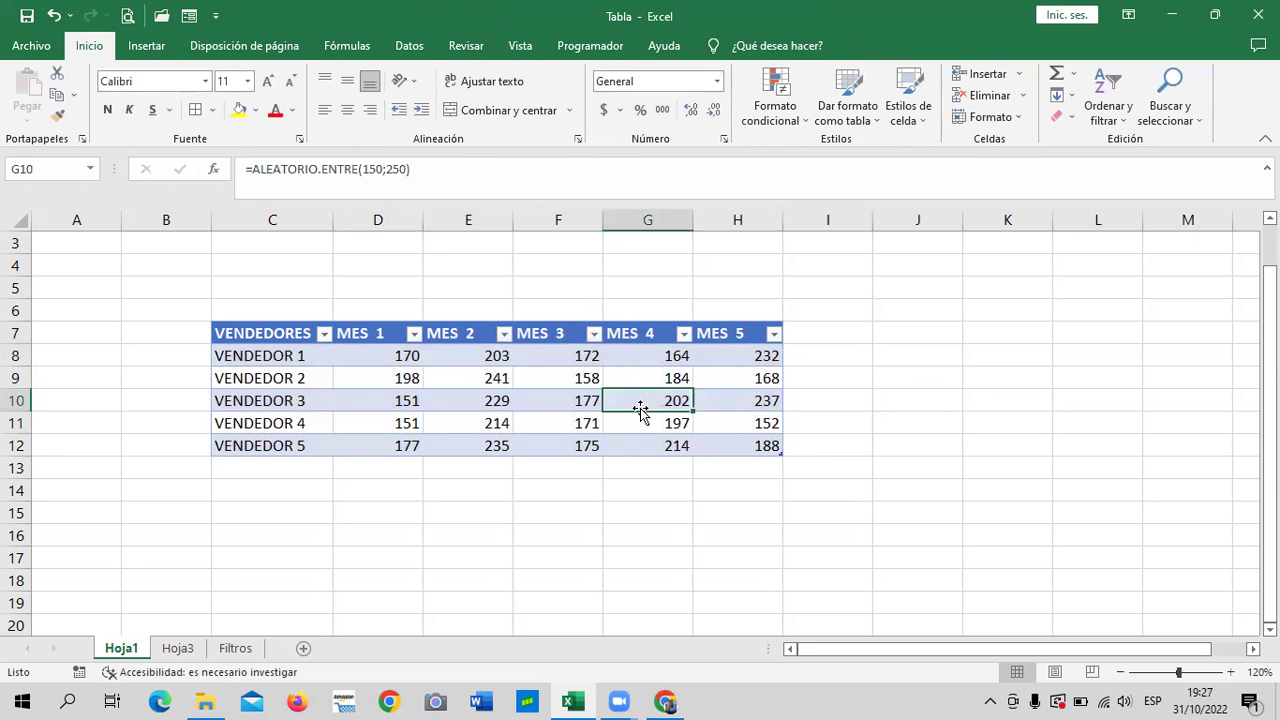
Step: Toggle Columnas con bandas and Filas con bandas until Tabla5 has both checked
{"action": "left_click", "coordinate": [745, 117]}
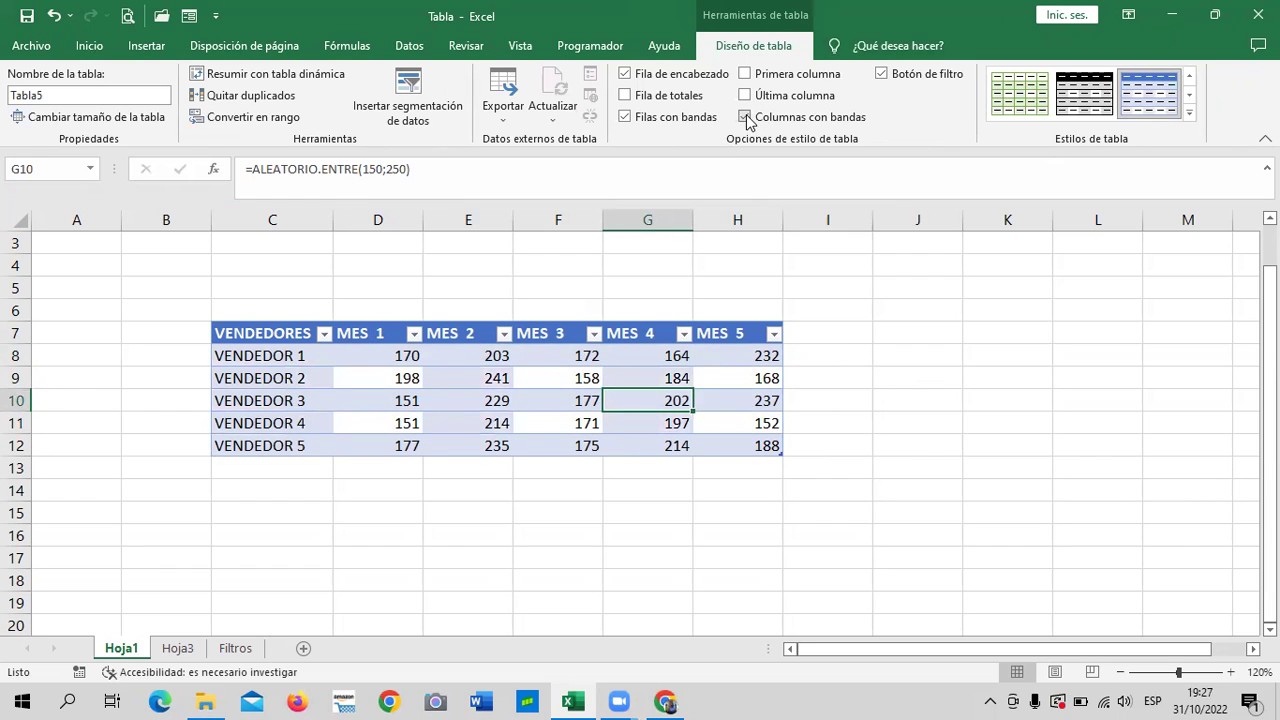
{"action": "left_click", "coordinate": [745, 117]}
{"action": "left_click", "coordinate": [745, 117]}
{"action": "left_click", "coordinate": [643, 122]}
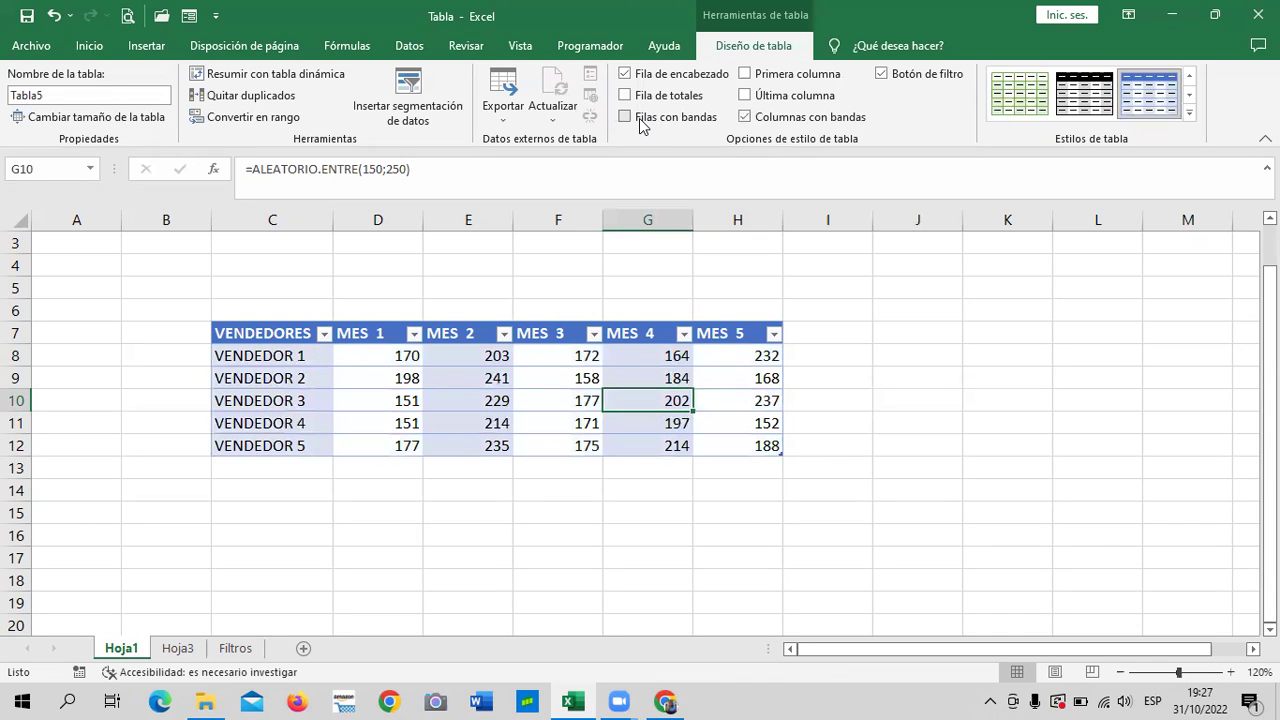
{"action": "left_click", "coordinate": [643, 124]}
{"action": "left_click", "coordinate": [643, 123]}
{"action": "left_click", "coordinate": [760, 118]}
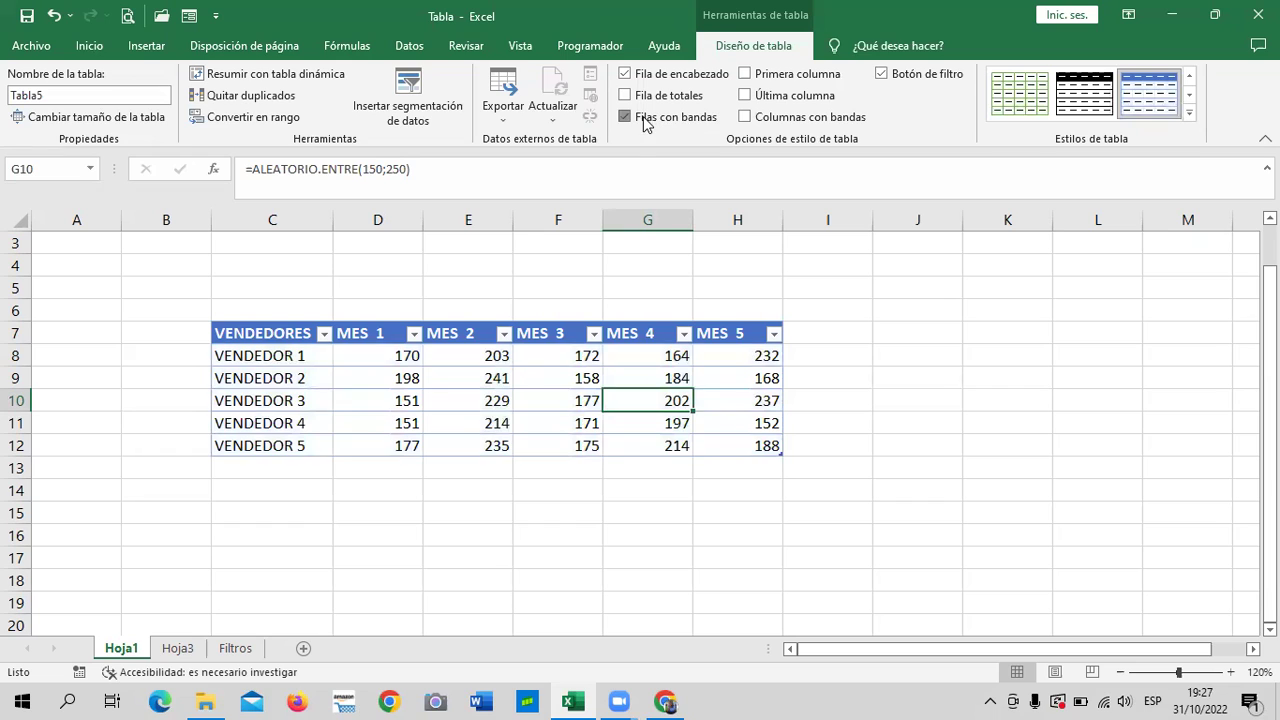
{"action": "left_click", "coordinate": [645, 121]}
{"action": "left_click", "coordinate": [752, 120]}
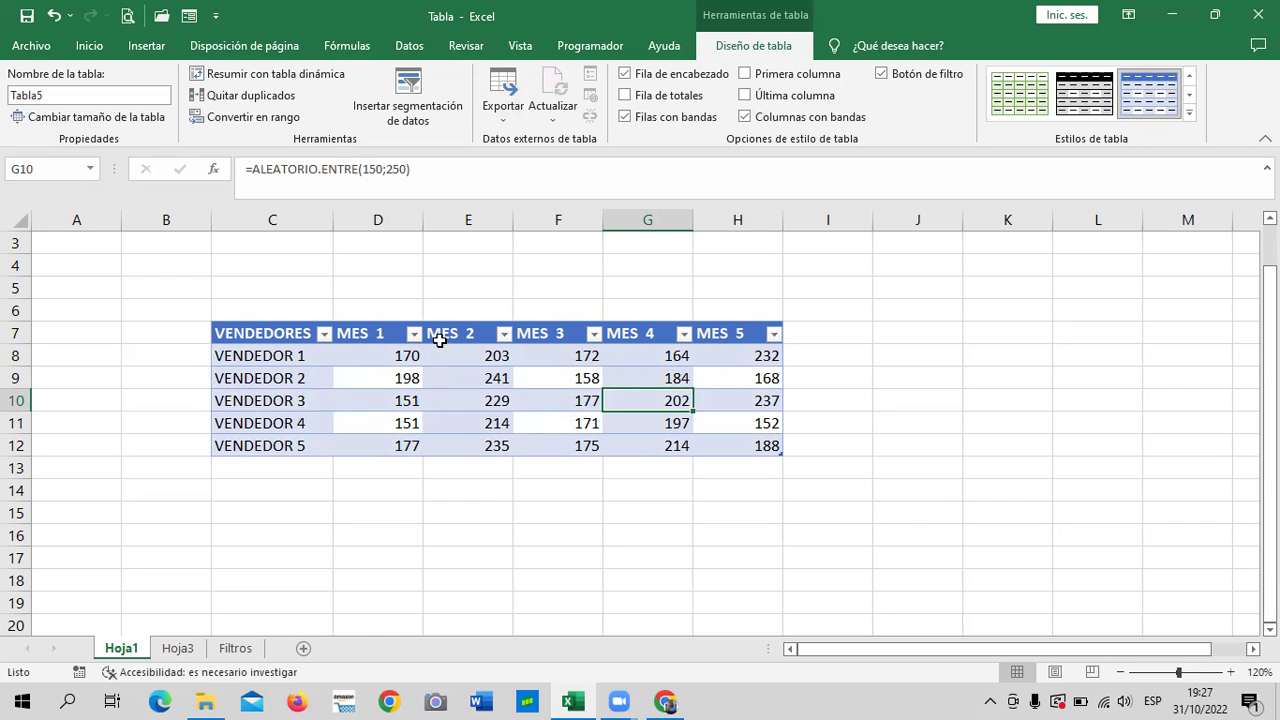
{"action": "left_click", "coordinate": [746, 75]}
{"action": "left_click", "coordinate": [745, 95]}
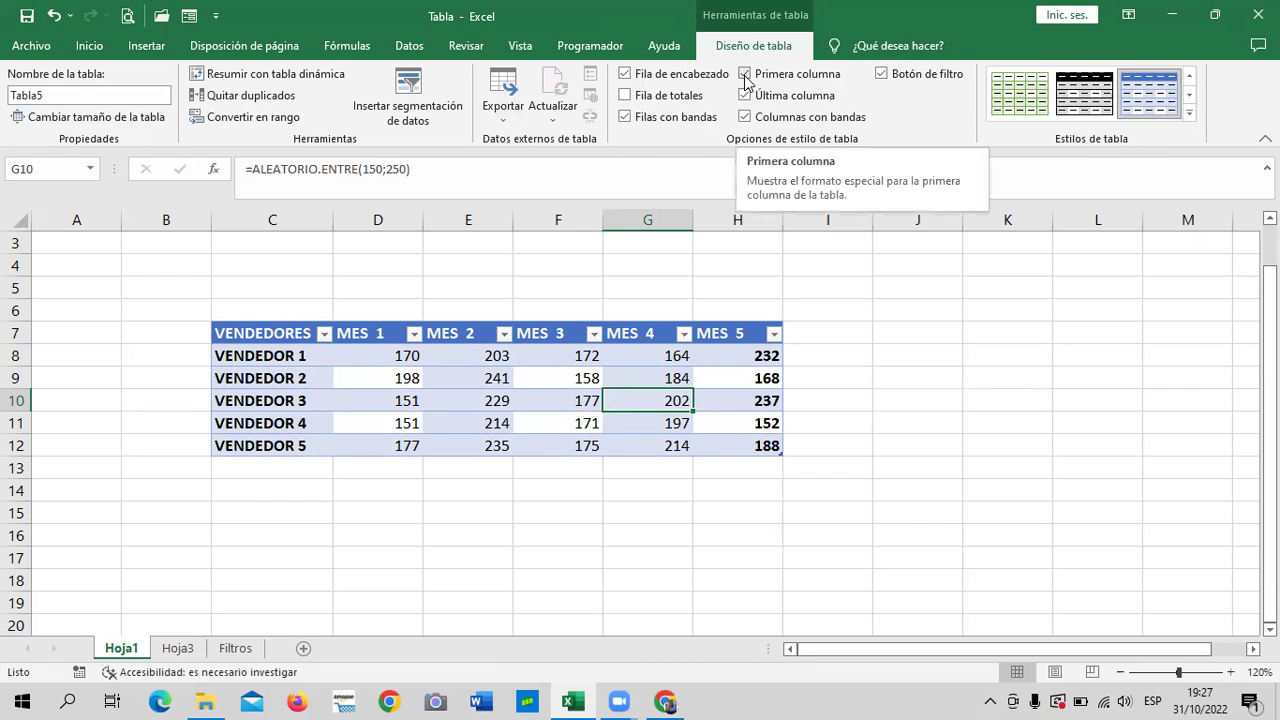
{"action": "left_click", "coordinate": [625, 75]}
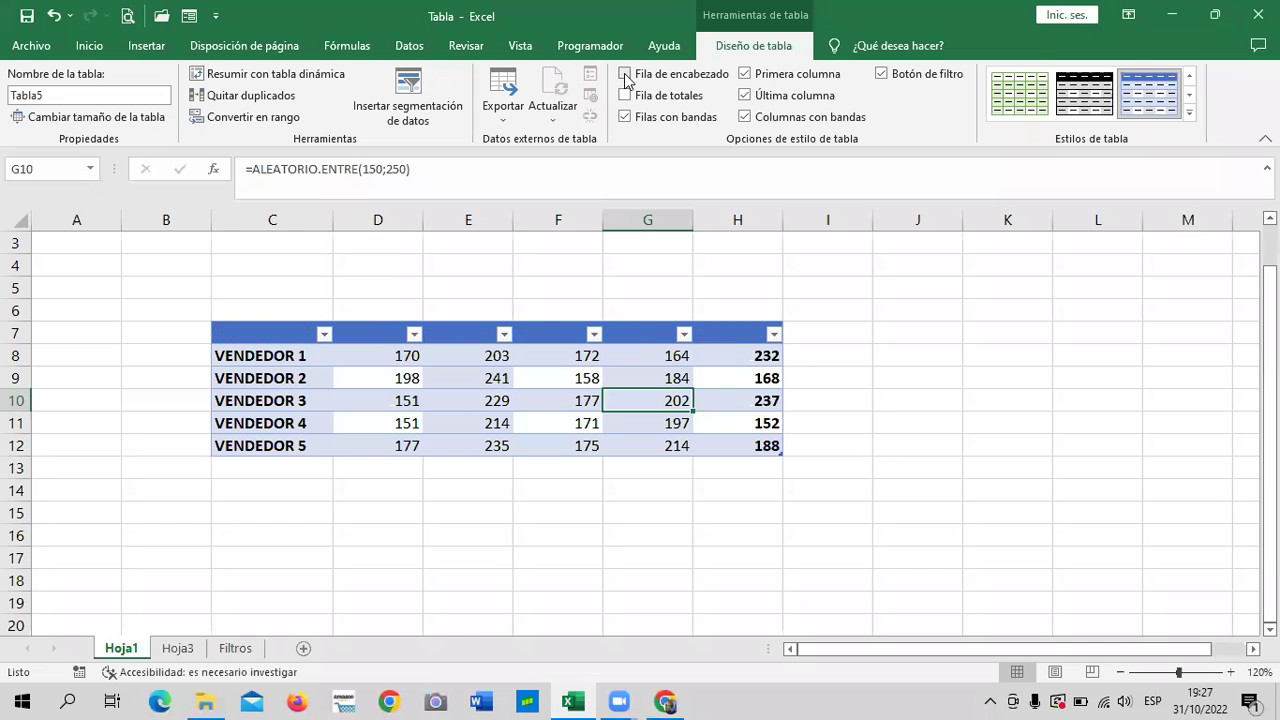
{"action": "left_click", "coordinate": [920, 452]}
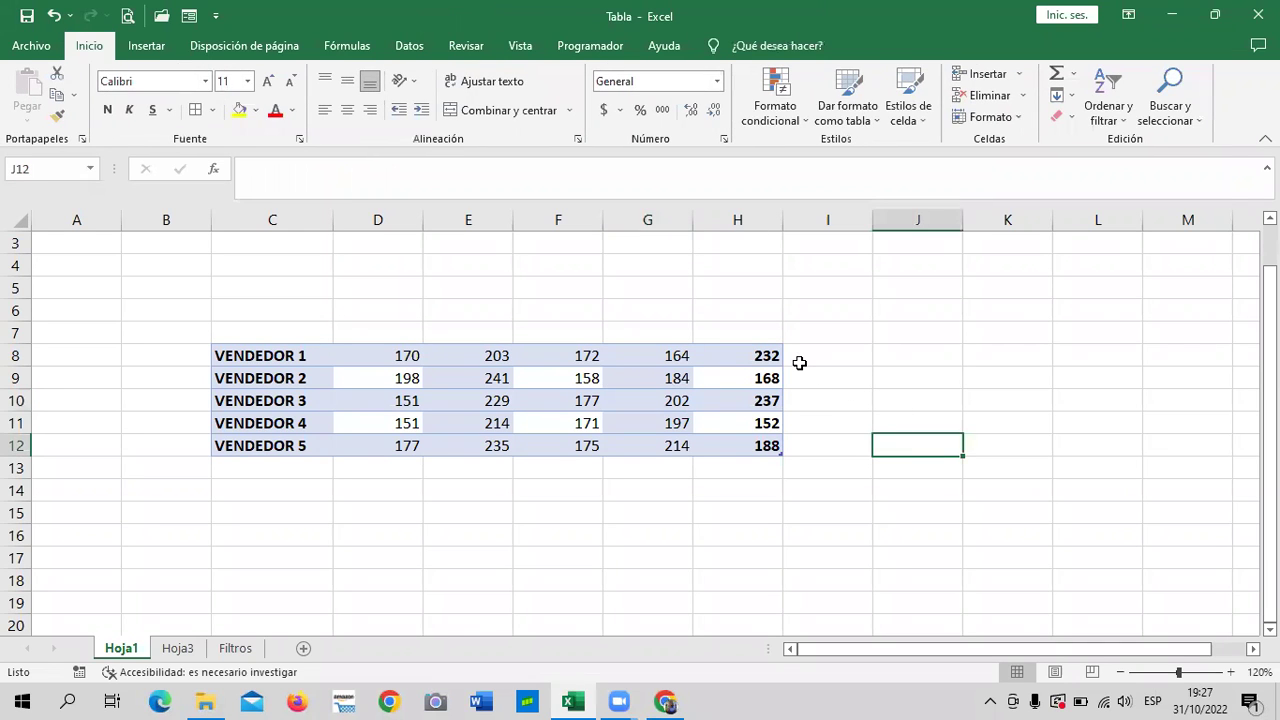
{"action": "left_click", "coordinate": [650, 398]}
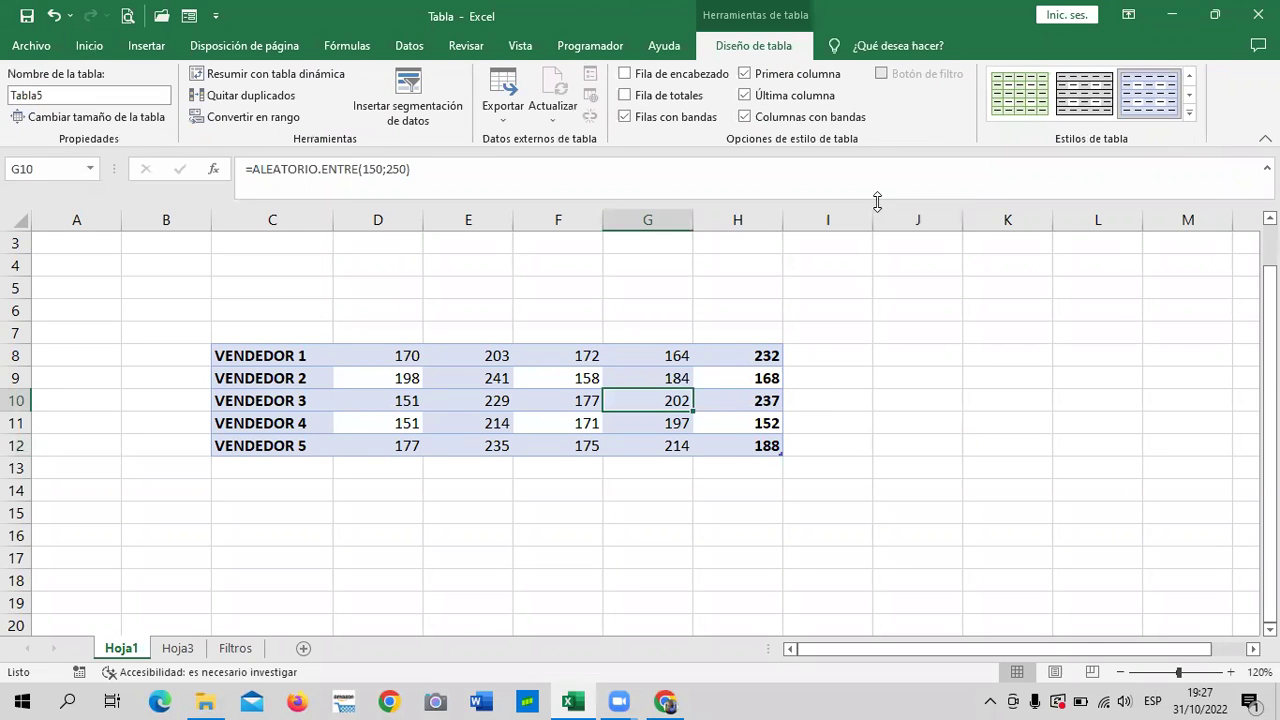
{"action": "left_click", "coordinate": [626, 75]}
{"action": "left_click", "coordinate": [626, 75]}
{"action": "left_click", "coordinate": [751, 430]}
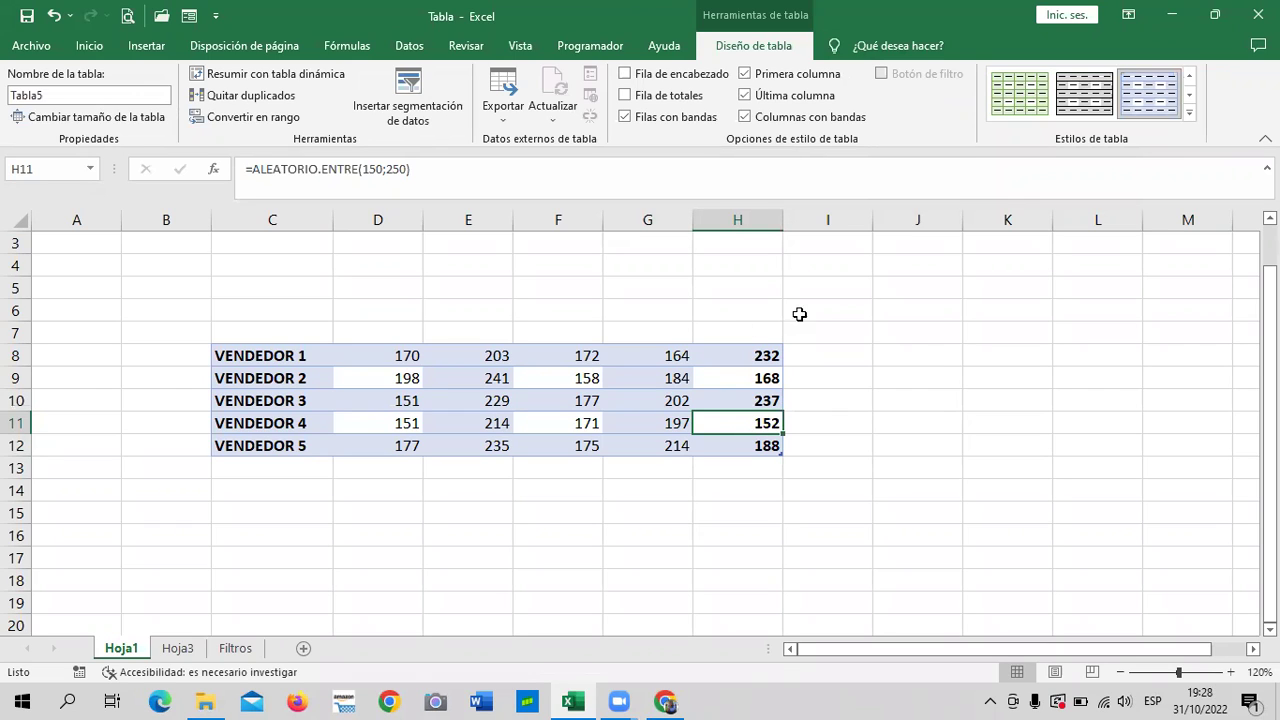
{"action": "left_click", "coordinate": [624, 75]}
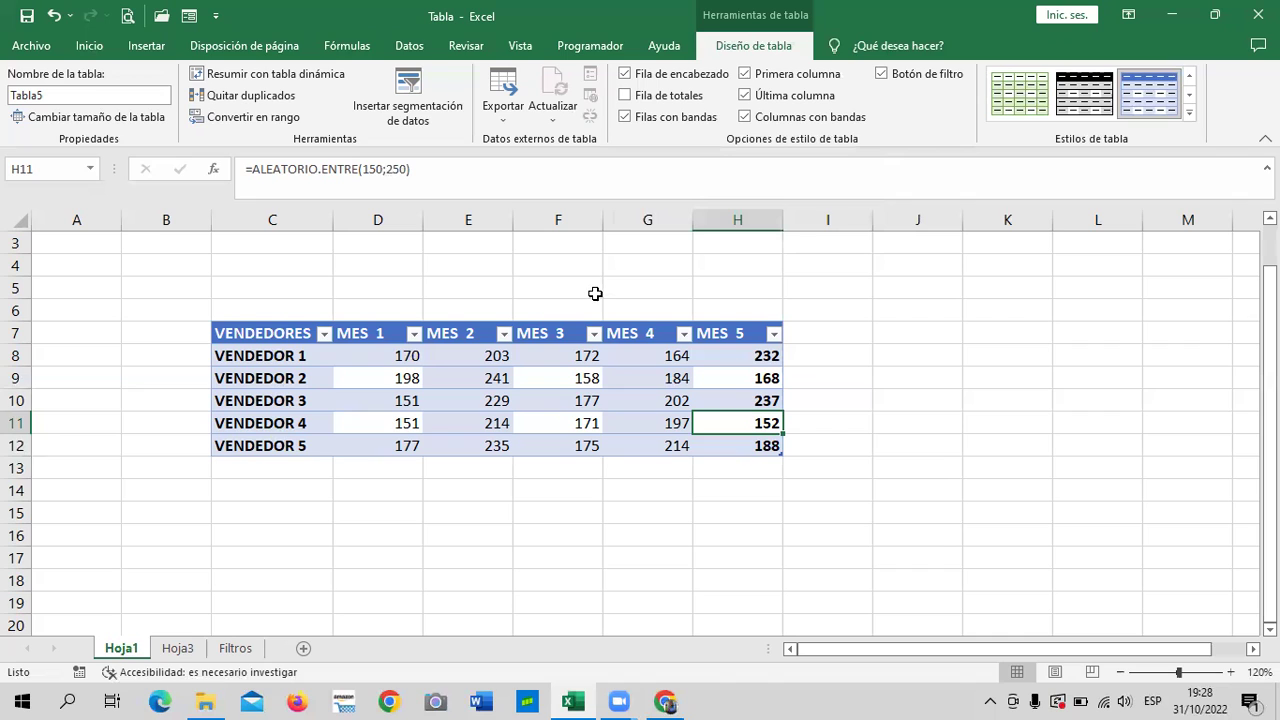
{"action": "left_click", "coordinate": [630, 362]}
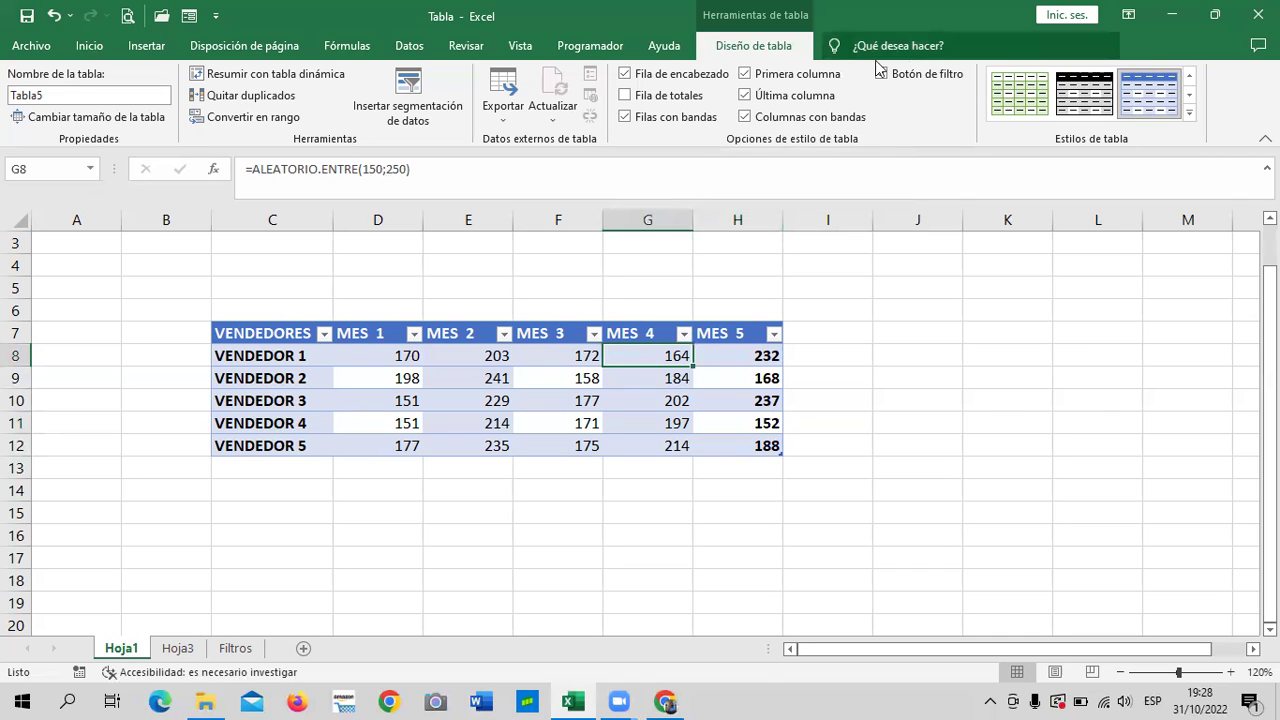
{"action": "left_click", "coordinate": [580, 446]}
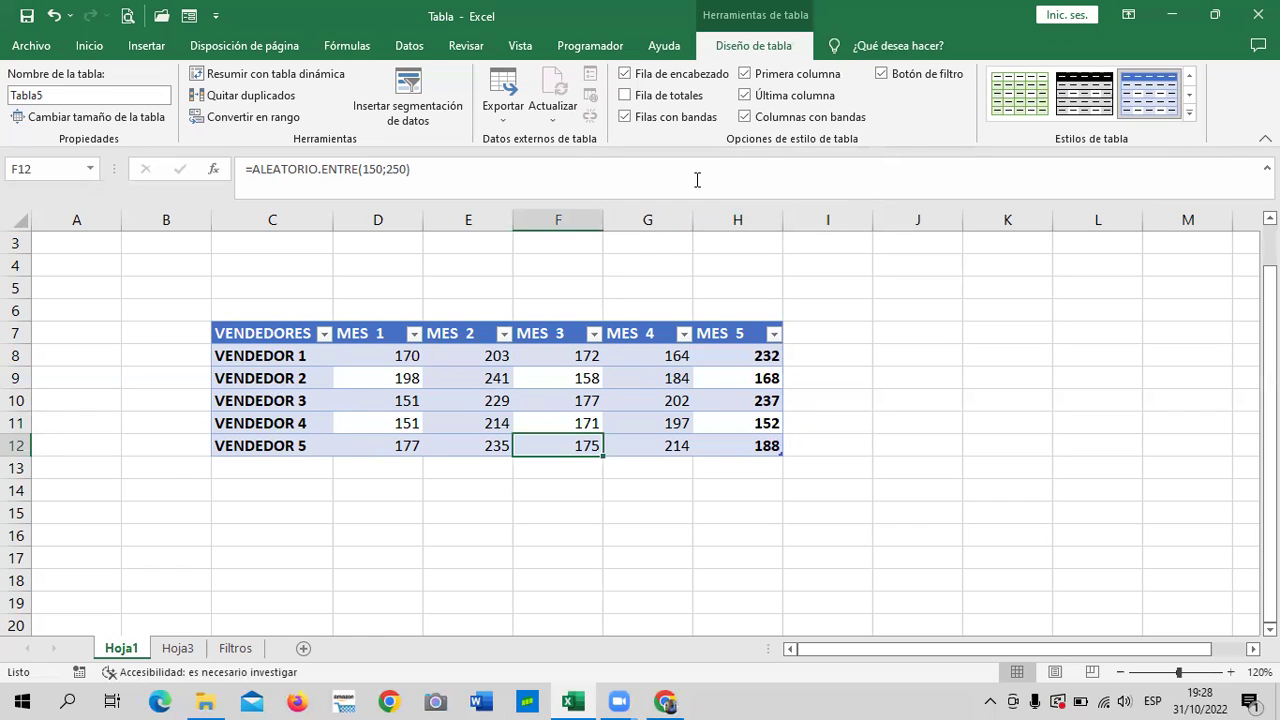
Step: Turn on Fila de totales so the MES 5 column totals 932
{"action": "left_click", "coordinate": [627, 97]}
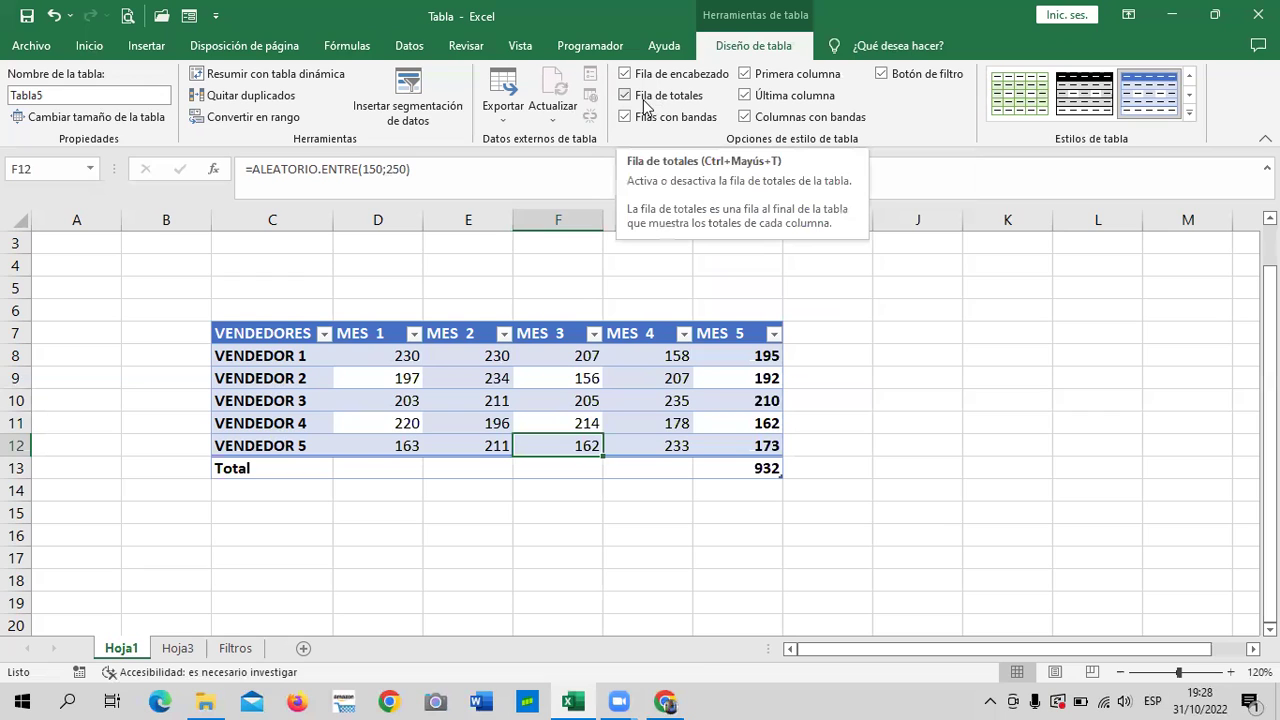
{"action": "left_click", "coordinate": [754, 470]}
{"action": "left_click", "coordinate": [668, 467]}
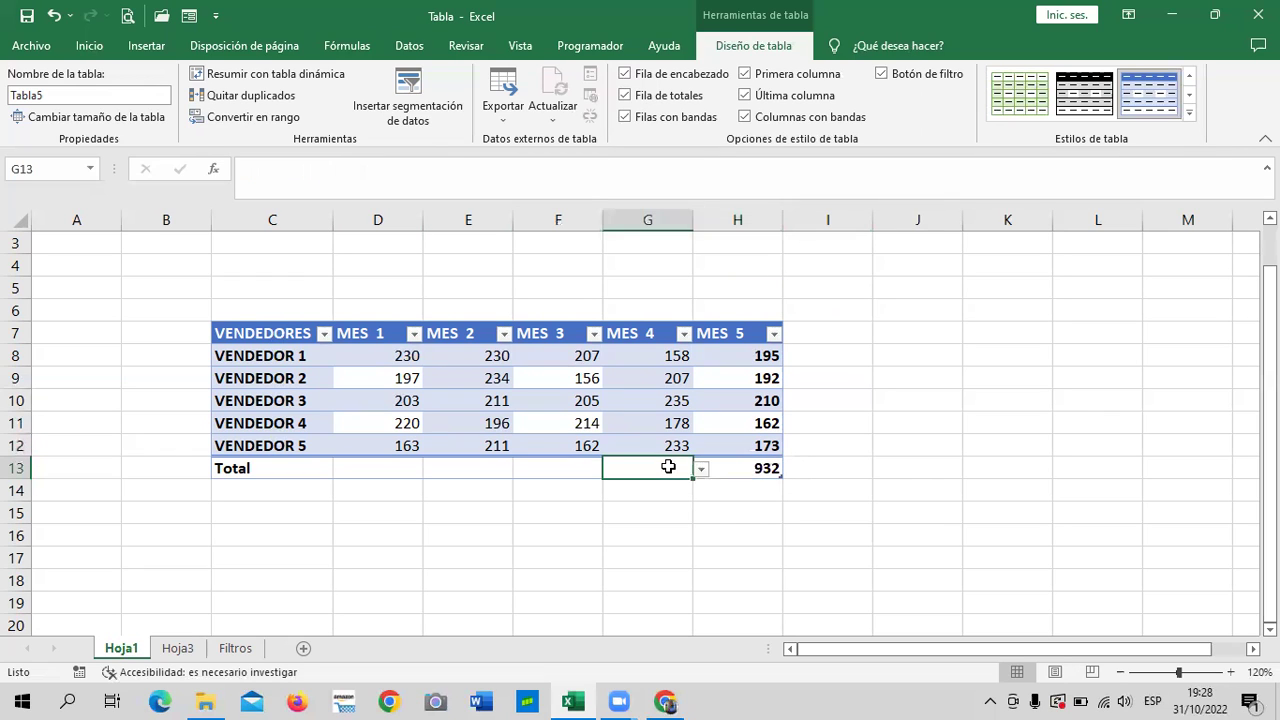
{"action": "left_click", "coordinate": [586, 469]}
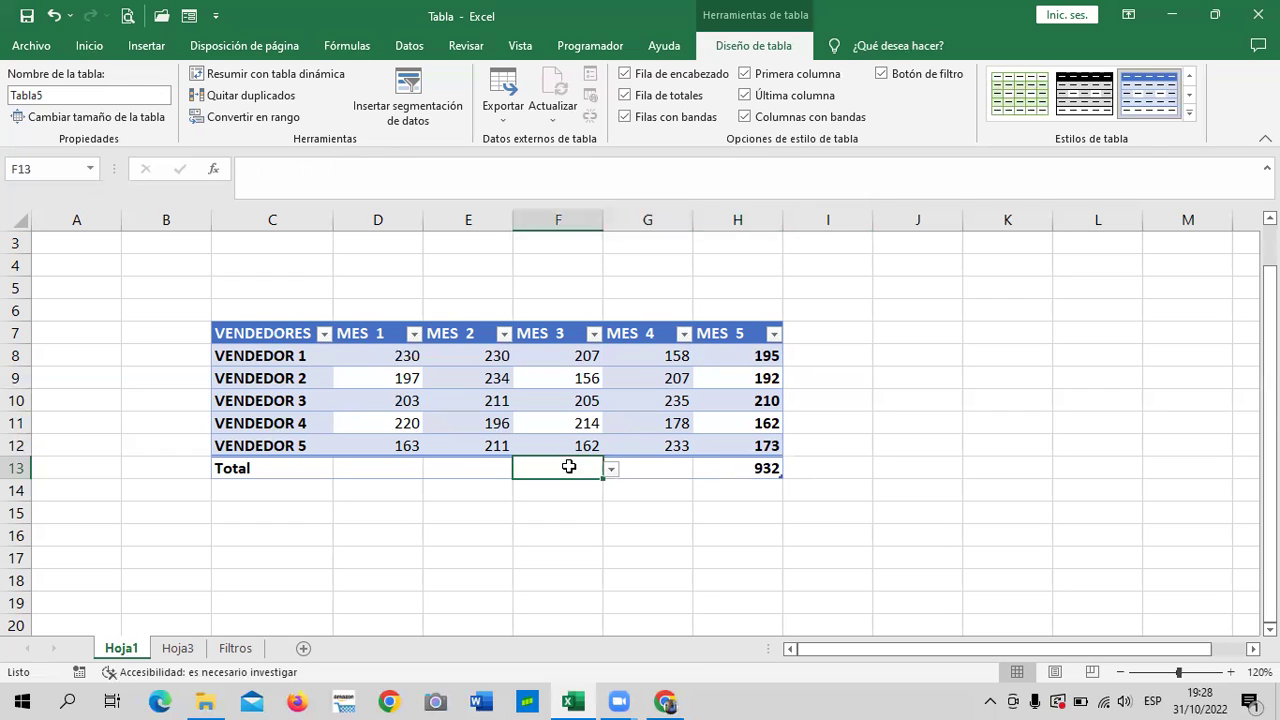
{"action": "left_click", "coordinate": [479, 465]}
{"action": "left_click", "coordinate": [393, 469]}
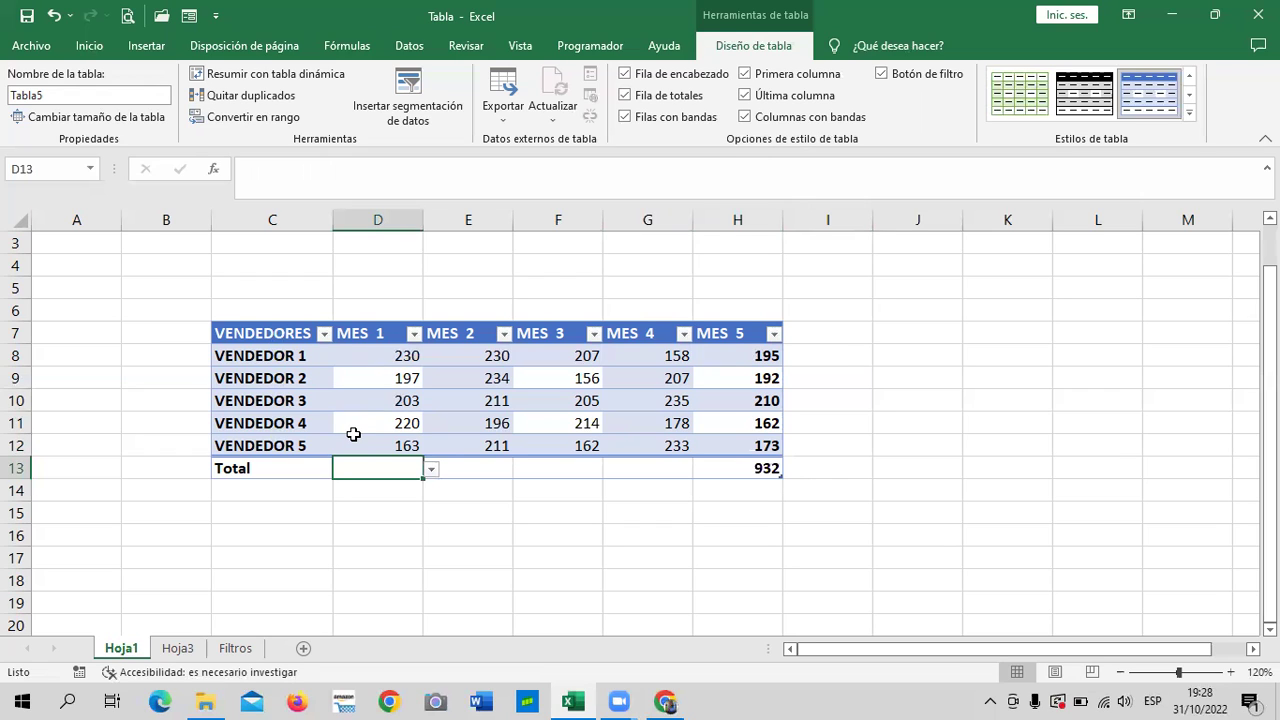
Step: Check the Total-row cells D13 to H13 under MES 1 through MES 5
{"action": "left_click", "coordinate": [479, 469]}
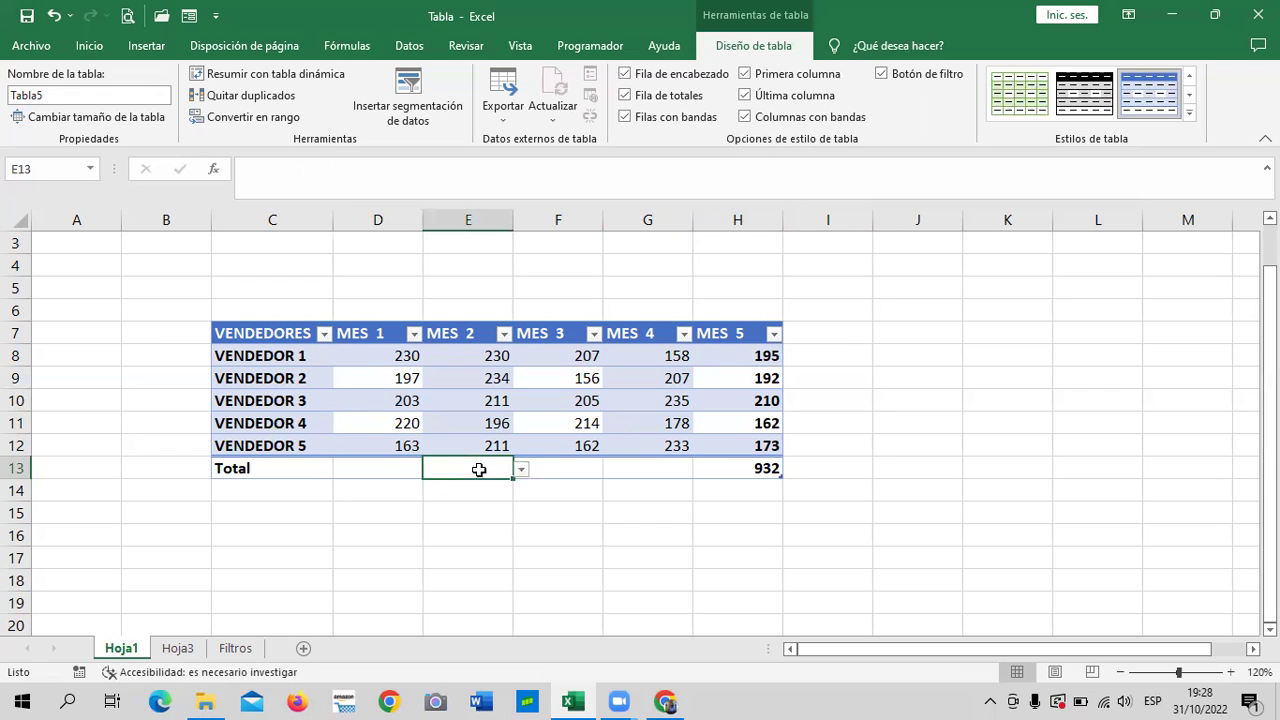
{"action": "left_click", "coordinate": [545, 466]}
{"action": "left_click", "coordinate": [686, 474]}
{"action": "left_click", "coordinate": [754, 473]}
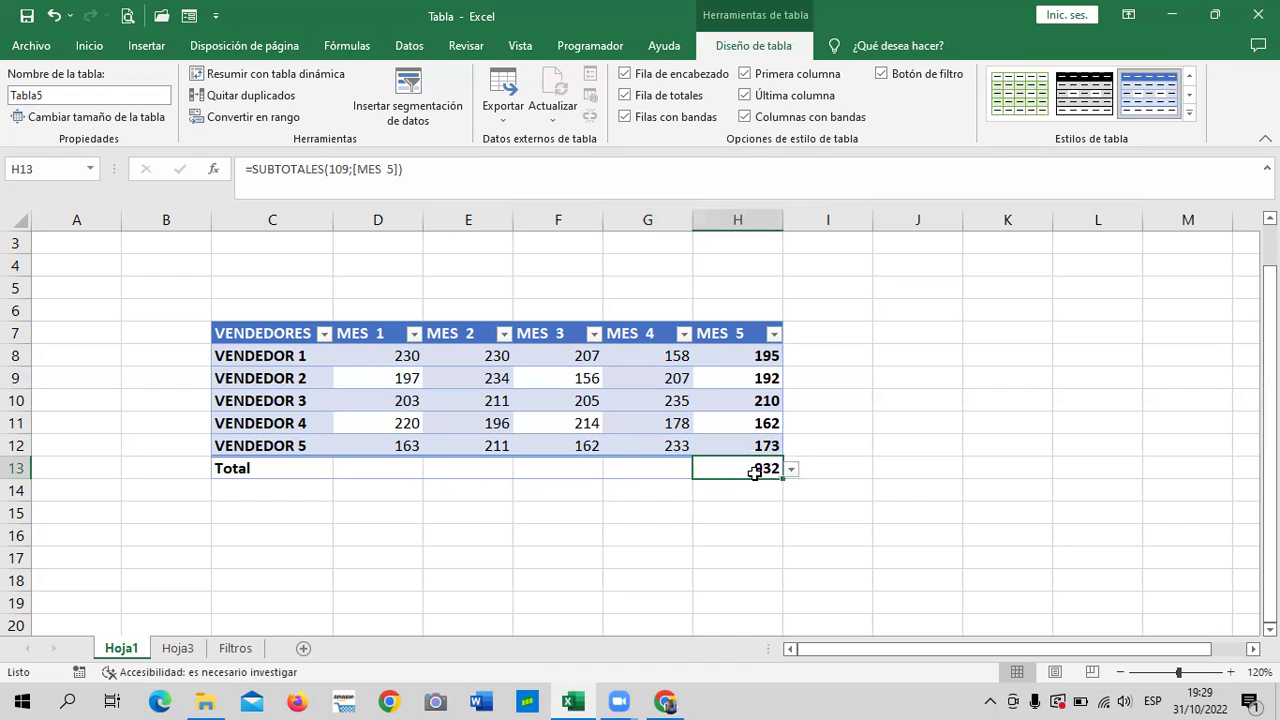
{"action": "left_click", "coordinate": [640, 466]}
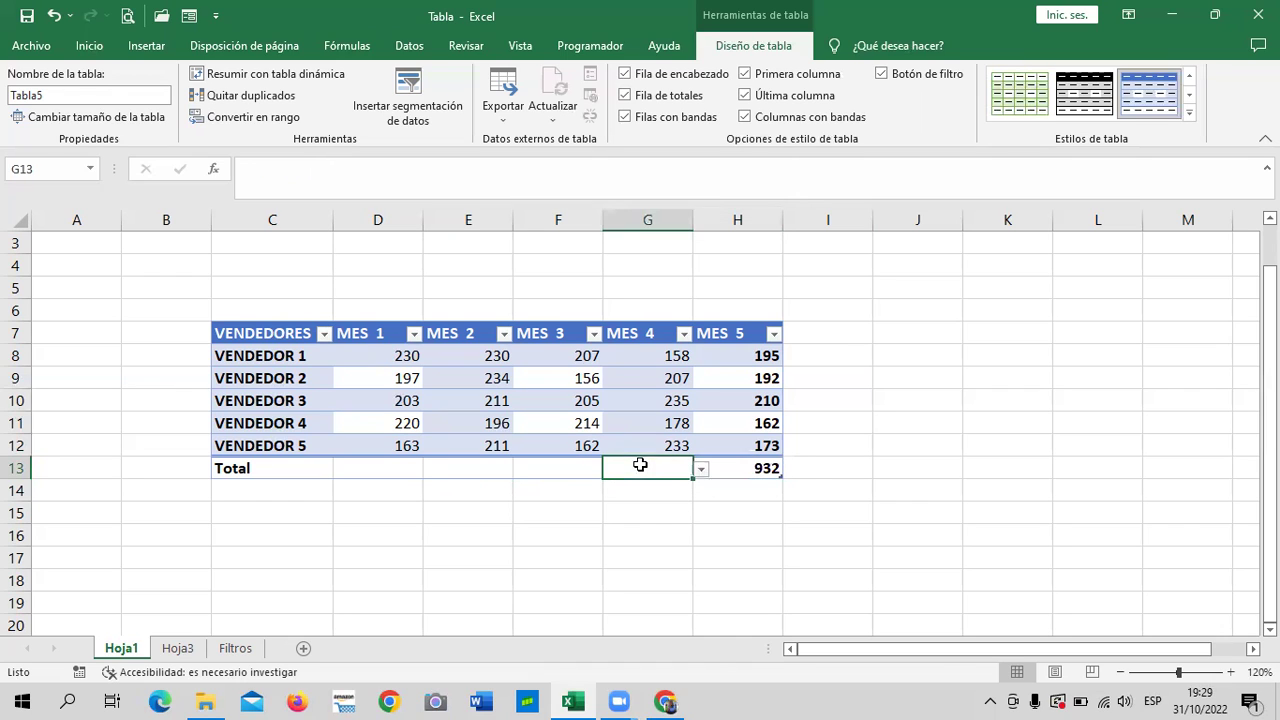
{"action": "left_click", "coordinate": [572, 467]}
{"action": "left_click", "coordinate": [480, 470]}
{"action": "left_click", "coordinate": [352, 470]}
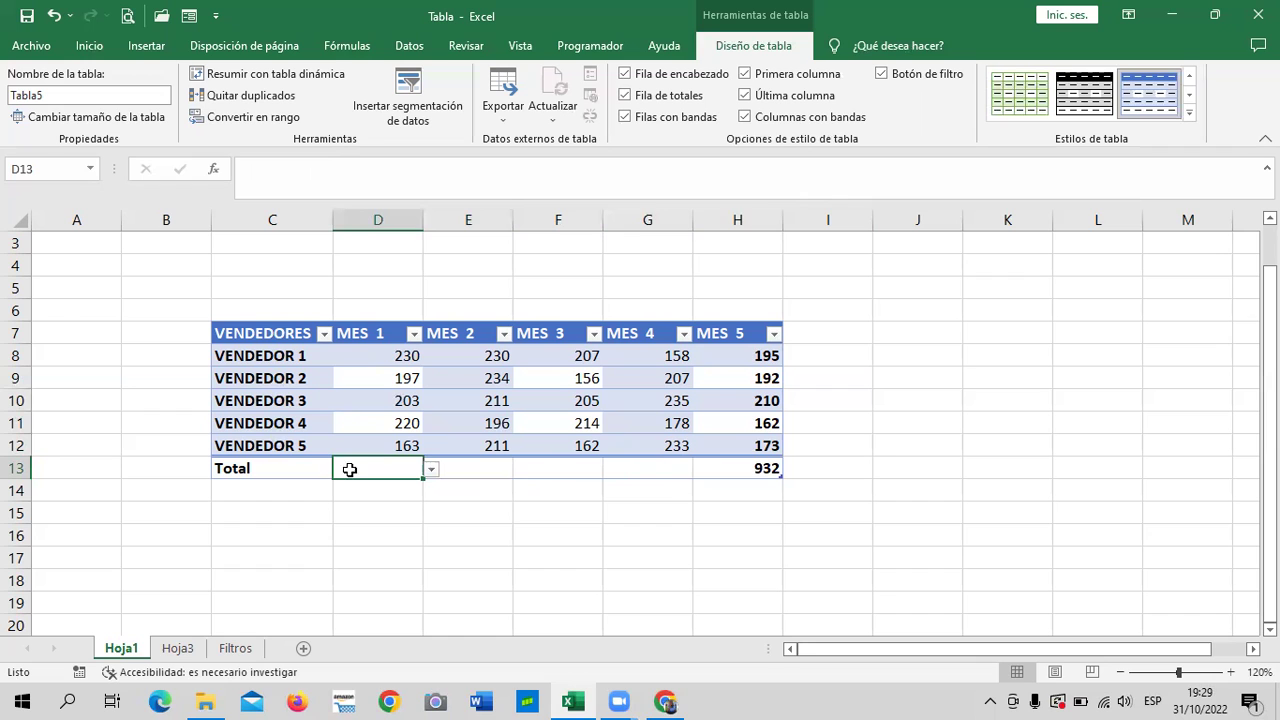
{"action": "left_click", "coordinate": [751, 468]}
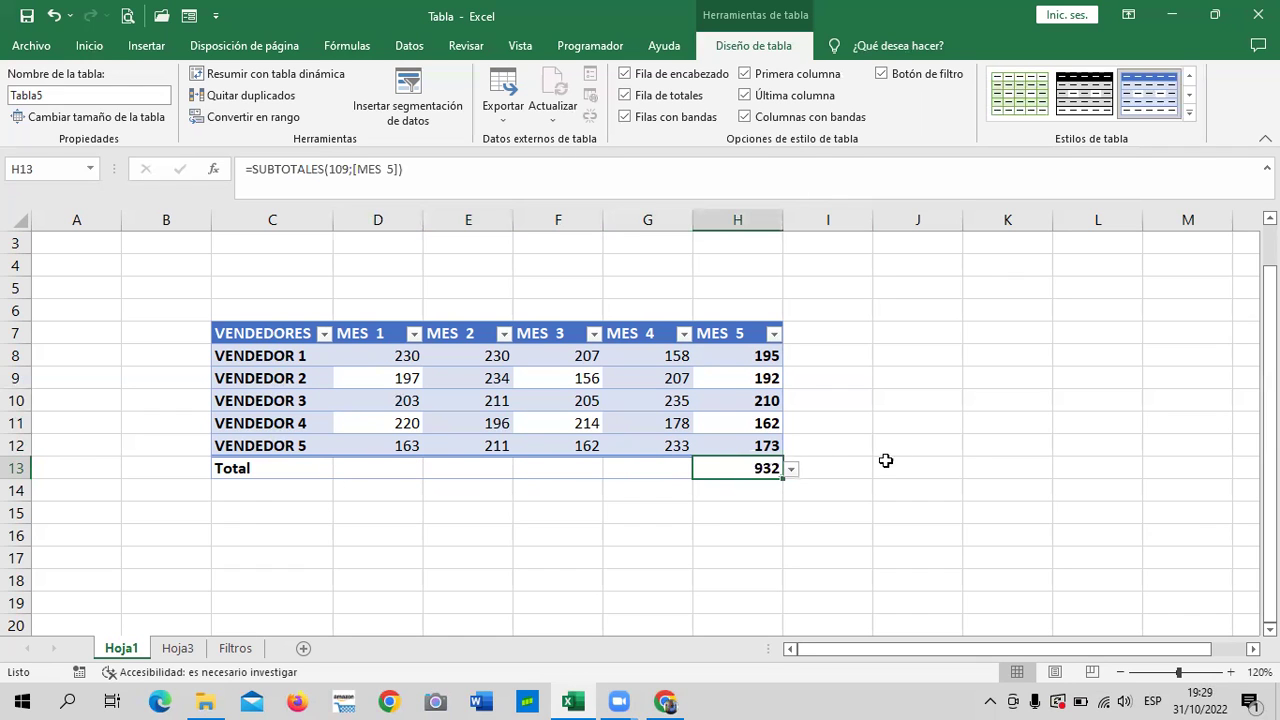
{"action": "left_click", "coordinate": [975, 442]}
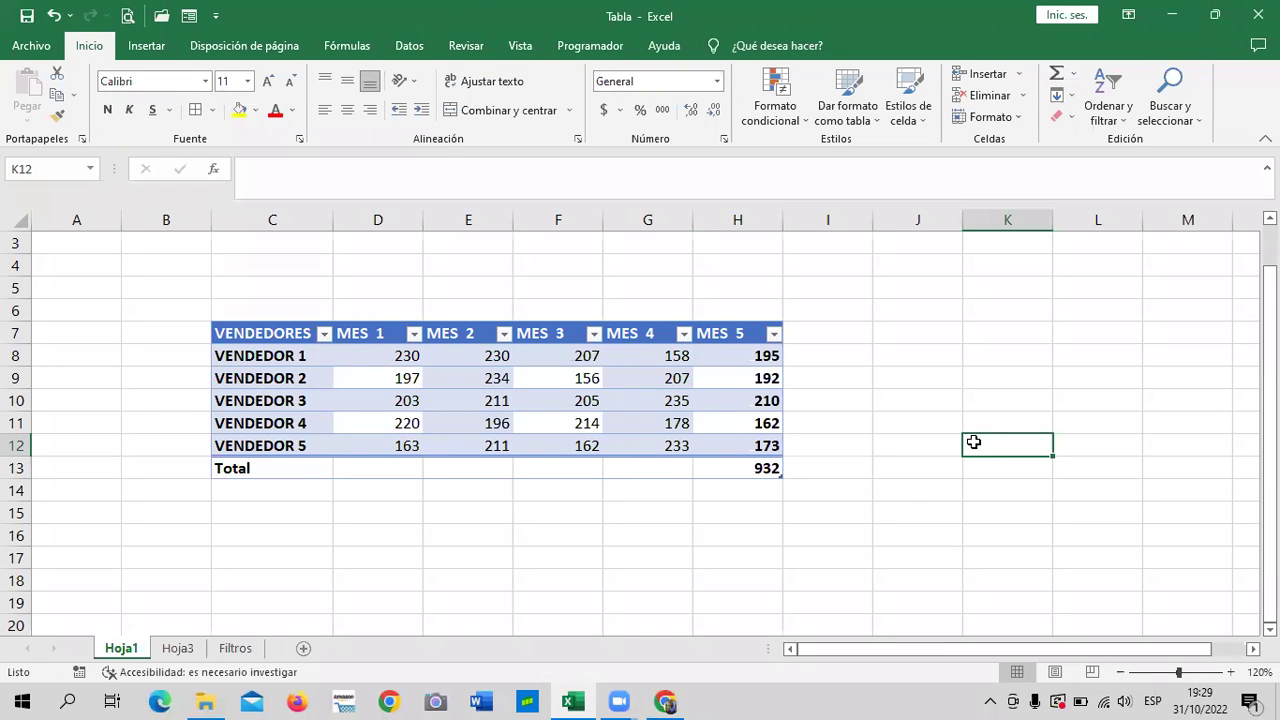
{"action": "left_click", "coordinate": [626, 466]}
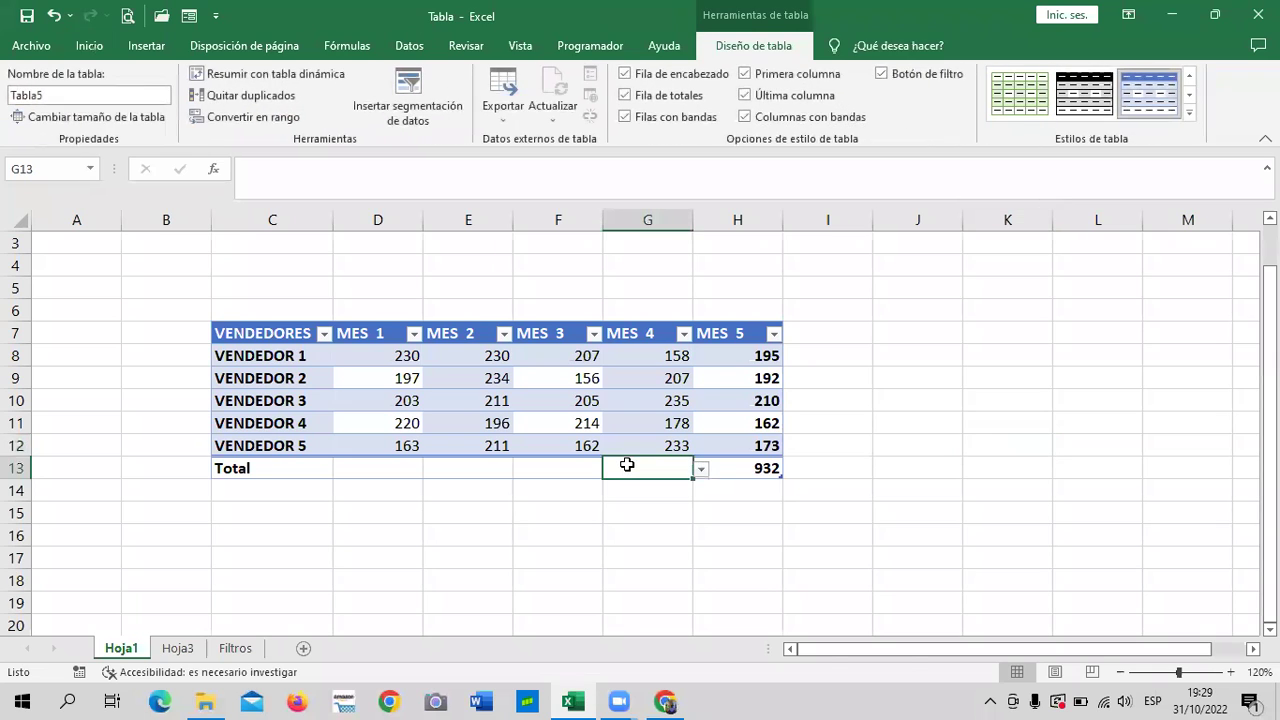
{"action": "left_click", "coordinate": [410, 468]}
{"action": "left_click", "coordinate": [466, 466]}
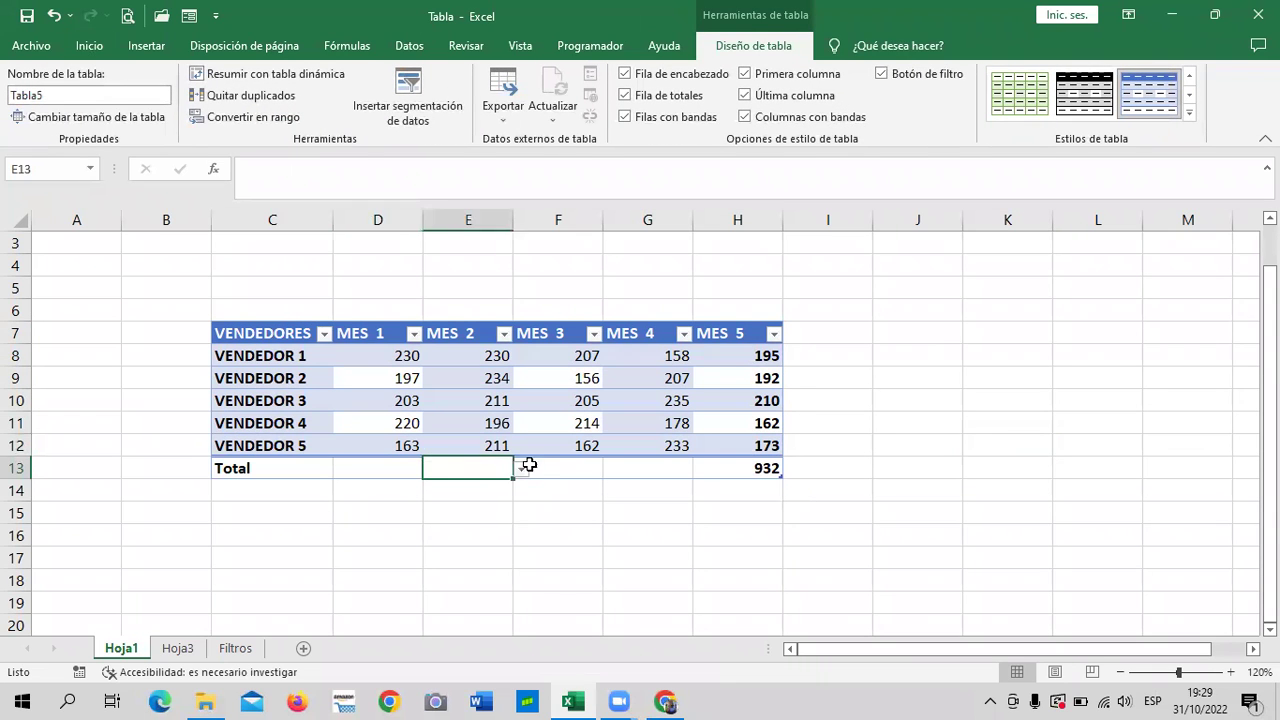
{"action": "left_click", "coordinate": [545, 466]}
{"action": "left_click", "coordinate": [666, 466]}
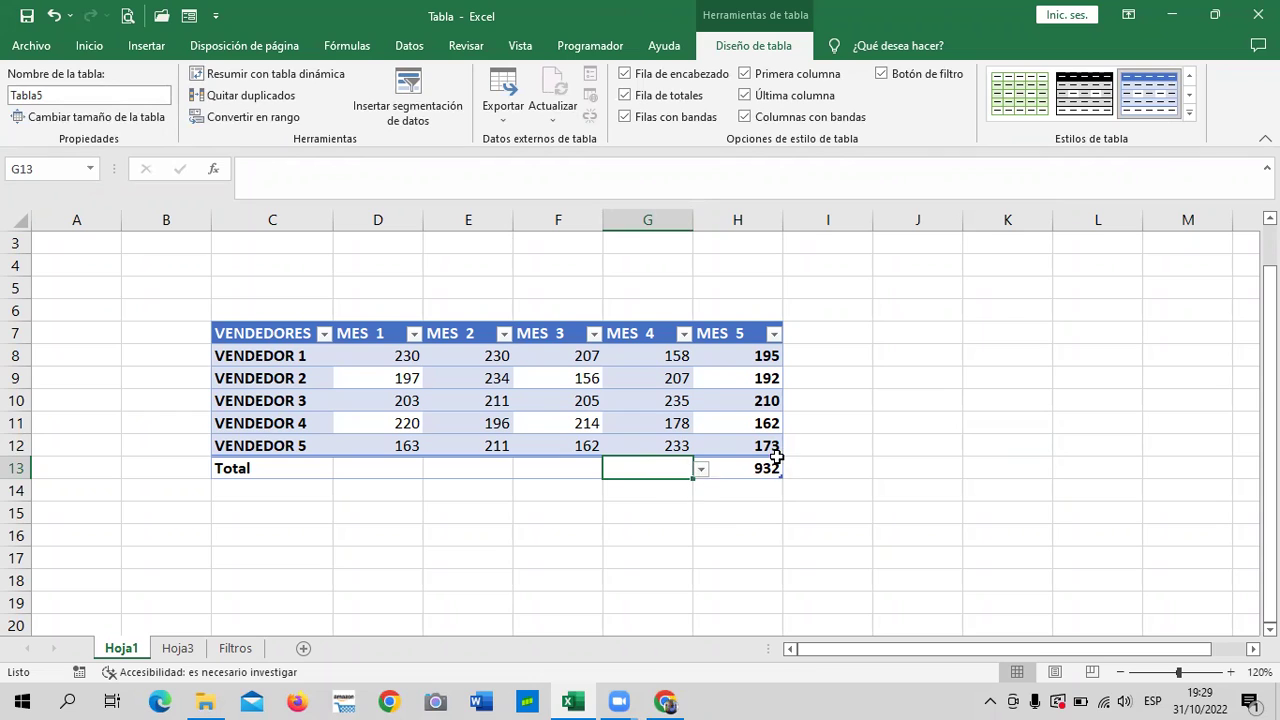
{"action": "left_click", "coordinate": [748, 468]}
{"action": "left_click", "coordinate": [790, 470]}
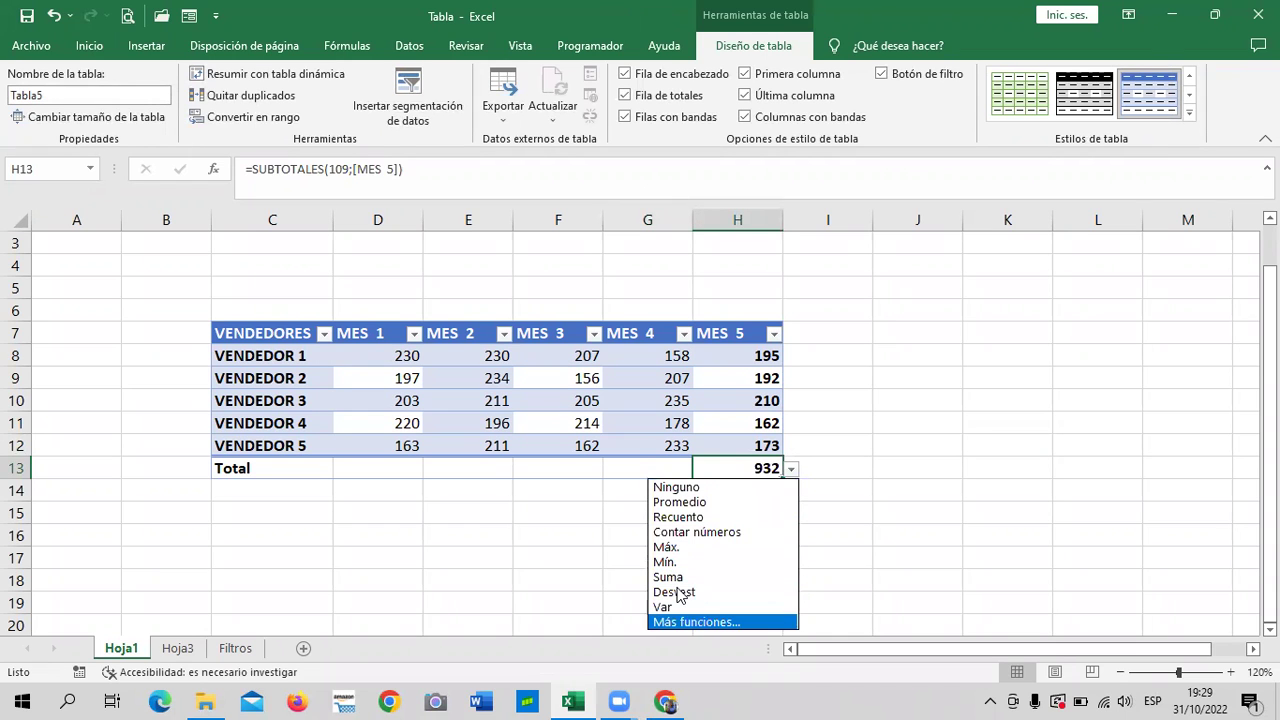
{"action": "key", "text": "Return"}
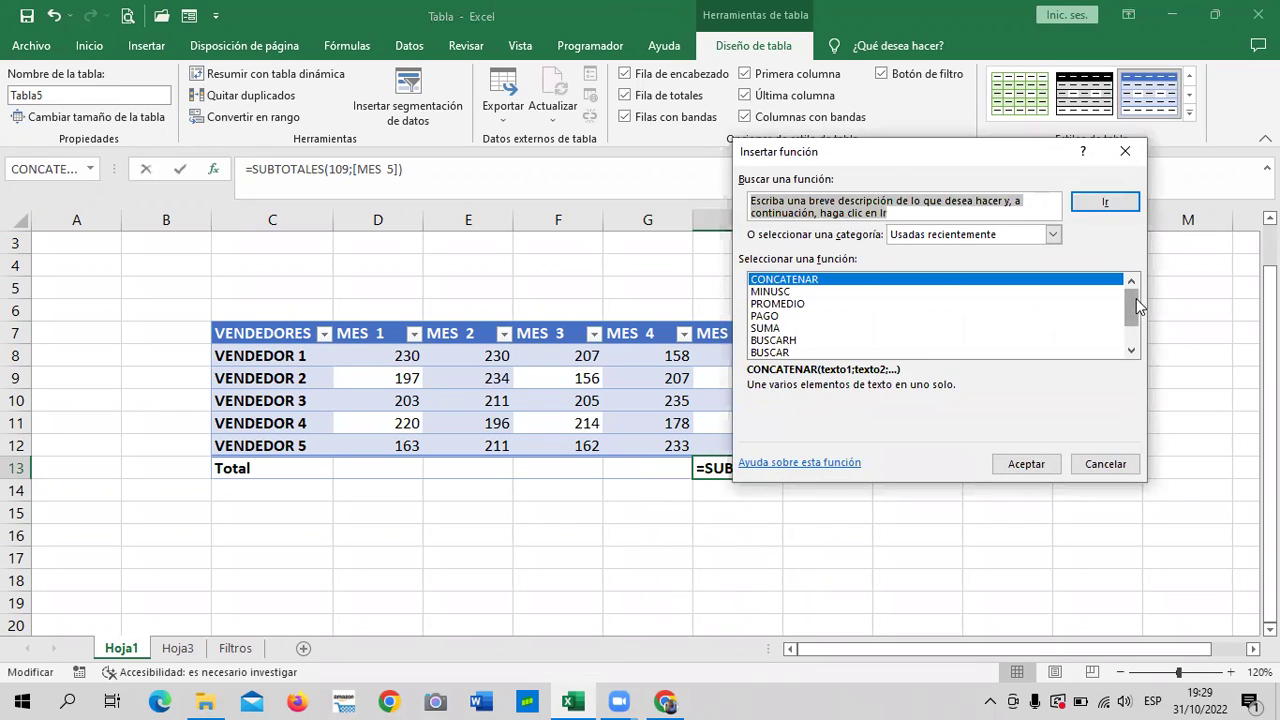
{"action": "scroll", "coordinate": [1137, 306], "scroll_direction": "down", "scroll_amount": 1}
{"action": "scroll", "coordinate": [1132, 290], "scroll_direction": "up", "scroll_amount": 1}
{"action": "left_click", "coordinate": [1106, 464]}
{"action": "left_click", "coordinate": [855, 472]}
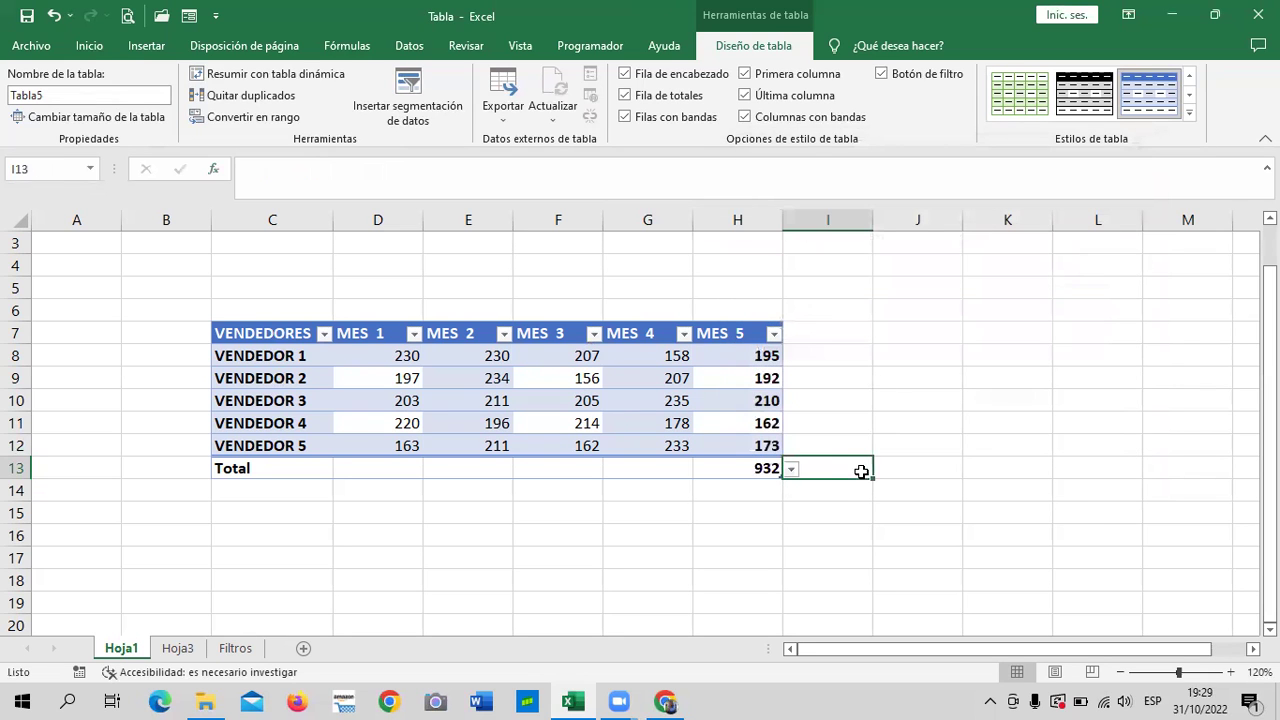
{"action": "left_click", "coordinate": [733, 469]}
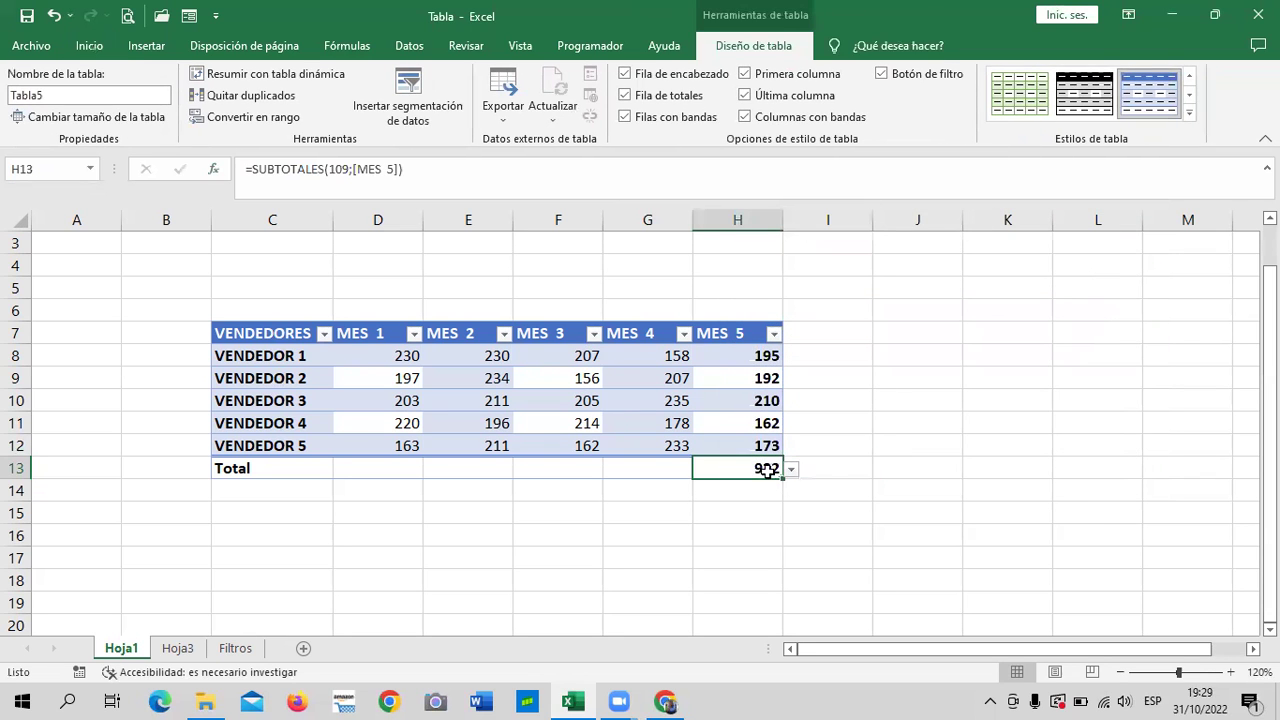
{"action": "left_click", "coordinate": [793, 470]}
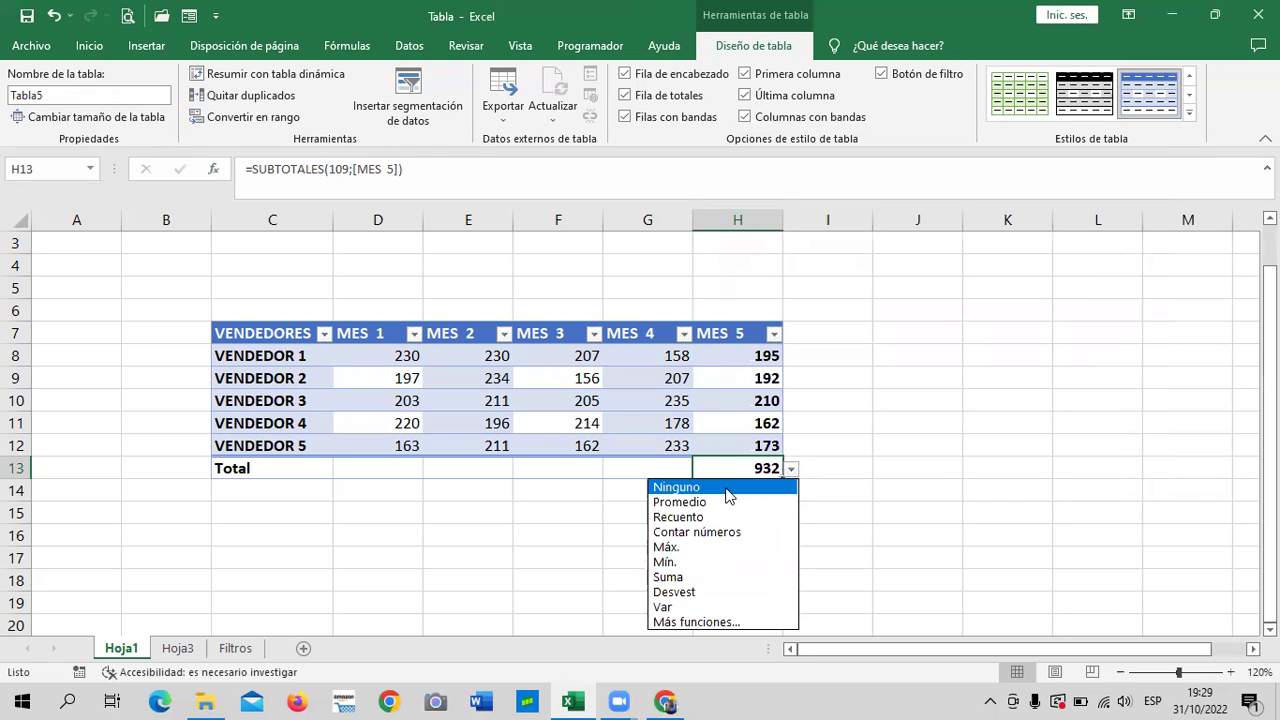
{"action": "key", "text": "Escape"}
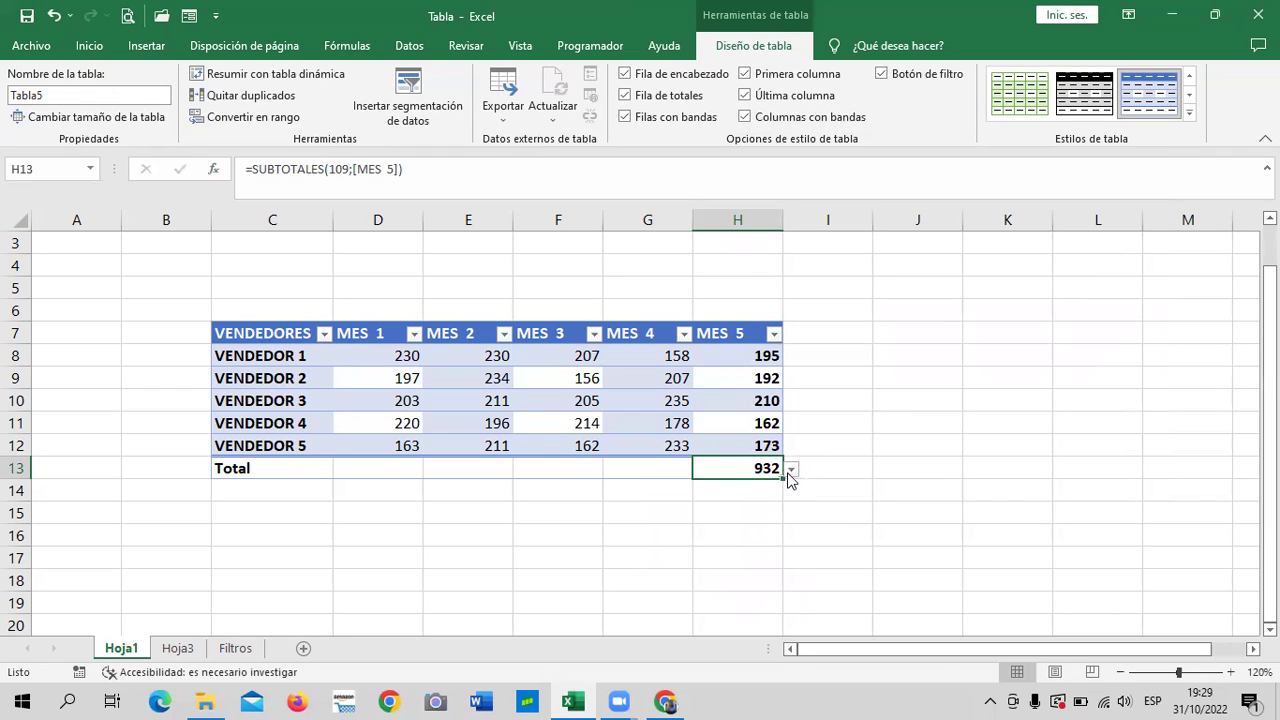
{"action": "left_click", "coordinate": [790, 472]}
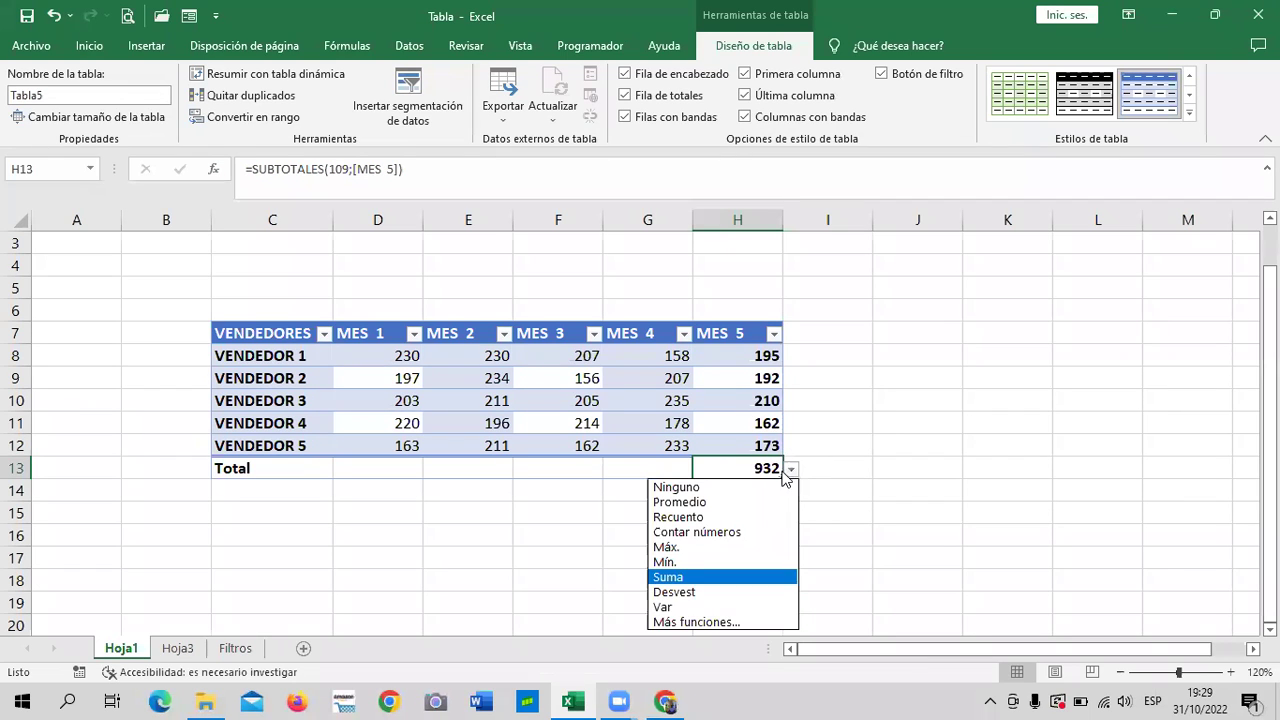
{"action": "left_click", "coordinate": [675, 577]}
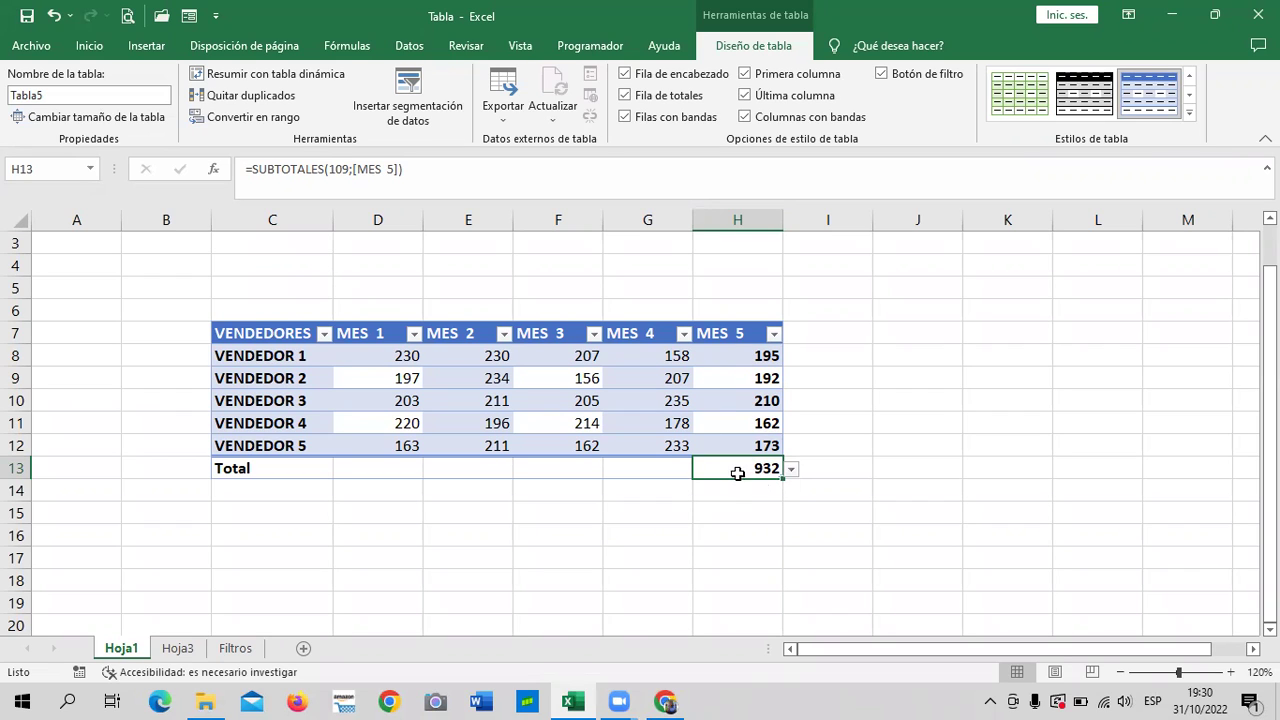
Step: Set the MES 4 total in G13 to Promedio (average)
{"action": "left_click", "coordinate": [655, 467]}
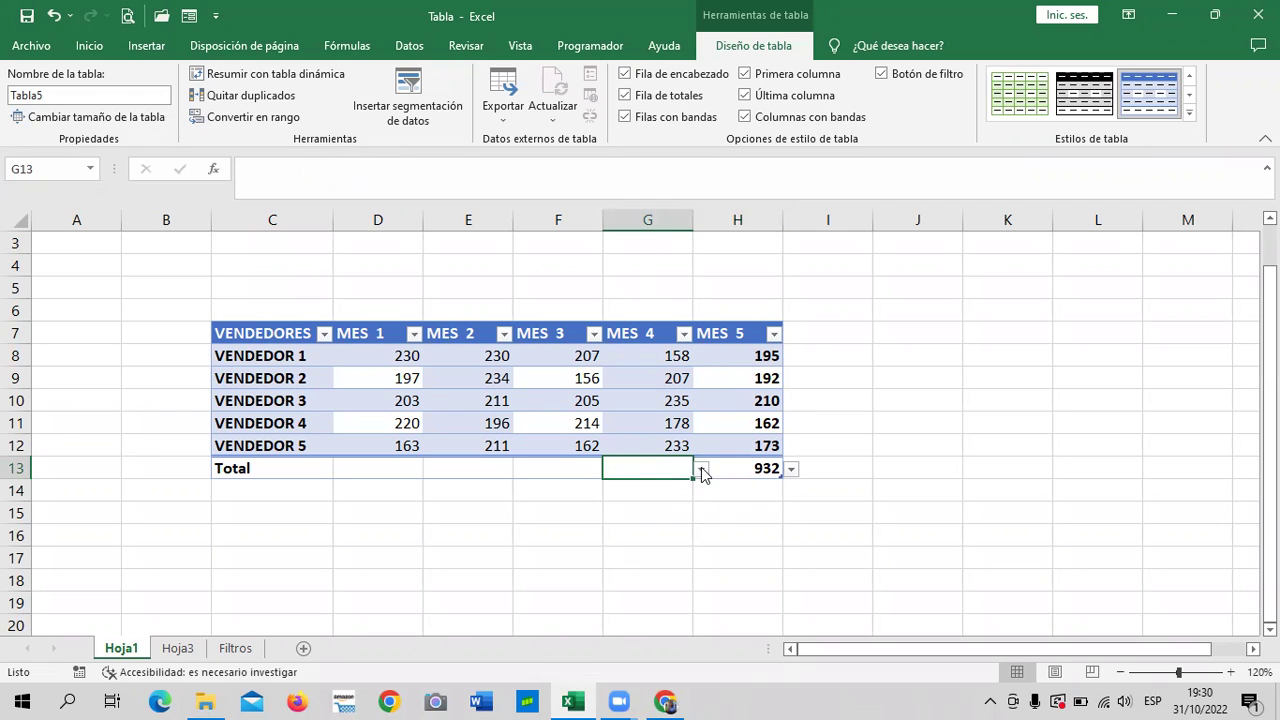
{"action": "left_click", "coordinate": [702, 469]}
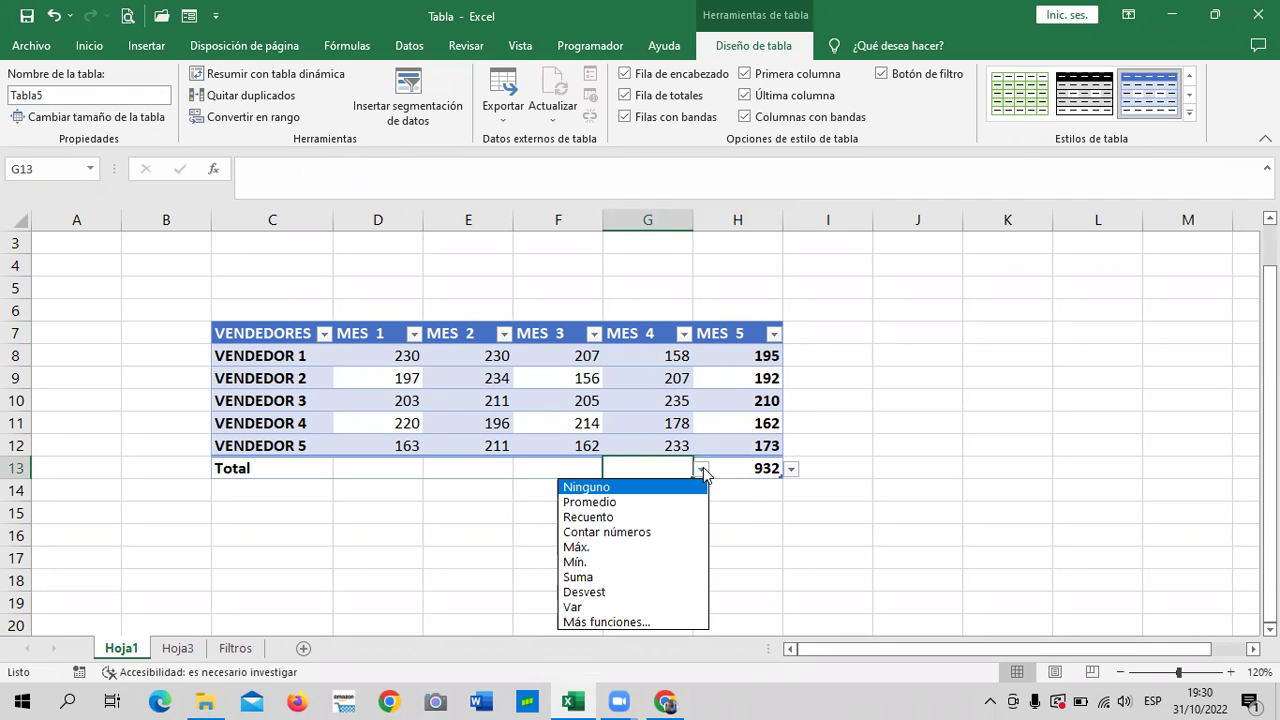
{"action": "left_click", "coordinate": [633, 502]}
{"action": "left_click", "coordinate": [705, 539]}
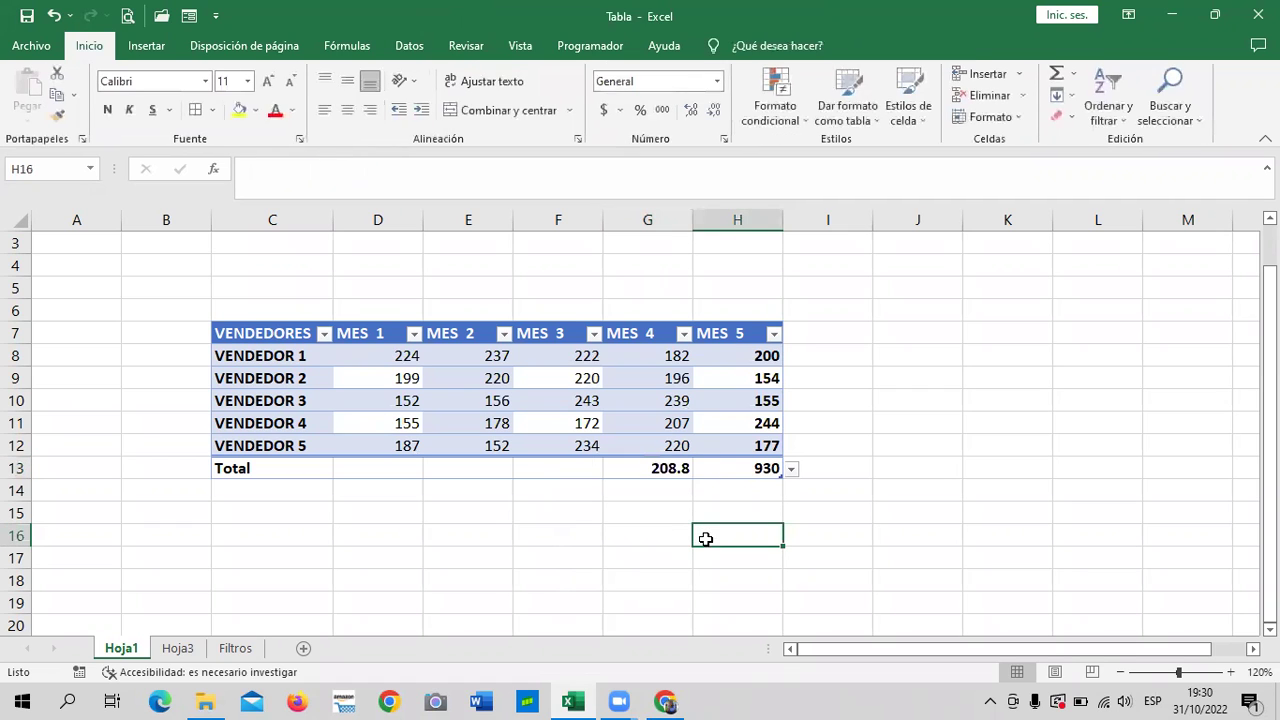
{"action": "left_click", "coordinate": [645, 469]}
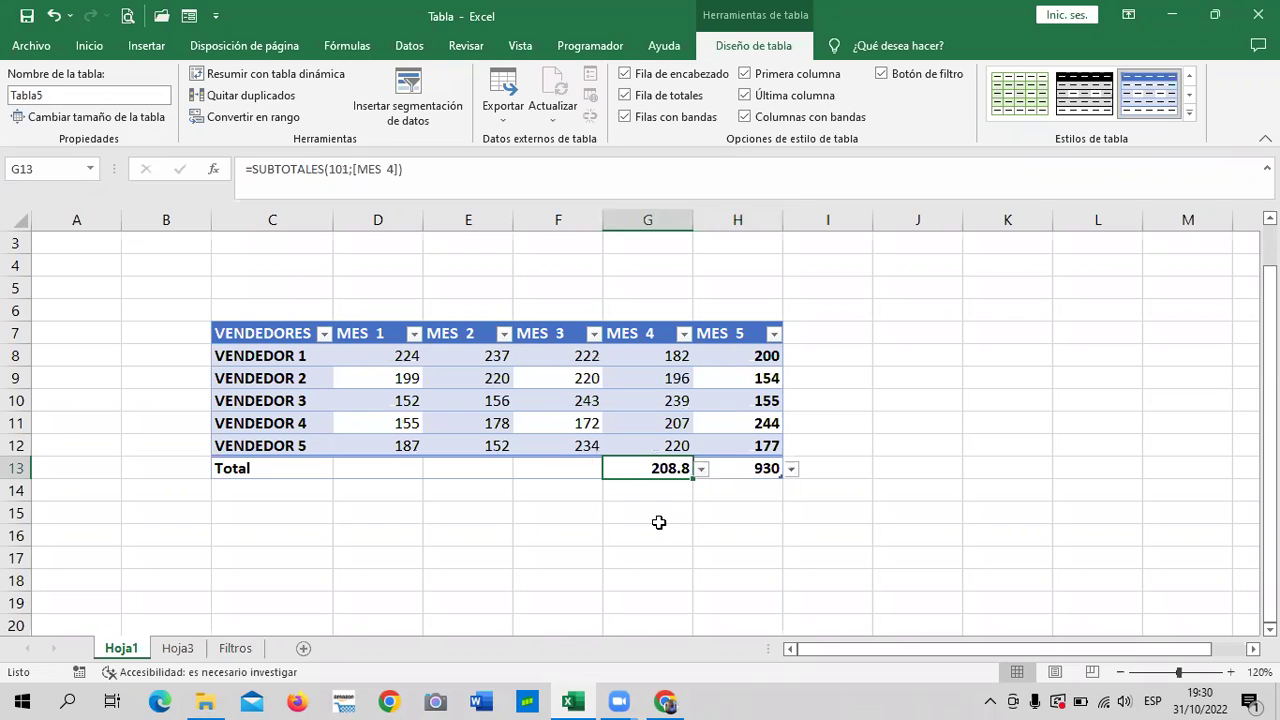
Step: Set the MES 3 total in F13 to Máx., showing 235
{"action": "left_click", "coordinate": [552, 465]}
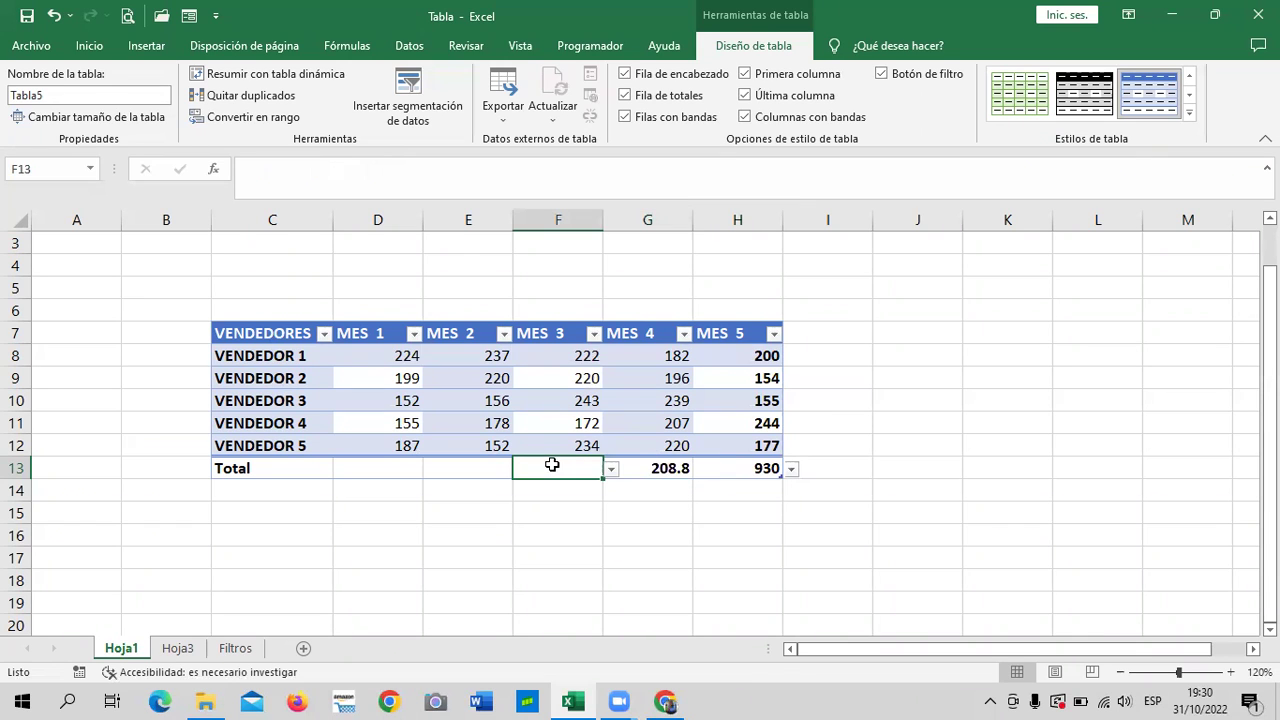
{"action": "left_click", "coordinate": [611, 469]}
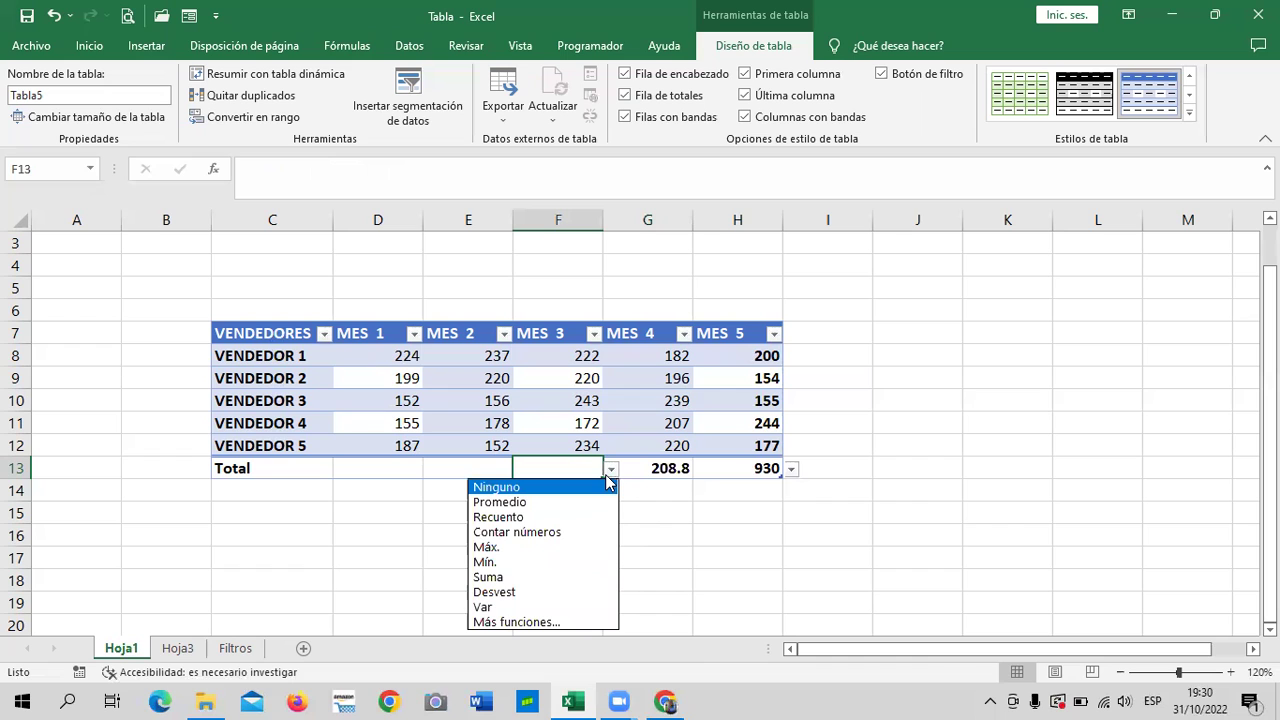
{"action": "left_click", "coordinate": [507, 546]}
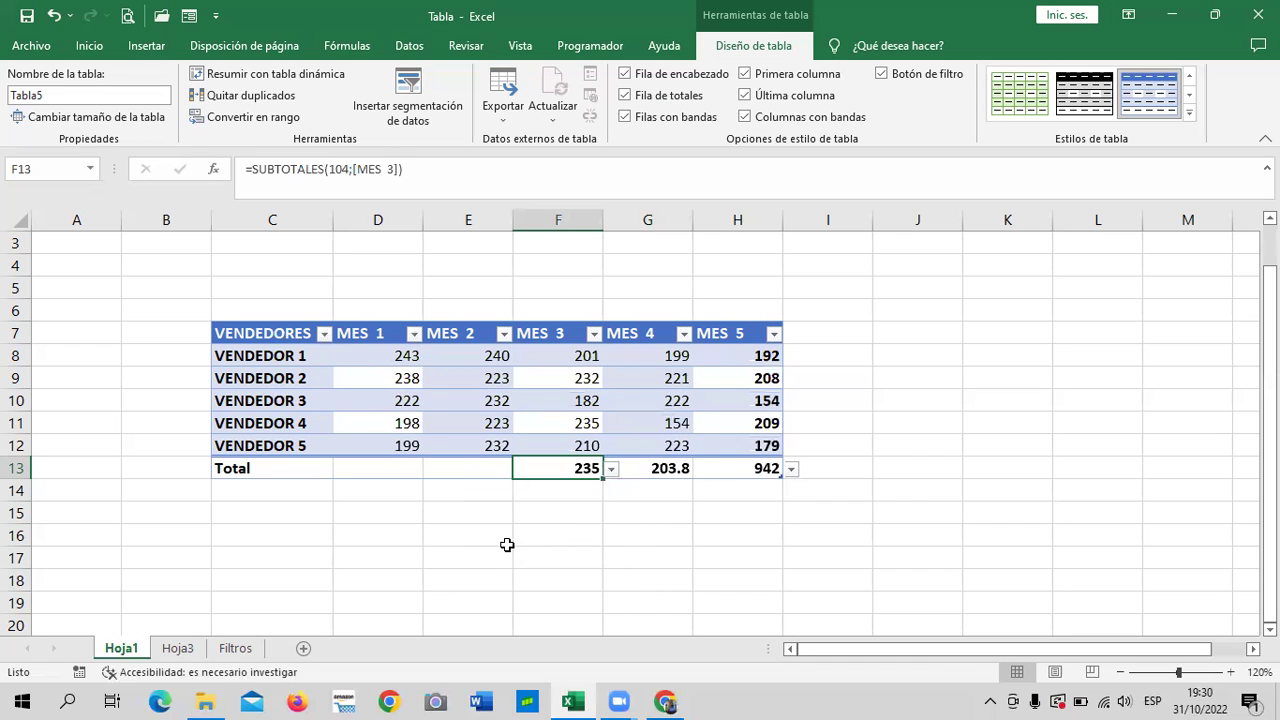
{"action": "left_click", "coordinate": [577, 535]}
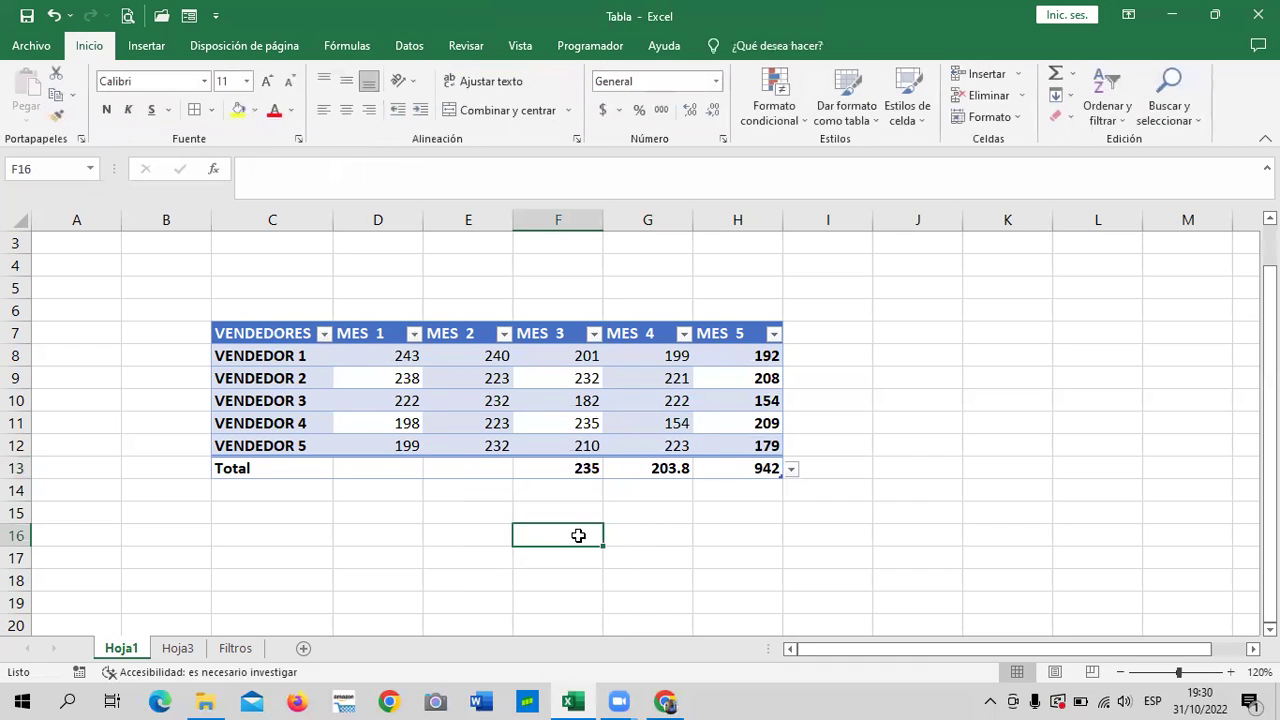
{"action": "left_click", "coordinate": [570, 469]}
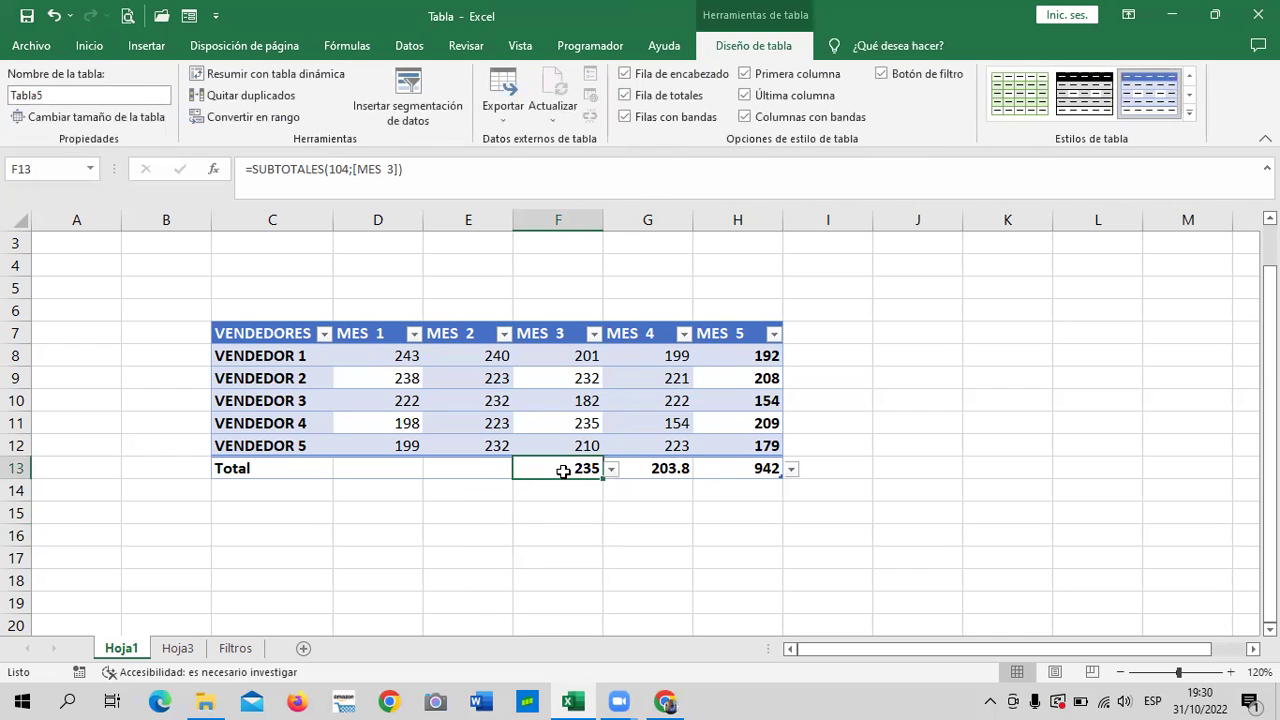
{"action": "left_click", "coordinate": [479, 466]}
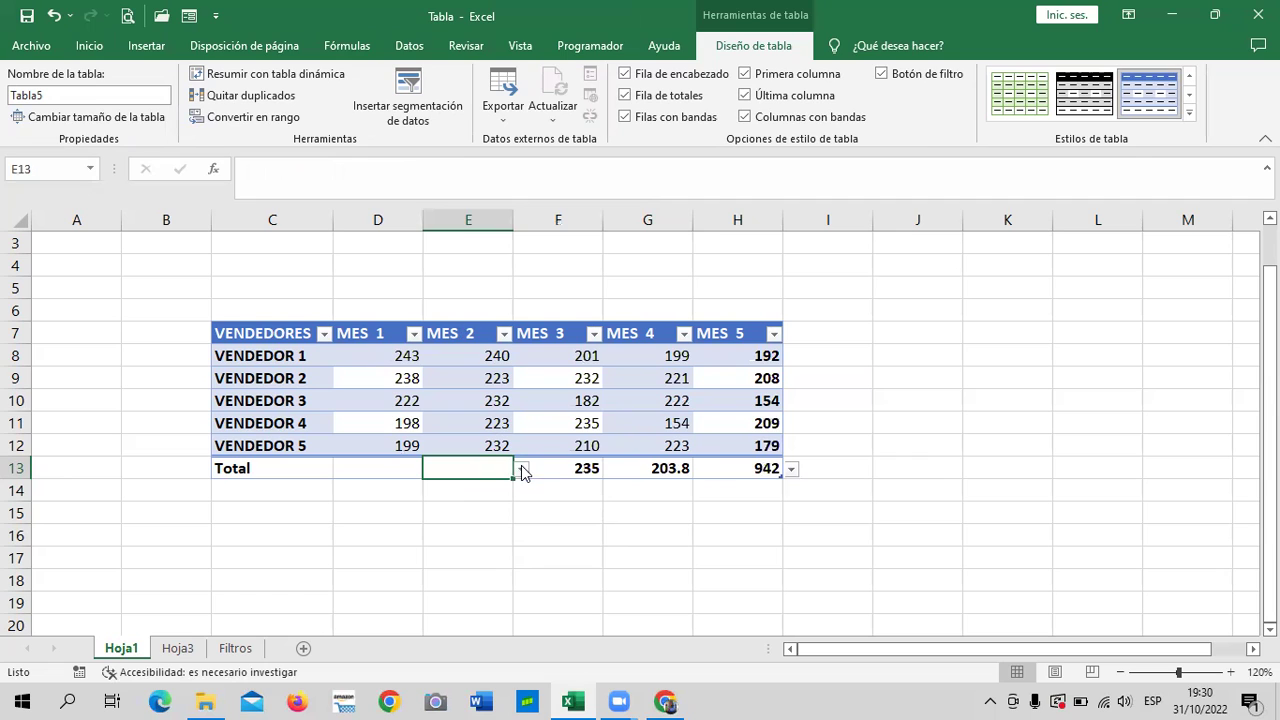
Step: Choose Mín. for the MES 2 total in E13, giving 170
{"action": "left_click", "coordinate": [522, 469]}
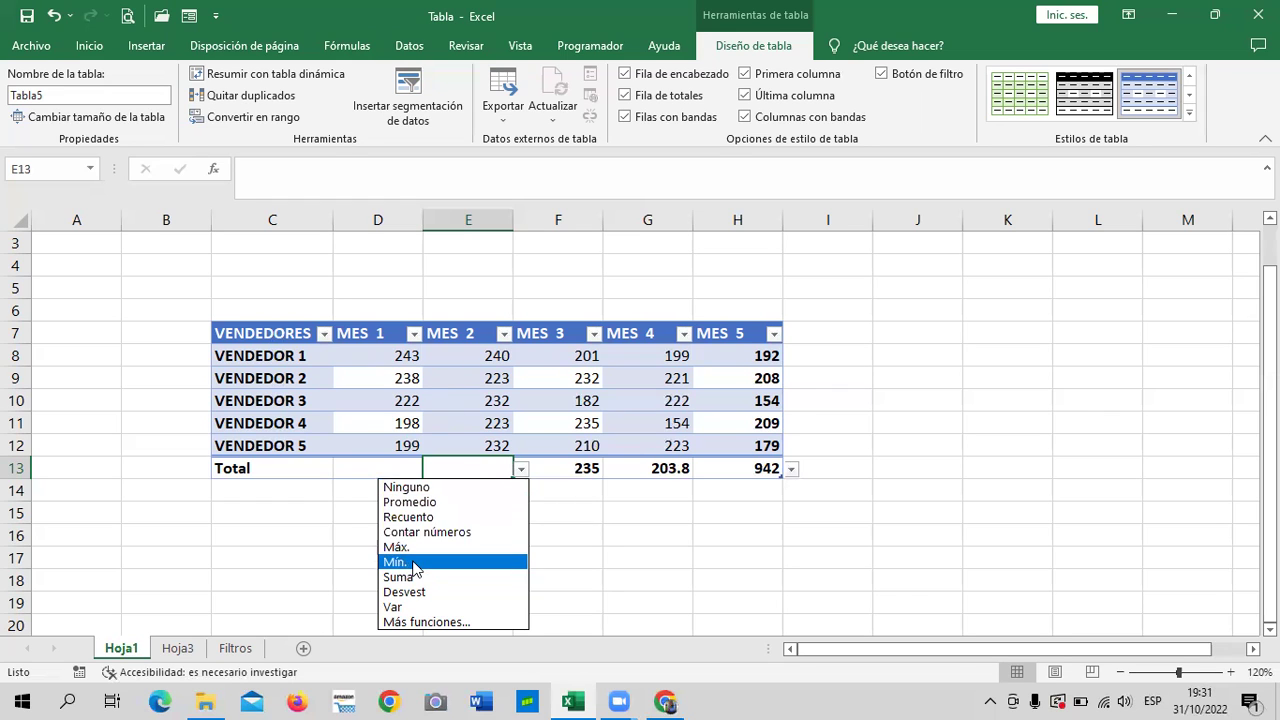
{"action": "left_click", "coordinate": [406, 563]}
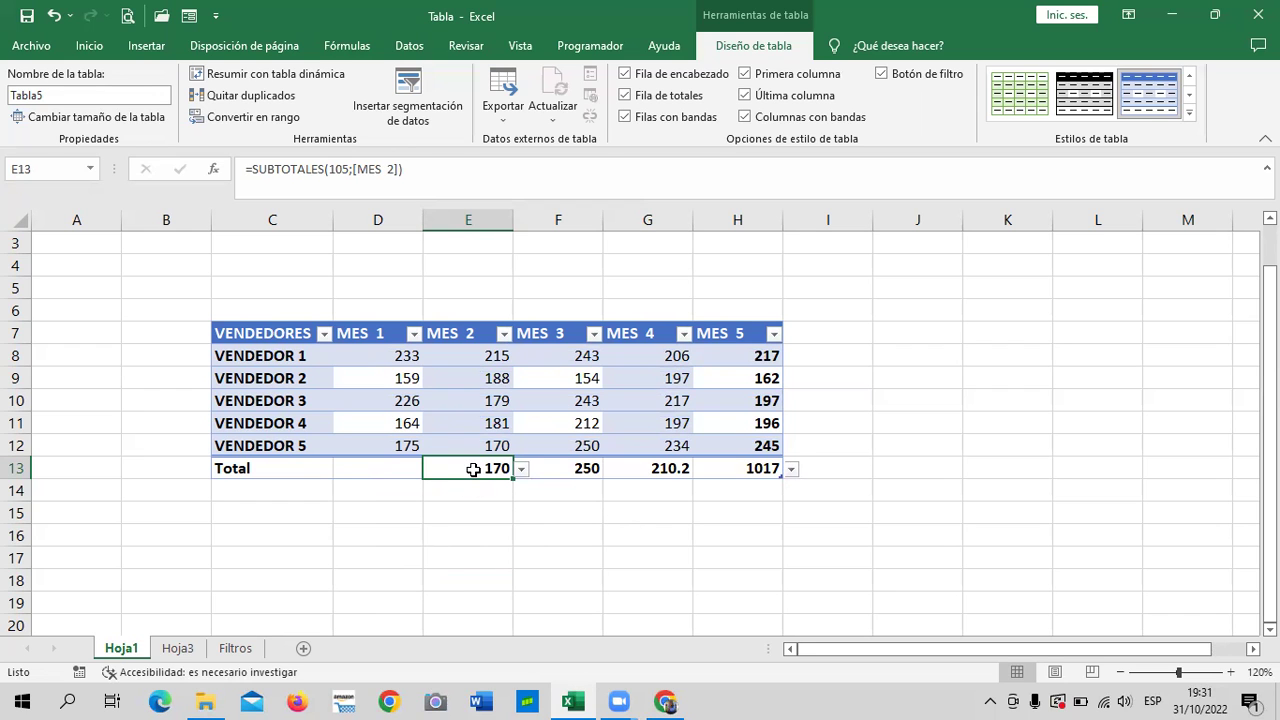
{"action": "left_click", "coordinate": [484, 533]}
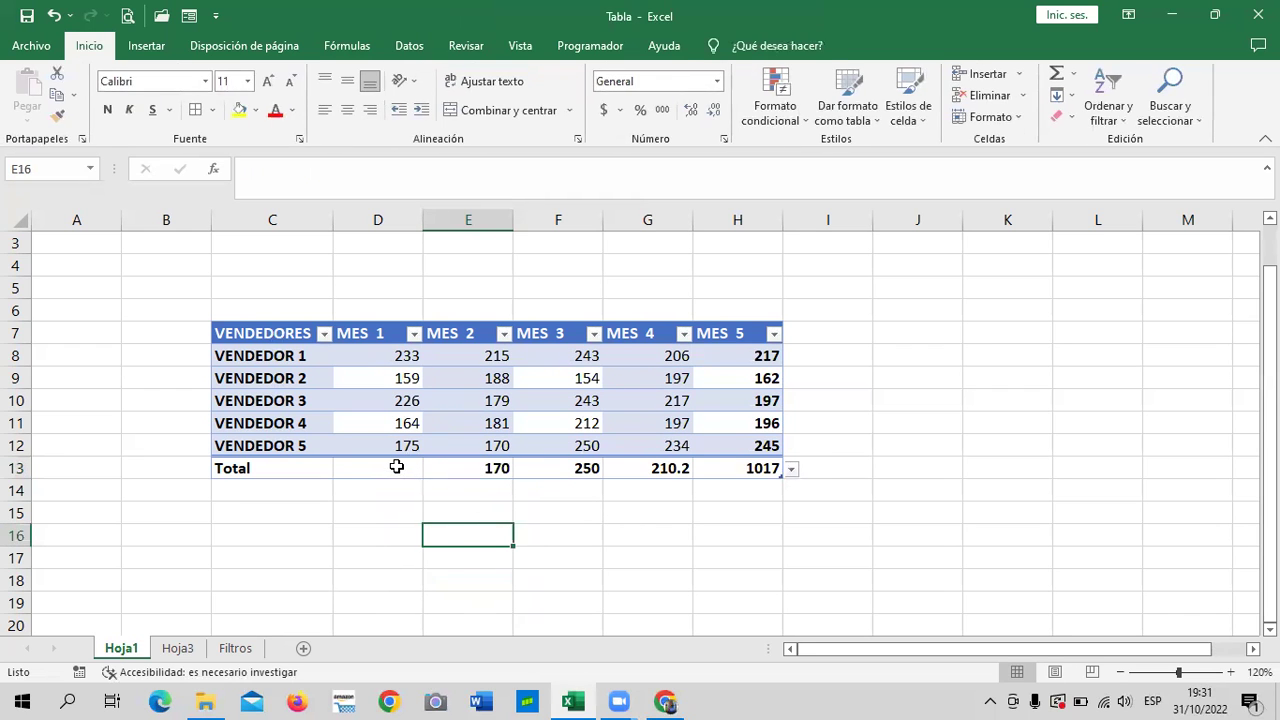
{"action": "left_click", "coordinate": [395, 467]}
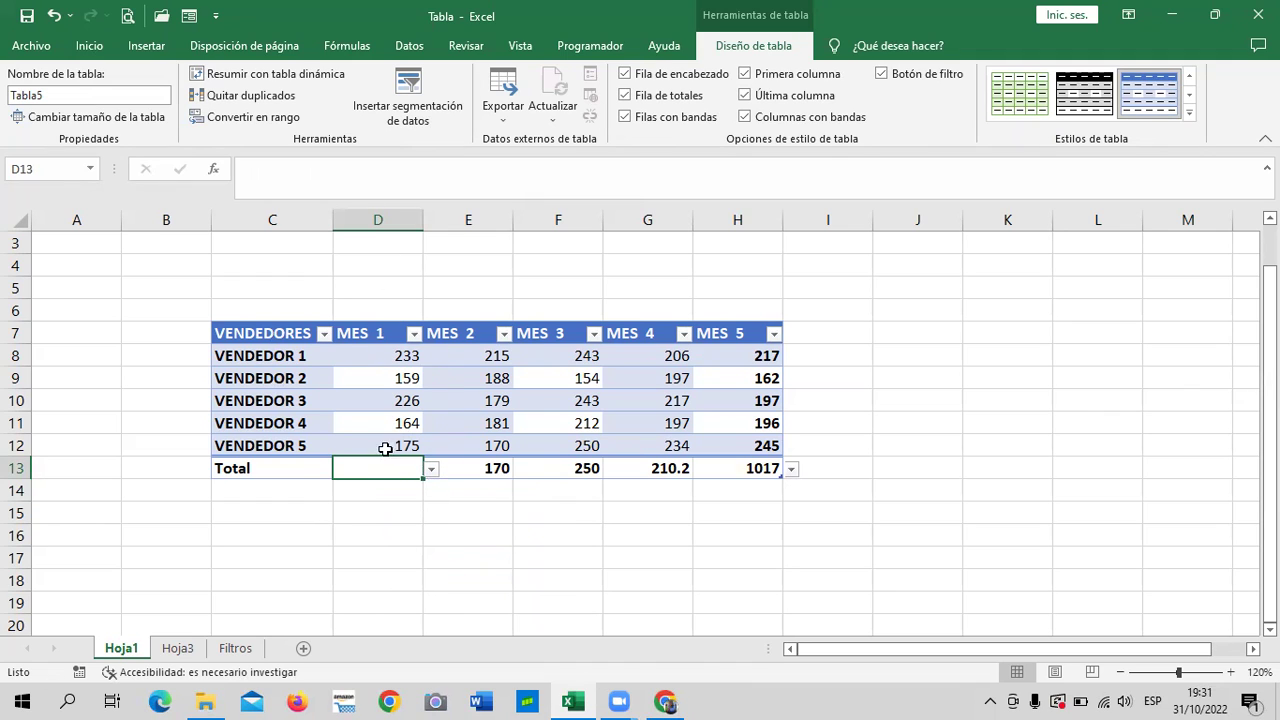
Step: Set the MES 1 total in D13 to Contar números
{"action": "left_click", "coordinate": [432, 470]}
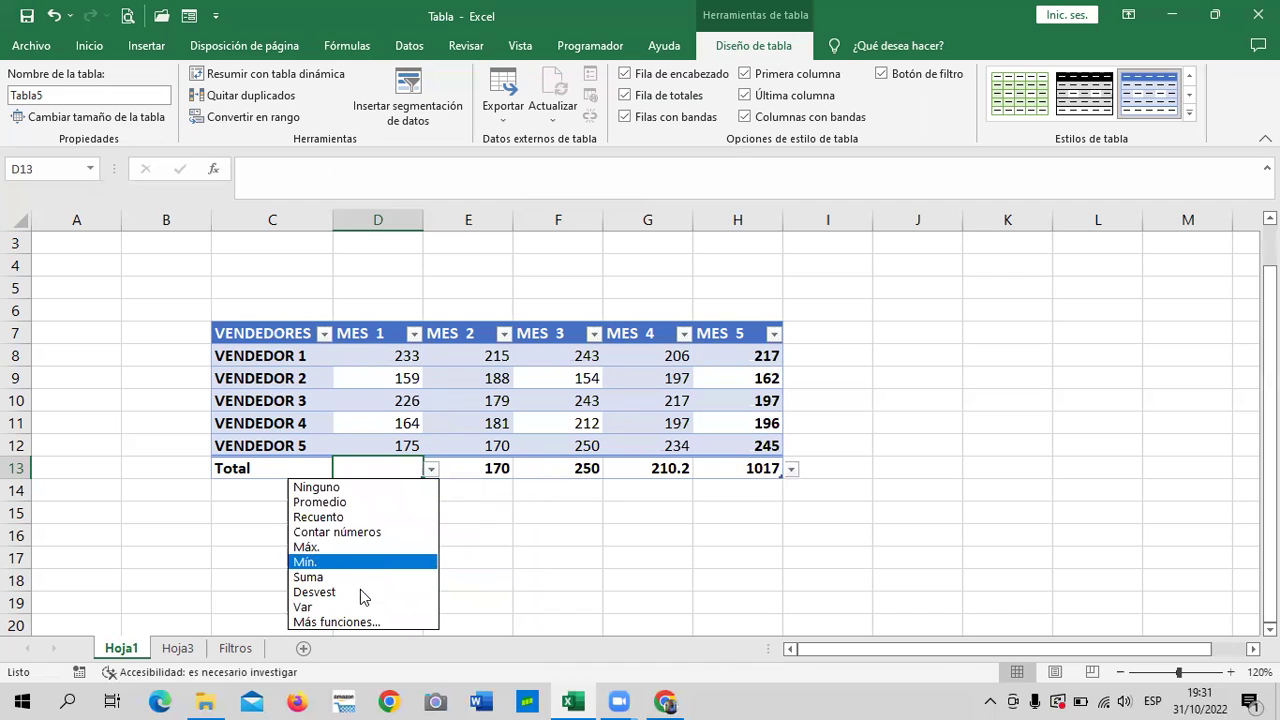
{"action": "left_click", "coordinate": [400, 535]}
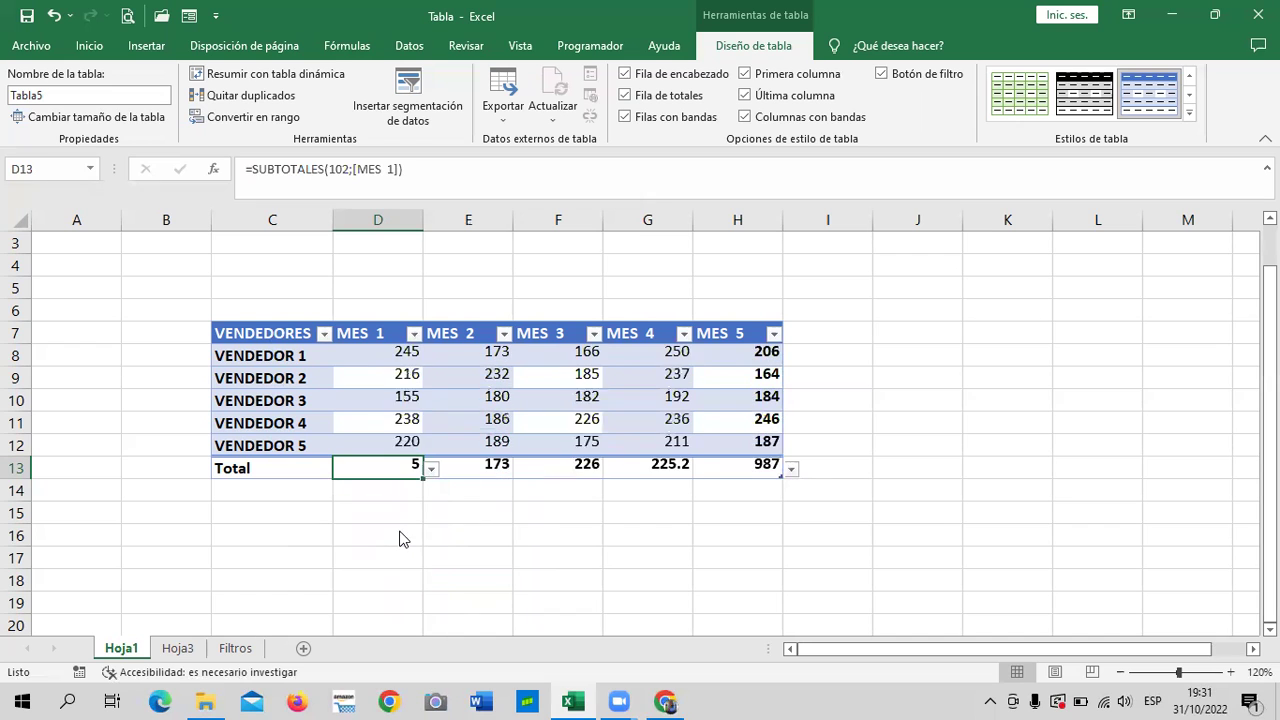
{"action": "left_click", "coordinate": [396, 362]}
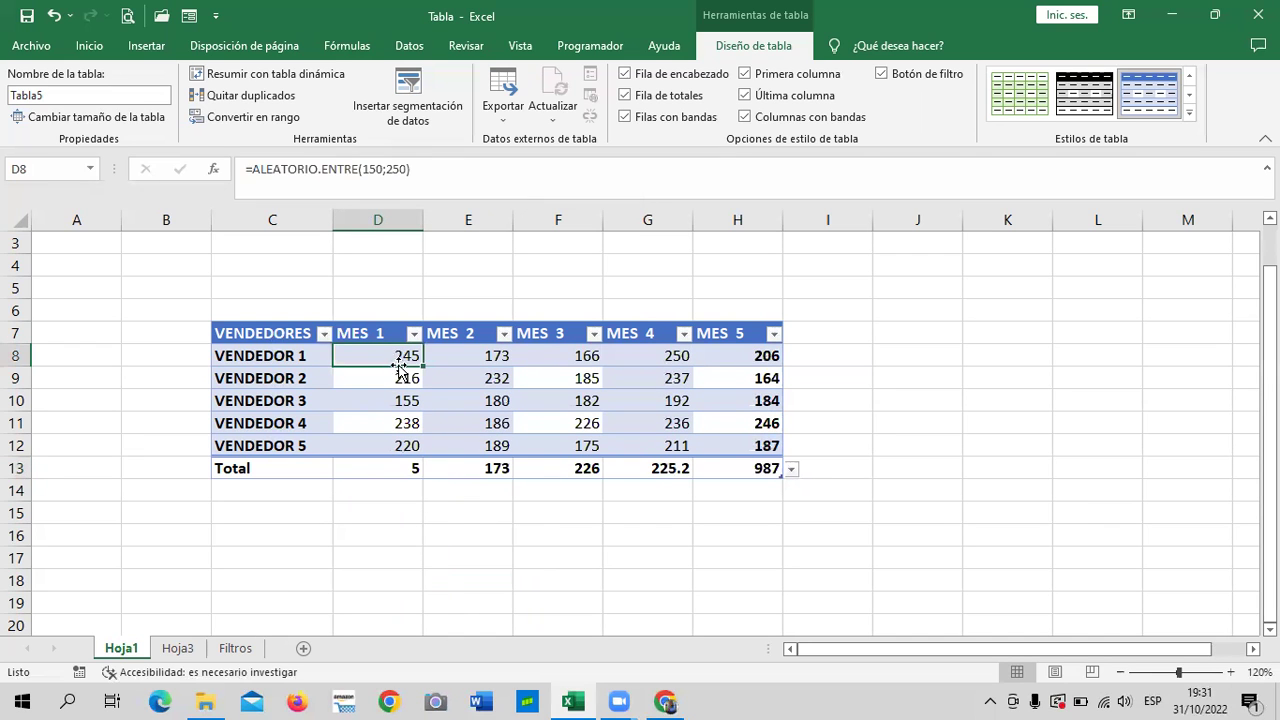
{"action": "left_click", "coordinate": [436, 510]}
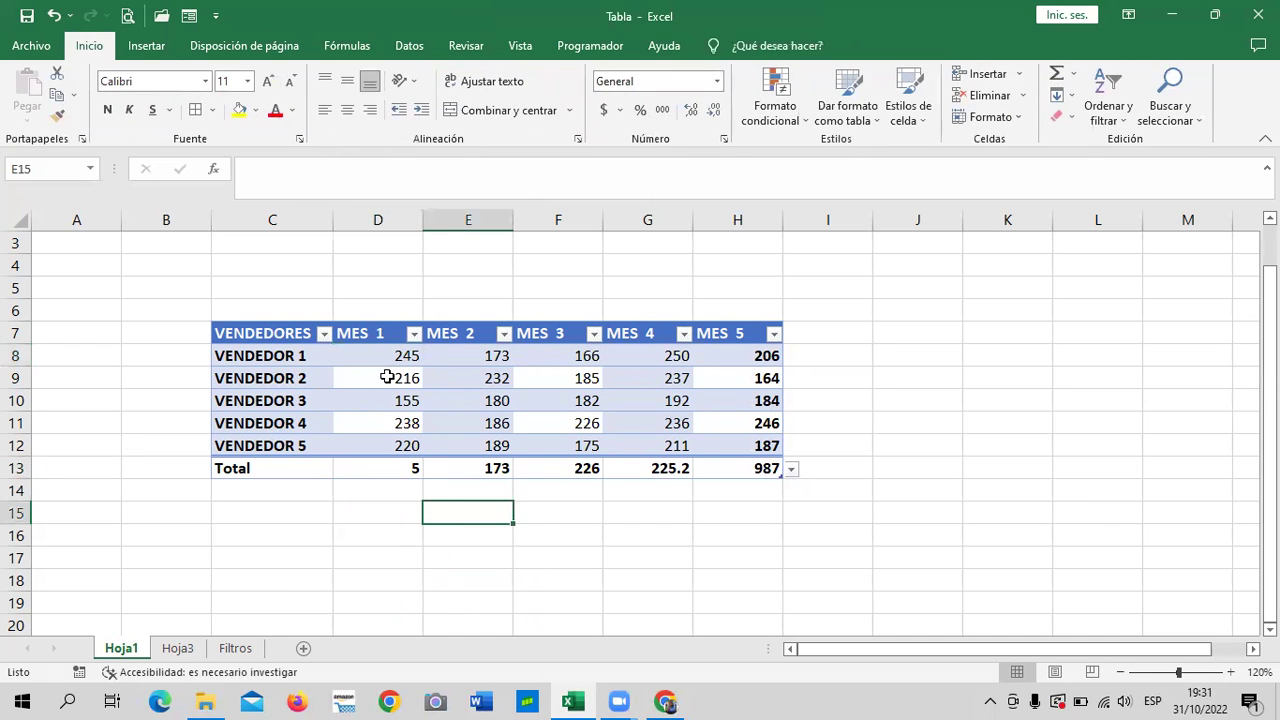
Step: Check the MES 1 cells and the D13 total's SUBTOTALES(102) formula
{"action": "left_click", "coordinate": [368, 354]}
{"action": "left_click", "coordinate": [368, 384]}
{"action": "left_click", "coordinate": [366, 400]}
{"action": "left_click", "coordinate": [369, 422]}
{"action": "left_click", "coordinate": [371, 444]}
{"action": "left_click", "coordinate": [383, 469]}
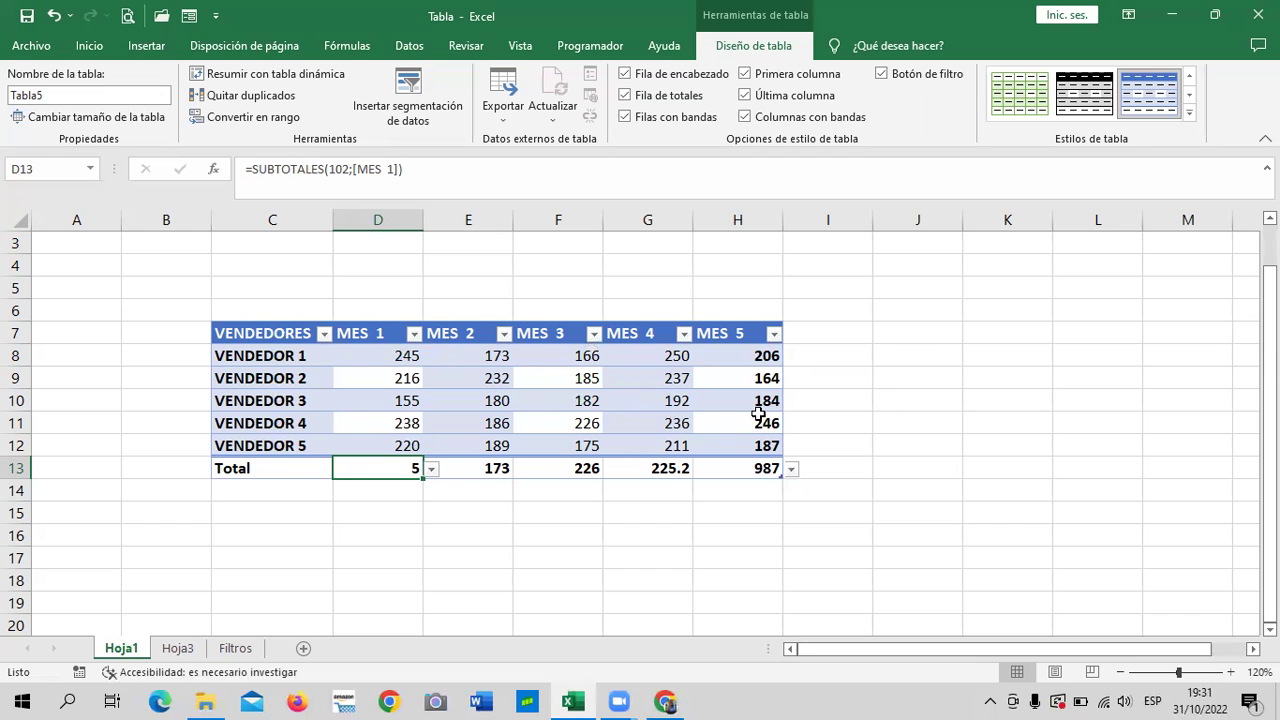
{"action": "left_click", "coordinate": [1012, 456]}
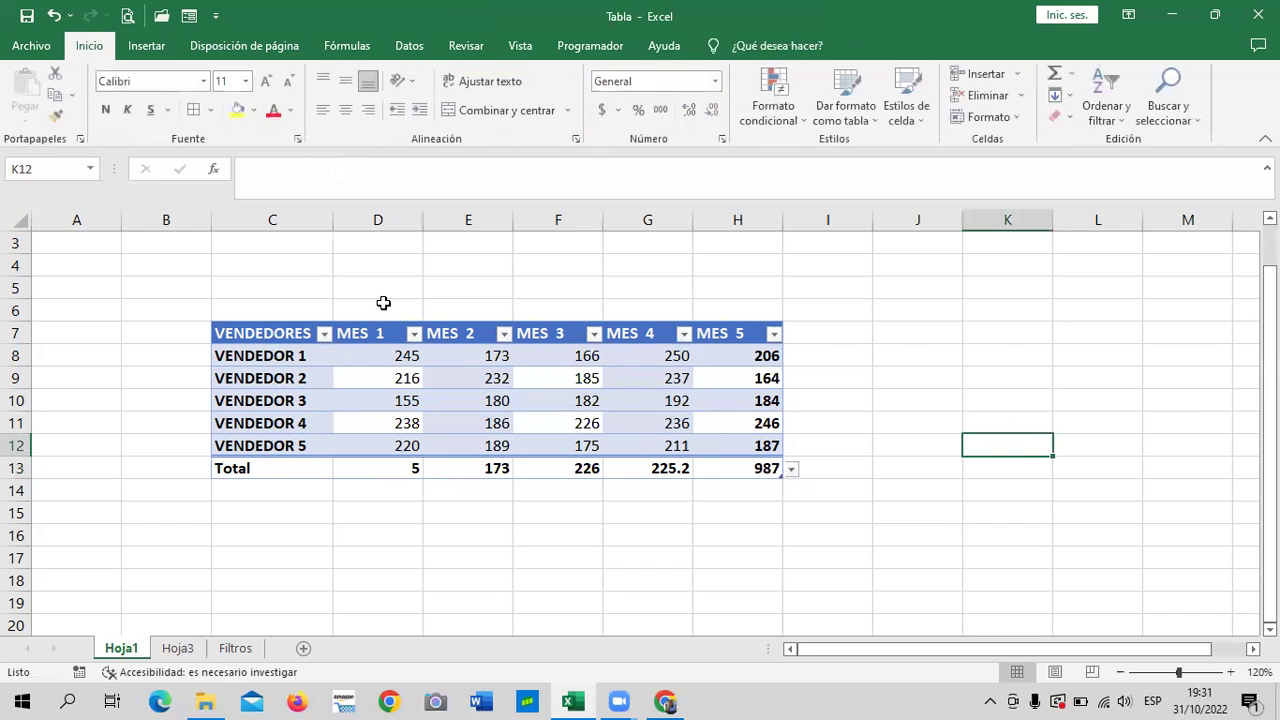
{"action": "left_click", "coordinate": [352, 399]}
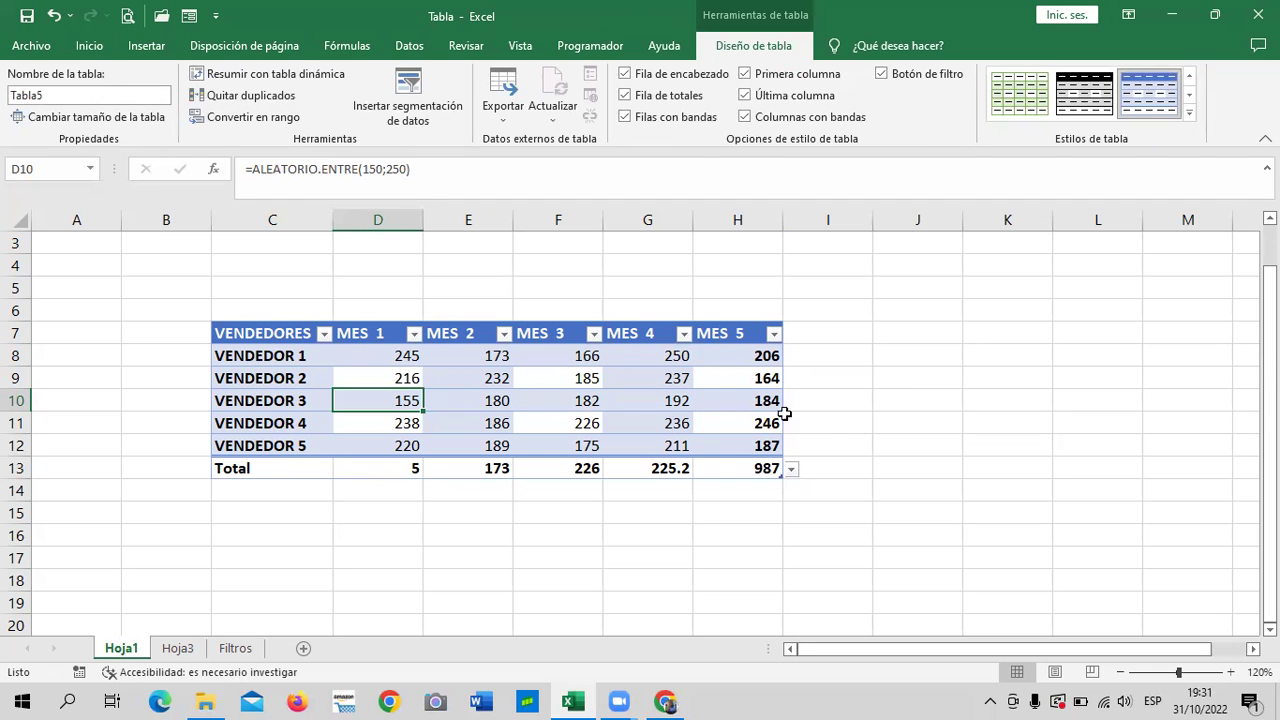
{"action": "left_click", "coordinate": [890, 396]}
{"action": "key", "text": "ctrl+Page_Down"}
{"action": "key", "text": "ctrl+Page_Down"}
{"action": "key", "text": "ctrl+Page_Up"}
{"action": "key", "text": "ctrl+Page_Down"}
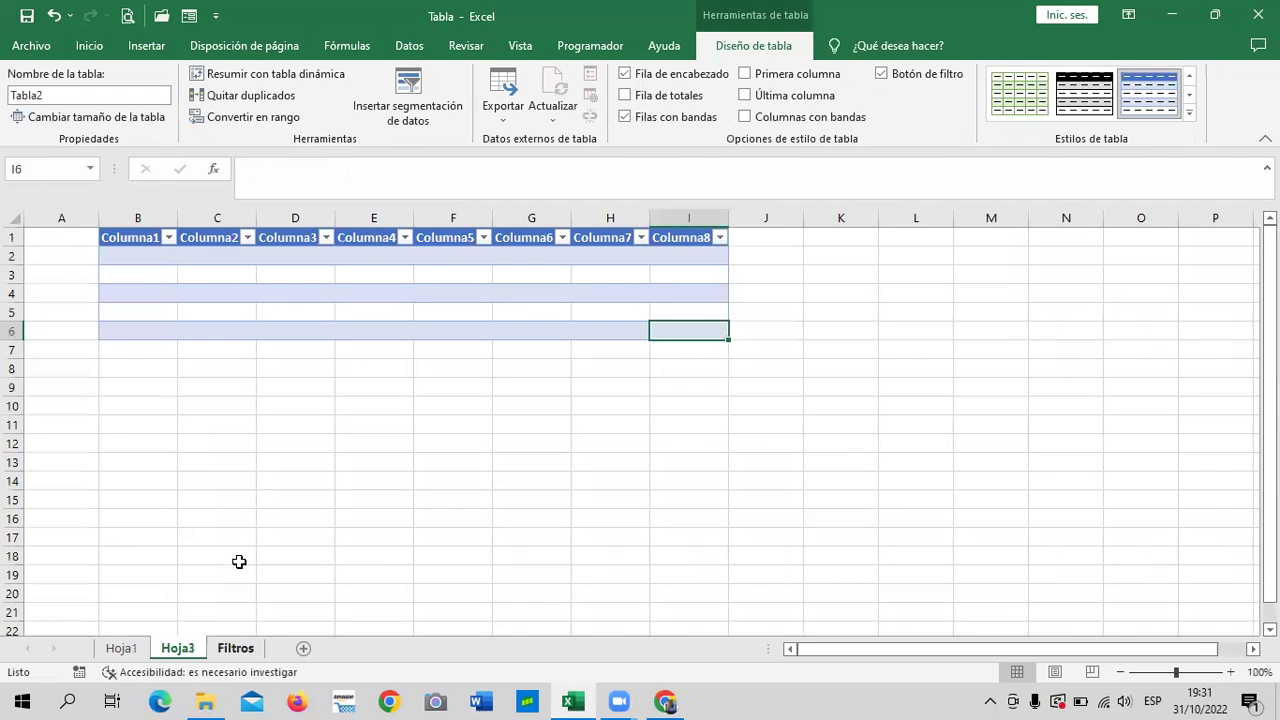
{"action": "scroll", "coordinate": [649, 455], "scroll_direction": "up", "scroll_amount": 4}
{"action": "scroll", "coordinate": [640, 458], "scroll_direction": "up", "scroll_amount": 5}
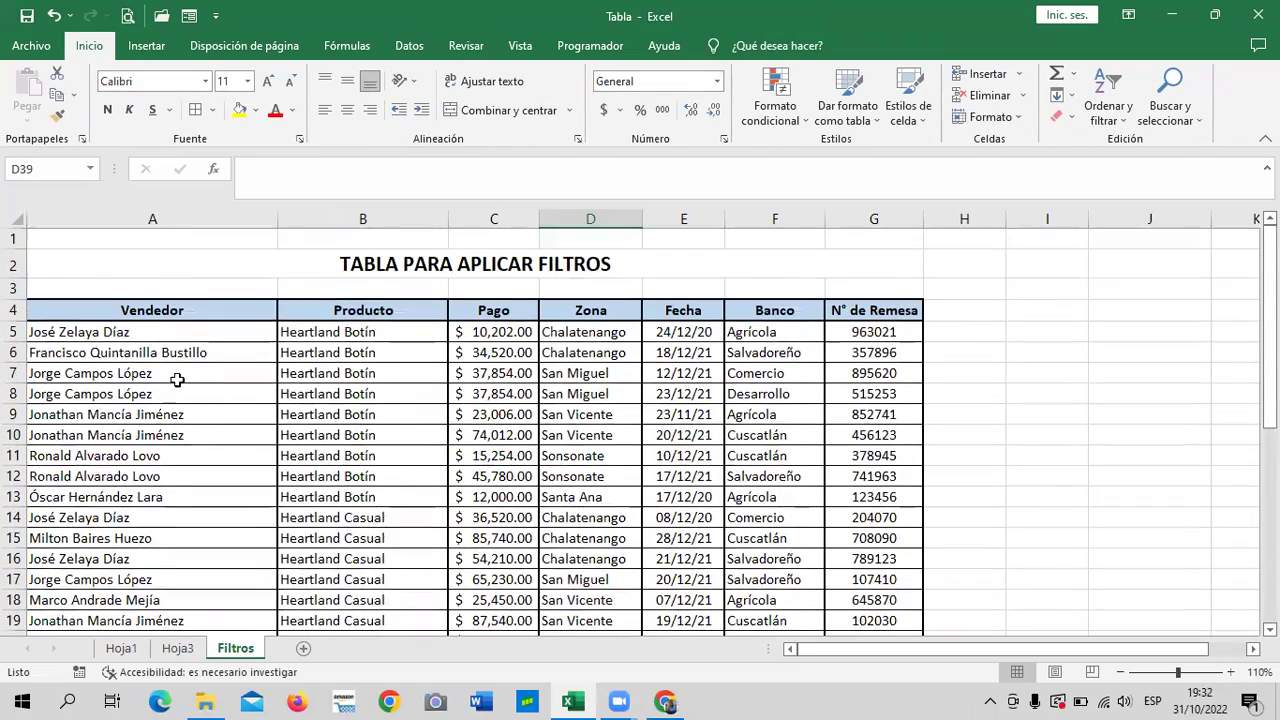
{"action": "scroll", "coordinate": [262, 345], "scroll_direction": "down", "scroll_amount": 4}
{"action": "scroll", "coordinate": [258, 347], "scroll_direction": "down", "scroll_amount": 3}
{"action": "scroll", "coordinate": [258, 347], "scroll_direction": "down", "scroll_amount": 2}
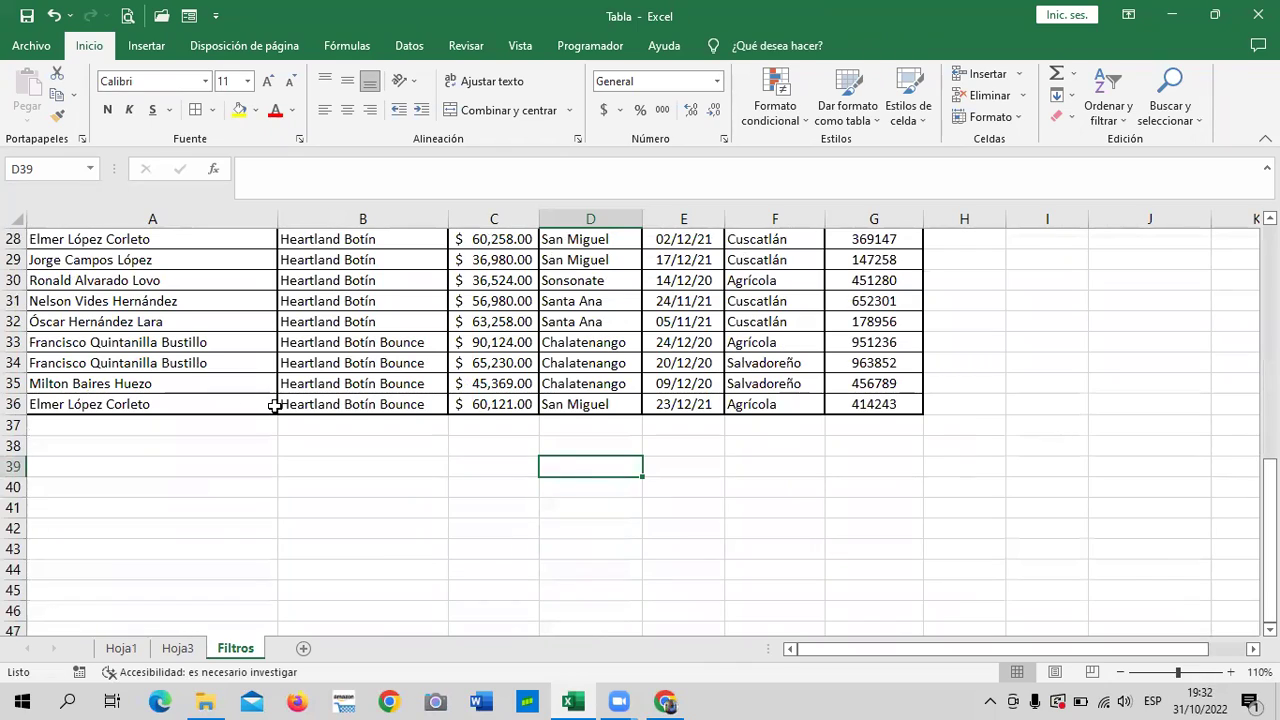
{"action": "scroll", "coordinate": [274, 405], "scroll_direction": "up", "scroll_amount": 2}
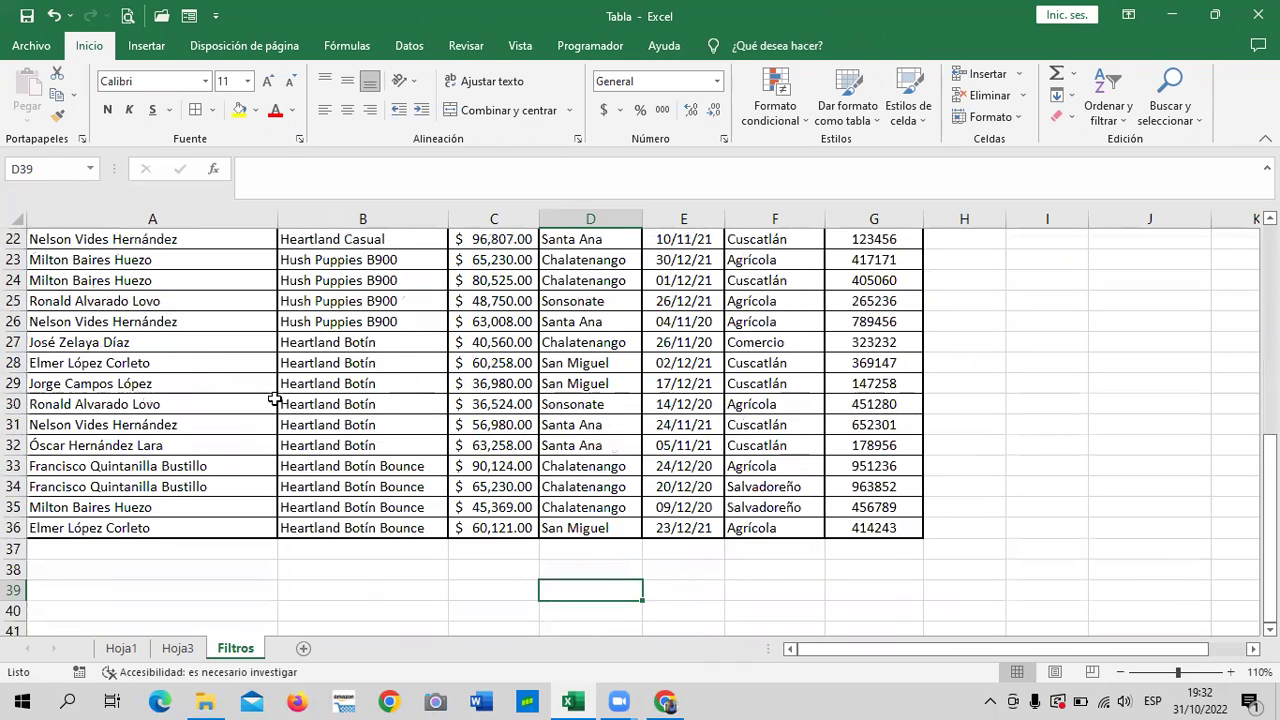
{"action": "scroll", "coordinate": [274, 400], "scroll_direction": "up", "scroll_amount": 3}
{"action": "scroll", "coordinate": [276, 393], "scroll_direction": "up", "scroll_amount": 4}
{"action": "scroll", "coordinate": [276, 393], "scroll_direction": "down", "scroll_amount": 3}
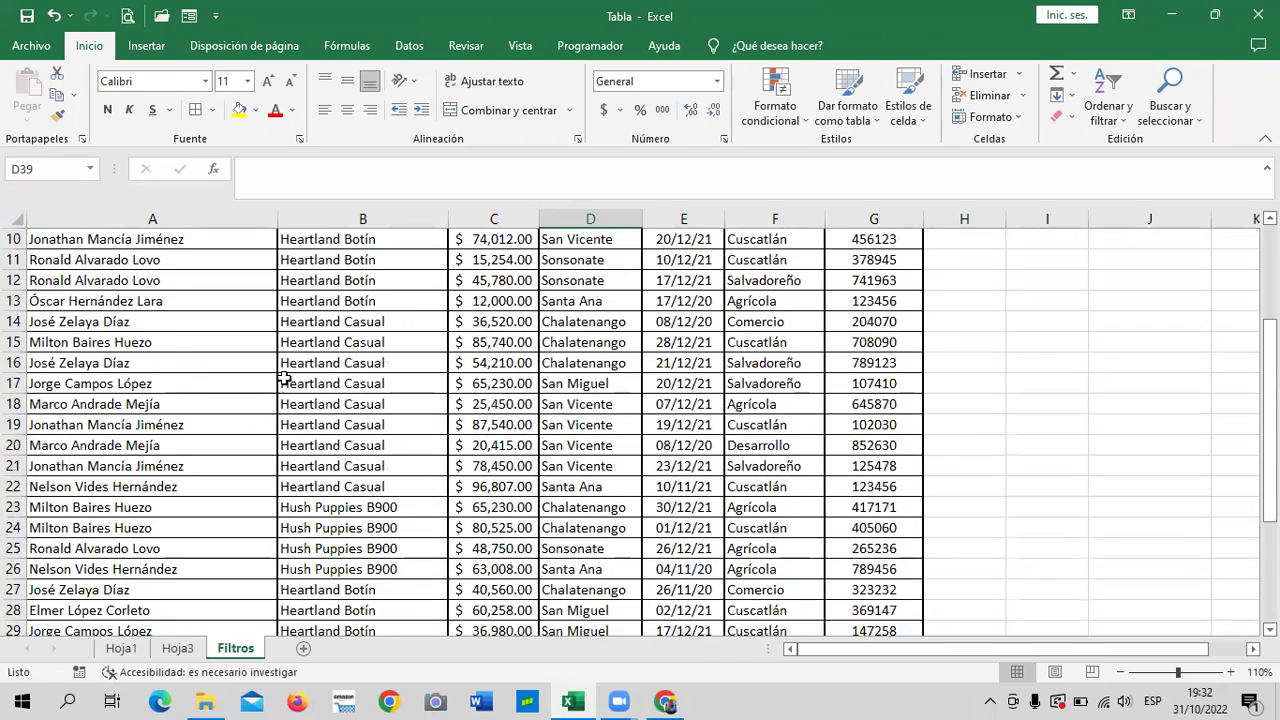
{"action": "scroll", "coordinate": [284, 378], "scroll_direction": "down", "scroll_amount": 4}
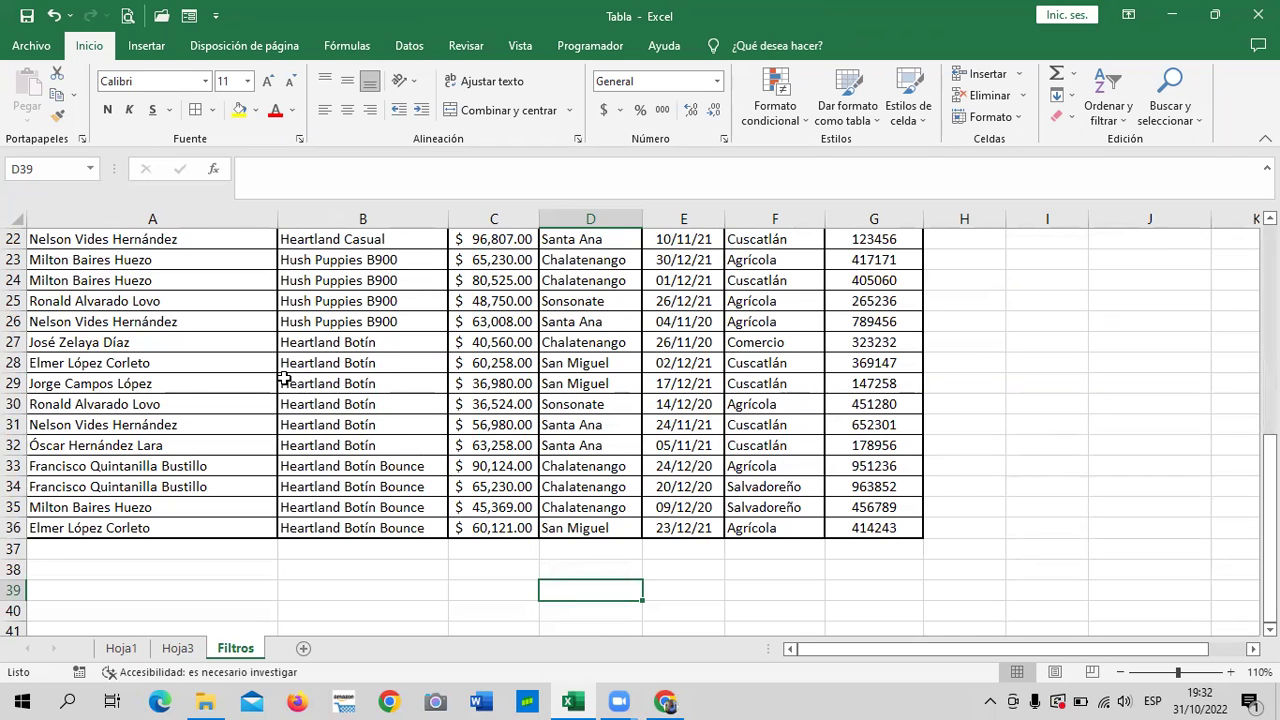
{"action": "left_click", "coordinate": [484, 390]}
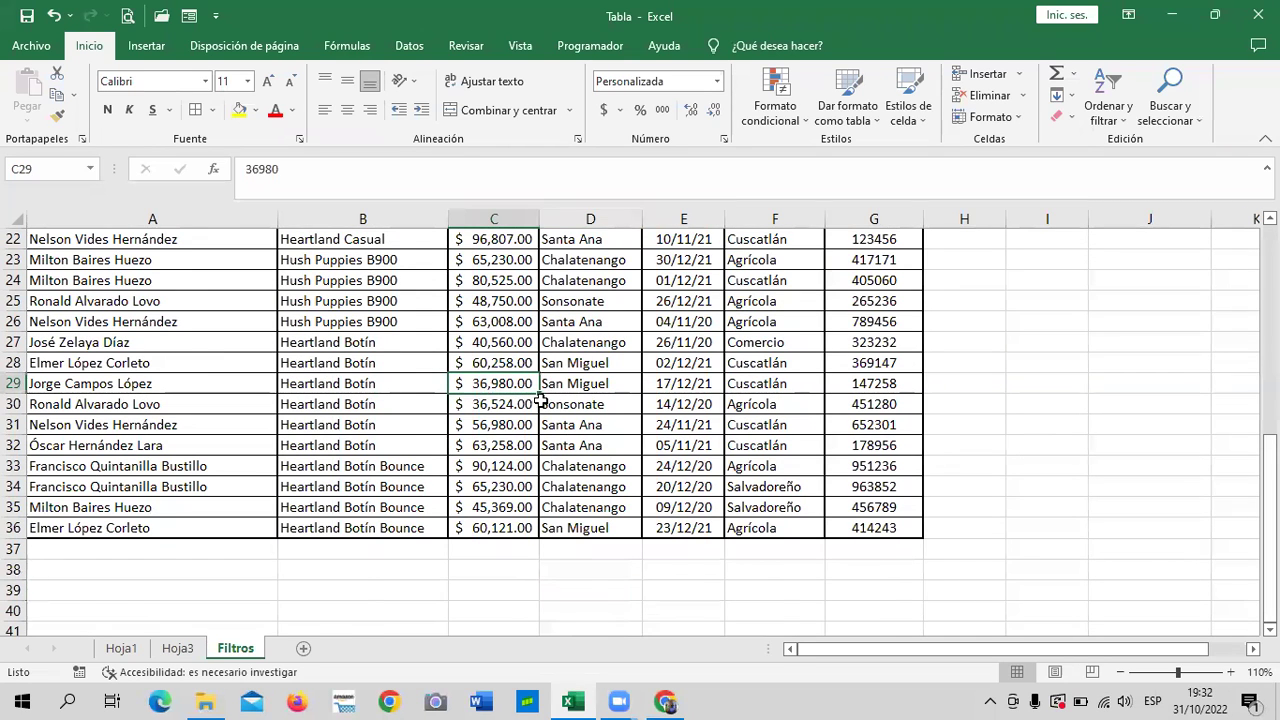
{"action": "scroll", "coordinate": [541, 399], "scroll_direction": "up", "scroll_amount": 7}
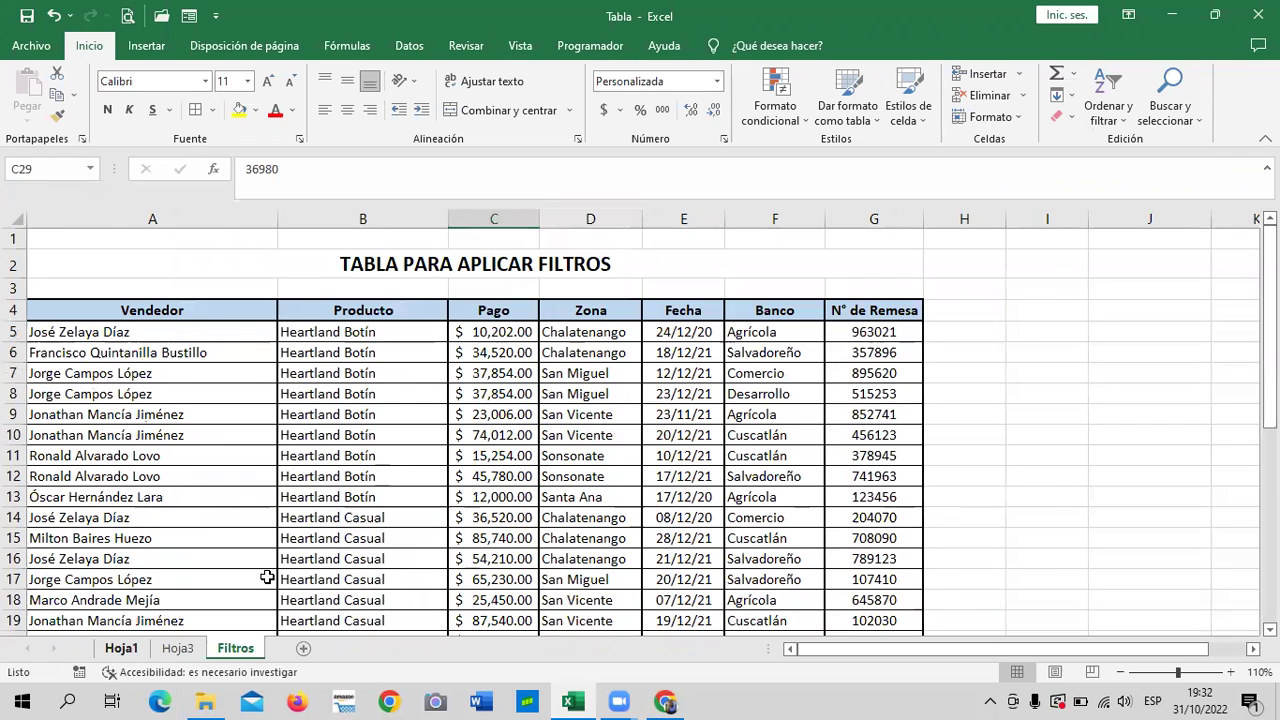
{"action": "key", "text": "ctrl+Page_Up"}
{"action": "key", "text": "ctrl+Page_Up"}
Step: Inspect the SUBTOTALES formulas in the MES 2 to MES 5 total cells
{"action": "left_click", "coordinate": [598, 428]}
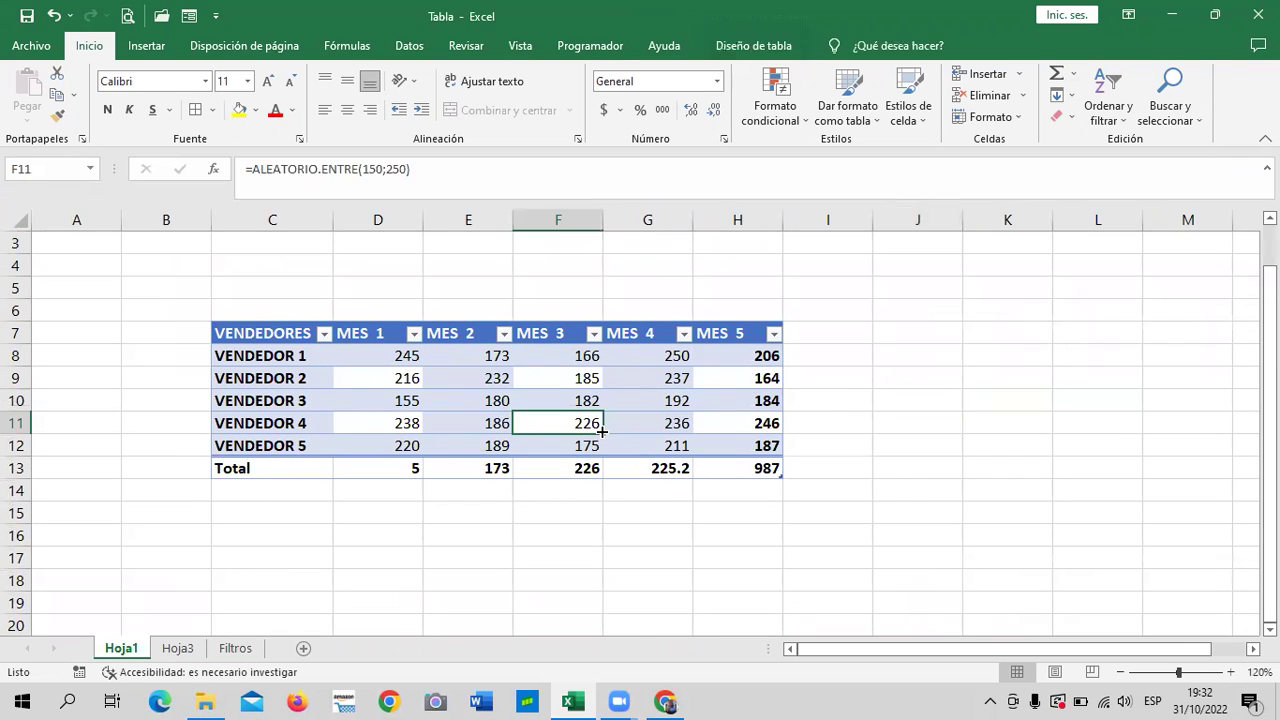
{"action": "left_click", "coordinate": [766, 470]}
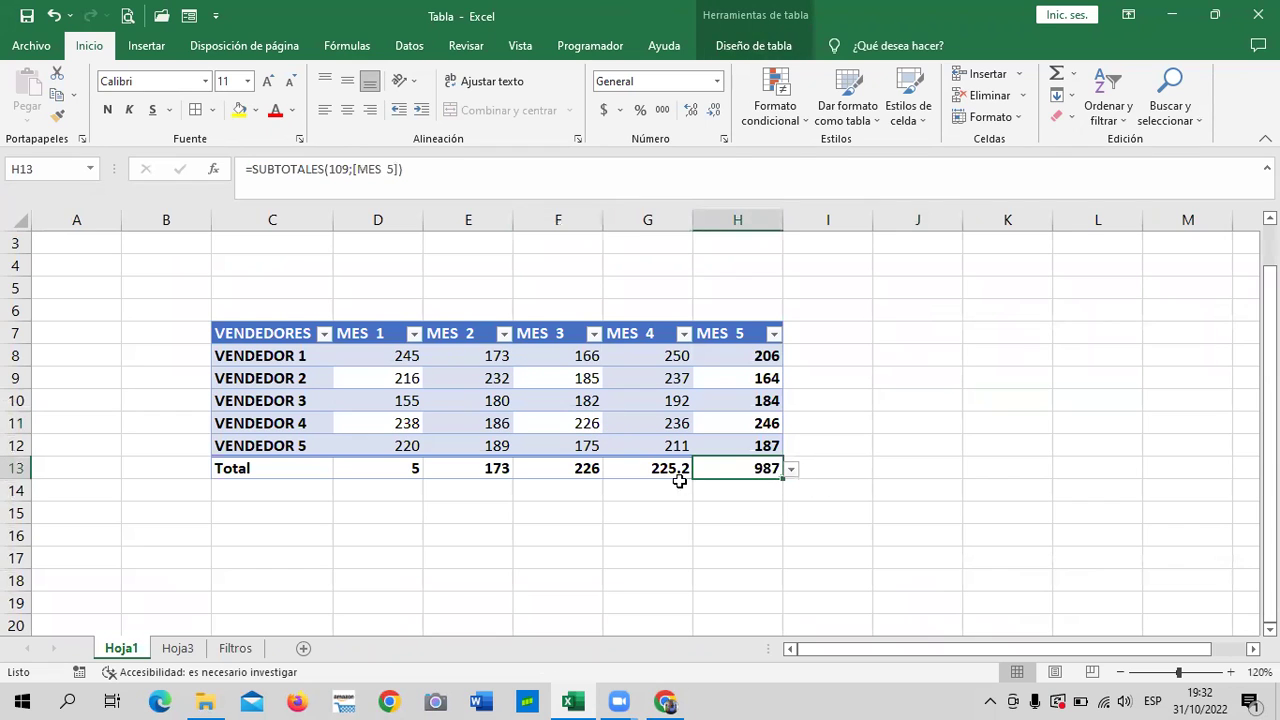
{"action": "left_click", "coordinate": [625, 469]}
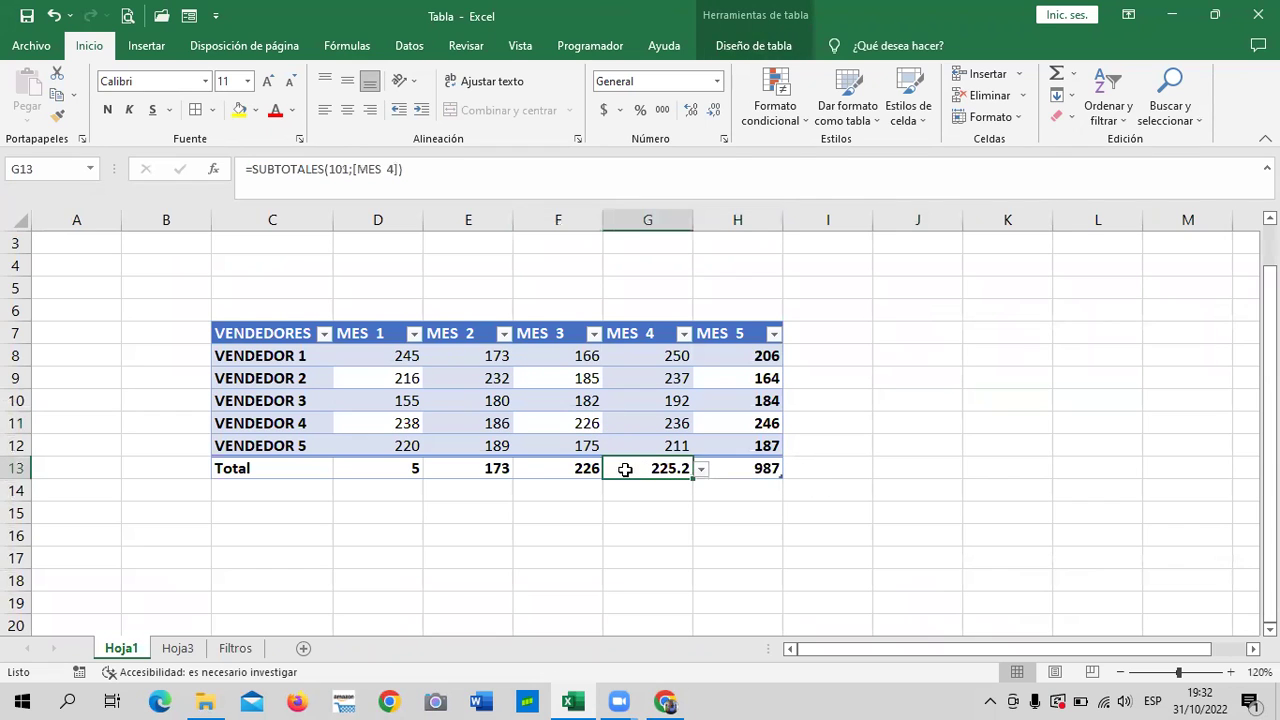
{"action": "left_click", "coordinate": [479, 471]}
{"action": "left_click", "coordinate": [573, 471]}
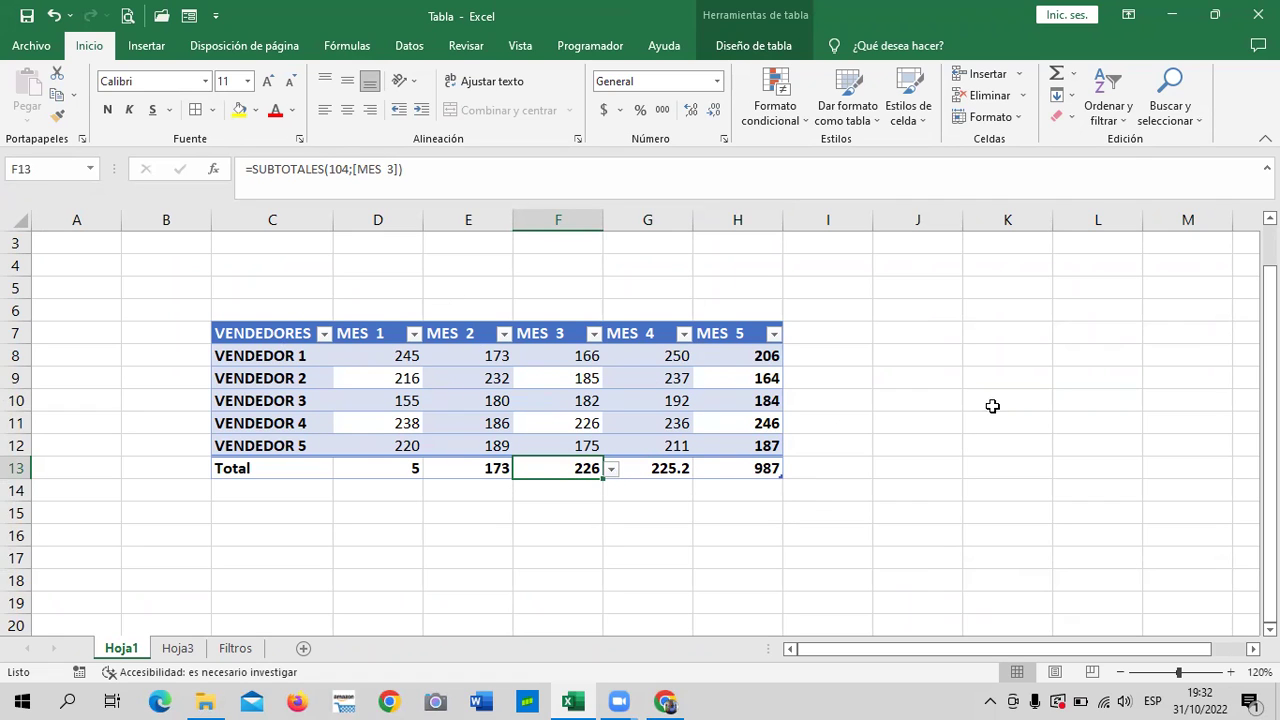
{"action": "left_click_drag", "start_coordinate": [992, 406], "coordinate": [992, 423]}
Step: Go to the Filtros sheet and select a cell in the sales data
{"action": "left_click", "coordinate": [236, 648]}
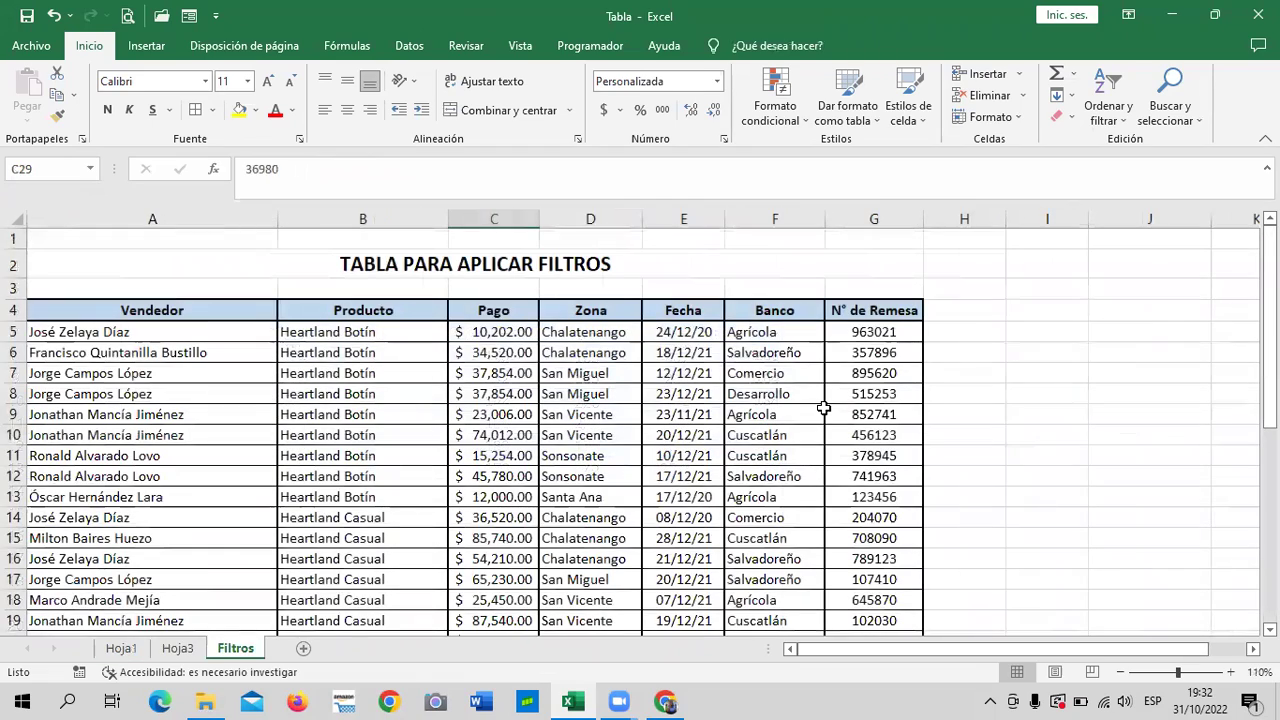
{"action": "left_click", "coordinate": [321, 399]}
{"action": "scroll", "coordinate": [323, 404], "scroll_direction": "down", "scroll_amount": 3}
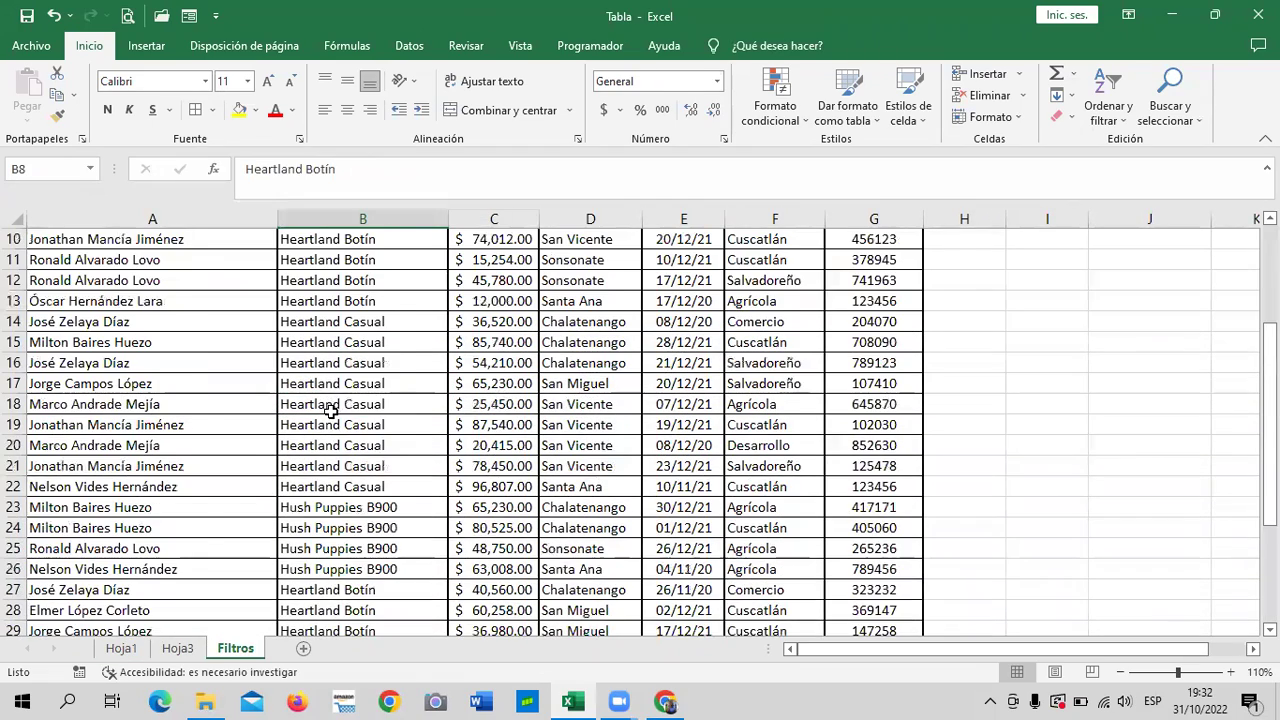
{"action": "scroll", "coordinate": [330, 410], "scroll_direction": "down", "scroll_amount": 5}
{"action": "scroll", "coordinate": [335, 410], "scroll_direction": "up", "scroll_amount": 4}
{"action": "left_click", "coordinate": [213, 301]}
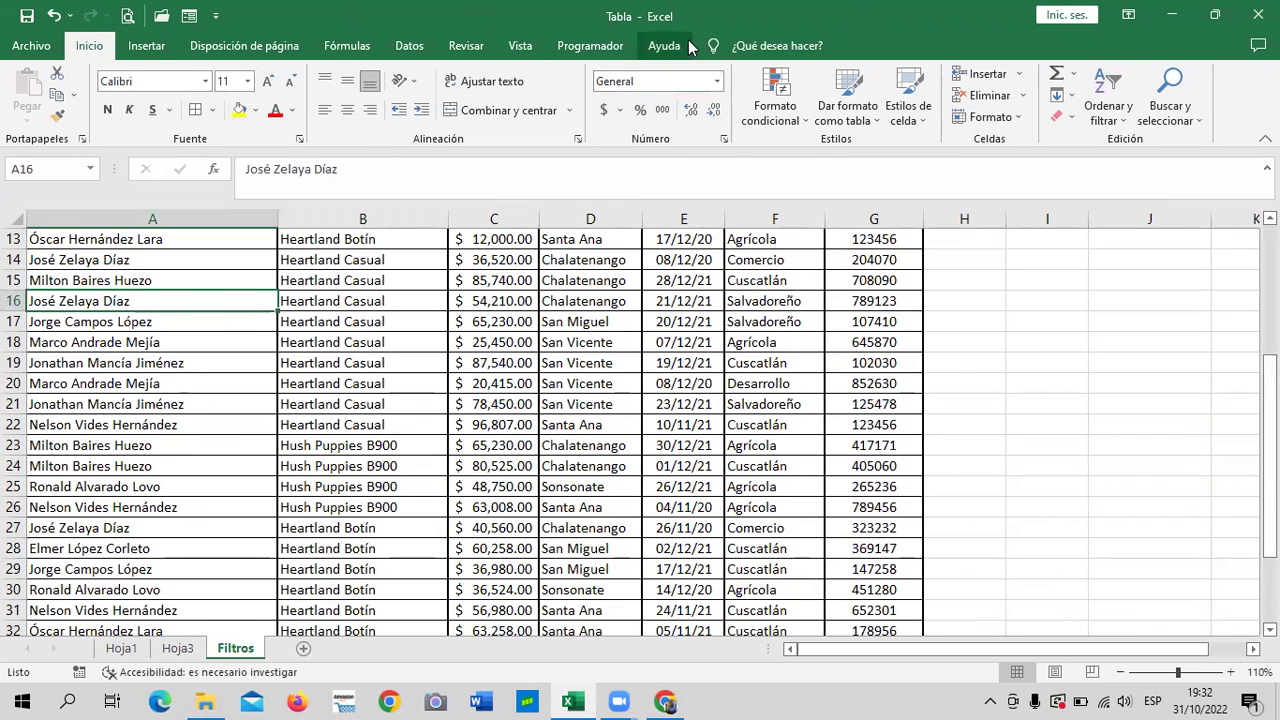
Step: Insert a table over $A$4:$G$36 with 'La tabla tiene encabezados' checked
{"action": "left_click", "coordinate": [152, 48]}
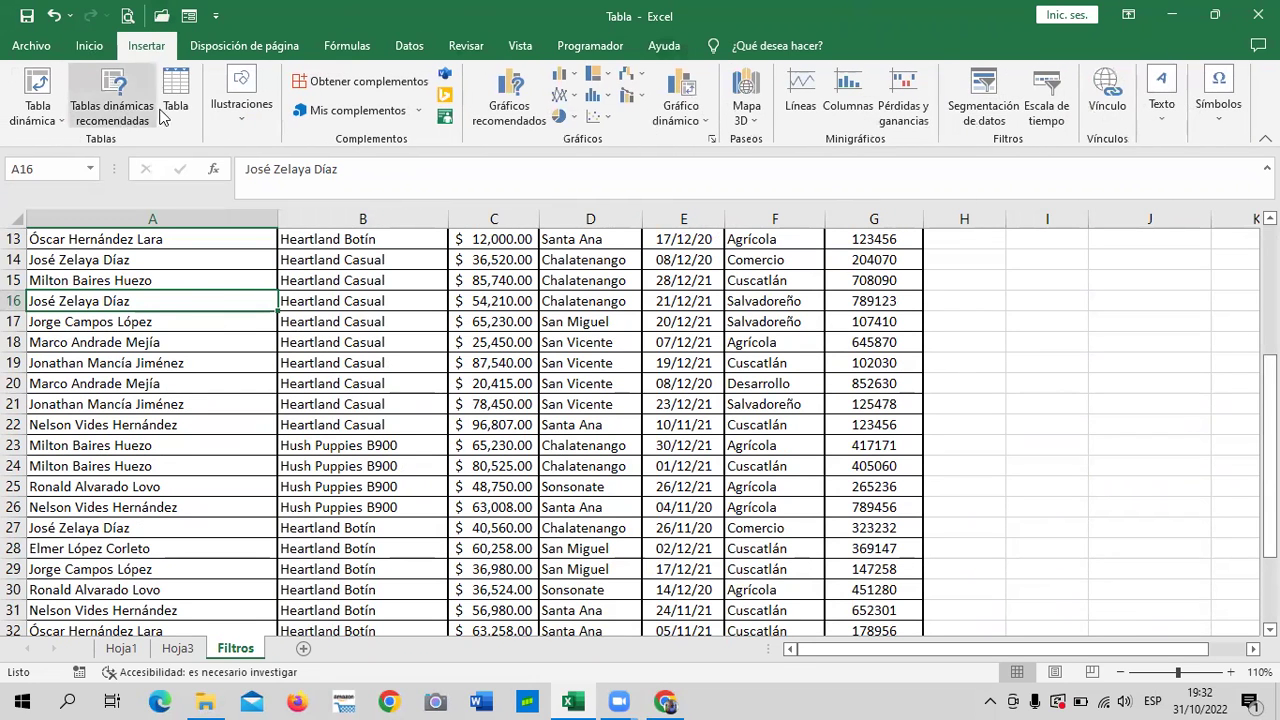
{"action": "left_click", "coordinate": [175, 90]}
{"action": "scroll", "coordinate": [433, 341], "scroll_direction": "down", "scroll_amount": 3}
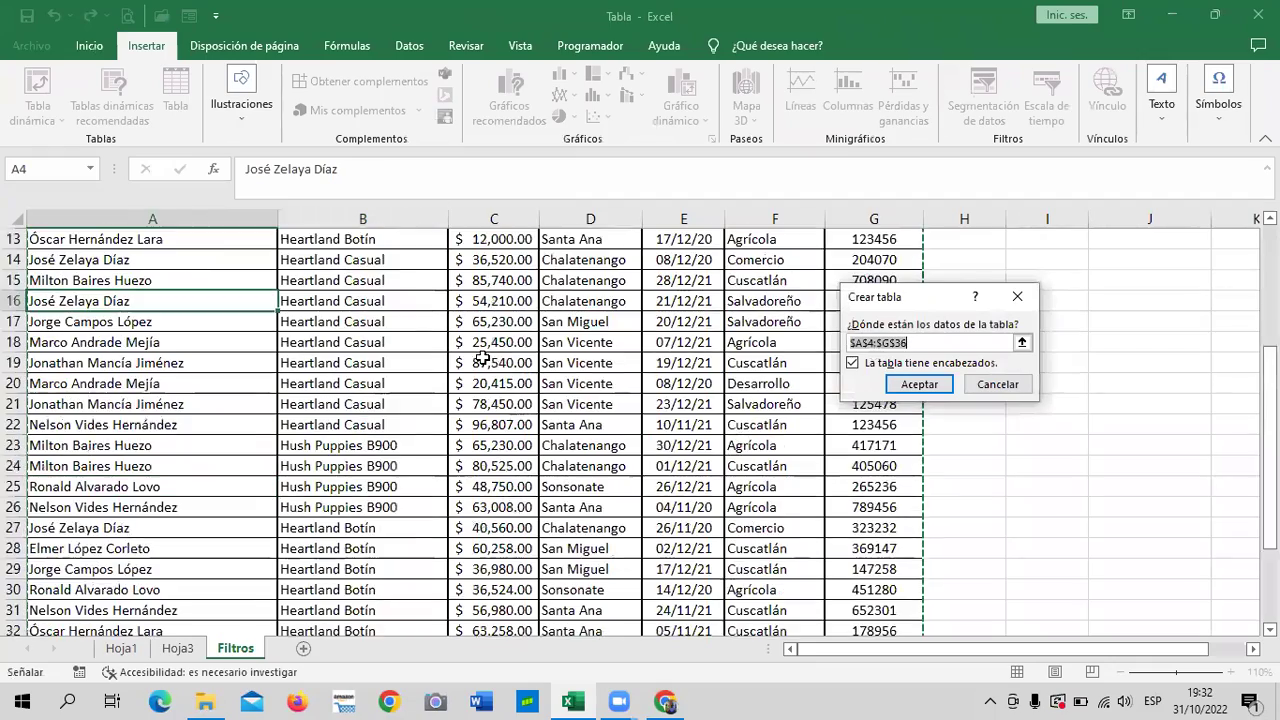
{"action": "scroll", "coordinate": [433, 341], "scroll_direction": "down", "scroll_amount": 3}
{"action": "scroll", "coordinate": [430, 340], "scroll_direction": "down", "scroll_amount": 4}
{"action": "scroll", "coordinate": [361, 371], "scroll_direction": "up", "scroll_amount": 2}
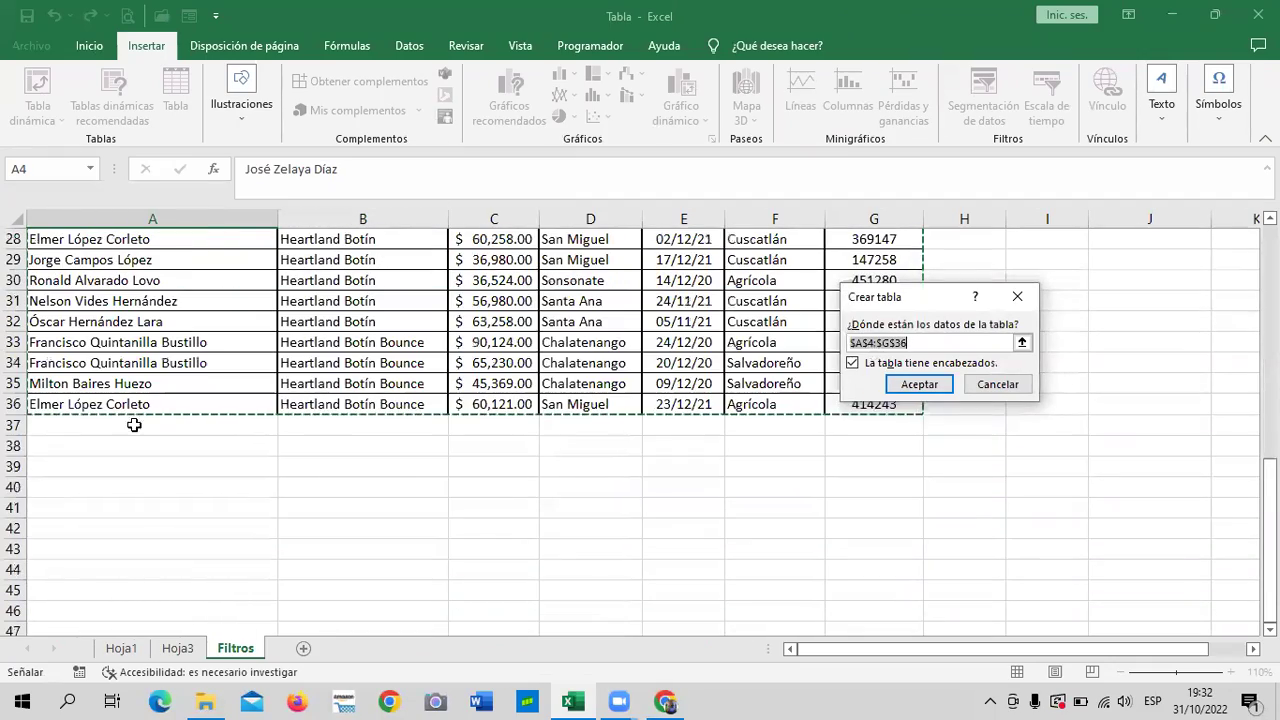
{"action": "scroll", "coordinate": [390, 425], "scroll_direction": "up", "scroll_amount": 3}
{"action": "scroll", "coordinate": [389, 432], "scroll_direction": "up", "scroll_amount": 1}
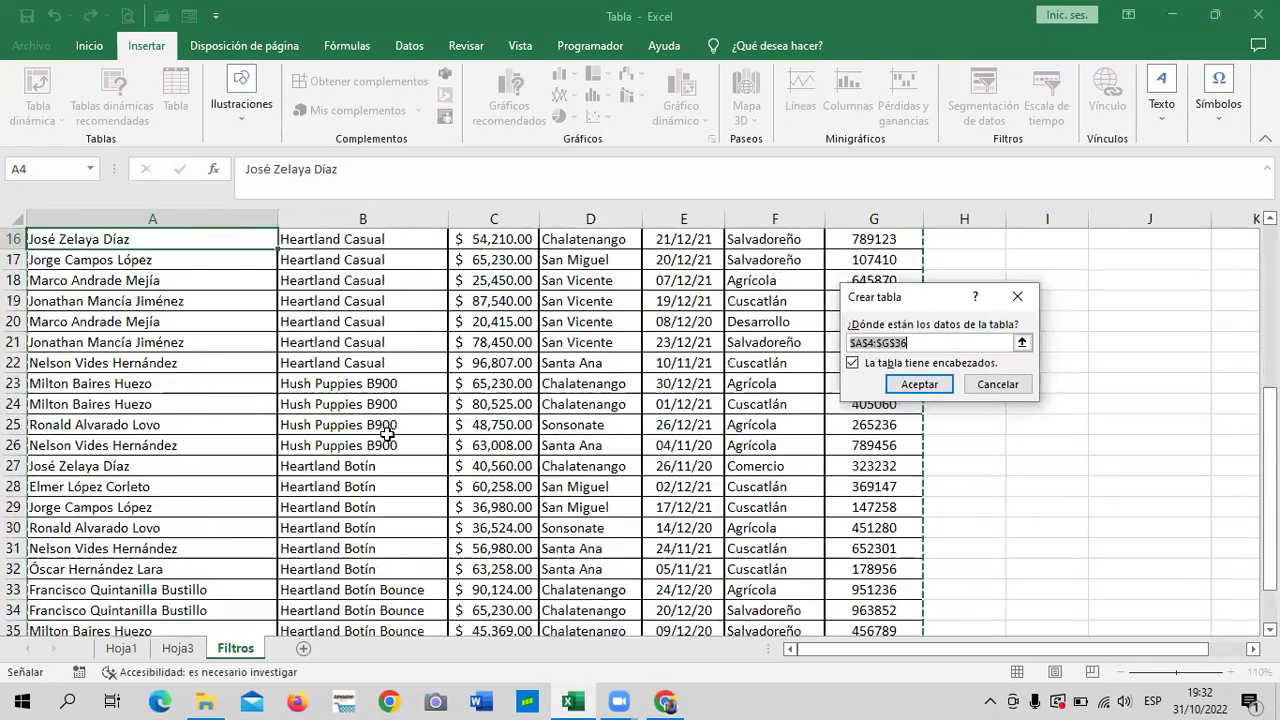
{"action": "scroll", "coordinate": [386, 428], "scroll_direction": "up", "scroll_amount": 3}
{"action": "scroll", "coordinate": [420, 424], "scroll_direction": "up", "scroll_amount": 2}
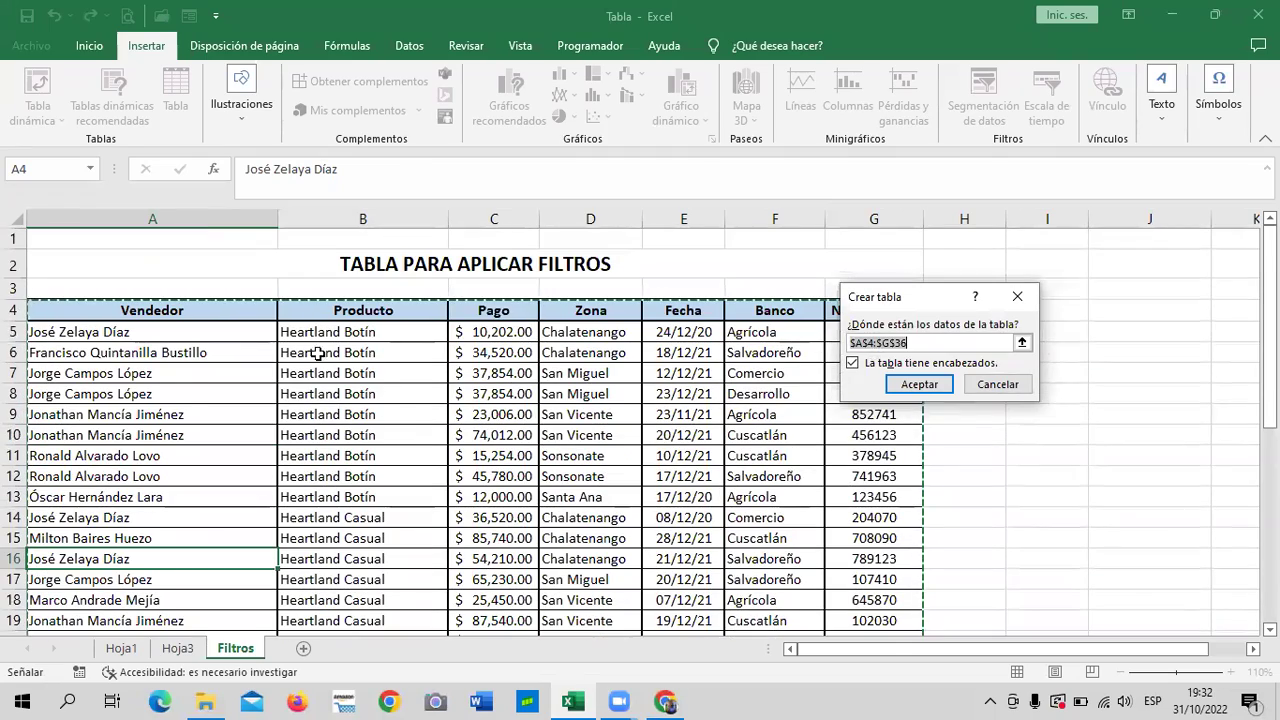
{"action": "scroll", "coordinate": [315, 400], "scroll_direction": "down", "scroll_amount": 4}
{"action": "scroll", "coordinate": [310, 376], "scroll_direction": "down", "scroll_amount": 3}
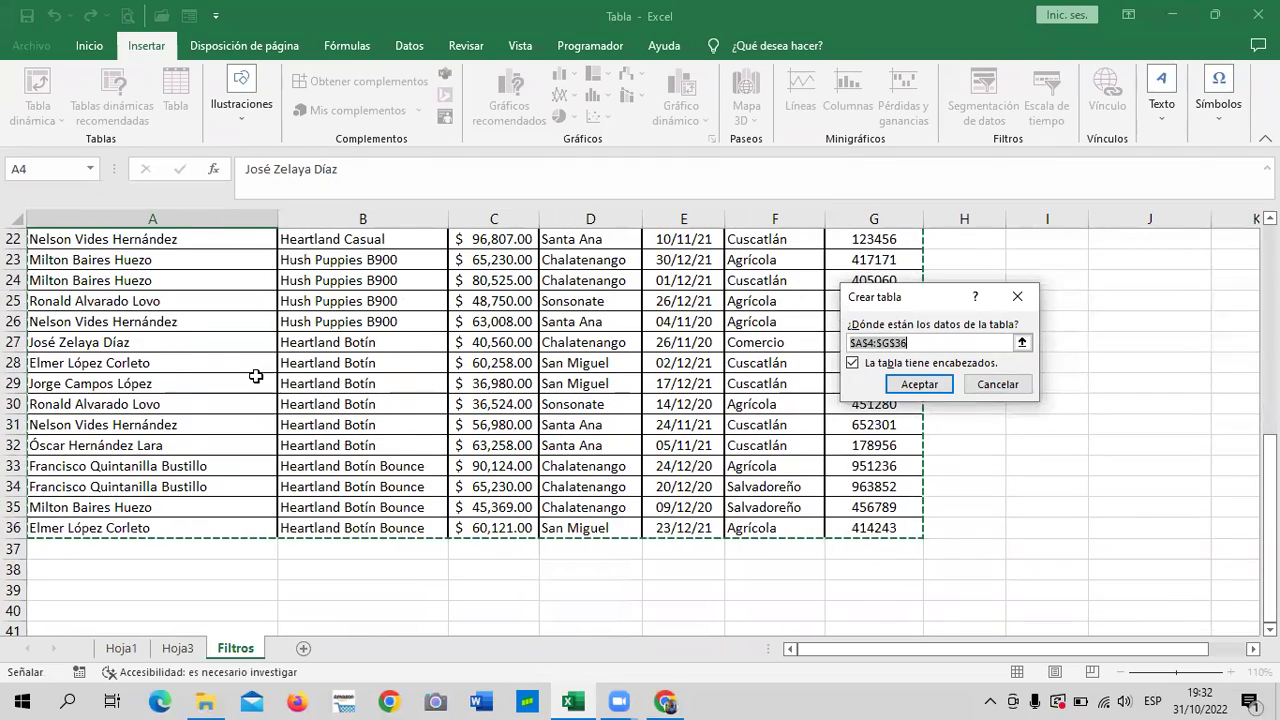
{"action": "left_click", "coordinate": [906, 388]}
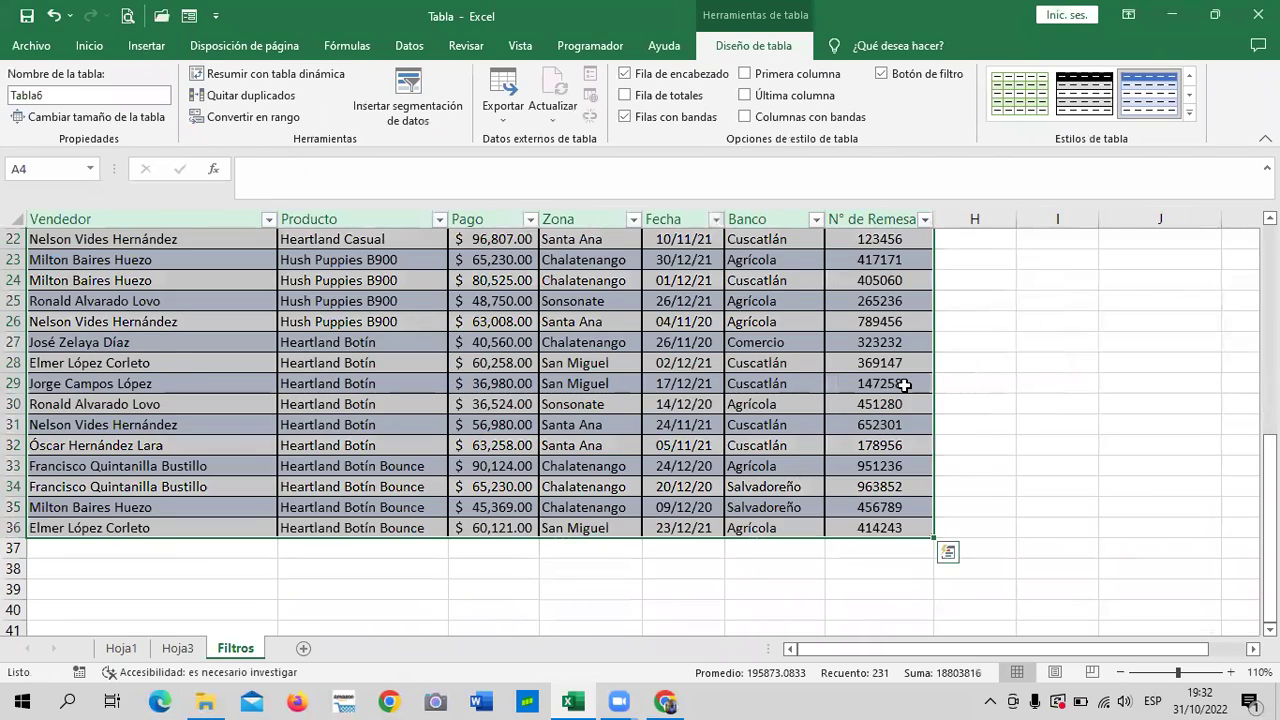
Step: Turn on Columnas con bandas and turn off Filas con bandas
{"action": "scroll", "coordinate": [904, 384], "scroll_direction": "up", "scroll_amount": 4}
{"action": "scroll", "coordinate": [381, 418], "scroll_direction": "up", "scroll_amount": 3}
{"action": "left_click", "coordinate": [425, 417]}
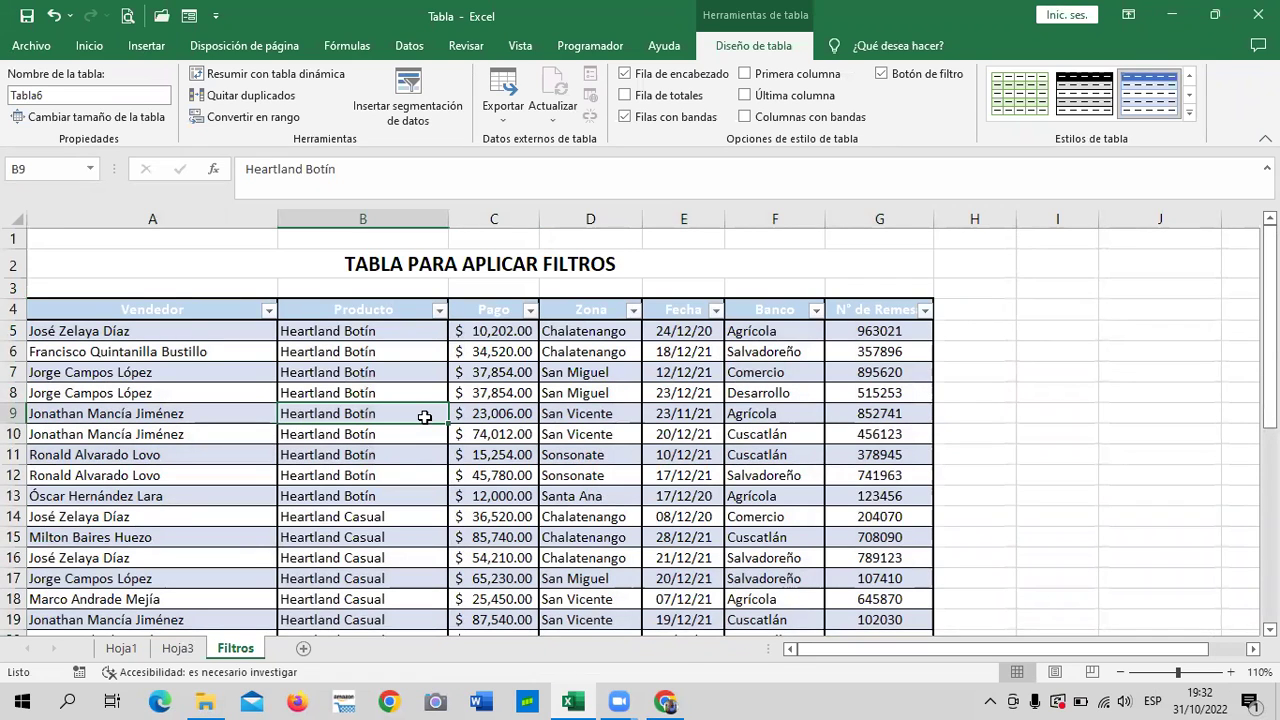
{"action": "left_click", "coordinate": [662, 354]}
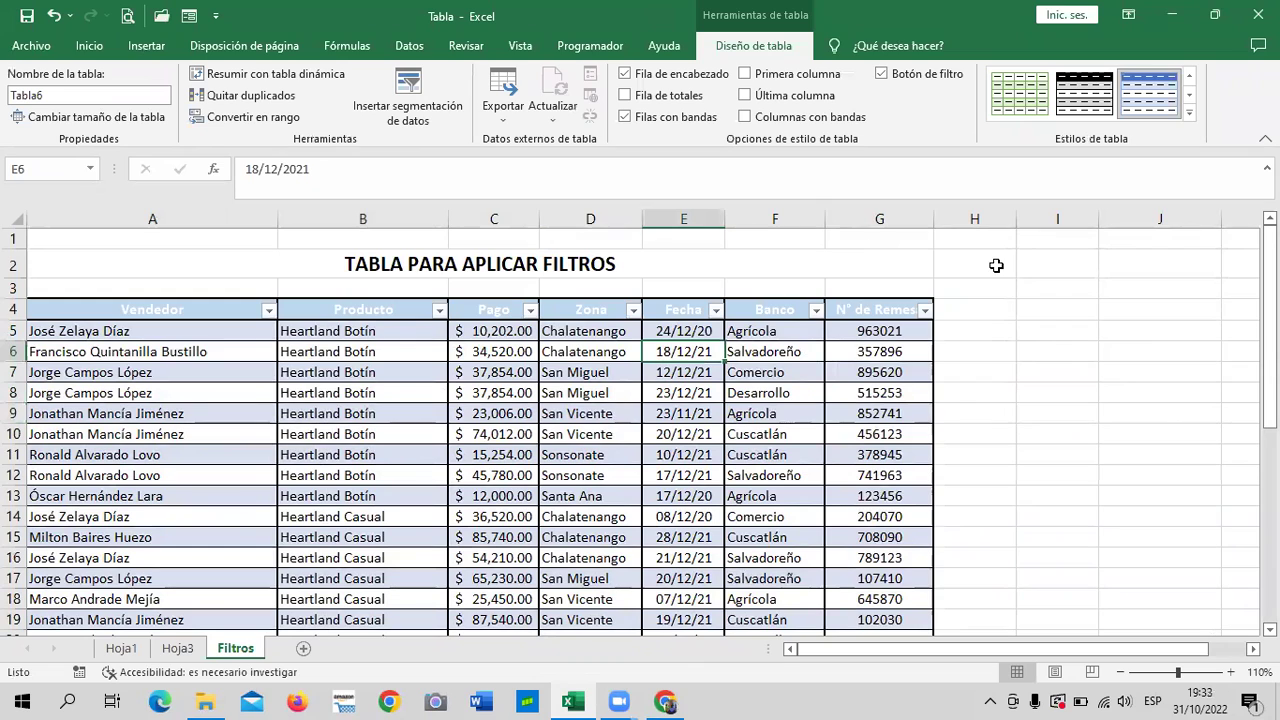
{"action": "left_click", "coordinate": [743, 117]}
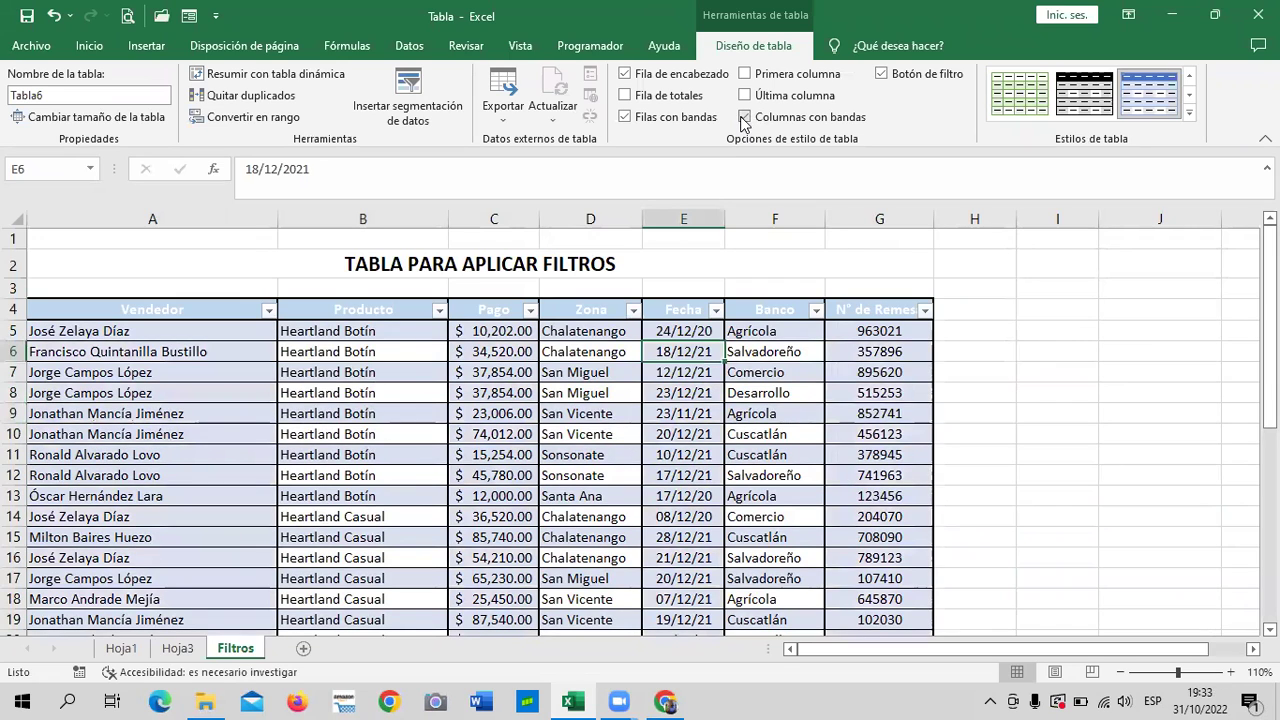
{"action": "left_click", "coordinate": [624, 117]}
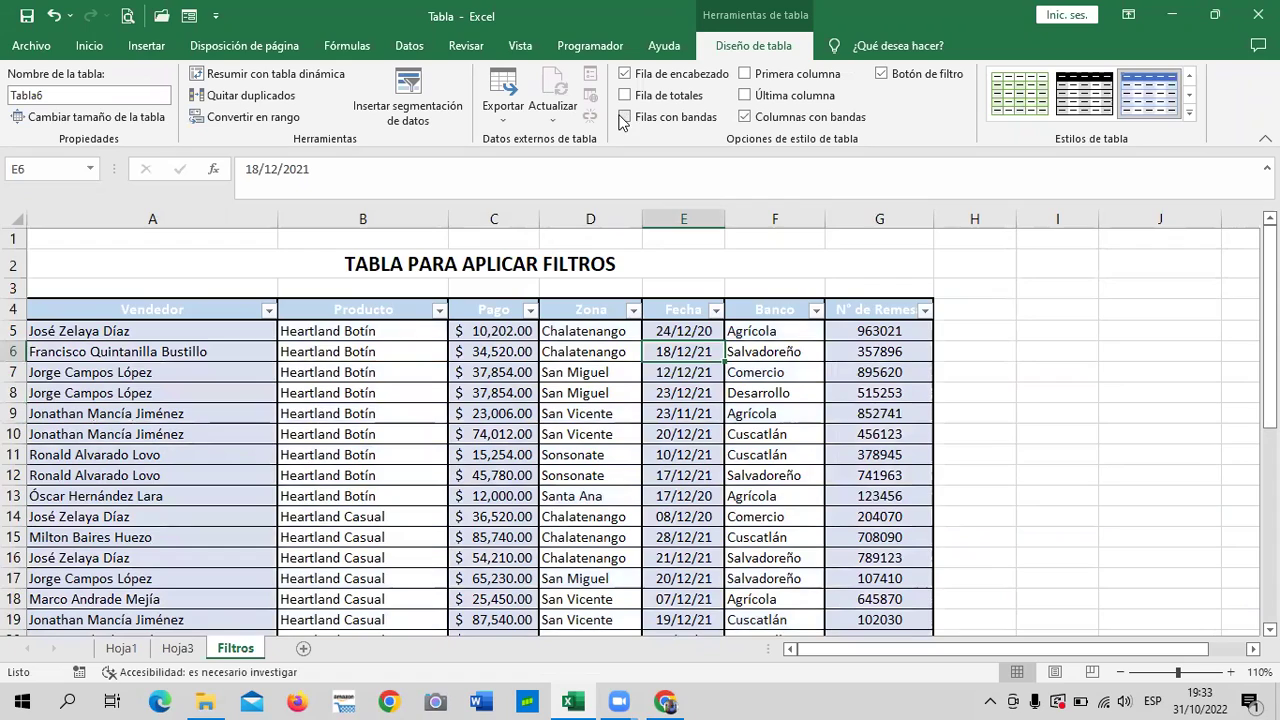
{"action": "scroll", "coordinate": [580, 310], "scroll_direction": "down", "scroll_amount": 5}
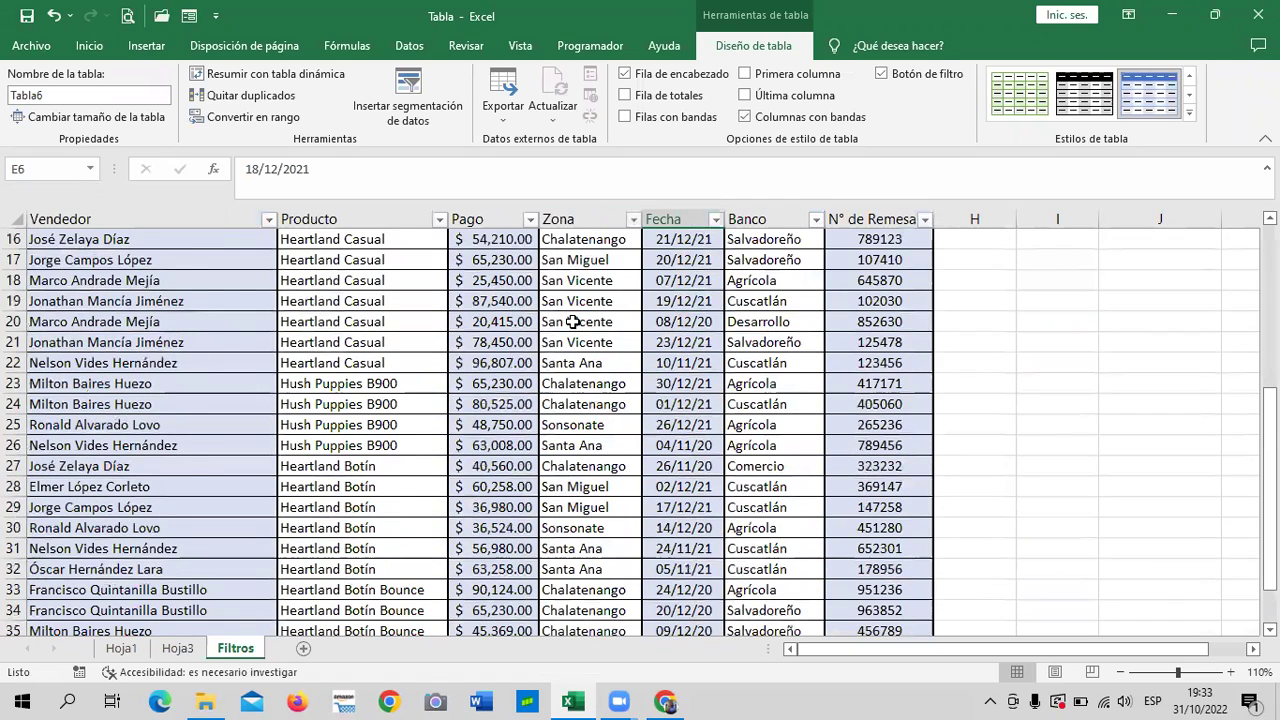
{"action": "scroll", "coordinate": [572, 321], "scroll_direction": "up", "scroll_amount": 2}
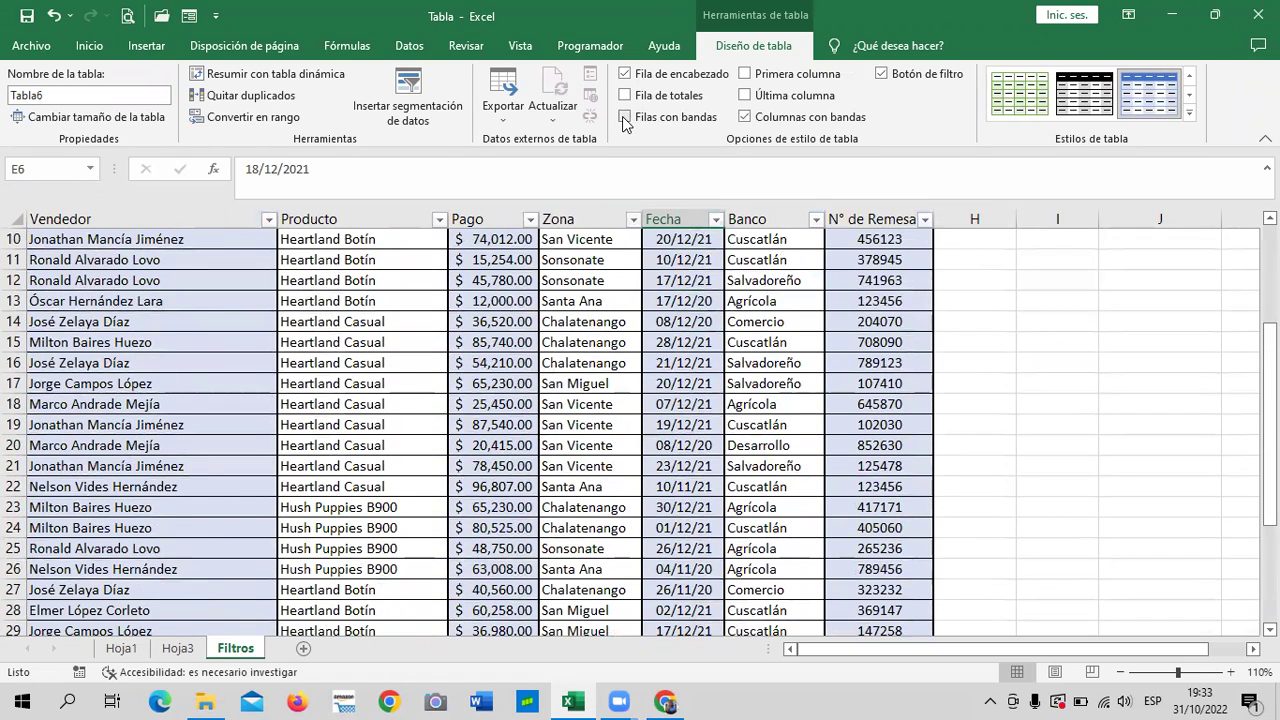
{"action": "scroll", "coordinate": [624, 122], "scroll_direction": "up", "scroll_amount": 3}
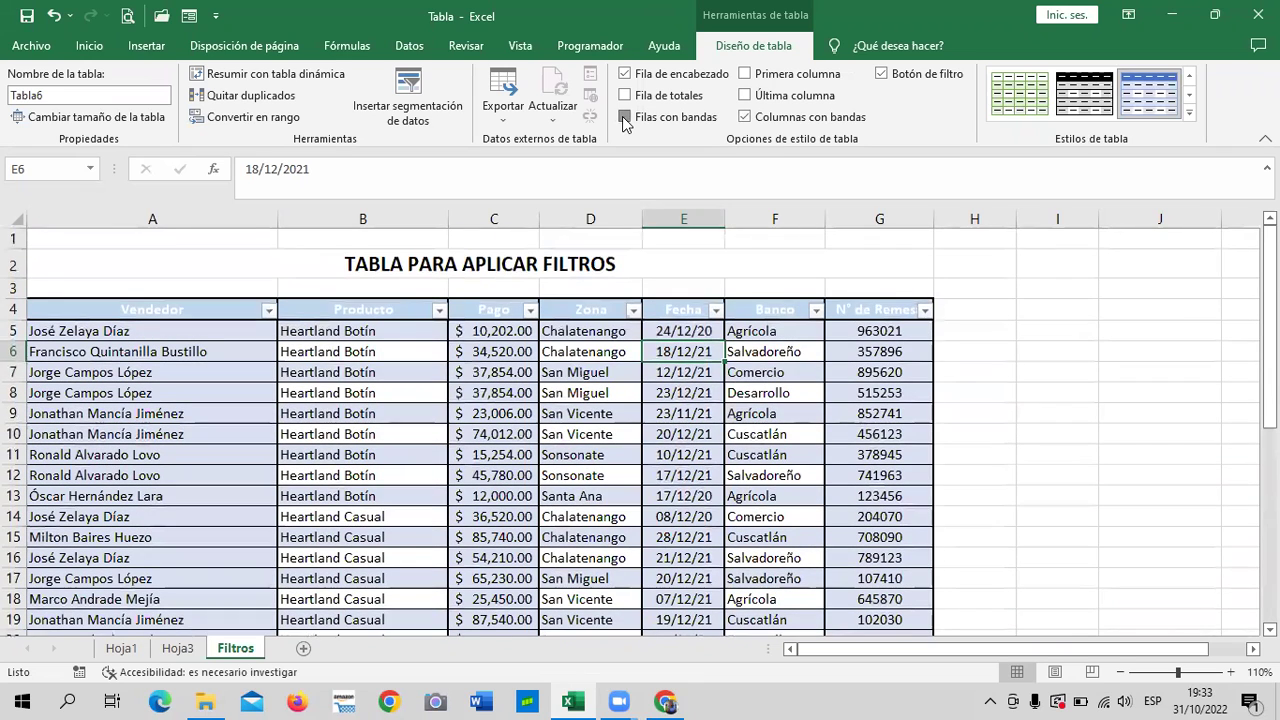
{"action": "left_click", "coordinate": [625, 117]}
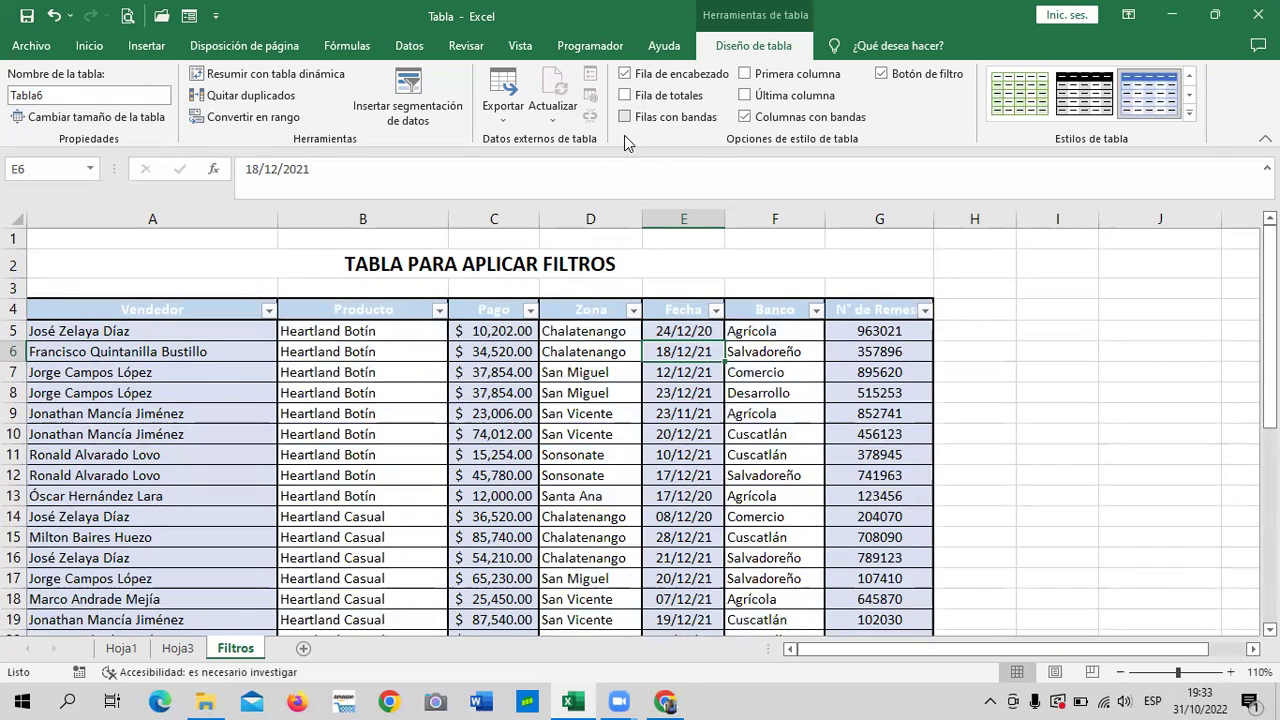
Step: Enable Última columna and Primera columna, keeping the header row visible
{"action": "left_click", "coordinate": [760, 97]}
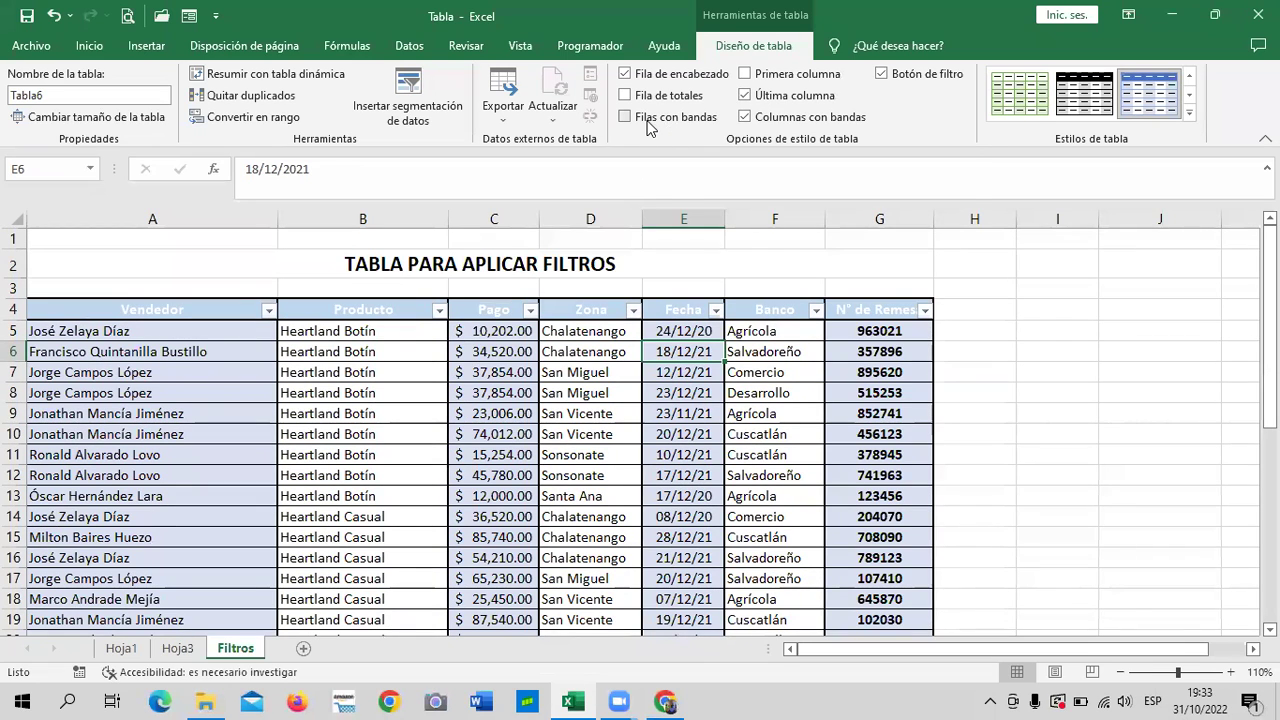
{"action": "left_click", "coordinate": [745, 74]}
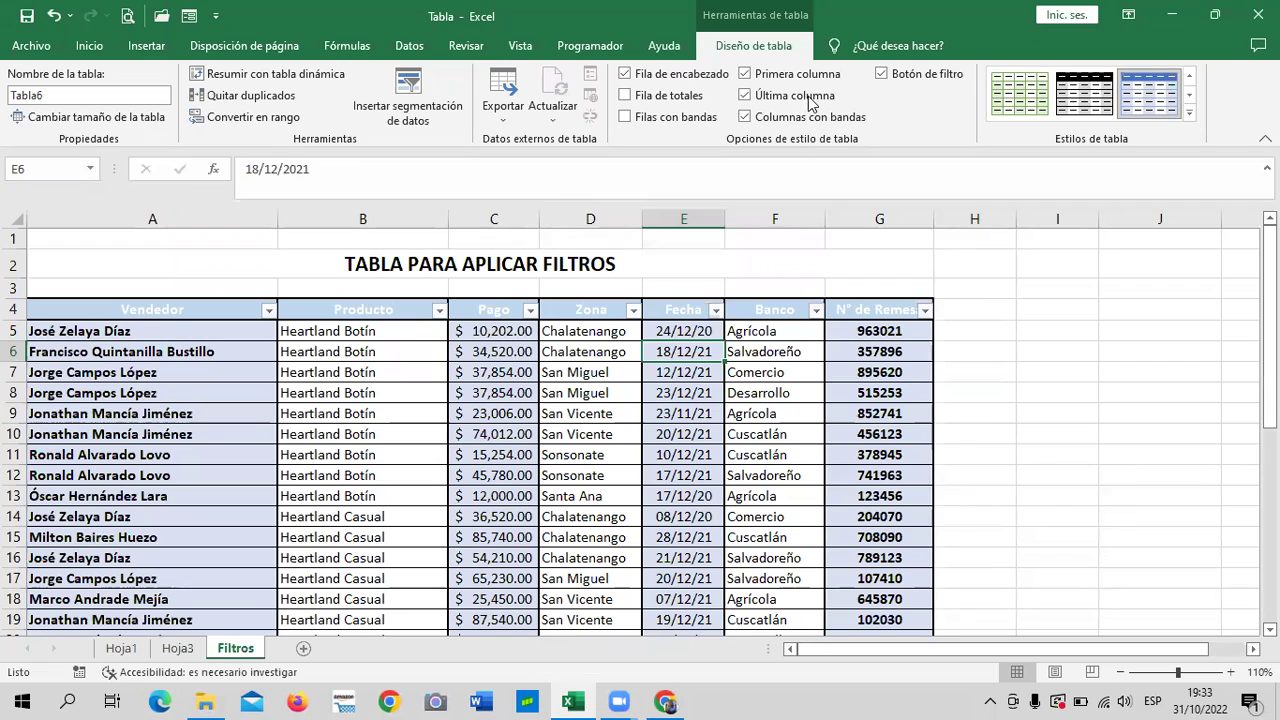
{"action": "left_click", "coordinate": [624, 75]}
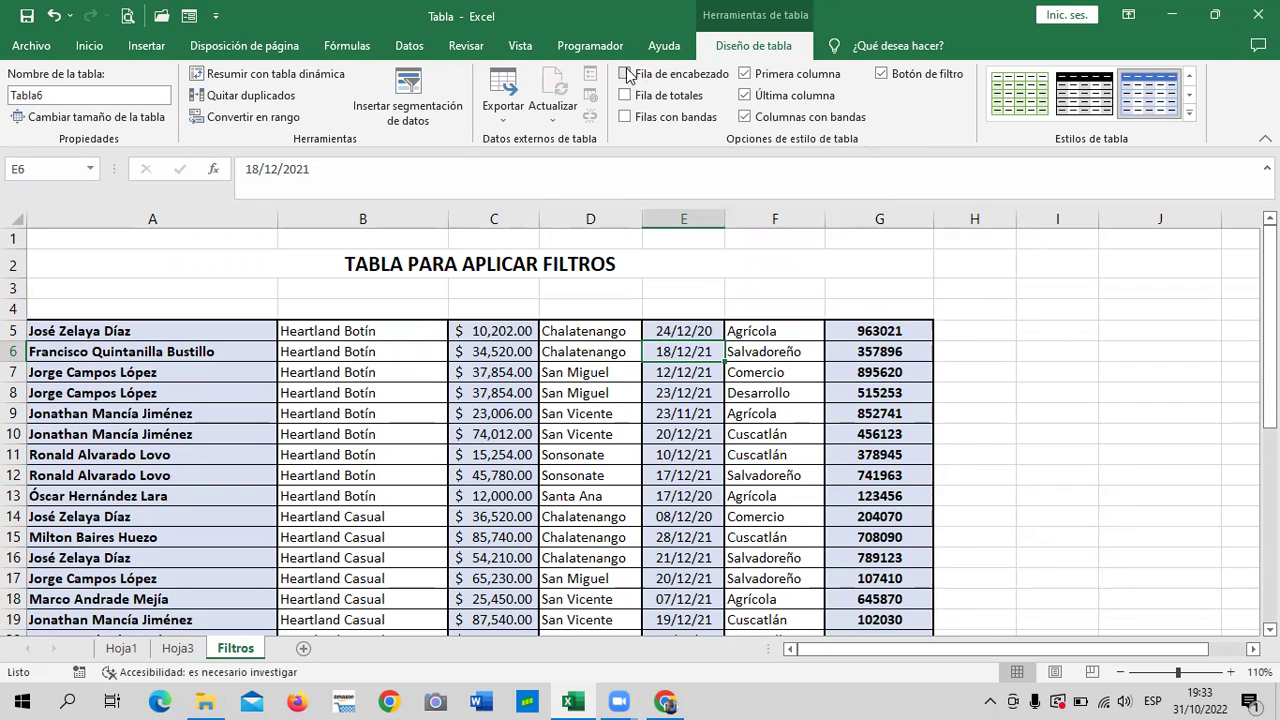
{"action": "left_click", "coordinate": [624, 75]}
{"action": "left_click", "coordinate": [624, 75]}
{"action": "left_click", "coordinate": [624, 75]}
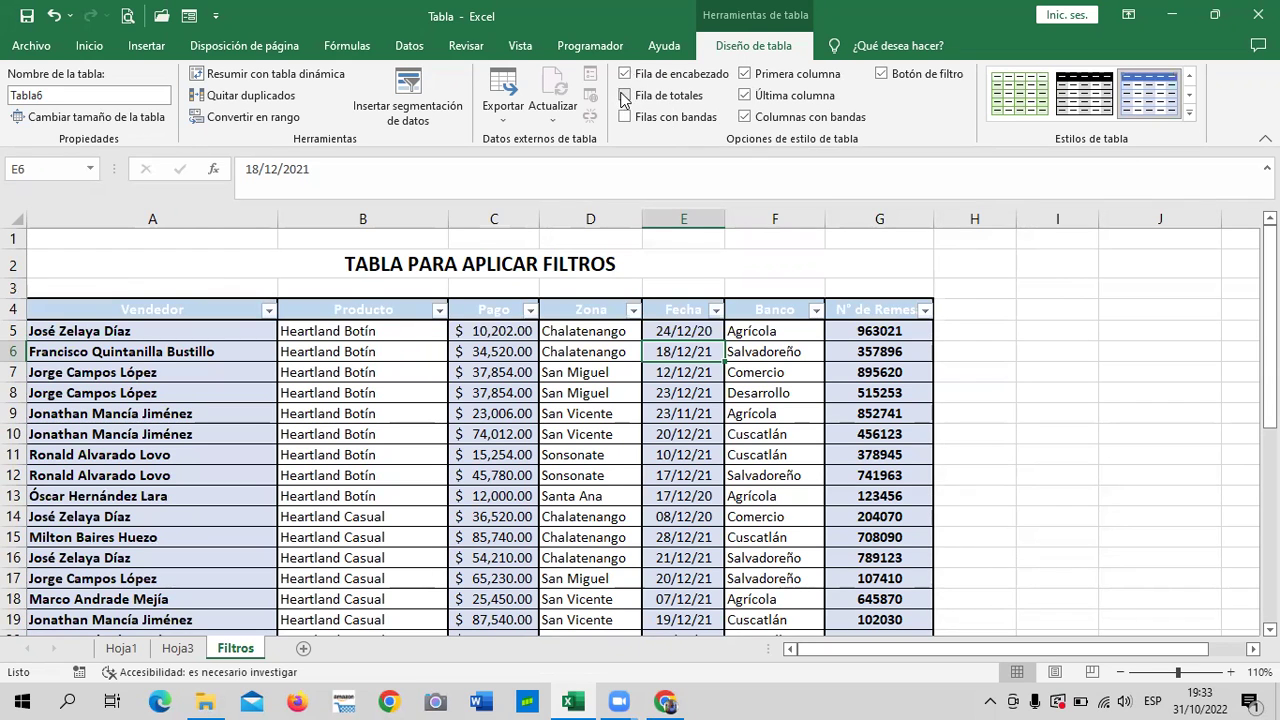
{"action": "left_click", "coordinate": [624, 96]}
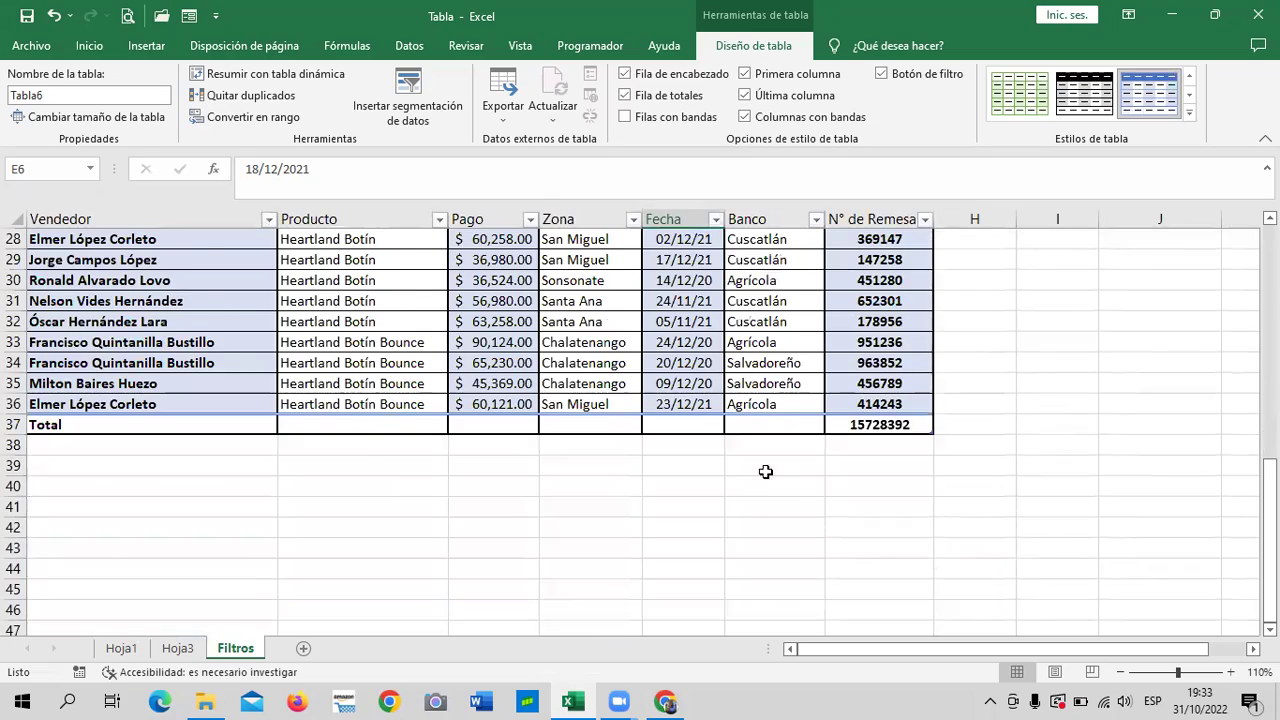
{"action": "scroll", "coordinate": [765, 471], "scroll_direction": "up", "scroll_amount": 9}
{"action": "scroll", "coordinate": [755, 447], "scroll_direction": "down", "scroll_amount": 2}
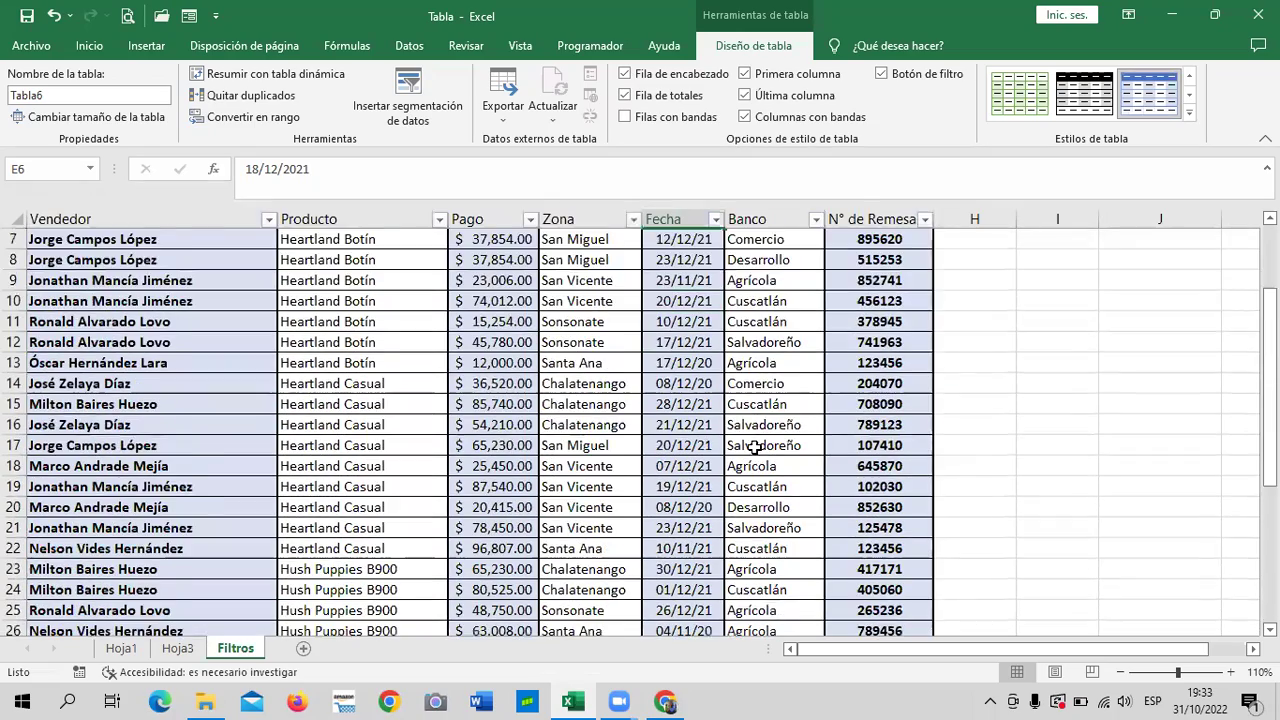
{"action": "scroll", "coordinate": [755, 447], "scroll_direction": "down", "scroll_amount": 1}
{"action": "scroll", "coordinate": [755, 447], "scroll_direction": "down", "scroll_amount": 2}
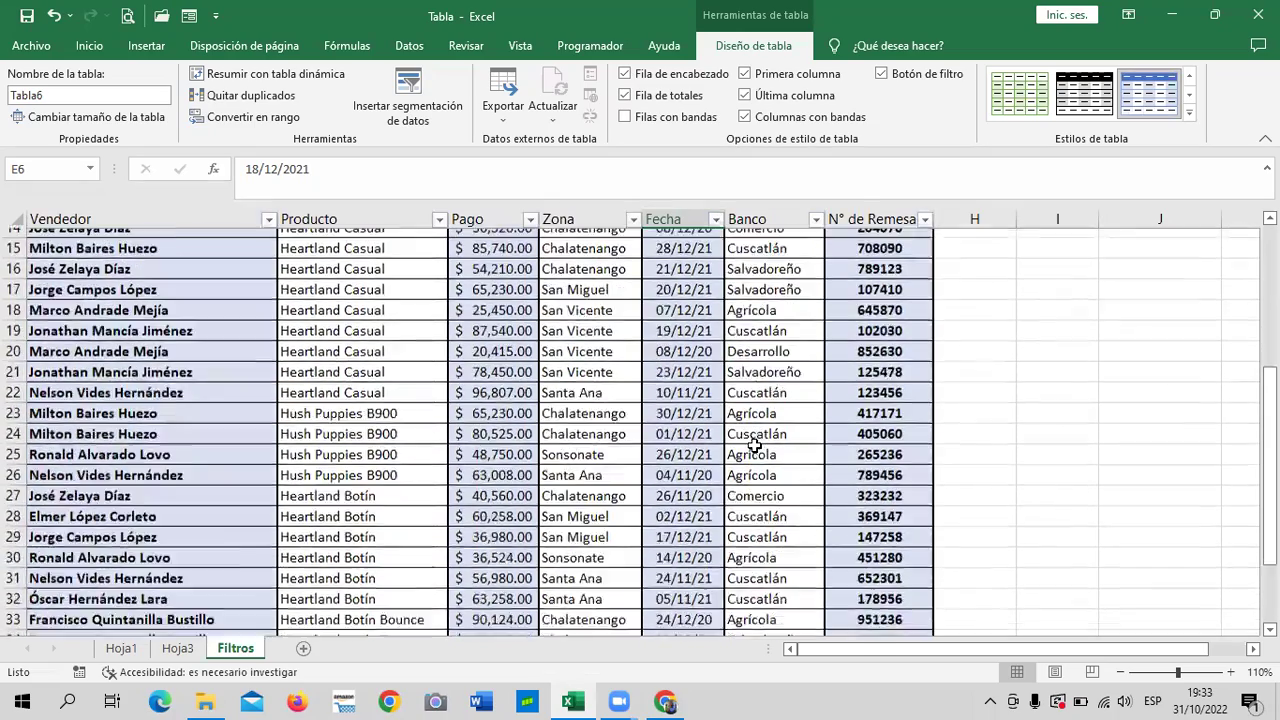
{"action": "scroll", "coordinate": [755, 447], "scroll_direction": "down", "scroll_amount": 2}
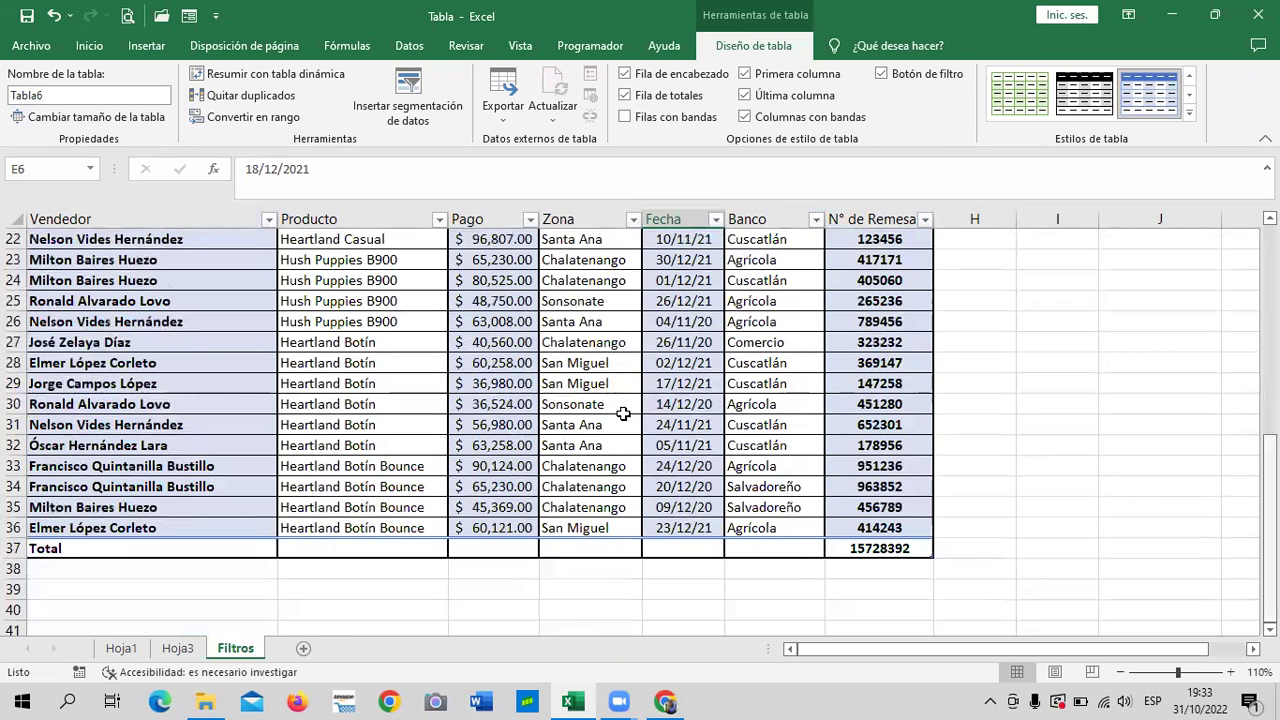
{"action": "scroll", "coordinate": [623, 413], "scroll_direction": "up", "scroll_amount": 7}
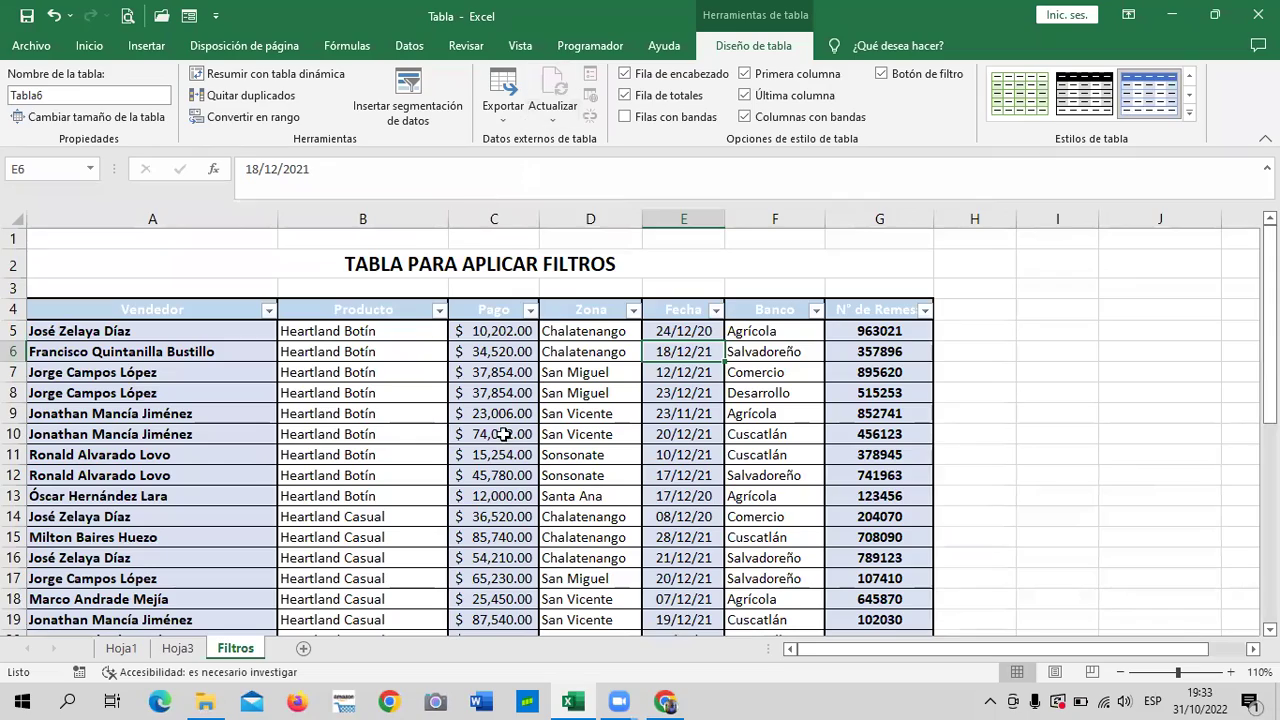
{"action": "scroll", "coordinate": [521, 383], "scroll_direction": "down", "scroll_amount": 5}
{"action": "scroll", "coordinate": [521, 383], "scroll_direction": "down", "scroll_amount": 4}
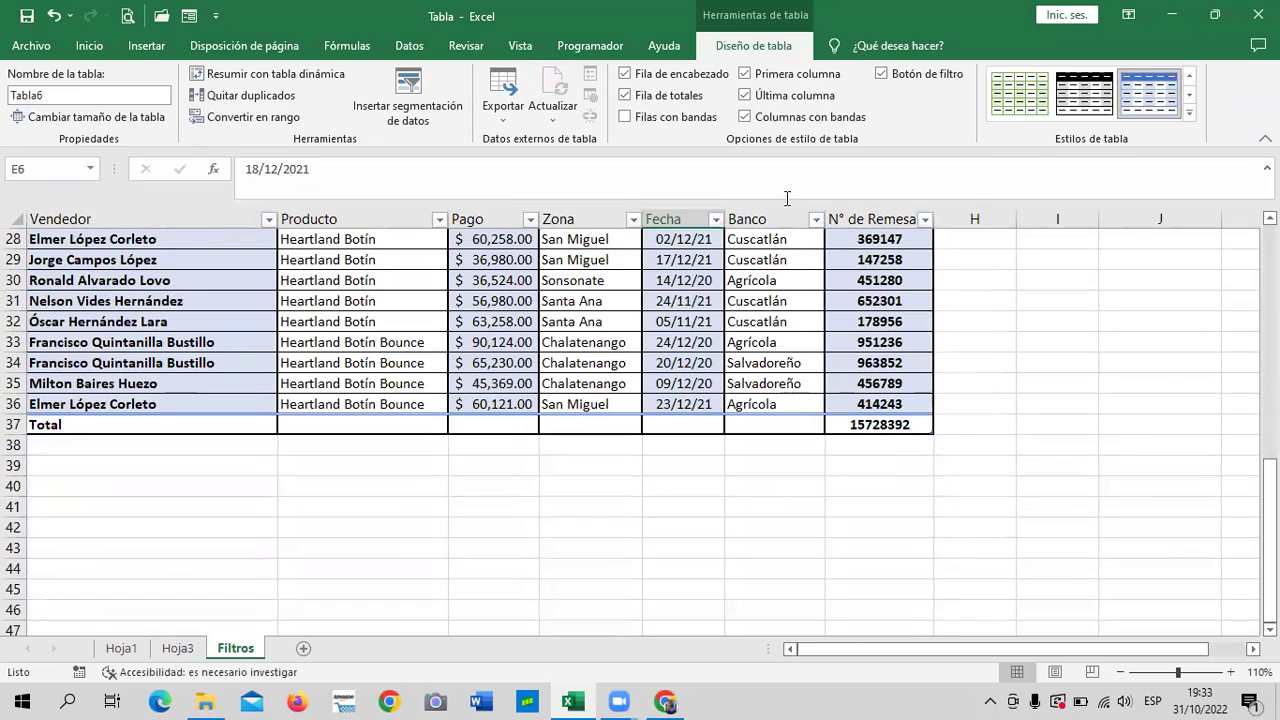
{"action": "scroll", "coordinate": [409, 451], "scroll_direction": "up", "scroll_amount": 6}
{"action": "scroll", "coordinate": [414, 448], "scroll_direction": "up", "scroll_amount": 3}
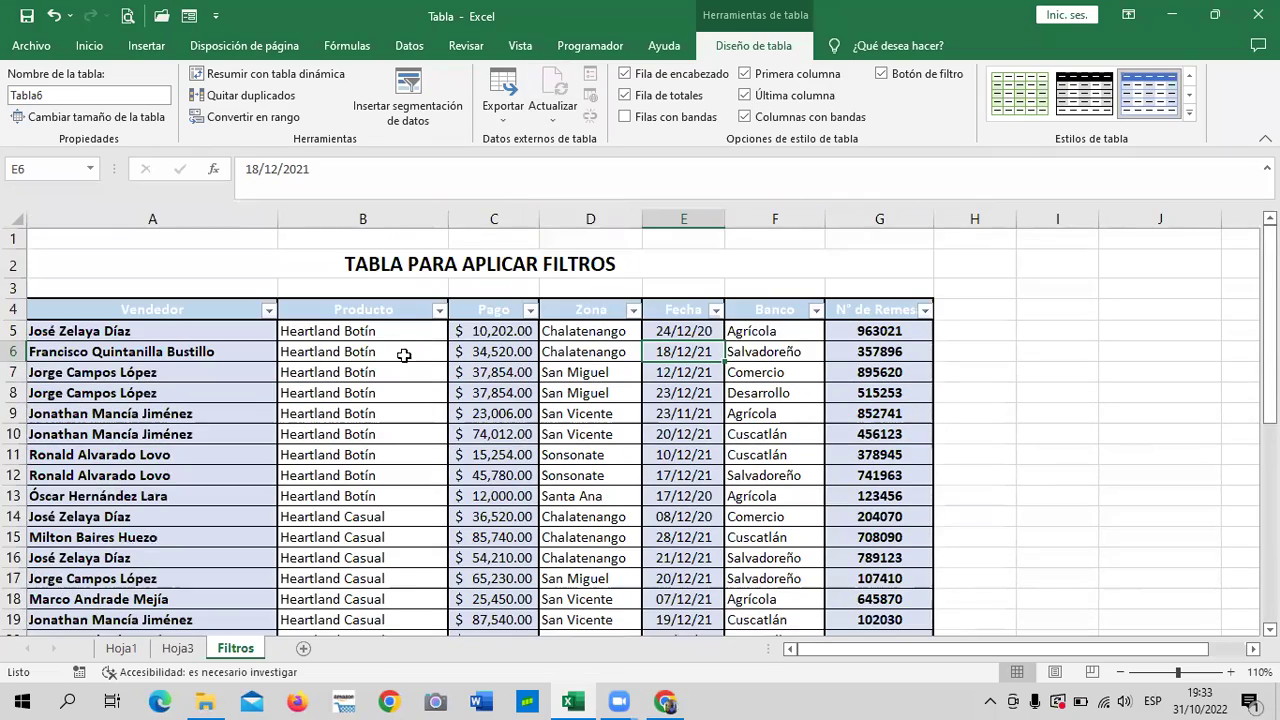
{"action": "scroll", "coordinate": [367, 457], "scroll_direction": "down", "scroll_amount": 3}
{"action": "left_click", "coordinate": [626, 385]}
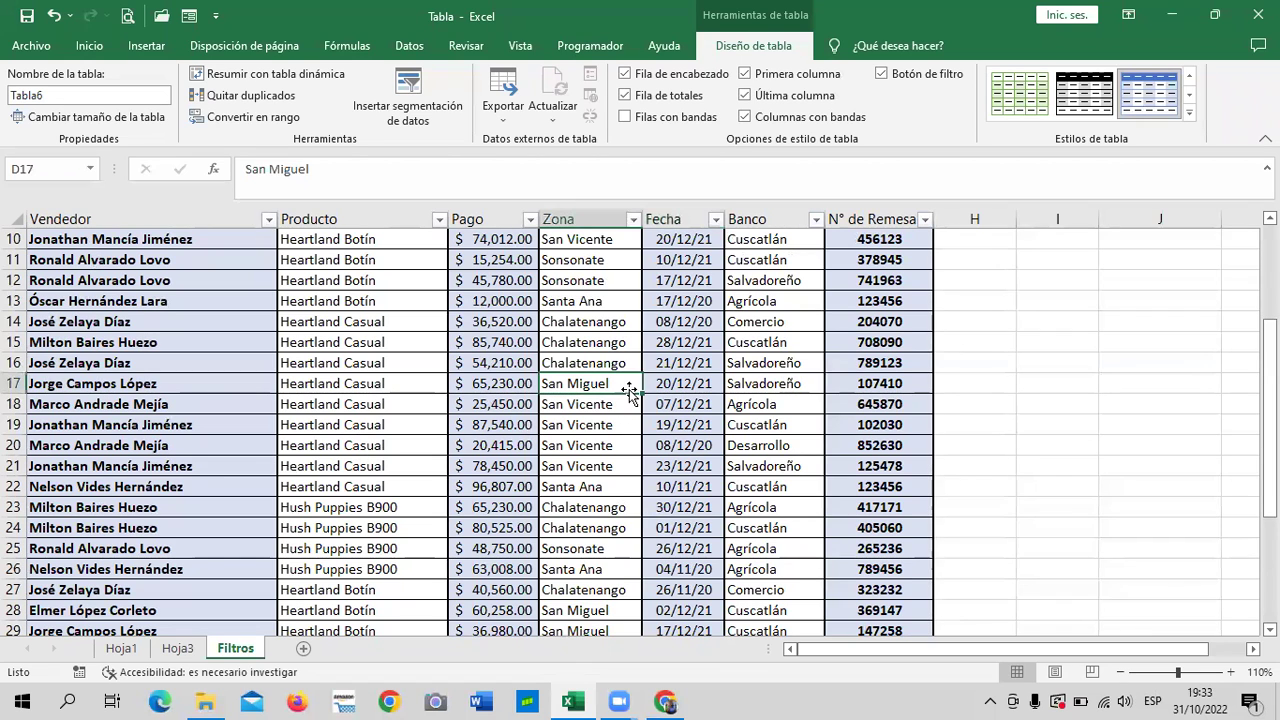
{"action": "left_click", "coordinate": [747, 345]}
{"action": "left_click", "coordinate": [400, 363]}
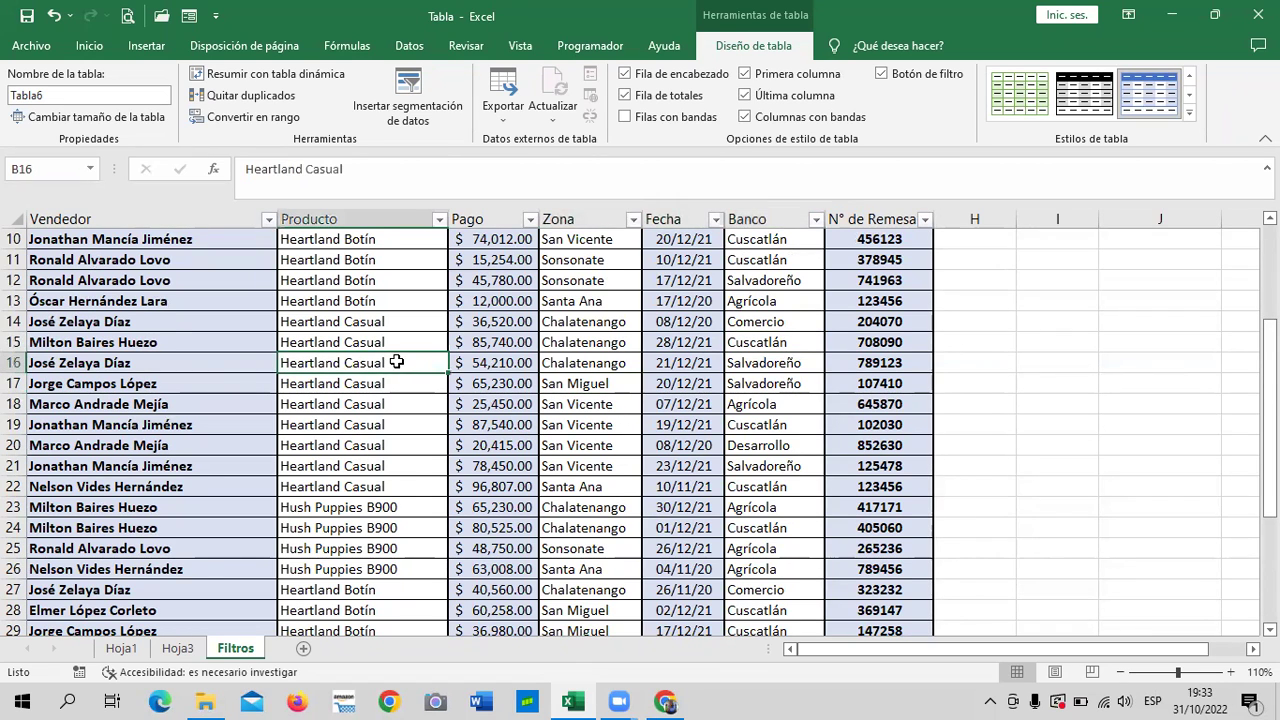
{"action": "scroll", "coordinate": [400, 363], "scroll_direction": "down", "scroll_amount": 4}
{"action": "left_click", "coordinate": [767, 541]}
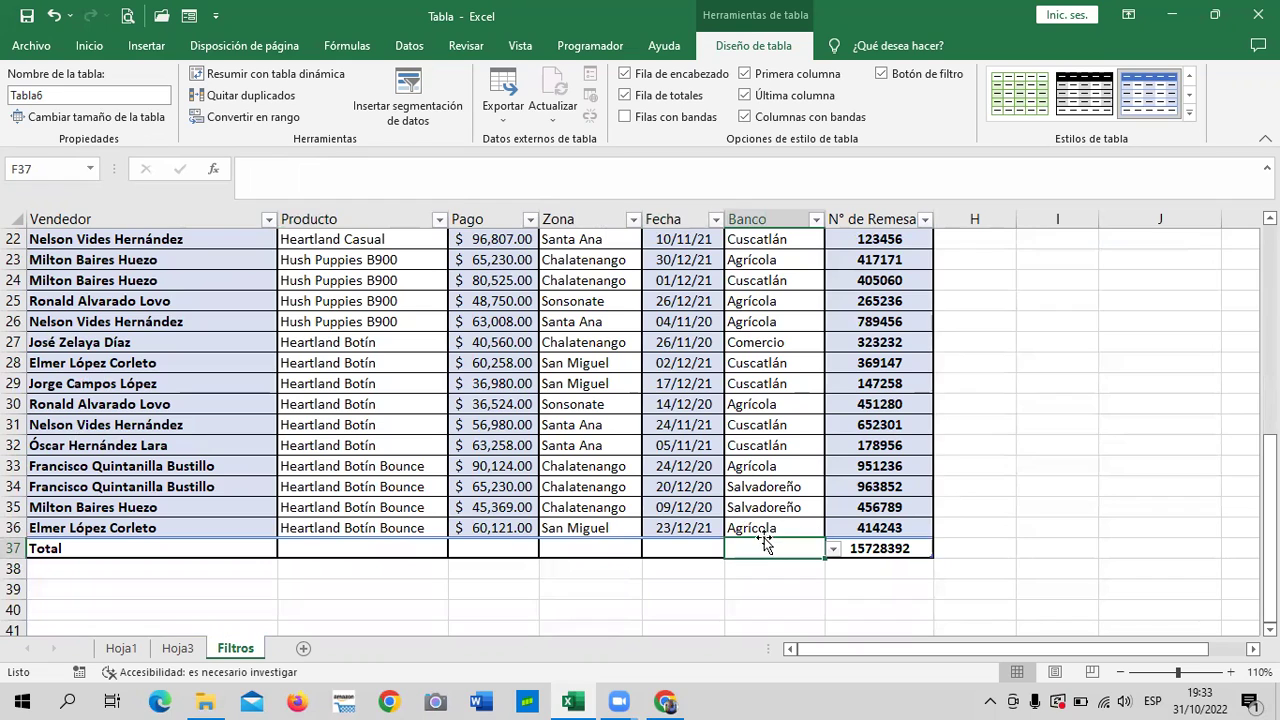
{"action": "left_click", "coordinate": [848, 552]}
{"action": "left_click", "coordinate": [802, 560]}
{"action": "left_click", "coordinate": [487, 549]}
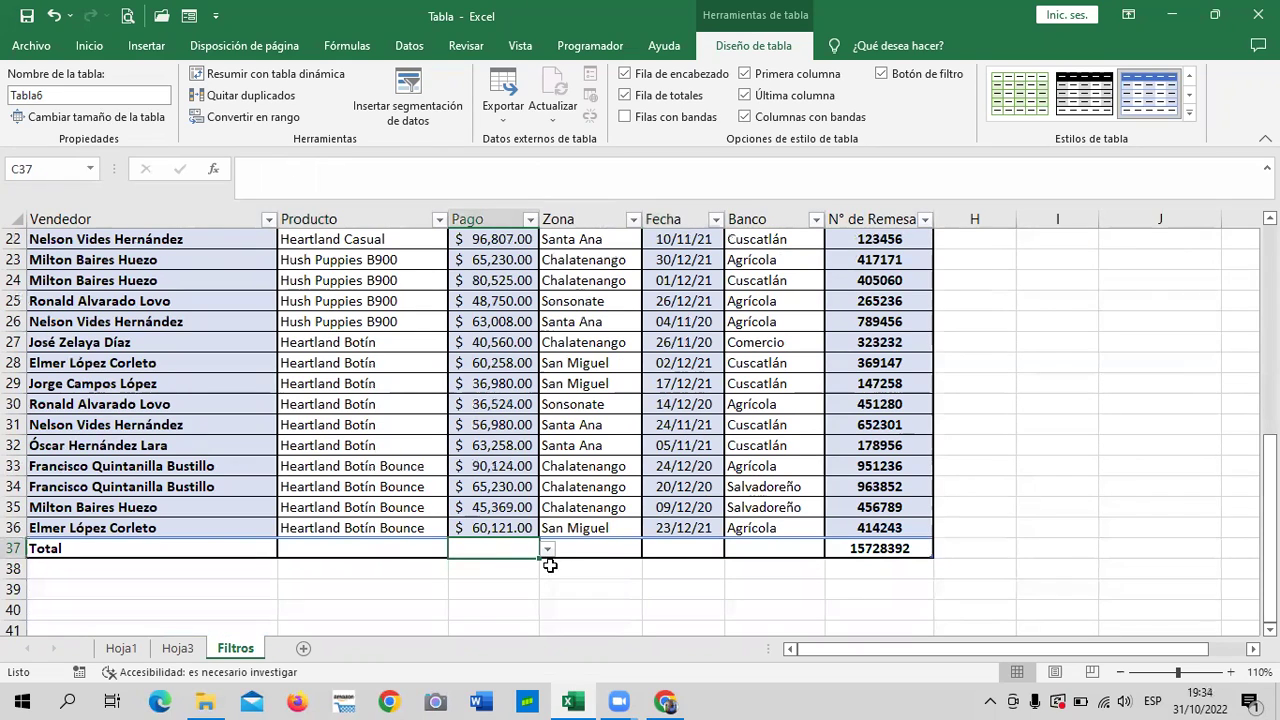
{"action": "scroll", "coordinate": [533, 553], "scroll_direction": "up", "scroll_amount": 7}
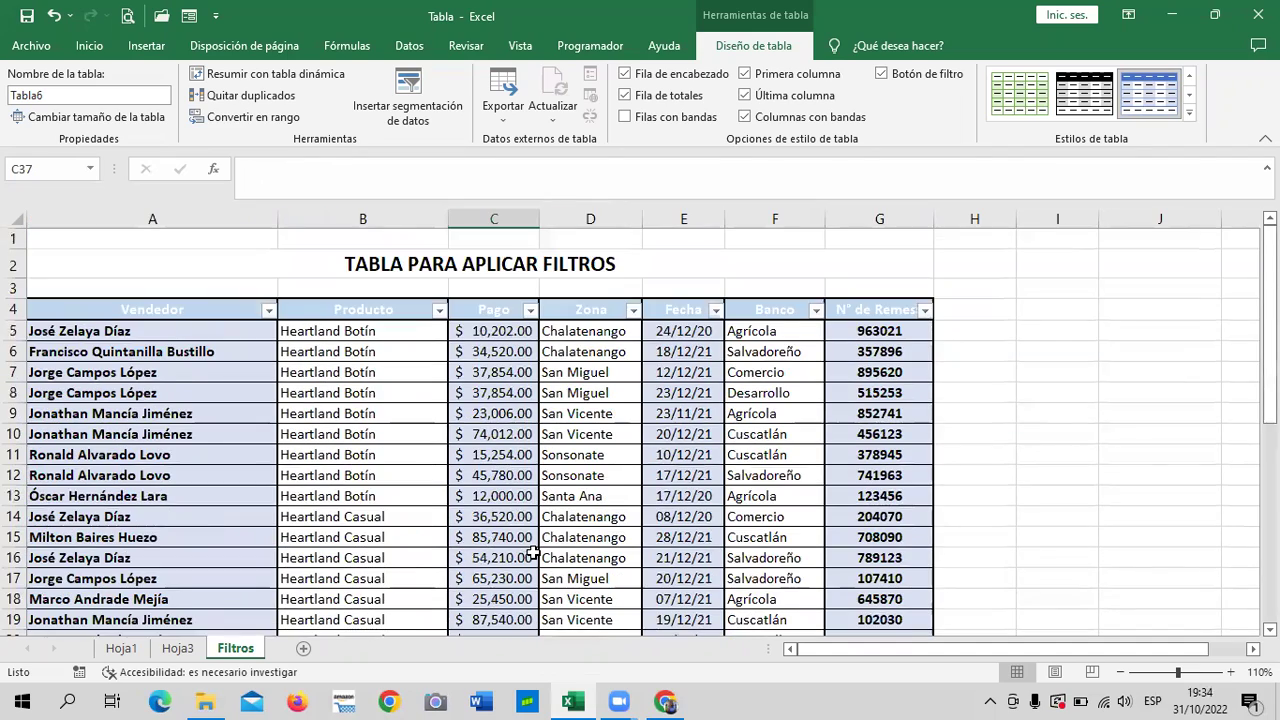
{"action": "scroll", "coordinate": [533, 553], "scroll_direction": "down", "scroll_amount": 5}
{"action": "scroll", "coordinate": [540, 497], "scroll_direction": "down", "scroll_amount": 3}
Step: Set the Pago total in C37 to Suma
{"action": "left_click", "coordinate": [547, 487]}
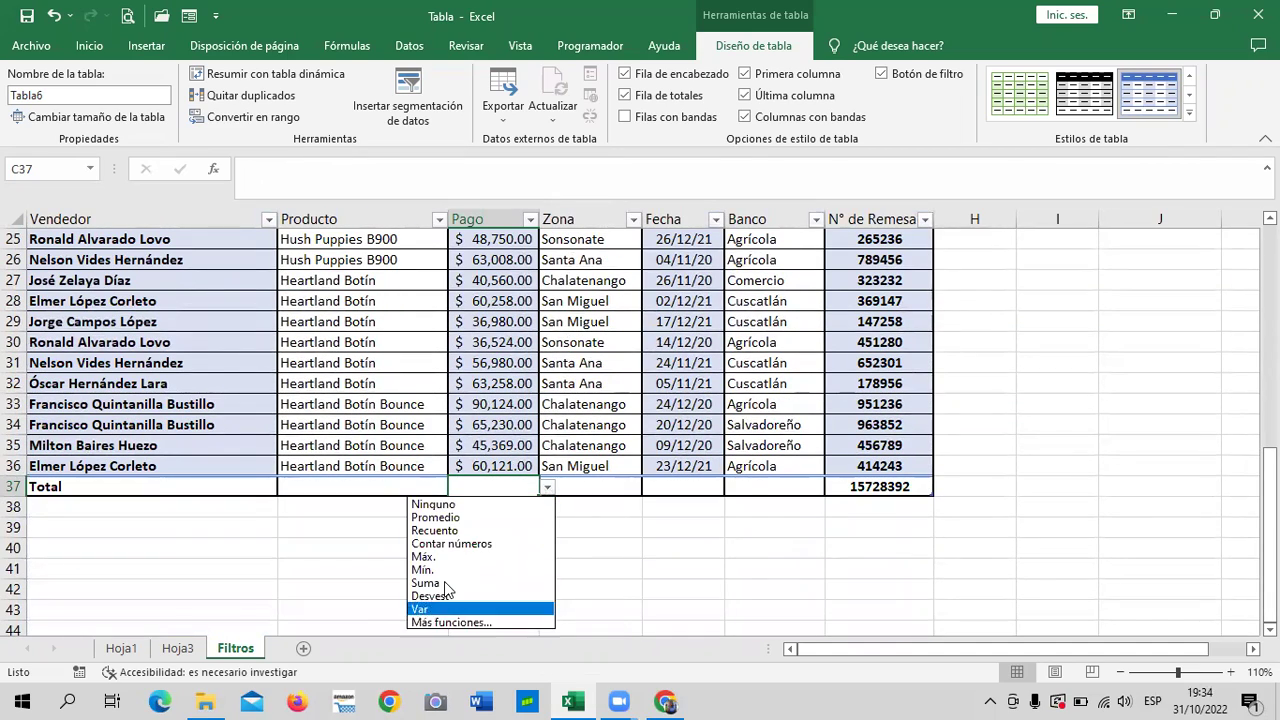
{"action": "left_click", "coordinate": [462, 583]}
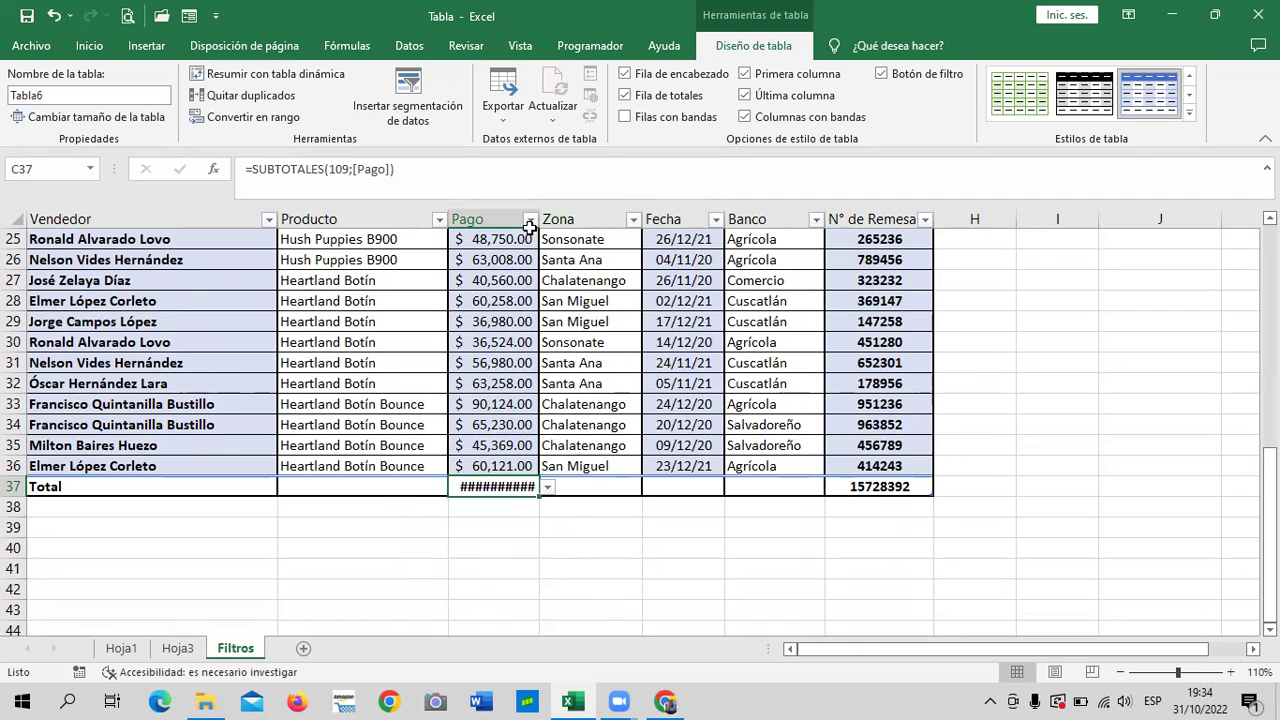
{"action": "left_click", "coordinate": [646, 529]}
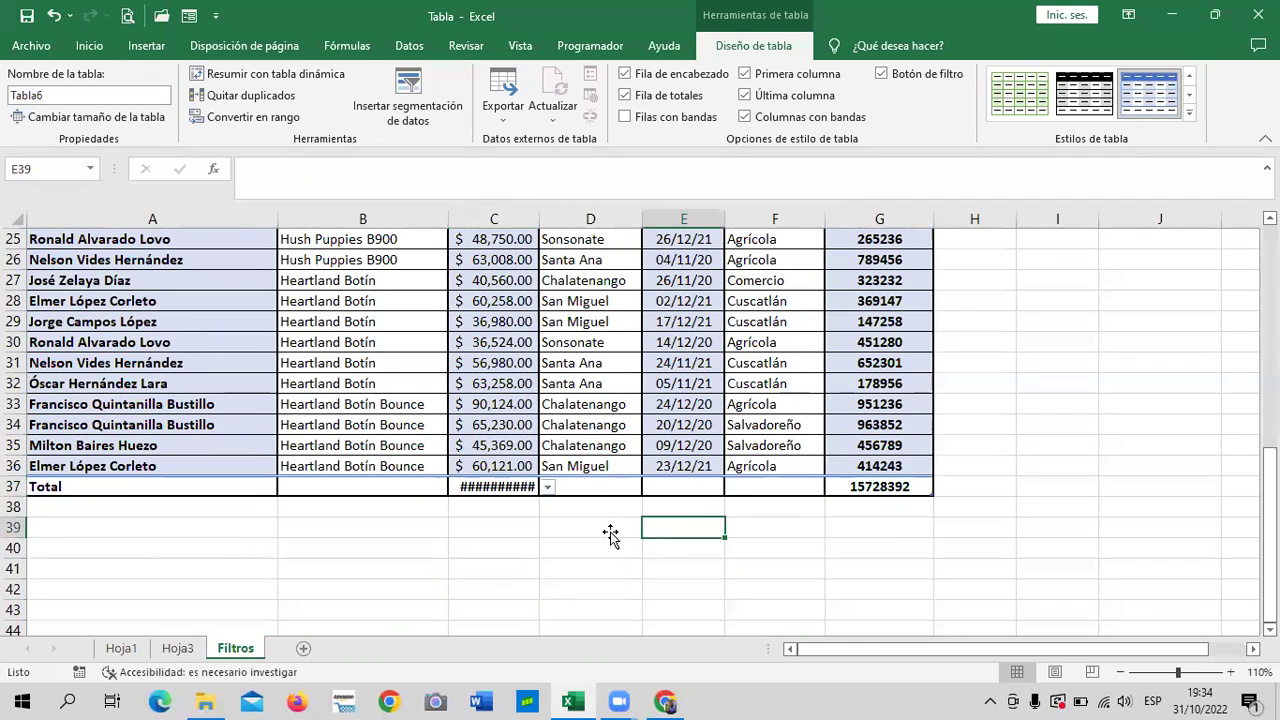
{"action": "left_click", "coordinate": [495, 487]}
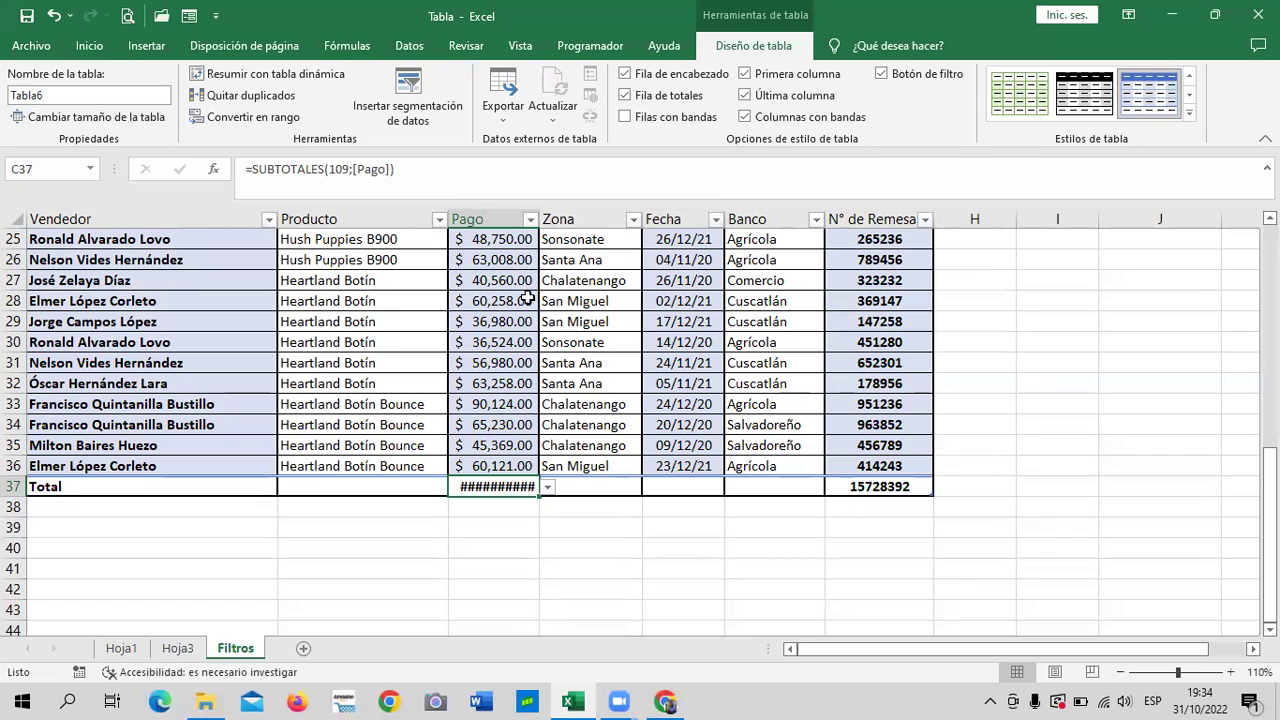
Step: Autofit column C so the $ 1,653,761.00 total displays fully
{"action": "double_click", "coordinate": [543, 218]}
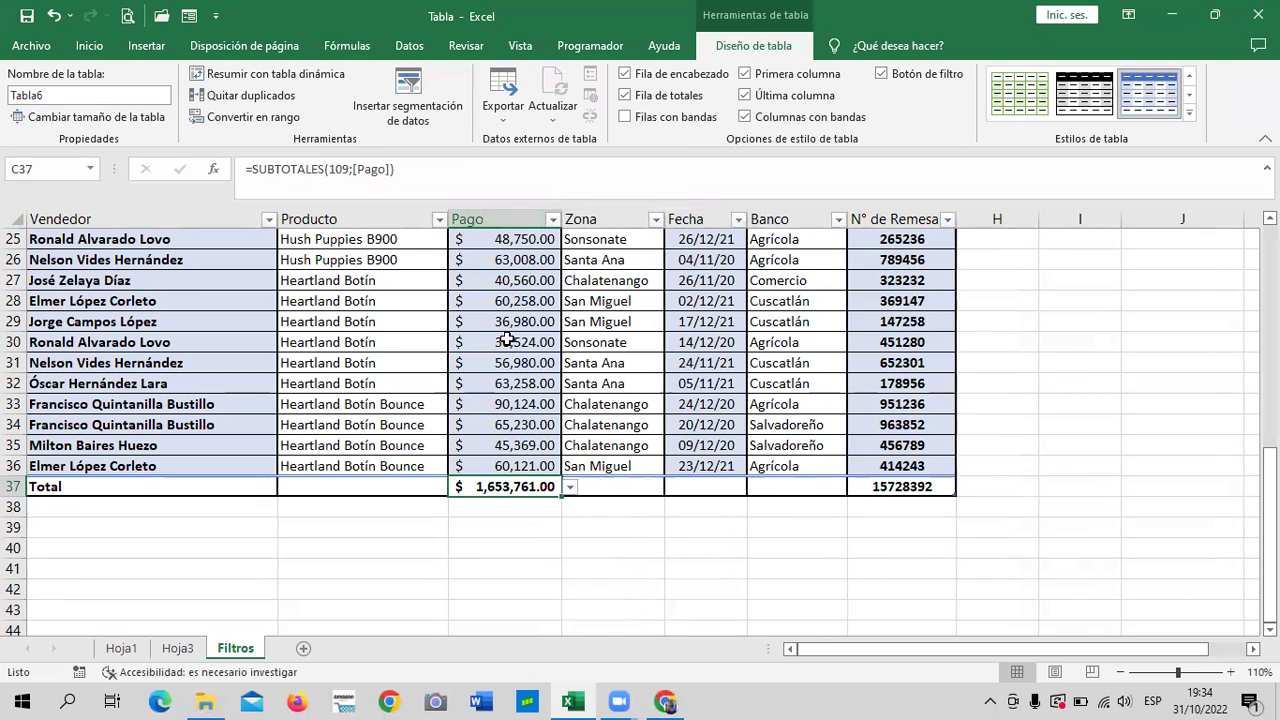
{"action": "left_click", "coordinate": [500, 507]}
{"action": "left_click", "coordinate": [488, 487]}
{"action": "left_click", "coordinate": [612, 507]}
{"action": "left_click", "coordinate": [486, 486]}
{"action": "scroll", "coordinate": [788, 486], "scroll_direction": "up", "scroll_amount": 5}
{"action": "scroll", "coordinate": [785, 476], "scroll_direction": "up", "scroll_amount": 2}
{"action": "scroll", "coordinate": [786, 480], "scroll_direction": "down", "scroll_amount": 4}
{"action": "scroll", "coordinate": [789, 486], "scroll_direction": "down", "scroll_amount": 3}
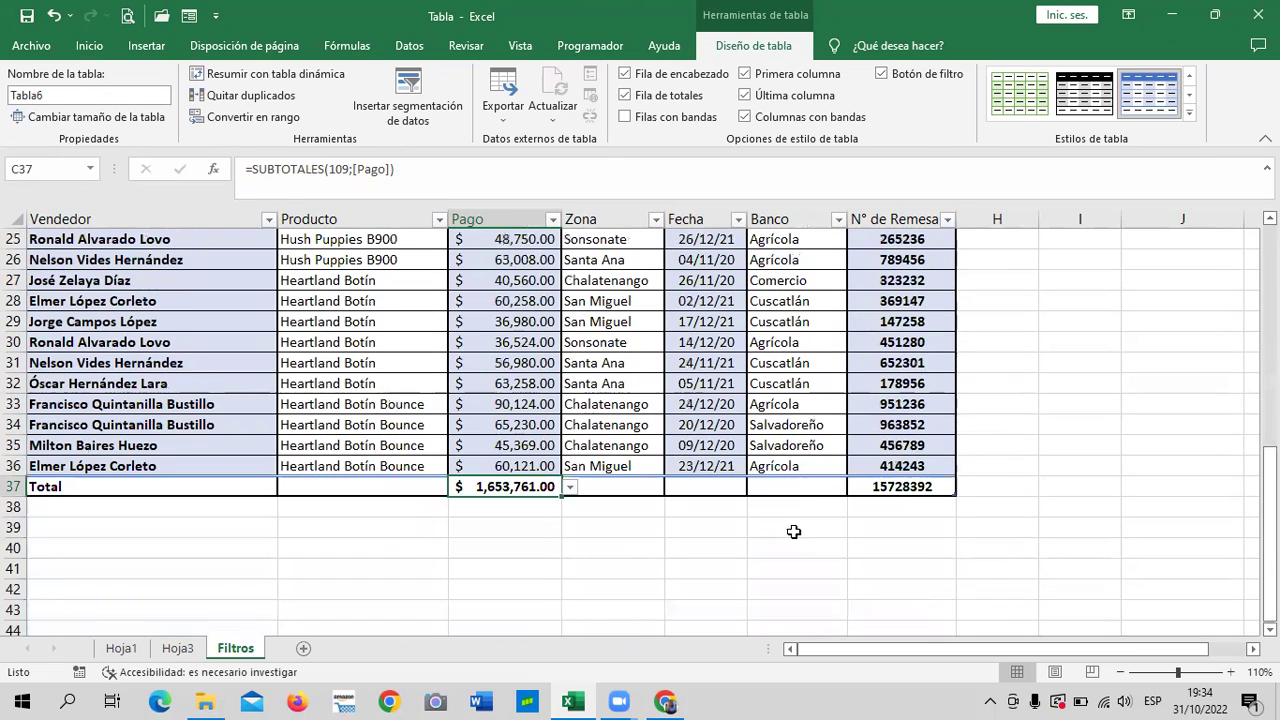
Step: Try Promedio for the Banco total in F37, then delete the #¡DIV/0! result
{"action": "left_click", "coordinate": [835, 488]}
{"action": "left_click", "coordinate": [853, 488]}
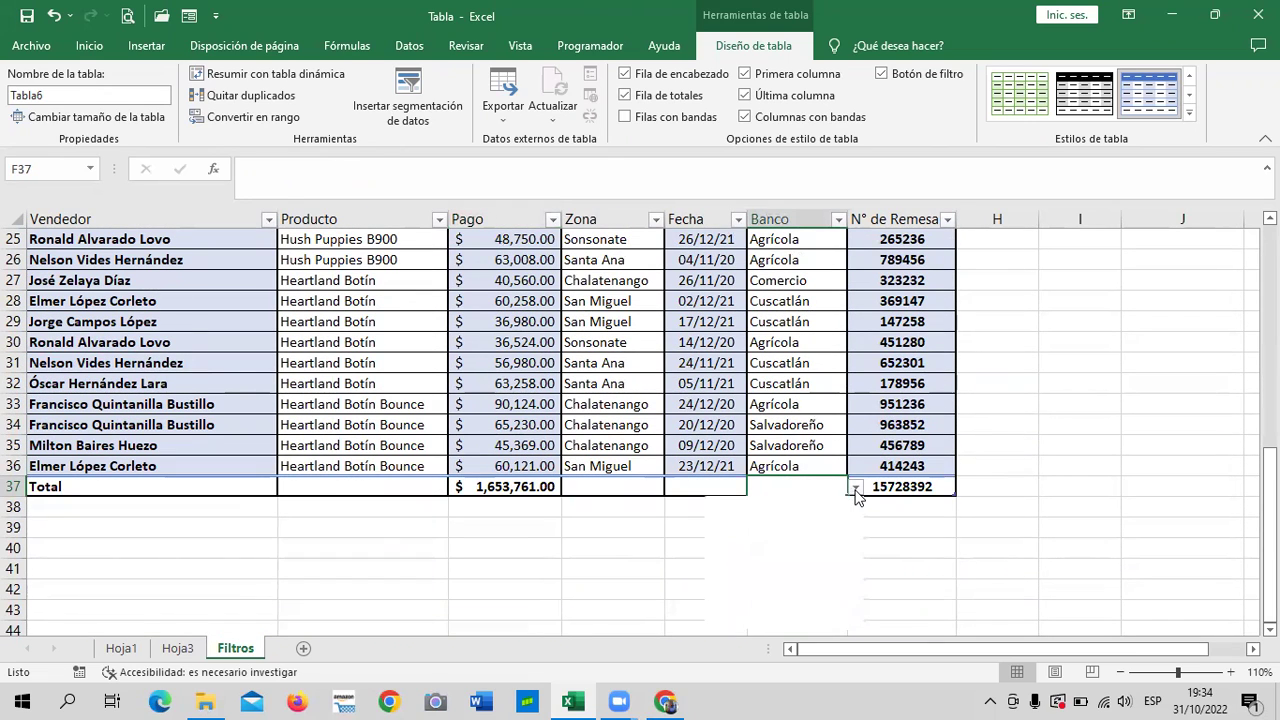
{"action": "left_click", "coordinate": [807, 518]}
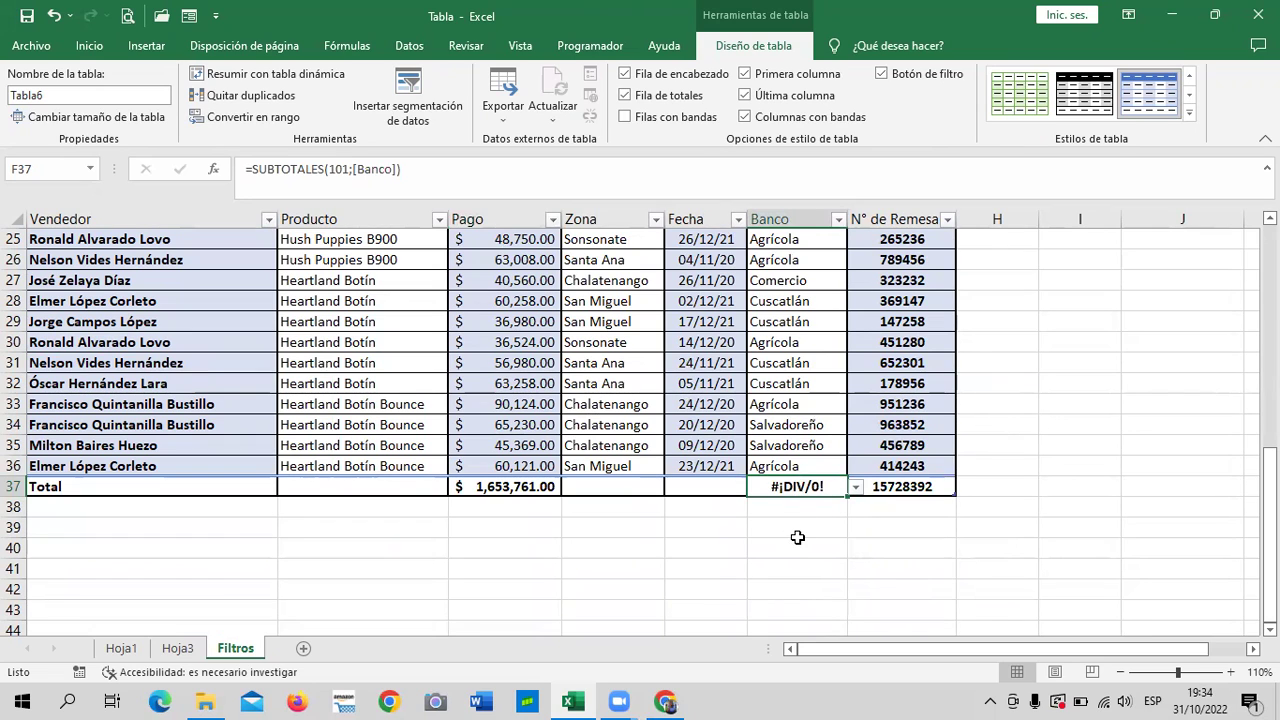
{"action": "key", "text": "Delete"}
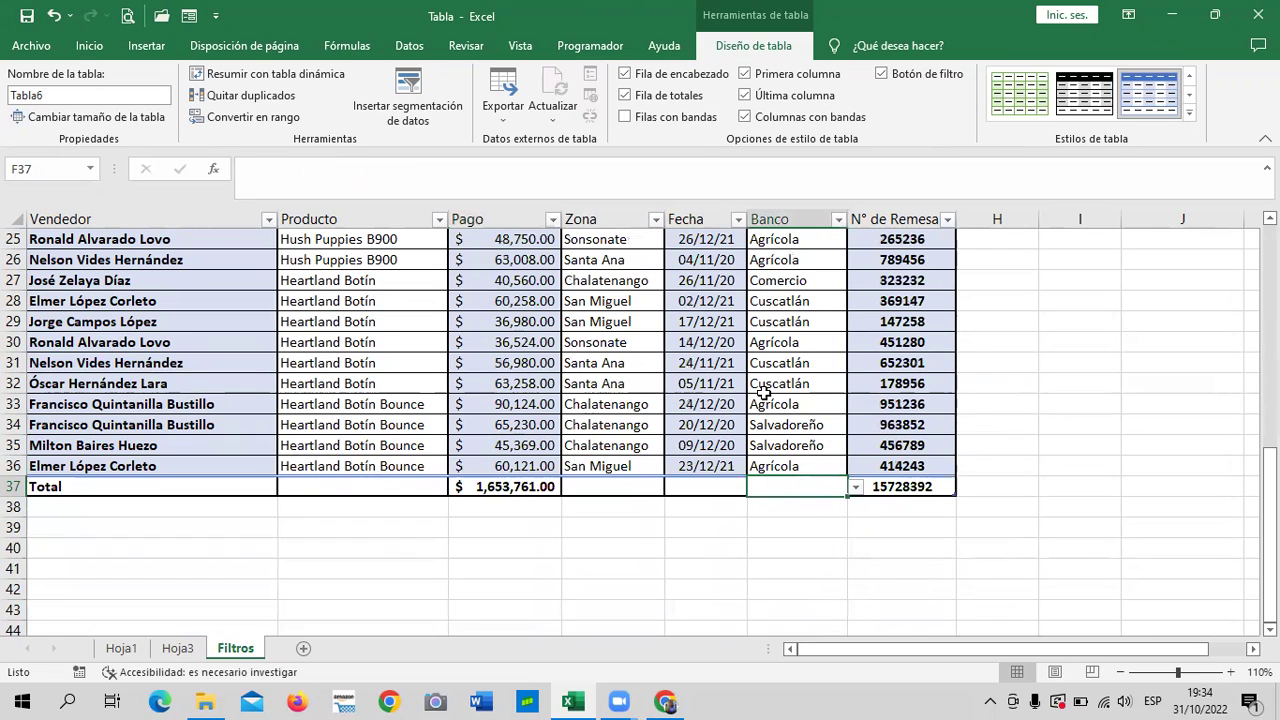
{"action": "left_click", "coordinate": [814, 523]}
{"action": "left_click", "coordinate": [785, 487]}
{"action": "scroll", "coordinate": [785, 487], "scroll_direction": "up", "scroll_amount": 5}
{"action": "scroll", "coordinate": [785, 485], "scroll_direction": "down", "scroll_amount": 3}
{"action": "scroll", "coordinate": [787, 485], "scroll_direction": "down", "scroll_amount": 2}
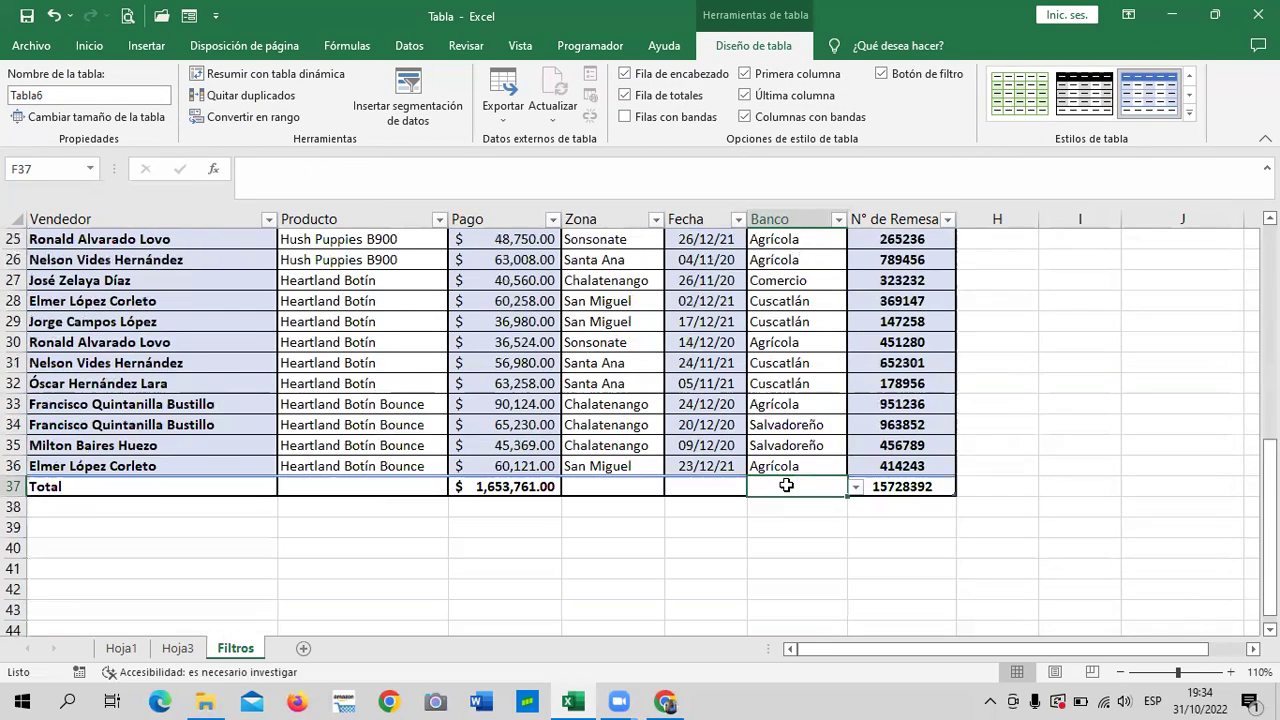
Step: Switch the Banco total from Contar números to Recuento, showing 32
{"action": "left_click", "coordinate": [856, 487]}
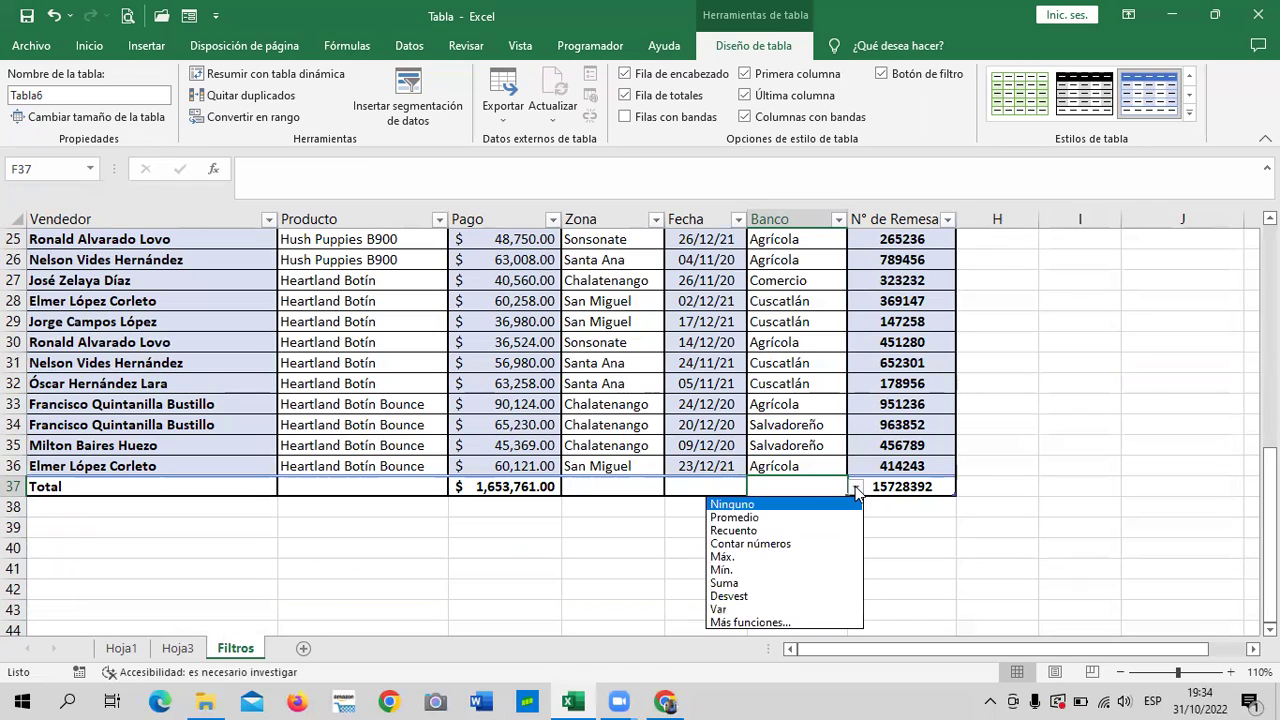
{"action": "left_click", "coordinate": [744, 542]}
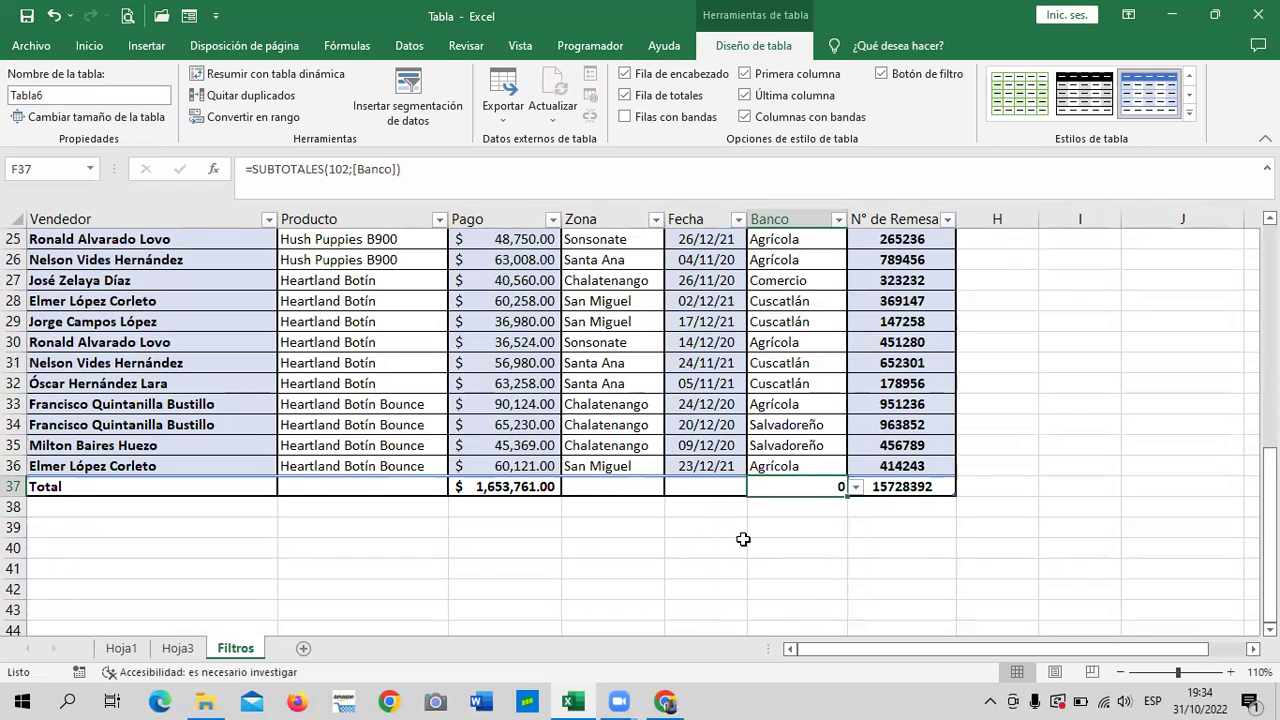
{"action": "scroll", "coordinate": [777, 494], "scroll_direction": "up", "scroll_amount": 5}
{"action": "scroll", "coordinate": [786, 491], "scroll_direction": "up", "scroll_amount": 3}
{"action": "scroll", "coordinate": [786, 503], "scroll_direction": "down", "scroll_amount": 9}
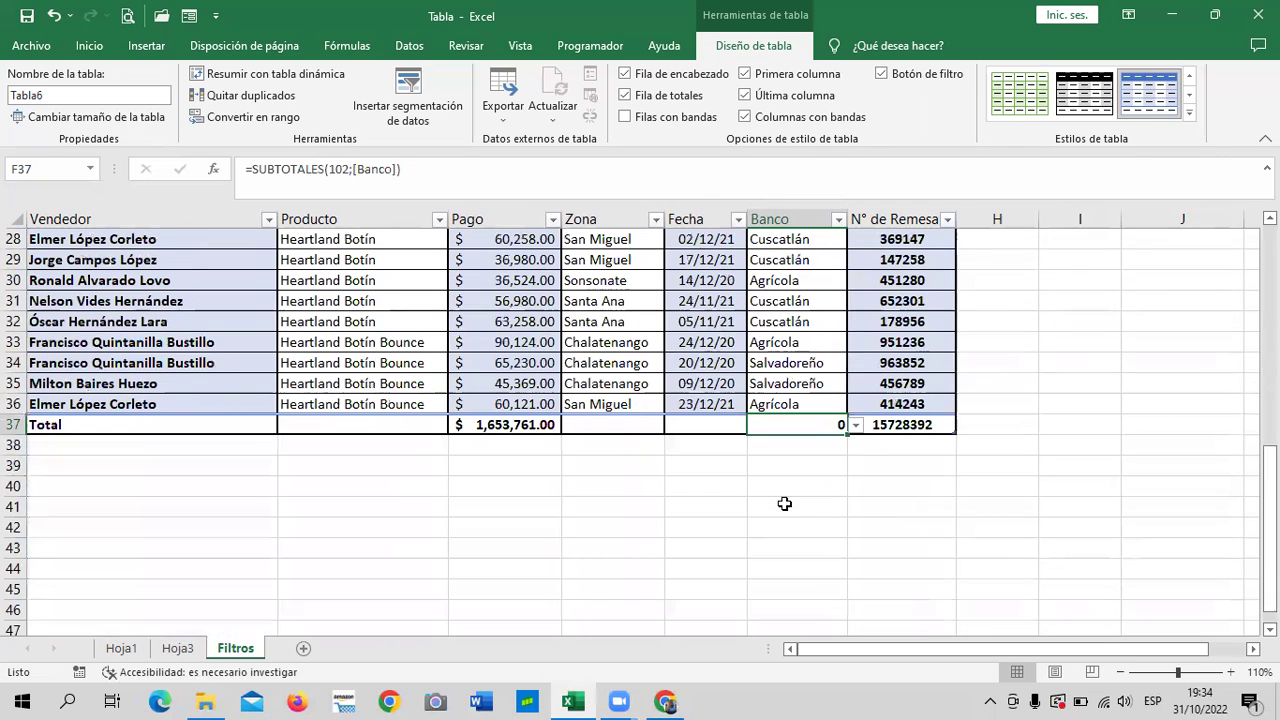
{"action": "left_click", "coordinate": [857, 427]}
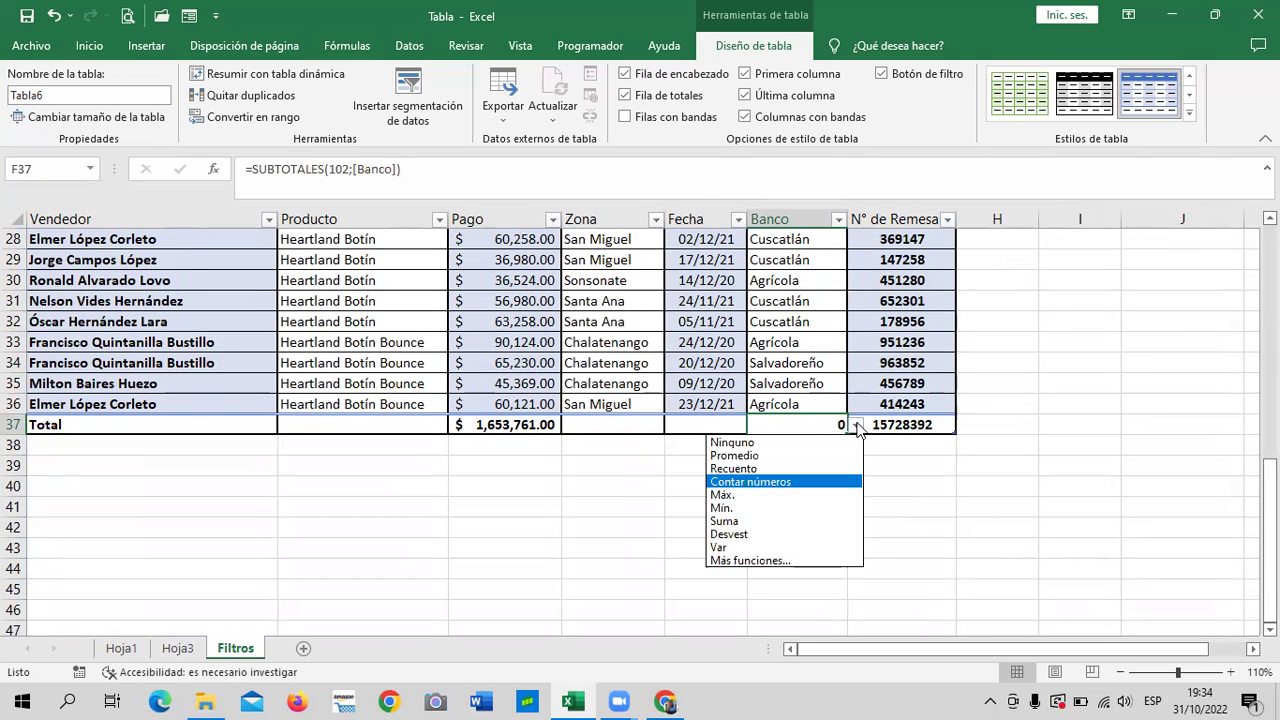
{"action": "left_click", "coordinate": [810, 469]}
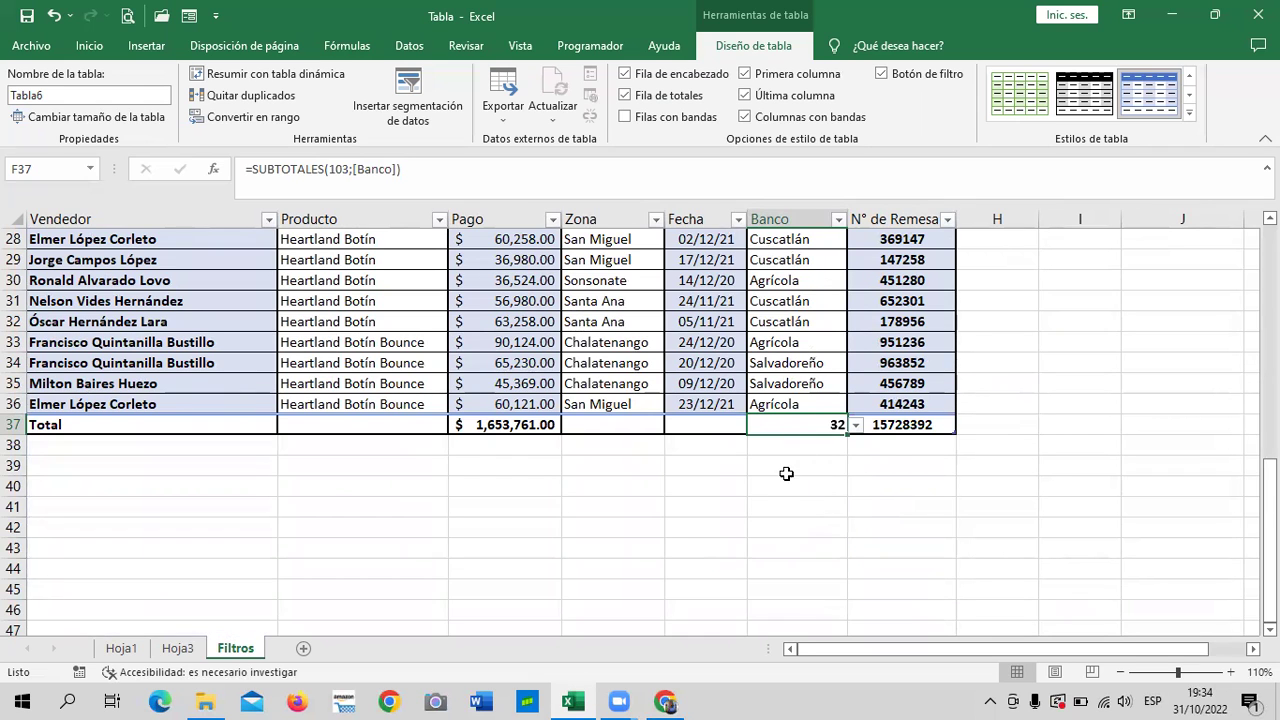
{"action": "scroll", "coordinate": [786, 474], "scroll_direction": "up", "scroll_amount": 6}
{"action": "scroll", "coordinate": [786, 470], "scroll_direction": "up", "scroll_amount": 3}
{"action": "scroll", "coordinate": [786, 465], "scroll_direction": "down", "scroll_amount": 3}
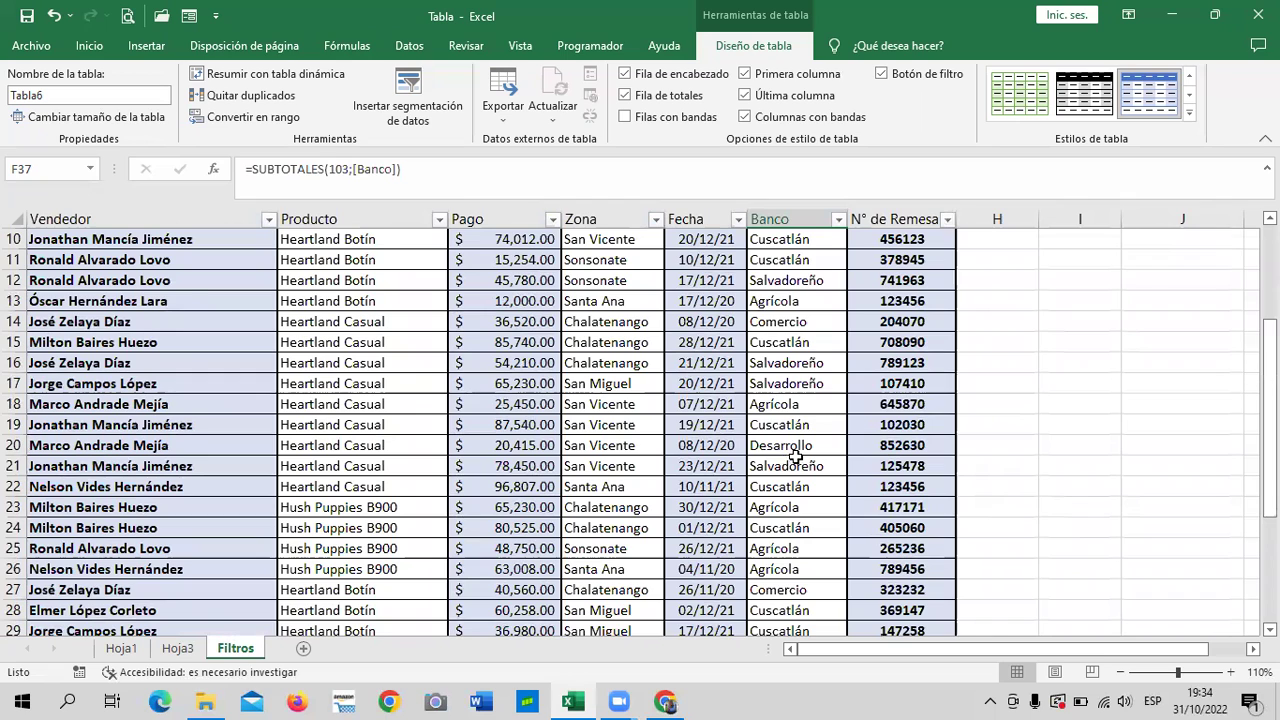
{"action": "scroll", "coordinate": [794, 456], "scroll_direction": "down", "scroll_amount": 4}
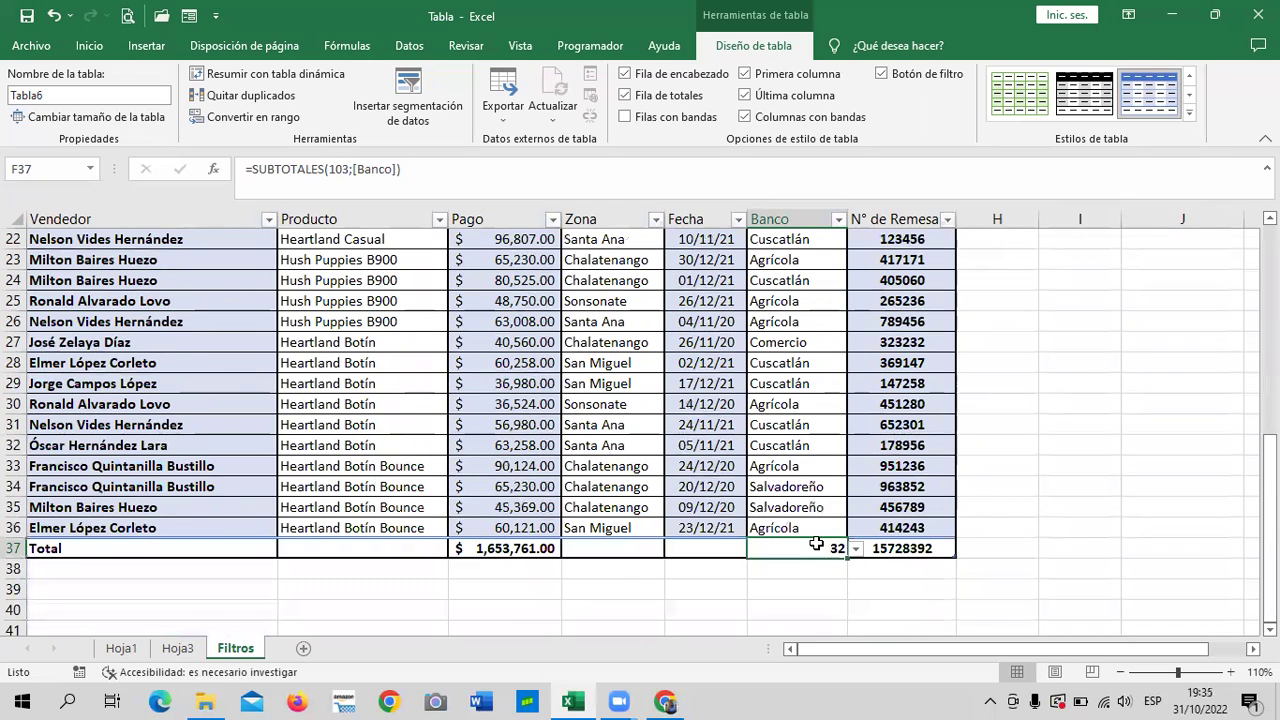
{"action": "scroll", "coordinate": [816, 543], "scroll_direction": "up", "scroll_amount": 4}
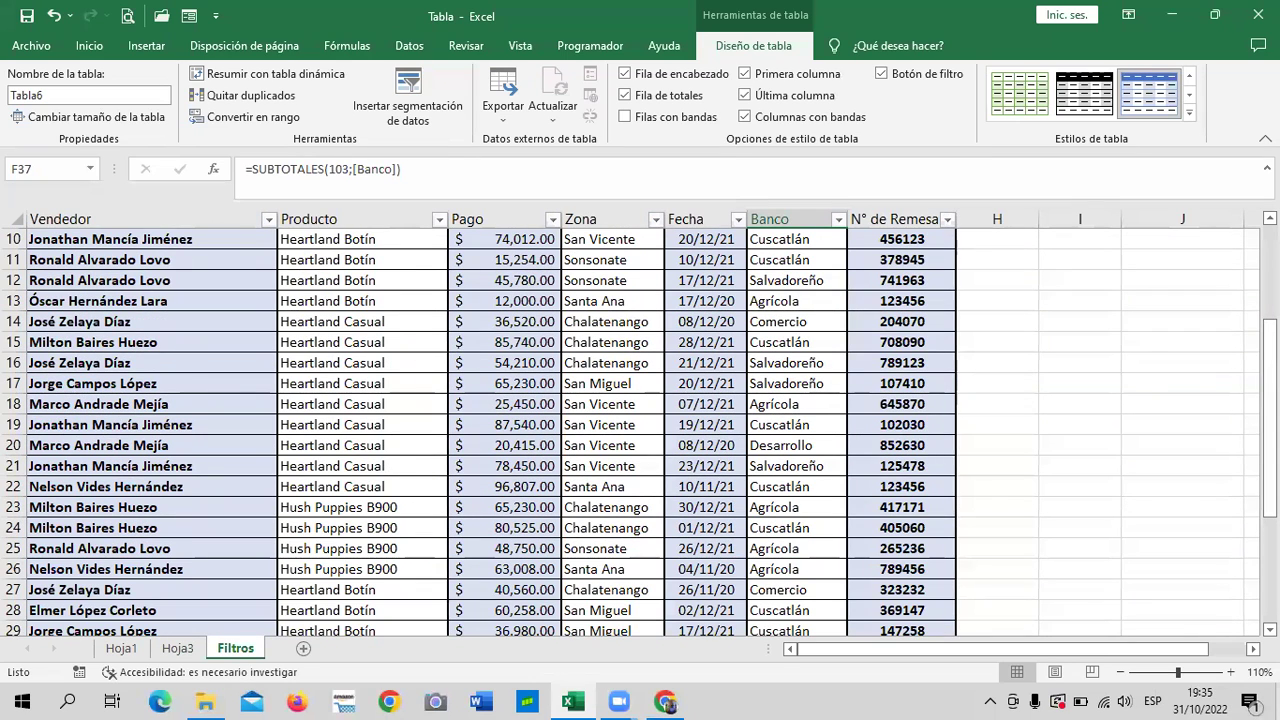
{"action": "scroll", "coordinate": [259, 482], "scroll_direction": "down", "scroll_amount": 4}
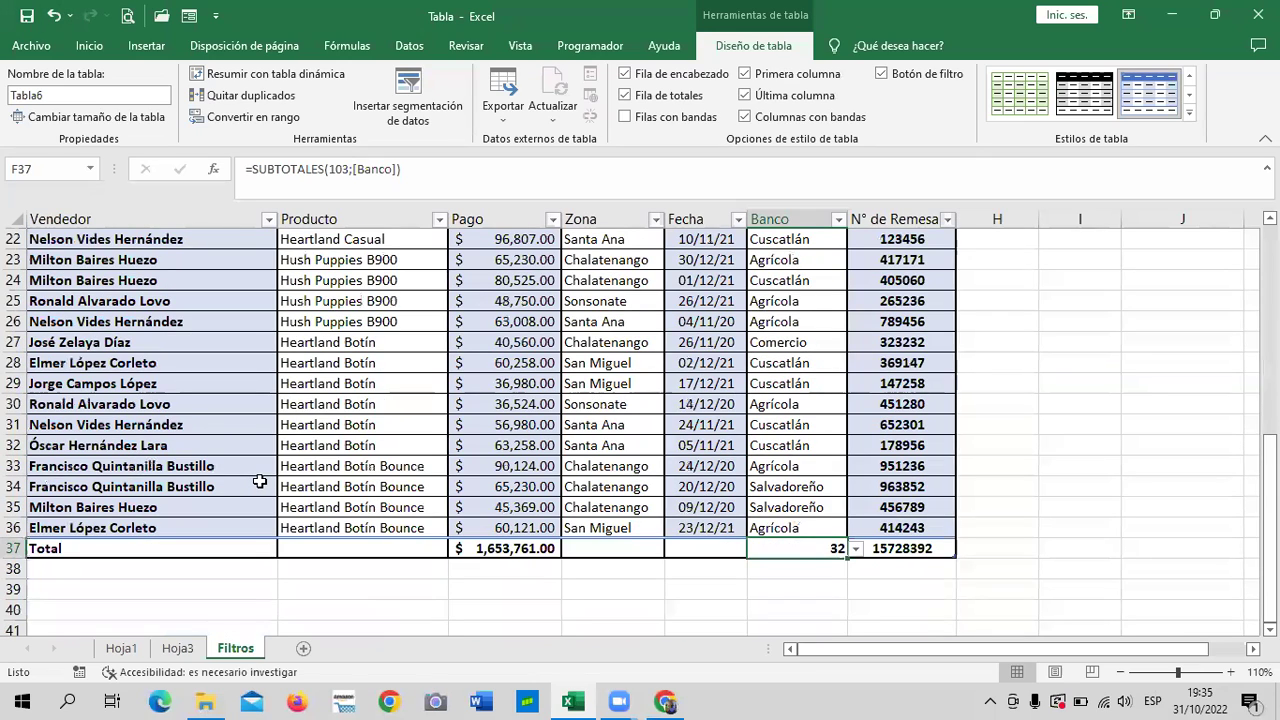
{"action": "scroll", "coordinate": [259, 482], "scroll_direction": "up", "scroll_amount": 4}
{"action": "scroll", "coordinate": [259, 482], "scroll_direction": "up", "scroll_amount": 3}
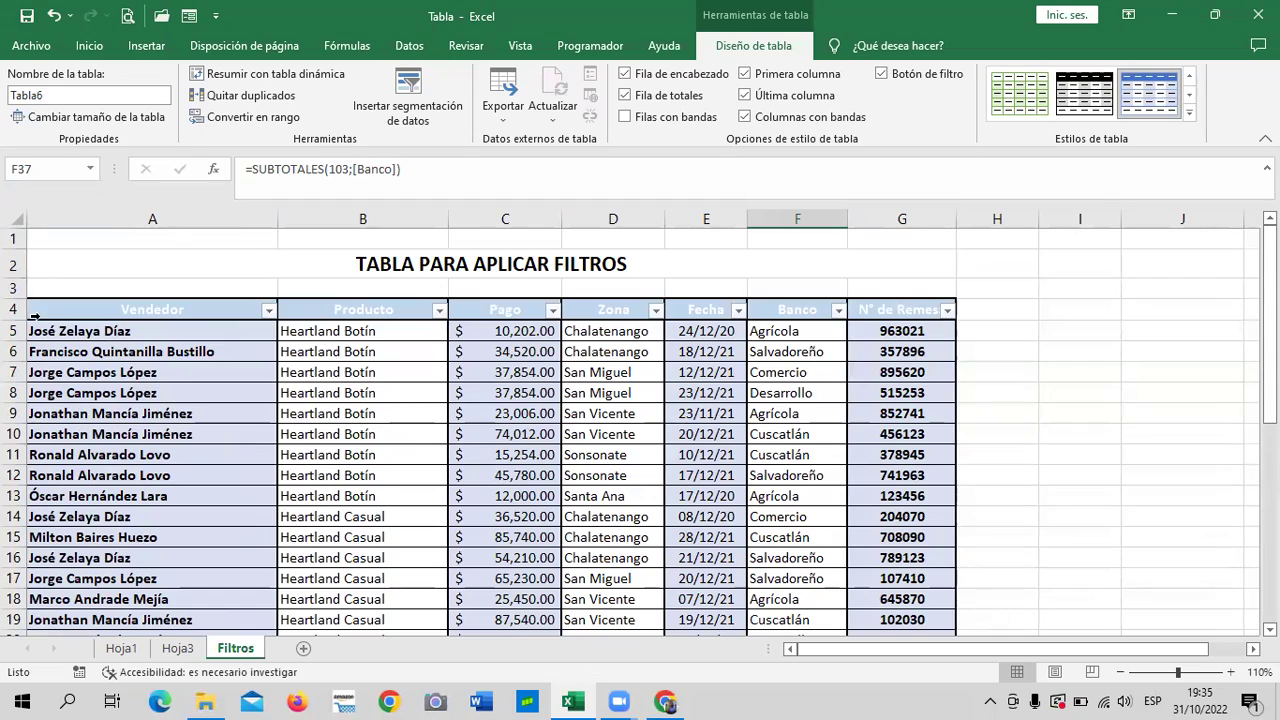
{"action": "scroll", "coordinate": [66, 505], "scroll_direction": "down", "scroll_amount": 5}
{"action": "scroll", "coordinate": [66, 500], "scroll_direction": "down", "scroll_amount": 5}
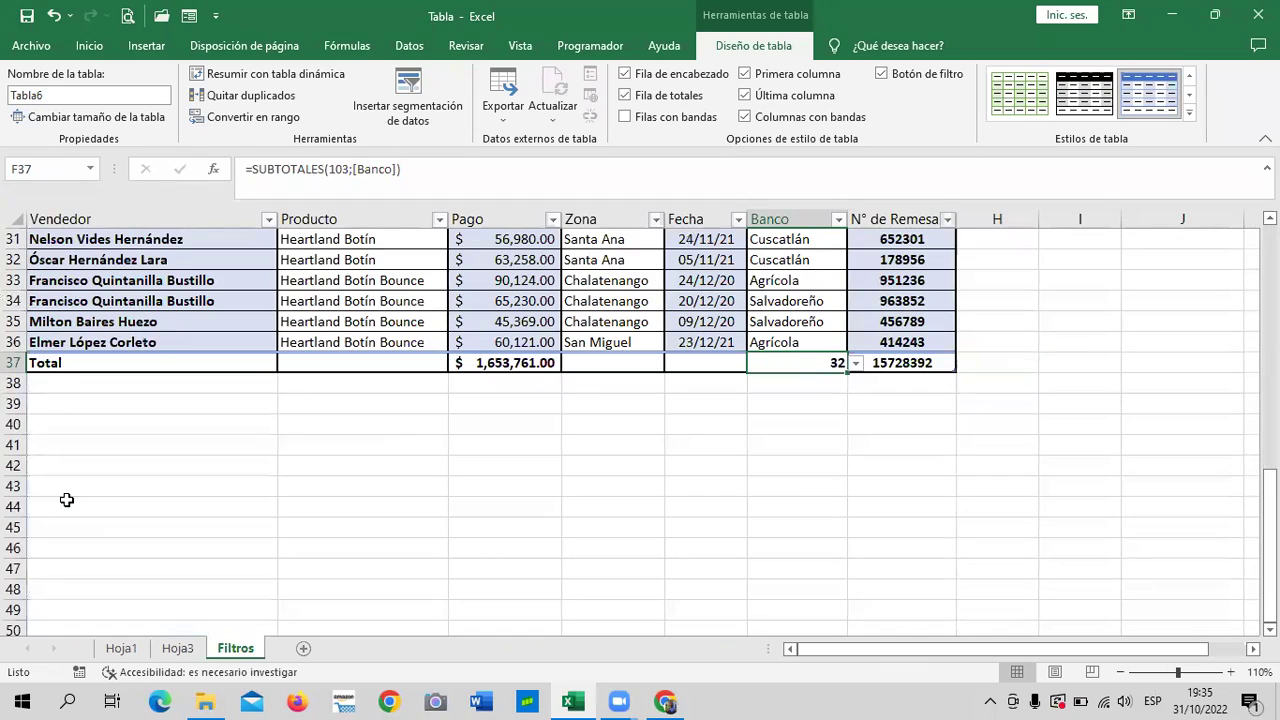
{"action": "scroll", "coordinate": [66, 483], "scroll_direction": "up", "scroll_amount": 1}
{"action": "scroll", "coordinate": [57, 486], "scroll_direction": "up", "scroll_amount": 3}
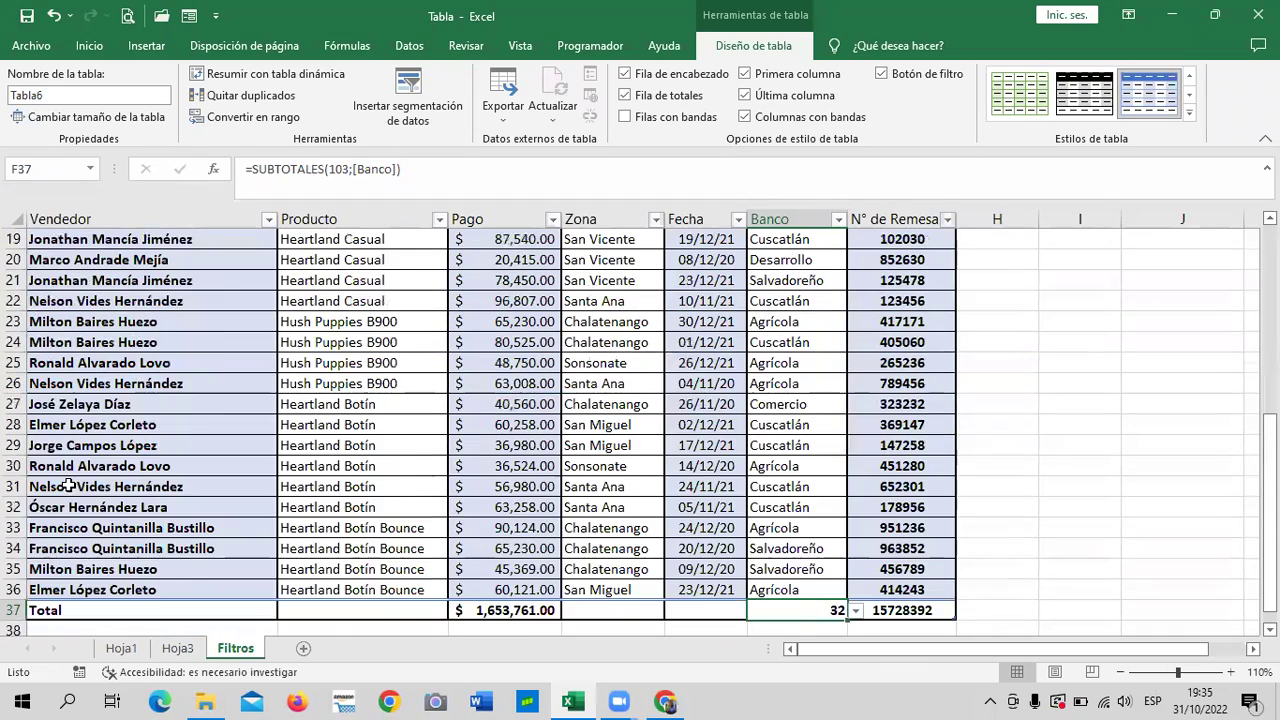
{"action": "scroll", "coordinate": [94, 466], "scroll_direction": "up", "scroll_amount": 6}
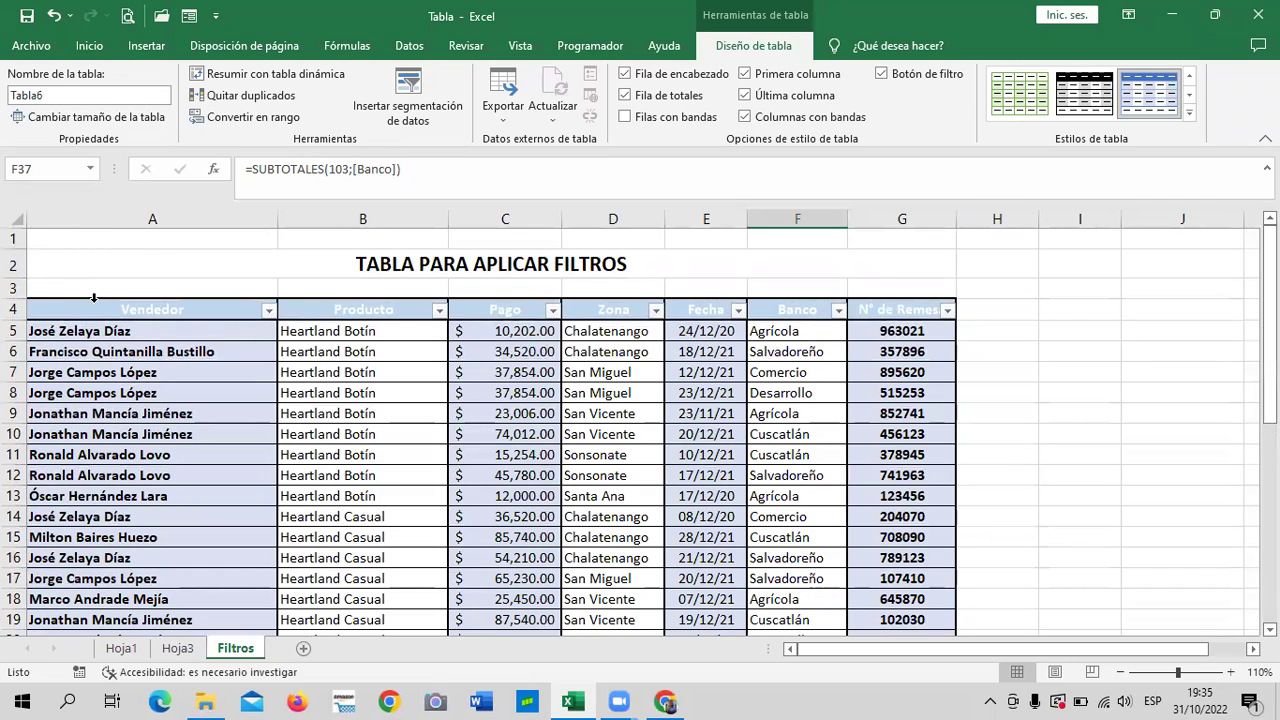
Step: Review the table from the first Vendedor cell to the TABLA PARA APLICAR FILTROS title
{"action": "left_click", "coordinate": [81, 332]}
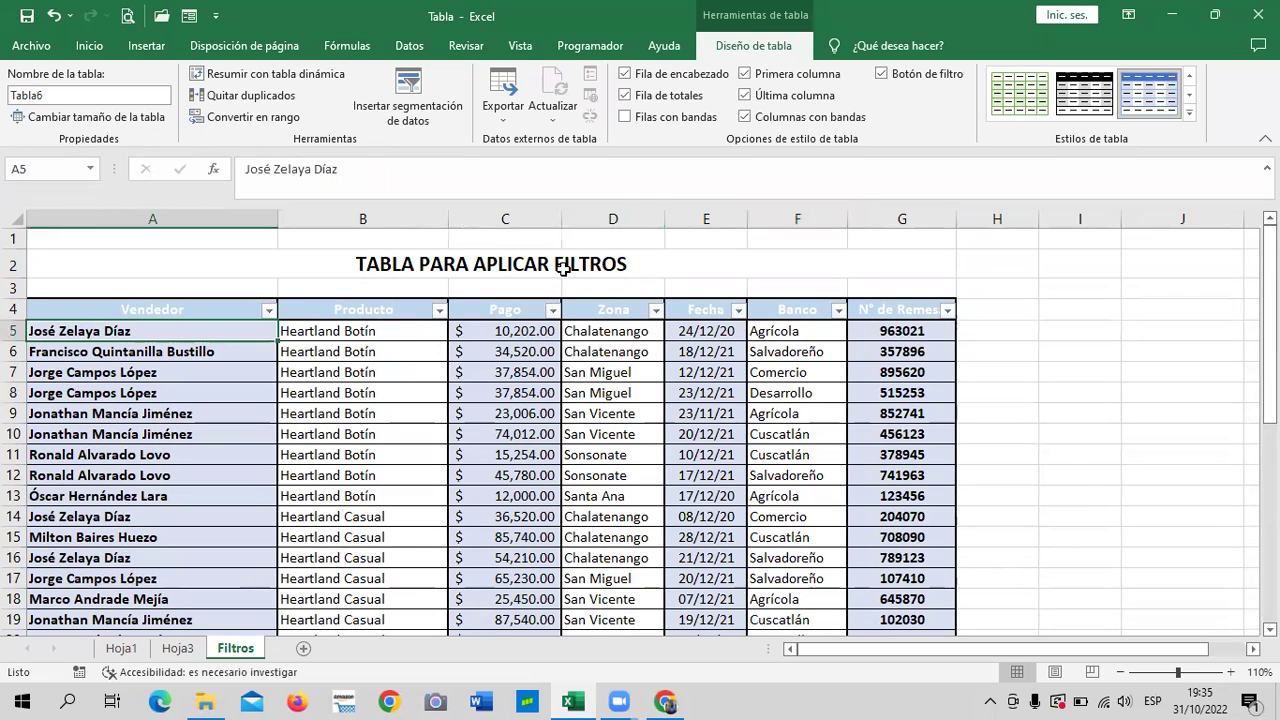
{"action": "scroll", "coordinate": [557, 262], "scroll_direction": "down", "scroll_amount": 1}
{"action": "scroll", "coordinate": [345, 245], "scroll_direction": "up", "scroll_amount": 1}
{"action": "left_click", "coordinate": [452, 264]}
{"action": "scroll", "coordinate": [461, 283], "scroll_direction": "down", "scroll_amount": 4}
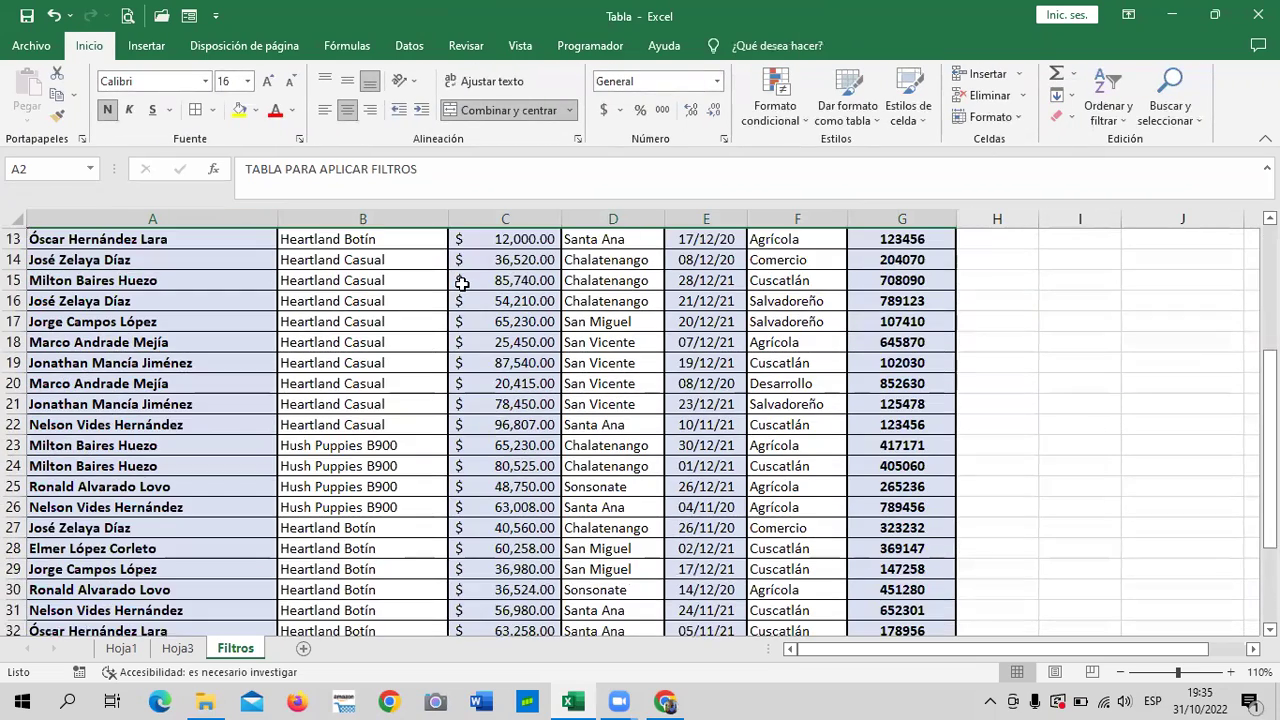
{"action": "scroll", "coordinate": [461, 283], "scroll_direction": "down", "scroll_amount": 4}
{"action": "scroll", "coordinate": [459, 285], "scroll_direction": "down", "scroll_amount": 5}
{"action": "scroll", "coordinate": [460, 283], "scroll_direction": "up", "scroll_amount": 5}
{"action": "scroll", "coordinate": [460, 283], "scroll_direction": "up", "scroll_amount": 2}
{"action": "scroll", "coordinate": [613, 498], "scroll_direction": "down", "scroll_amount": 2}
Step: Set the Zona total in D37 to Recuento
{"action": "left_click", "coordinate": [603, 480]}
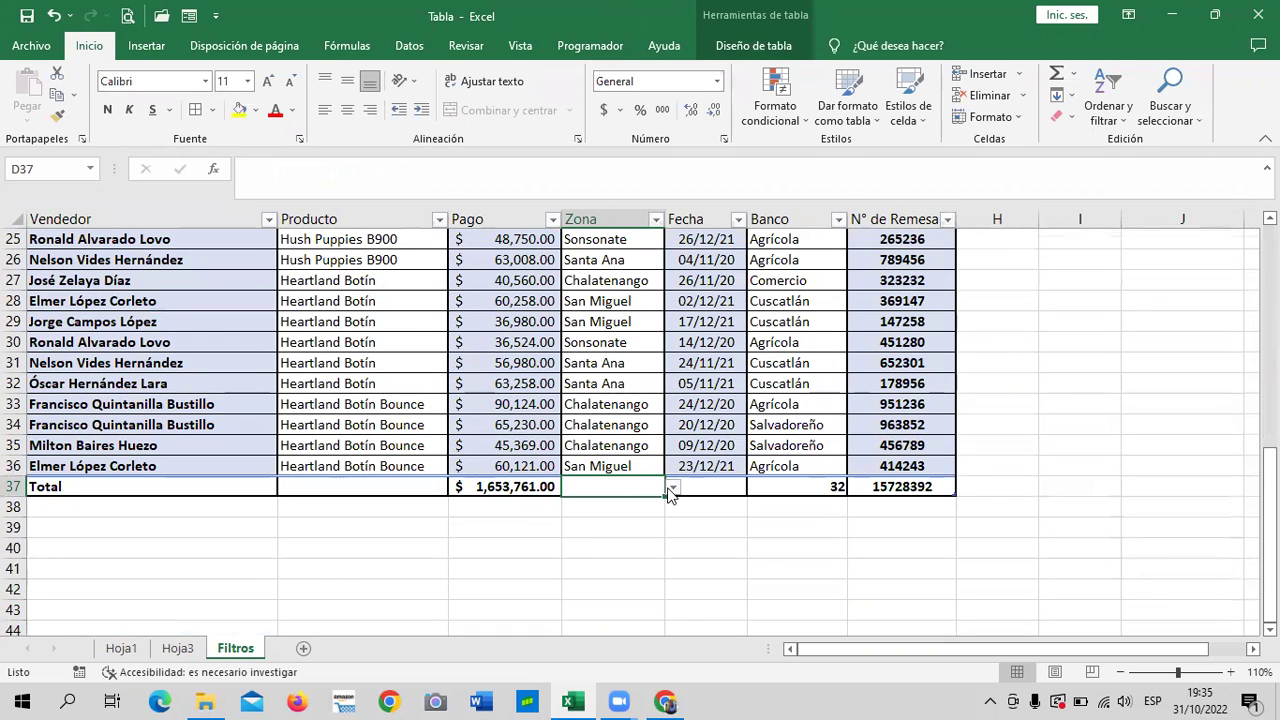
{"action": "left_click", "coordinate": [673, 486]}
{"action": "left_click", "coordinate": [609, 533]}
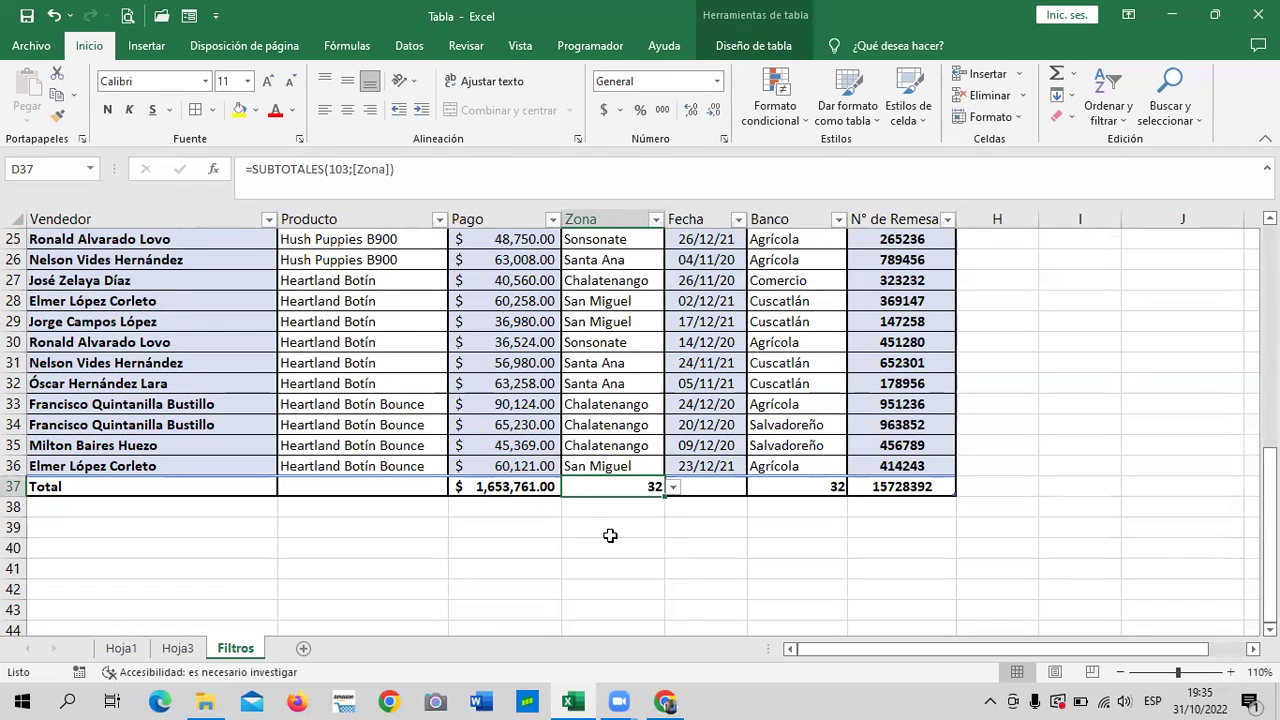
Step: Set the Producto total in B37 to Recuento, after trying Contar números
{"action": "left_click", "coordinate": [406, 487]}
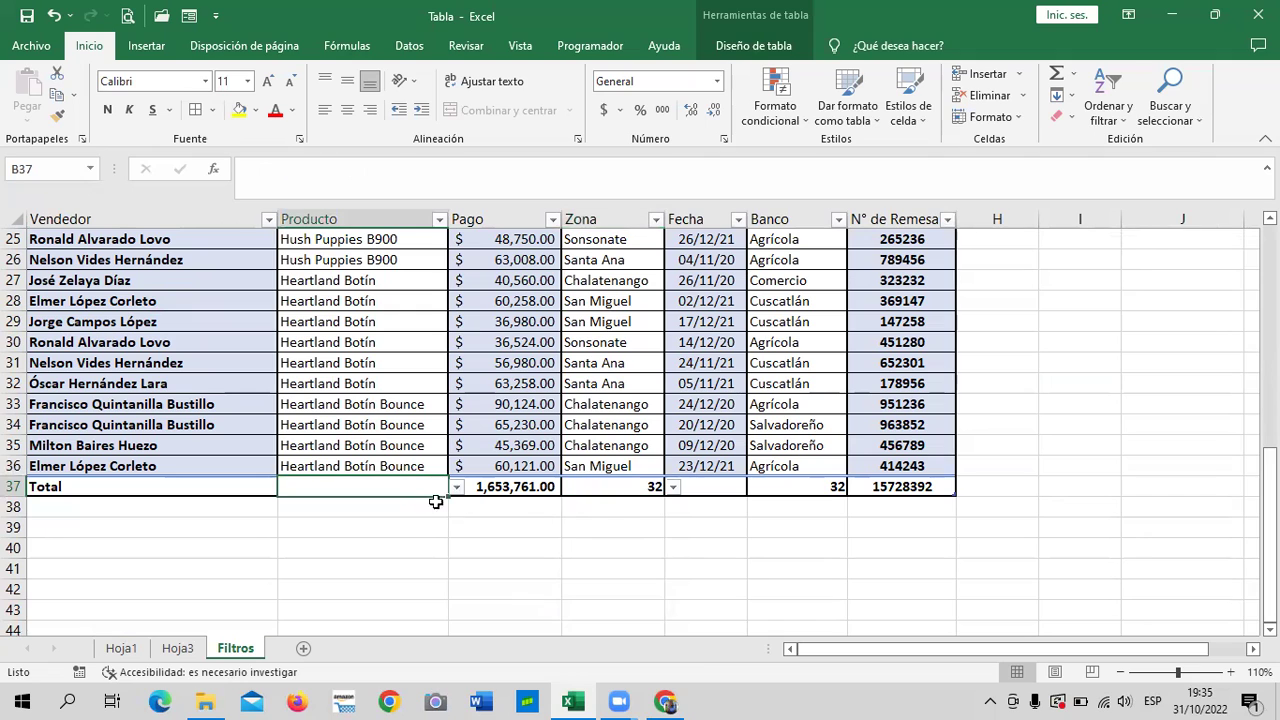
{"action": "left_click", "coordinate": [455, 488]}
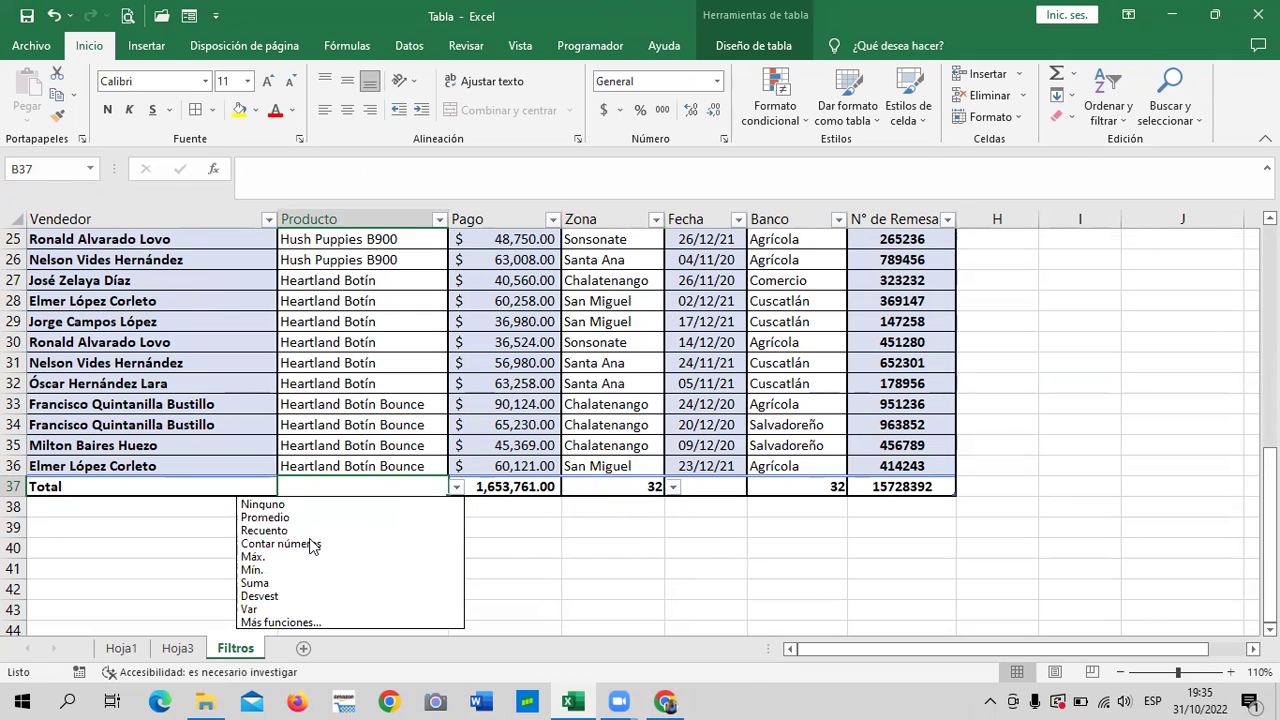
{"action": "left_click", "coordinate": [314, 543]}
{"action": "left_click", "coordinate": [455, 488]}
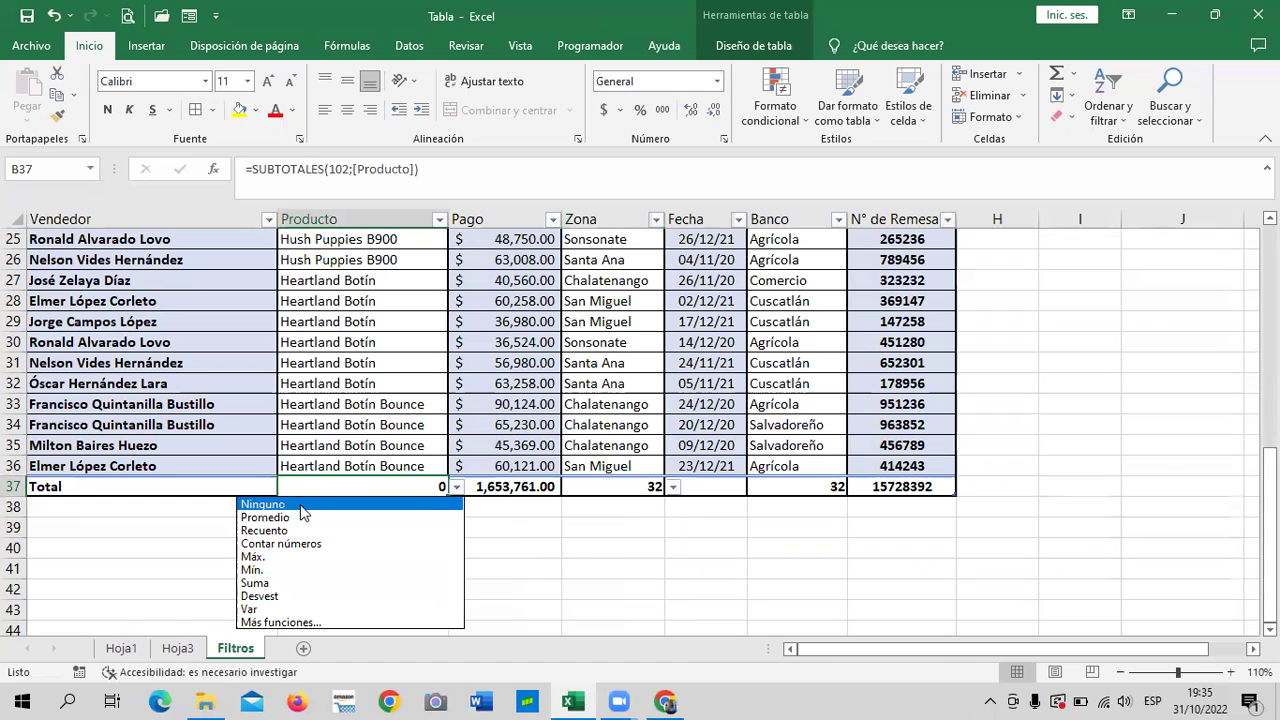
{"action": "left_click", "coordinate": [310, 531]}
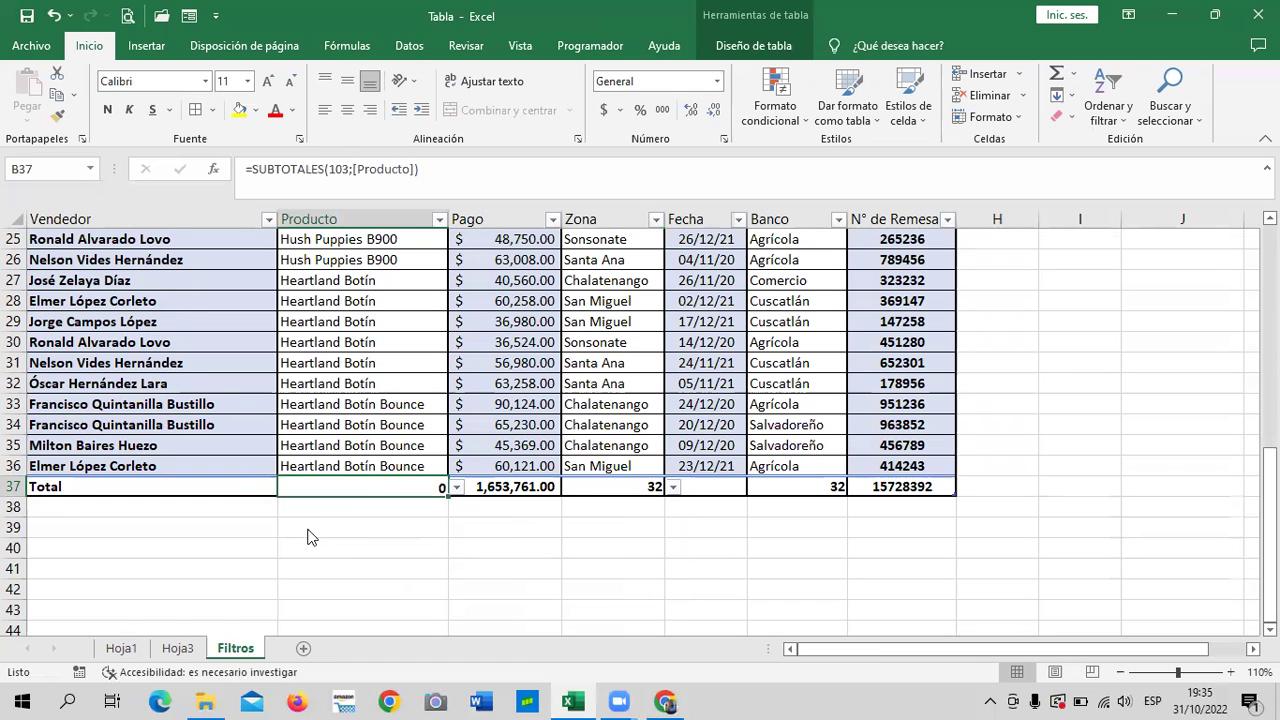
{"action": "scroll", "coordinate": [392, 496], "scroll_direction": "up", "scroll_amount": 6}
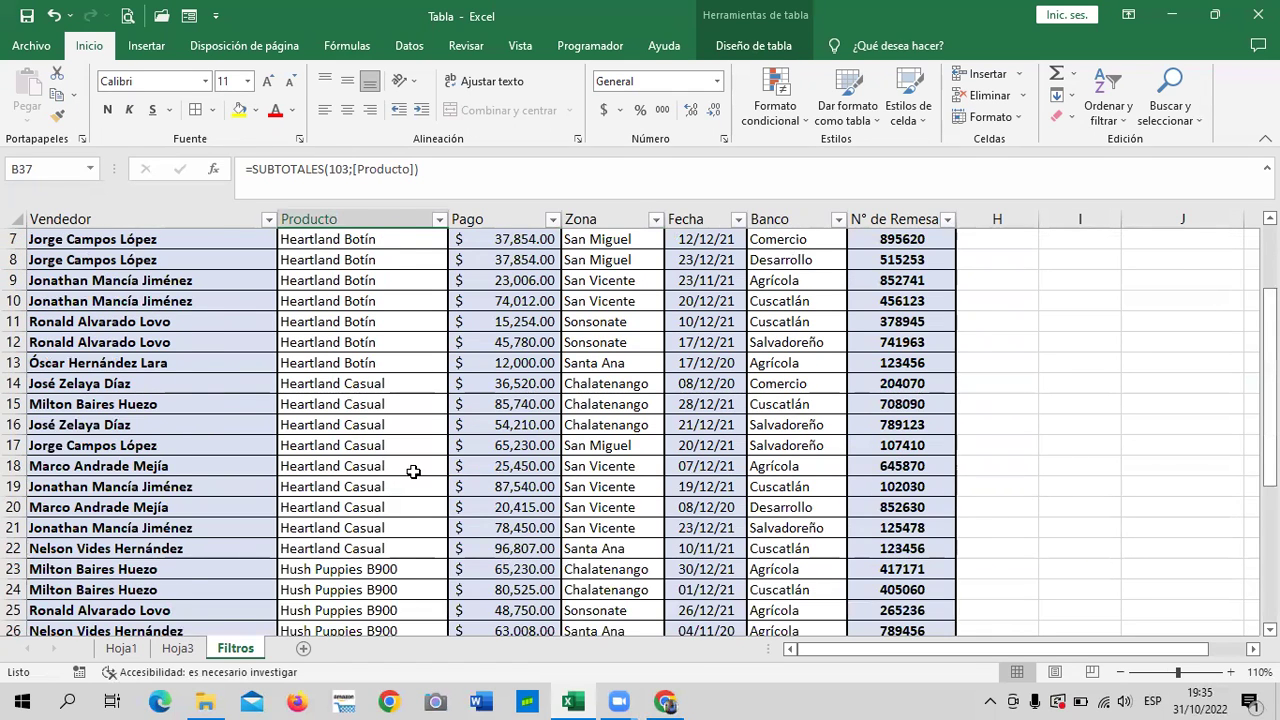
{"action": "scroll", "coordinate": [410, 474], "scroll_direction": "up", "scroll_amount": 2}
{"action": "scroll", "coordinate": [417, 470], "scroll_direction": "down", "scroll_amount": 2}
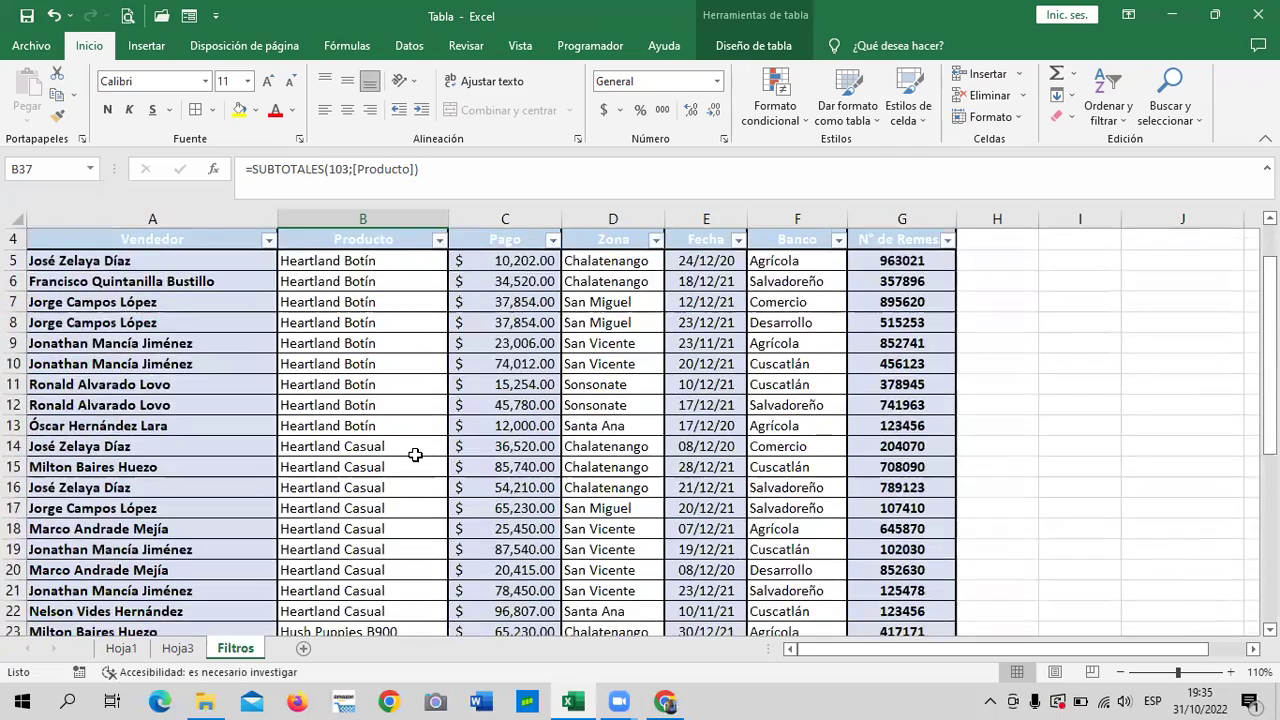
{"action": "scroll", "coordinate": [411, 453], "scroll_direction": "up", "scroll_amount": 1}
{"action": "scroll", "coordinate": [411, 453], "scroll_direction": "down", "scroll_amount": 3}
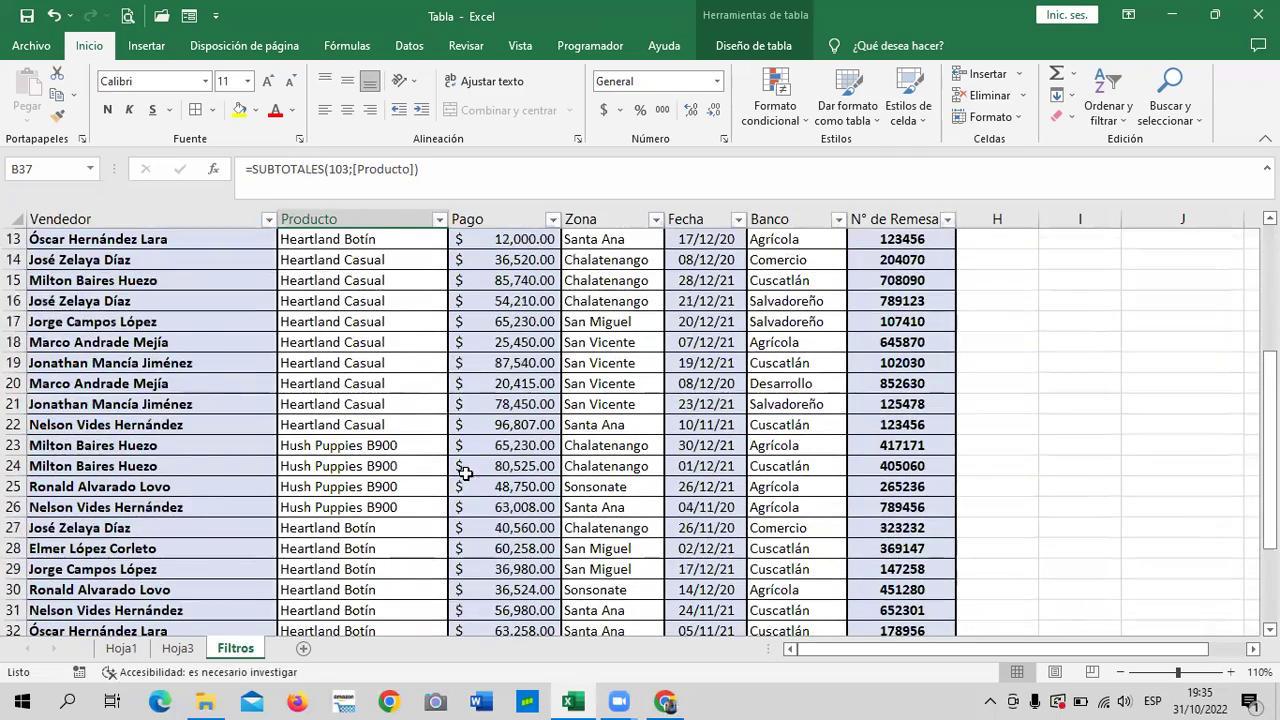
{"action": "scroll", "coordinate": [443, 473], "scroll_direction": "down", "scroll_amount": 2}
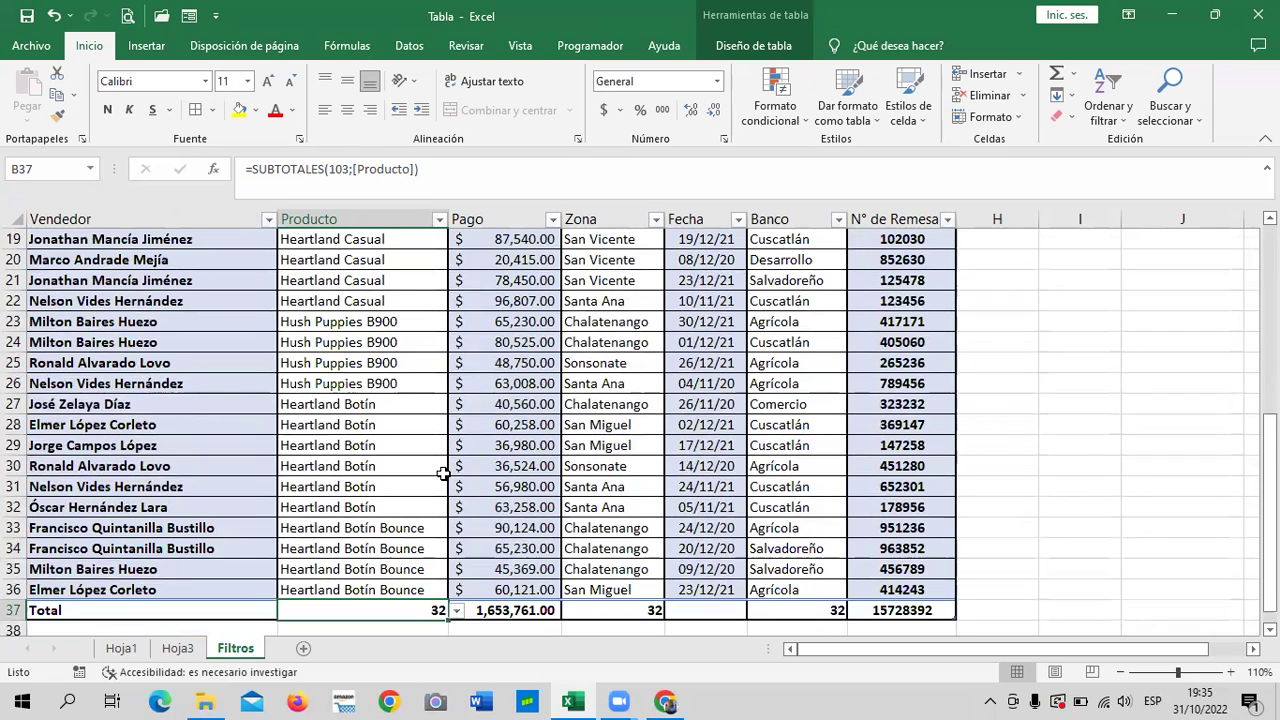
{"action": "scroll", "coordinate": [440, 406], "scroll_direction": "up", "scroll_amount": 3}
{"action": "scroll", "coordinate": [417, 406], "scroll_direction": "up", "scroll_amount": 2}
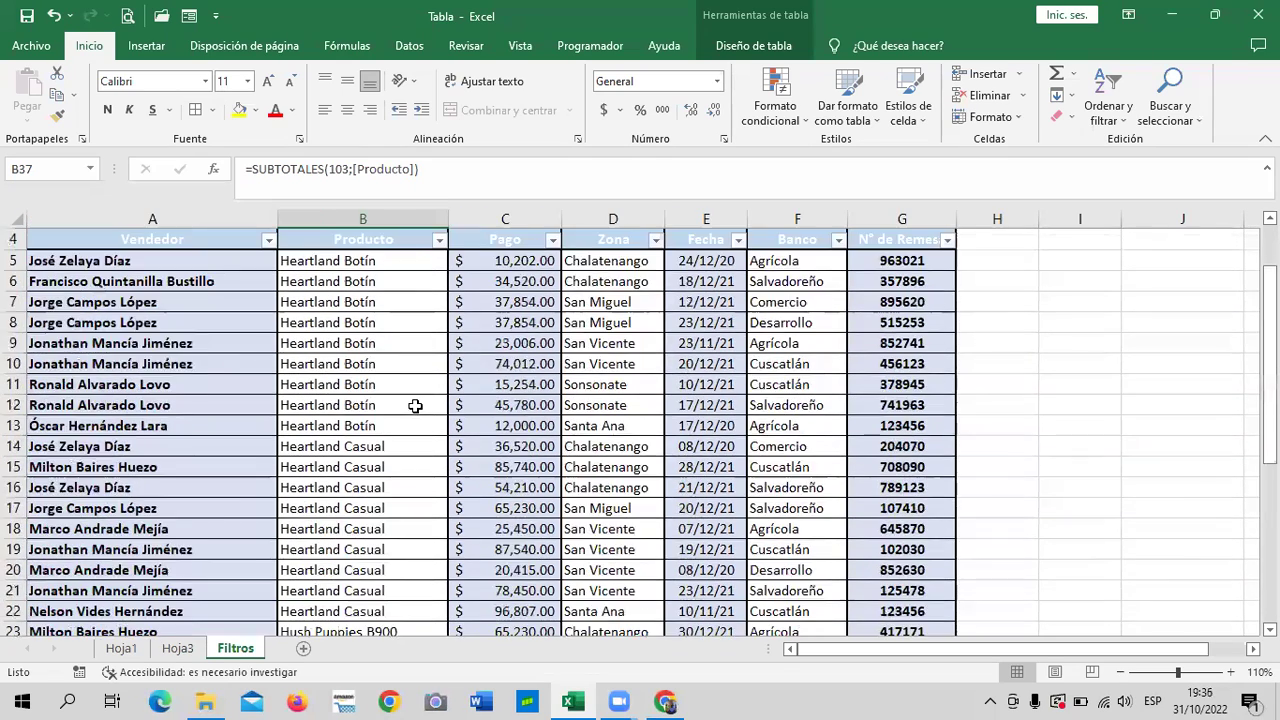
{"action": "scroll", "coordinate": [430, 360], "scroll_direction": "up", "scroll_amount": 2}
{"action": "left_click", "coordinate": [440, 310]}
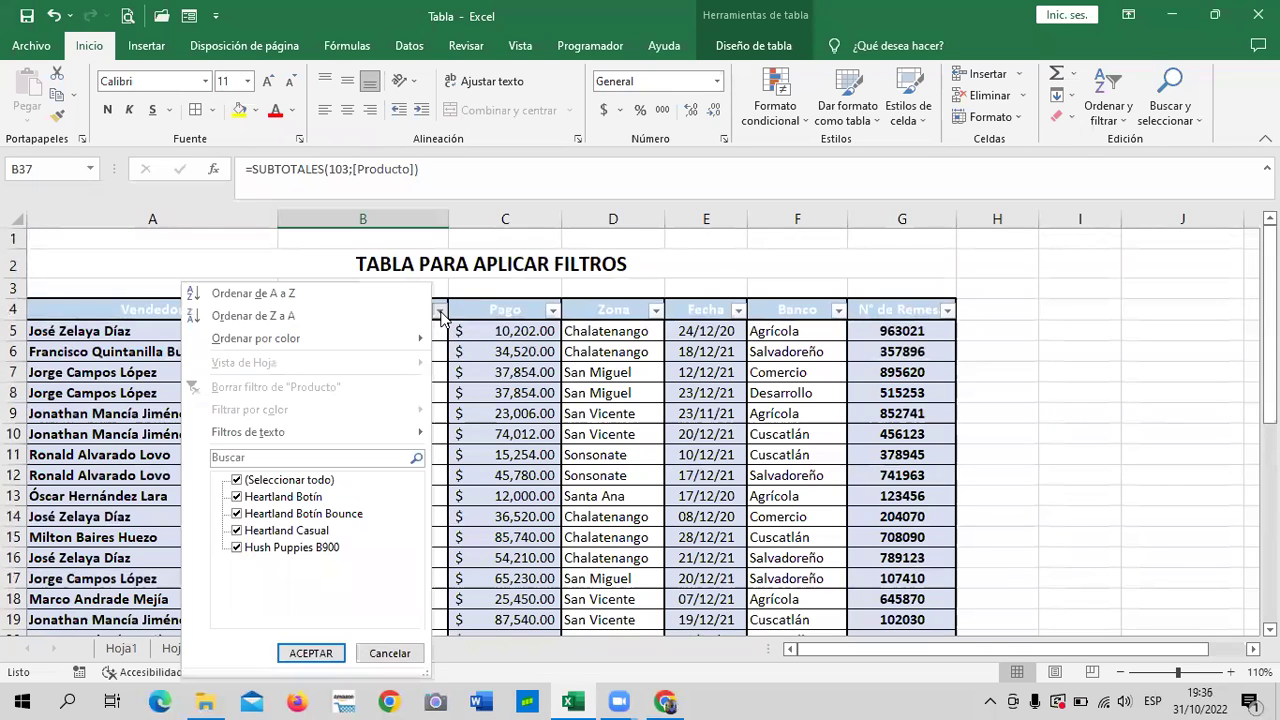
{"action": "left_click", "coordinate": [808, 322]}
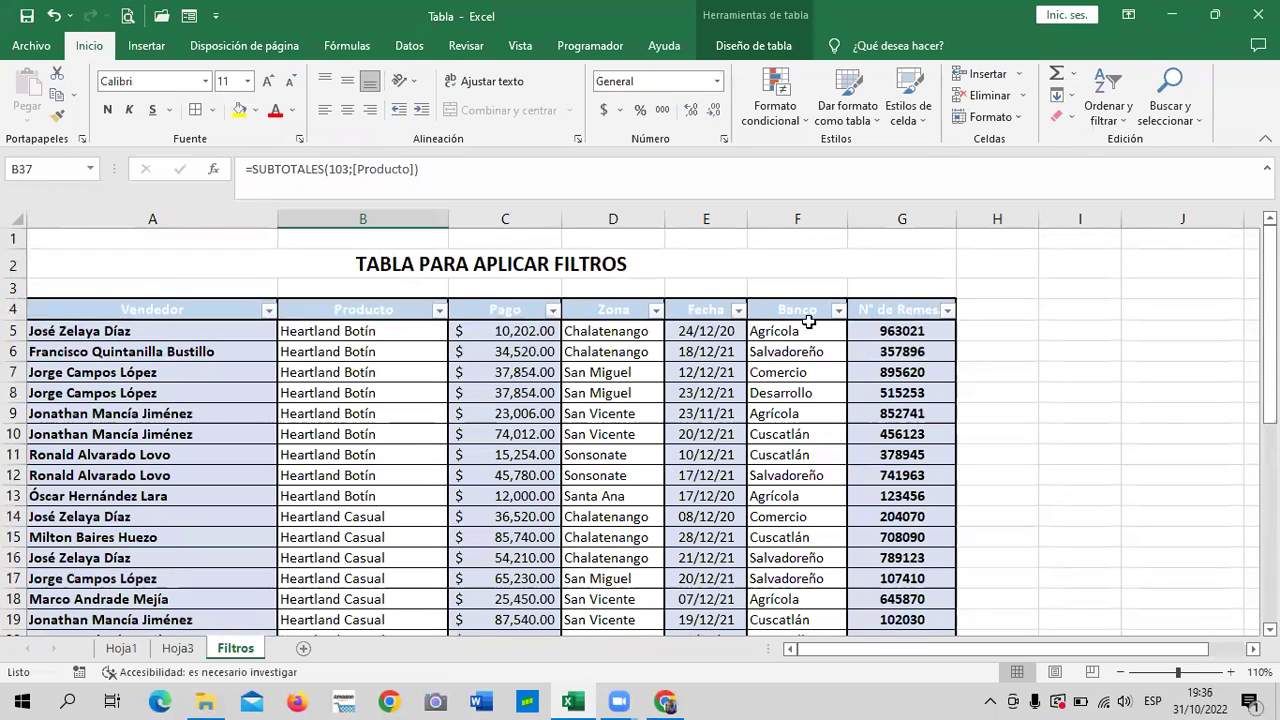
{"action": "left_click", "coordinate": [808, 325]}
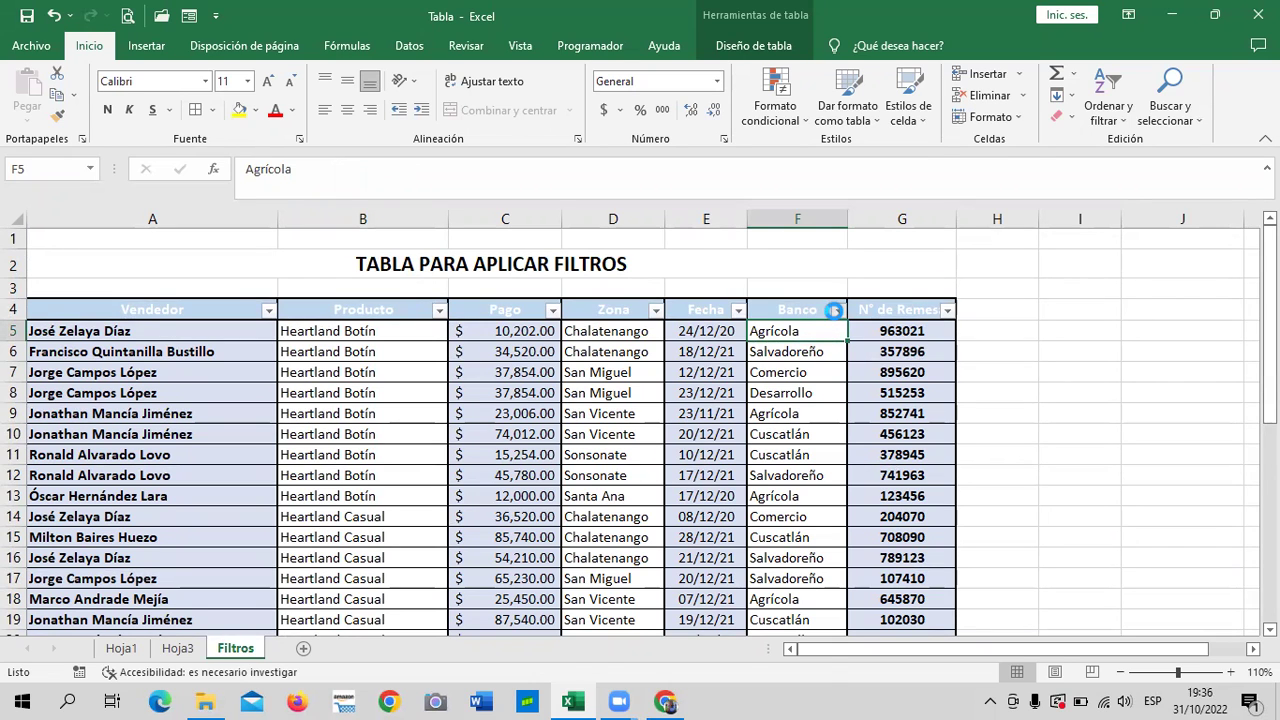
{"action": "left_click", "coordinate": [836, 310]}
{"action": "left_click", "coordinate": [1038, 334]}
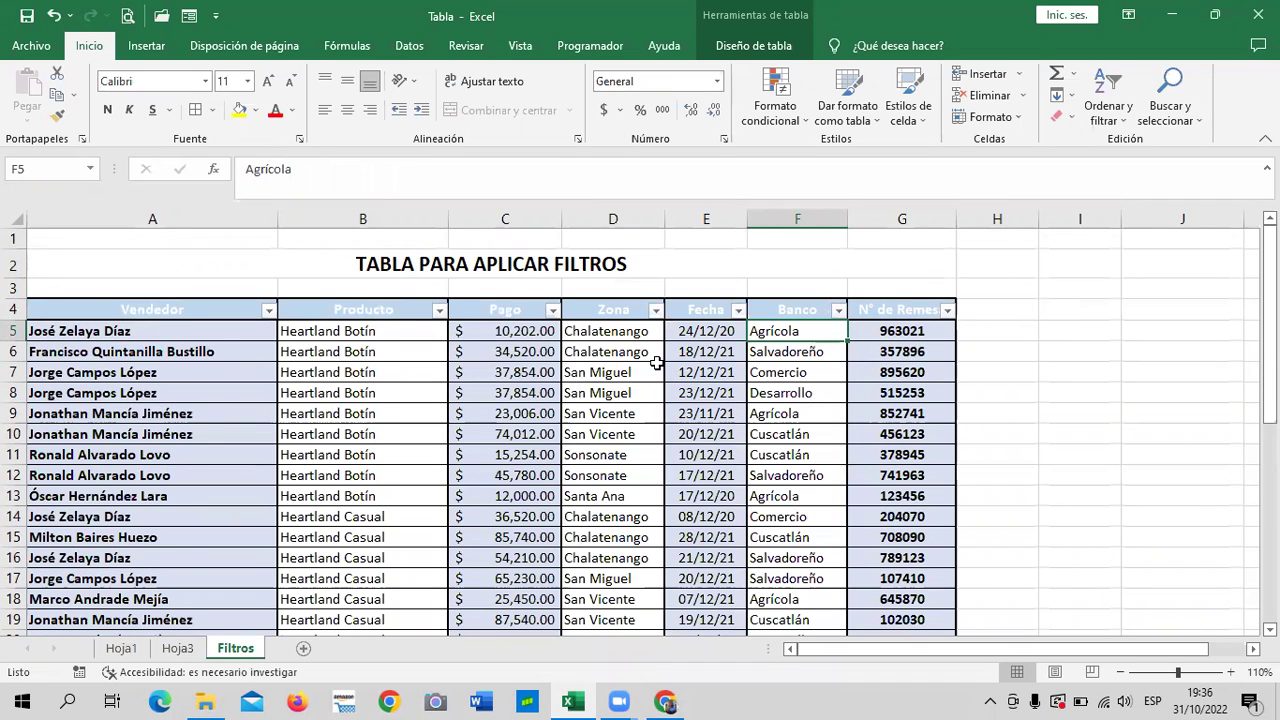
{"action": "scroll", "coordinate": [655, 362], "scroll_direction": "down", "scroll_amount": 3}
{"action": "scroll", "coordinate": [655, 362], "scroll_direction": "down", "scroll_amount": 3}
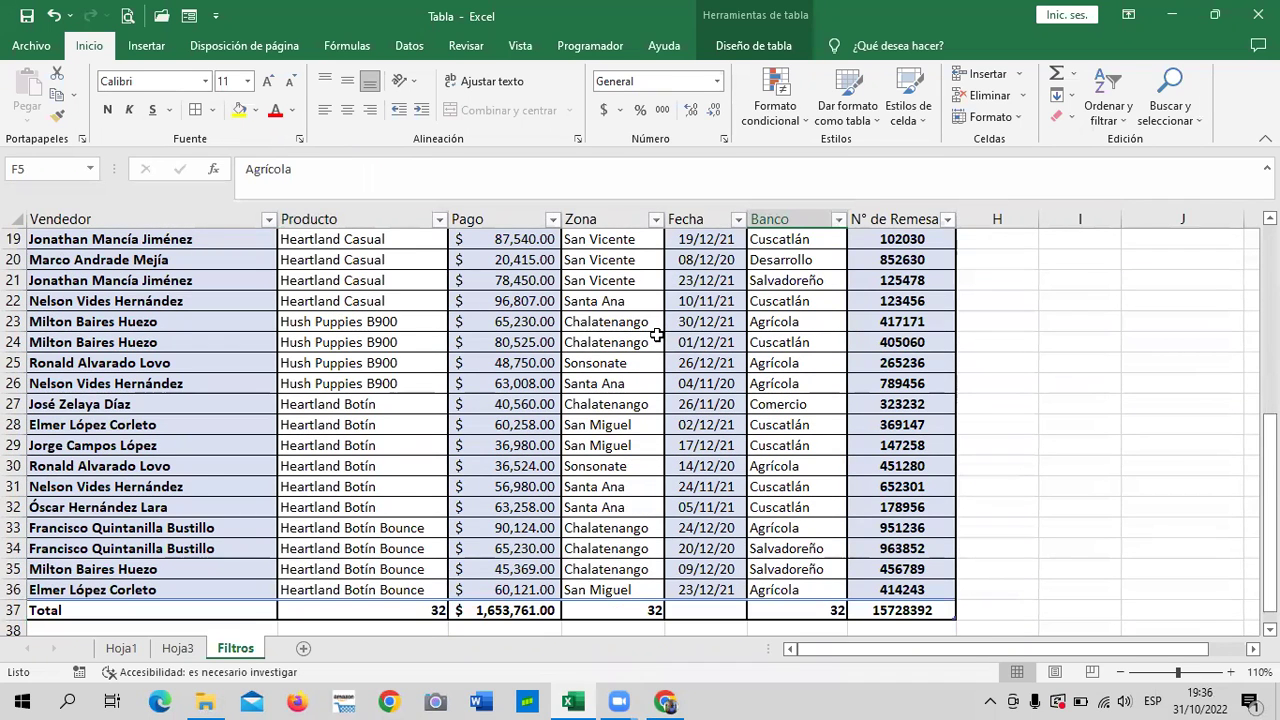
{"action": "scroll", "coordinate": [655, 334], "scroll_direction": "up", "scroll_amount": 1}
{"action": "scroll", "coordinate": [655, 334], "scroll_direction": "up", "scroll_amount": 3}
{"action": "scroll", "coordinate": [655, 334], "scroll_direction": "up", "scroll_amount": 1}
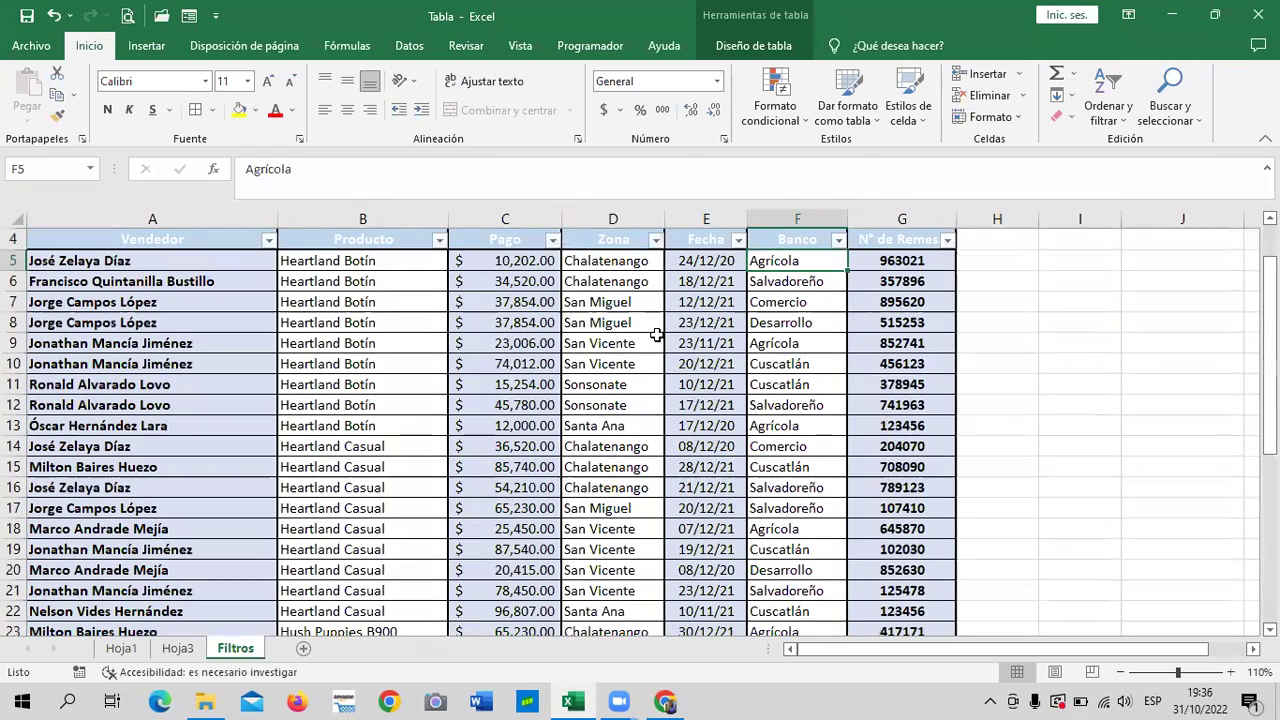
Step: Filter the Zona column to Chalatenango only, leaving 11 records with a Pago total of $608,230.00
{"action": "left_click", "coordinate": [655, 240]}
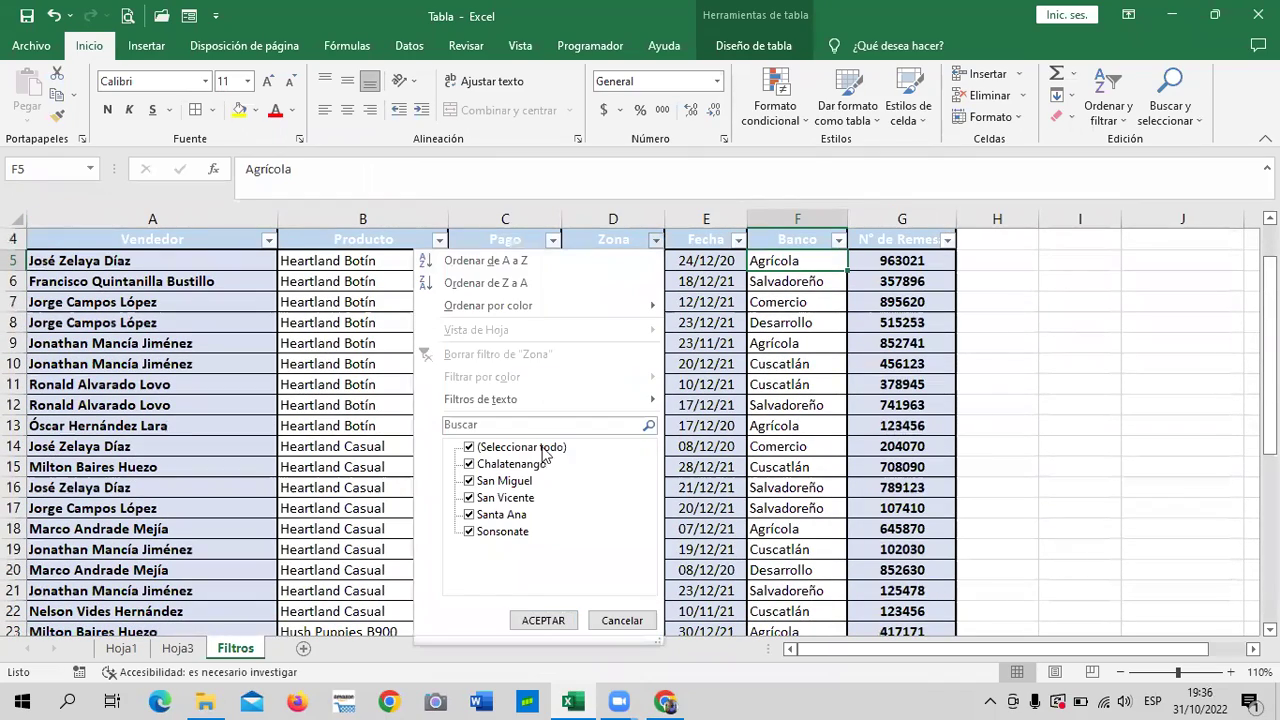
{"action": "left_click", "coordinate": [505, 448]}
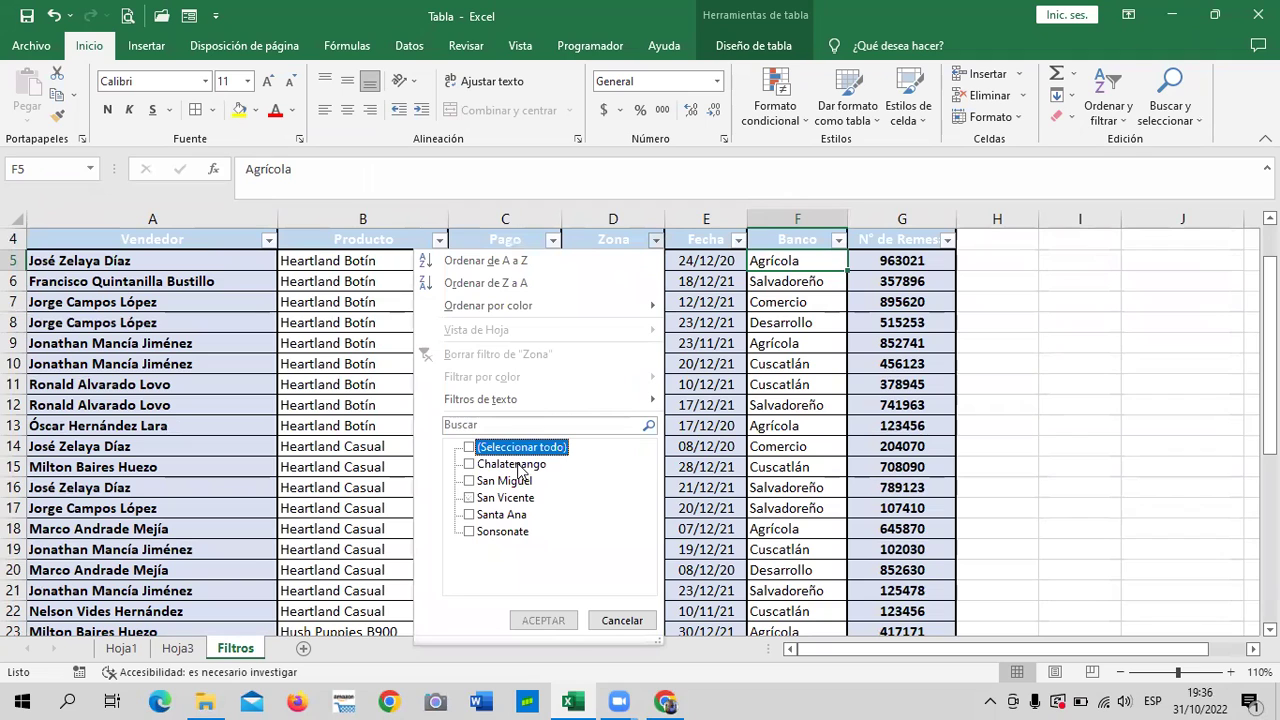
{"action": "left_click", "coordinate": [479, 465]}
{"action": "left_click", "coordinate": [540, 621]}
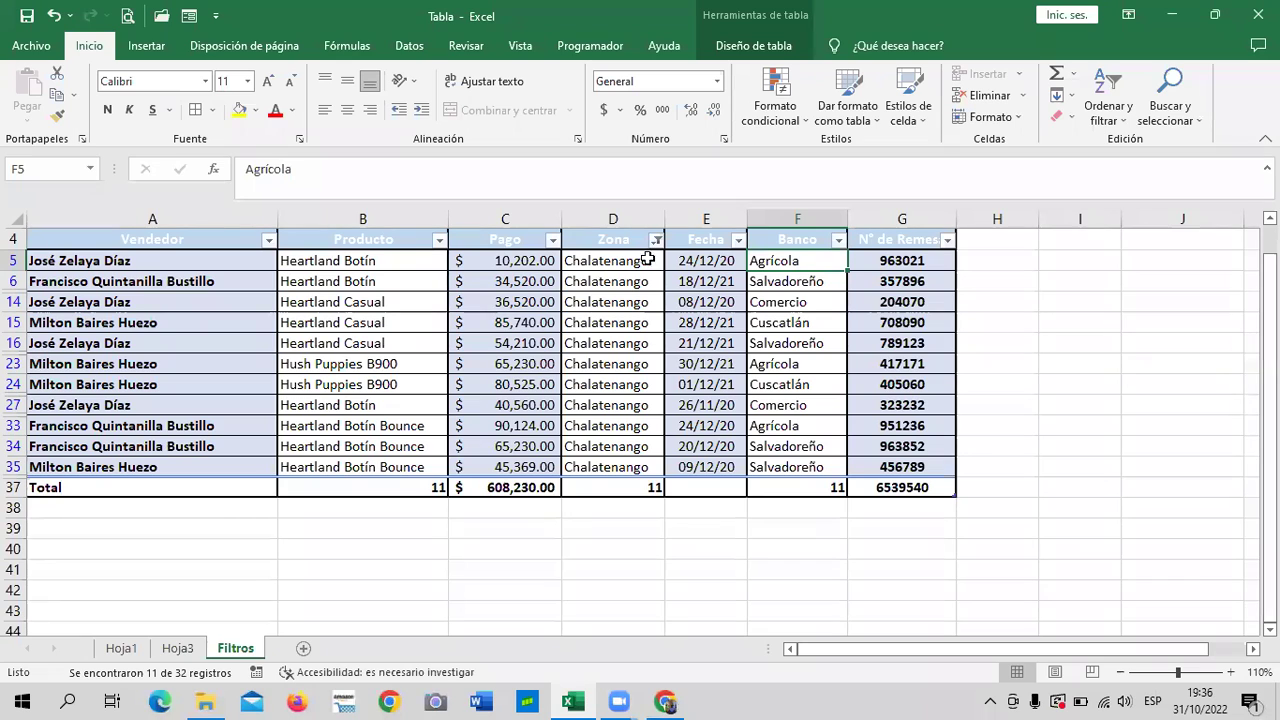
{"action": "left_click", "coordinate": [510, 487]}
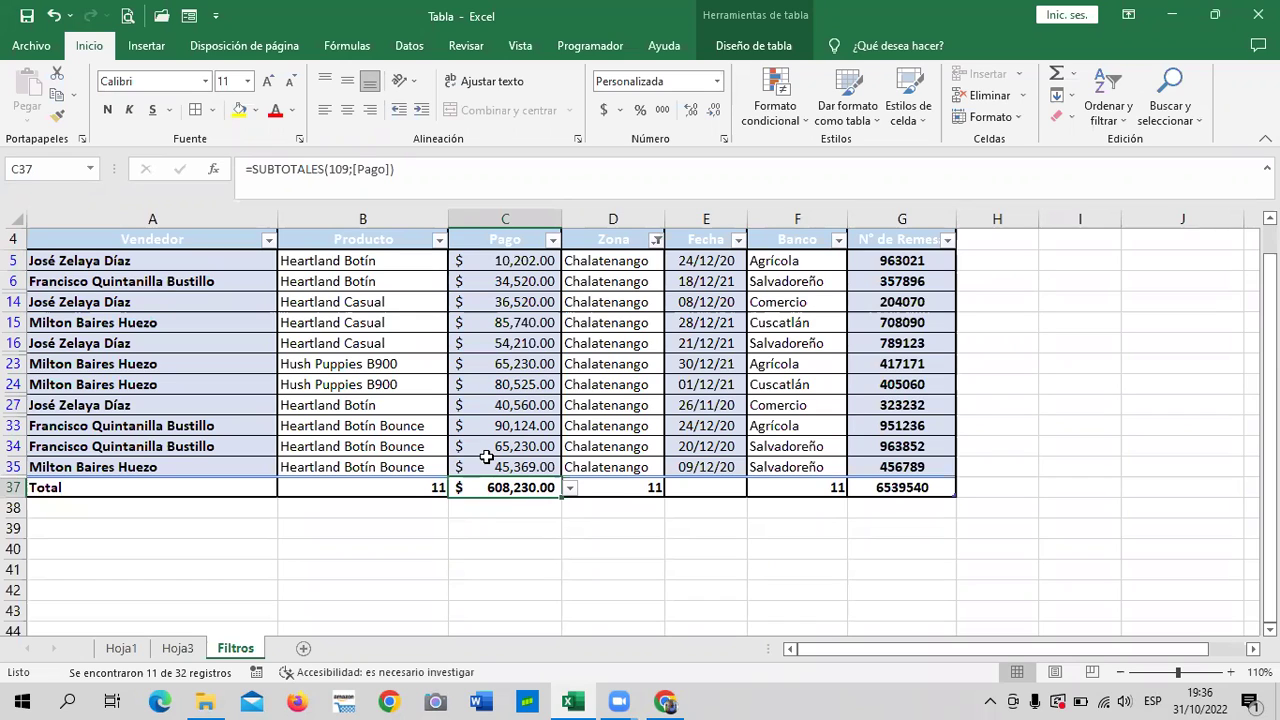
Step: Select all zones in the Zona filter so all 32 records return with Pago at $1,653,761.00
{"action": "left_click", "coordinate": [656, 240]}
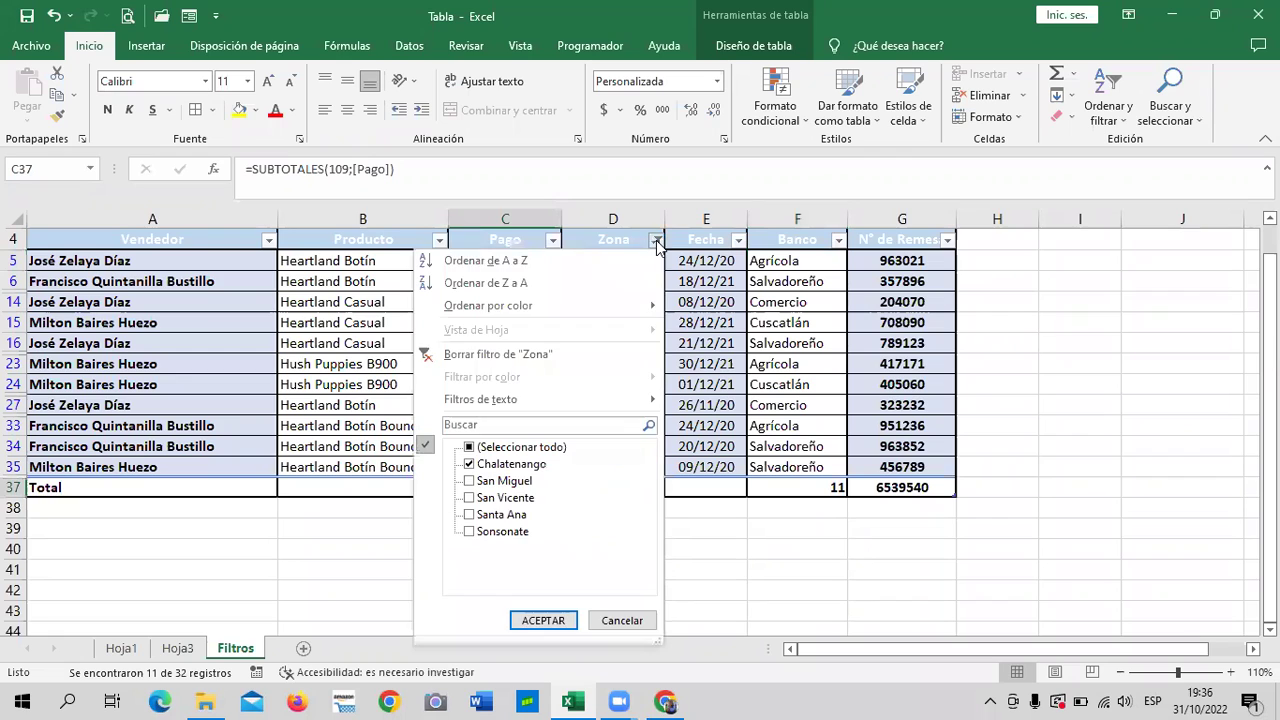
{"action": "left_click", "coordinate": [531, 448]}
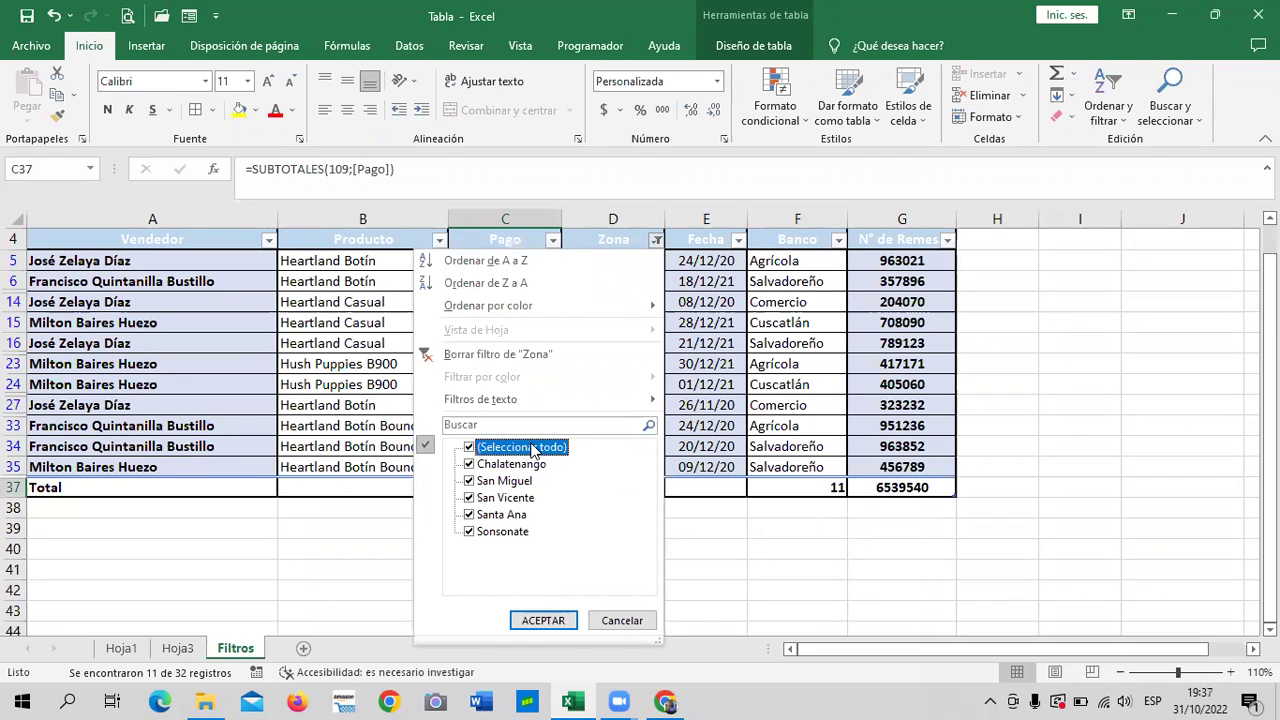
{"action": "left_click", "coordinate": [543, 621]}
{"action": "scroll", "coordinate": [566, 455], "scroll_direction": "up", "scroll_amount": 2}
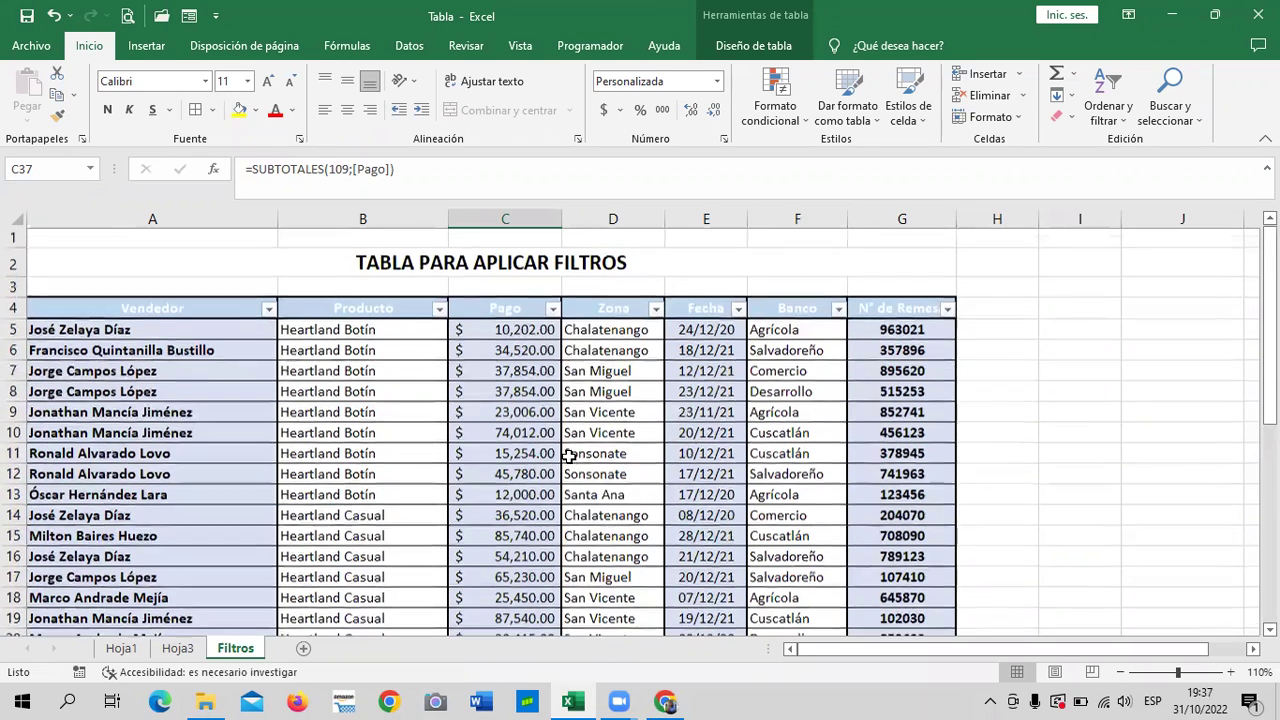
{"action": "scroll", "coordinate": [568, 455], "scroll_direction": "down", "scroll_amount": 3}
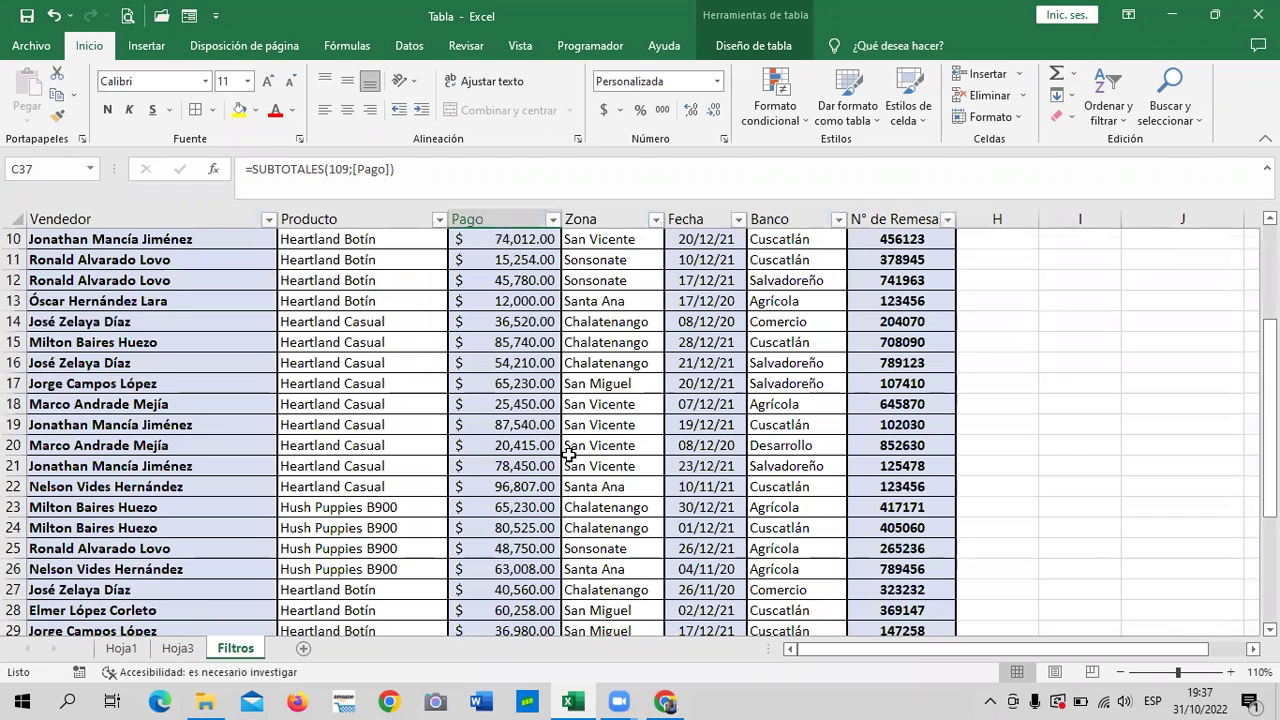
{"action": "scroll", "coordinate": [568, 455], "scroll_direction": "down", "scroll_amount": 3}
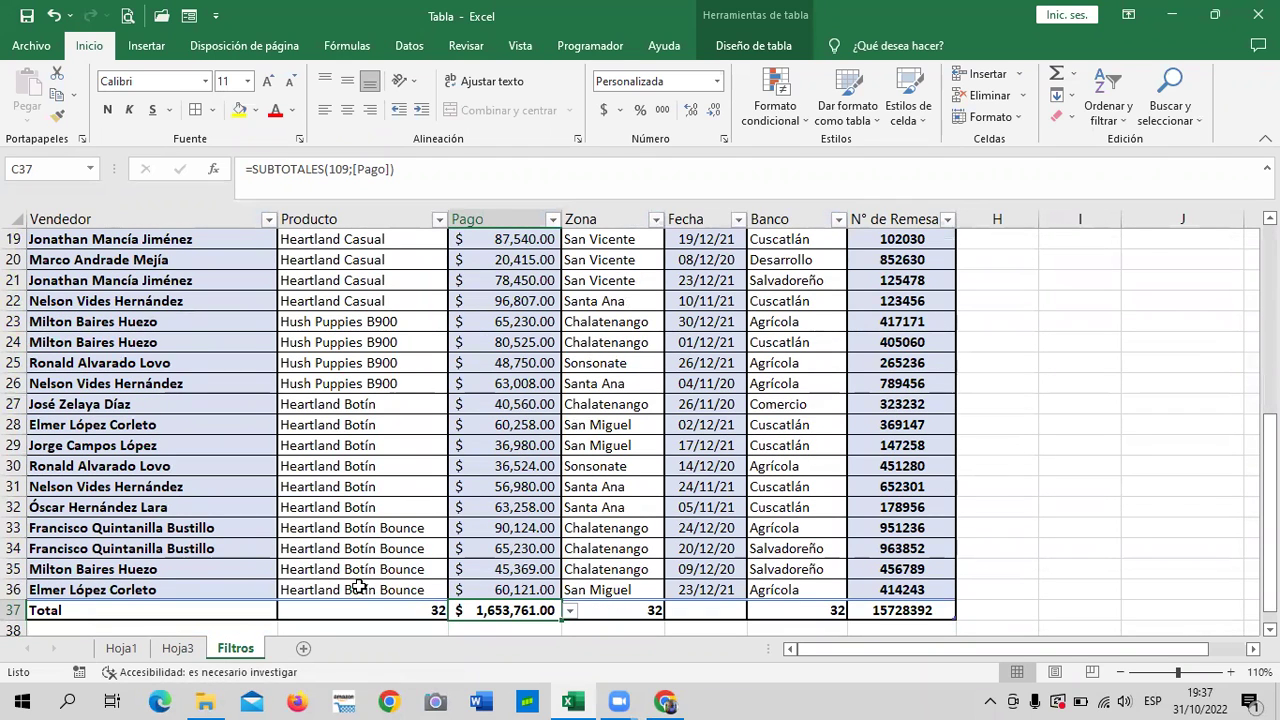
{"action": "left_click", "coordinate": [712, 608]}
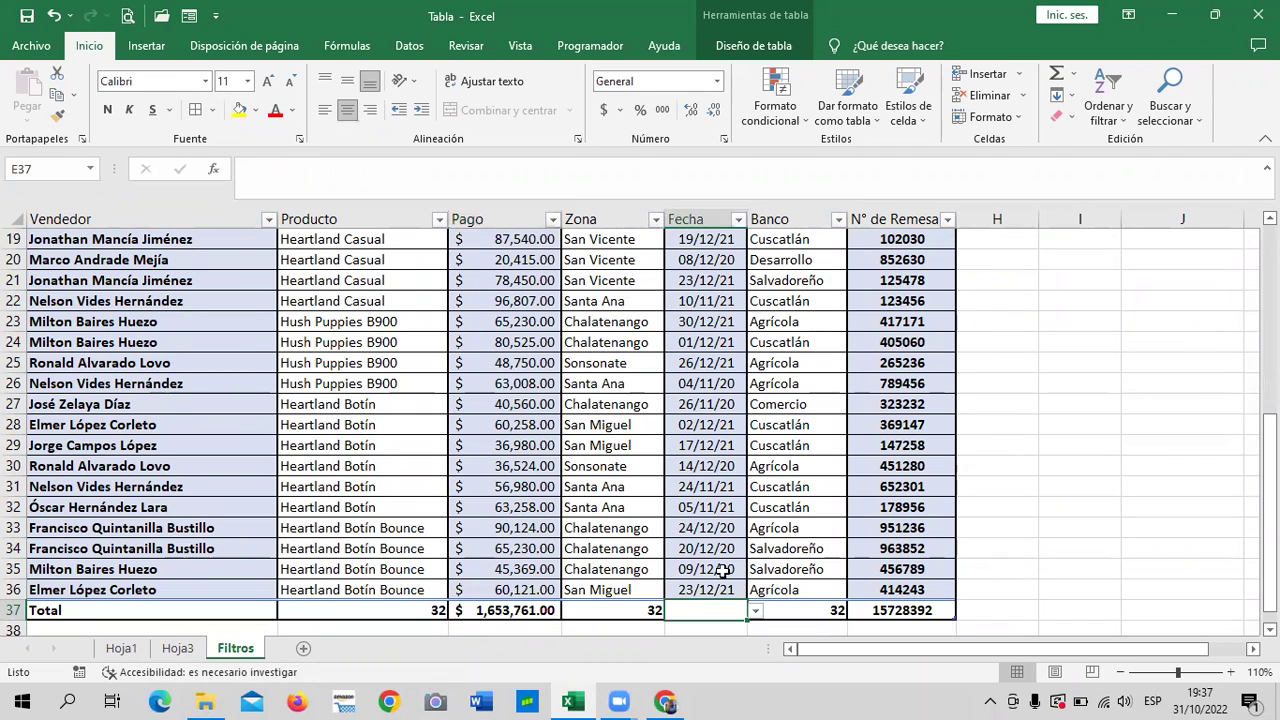
{"action": "scroll", "coordinate": [723, 571], "scroll_direction": "up", "scroll_amount": 3}
Step: Turn on banded rows for the table from the table design settings
{"action": "left_click", "coordinate": [776, 45]}
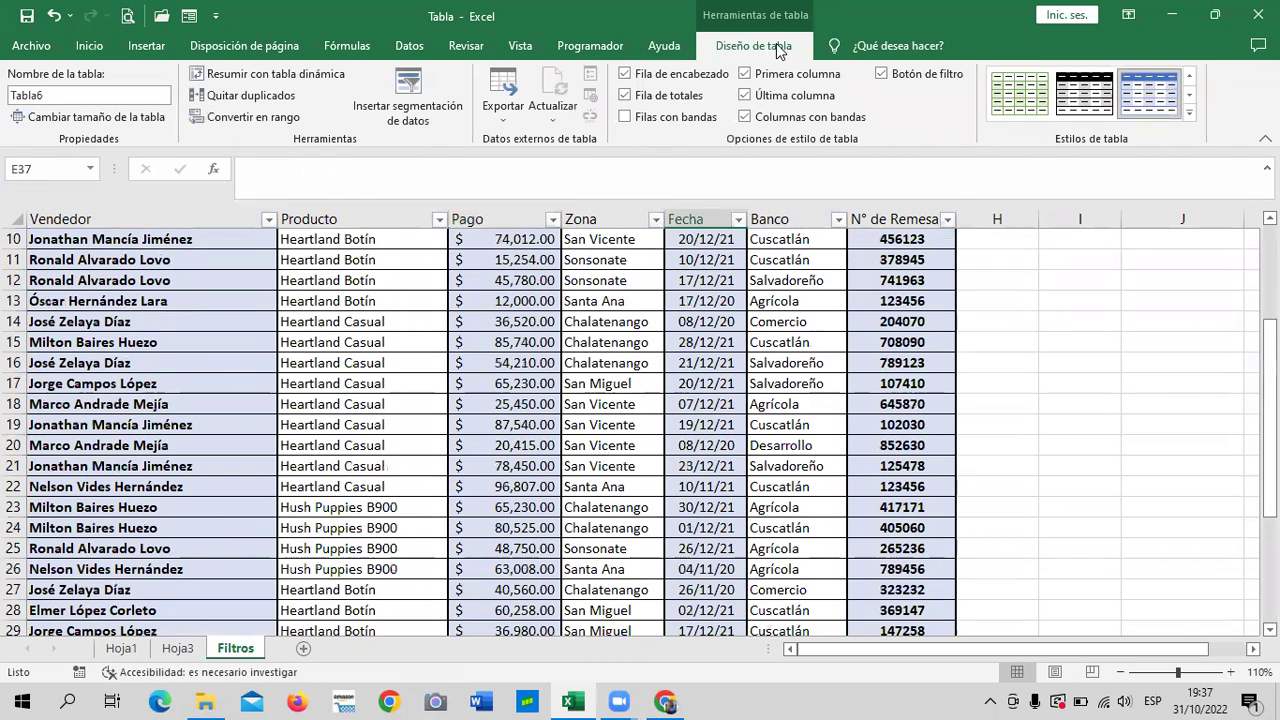
{"action": "left_click", "coordinate": [624, 117]}
{"action": "scroll", "coordinate": [651, 277], "scroll_direction": "up", "scroll_amount": 6}
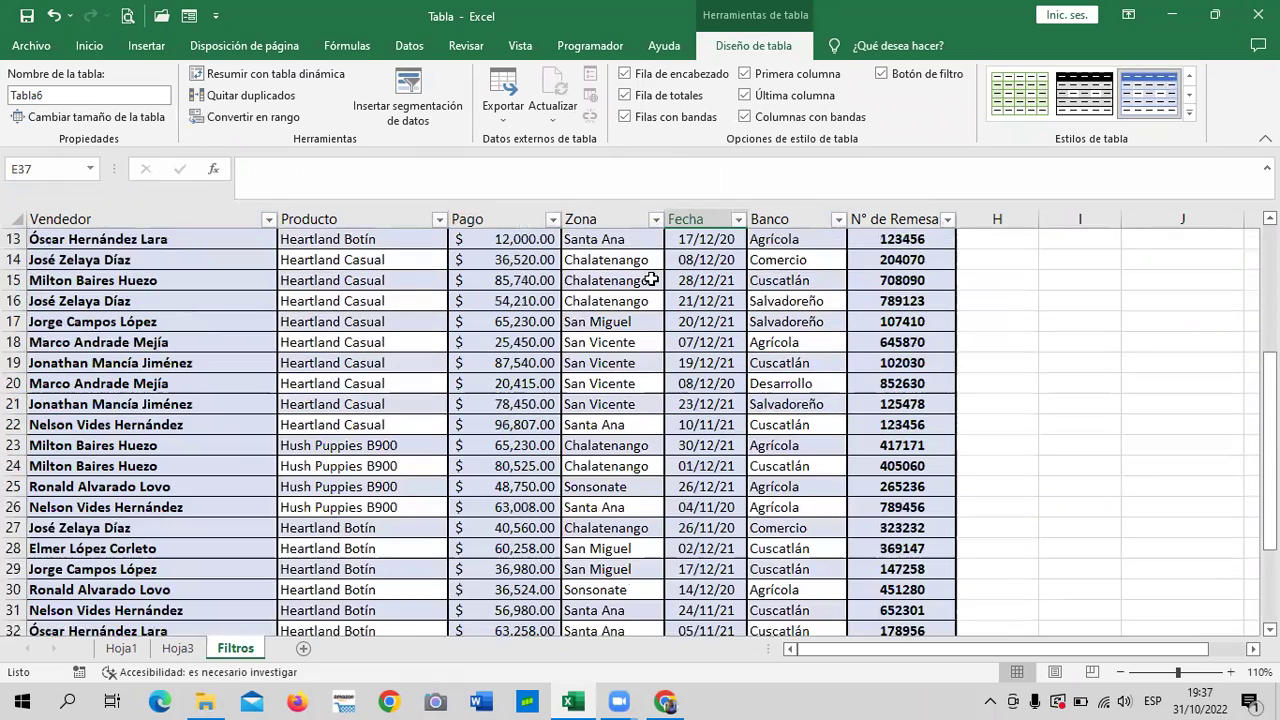
{"action": "scroll", "coordinate": [651, 277], "scroll_direction": "up", "scroll_amount": 3}
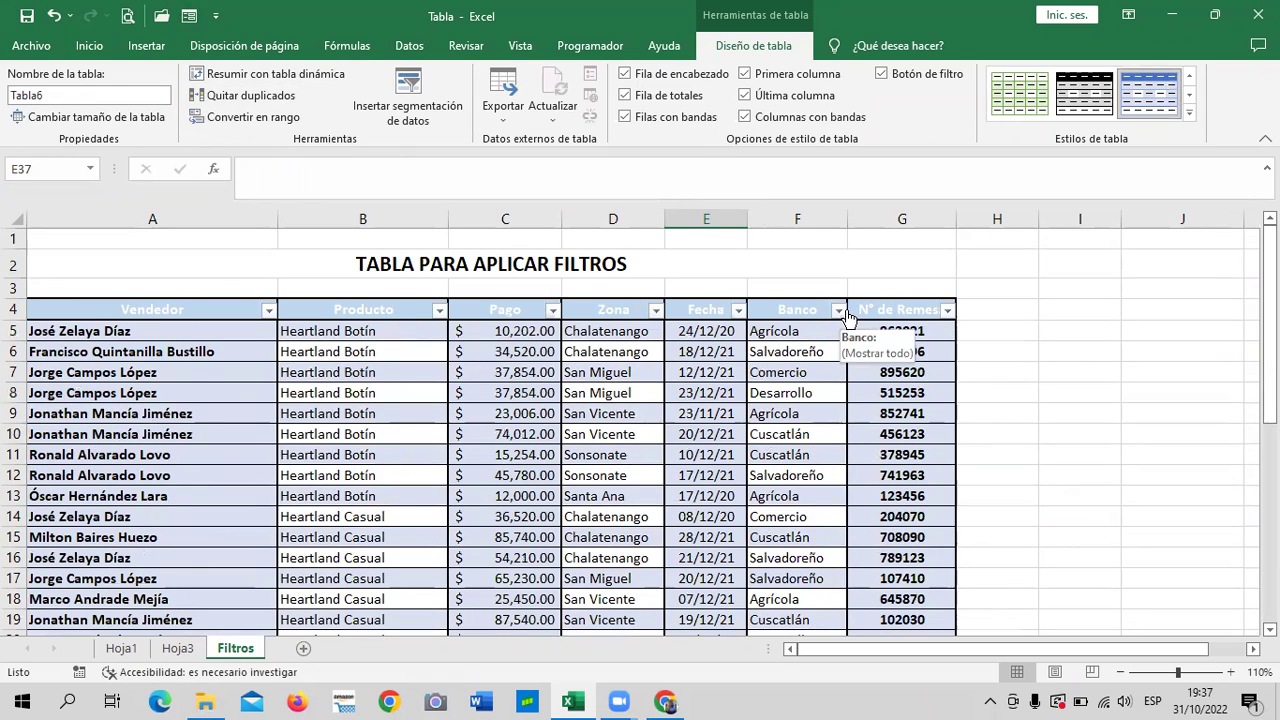
Step: Review the total-row formulas under Pago, Zona, Banco and Producto
{"action": "scroll", "coordinate": [848, 316], "scroll_direction": "down", "scroll_amount": 2}
{"action": "scroll", "coordinate": [703, 323], "scroll_direction": "down", "scroll_amount": 5}
{"action": "scroll", "coordinate": [514, 551], "scroll_direction": "down", "scroll_amount": 1}
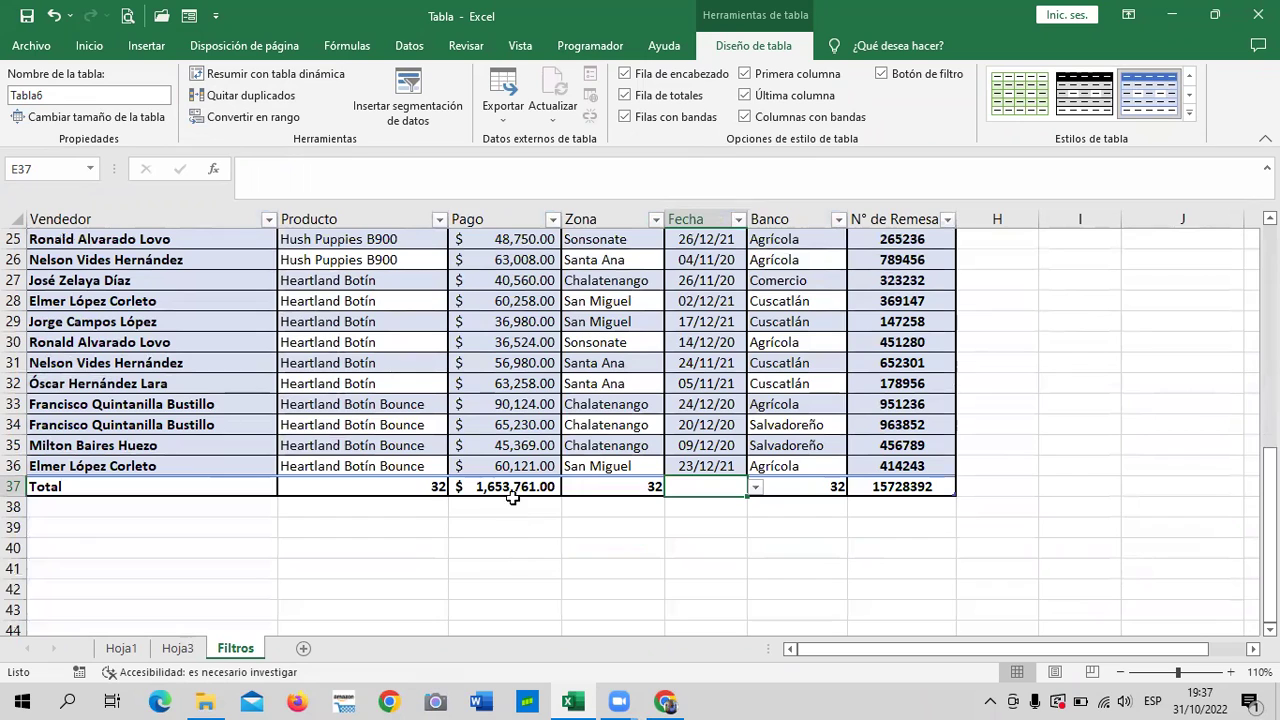
{"action": "left_click", "coordinate": [550, 487]}
{"action": "left_click", "coordinate": [628, 482]}
{"action": "left_click", "coordinate": [785, 487]}
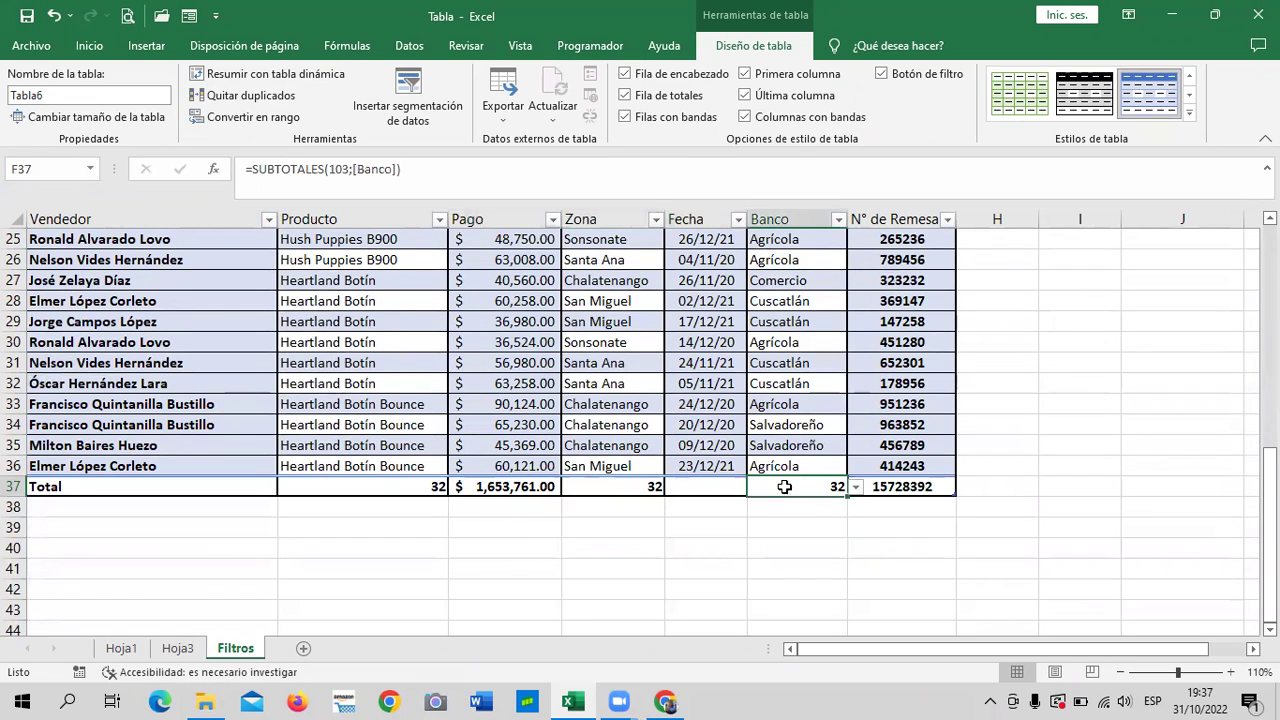
{"action": "left_click", "coordinate": [414, 487]}
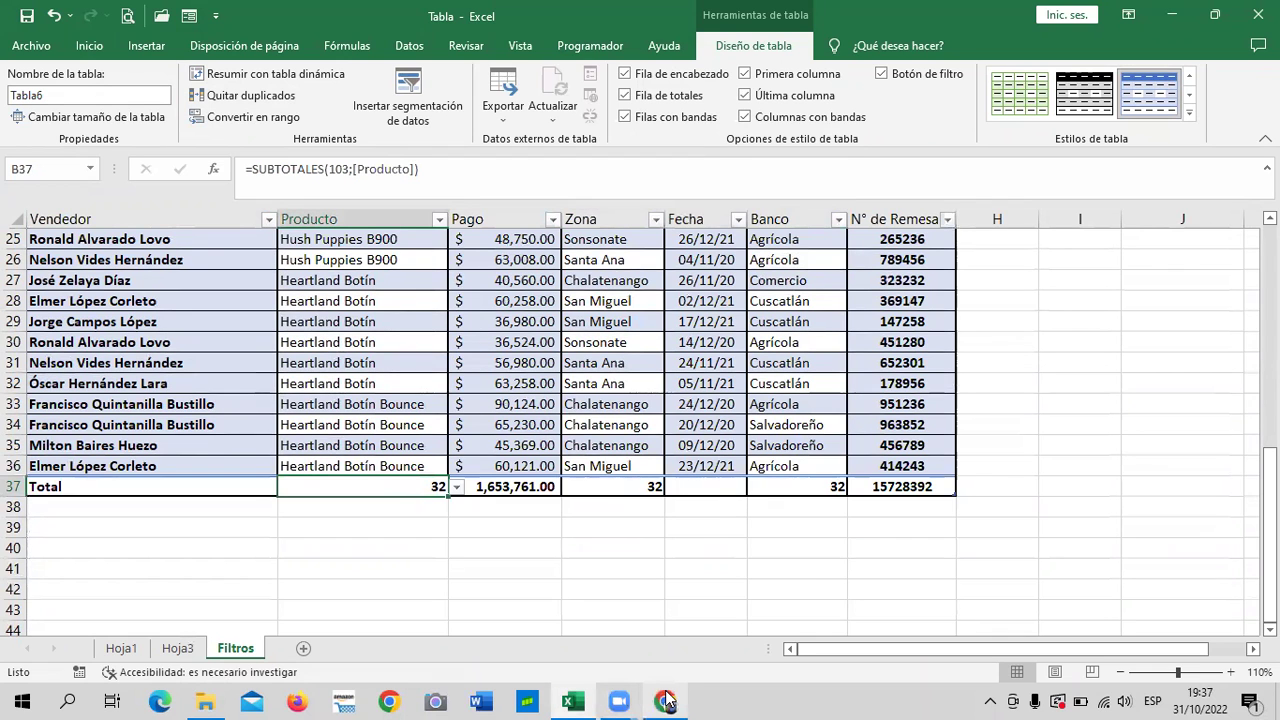
Step: Bring the Chrome course page forward and scroll up to the lesson list
{"action": "mouse_move", "coordinate": [667, 701]}
{"action": "left_click", "coordinate": [686, 630]}
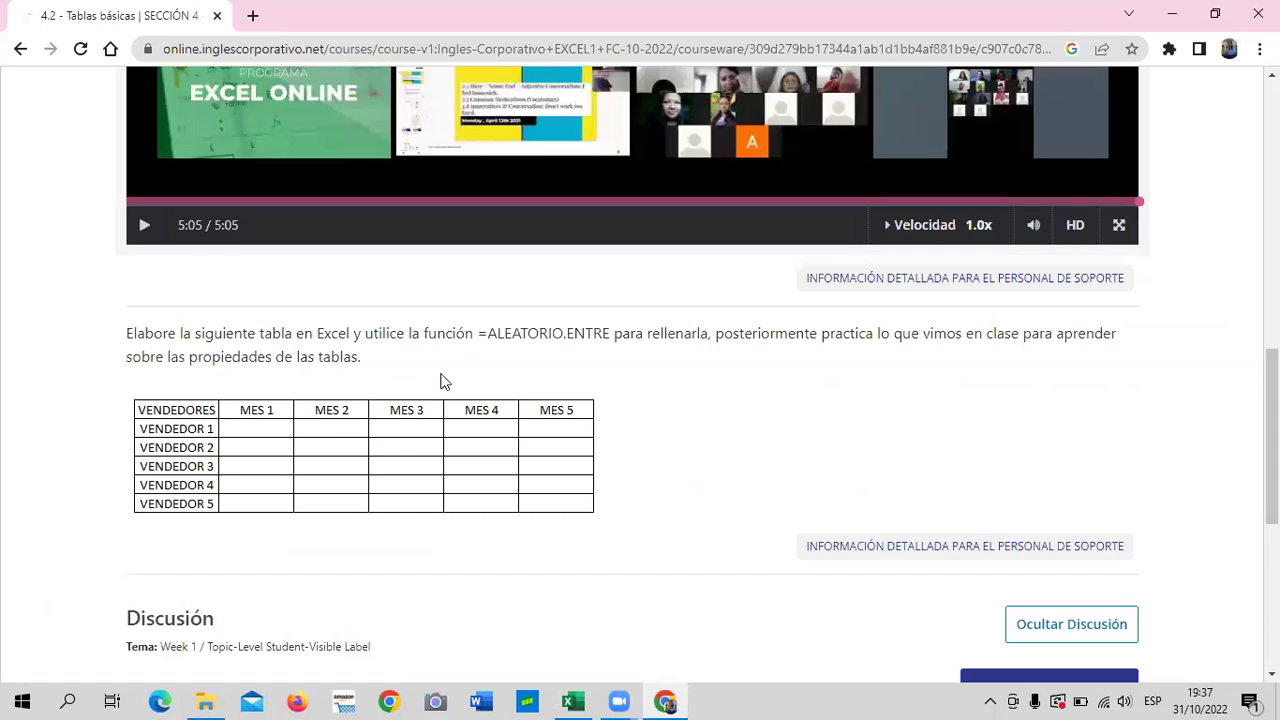
{"action": "scroll", "coordinate": [435, 377], "scroll_direction": "up", "scroll_amount": 5}
{"action": "scroll", "coordinate": [445, 370], "scroll_direction": "up", "scroll_amount": 2}
{"action": "scroll", "coordinate": [300, 320], "scroll_direction": "up", "scroll_amount": 2}
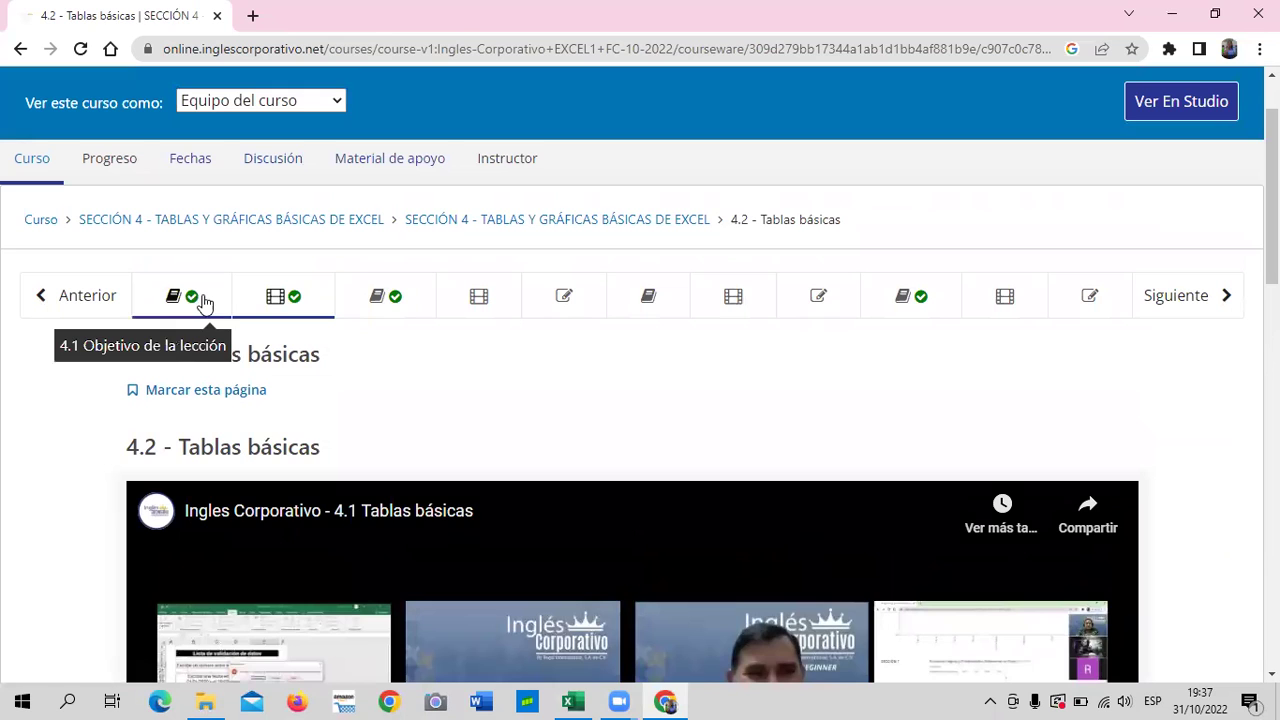
Step: Read lesson 4.1 Objetivo de la lección down to the Crear una tabla illustration, then return to Excel
{"action": "left_click", "coordinate": [211, 296]}
{"action": "scroll", "coordinate": [332, 443], "scroll_direction": "down", "scroll_amount": 4}
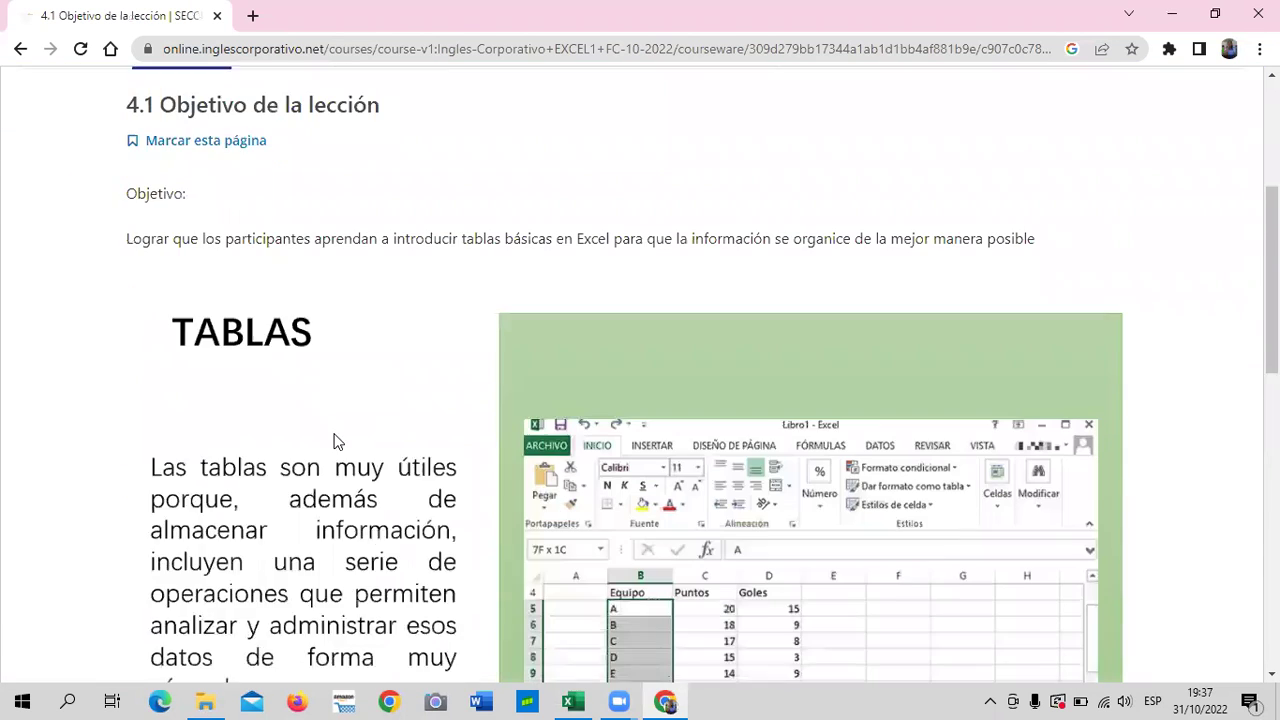
{"action": "scroll", "coordinate": [268, 380], "scroll_direction": "down", "scroll_amount": 1}
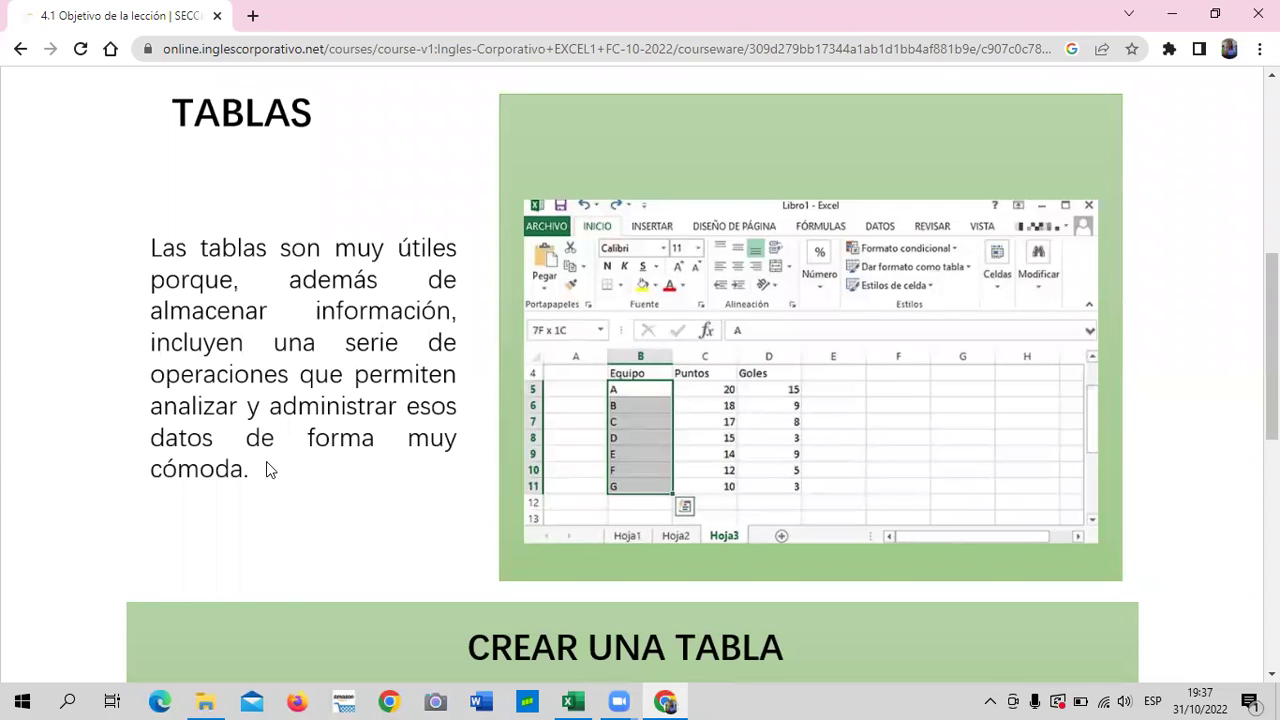
{"action": "scroll", "coordinate": [281, 465], "scroll_direction": "down", "scroll_amount": 5}
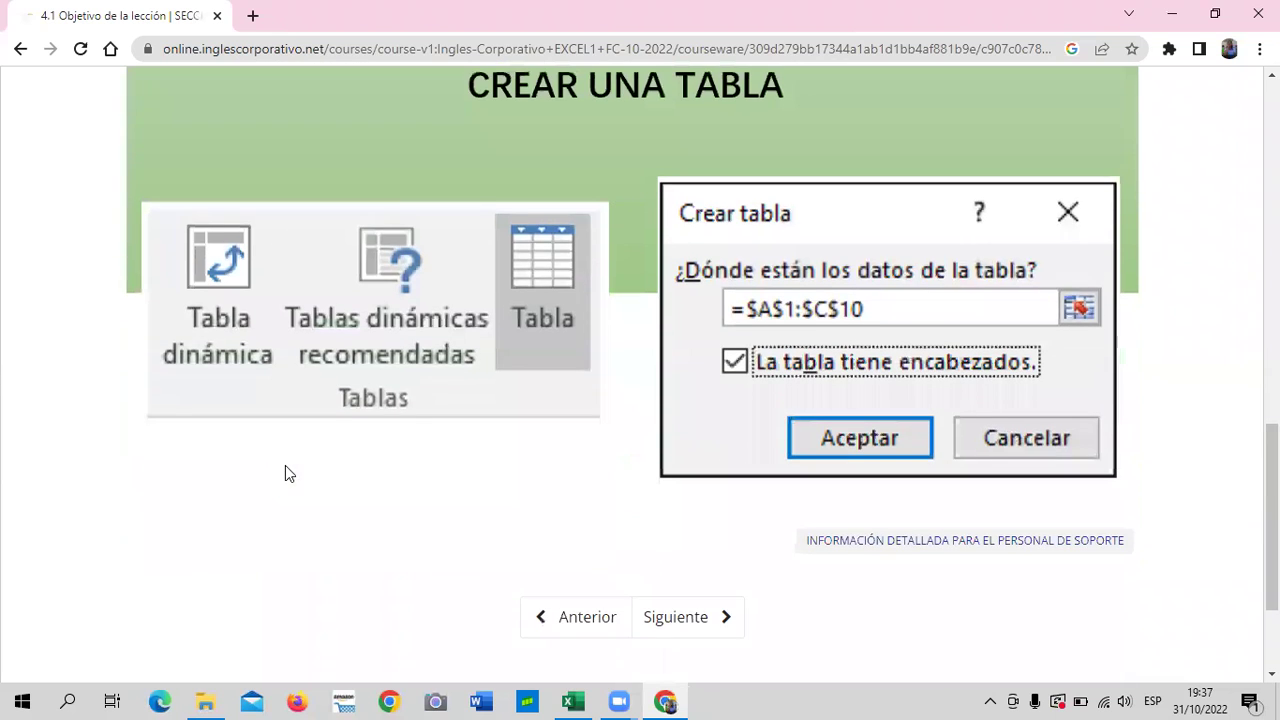
{"action": "scroll", "coordinate": [337, 467], "scroll_direction": "down", "scroll_amount": 1}
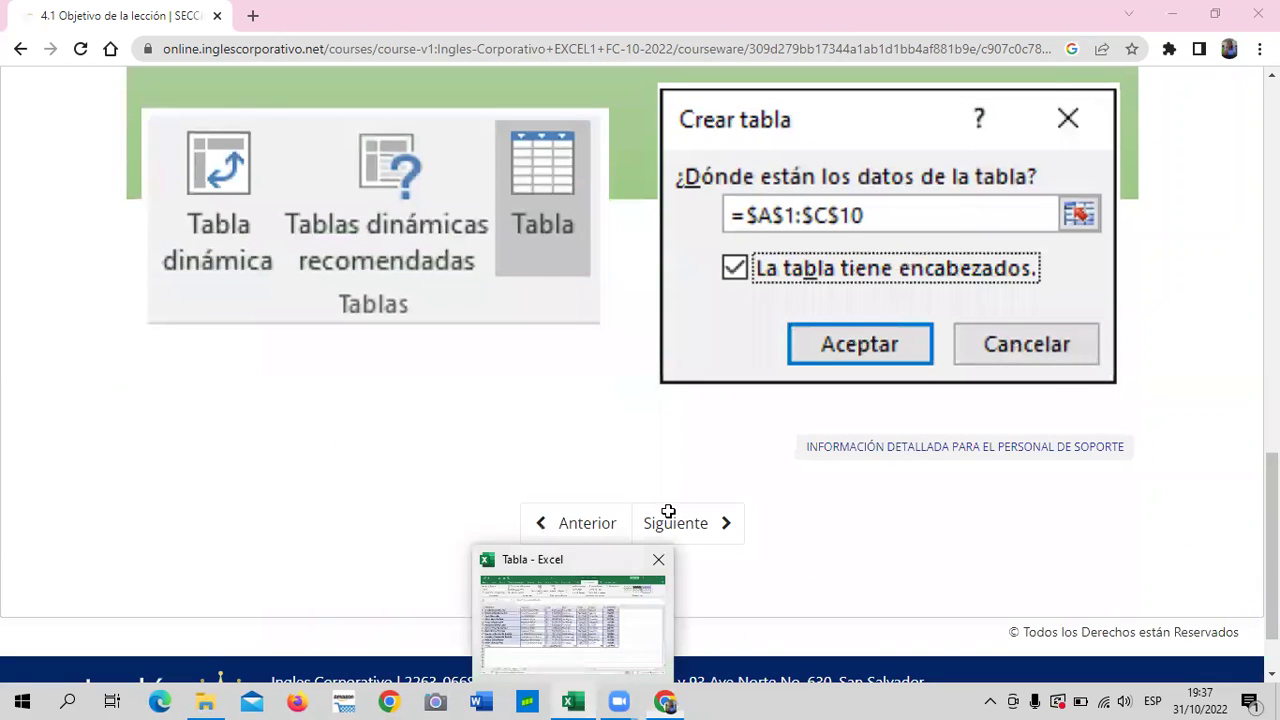
{"action": "left_click", "coordinate": [631, 646]}
Step: Filter Producto to Hush Puppies B900 only, leaving 4 of 32 rows with Pago total $257,513.00
{"action": "scroll", "coordinate": [469, 364], "scroll_direction": "up", "scroll_amount": 4}
{"action": "scroll", "coordinate": [503, 373], "scroll_direction": "up", "scroll_amount": 2}
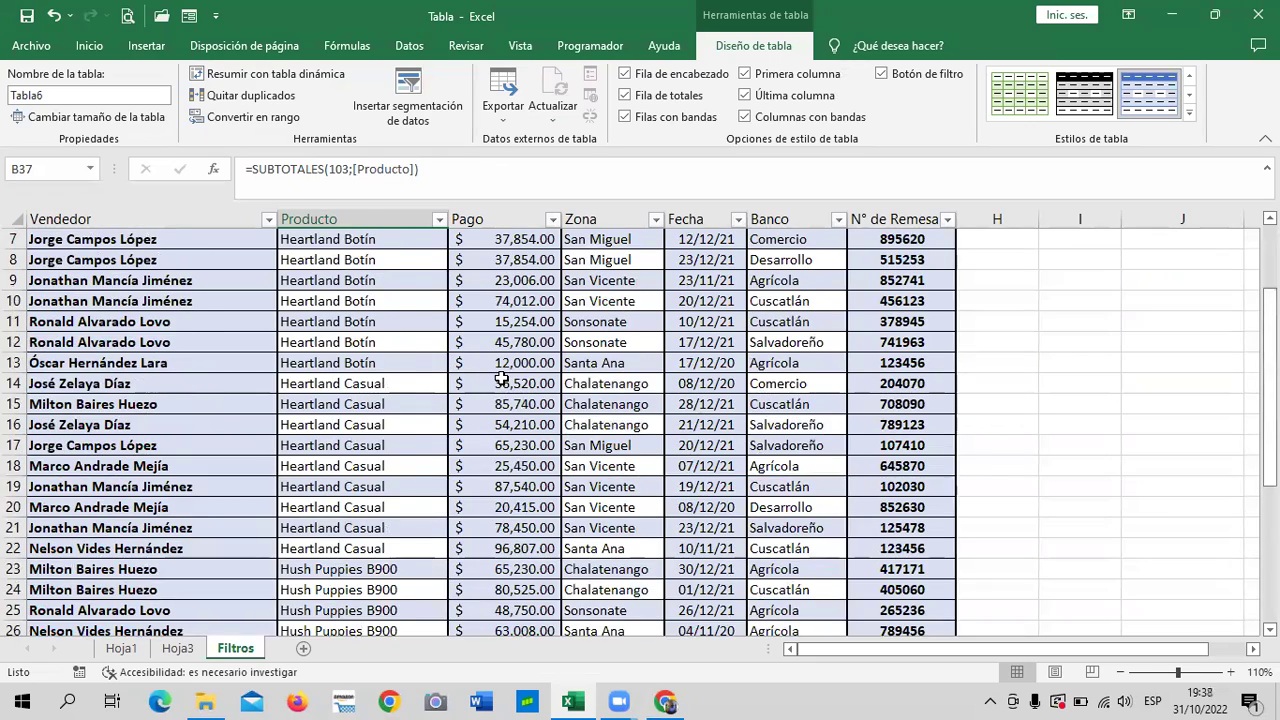
{"action": "scroll", "coordinate": [503, 373], "scroll_direction": "up", "scroll_amount": 2}
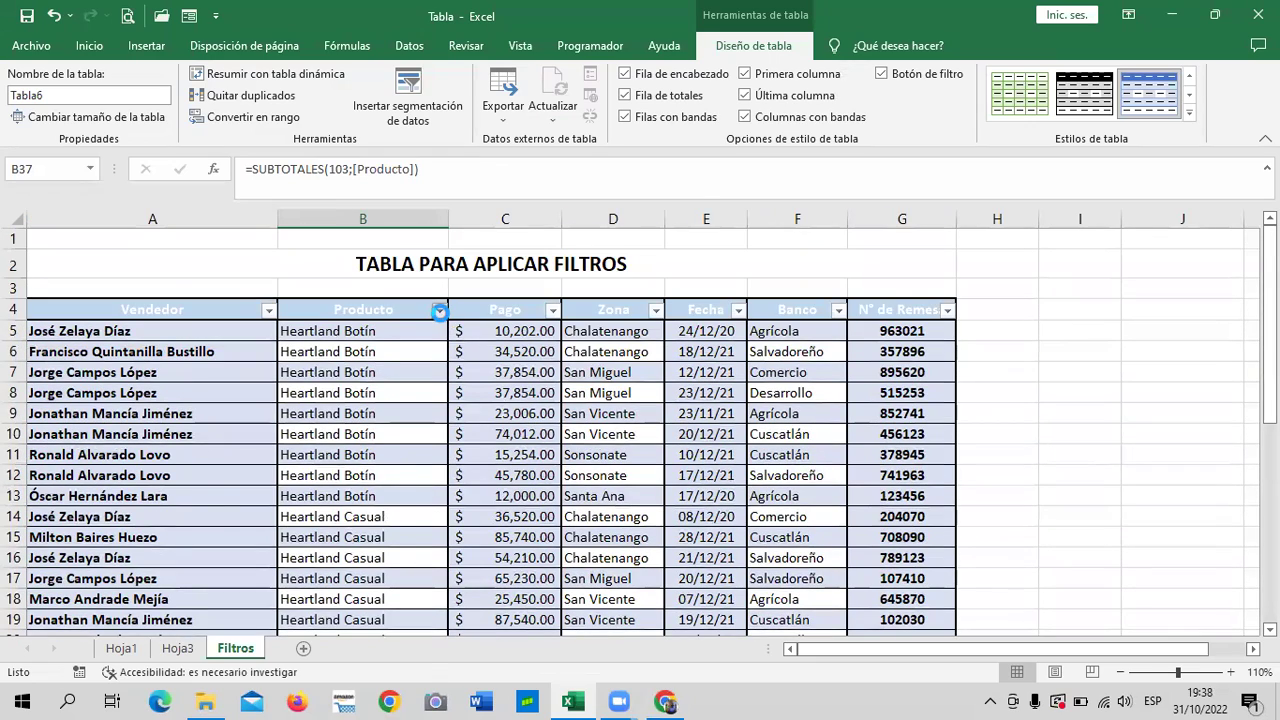
{"action": "left_click", "coordinate": [439, 310]}
{"action": "left_click", "coordinate": [313, 480]}
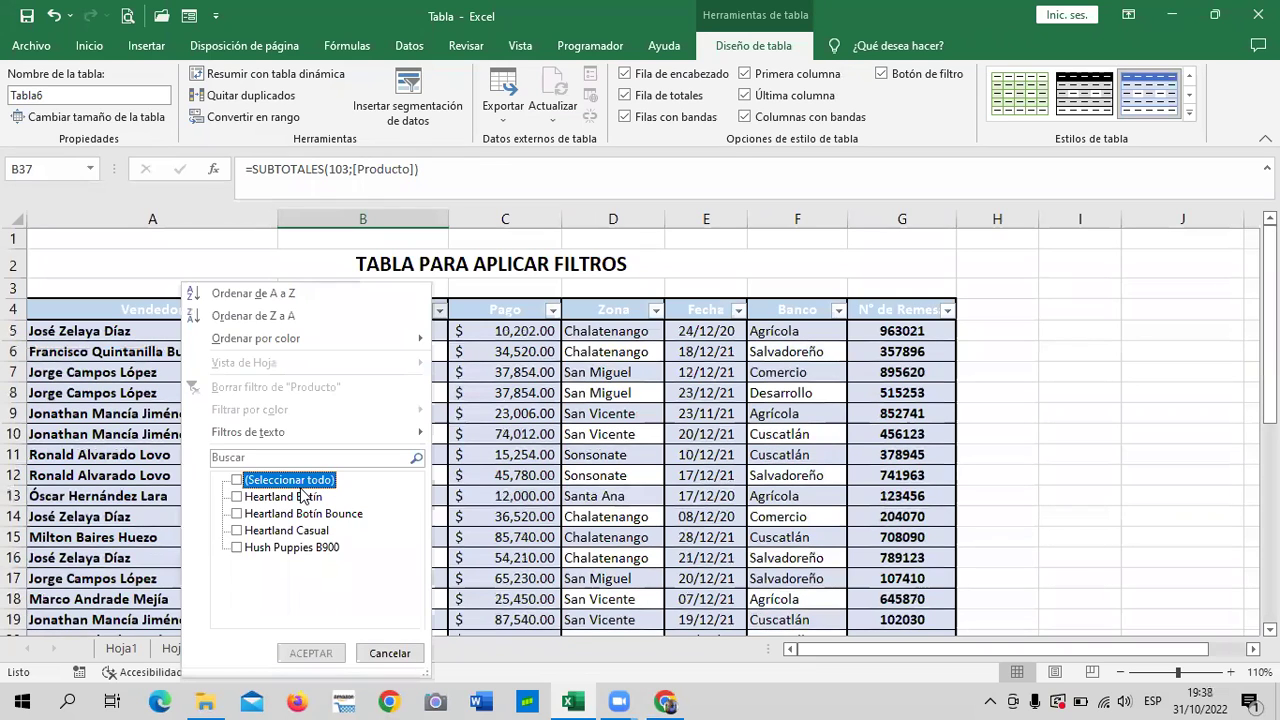
{"action": "left_click", "coordinate": [240, 547]}
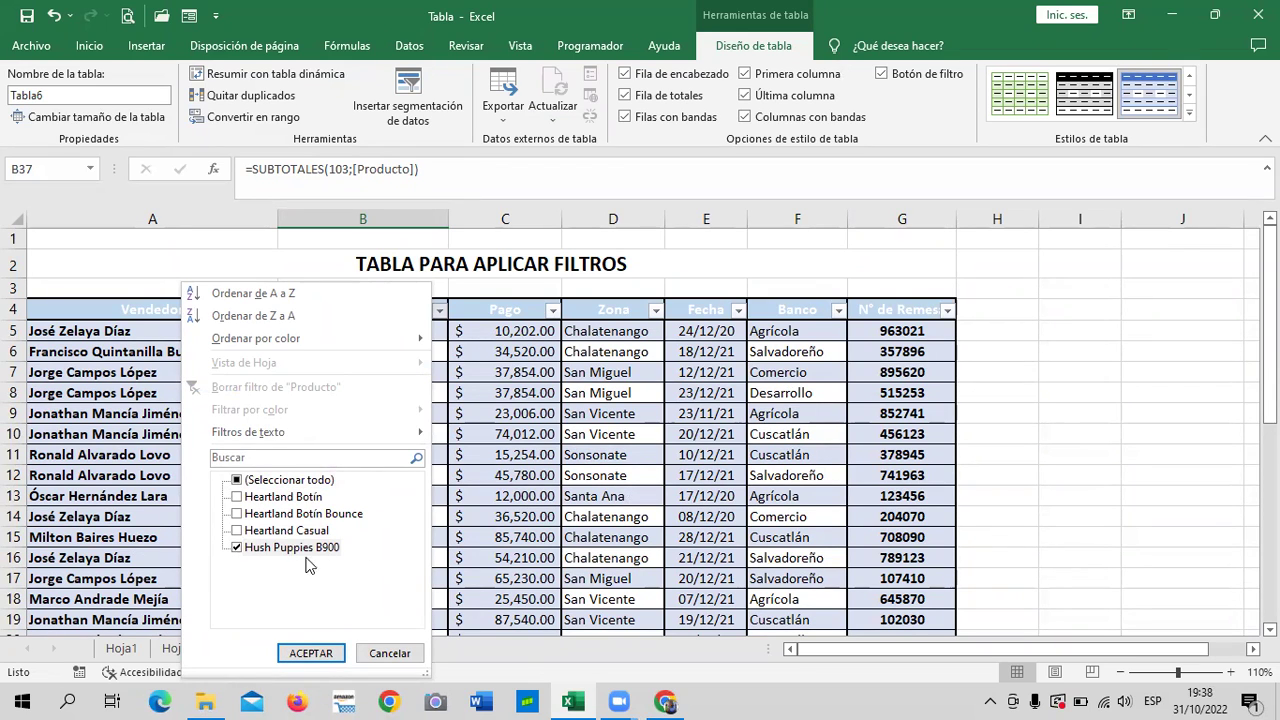
{"action": "left_click", "coordinate": [318, 653]}
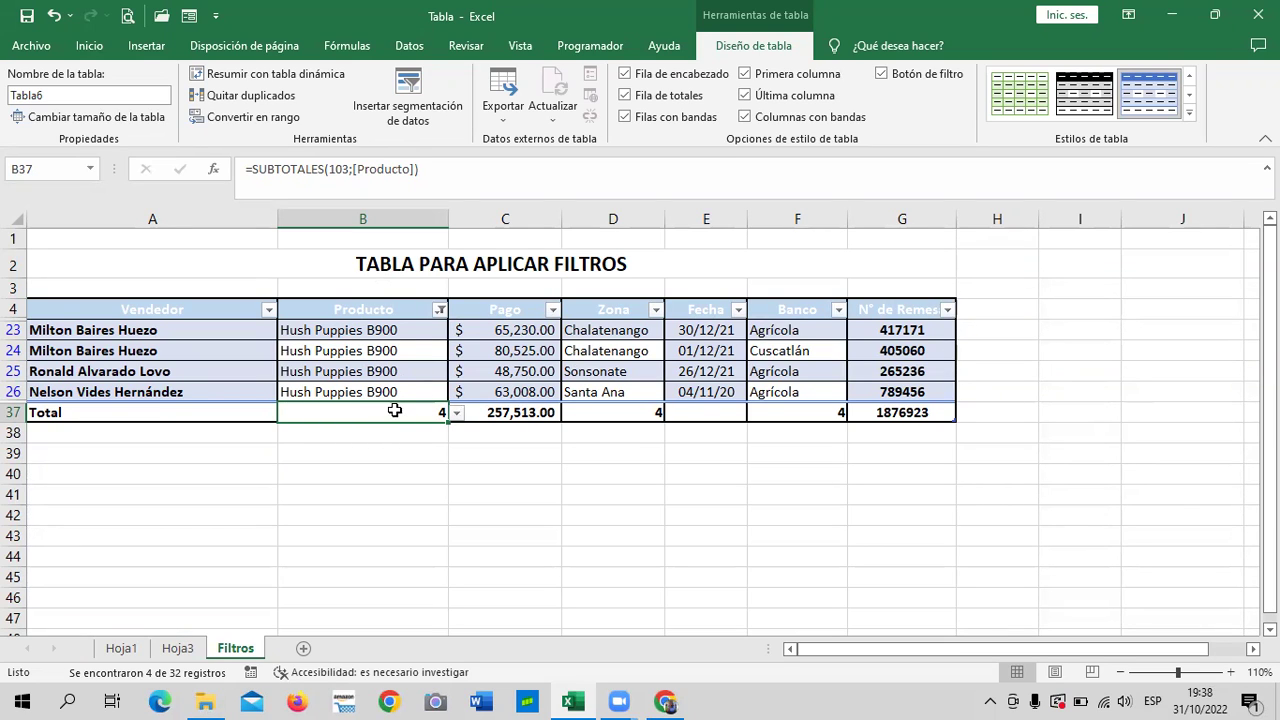
{"action": "left_click", "coordinate": [640, 412]}
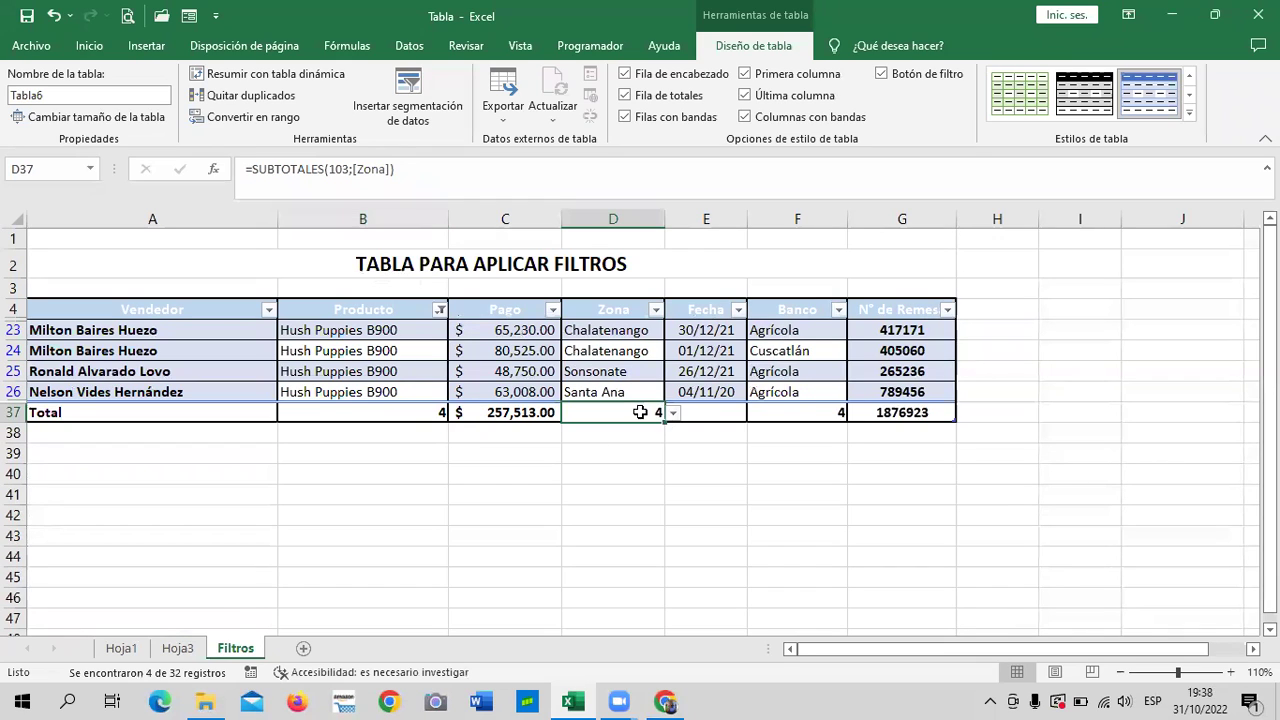
Step: Change the Pago total in C37 to Promedio, averaging the filtered payments to $64,378.25
{"action": "left_click", "coordinate": [806, 411]}
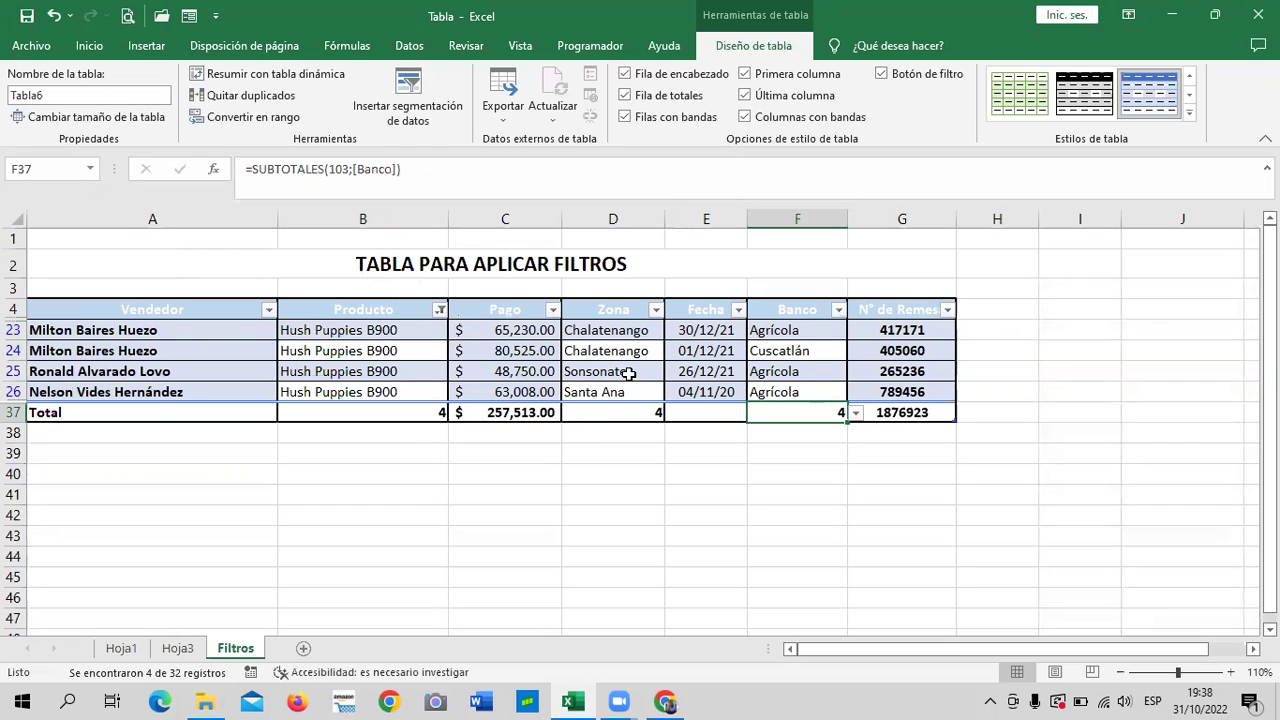
{"action": "left_click", "coordinate": [521, 413]}
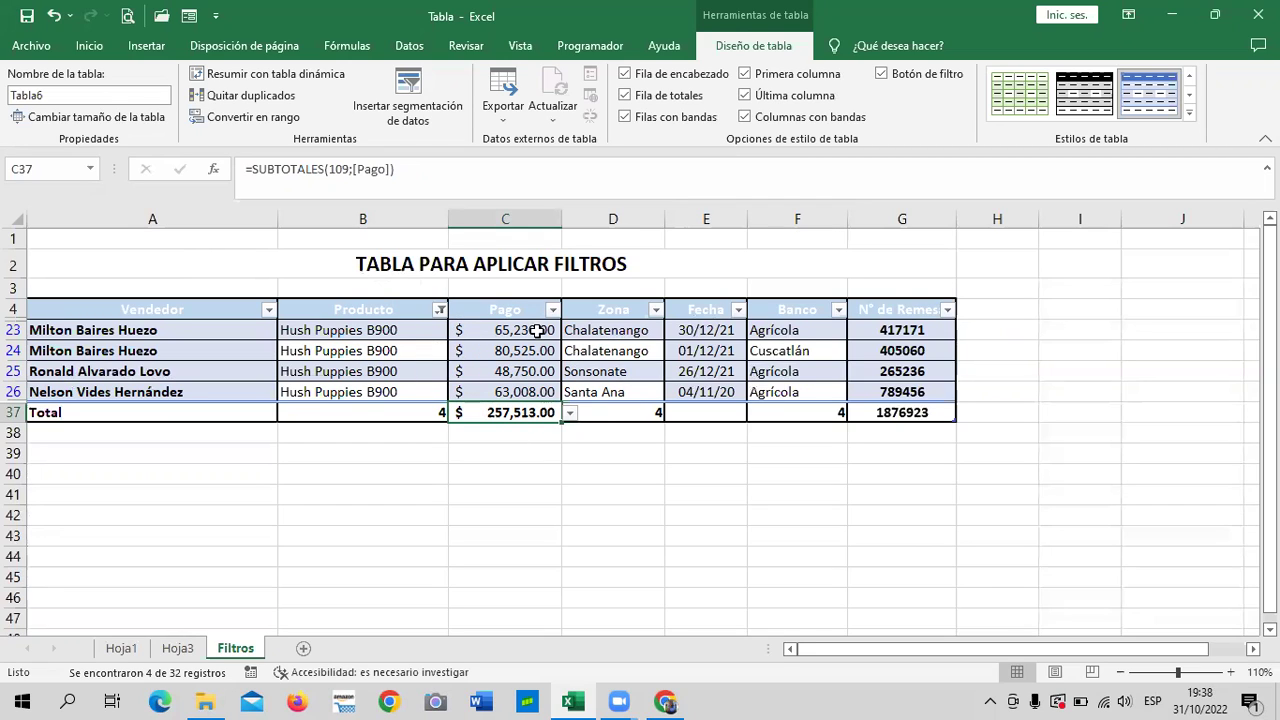
{"action": "left_click", "coordinate": [567, 414]}
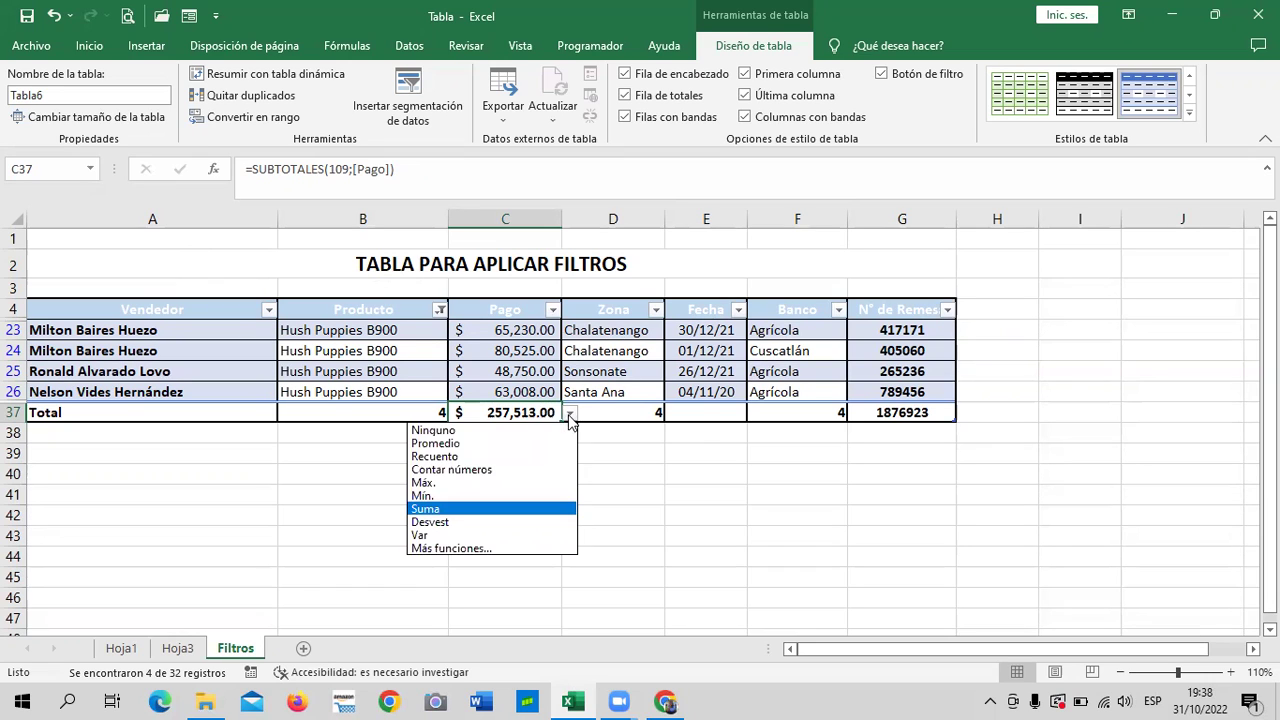
{"action": "left_click", "coordinate": [508, 443]}
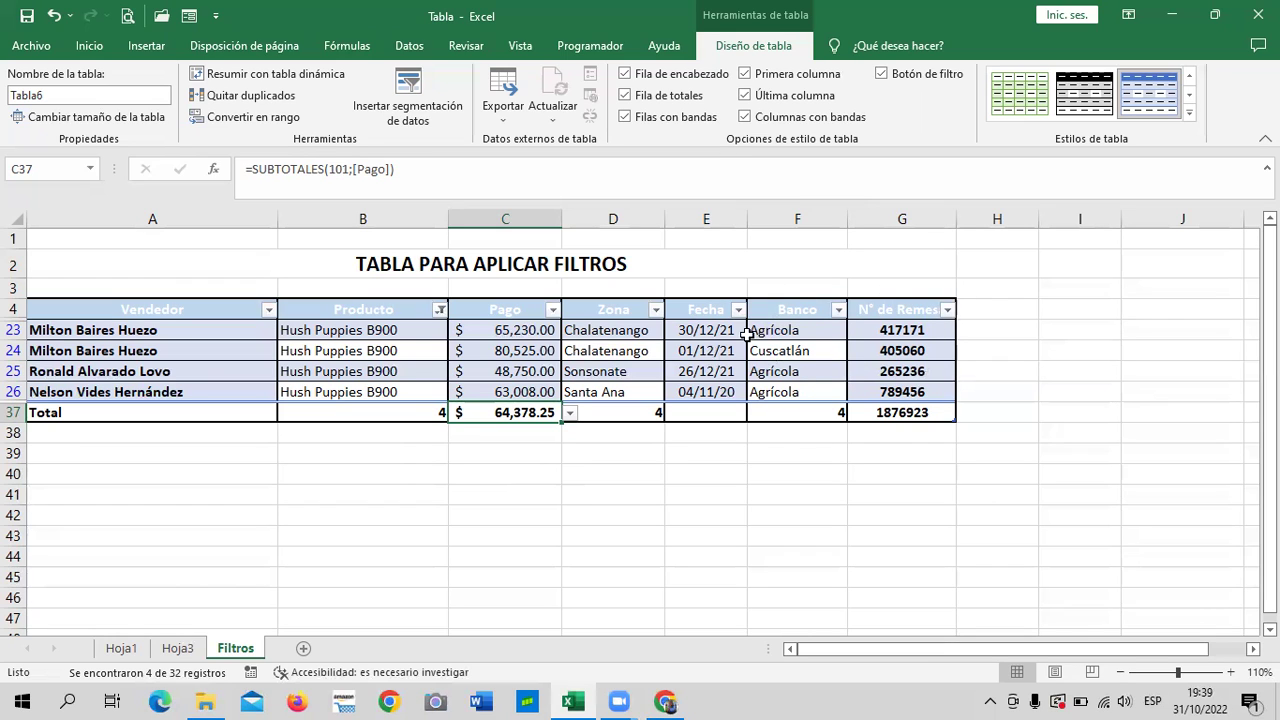
Step: Select all products in the Producto filter so all 32 rows reappear
{"action": "left_click", "coordinate": [439, 309]}
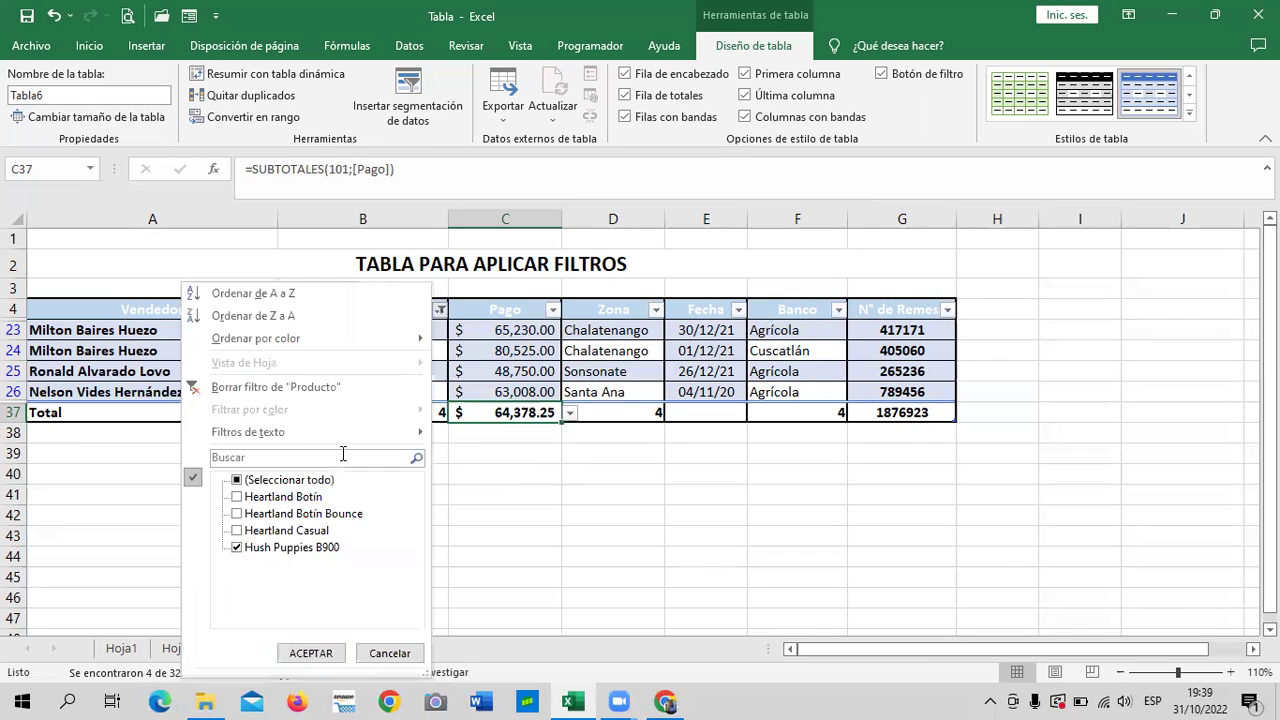
{"action": "left_click", "coordinate": [321, 482]}
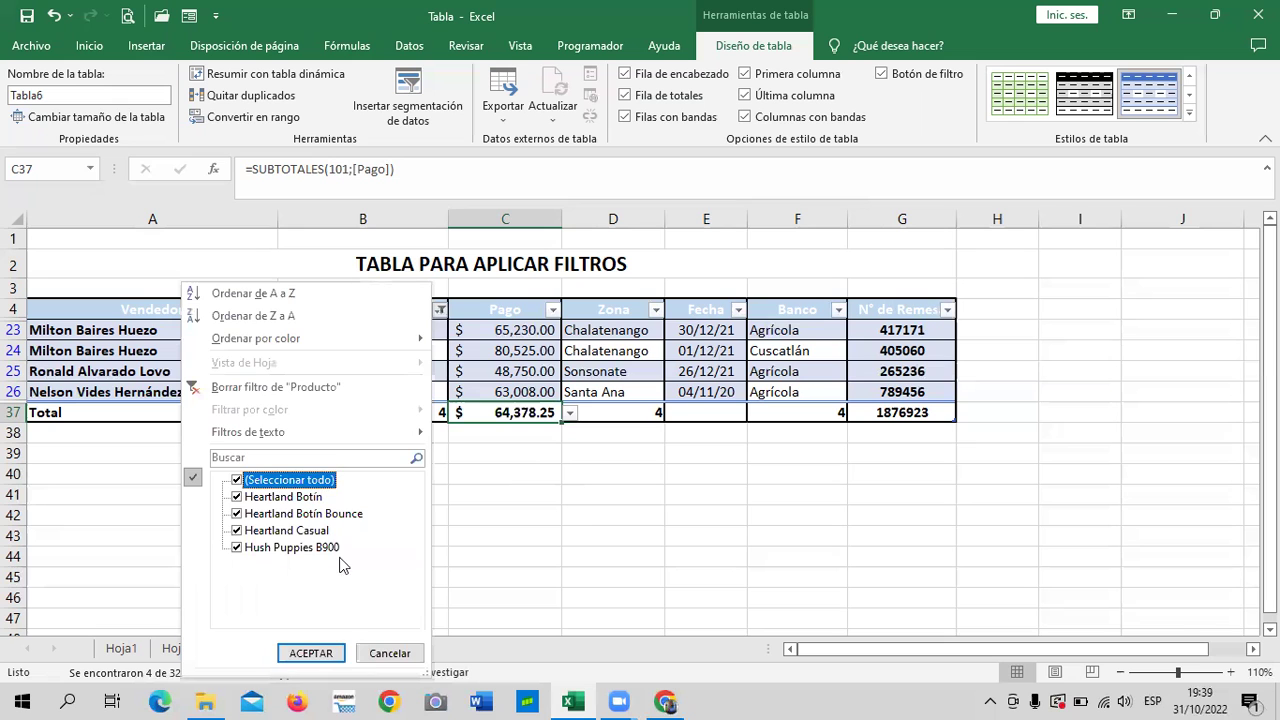
{"action": "left_click", "coordinate": [311, 653]}
Step: Scroll through the table to review the total row's Pago average of $51,680.03
{"action": "scroll", "coordinate": [434, 420], "scroll_direction": "down", "scroll_amount": 3}
{"action": "scroll", "coordinate": [434, 427], "scroll_direction": "down", "scroll_amount": 5}
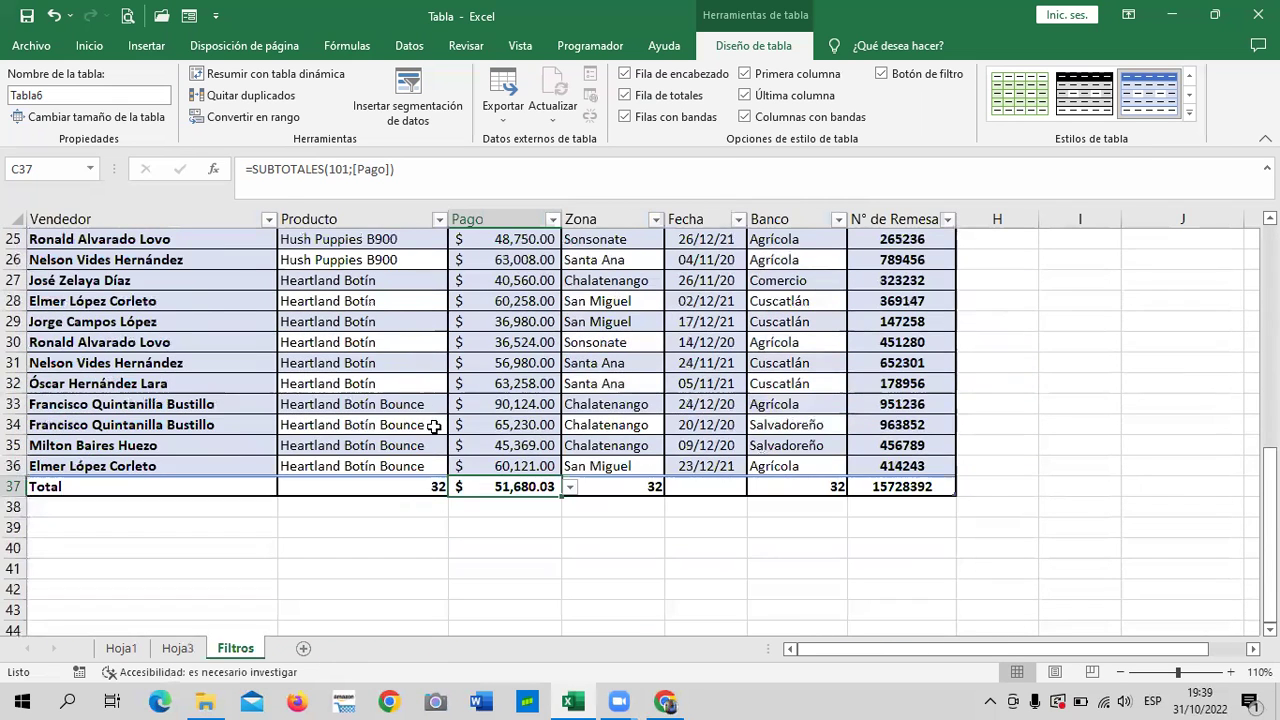
{"action": "scroll", "coordinate": [434, 427], "scroll_direction": "down", "scroll_amount": 2}
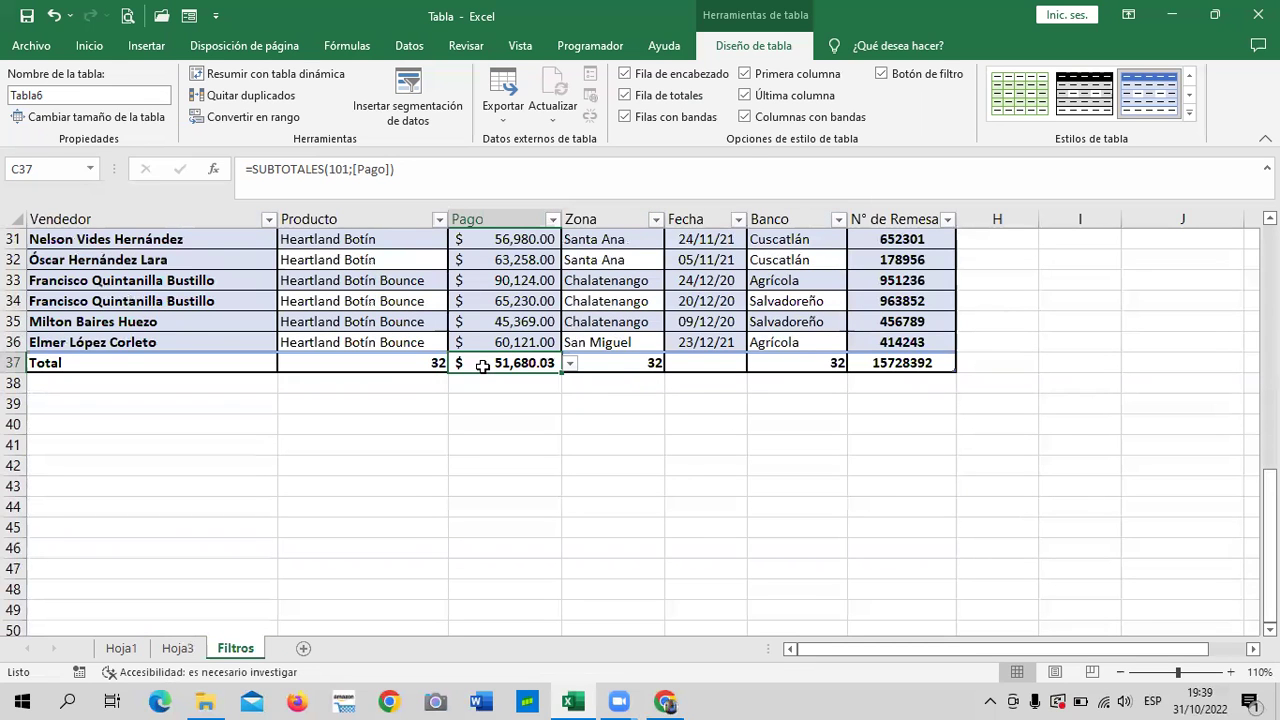
{"action": "scroll", "coordinate": [495, 368], "scroll_direction": "up", "scroll_amount": 4}
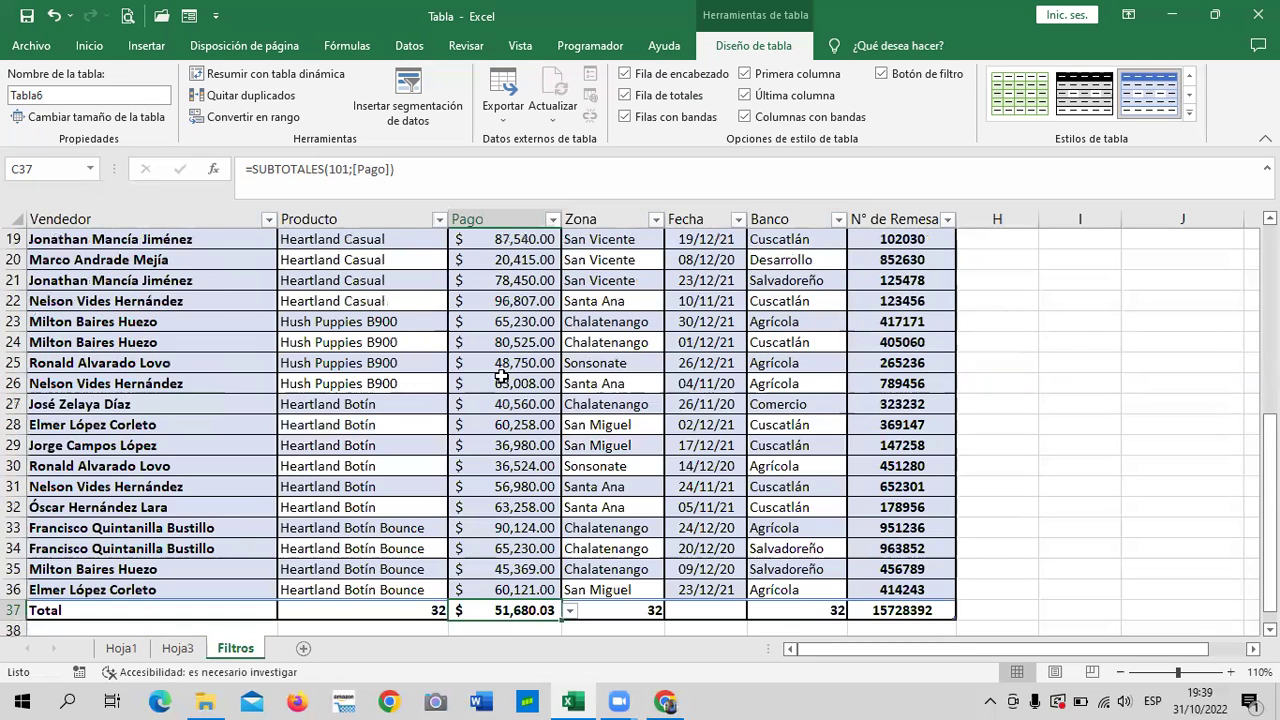
{"action": "scroll", "coordinate": [497, 372], "scroll_direction": "up", "scroll_amount": 3}
{"action": "scroll", "coordinate": [499, 378], "scroll_direction": "up", "scroll_amount": 3}
{"action": "scroll", "coordinate": [501, 383], "scroll_direction": "down", "scroll_amount": 4}
{"action": "scroll", "coordinate": [501, 383], "scroll_direction": "down", "scroll_amount": 5}
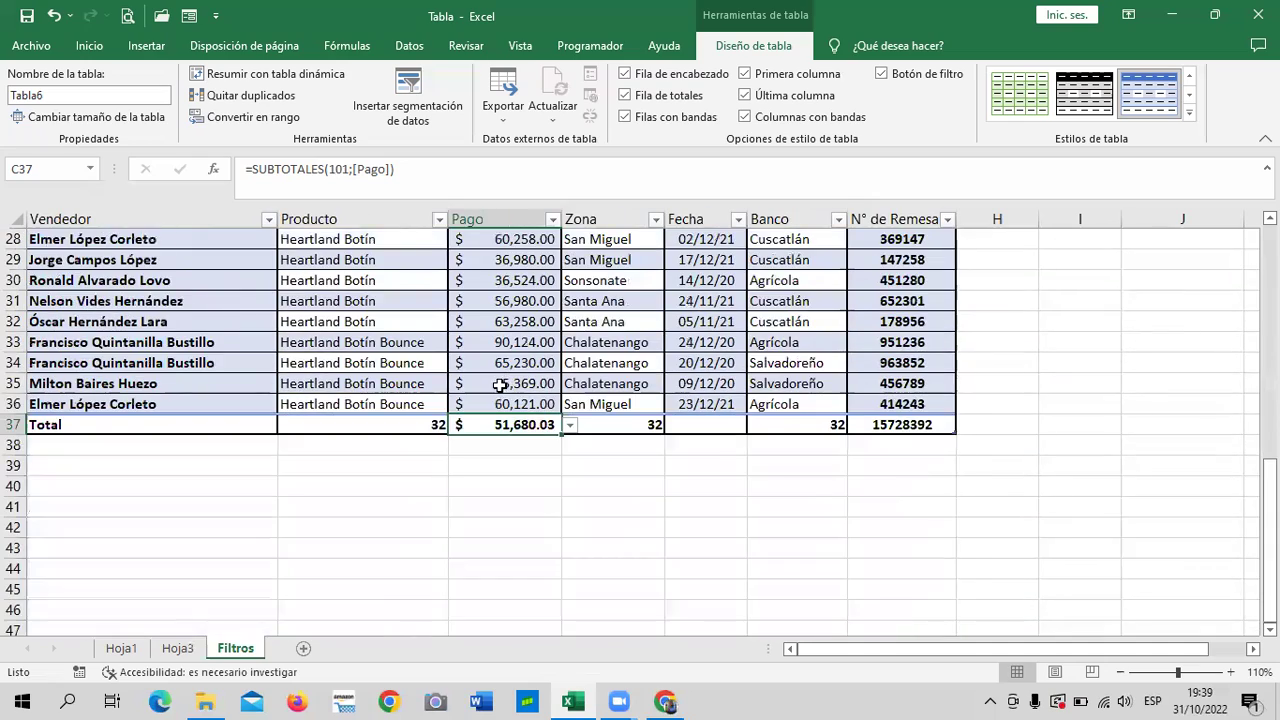
{"action": "scroll", "coordinate": [494, 386], "scroll_direction": "down", "scroll_amount": 1}
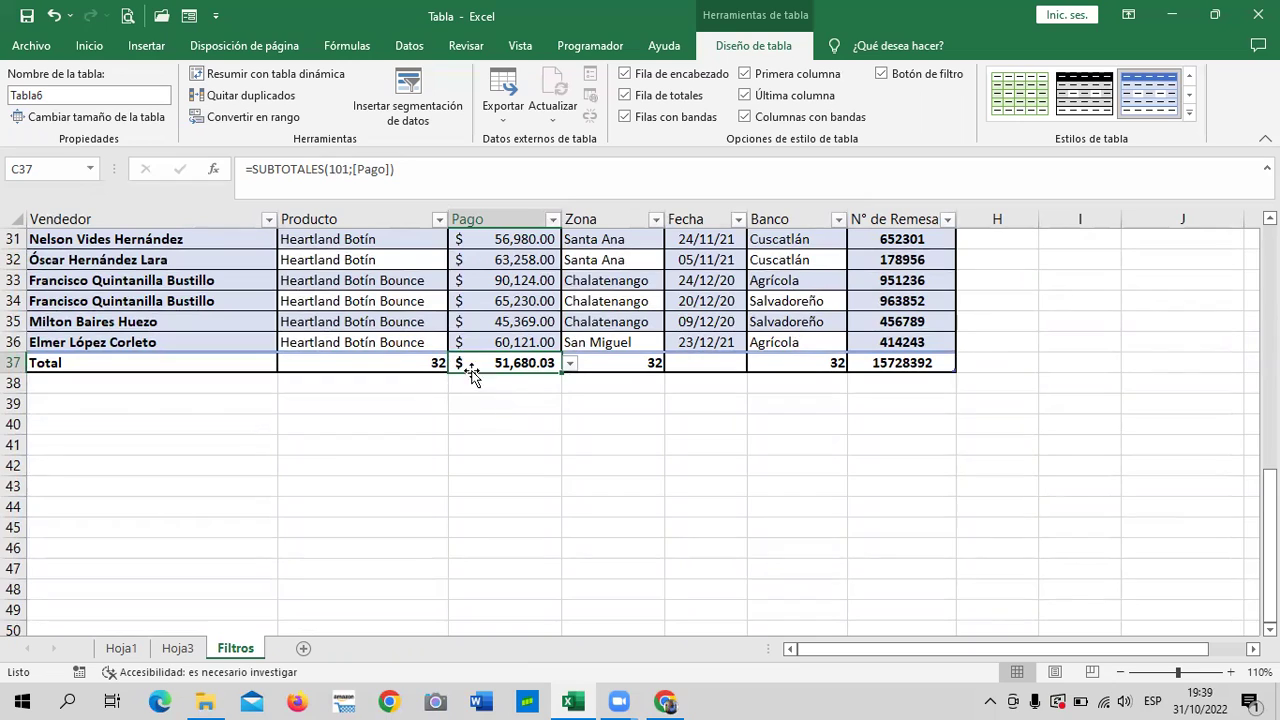
{"action": "scroll", "coordinate": [522, 365], "scroll_direction": "up", "scroll_amount": 3}
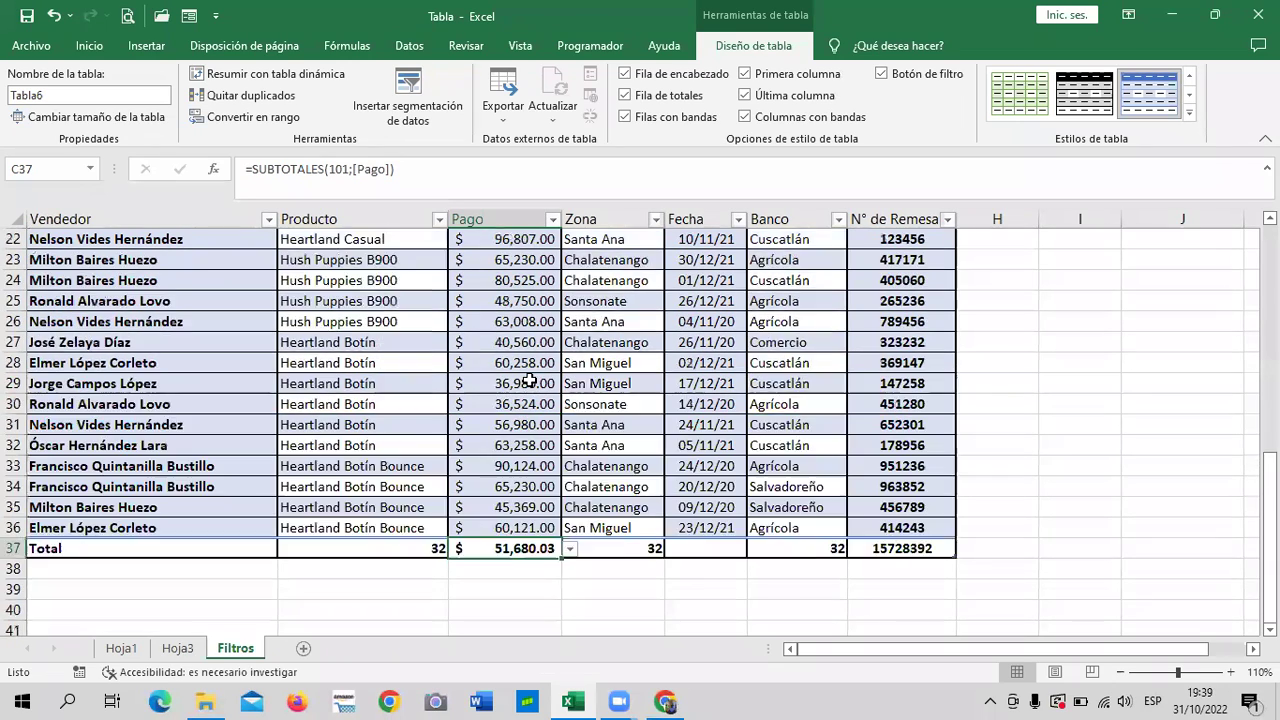
{"action": "scroll", "coordinate": [523, 372], "scroll_direction": "up", "scroll_amount": 2}
{"action": "scroll", "coordinate": [524, 381], "scroll_direction": "up", "scroll_amount": 3}
{"action": "scroll", "coordinate": [523, 381], "scroll_direction": "down", "scroll_amount": 4}
{"action": "scroll", "coordinate": [521, 383], "scroll_direction": "down", "scroll_amount": 3}
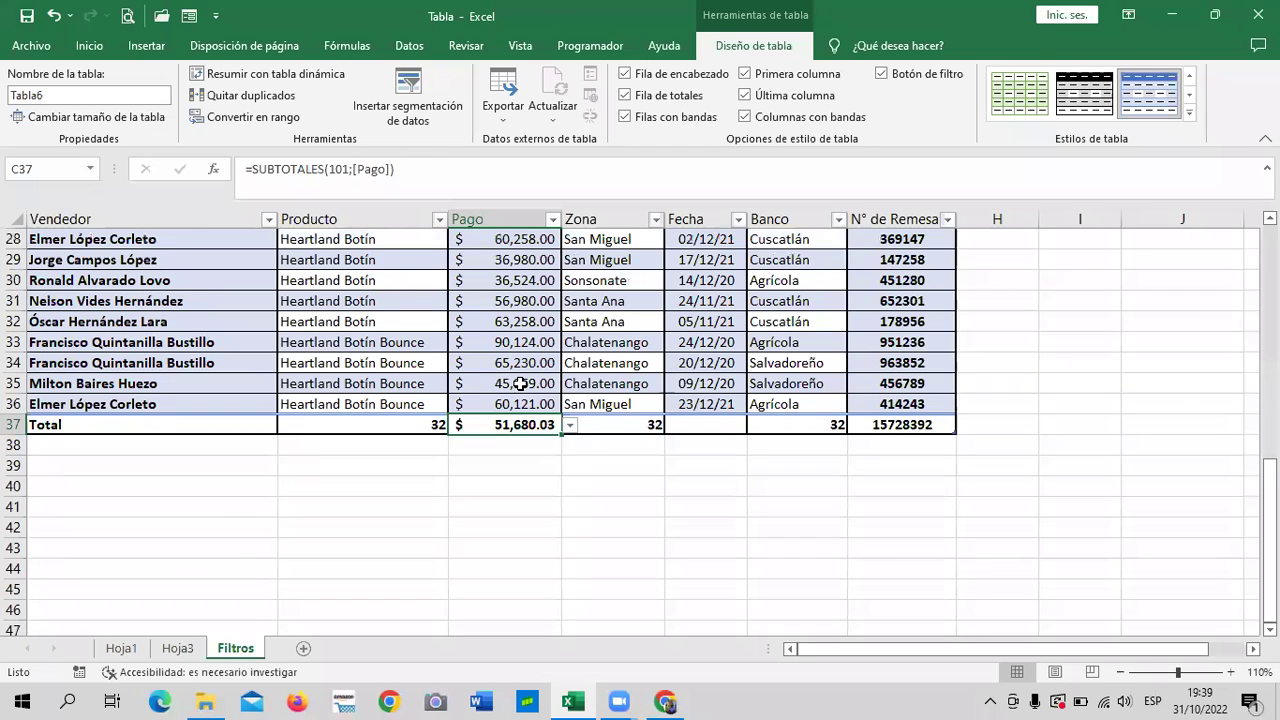
Step: Switch the Pago total to Máx. so it shows the maximum payment
{"action": "left_click", "coordinate": [570, 426]}
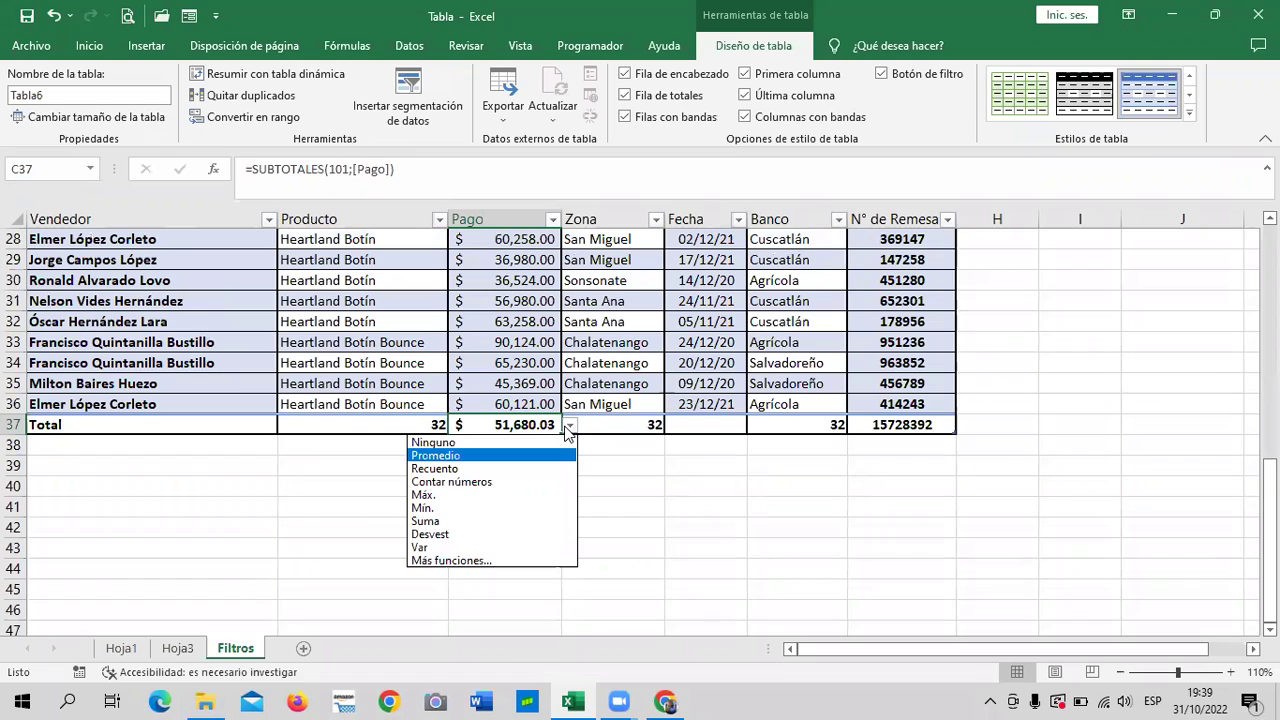
{"action": "left_click", "coordinate": [452, 495]}
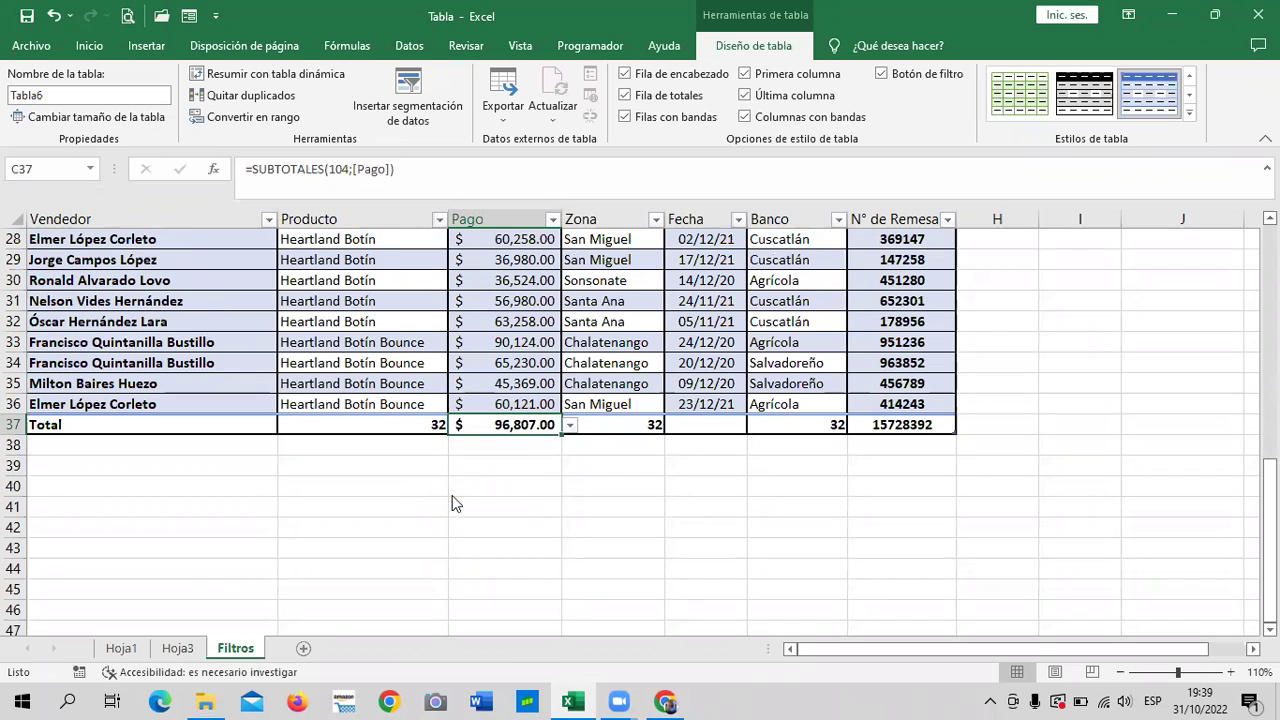
{"action": "scroll", "coordinate": [510, 507], "scroll_direction": "up", "scroll_amount": 1}
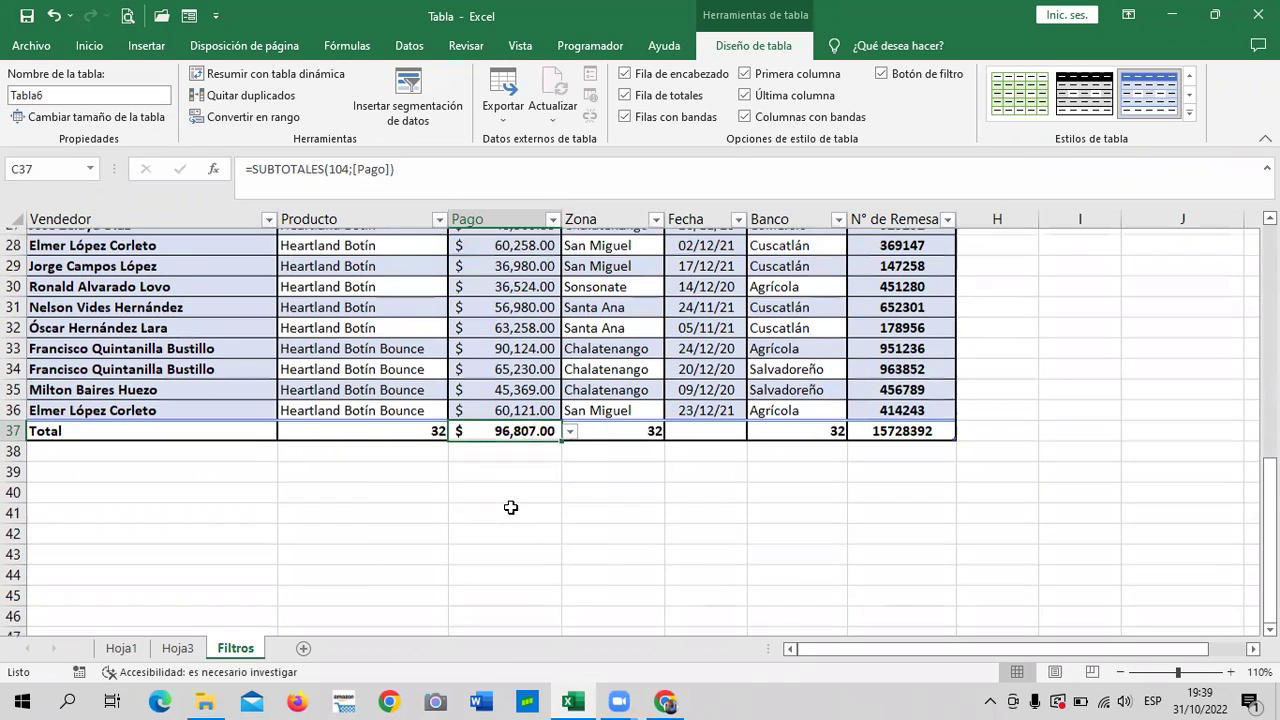
{"action": "scroll", "coordinate": [510, 507], "scroll_direction": "up", "scroll_amount": 8}
{"action": "scroll", "coordinate": [510, 507], "scroll_direction": "down", "scroll_amount": 3}
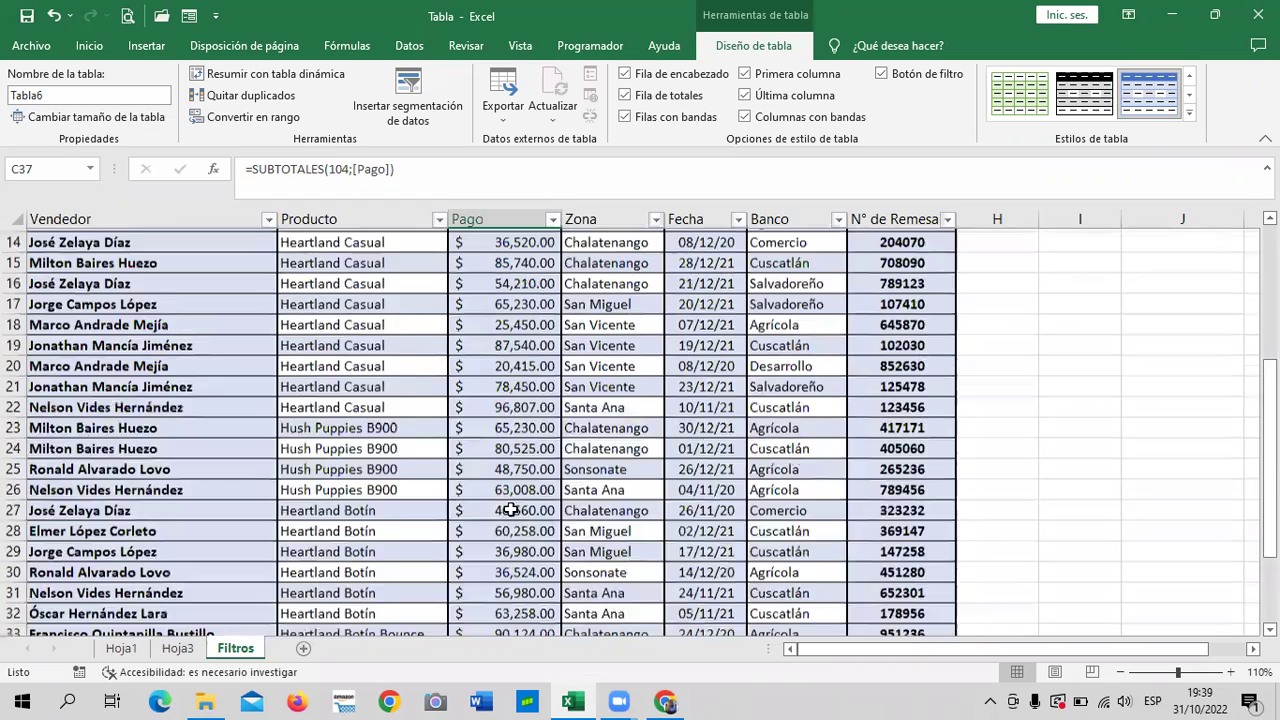
{"action": "scroll", "coordinate": [510, 510], "scroll_direction": "down", "scroll_amount": 7}
{"action": "scroll", "coordinate": [510, 510], "scroll_direction": "up", "scroll_amount": 3}
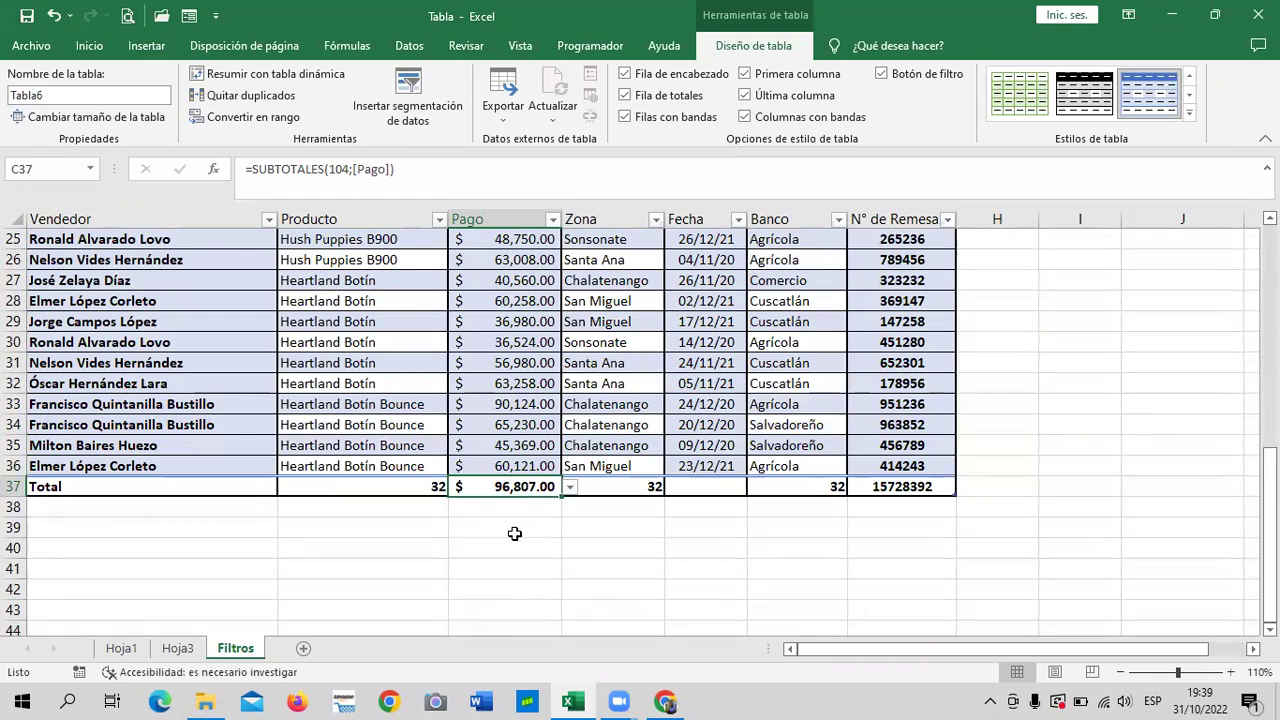
{"action": "scroll", "coordinate": [512, 532], "scroll_direction": "up", "scroll_amount": 1}
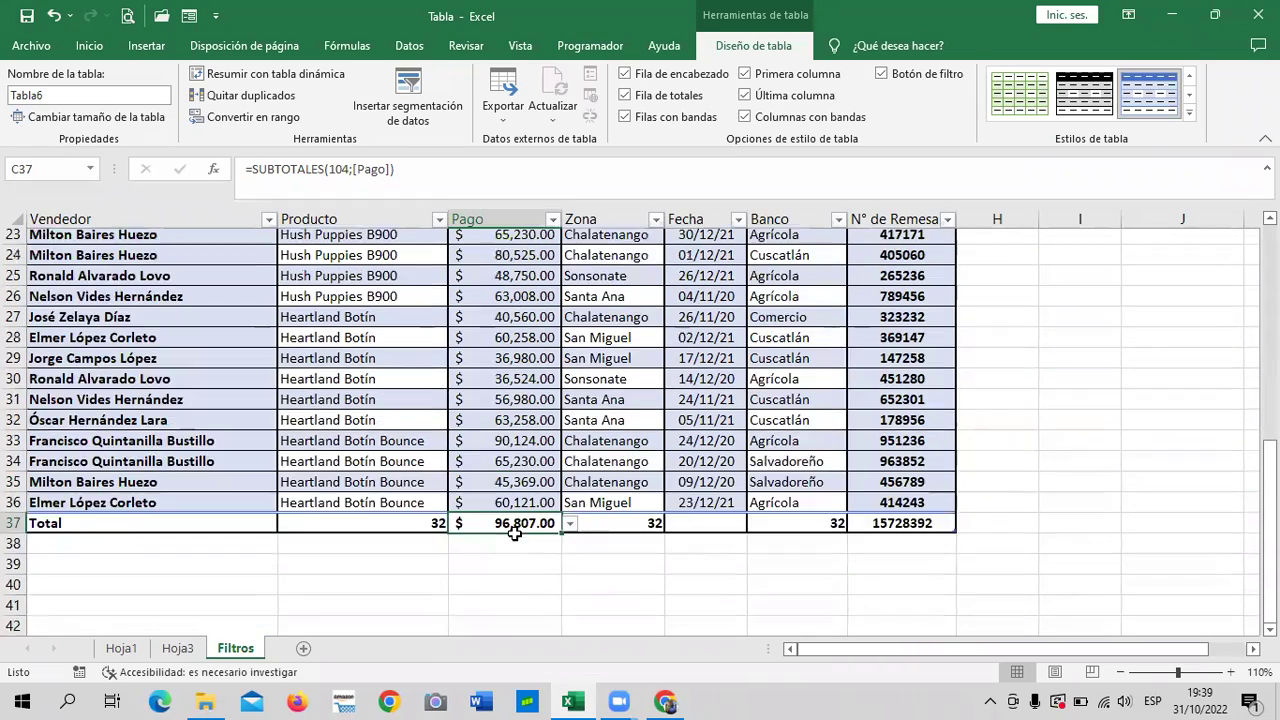
{"action": "scroll", "coordinate": [512, 532], "scroll_direction": "up", "scroll_amount": 3}
{"action": "scroll", "coordinate": [510, 531], "scroll_direction": "down", "scroll_amount": 3}
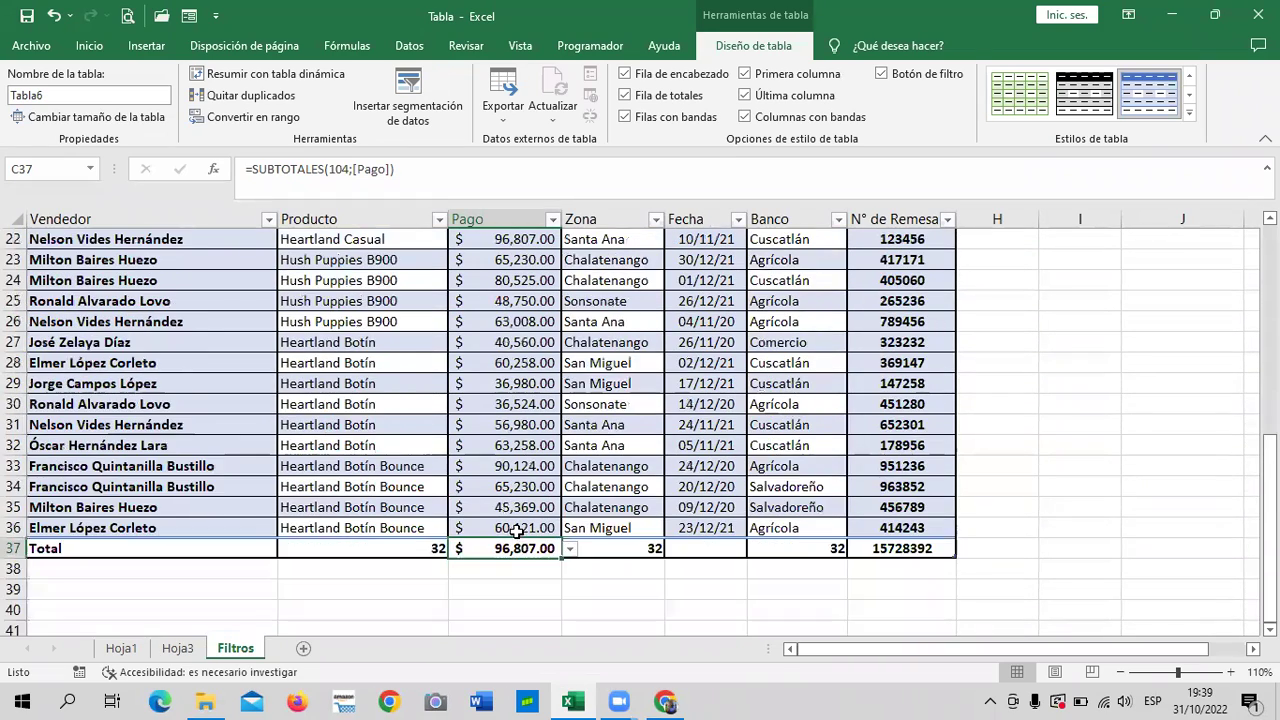
Step: Change the Pago total to Mín., showing $10,202.00, and reopen the function list
{"action": "left_click", "coordinate": [570, 551]}
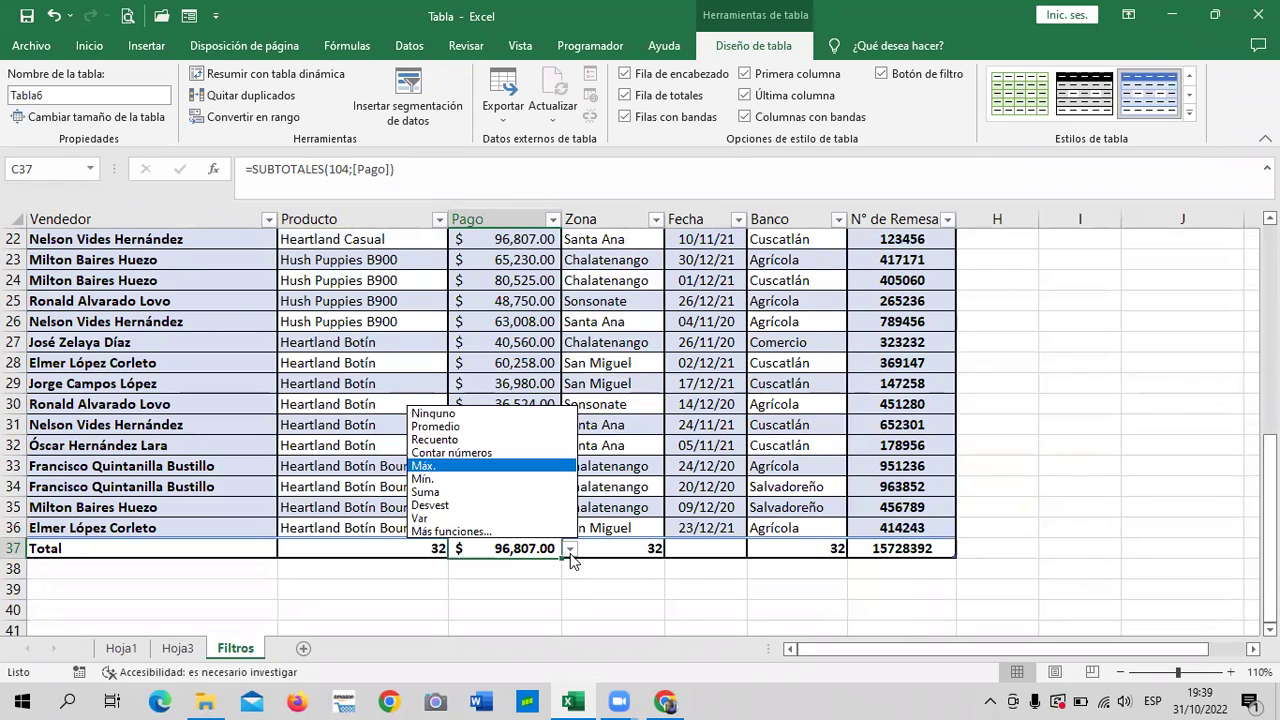
{"action": "left_click", "coordinate": [428, 479]}
{"action": "scroll", "coordinate": [616, 592], "scroll_direction": "down", "scroll_amount": 1}
{"action": "scroll", "coordinate": [616, 592], "scroll_direction": "down", "scroll_amount": 1}
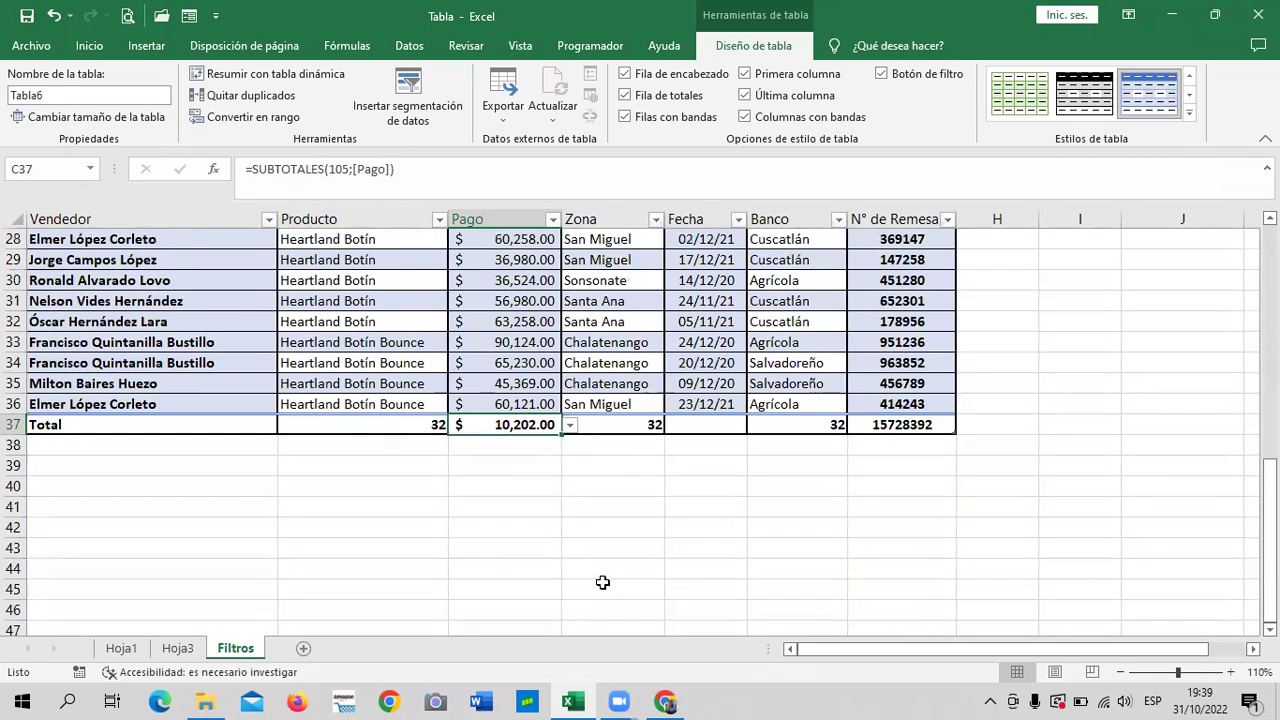
{"action": "left_click", "coordinate": [568, 427]}
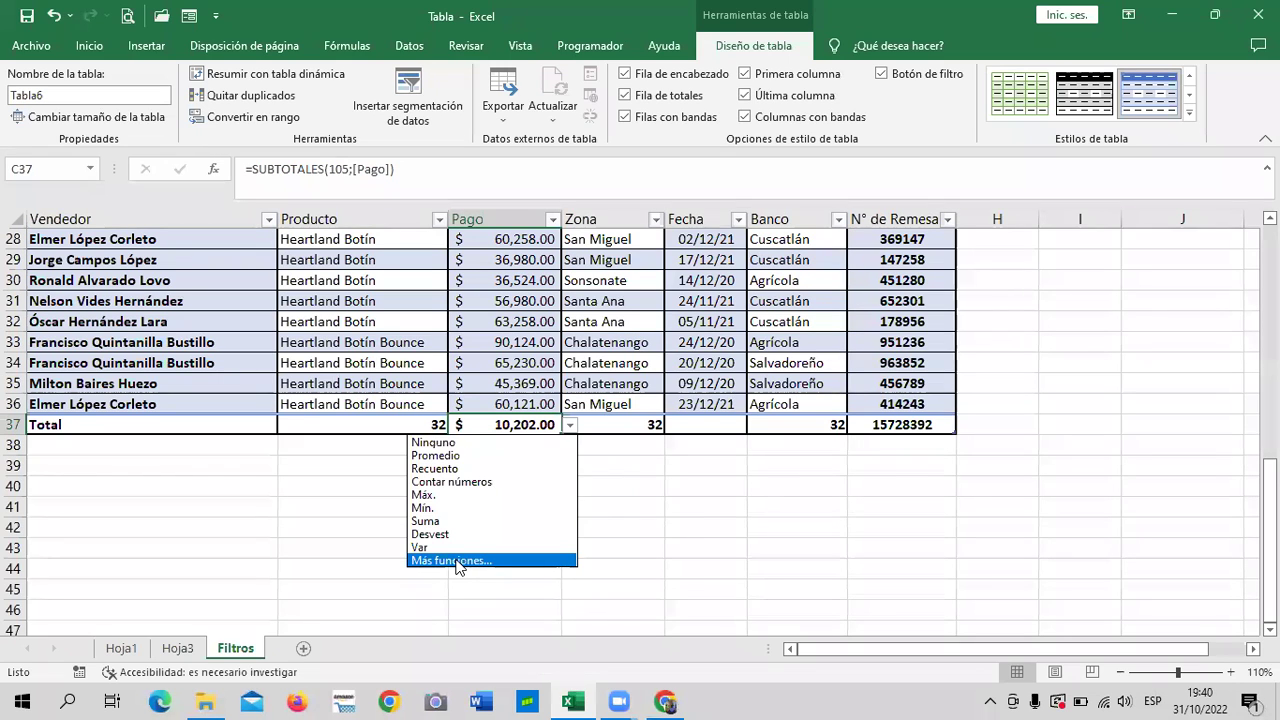
Step: Set the Pago total back to Suma, SUBTOTALES(109;[Pago]), showing $1,653,761.00
{"action": "left_click", "coordinate": [482, 516]}
{"action": "key", "text": "ctrl+z"}
{"action": "left_click", "coordinate": [591, 486]}
{"action": "key", "text": "ctrl+z"}
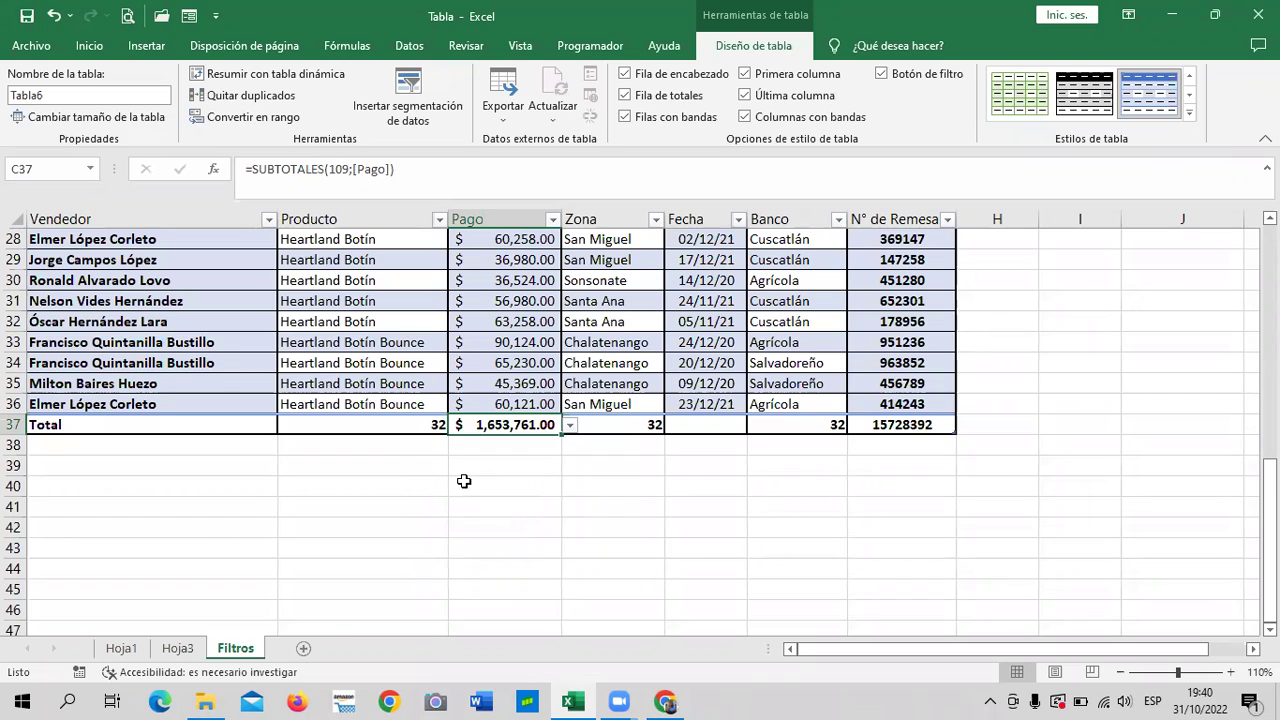
{"action": "scroll", "coordinate": [464, 481], "scroll_direction": "up", "scroll_amount": 2}
{"action": "scroll", "coordinate": [464, 481], "scroll_direction": "up", "scroll_amount": 3}
{"action": "scroll", "coordinate": [464, 481], "scroll_direction": "up", "scroll_amount": 4}
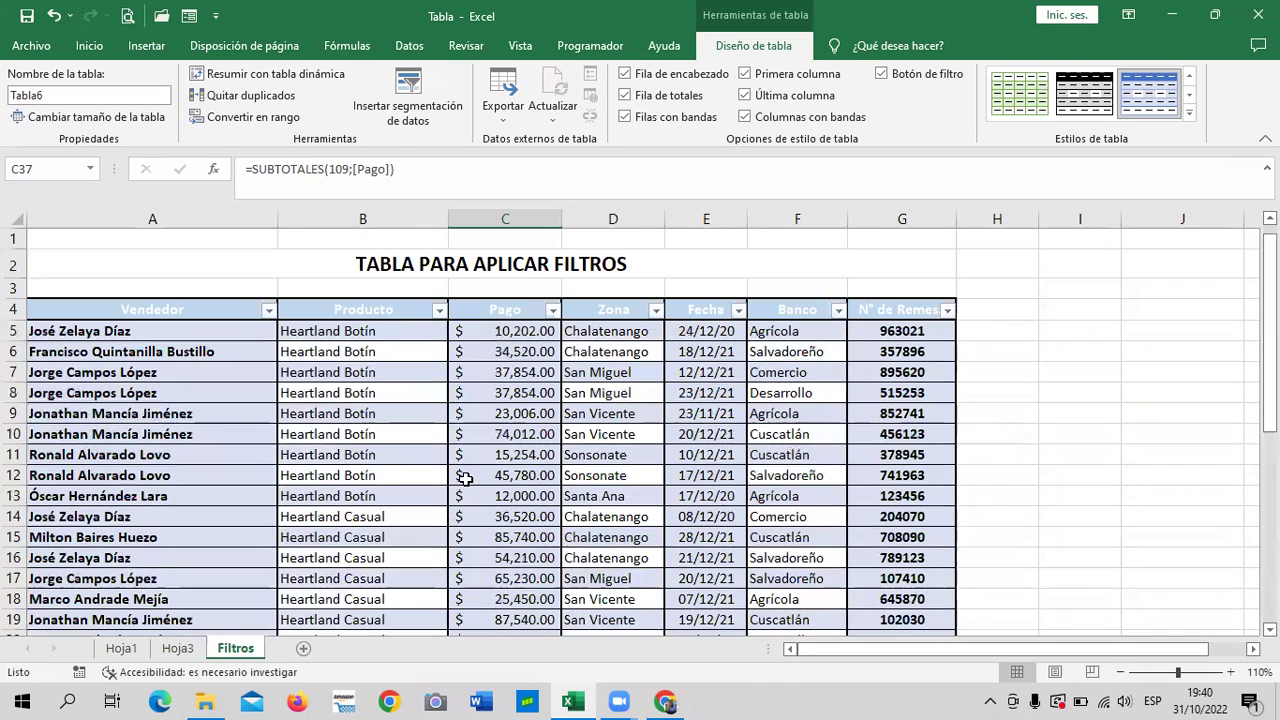
{"action": "left_click", "coordinate": [333, 440]}
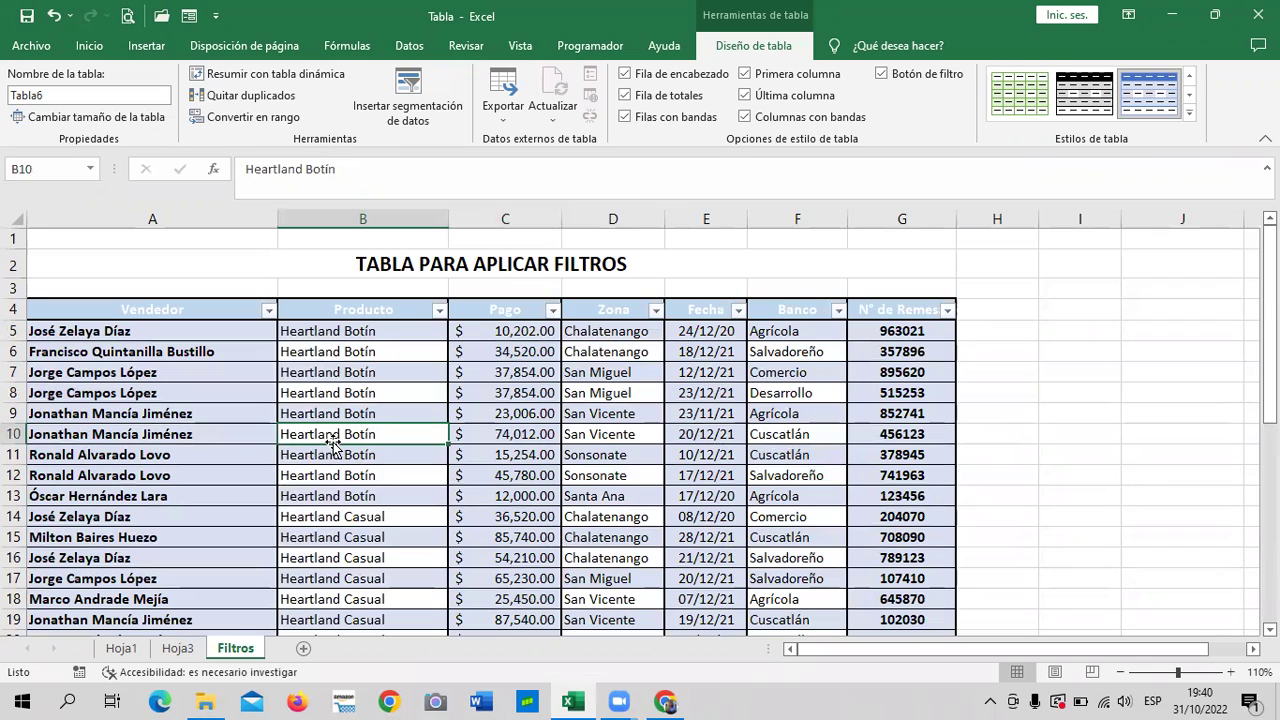
{"action": "left_click", "coordinate": [400, 690]}
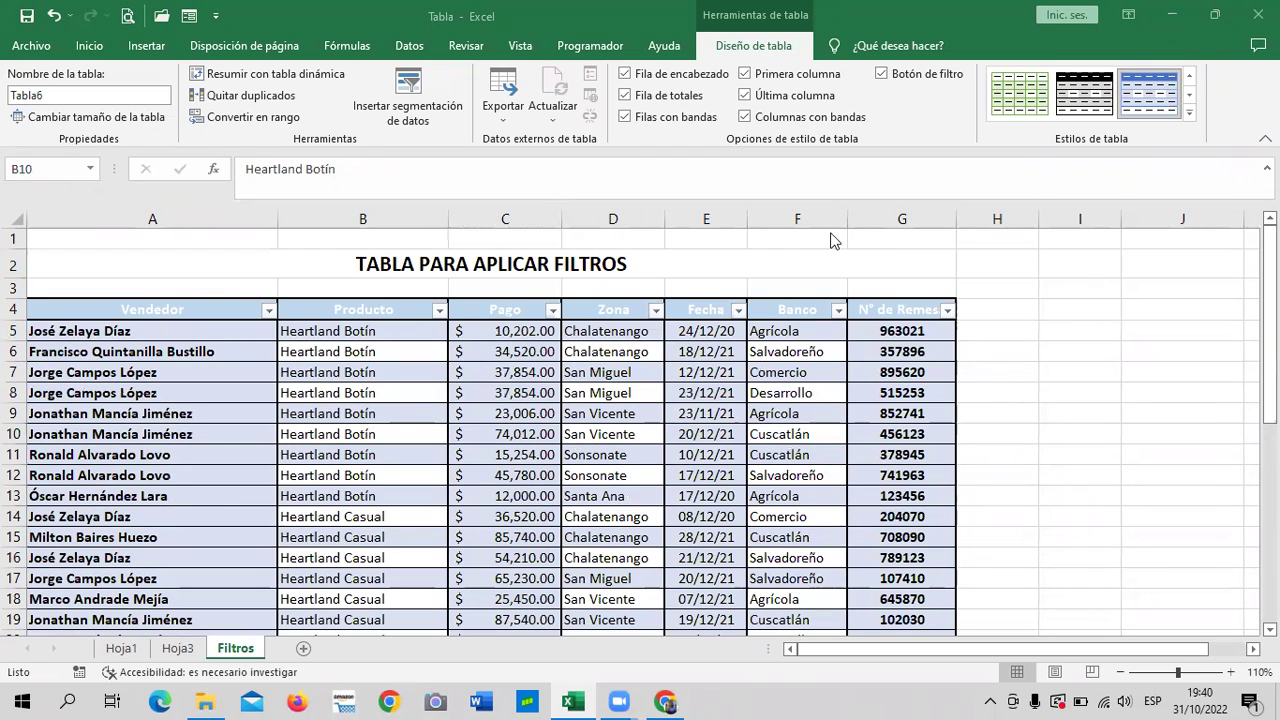
{"action": "left_click", "coordinate": [785, 374]}
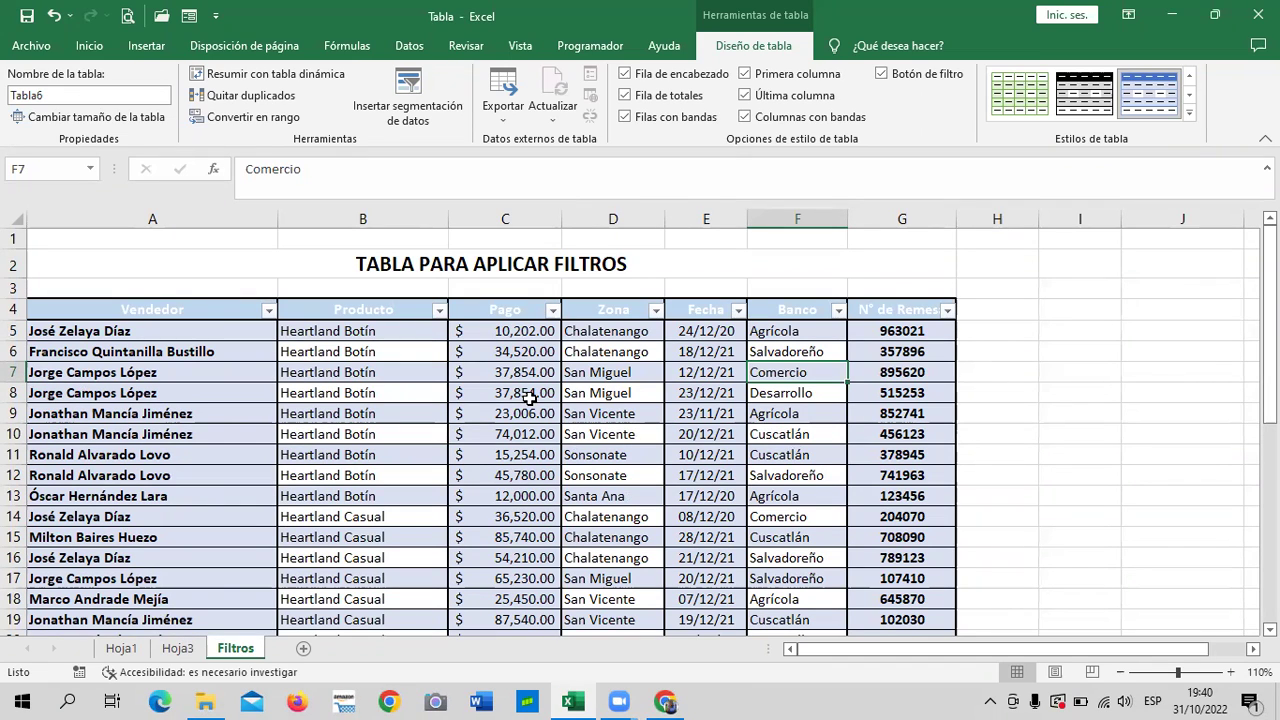
{"action": "scroll", "coordinate": [610, 350], "scroll_direction": "down", "scroll_amount": 1}
{"action": "scroll", "coordinate": [606, 345], "scroll_direction": "down", "scroll_amount": 3}
{"action": "scroll", "coordinate": [606, 340], "scroll_direction": "down", "scroll_amount": 3}
{"action": "scroll", "coordinate": [520, 345], "scroll_direction": "down", "scroll_amount": 2}
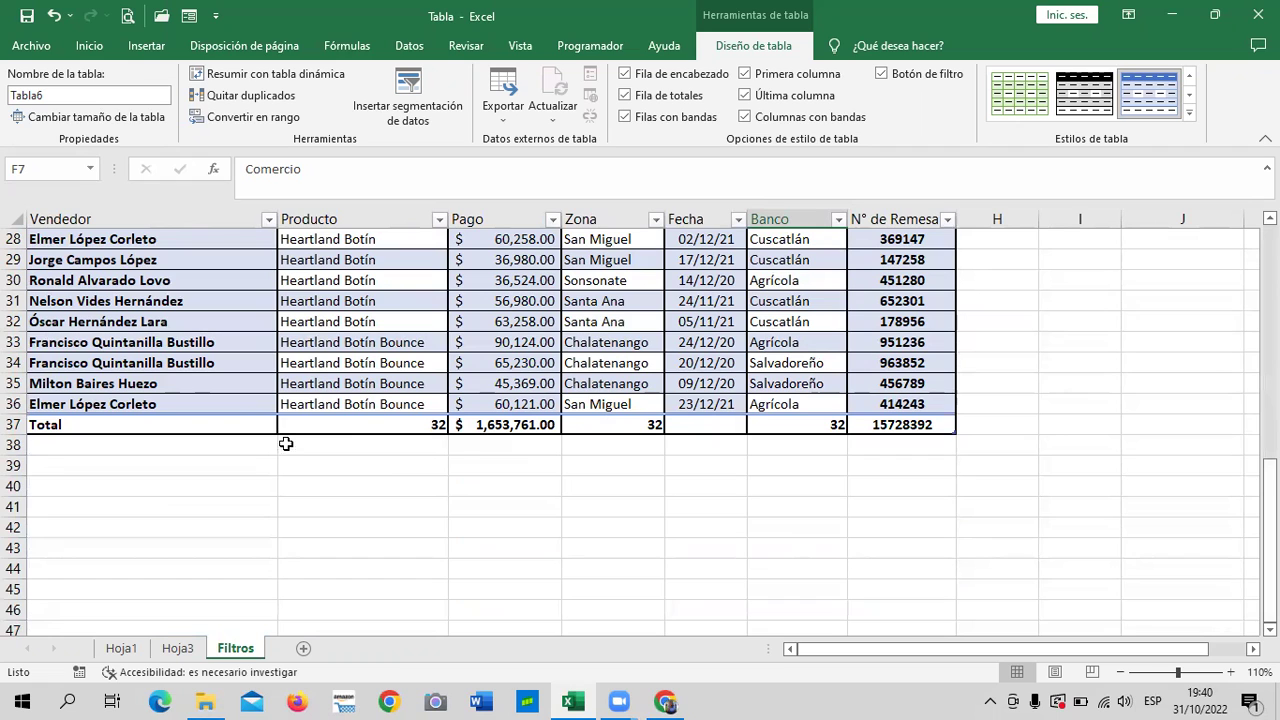
{"action": "left_click", "coordinate": [343, 426]}
{"action": "left_click", "coordinate": [530, 426]}
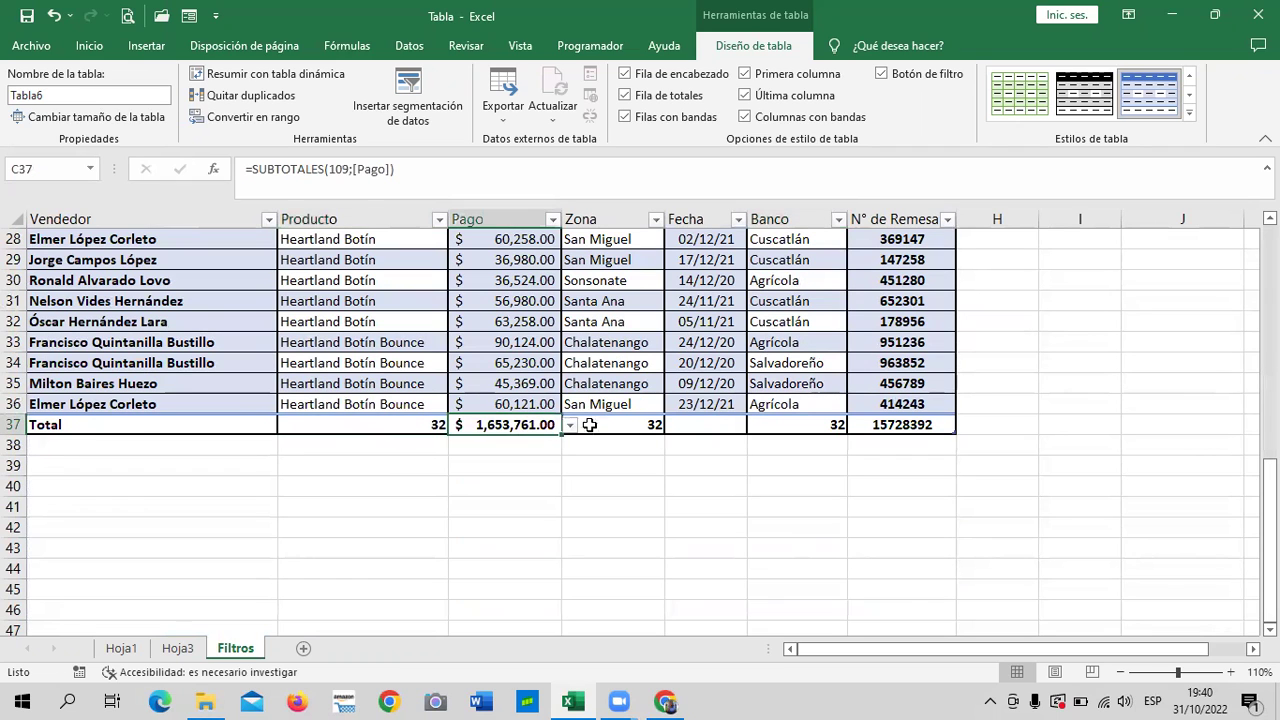
{"action": "left_click", "coordinate": [616, 425]}
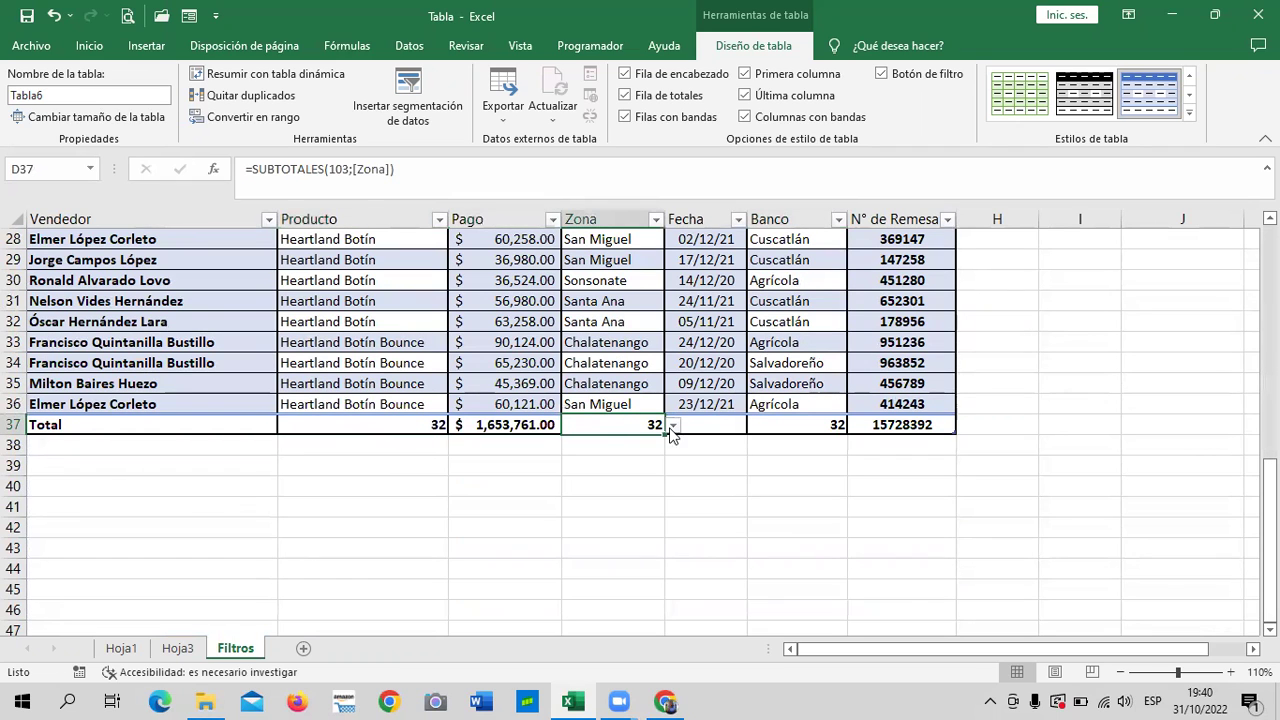
{"action": "key", "text": "ctrl+a"}
{"action": "left_click", "coordinate": [626, 96]}
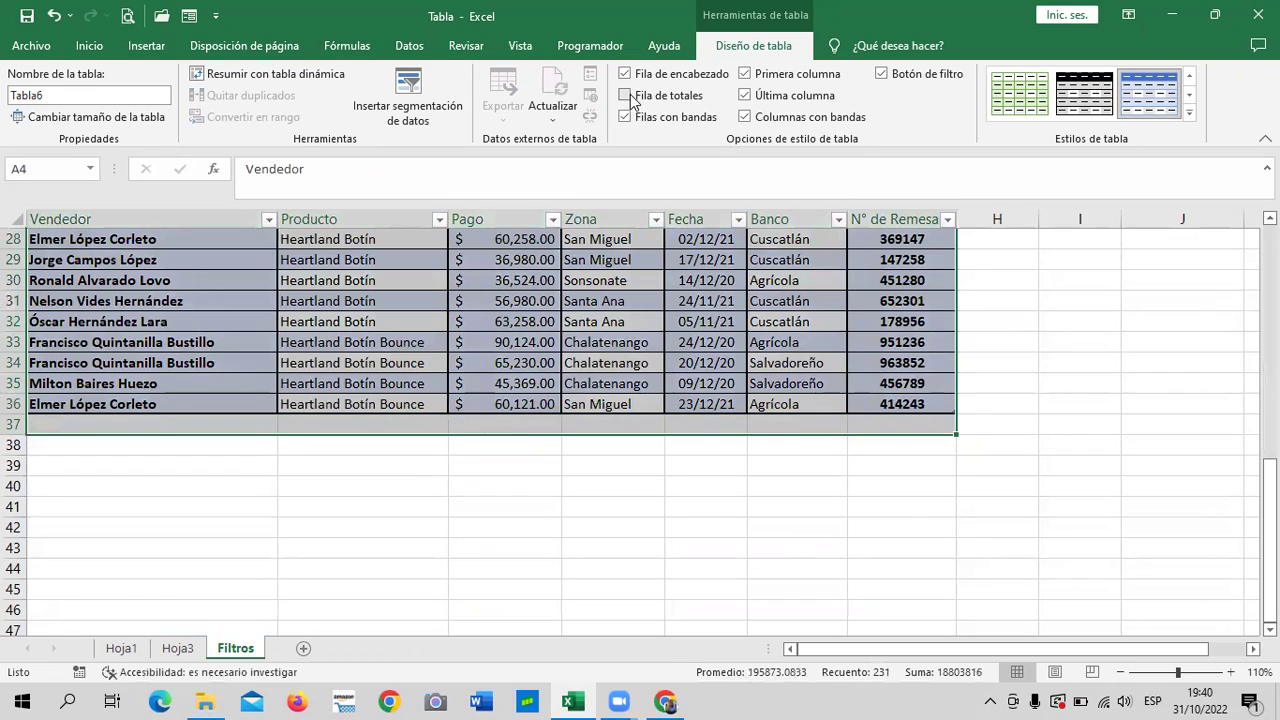
{"action": "scroll", "coordinate": [686, 445], "scroll_direction": "up", "scroll_amount": 4}
{"action": "left_click", "coordinate": [1046, 386]}
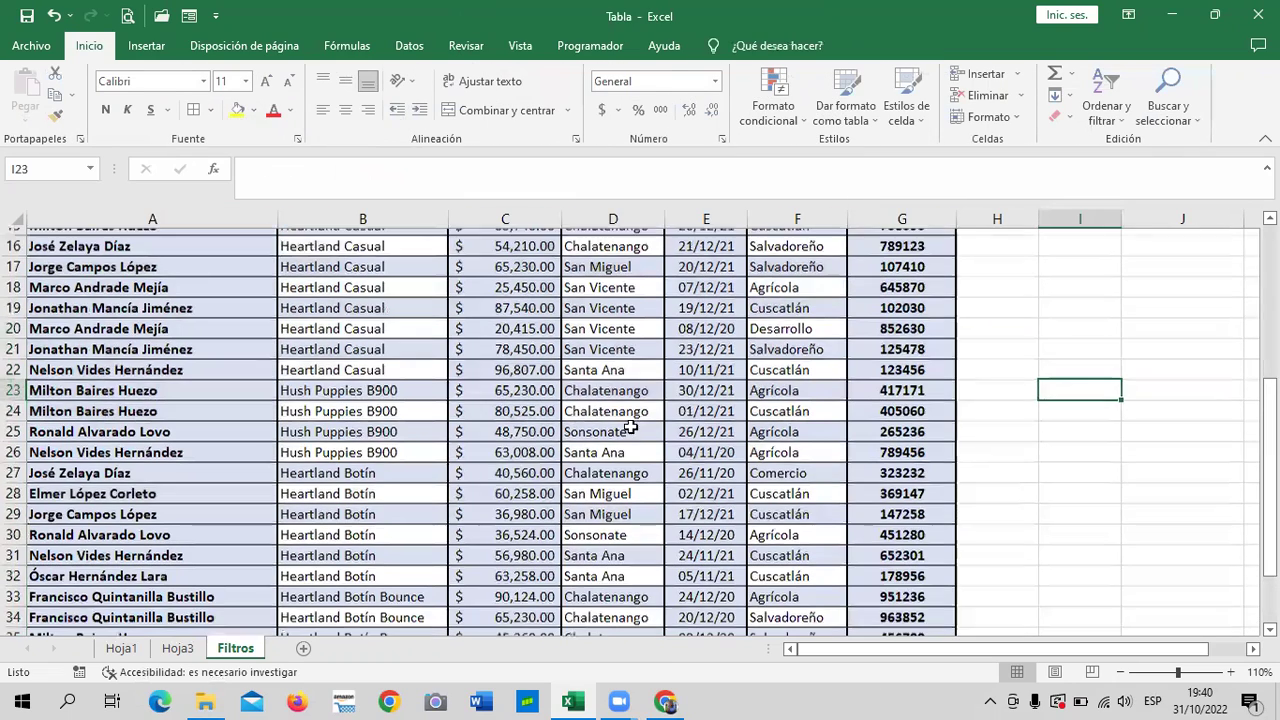
{"action": "scroll", "coordinate": [630, 427], "scroll_direction": "up", "scroll_amount": 4}
{"action": "left_click", "coordinate": [516, 426]}
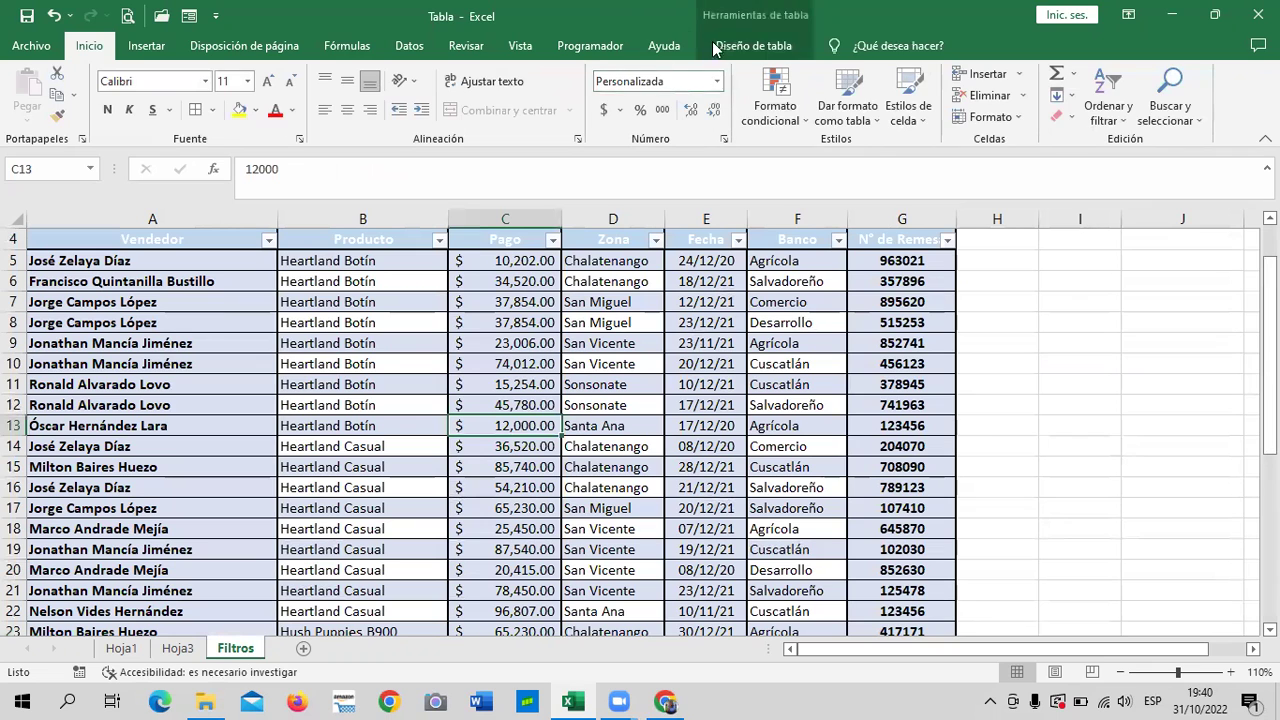
{"action": "left_click", "coordinate": [745, 45]}
{"action": "scroll", "coordinate": [622, 360], "scroll_direction": "down", "scroll_amount": 5}
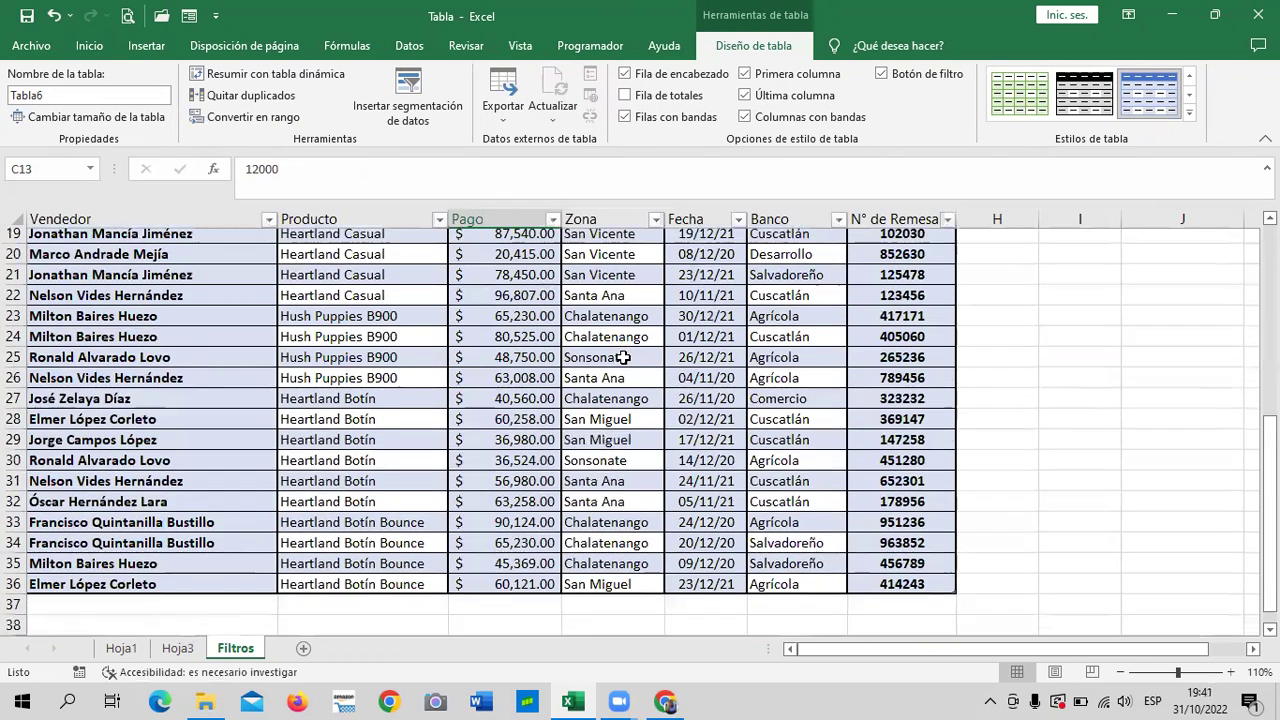
{"action": "scroll", "coordinate": [622, 360], "scroll_direction": "down", "scroll_amount": 3}
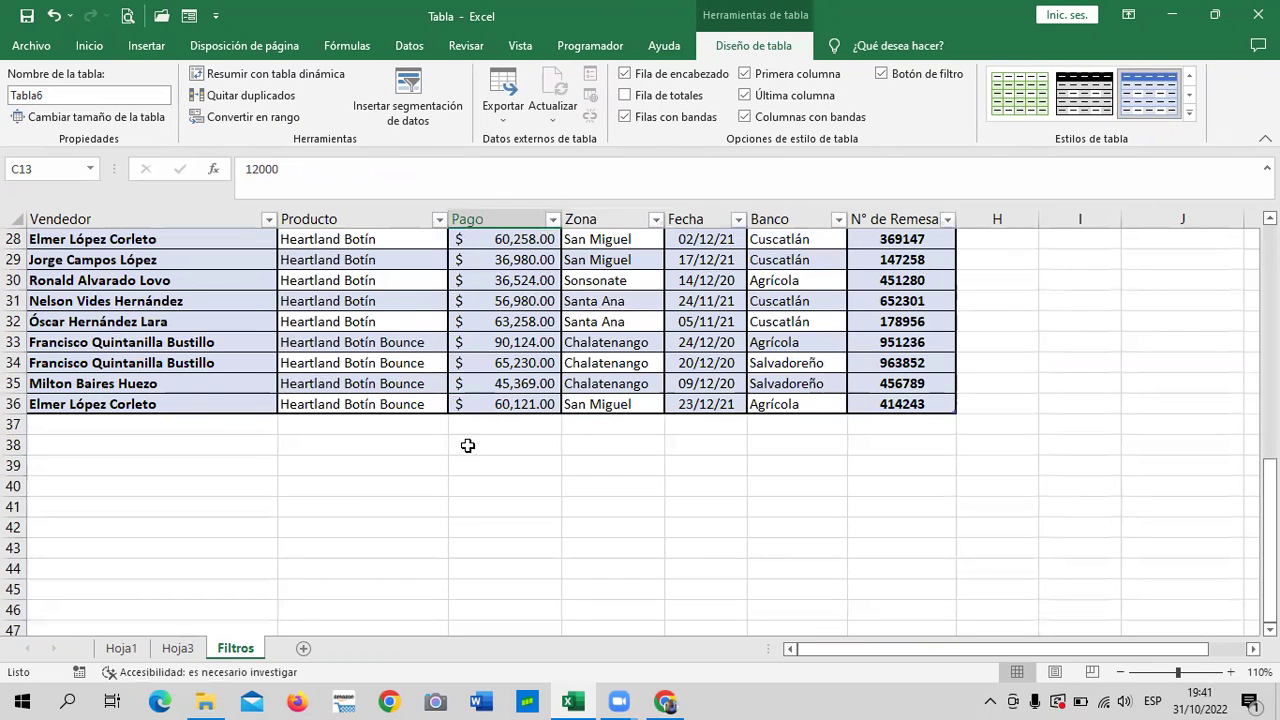
{"action": "left_click", "coordinate": [915, 420]}
{"action": "left_click", "coordinate": [806, 424]}
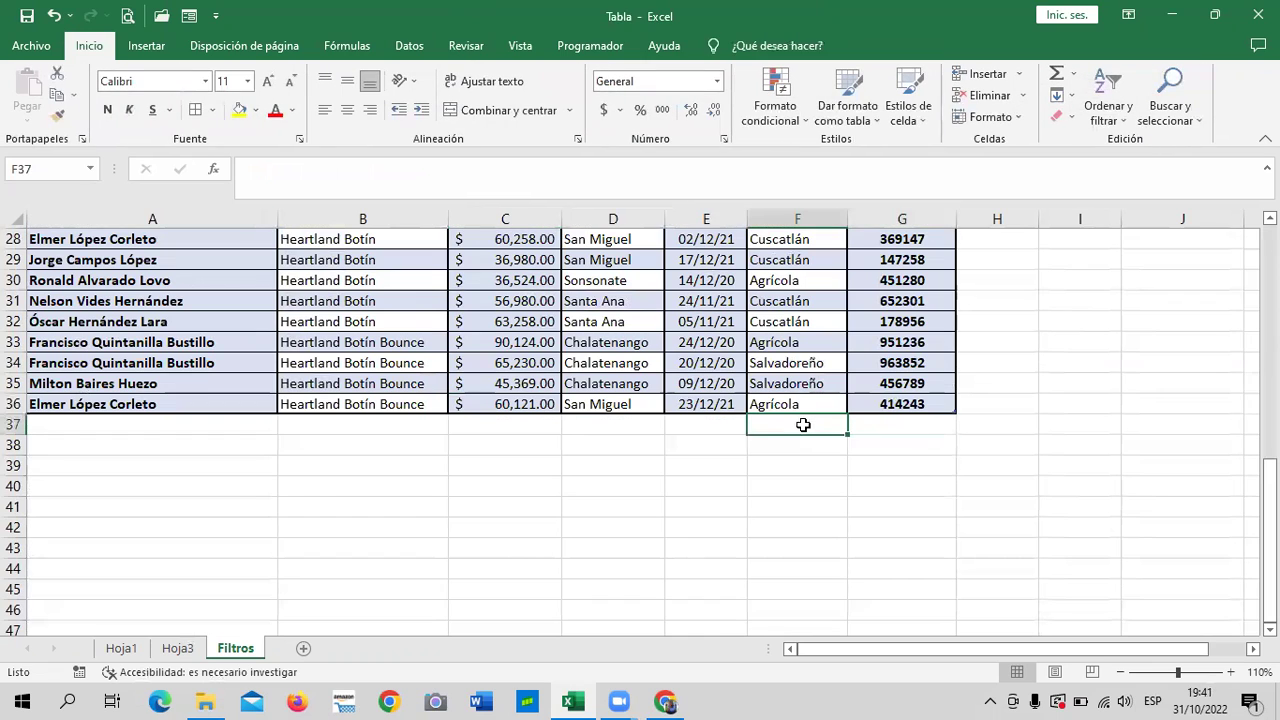
{"action": "left_click", "coordinate": [718, 428]}
{"action": "left_click", "coordinate": [608, 426]}
{"action": "left_click", "coordinate": [526, 422]}
{"action": "left_click", "coordinate": [364, 424]}
{"action": "left_click", "coordinate": [249, 428]}
{"action": "left_click", "coordinate": [393, 426]}
{"action": "left_click", "coordinate": [503, 429]}
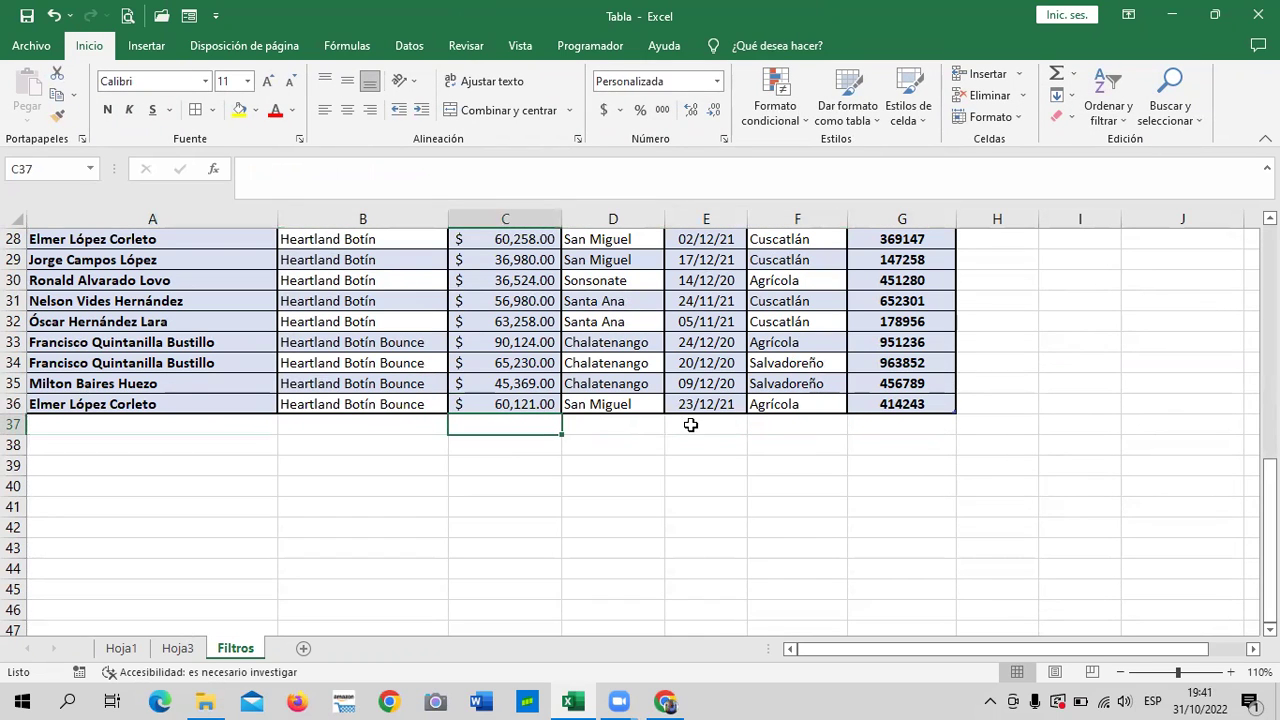
{"action": "left_click", "coordinate": [637, 428]}
{"action": "left_click", "coordinate": [710, 432]}
{"action": "left_click", "coordinate": [815, 428]}
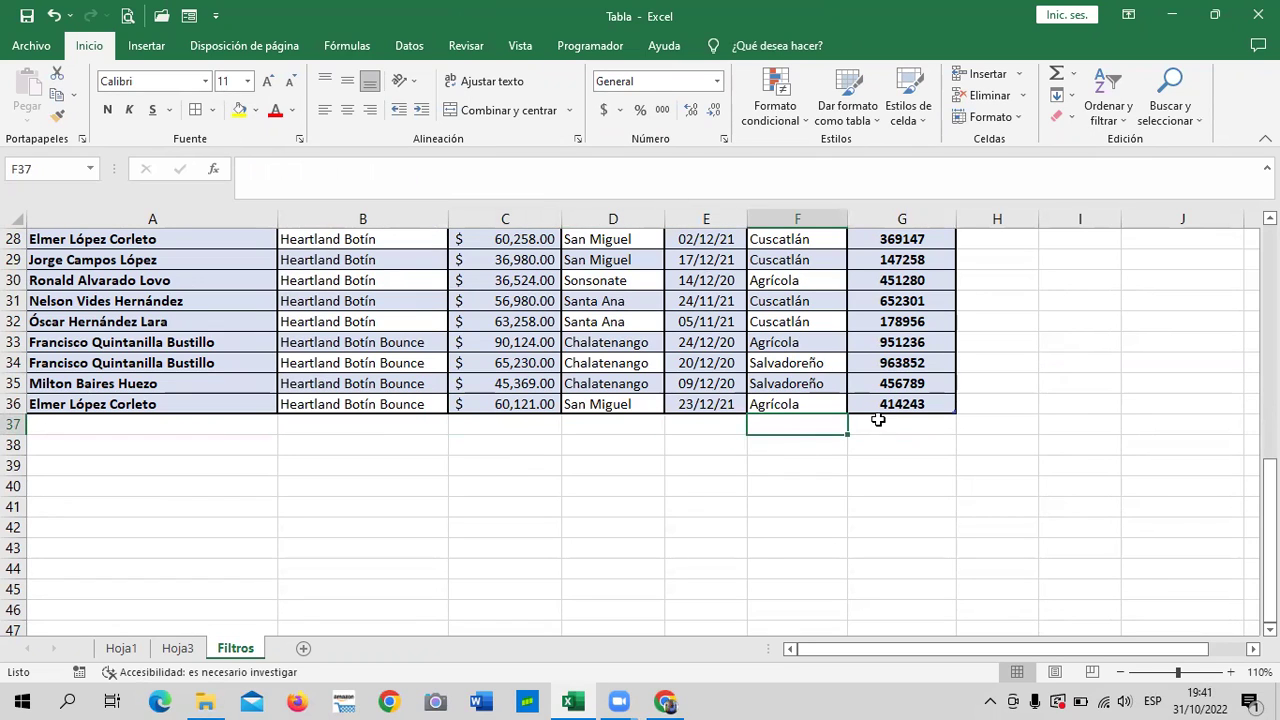
{"action": "left_click", "coordinate": [878, 420]}
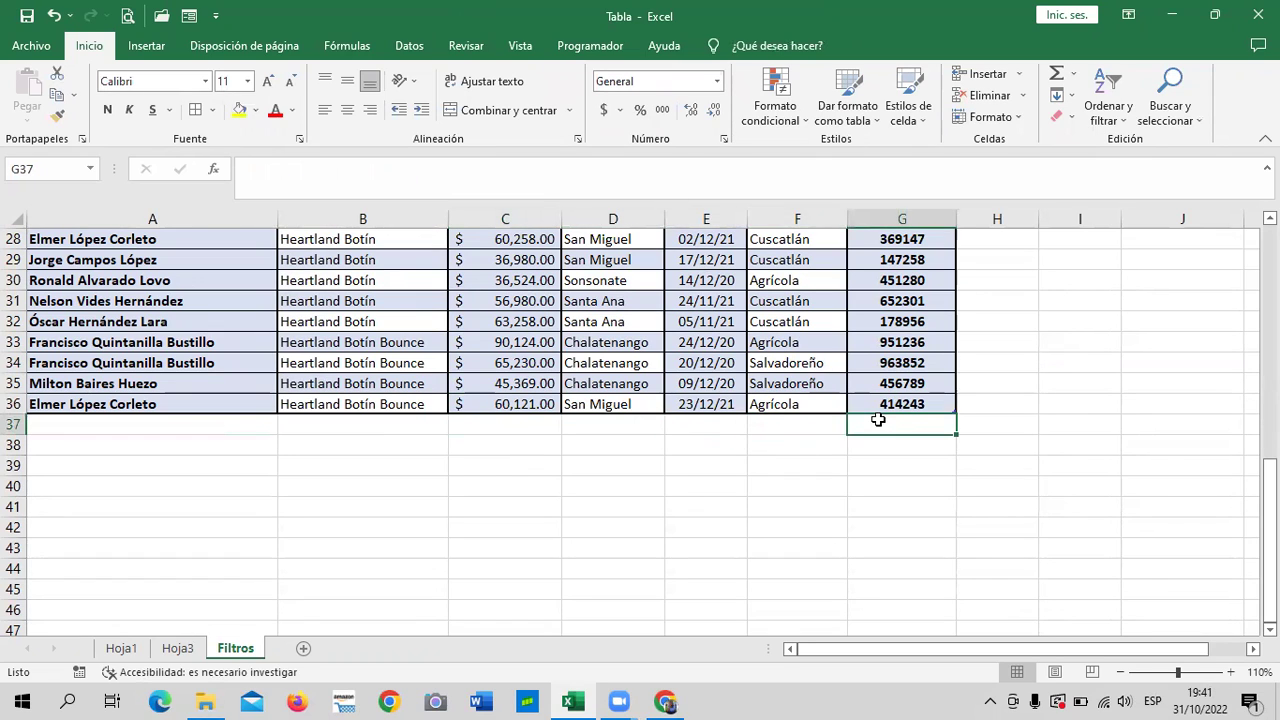
{"action": "left_click", "coordinate": [550, 285]}
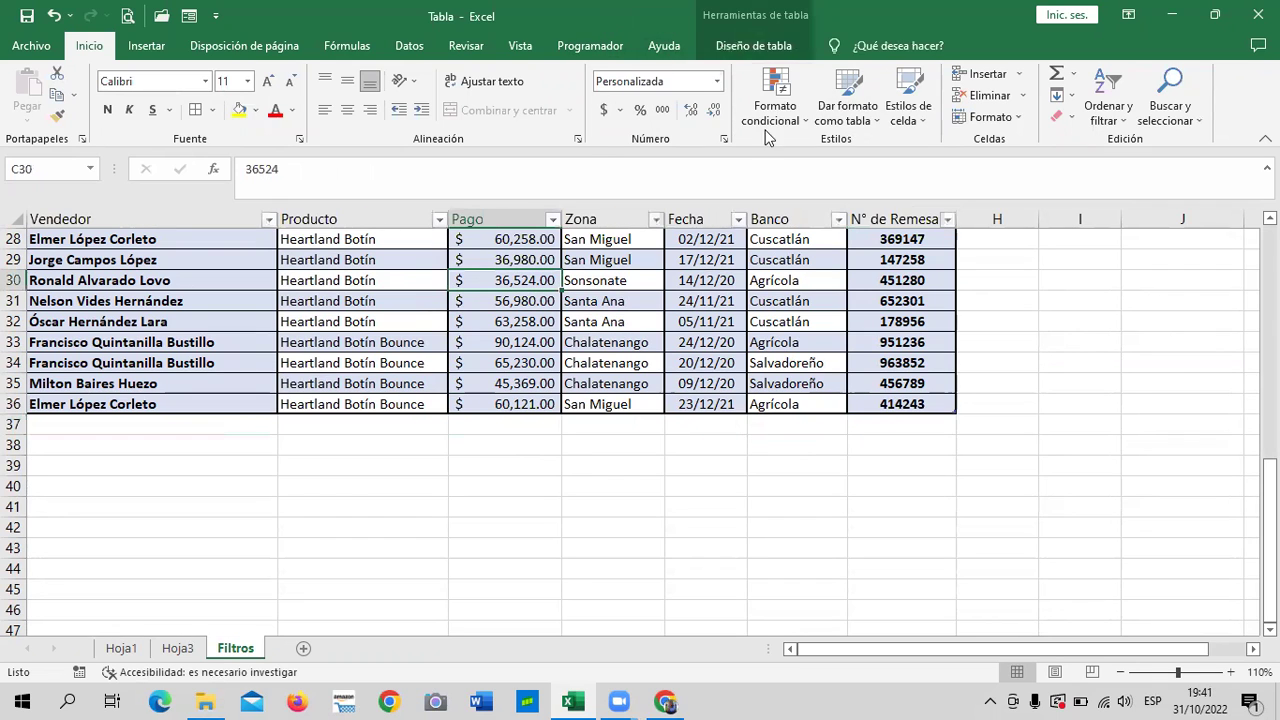
{"action": "left_click", "coordinate": [752, 42]}
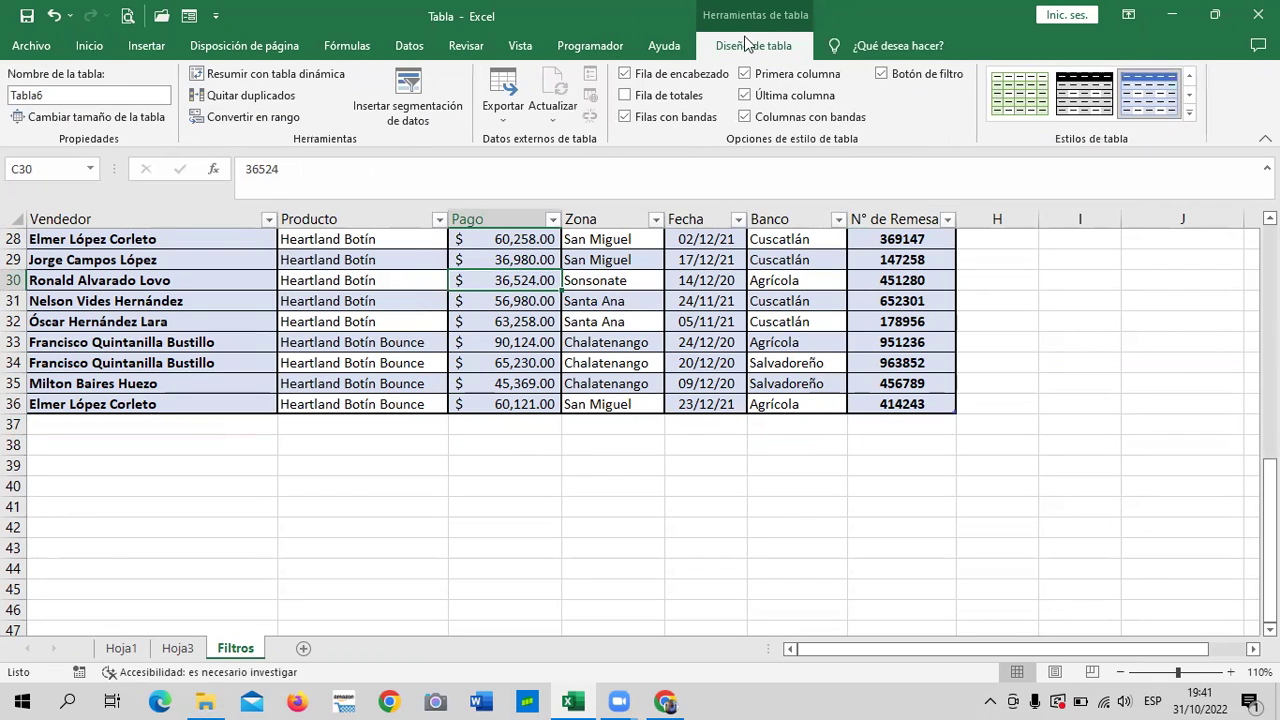
{"action": "left_click", "coordinate": [625, 96]}
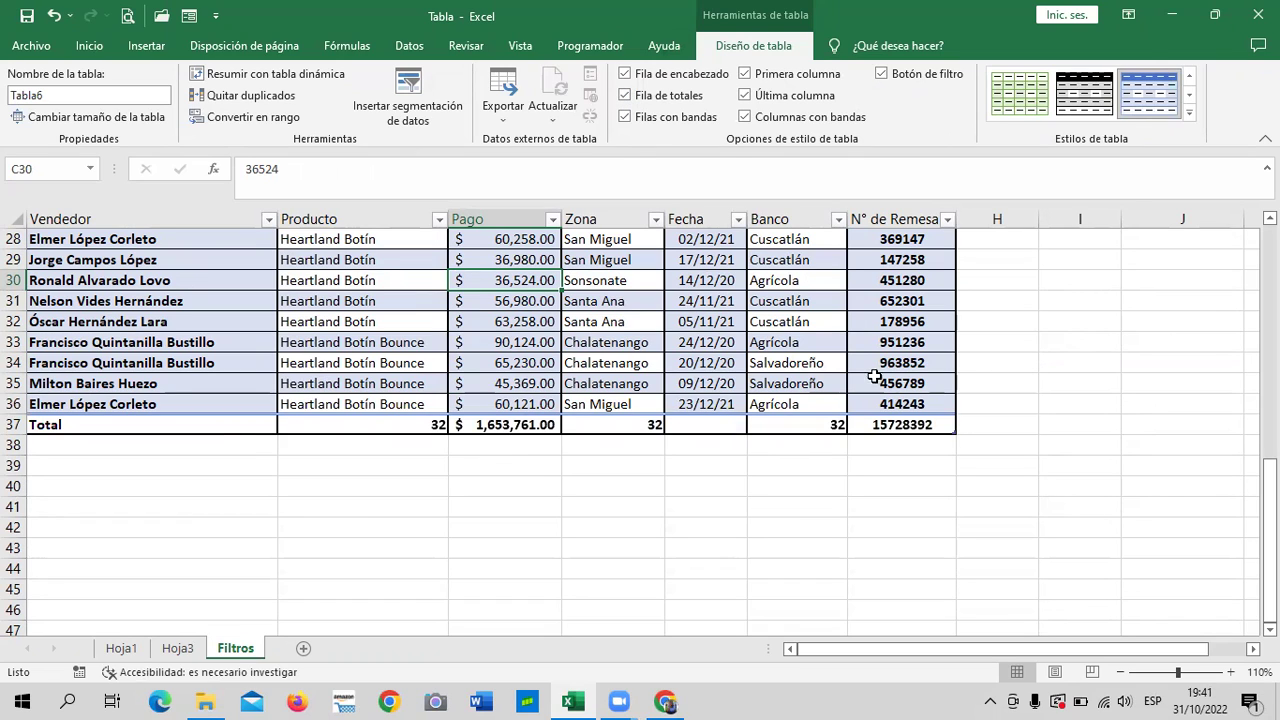
Step: Inspect the Banco, Fecha and Zona total formulas and select the Pago total cell
{"action": "left_click", "coordinate": [818, 428]}
{"action": "left_click", "coordinate": [698, 421]}
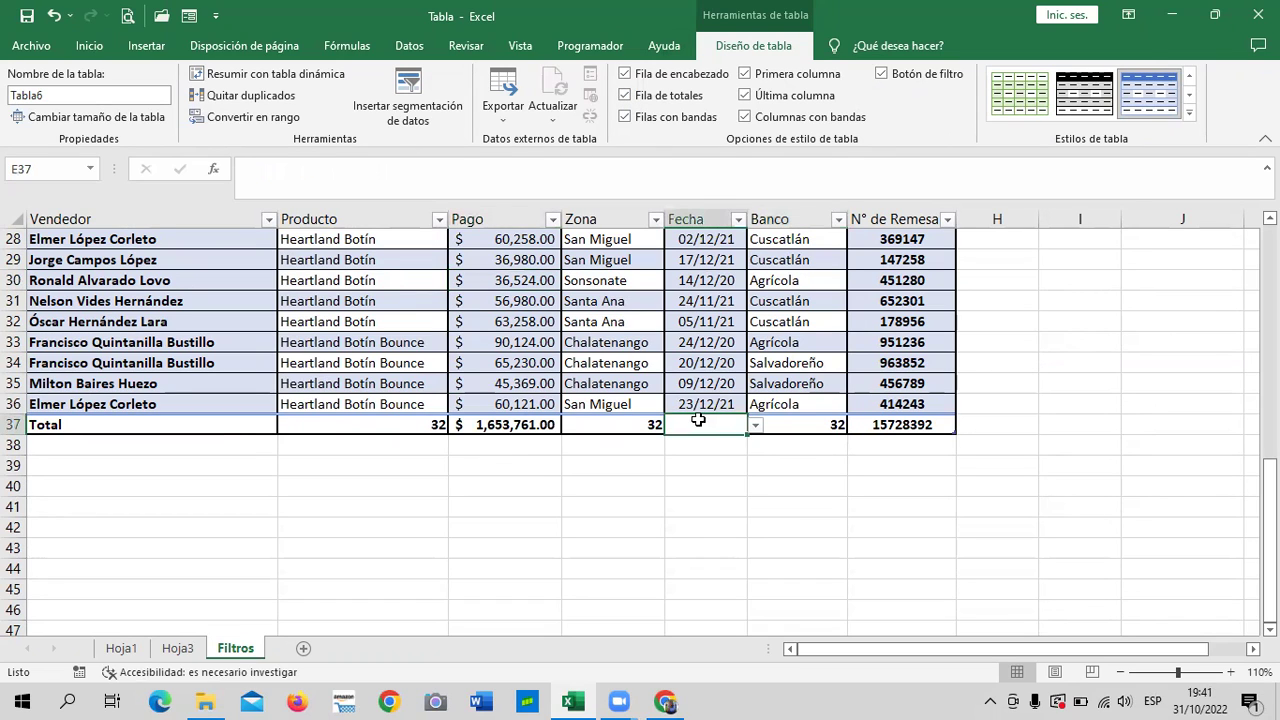
{"action": "left_click", "coordinate": [610, 419]}
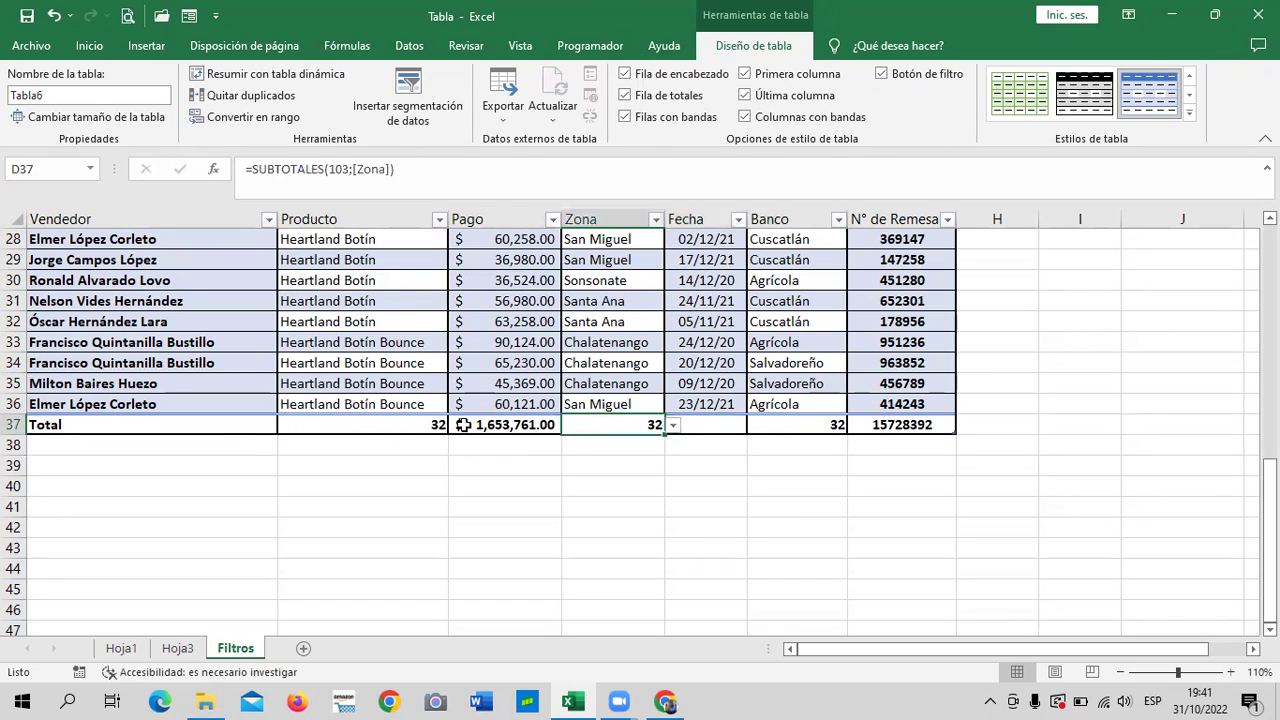
{"action": "left_click", "coordinate": [385, 440]}
{"action": "left_click", "coordinate": [545, 428]}
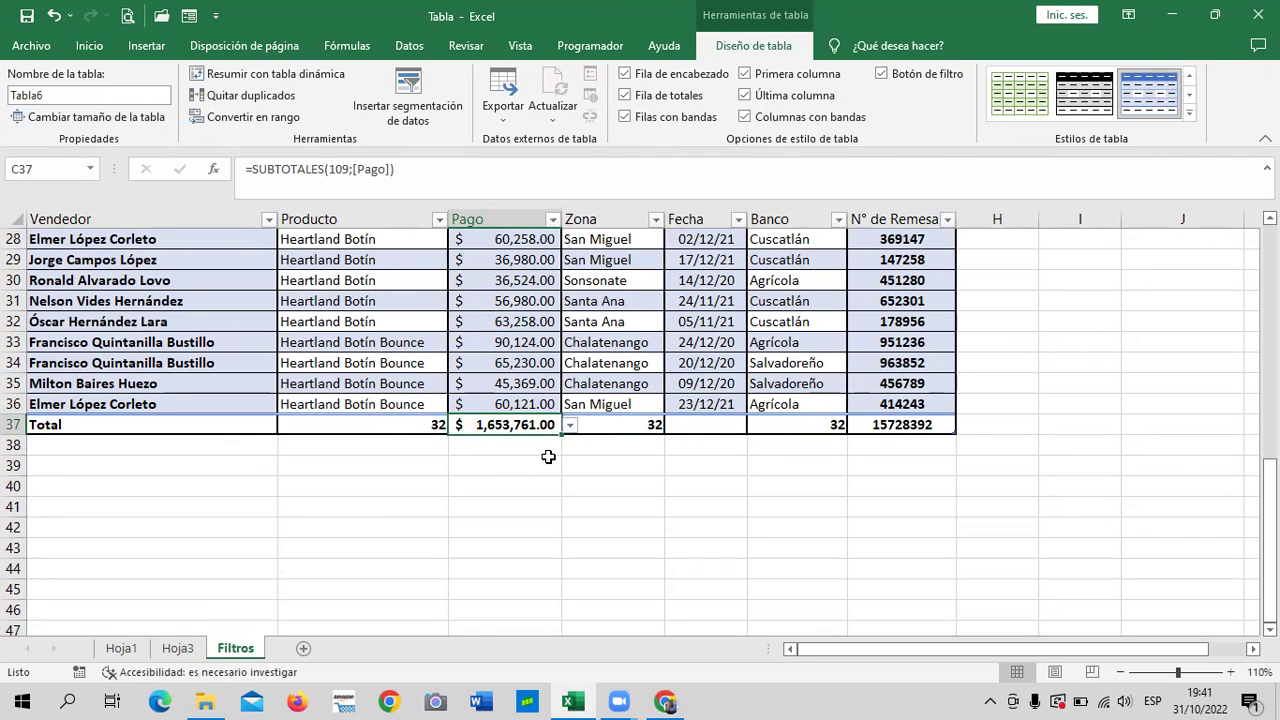
Step: Switch the Pago total to show the maximum payment
{"action": "left_click", "coordinate": [569, 426]}
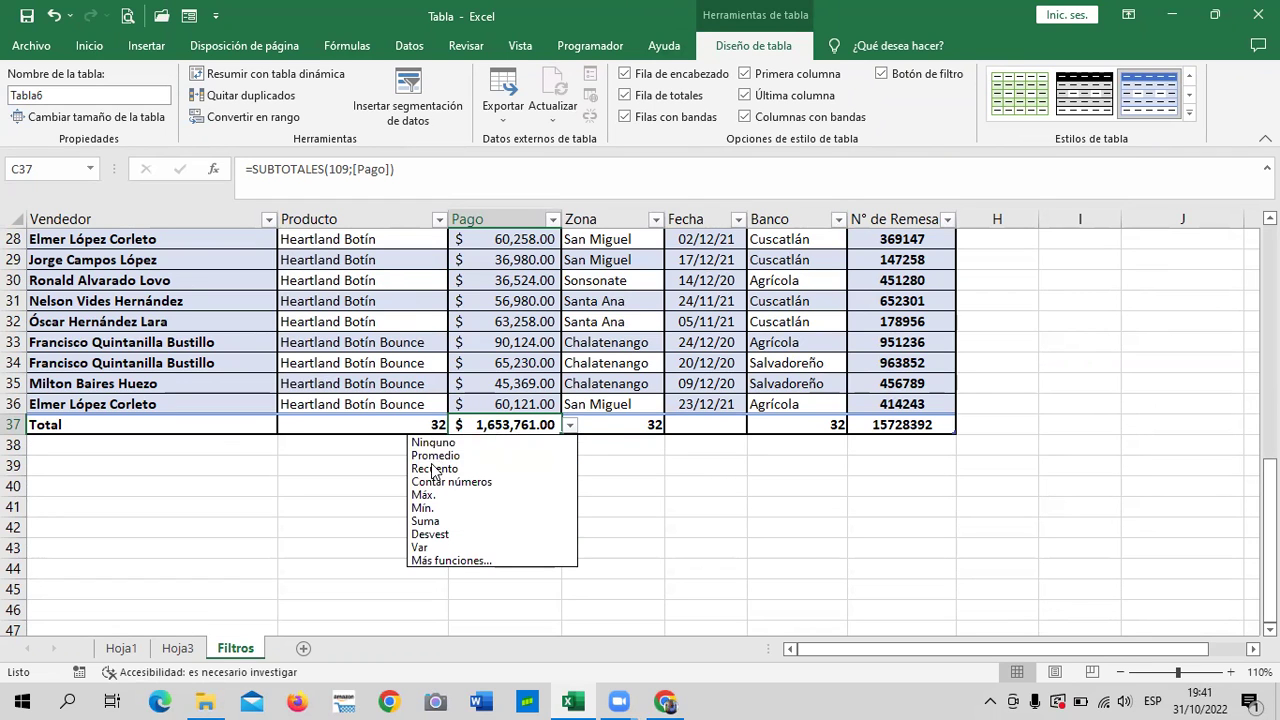
{"action": "key", "text": "Escape"}
{"action": "left_click", "coordinate": [614, 503]}
{"action": "left_click", "coordinate": [571, 430]}
Step: Remove the table's total row, then add Fila de totales back from Diseño de tabla
{"action": "scroll", "coordinate": [581, 472], "scroll_direction": "up", "scroll_amount": 1}
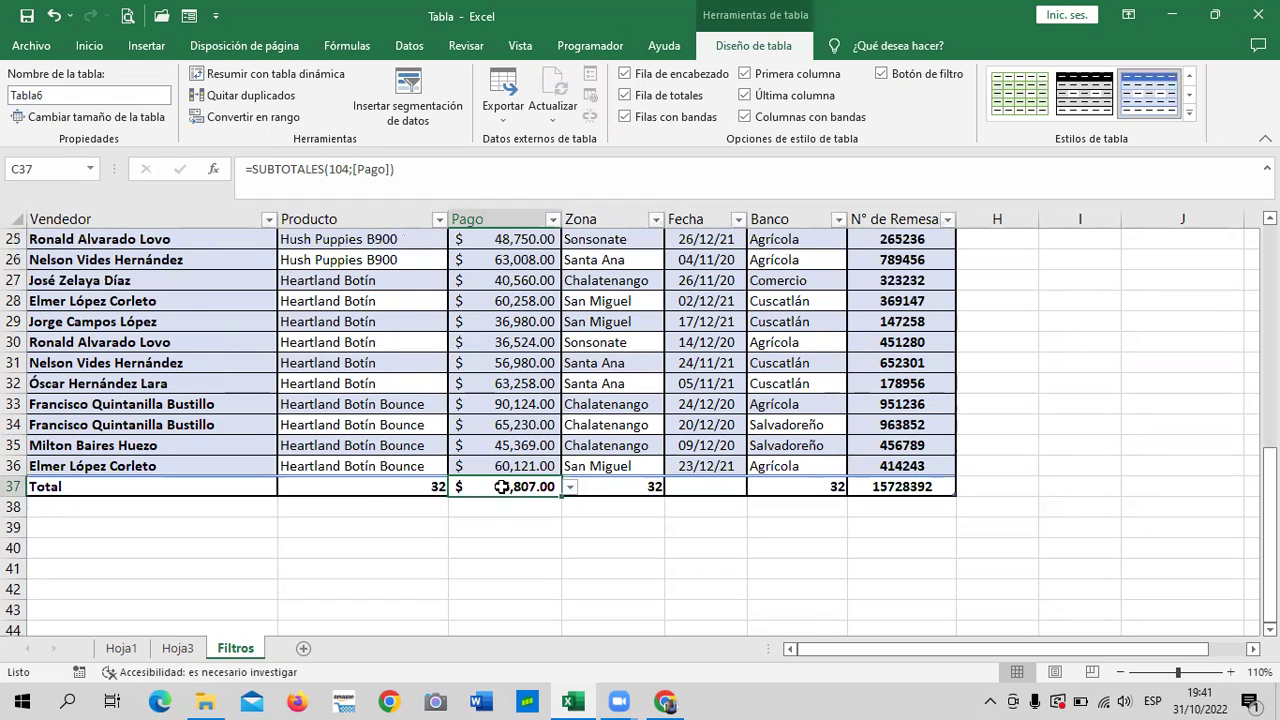
{"action": "scroll", "coordinate": [545, 482], "scroll_direction": "up", "scroll_amount": 2}
{"action": "scroll", "coordinate": [549, 482], "scroll_direction": "down", "scroll_amount": 3}
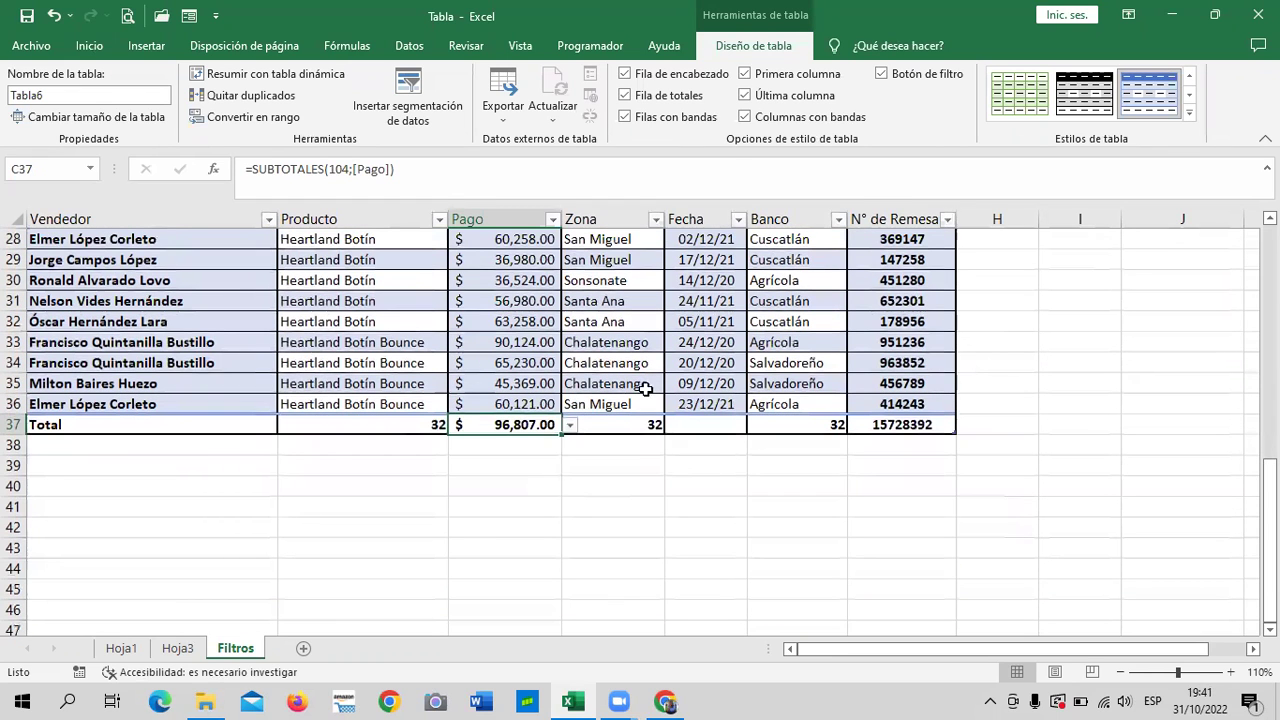
{"action": "left_click", "coordinate": [752, 507]}
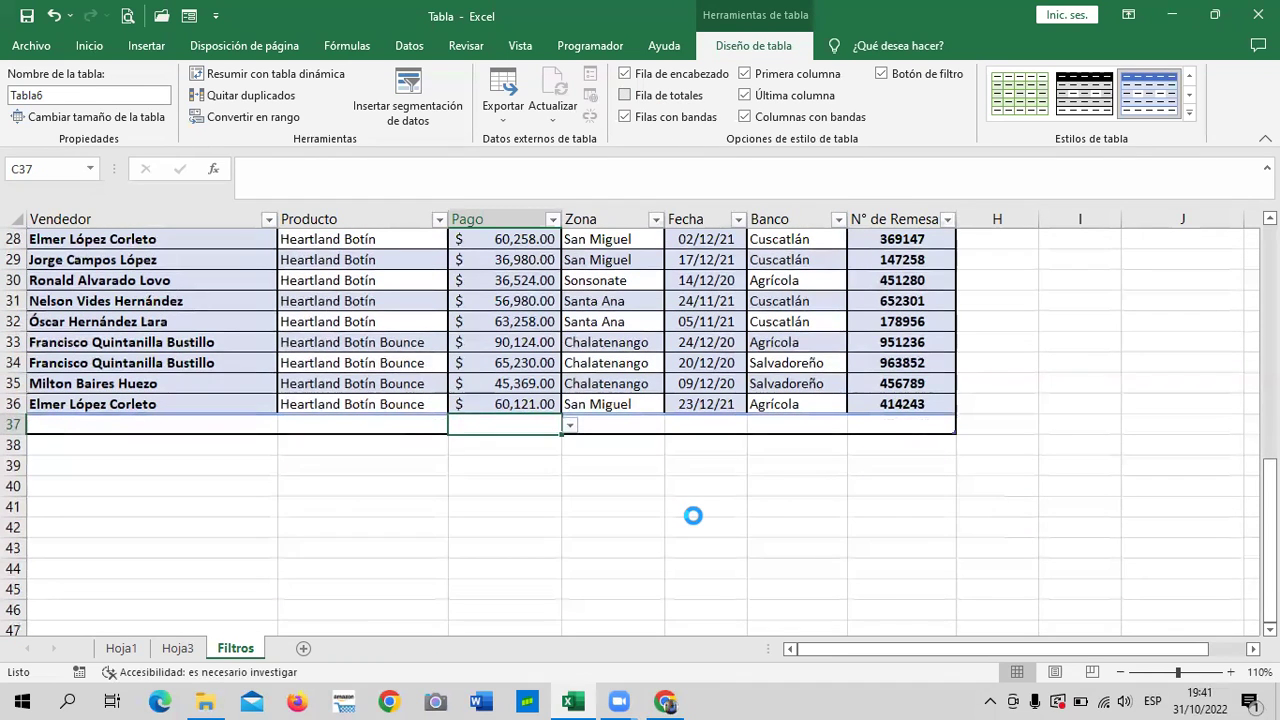
{"action": "left_click", "coordinate": [500, 403]}
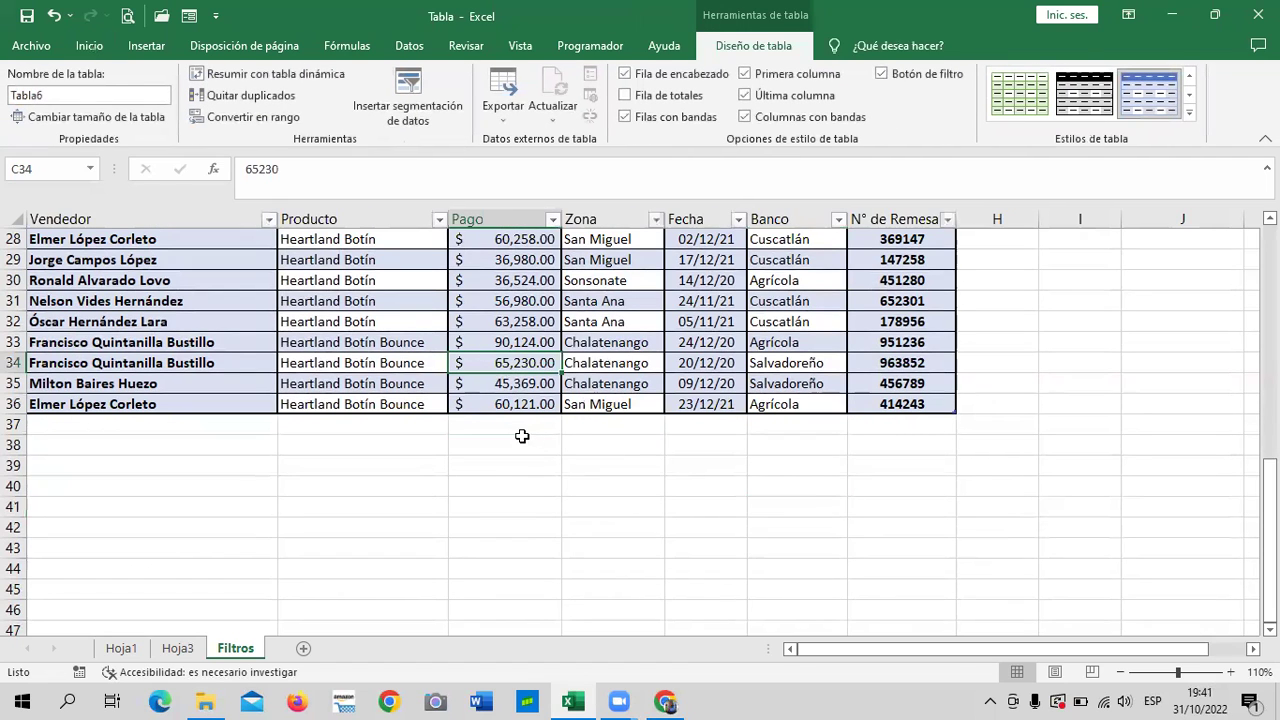
{"action": "left_click", "coordinate": [660, 97]}
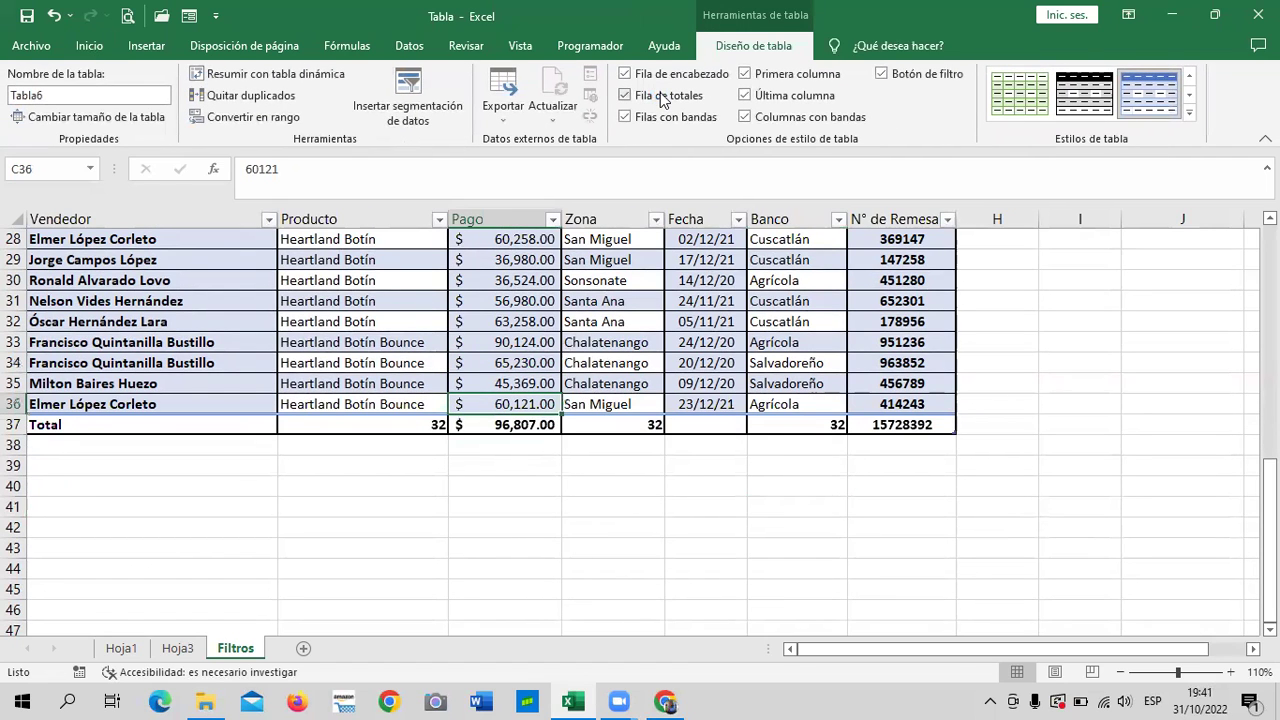
Step: Set the Pago total to Suma, $1,653,761.00, and step through the neighbouring total cells
{"action": "left_click", "coordinate": [513, 425]}
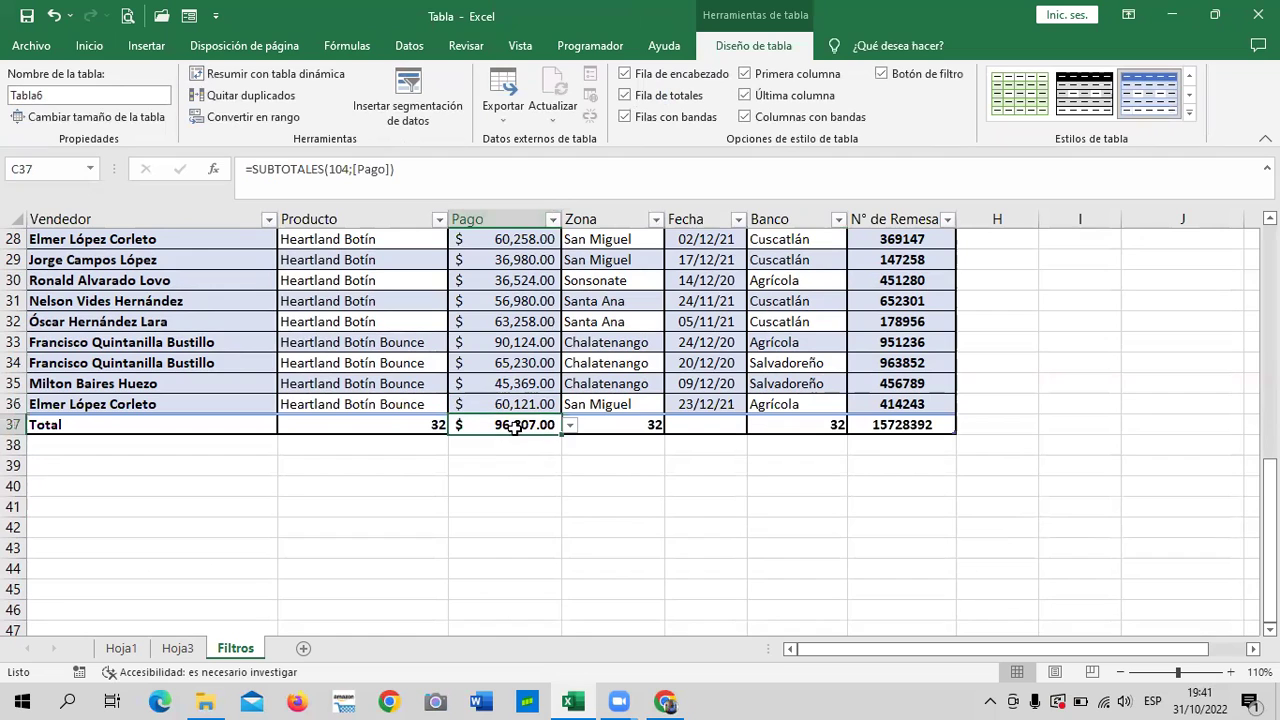
{"action": "left_click", "coordinate": [569, 425]}
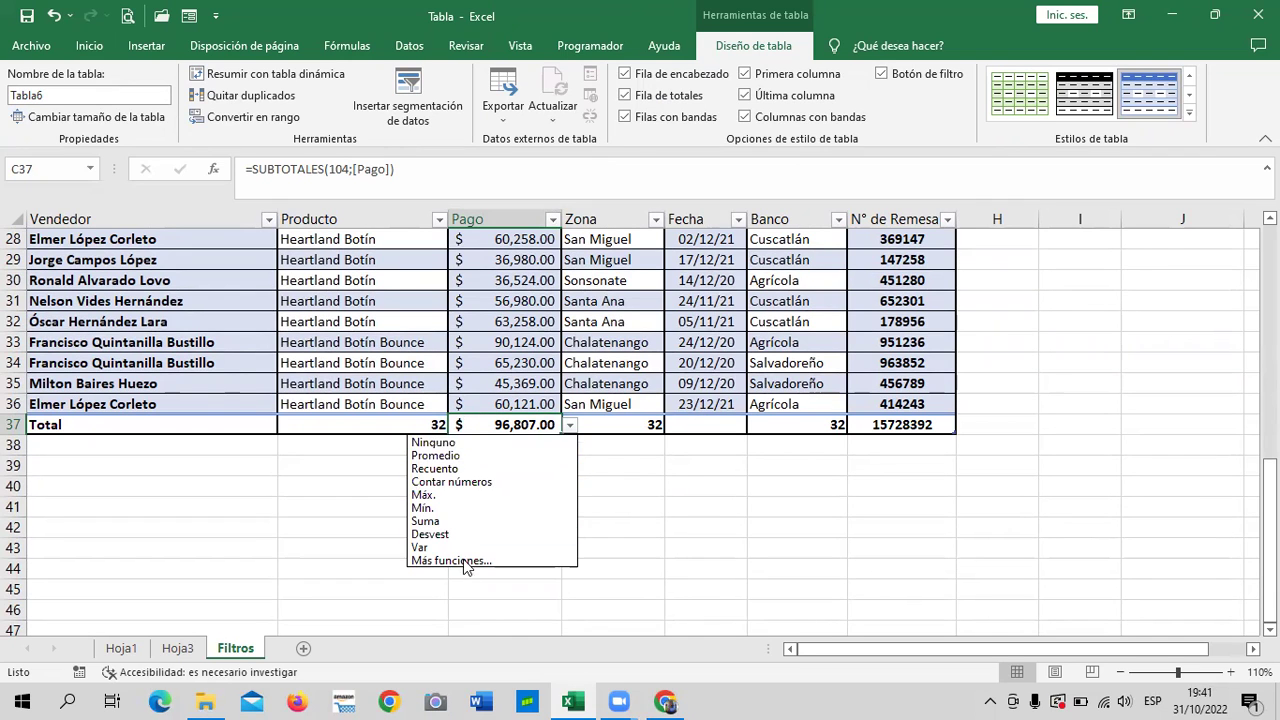
{"action": "left_click", "coordinate": [438, 521]}
{"action": "scroll", "coordinate": [567, 483], "scroll_direction": "up", "scroll_amount": 3}
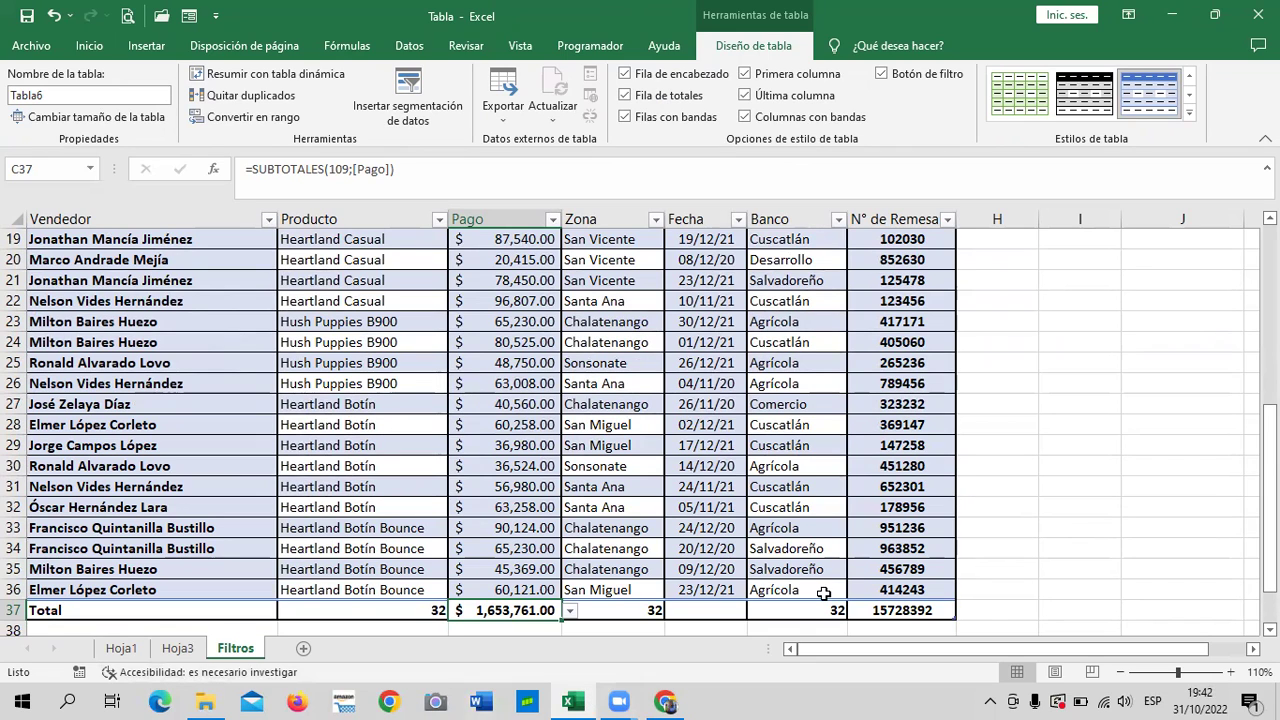
{"action": "key", "text": "Right"}
{"action": "key", "text": "Right"}
{"action": "key", "text": "Right"}
{"action": "key", "text": "Left"}
{"action": "key", "text": "Left"}
{"action": "key", "text": "Left"}
{"action": "key", "text": "Right"}
{"action": "key", "text": "Right"}
{"action": "key", "text": "Right"}
{"action": "scroll", "coordinate": [735, 518], "scroll_direction": "up", "scroll_amount": 3}
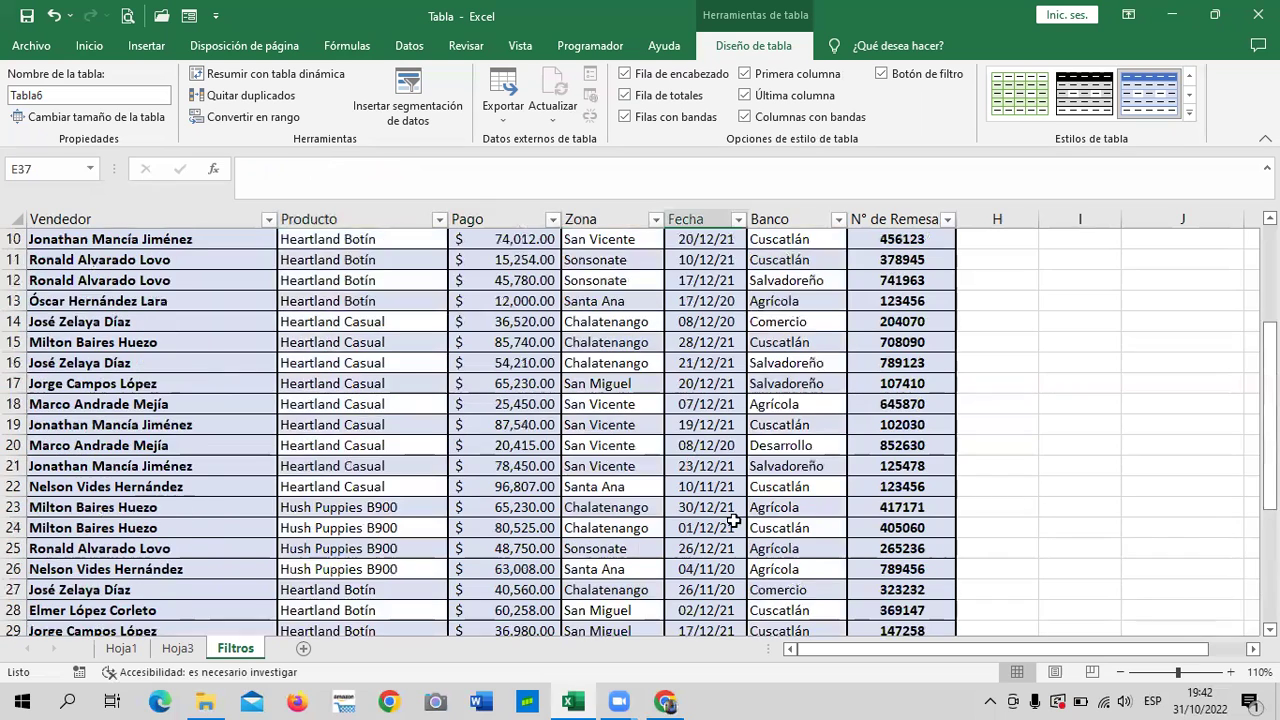
{"action": "scroll", "coordinate": [730, 517], "scroll_direction": "up", "scroll_amount": 3}
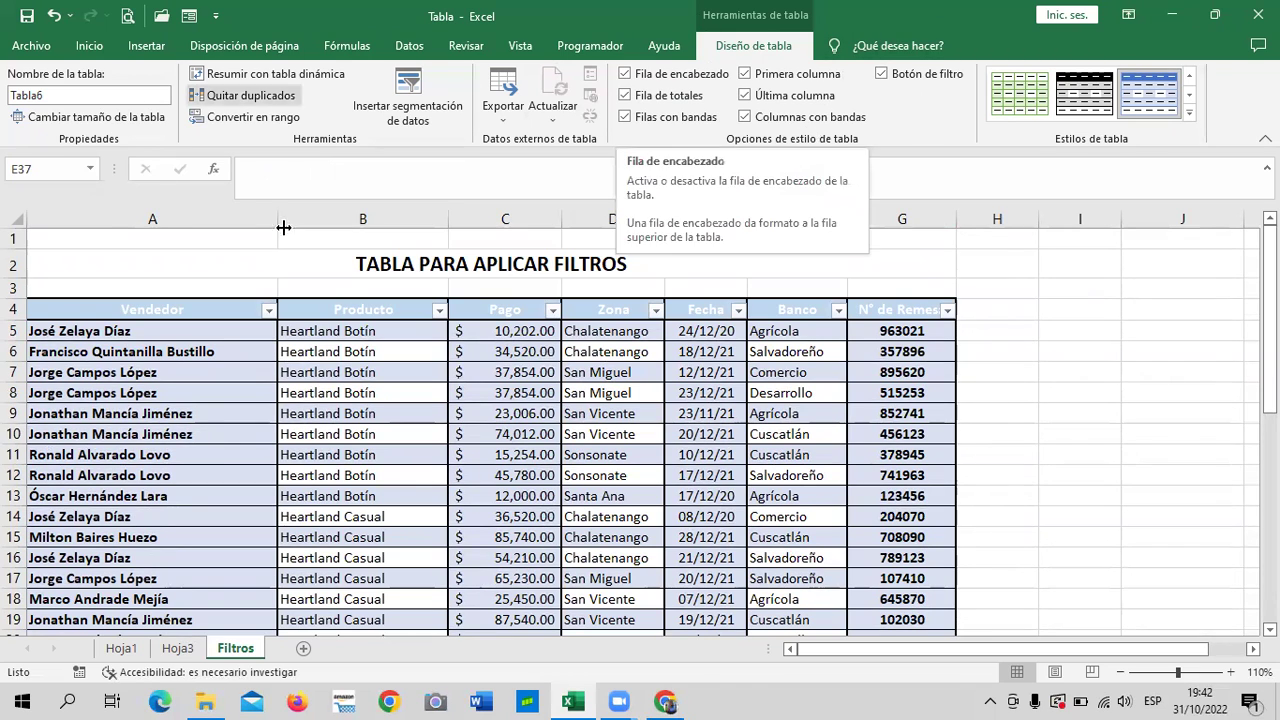
{"action": "left_click", "coordinate": [388, 428]}
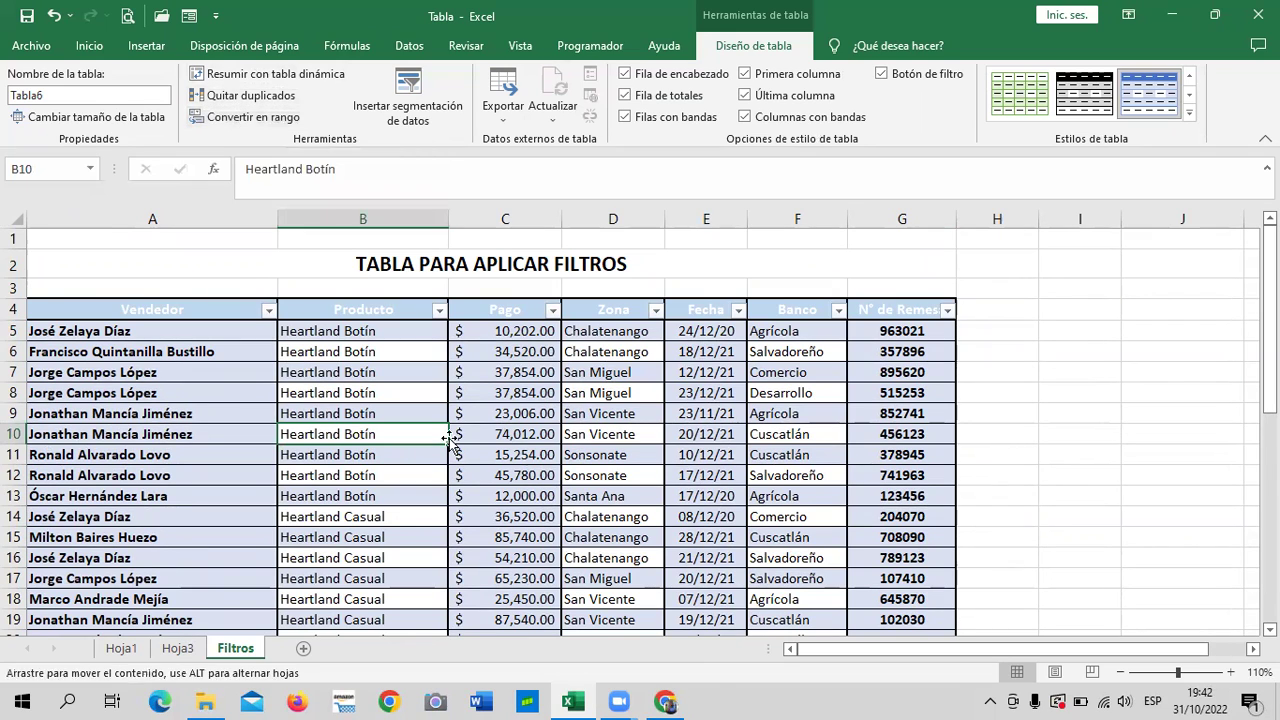
{"action": "scroll", "coordinate": [456, 437], "scroll_direction": "down", "scroll_amount": 2}
{"action": "scroll", "coordinate": [456, 437], "scroll_direction": "down", "scroll_amount": 4}
{"action": "scroll", "coordinate": [456, 437], "scroll_direction": "down", "scroll_amount": 2}
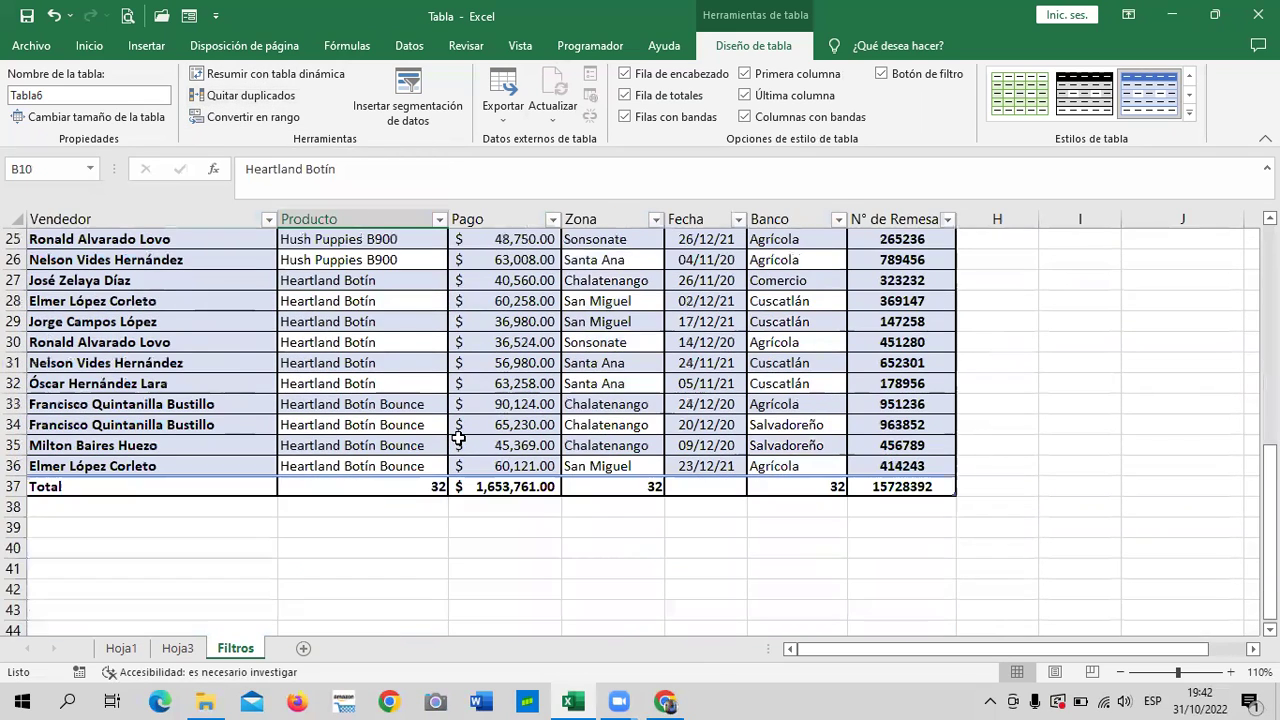
{"action": "scroll", "coordinate": [457, 437], "scroll_direction": "up", "scroll_amount": 3}
{"action": "scroll", "coordinate": [457, 440], "scroll_direction": "up", "scroll_amount": 3}
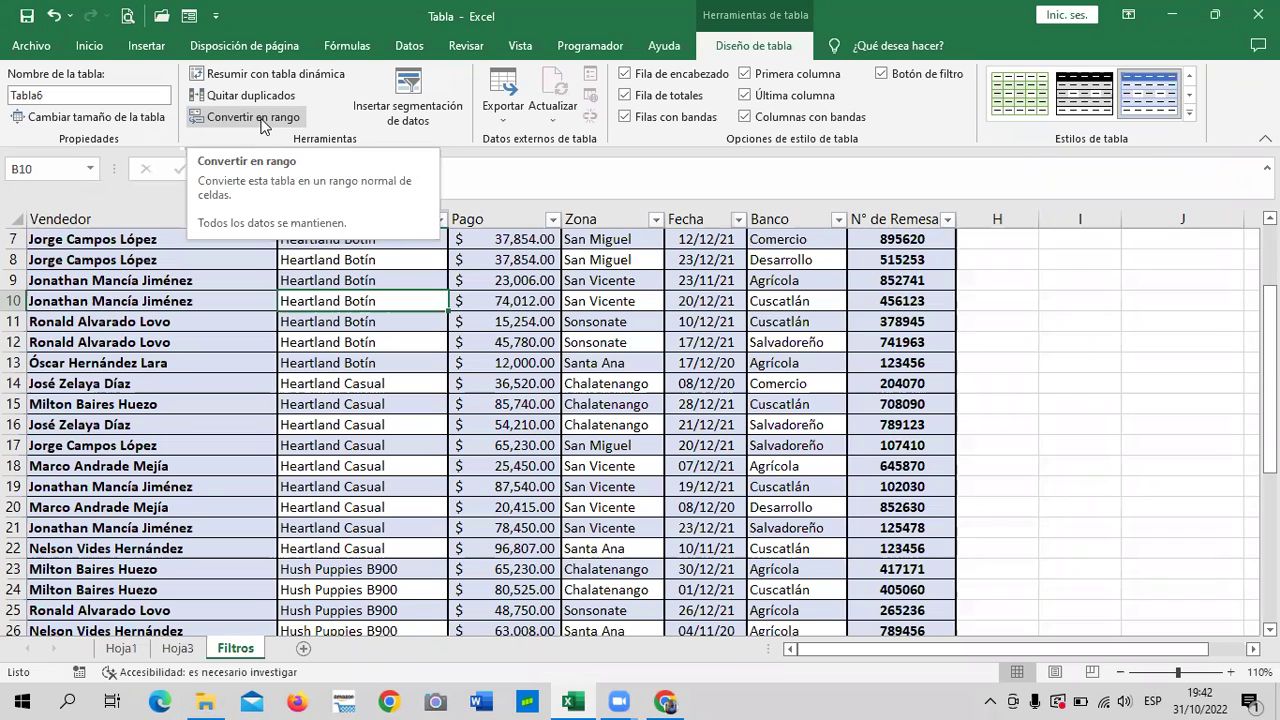
{"action": "left_click", "coordinate": [401, 403]}
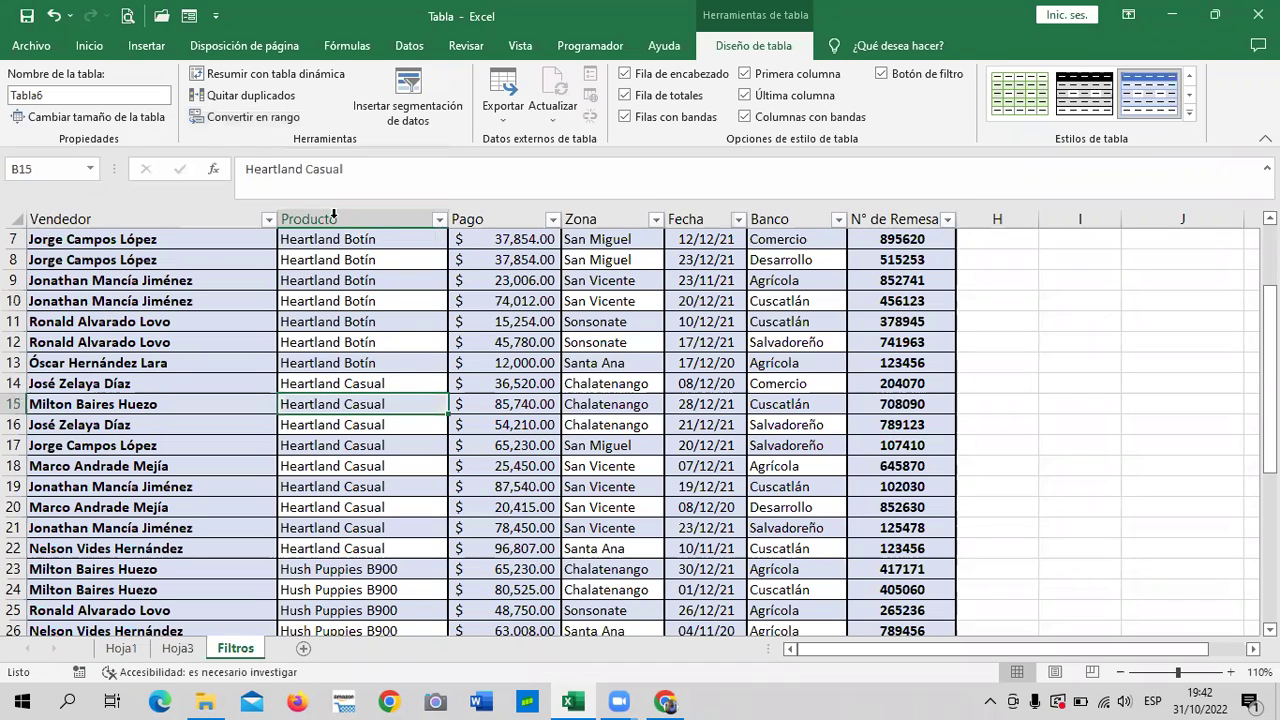
Step: Open Quitar duplicados for Tabla6, toggling Producto off and on so every column stays ticked
{"action": "left_click", "coordinate": [257, 92]}
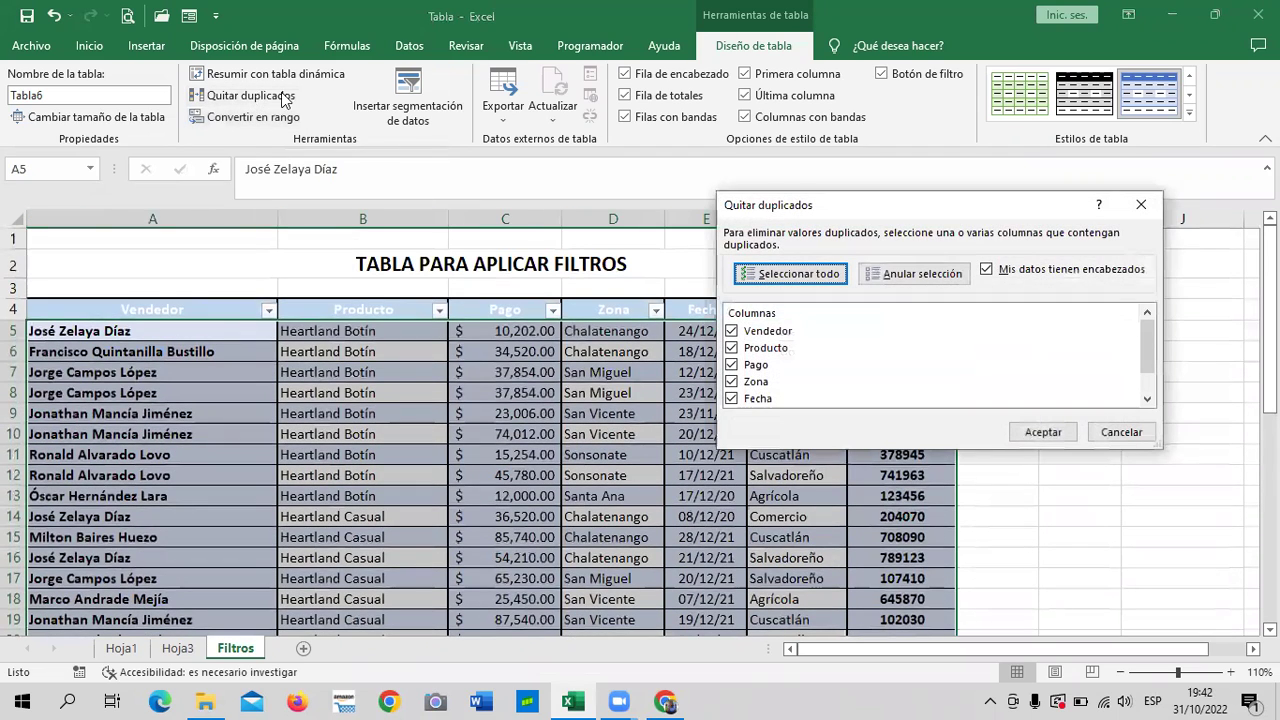
{"action": "left_click_drag", "start_coordinate": [928, 211], "coordinate": [655, 198]}
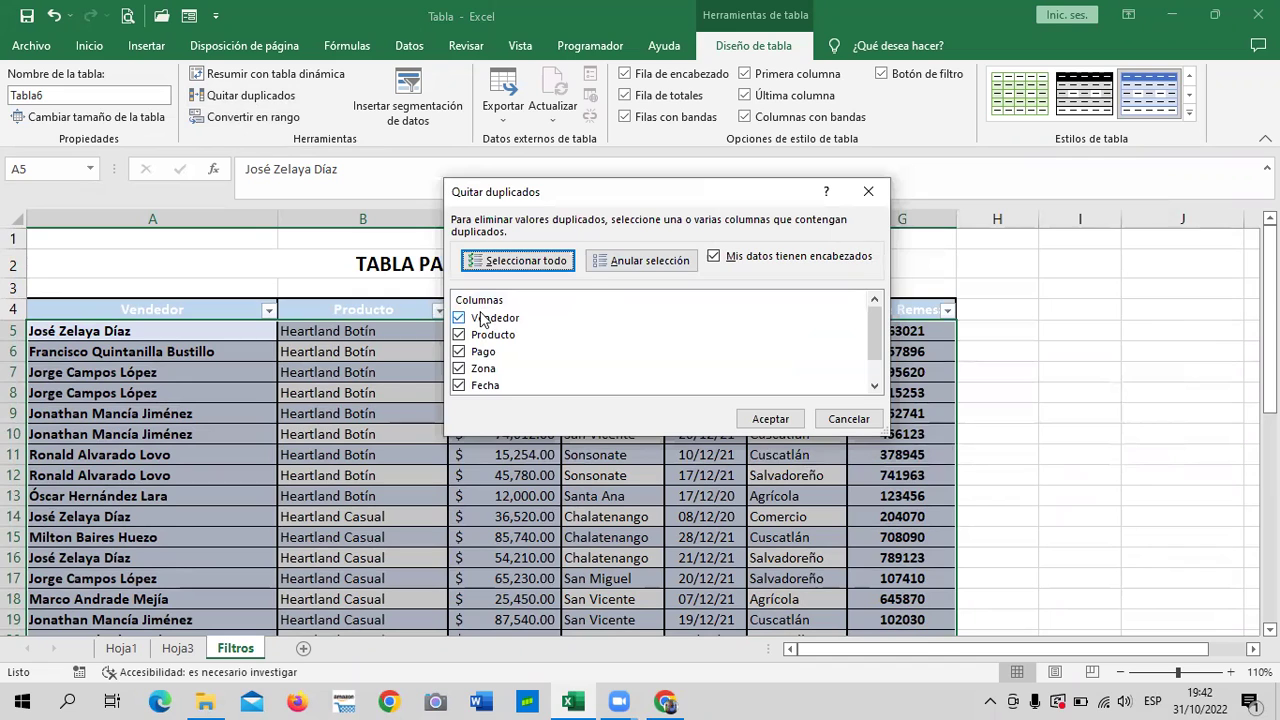
{"action": "mouse_move", "coordinate": [870, 325]}
{"action": "left_mouse_down"}
{"action": "mouse_move", "coordinate": [871, 372]}
{"action": "mouse_move", "coordinate": [870, 350]}
{"action": "left_mouse_up"}
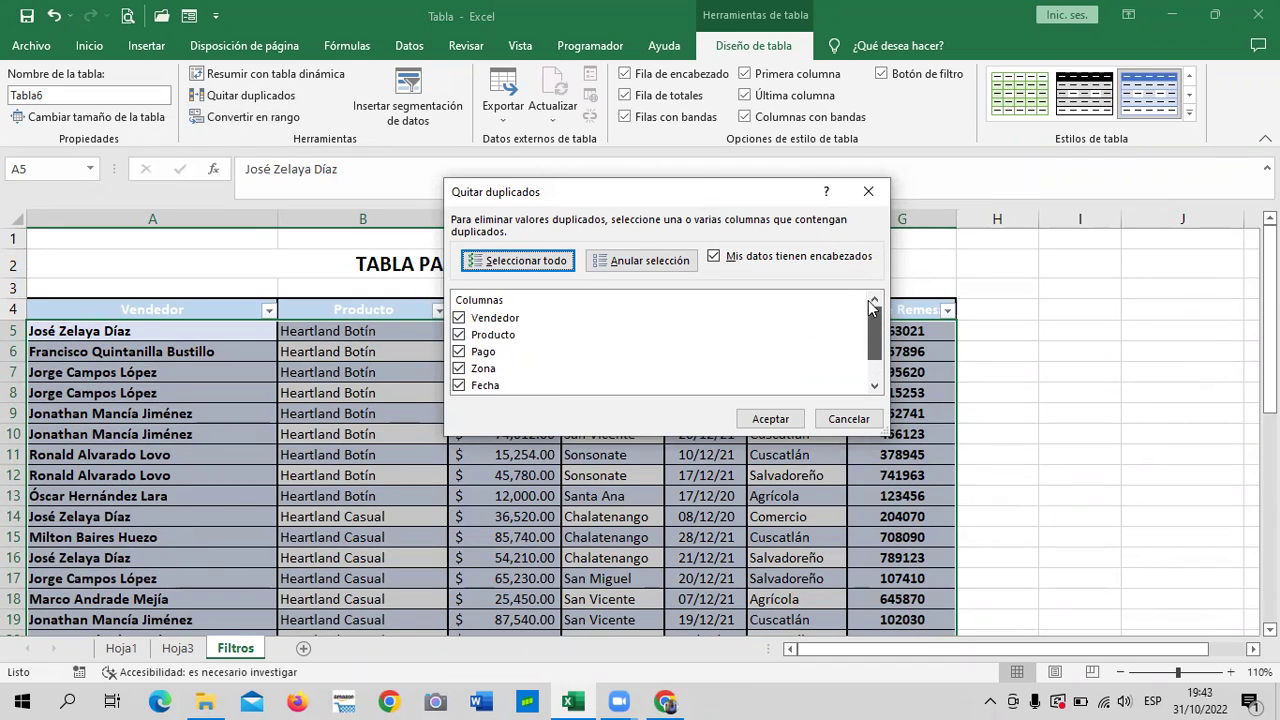
{"action": "left_click", "coordinate": [459, 334]}
{"action": "left_click", "coordinate": [459, 334]}
Step: Cancel Quitar duplicados and inspect the Pago, seller, product and Sonsonate zone cells
{"action": "left_click", "coordinate": [851, 419]}
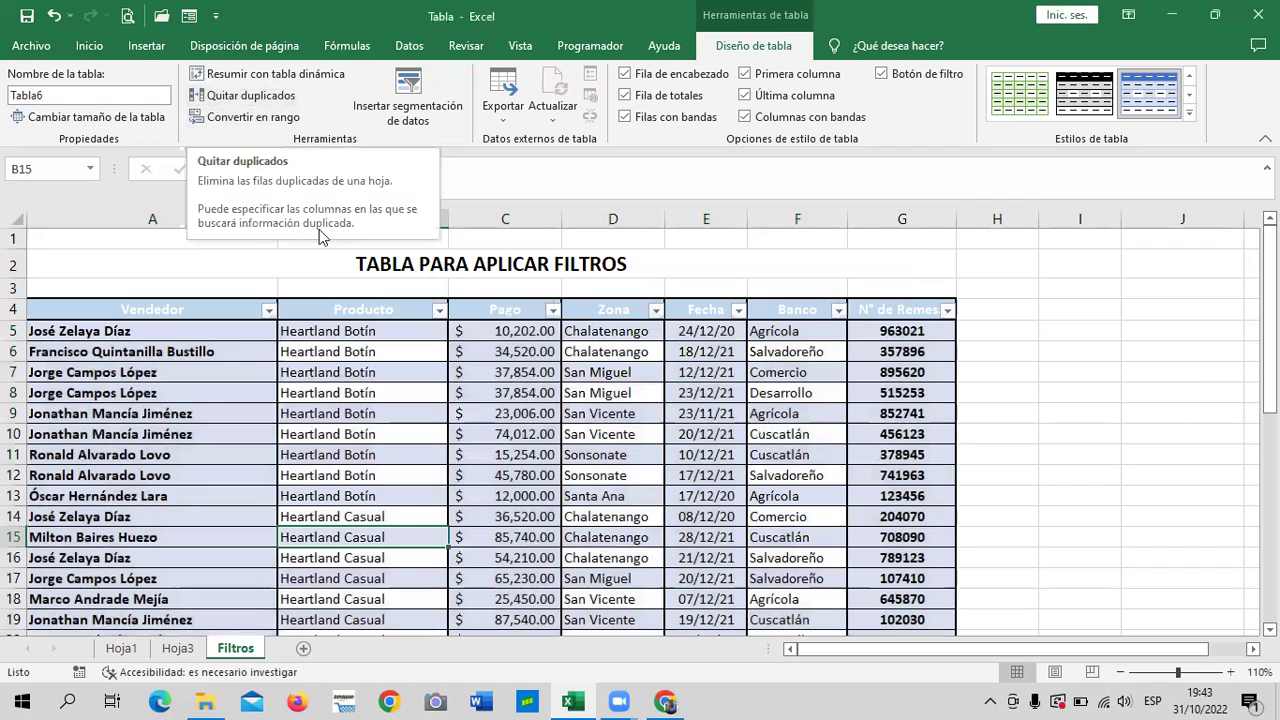
{"action": "left_click", "coordinate": [527, 349]}
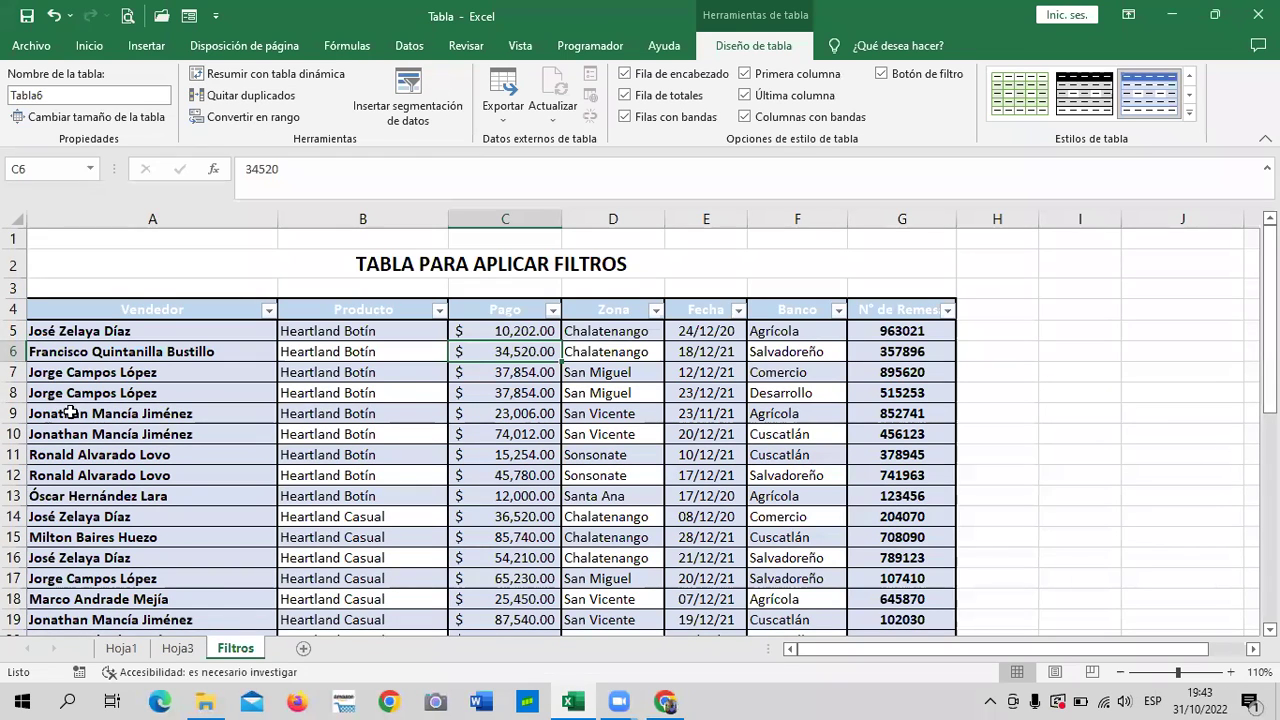
{"action": "left_click", "coordinate": [190, 407]}
{"action": "left_click", "coordinate": [427, 410]}
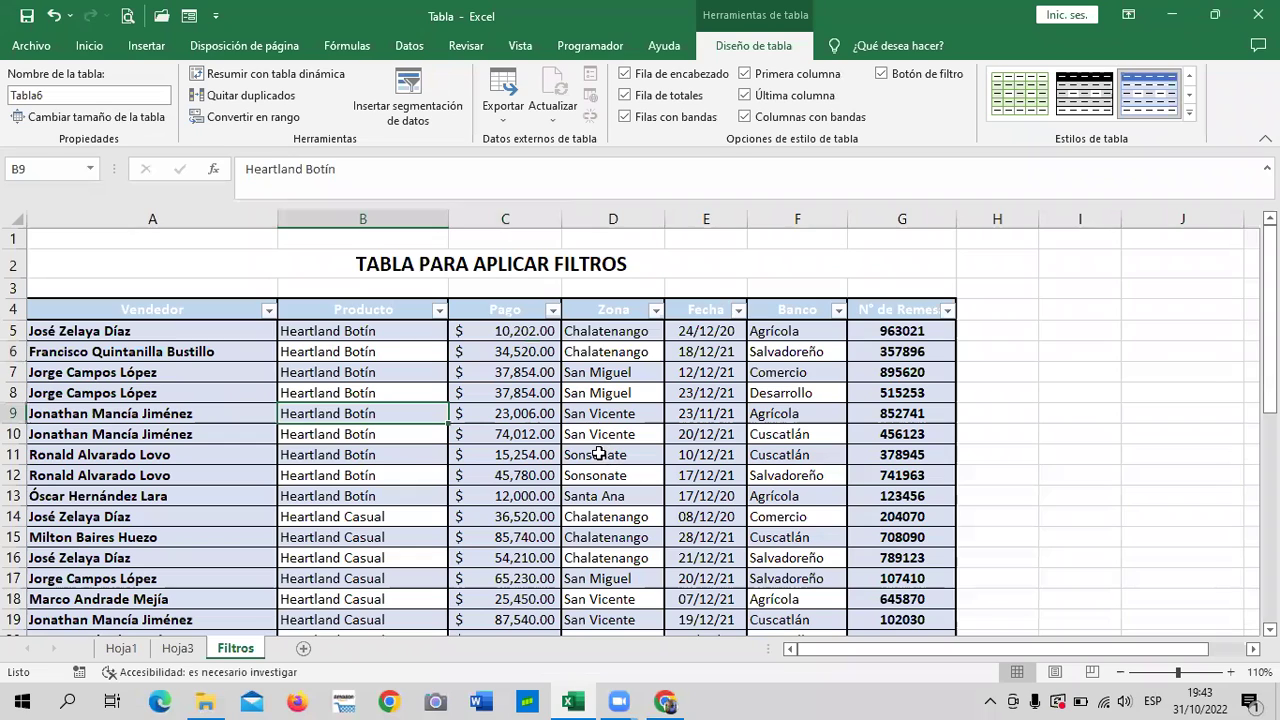
{"action": "left_click", "coordinate": [600, 454]}
Step: Scroll through Tabla6 to review the records and the Total row of $ 1,653,761.00
{"action": "scroll", "coordinate": [586, 452], "scroll_direction": "down", "scroll_amount": 2}
{"action": "scroll", "coordinate": [580, 445], "scroll_direction": "down", "scroll_amount": 2}
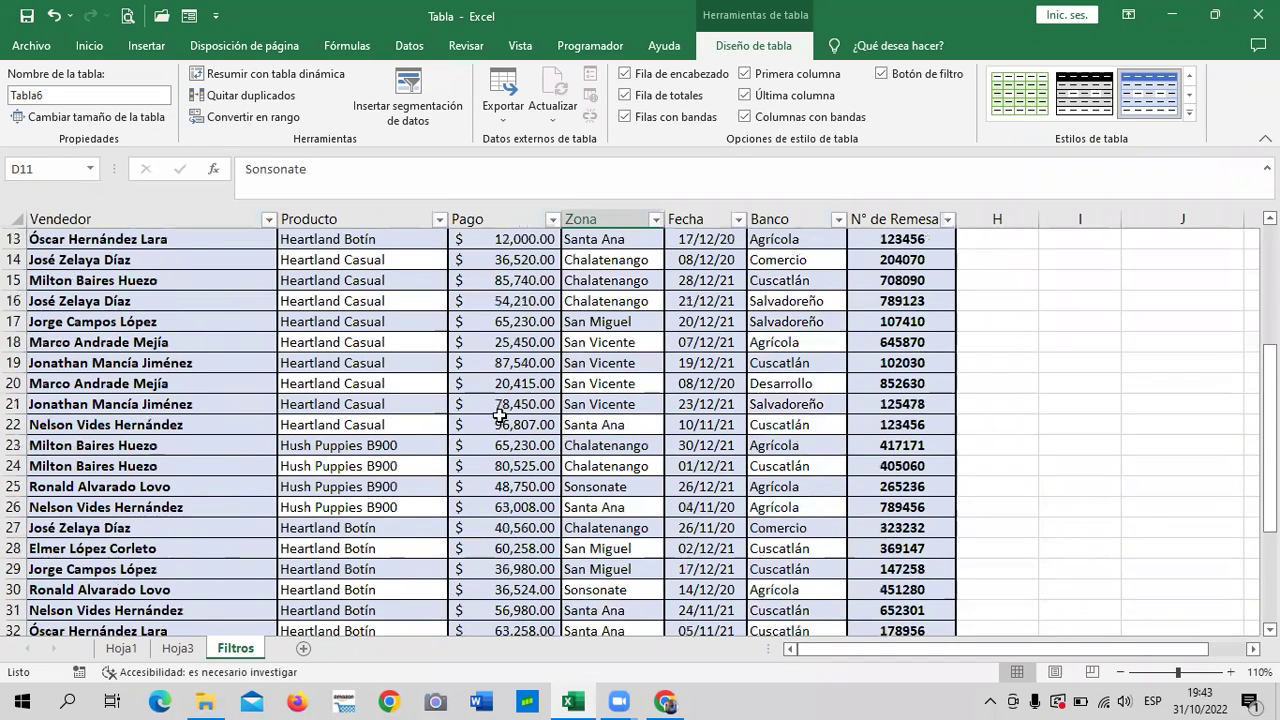
{"action": "scroll", "coordinate": [499, 414], "scroll_direction": "down", "scroll_amount": 3}
{"action": "scroll", "coordinate": [499, 414], "scroll_direction": "up", "scroll_amount": 3}
{"action": "scroll", "coordinate": [495, 413], "scroll_direction": "up", "scroll_amount": 4}
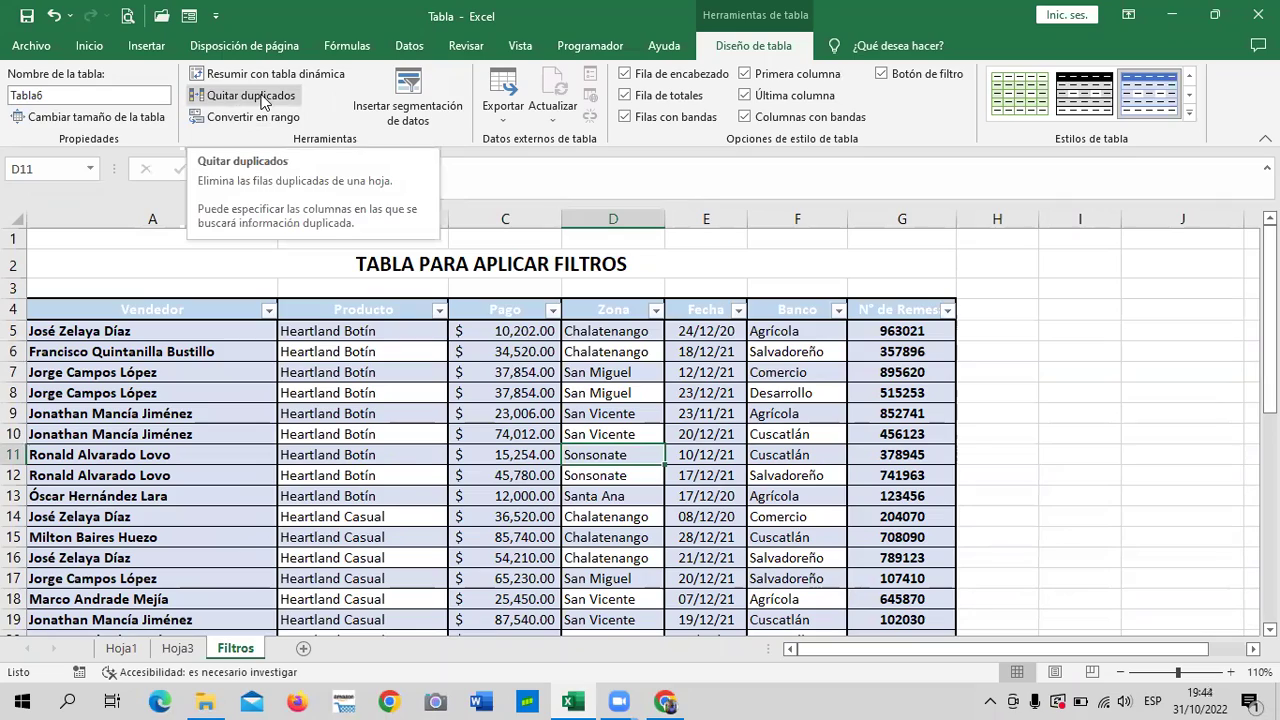
{"action": "scroll", "coordinate": [495, 400], "scroll_direction": "down", "scroll_amount": 2}
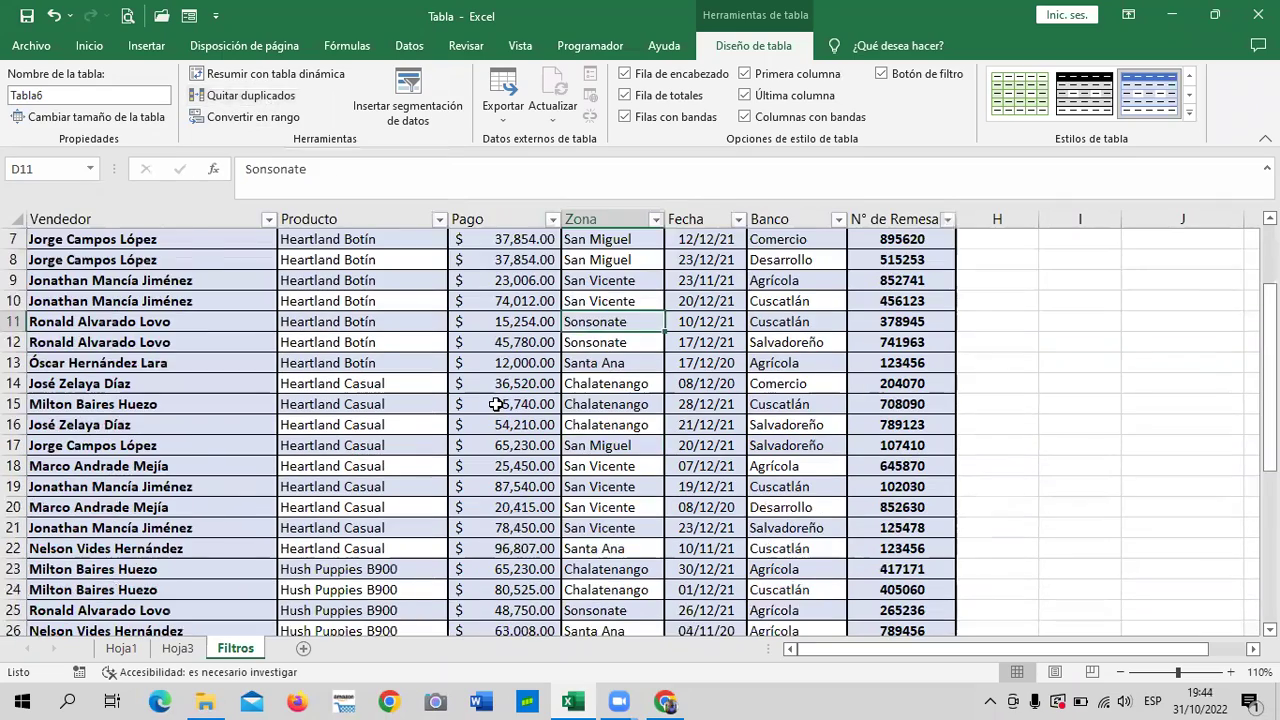
{"action": "scroll", "coordinate": [495, 400], "scroll_direction": "down", "scroll_amount": 2}
{"action": "scroll", "coordinate": [495, 400], "scroll_direction": "down", "scroll_amount": 1}
{"action": "scroll", "coordinate": [495, 400], "scroll_direction": "down", "scroll_amount": 2}
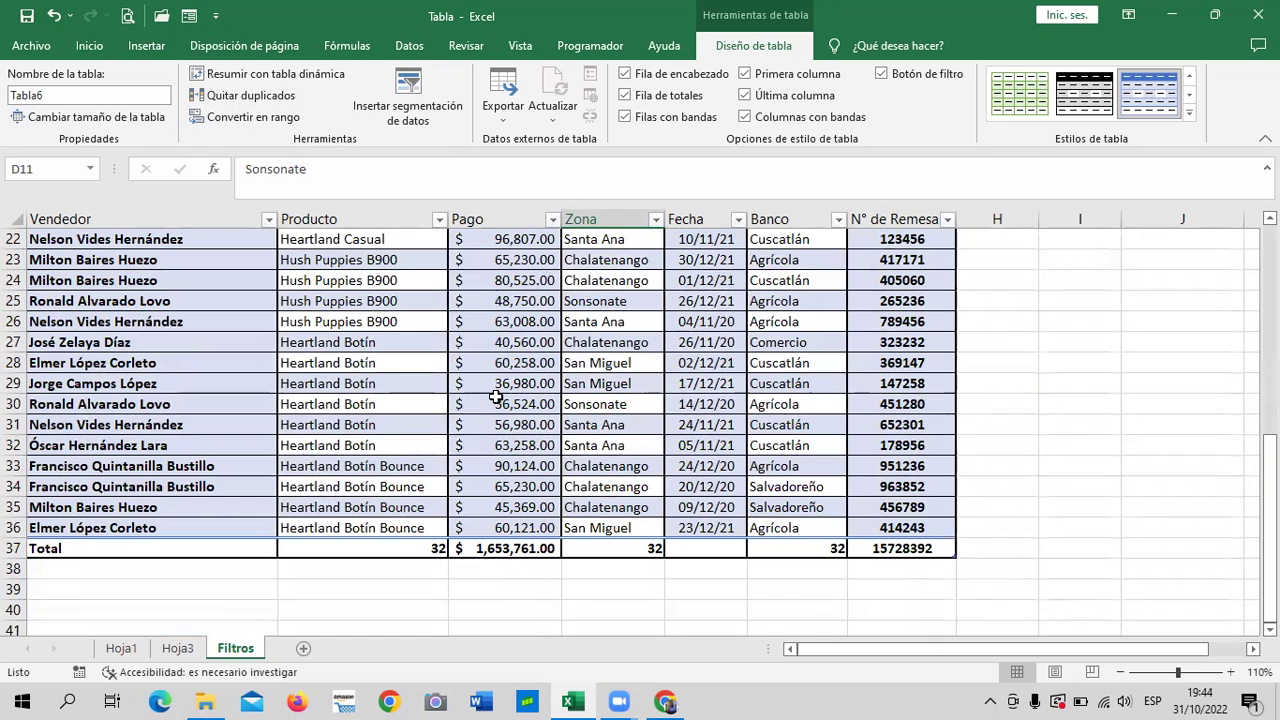
{"action": "scroll", "coordinate": [408, 238], "scroll_direction": "up", "scroll_amount": 3}
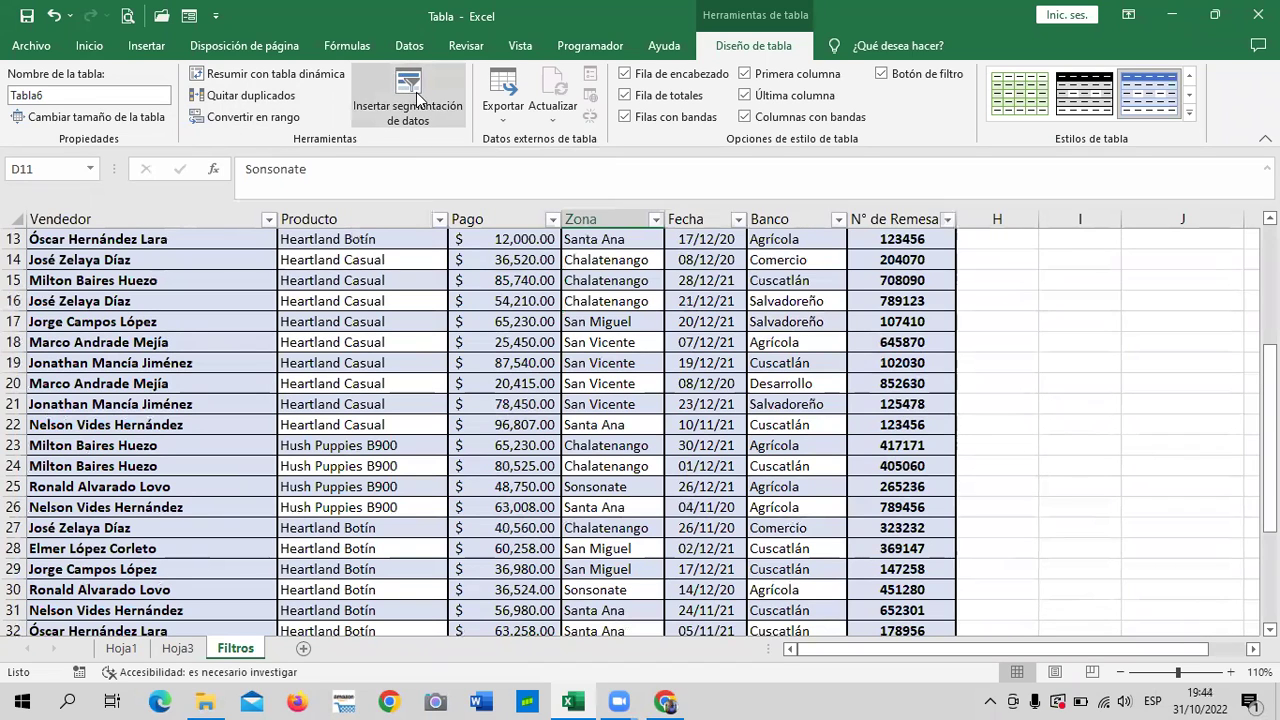
Step: Insert Producto and Zona slicers for Tabla6, leaving Banco unchecked
{"action": "left_click", "coordinate": [418, 101]}
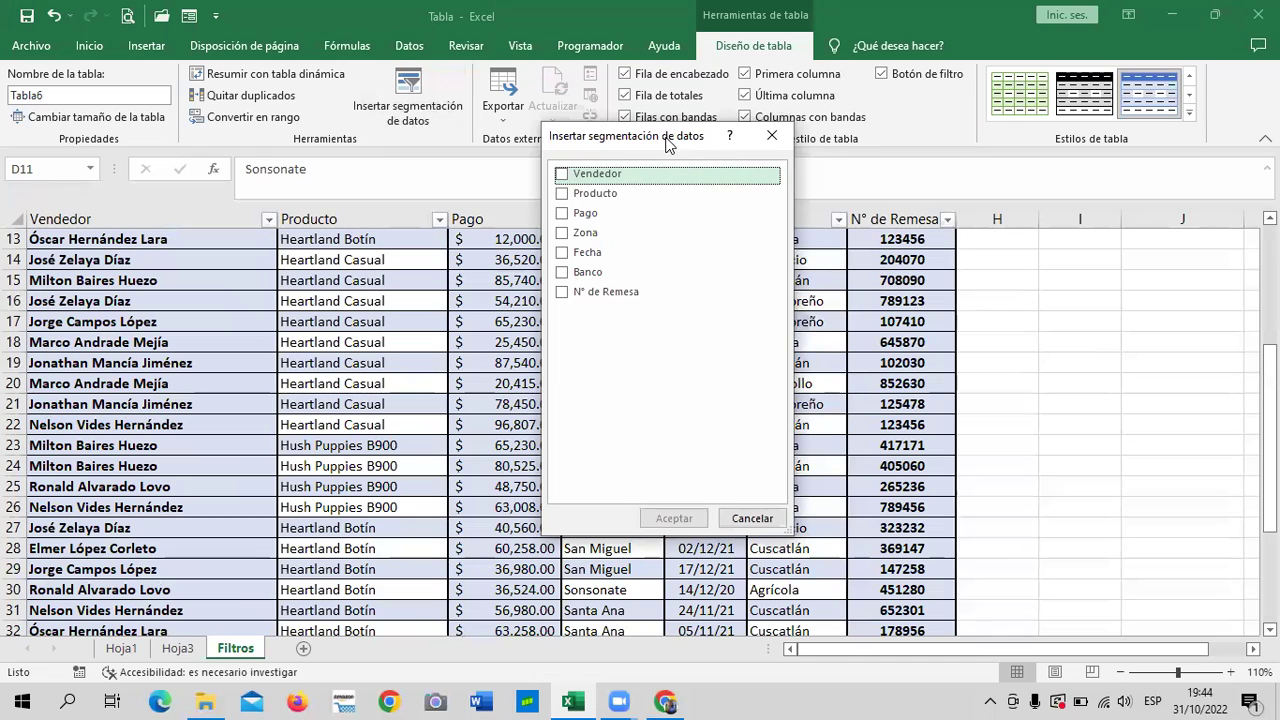
{"action": "left_click_drag", "start_coordinate": [666, 144], "coordinate": [576, 130]}
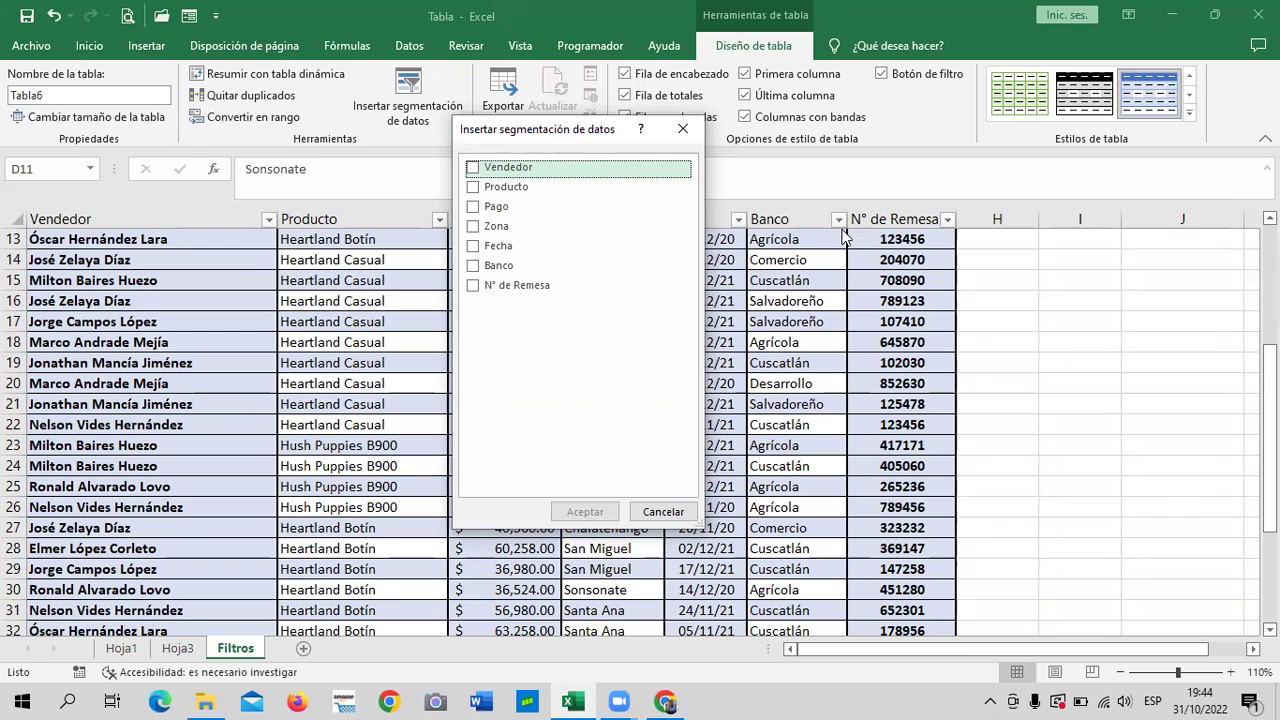
{"action": "left_click", "coordinate": [470, 228]}
{"action": "left_click", "coordinate": [470, 228]}
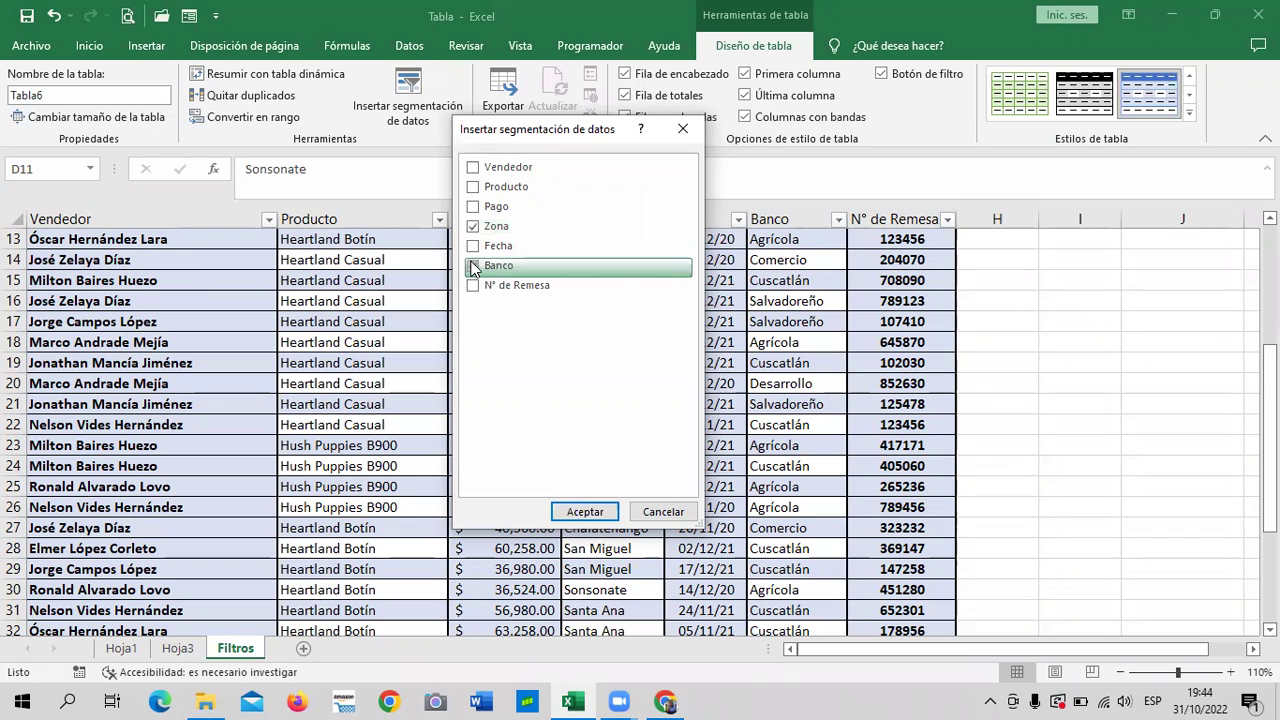
{"action": "left_click", "coordinate": [472, 187]}
{"action": "left_click", "coordinate": [473, 266]}
{"action": "left_click", "coordinate": [560, 265]}
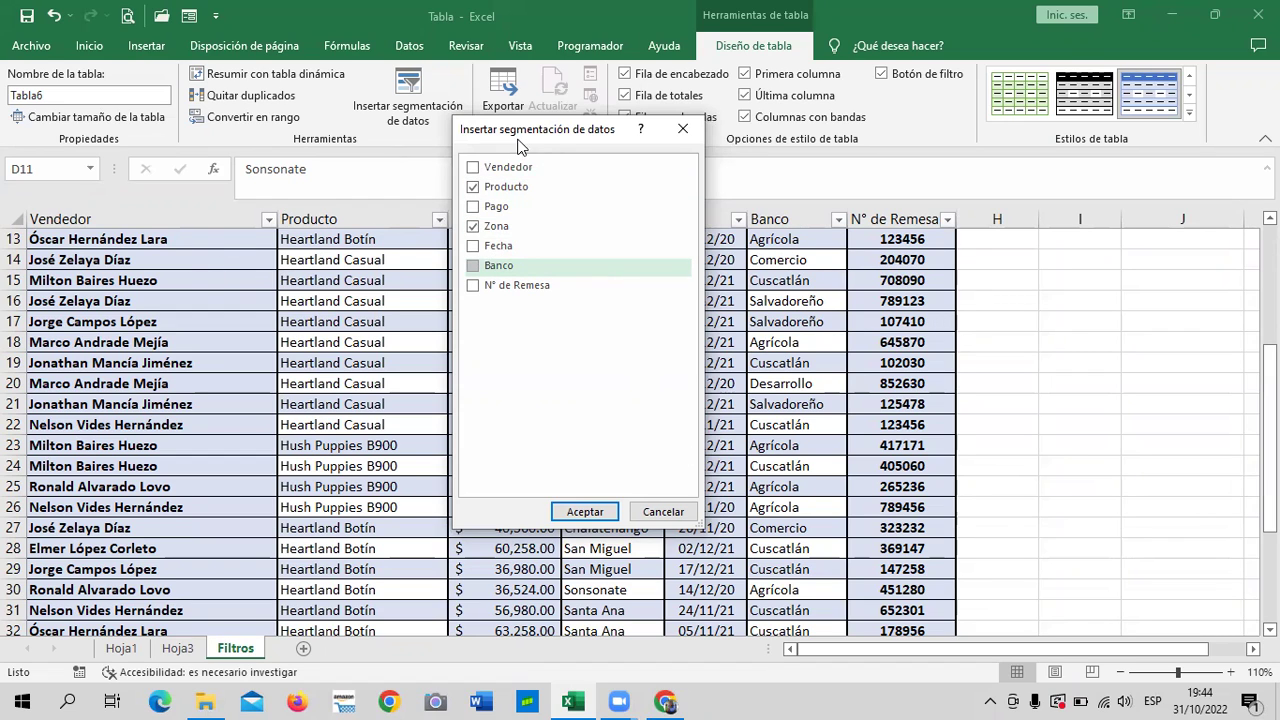
{"action": "left_click", "coordinate": [587, 511]}
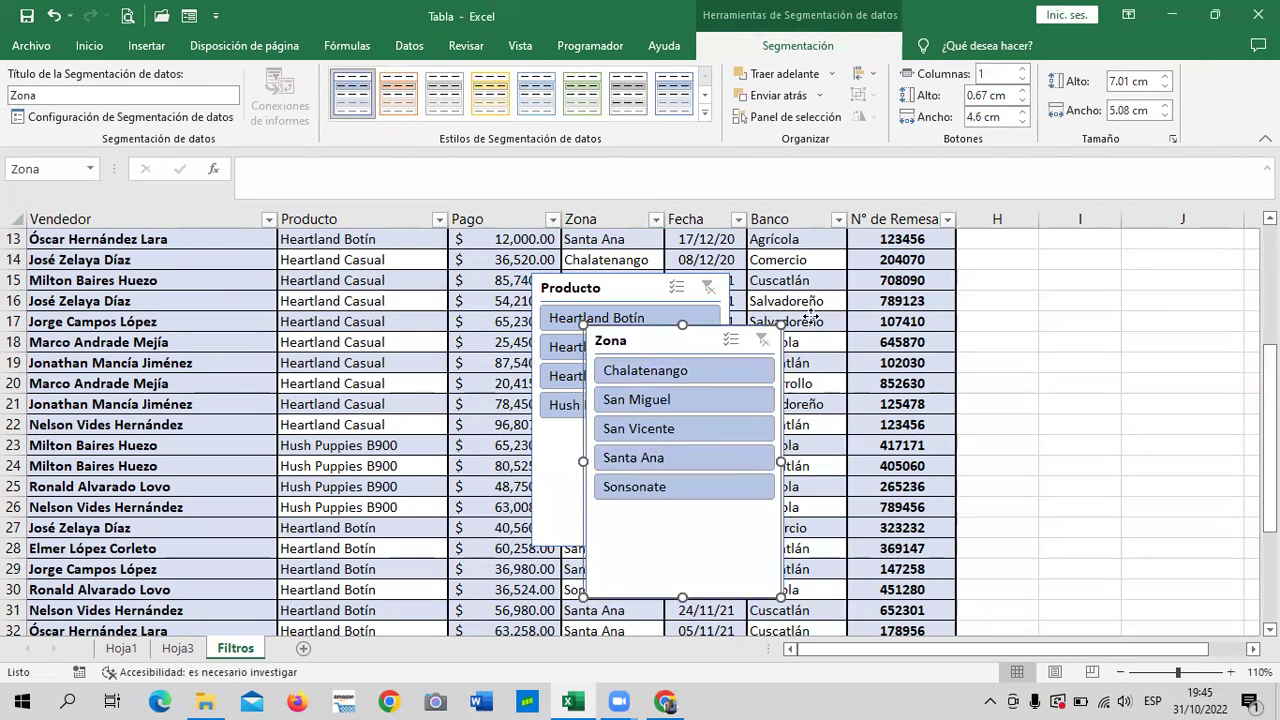
Step: Drag the Zona slicer right of Tabla6 and set the Producto slicer beside it
{"action": "left_click_drag", "start_coordinate": [666, 344], "coordinate": [997, 300]}
{"action": "left_click_drag", "start_coordinate": [620, 274], "coordinate": [738, 277]}
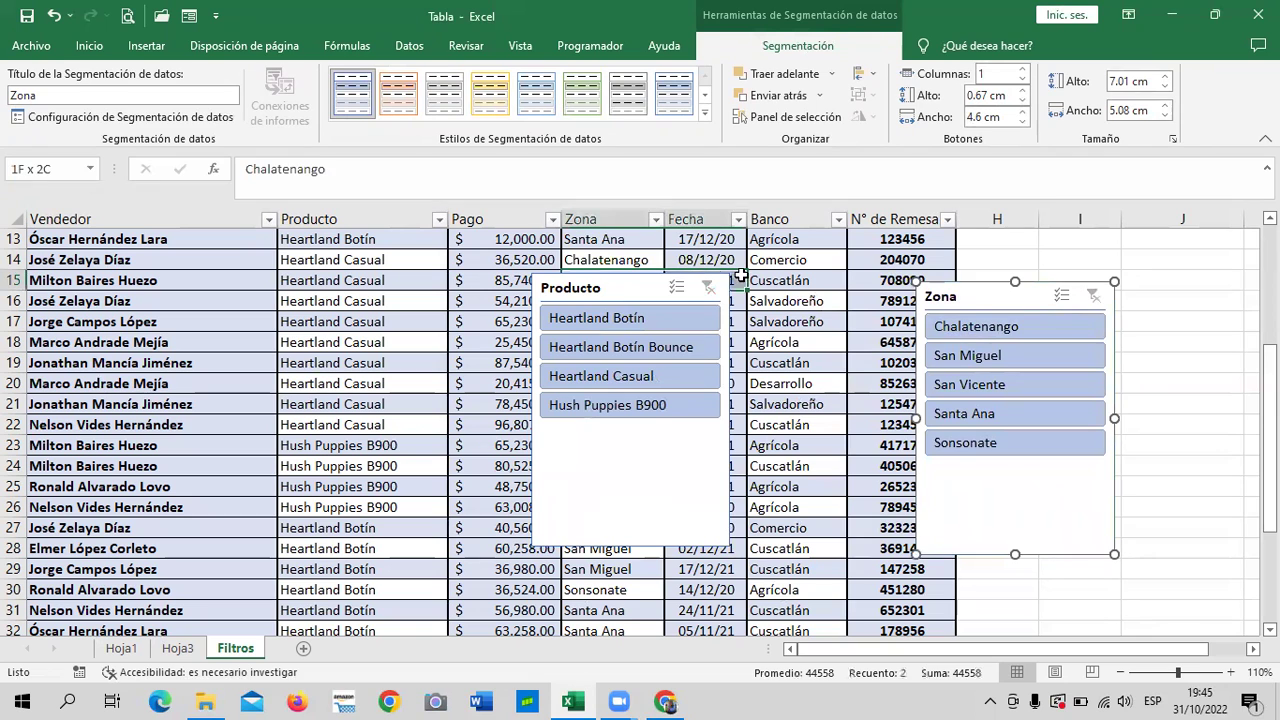
{"action": "mouse_move", "coordinate": [625, 298]}
{"action": "left_mouse_down"}
{"action": "mouse_move", "coordinate": [755, 300]}
{"action": "mouse_move", "coordinate": [759, 317]}
{"action": "left_mouse_up"}
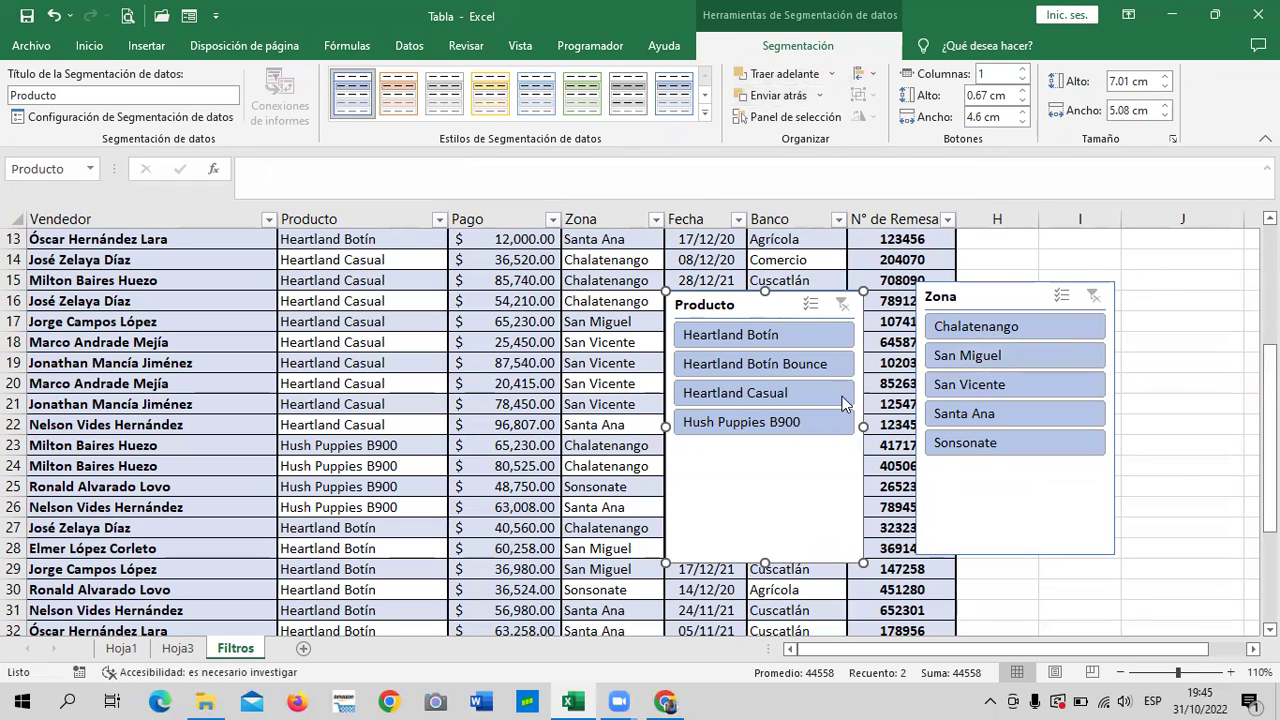
{"action": "left_click", "coordinate": [705, 113]}
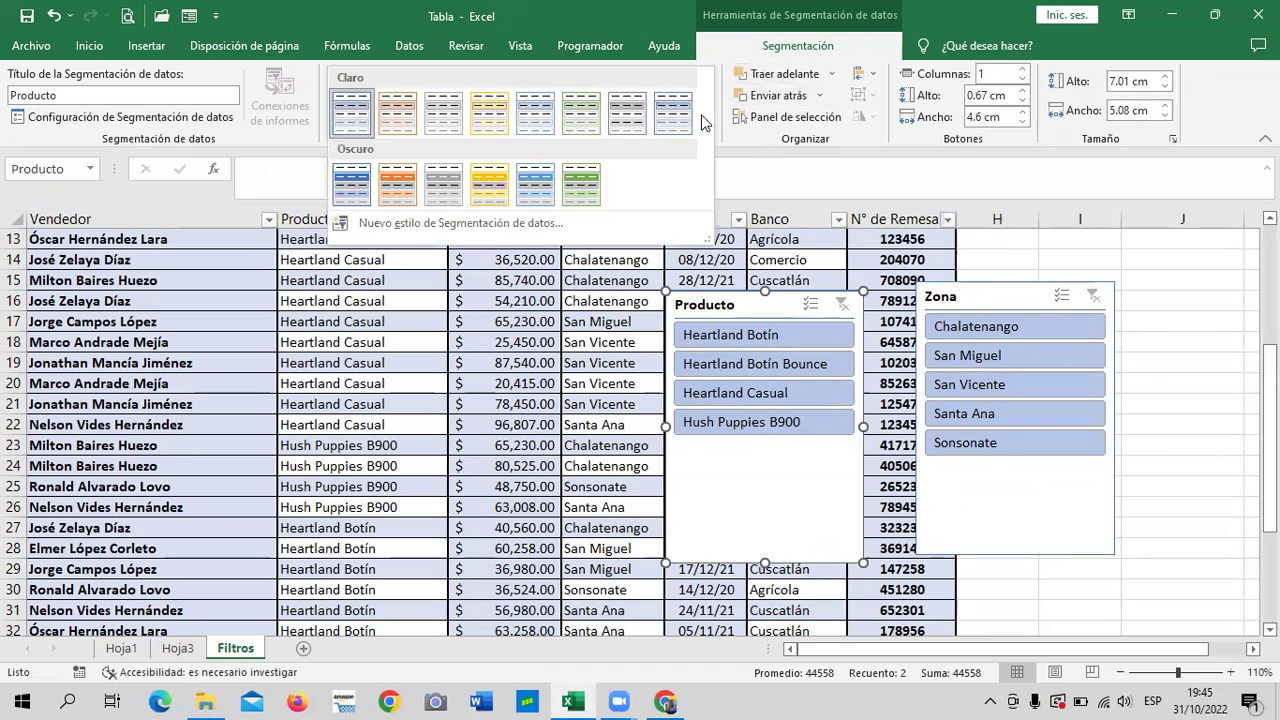
{"action": "left_click", "coordinate": [583, 197]}
{"action": "left_click", "coordinate": [1022, 480]}
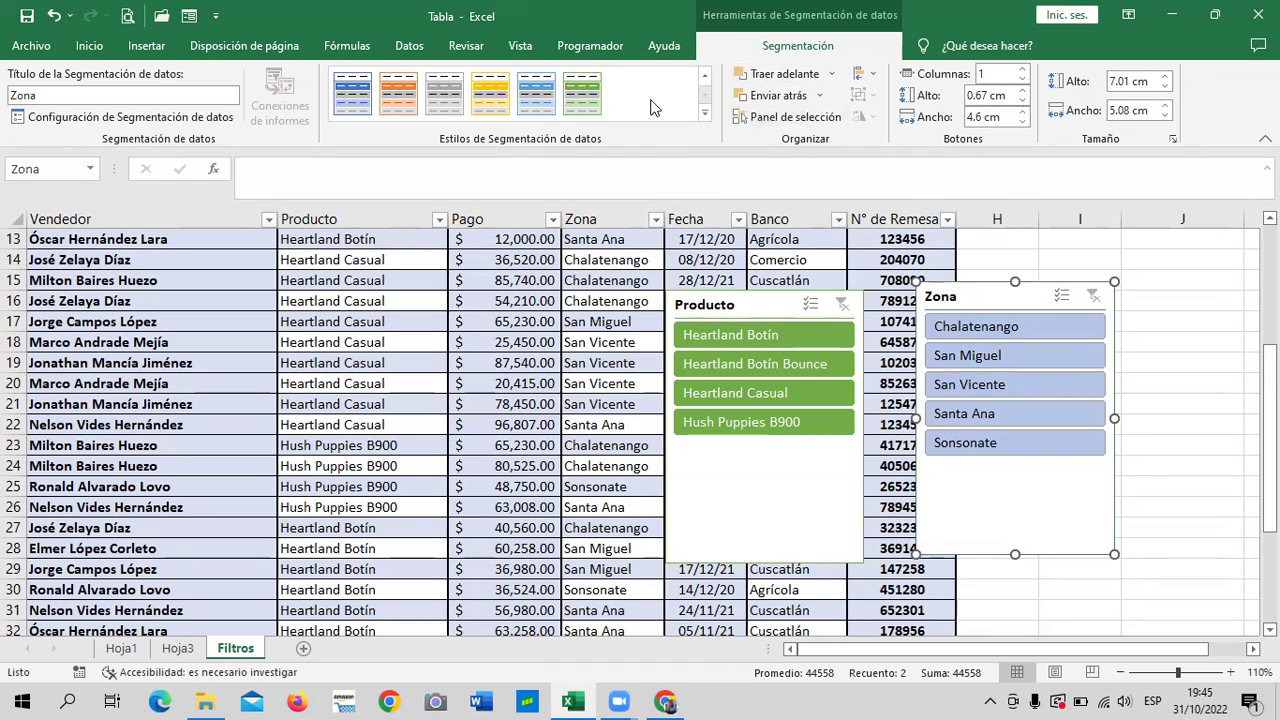
{"action": "left_click", "coordinate": [588, 110]}
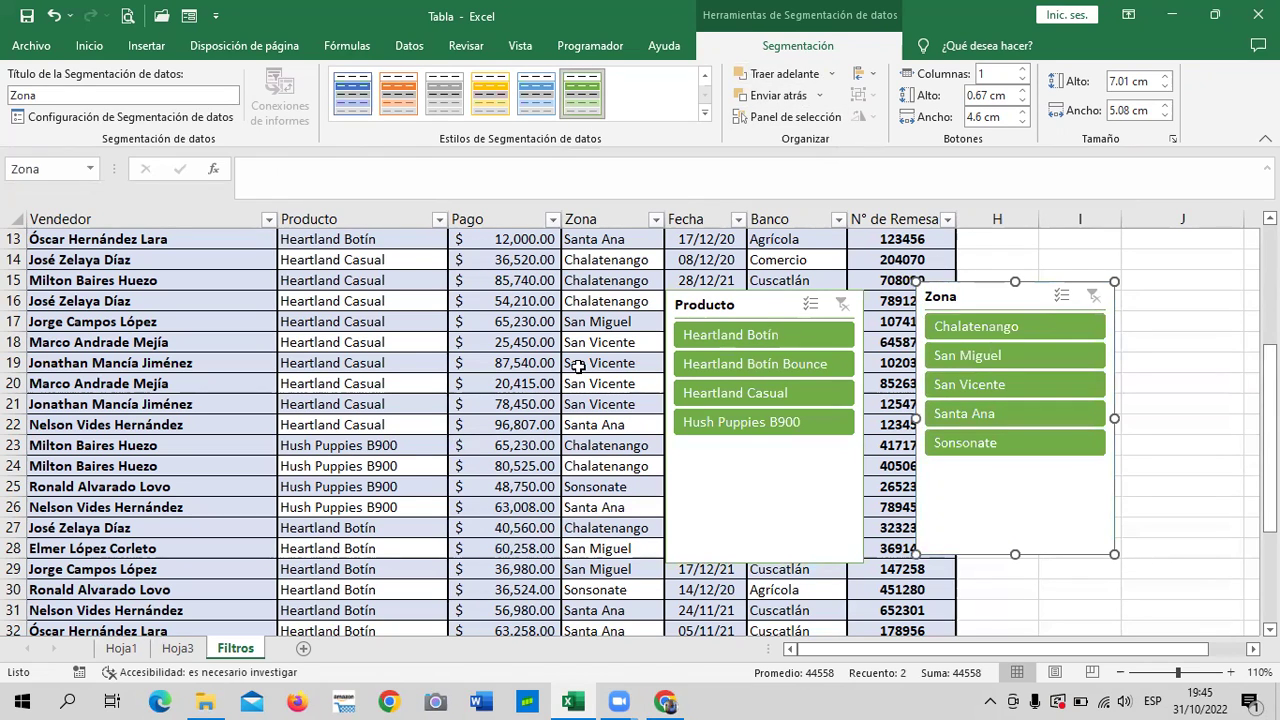
{"action": "left_click_drag", "start_coordinate": [770, 487], "coordinate": [772, 489]}
{"action": "left_click", "coordinate": [994, 484]}
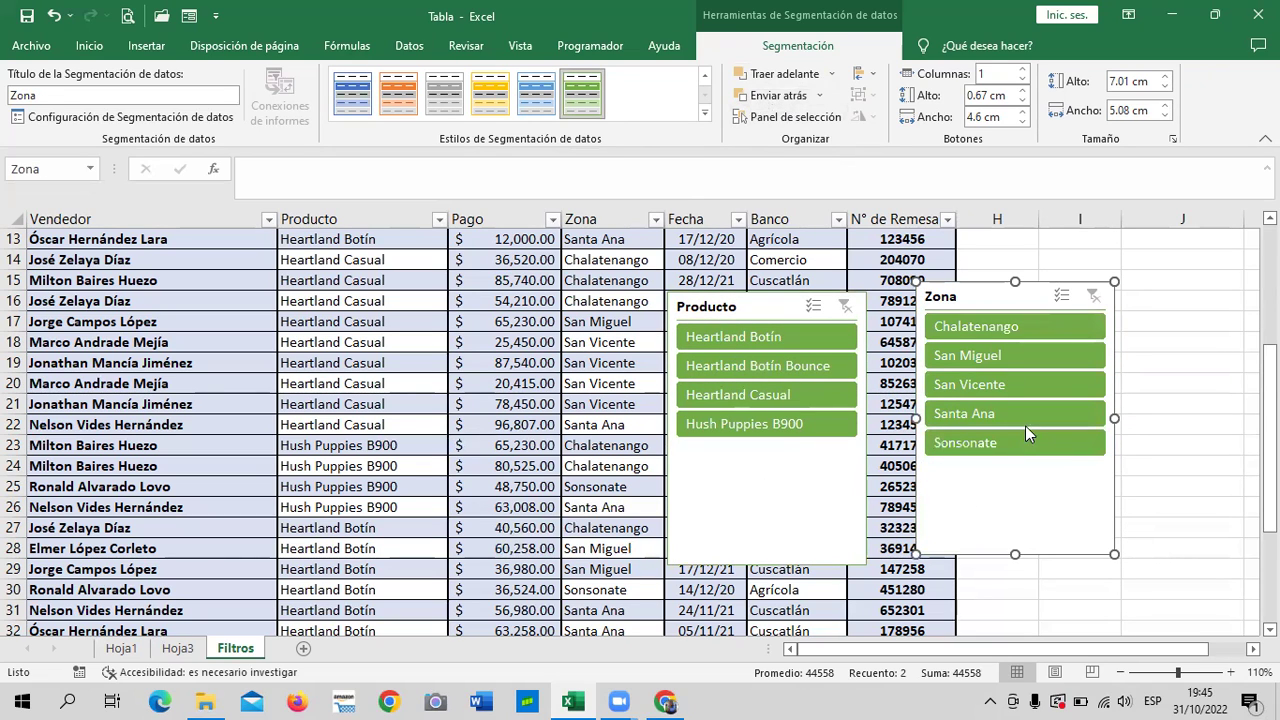
{"action": "left_click", "coordinate": [705, 114]}
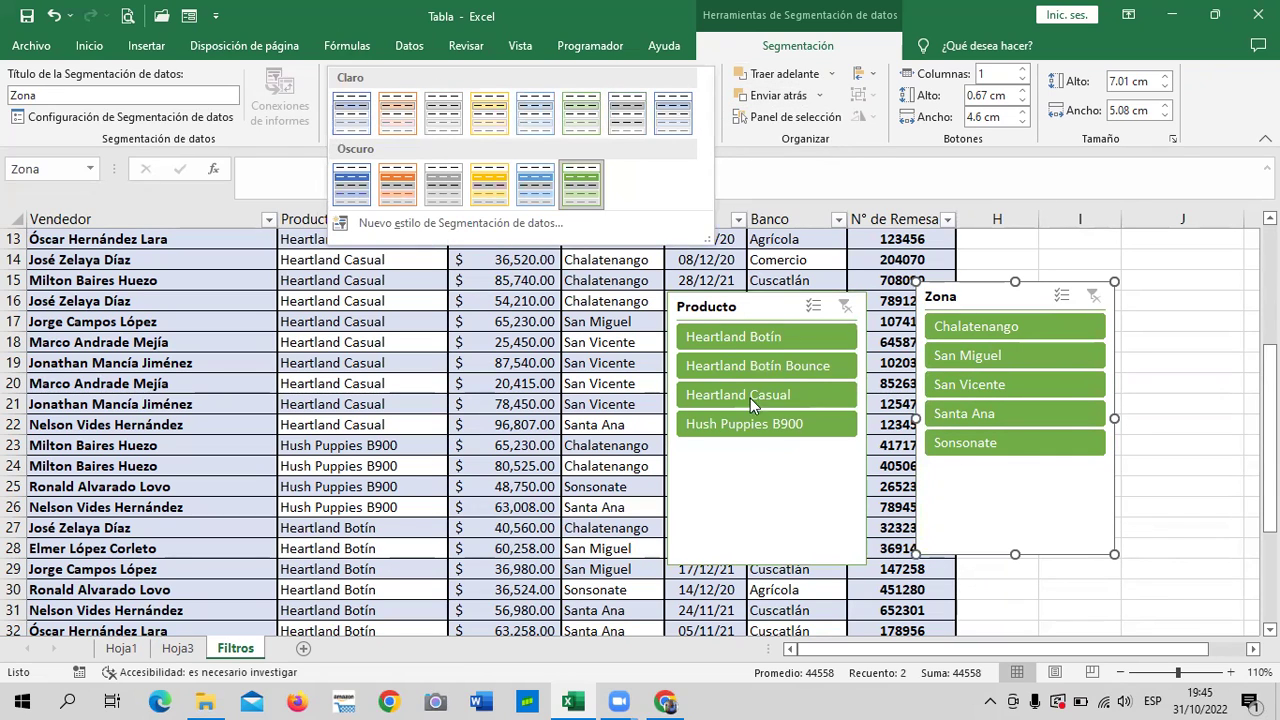
{"action": "left_click", "coordinate": [1057, 512]}
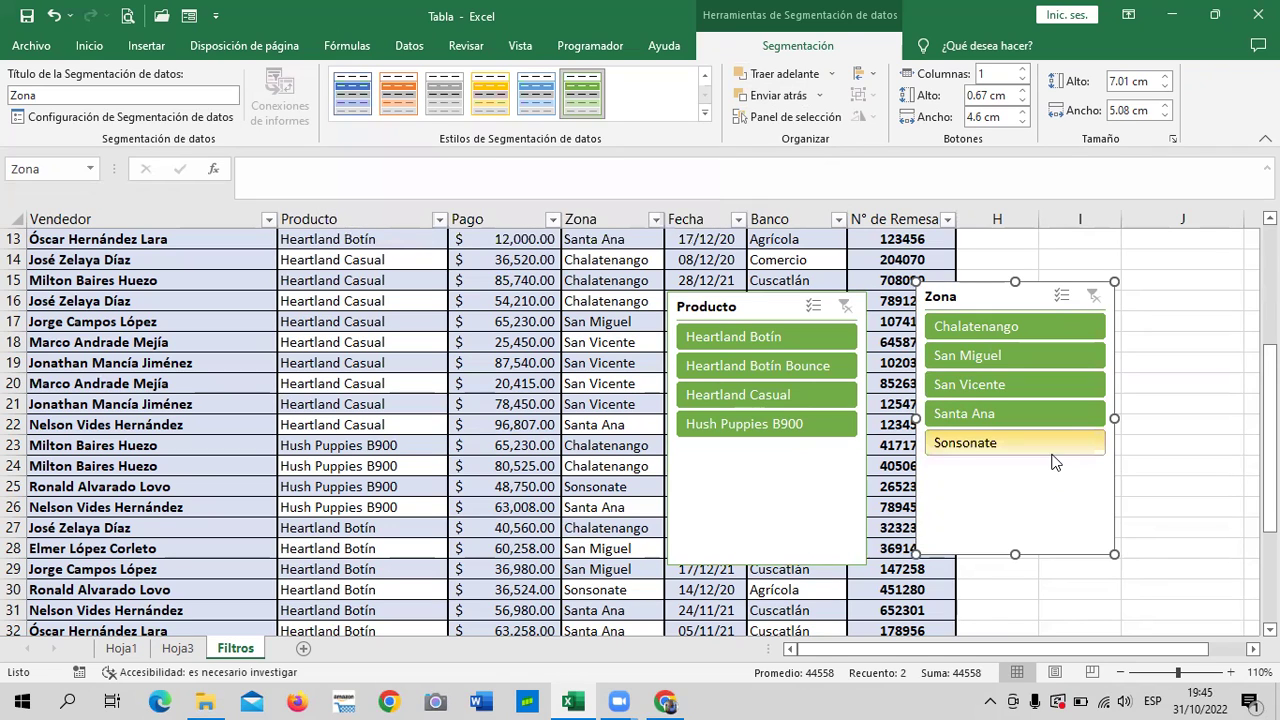
Step: Nudge the Producto slicer right and down so it sits flush beside the Zona slicer
{"action": "left_click_drag", "start_coordinate": [771, 300], "coordinate": [796, 289]}
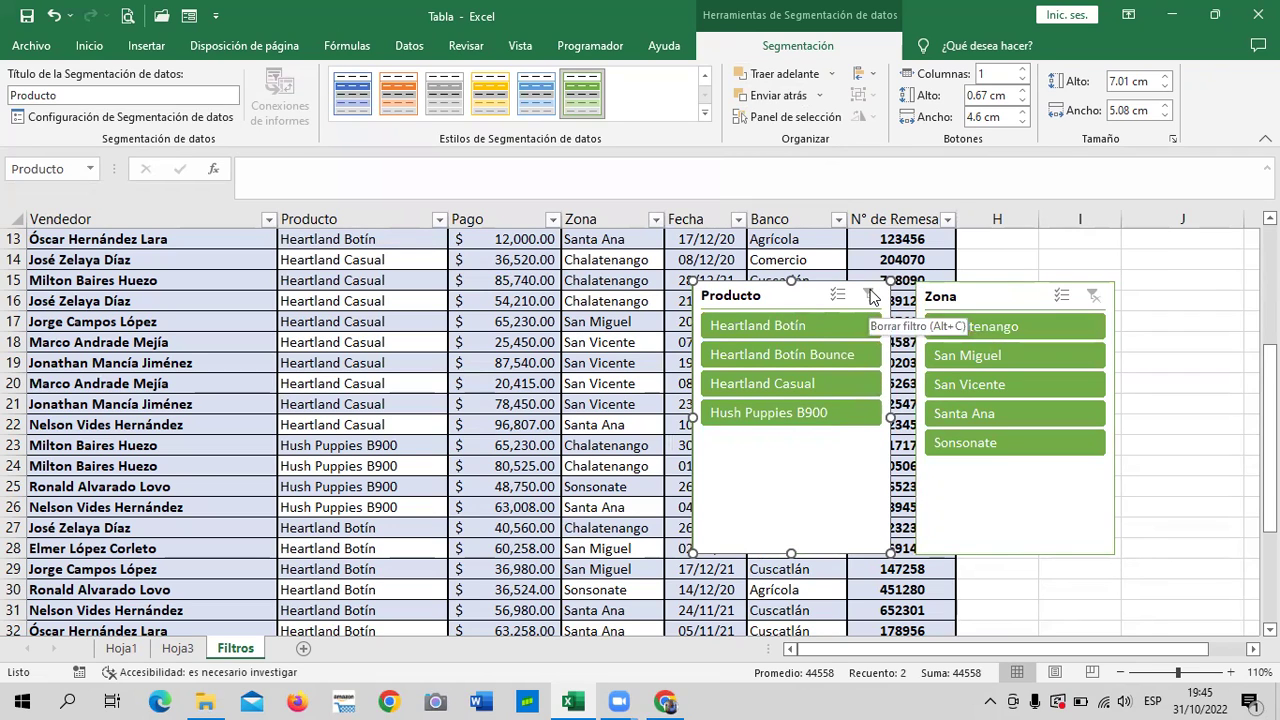
{"action": "left_click", "coordinate": [1096, 302]}
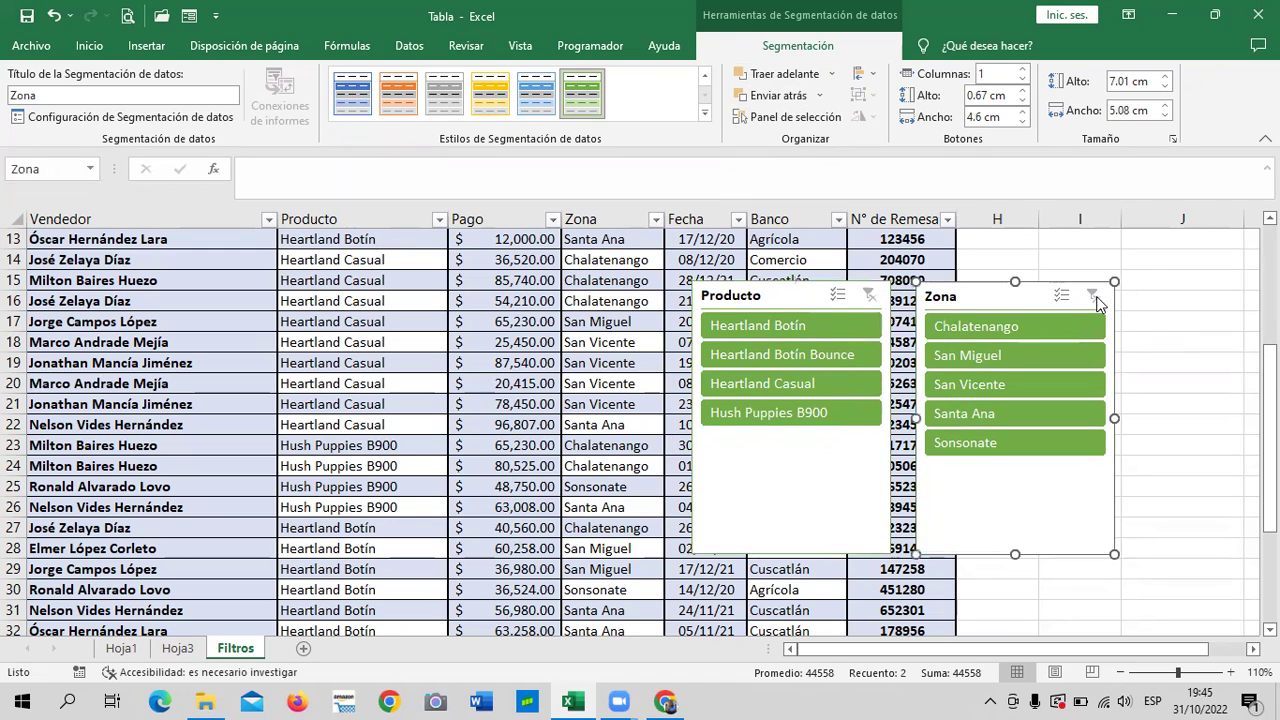
{"action": "left_click", "coordinate": [870, 299]}
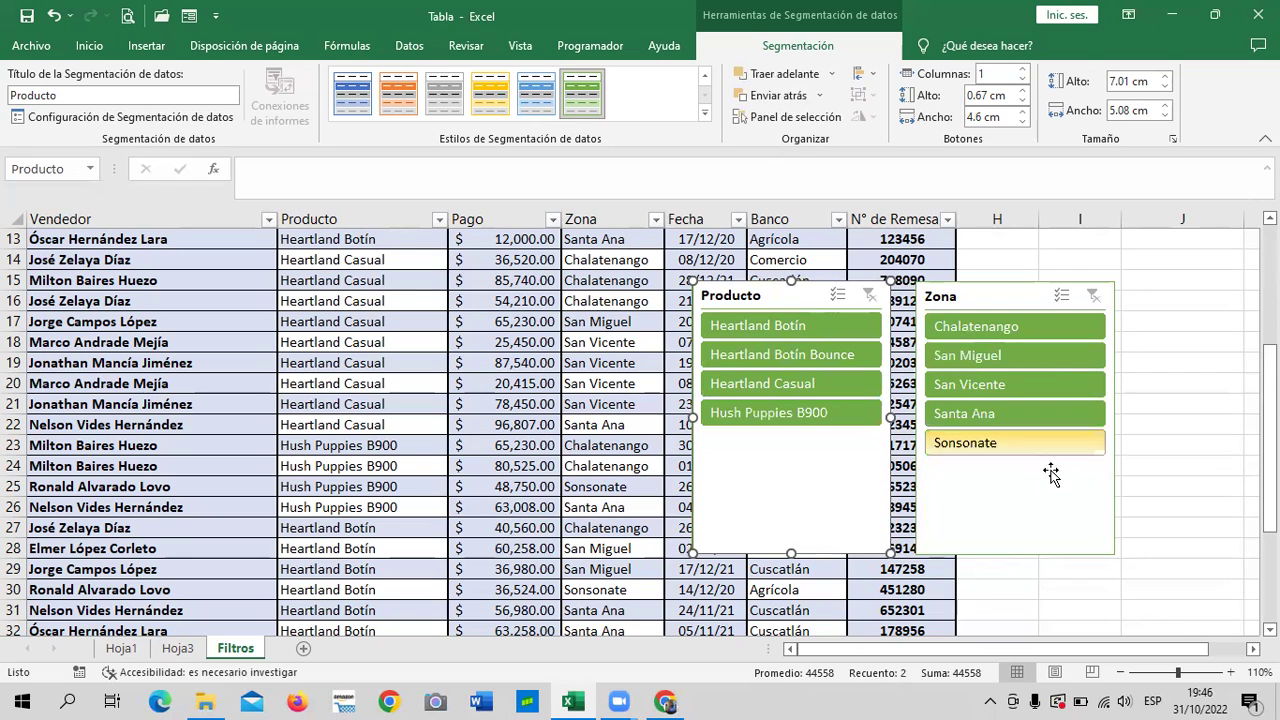
{"action": "left_click_drag", "start_coordinate": [786, 297], "coordinate": [792, 305]}
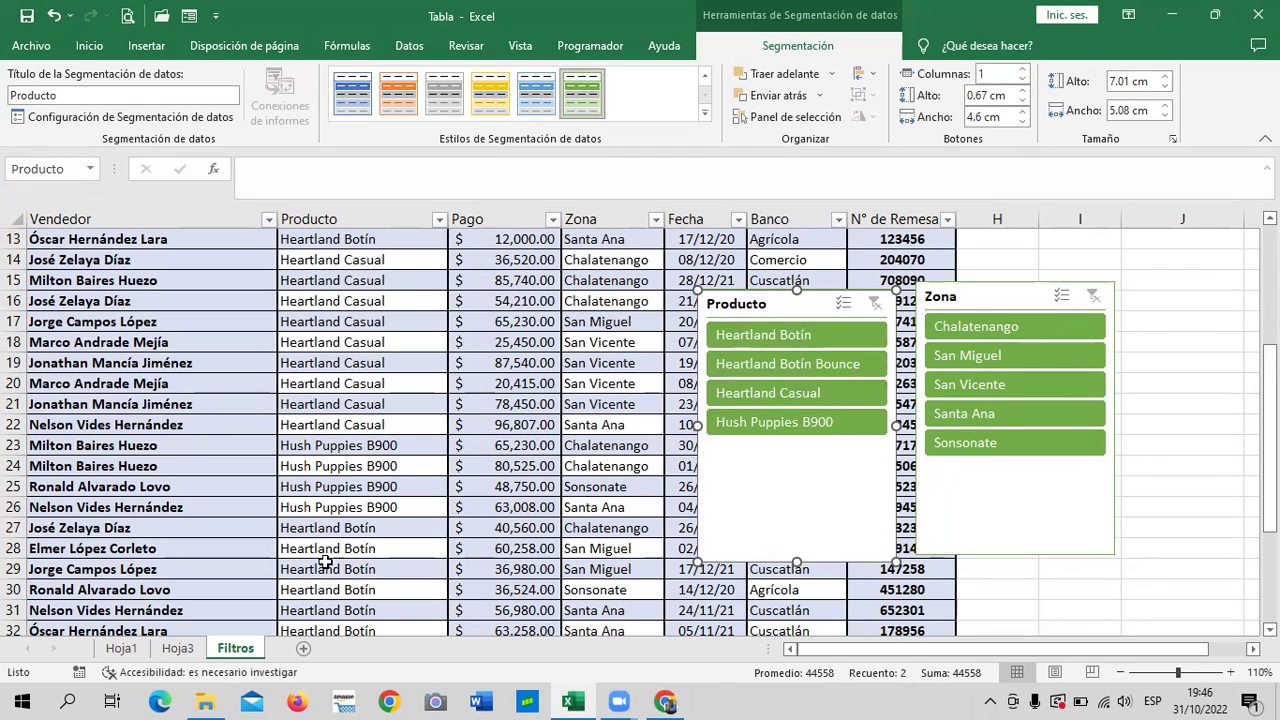
Step: Pick Heartland Botín in the Producto slicer and review the 15 rows totalling $ 585,042.00
{"action": "left_click", "coordinate": [843, 331]}
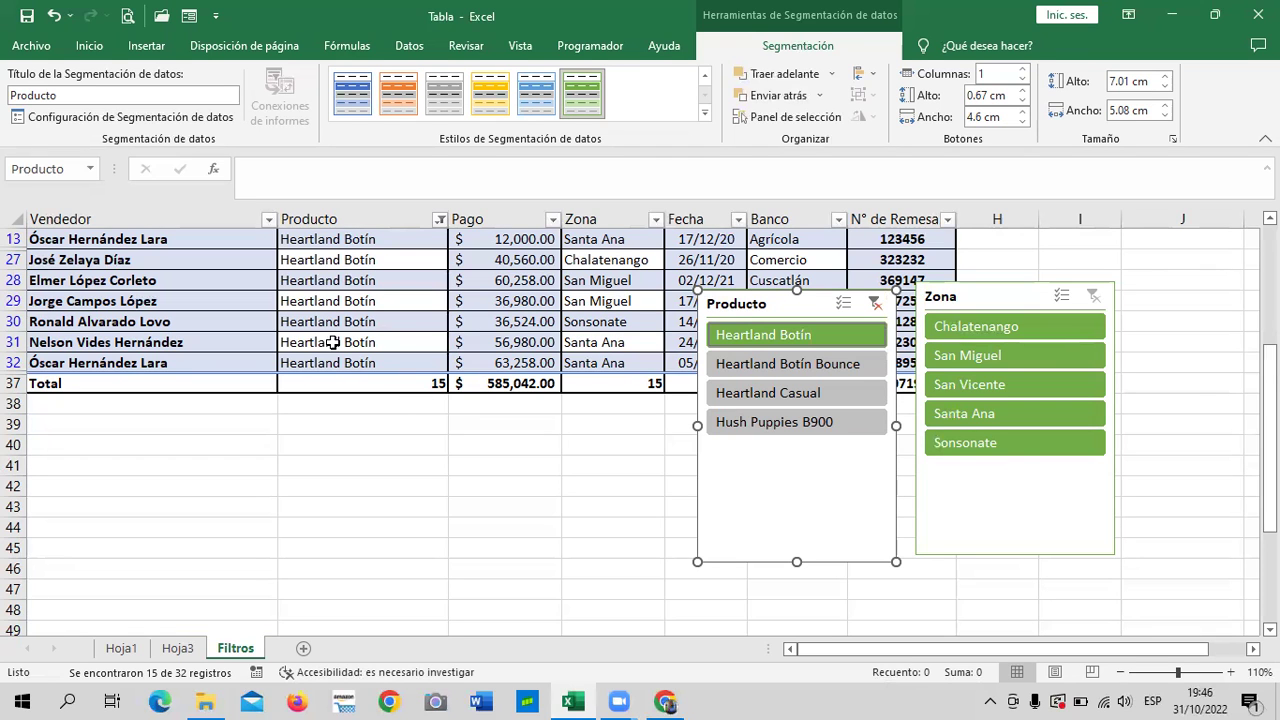
{"action": "left_click_drag", "start_coordinate": [1270, 436], "coordinate": [1270, 400]}
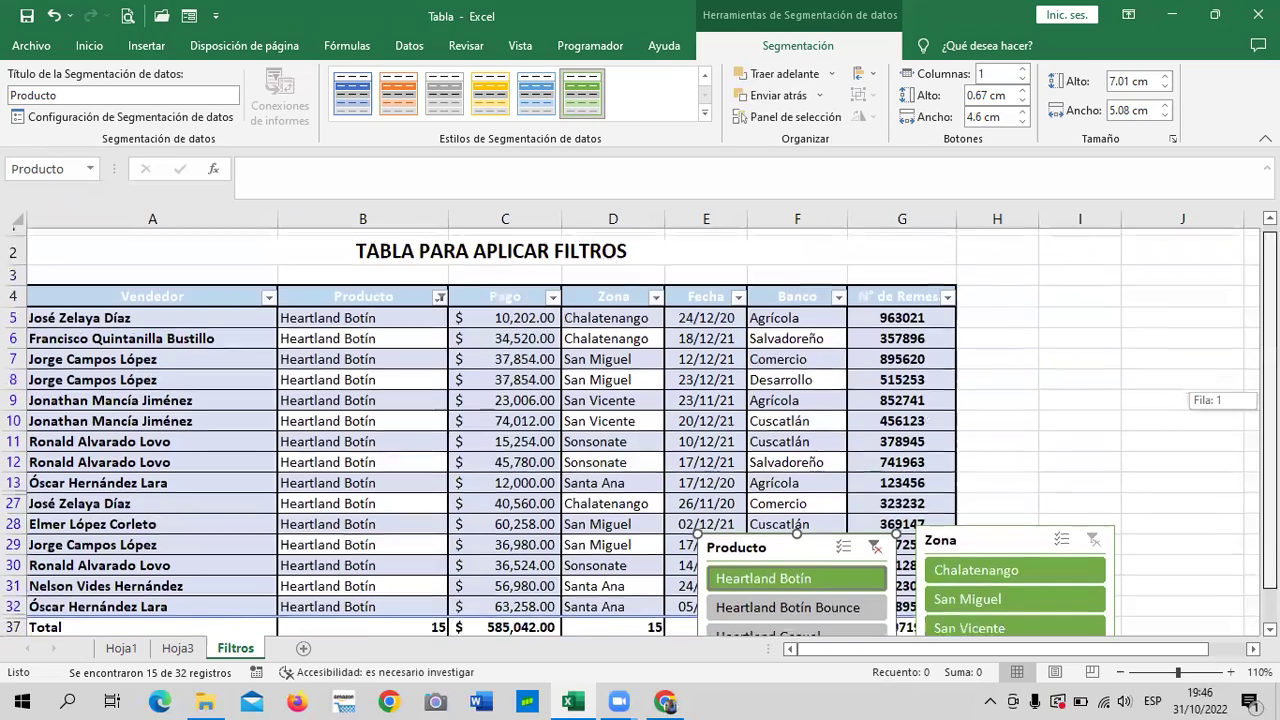
{"action": "mouse_move", "coordinate": [1270, 400]}
{"action": "left_mouse_down"}
{"action": "mouse_move", "coordinate": [1270, 438]}
{"action": "mouse_move", "coordinate": [1270, 400]}
{"action": "mouse_move", "coordinate": [1270, 438]}
{"action": "mouse_move", "coordinate": [1270, 420]}
{"action": "left_mouse_up"}
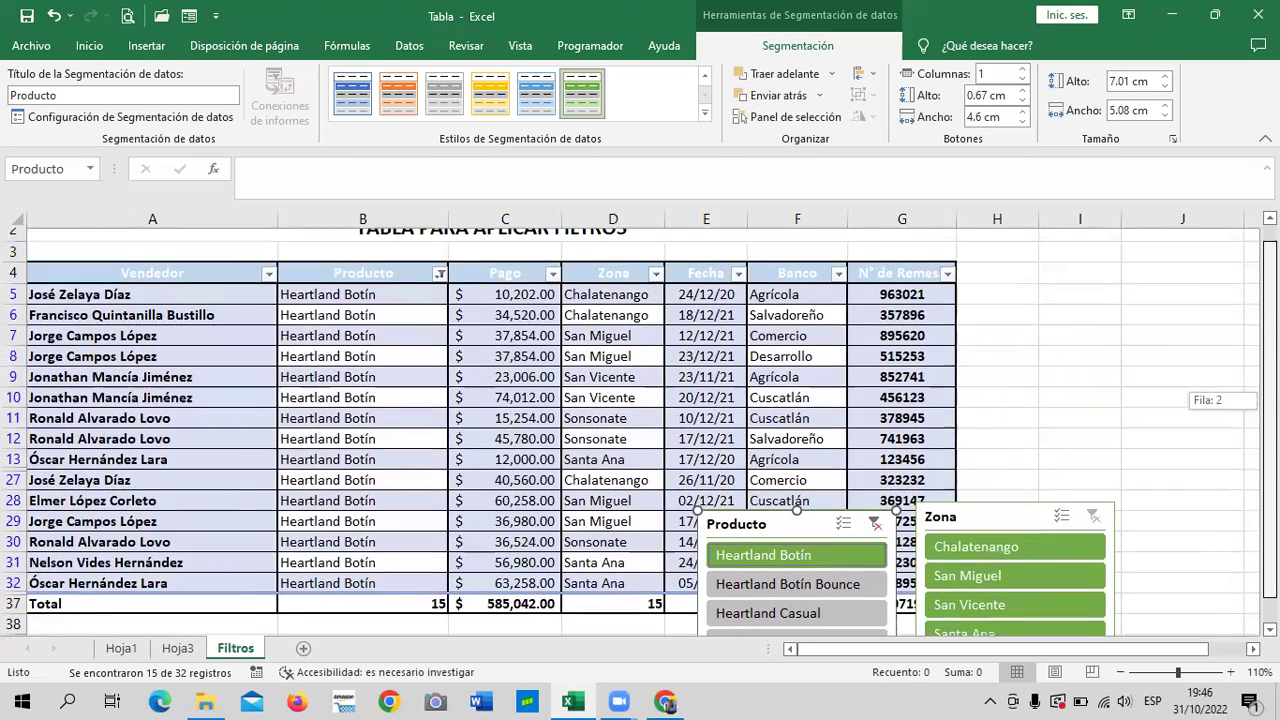
{"action": "left_click_drag", "start_coordinate": [1270, 420], "coordinate": [1270, 405]}
{"action": "scroll", "coordinate": [469, 260], "scroll_direction": "down", "scroll_amount": 1}
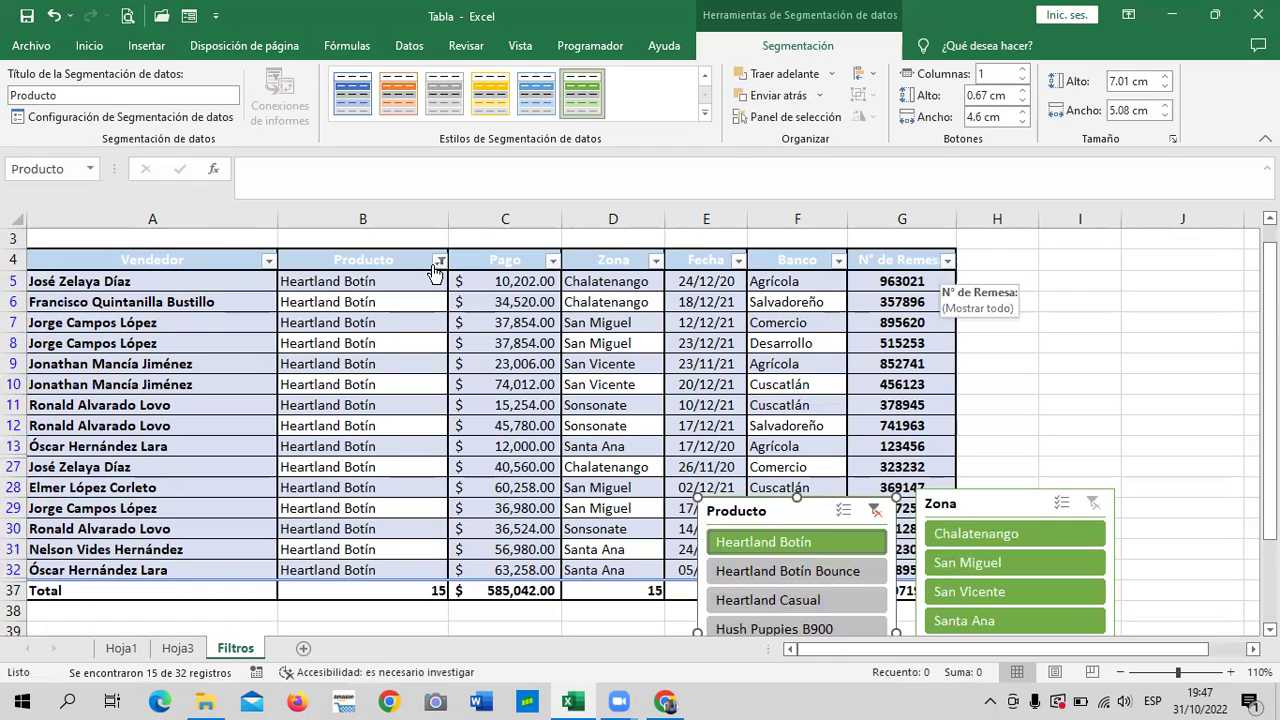
Step: Move the Producto and Zona slicers up, placing Producto beside Zona
{"action": "left_click_drag", "start_coordinate": [800, 510], "coordinate": [800, 328]}
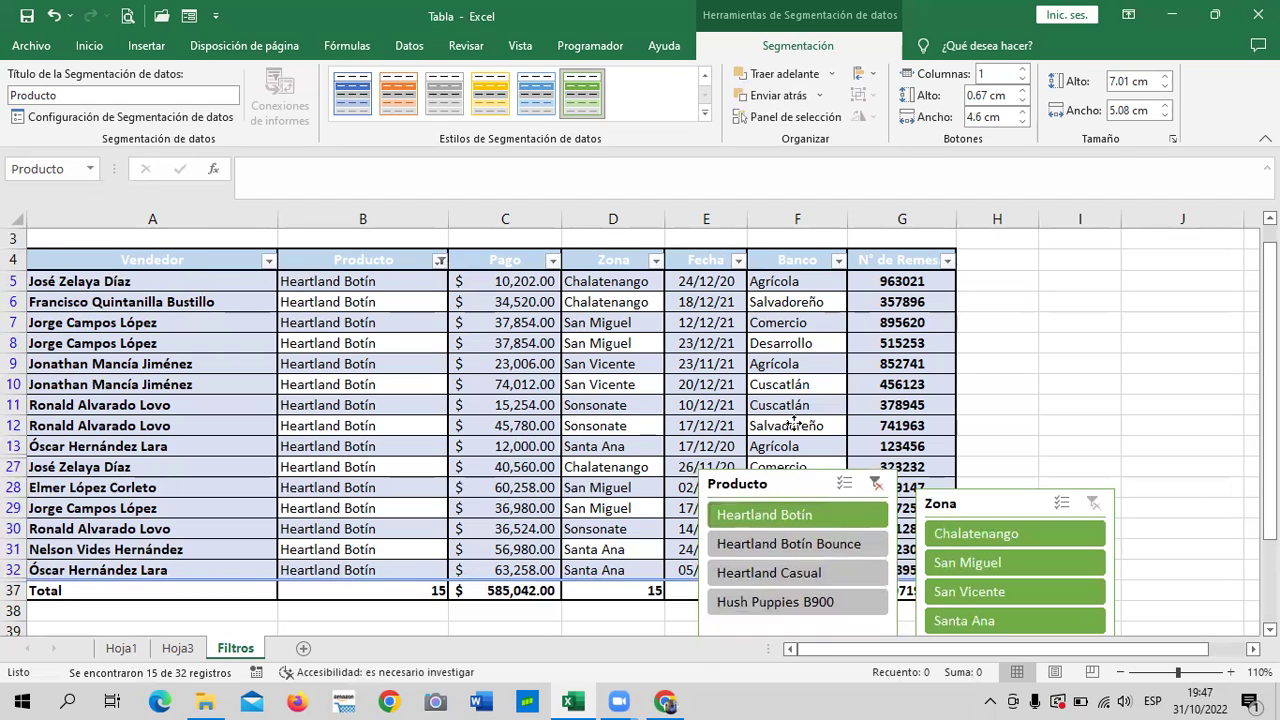
{"action": "left_click_drag", "start_coordinate": [1006, 503], "coordinate": [1048, 321]}
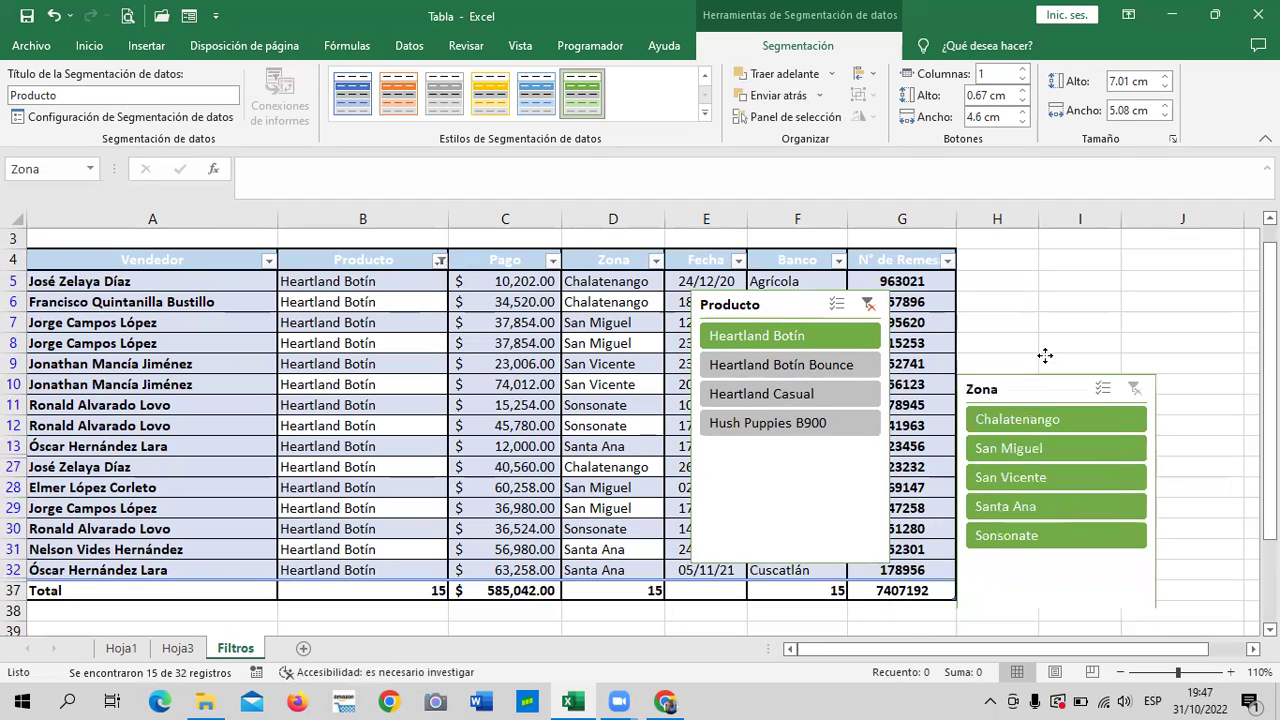
{"action": "left_click_drag", "start_coordinate": [788, 301], "coordinate": [843, 318]}
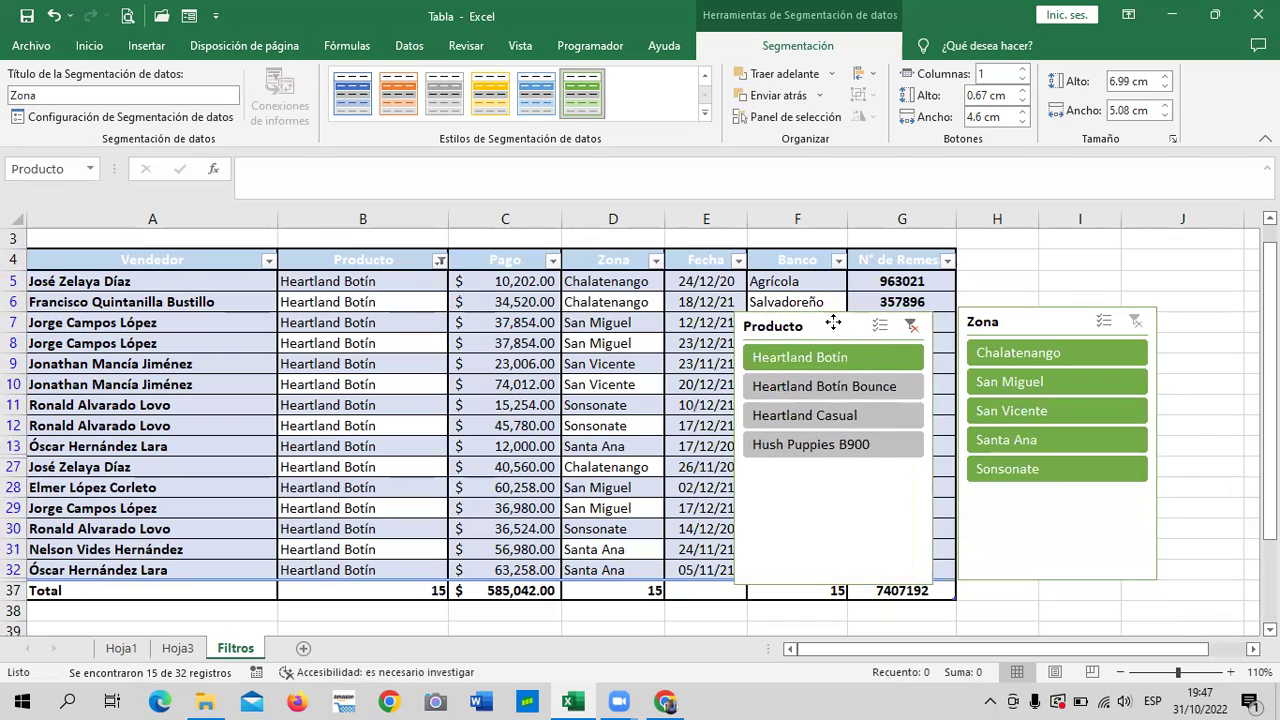
{"action": "left_click", "coordinate": [843, 318]}
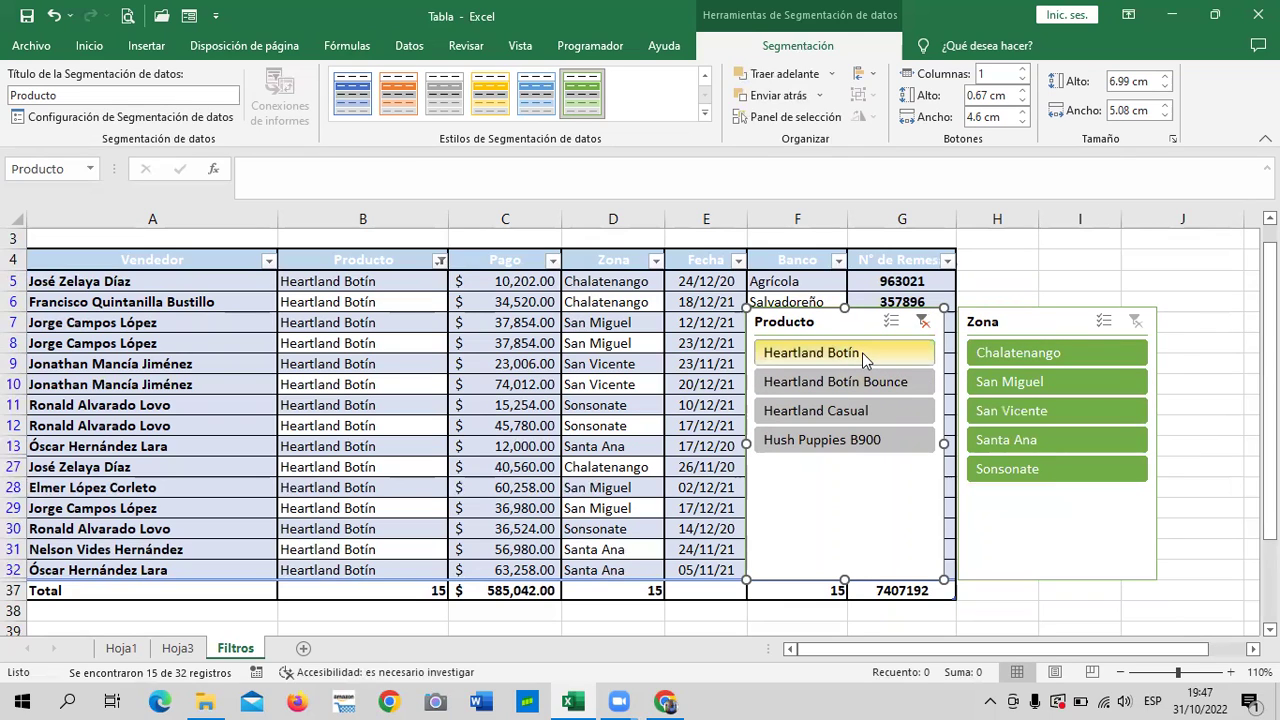
Step: Filter to Santa Ana in the Zona slicer, leaving 3 records totalling $ 132,238.00, and lower both slicers
{"action": "left_click", "coordinate": [1086, 438]}
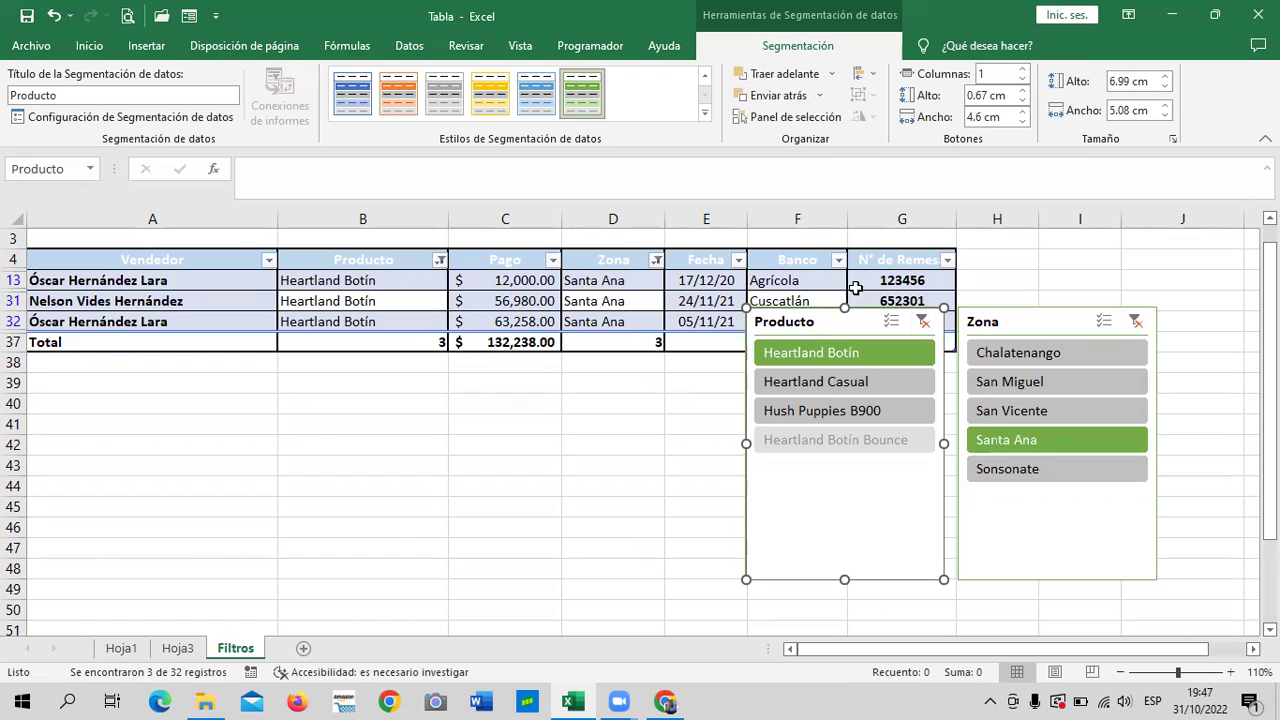
{"action": "left_click_drag", "start_coordinate": [840, 330], "coordinate": [837, 422]}
{"action": "left_click_drag", "start_coordinate": [1055, 322], "coordinate": [1050, 417]}
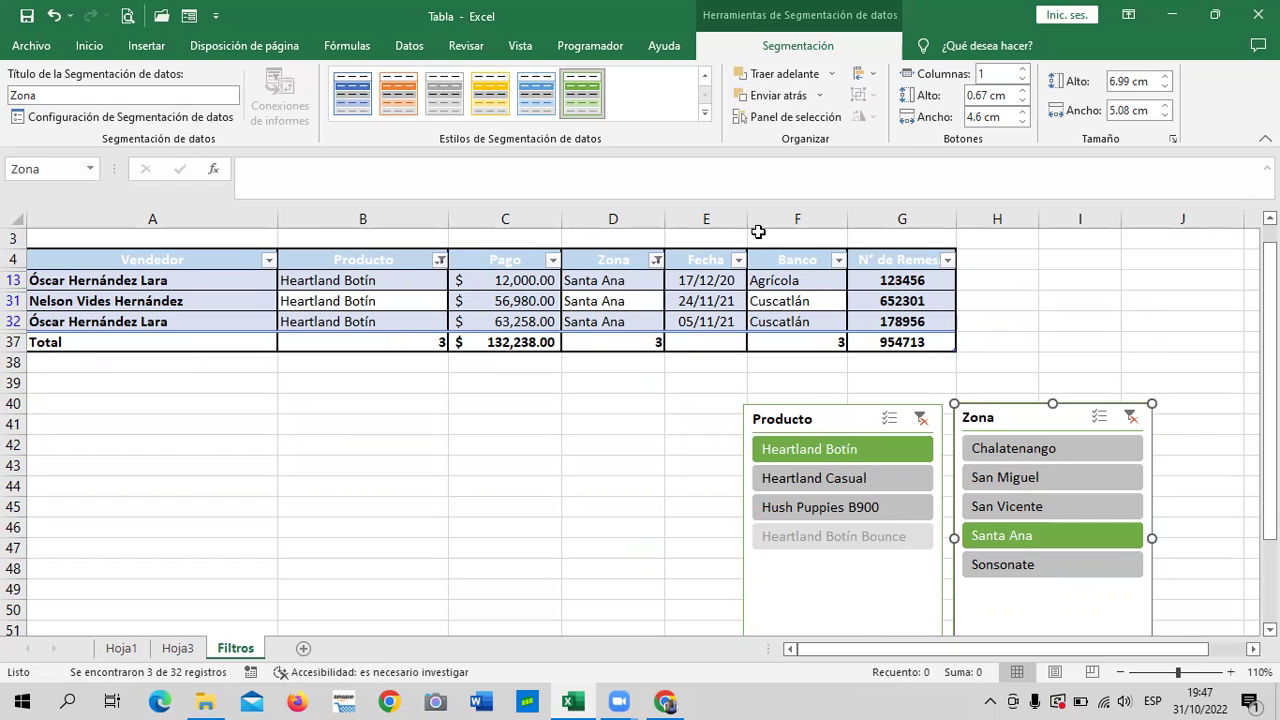
Step: Clear the Zona and Producto slicer filters so all 32 records totalling $ 1,653,761.00 return
{"action": "left_click", "coordinate": [1129, 417]}
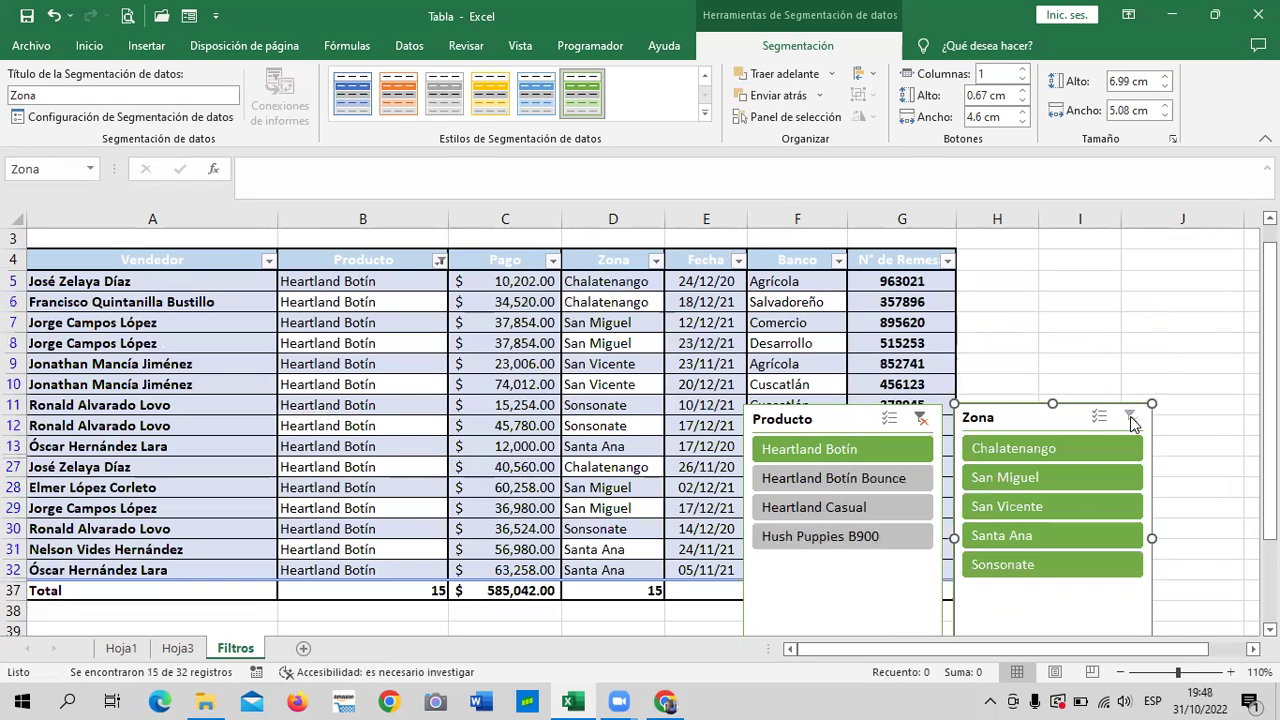
{"action": "left_click", "coordinate": [921, 420]}
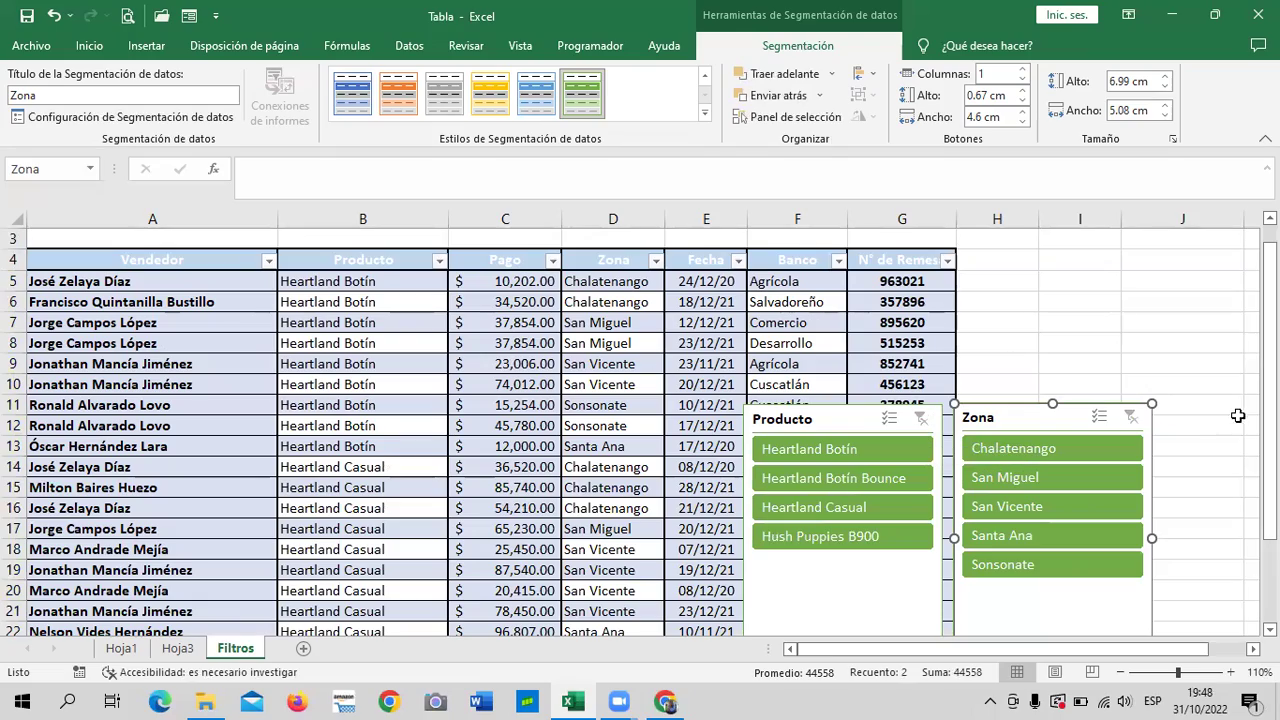
{"action": "left_click_drag", "start_coordinate": [1269, 390], "coordinate": [1269, 386]}
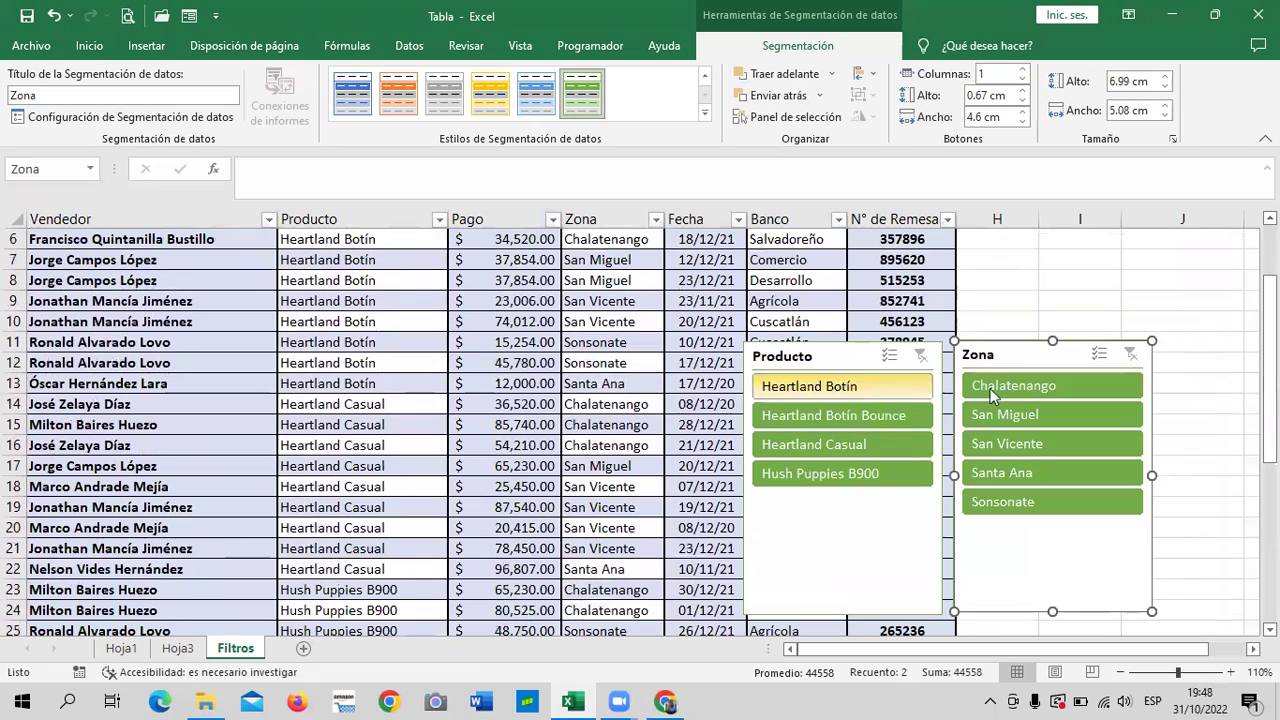
{"action": "left_click", "coordinate": [849, 362]}
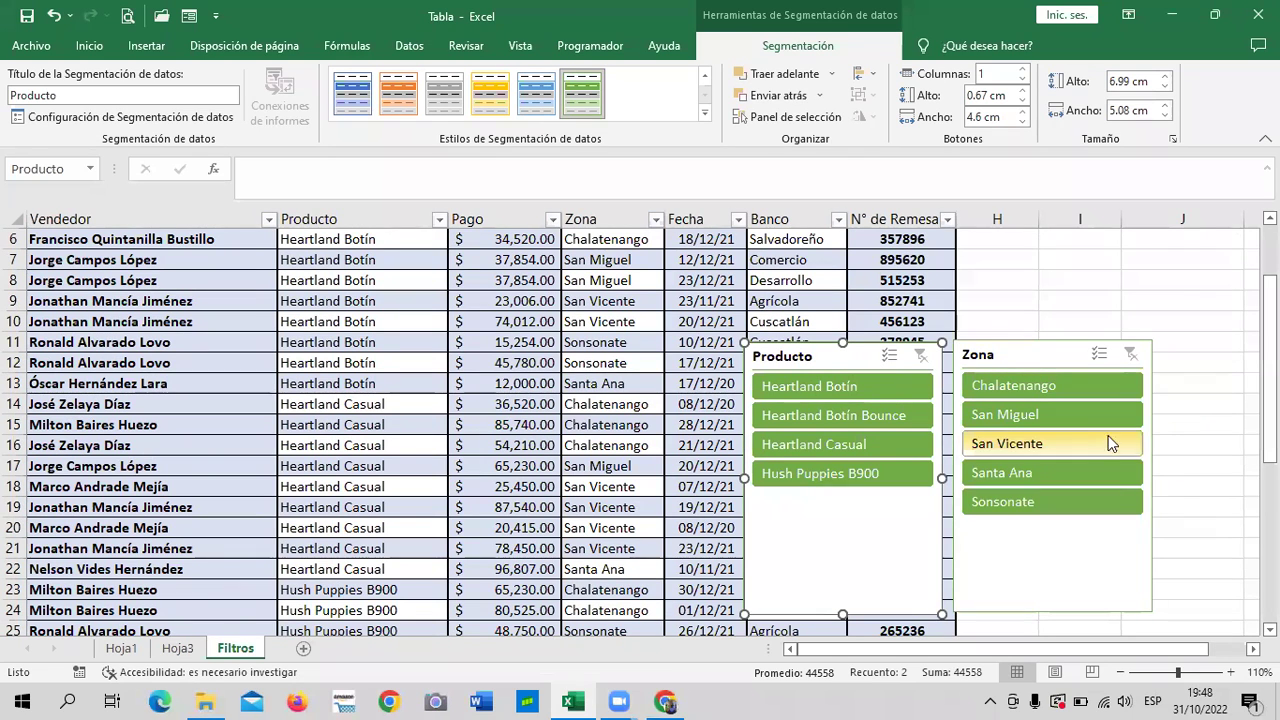
Step: Filter to San Miguel in the Zona slicer, leaving 6 records totalling $ 298,297.00
{"action": "left_click", "coordinate": [1080, 415]}
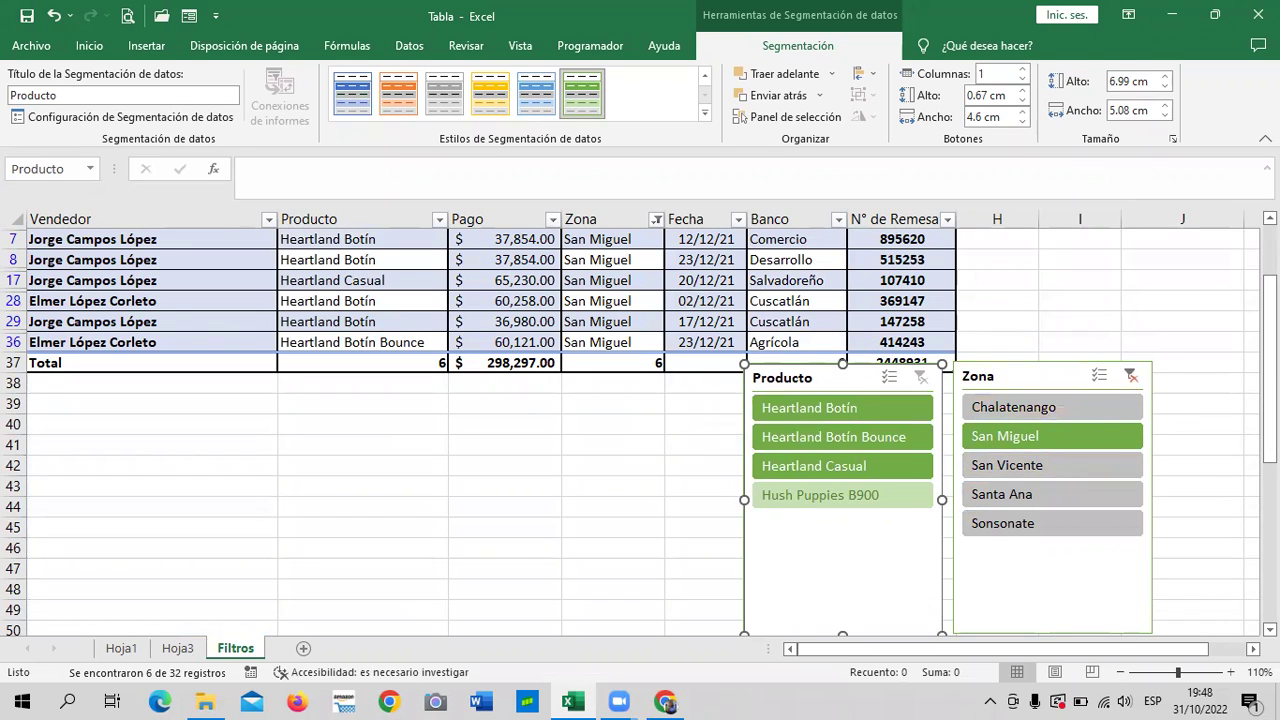
{"action": "scroll", "coordinate": [630, 425], "scroll_direction": "up", "scroll_amount": 2}
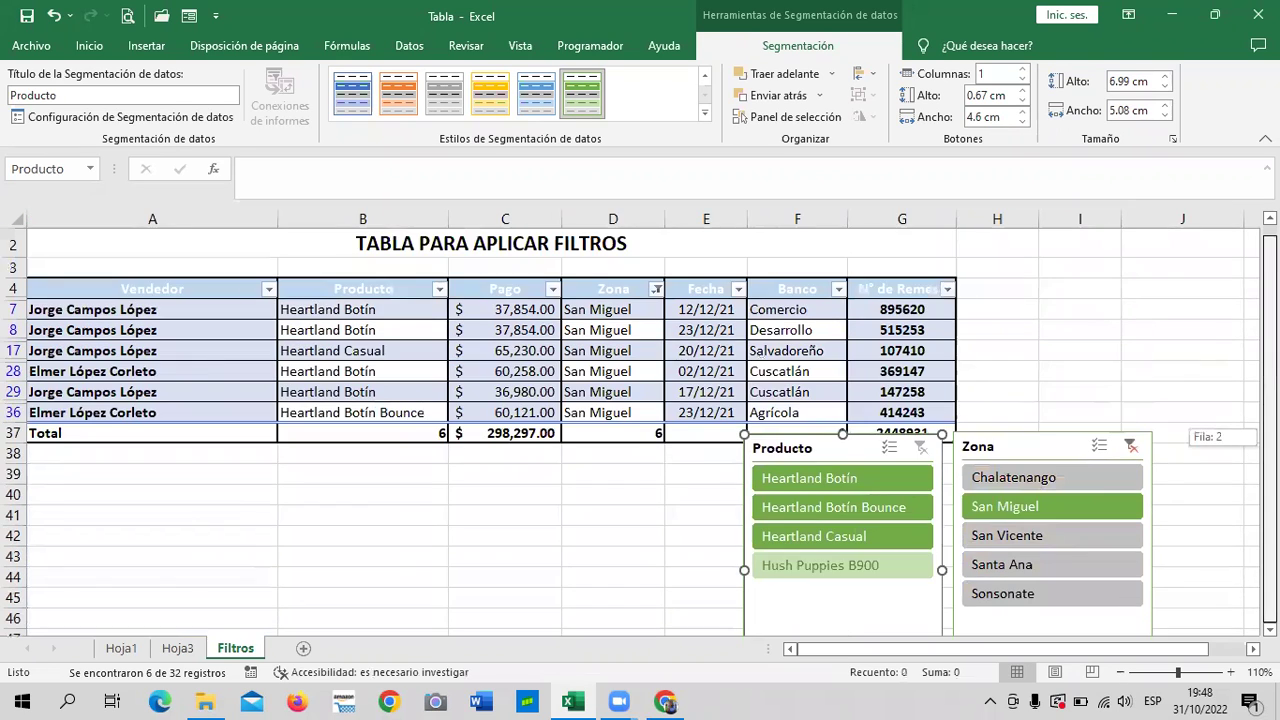
{"action": "left_click_drag", "start_coordinate": [839, 460], "coordinate": [841, 484]}
{"action": "left_click_drag", "start_coordinate": [1013, 452], "coordinate": [1019, 473]}
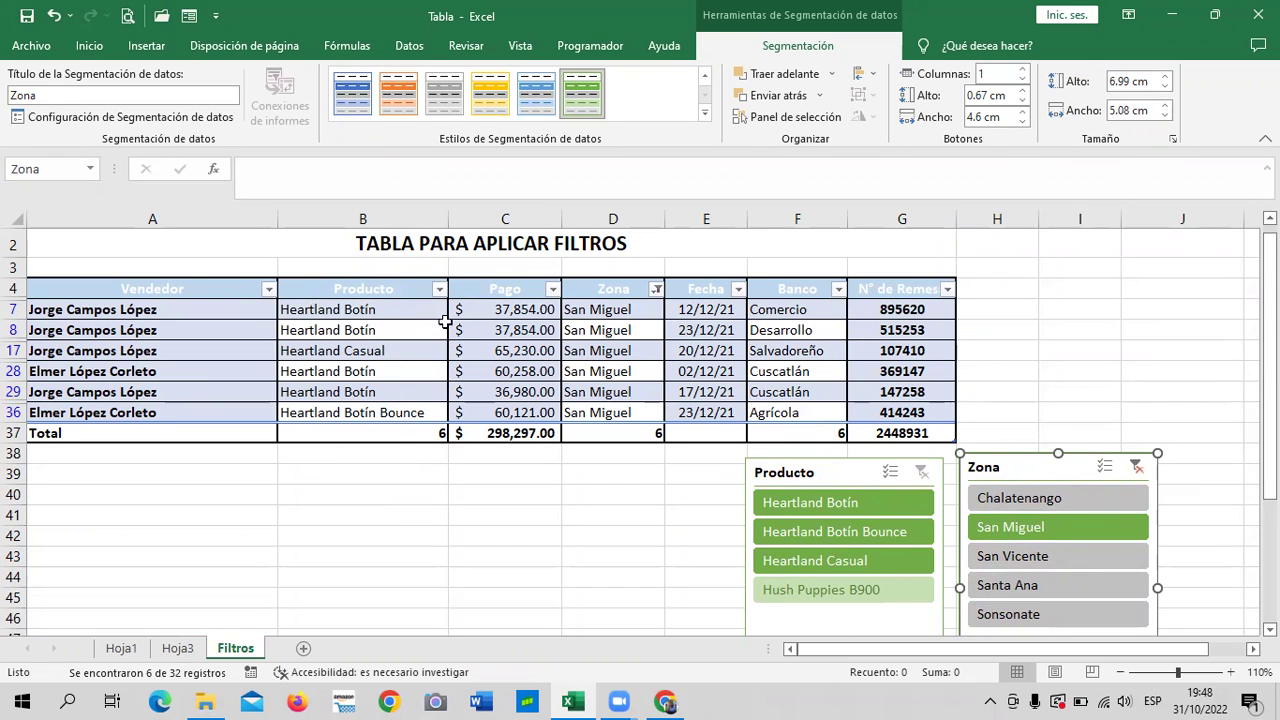
Step: Reposition the Zona and Producto slicers up beside the filtered San Miguel rows
{"action": "left_click_drag", "start_coordinate": [1270, 436], "coordinate": [1270, 442]}
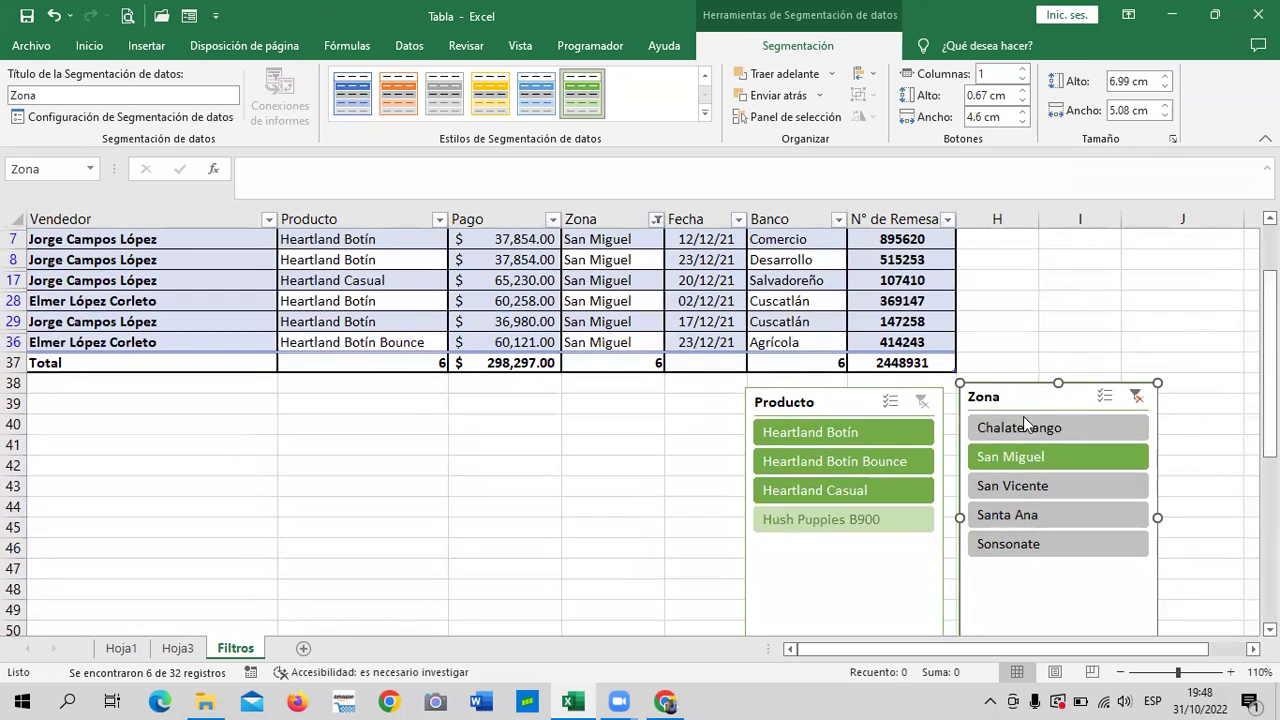
{"action": "left_click_drag", "start_coordinate": [1040, 402], "coordinate": [1044, 344]}
{"action": "left_click_drag", "start_coordinate": [897, 385], "coordinate": [900, 311]}
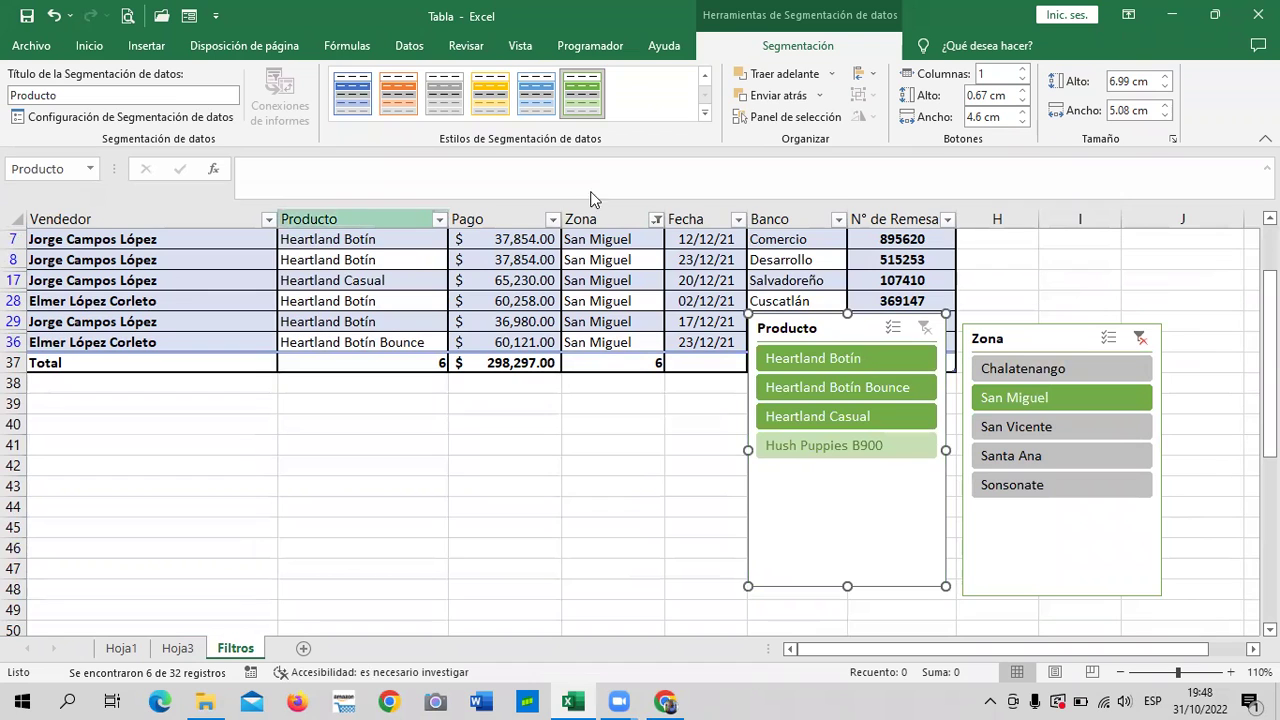
{"action": "left_click_drag", "start_coordinate": [1270, 440], "coordinate": [1270, 350]}
{"action": "mouse_move", "coordinate": [1270, 357]}
{"action": "left_mouse_down"}
{"action": "mouse_move", "coordinate": [1270, 240]}
{"action": "mouse_move", "coordinate": [1270, 276]}
{"action": "left_mouse_up"}
{"action": "left_click_drag", "start_coordinate": [856, 316], "coordinate": [857, 322]}
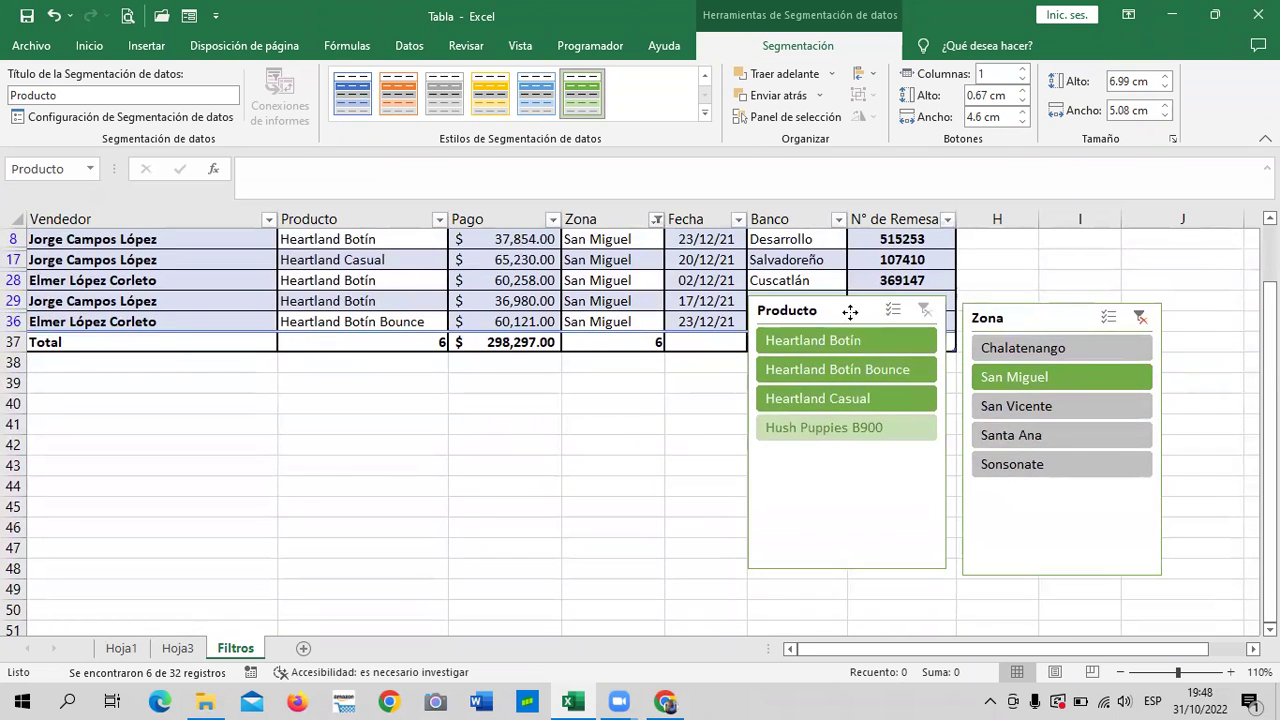
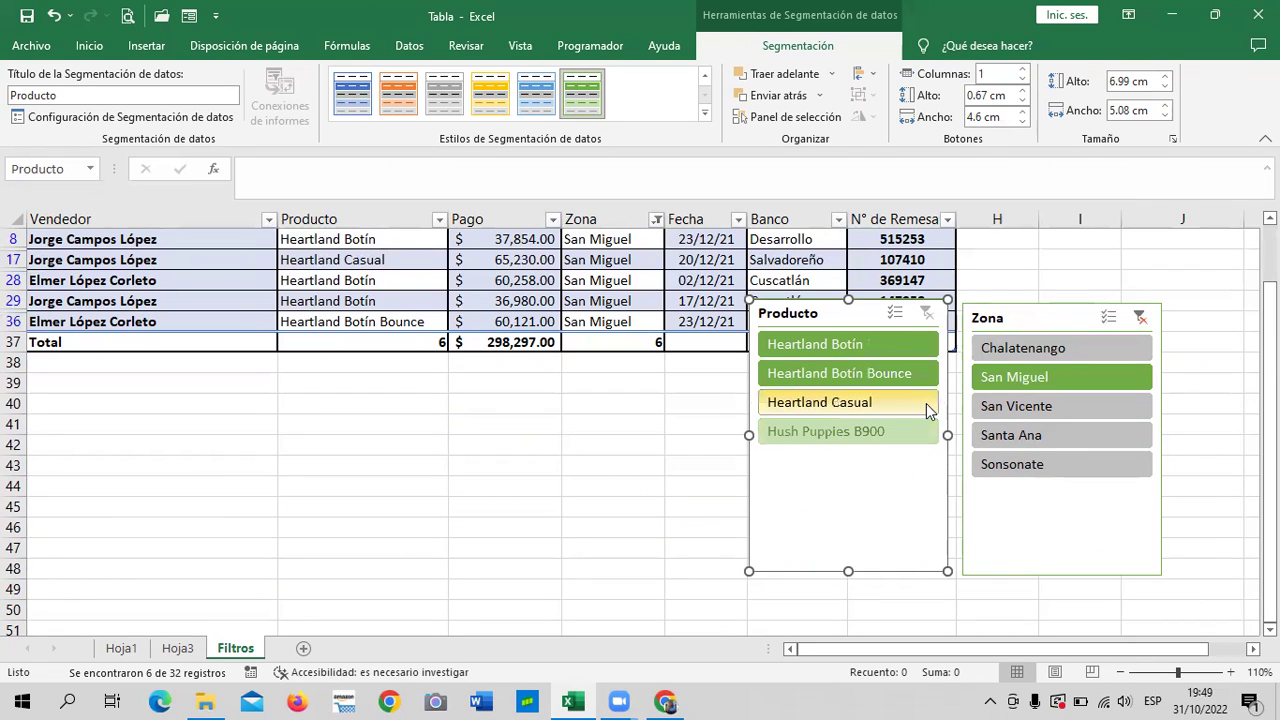
Step: Filter the table by Sonsonate, Santa Ana, San Vicente, San Miguel, and finally Chalatenango
{"action": "left_click_drag", "start_coordinate": [1270, 380], "coordinate": [1270, 360]}
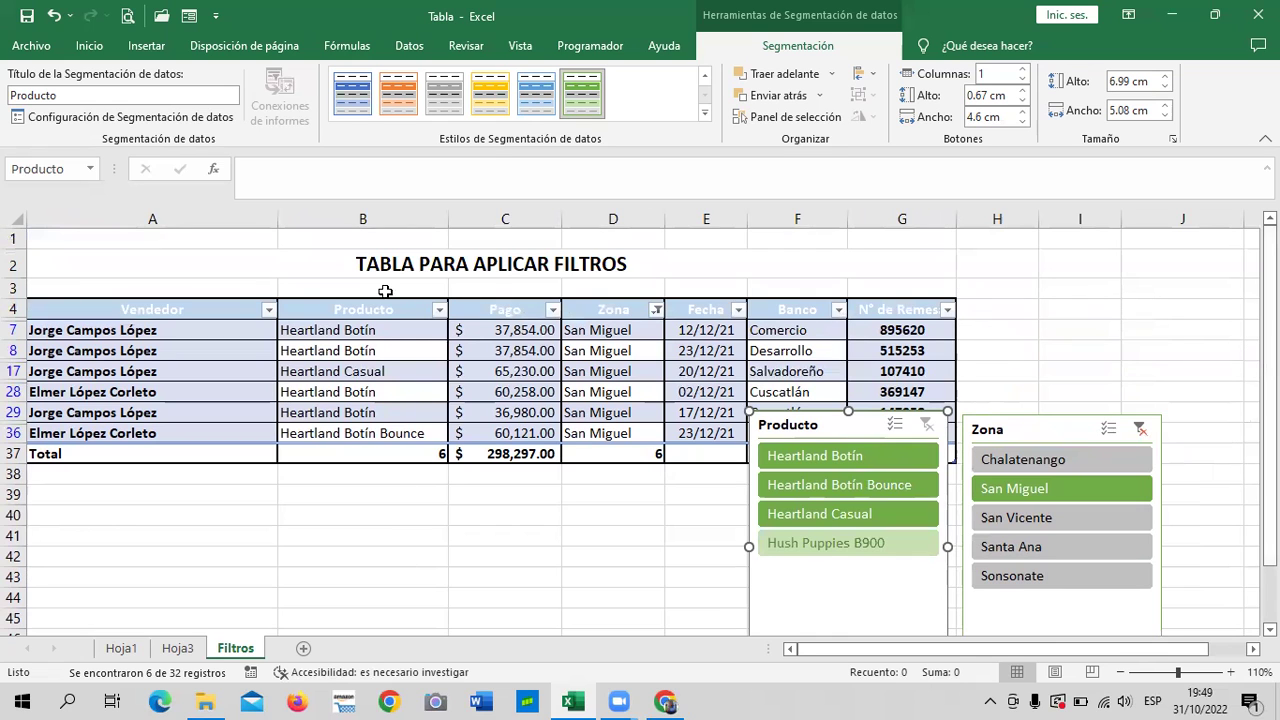
{"action": "left_click_drag", "start_coordinate": [1270, 378], "coordinate": [1270, 390]}
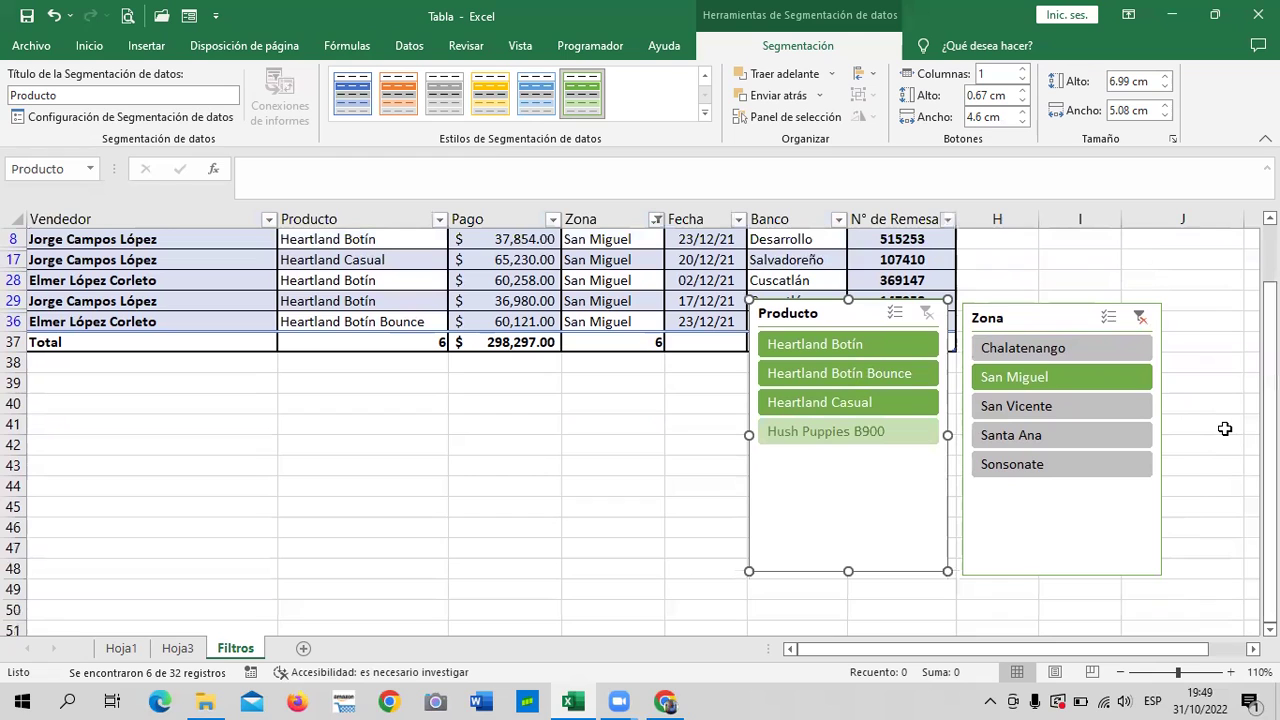
{"action": "left_click", "coordinate": [1084, 466]}
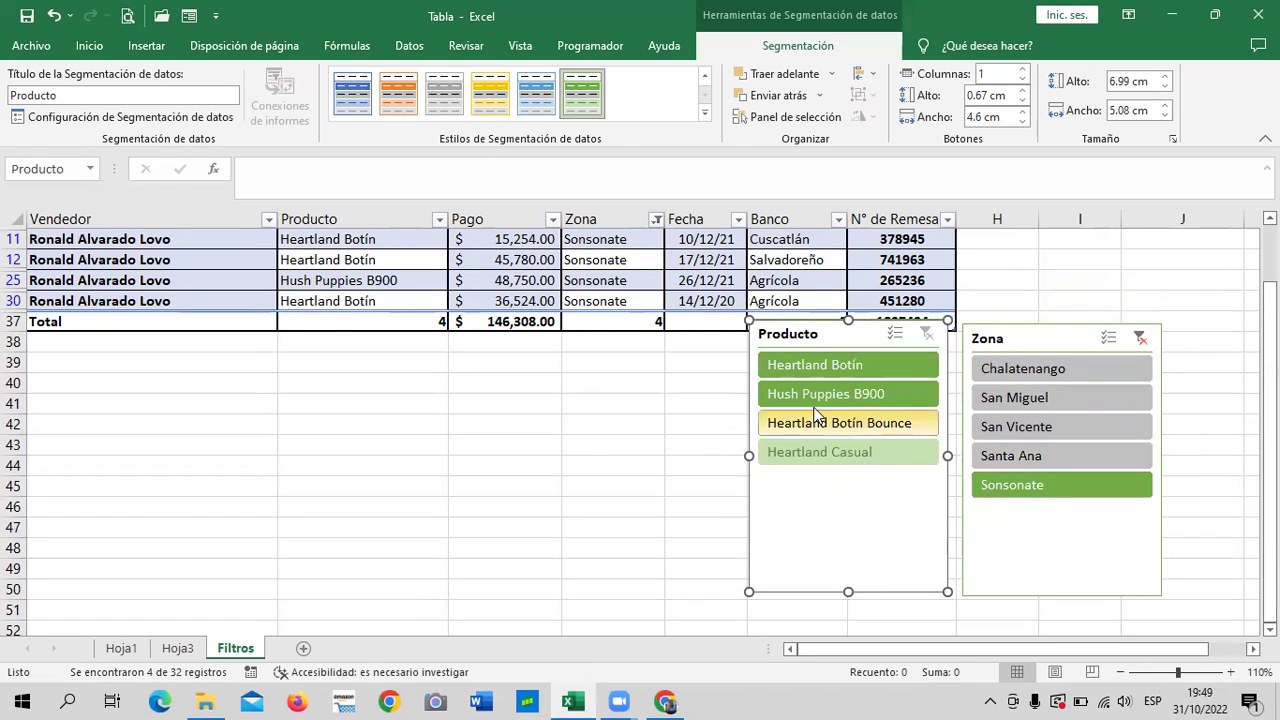
{"action": "left_click_drag", "start_coordinate": [1270, 480], "coordinate": [1270, 452]}
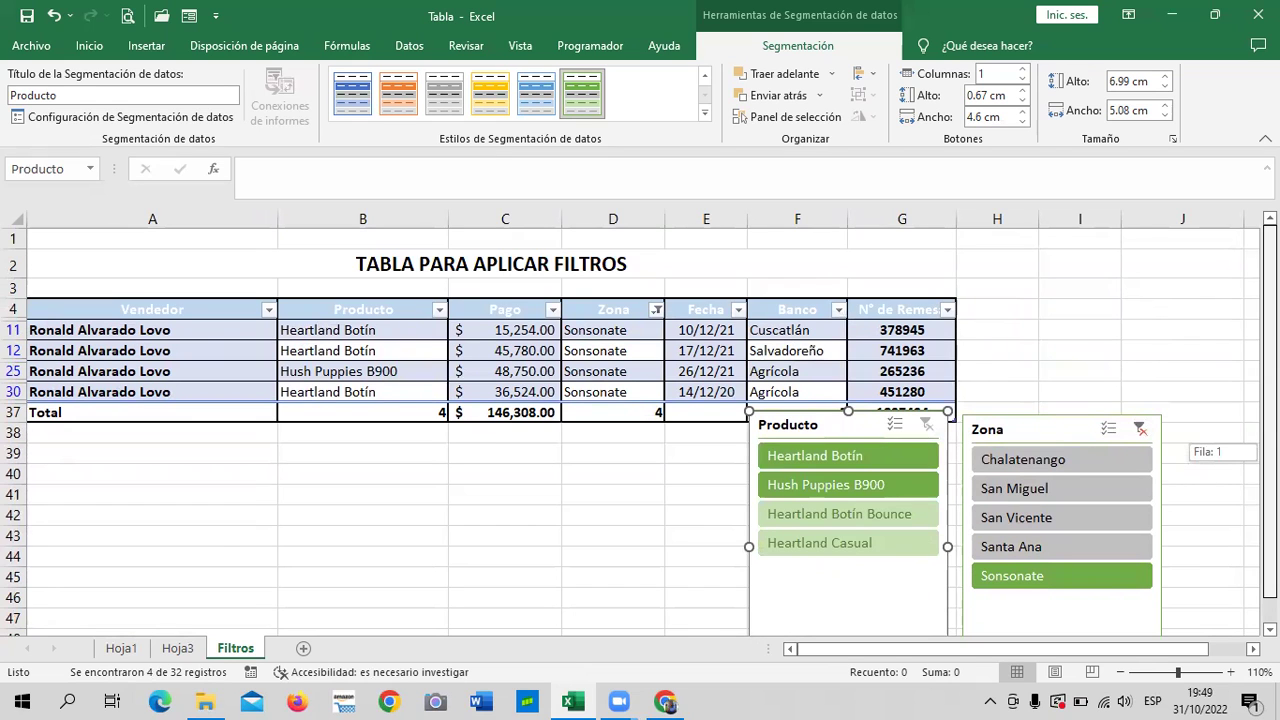
{"action": "left_click_drag", "start_coordinate": [1270, 452], "coordinate": [1270, 460]}
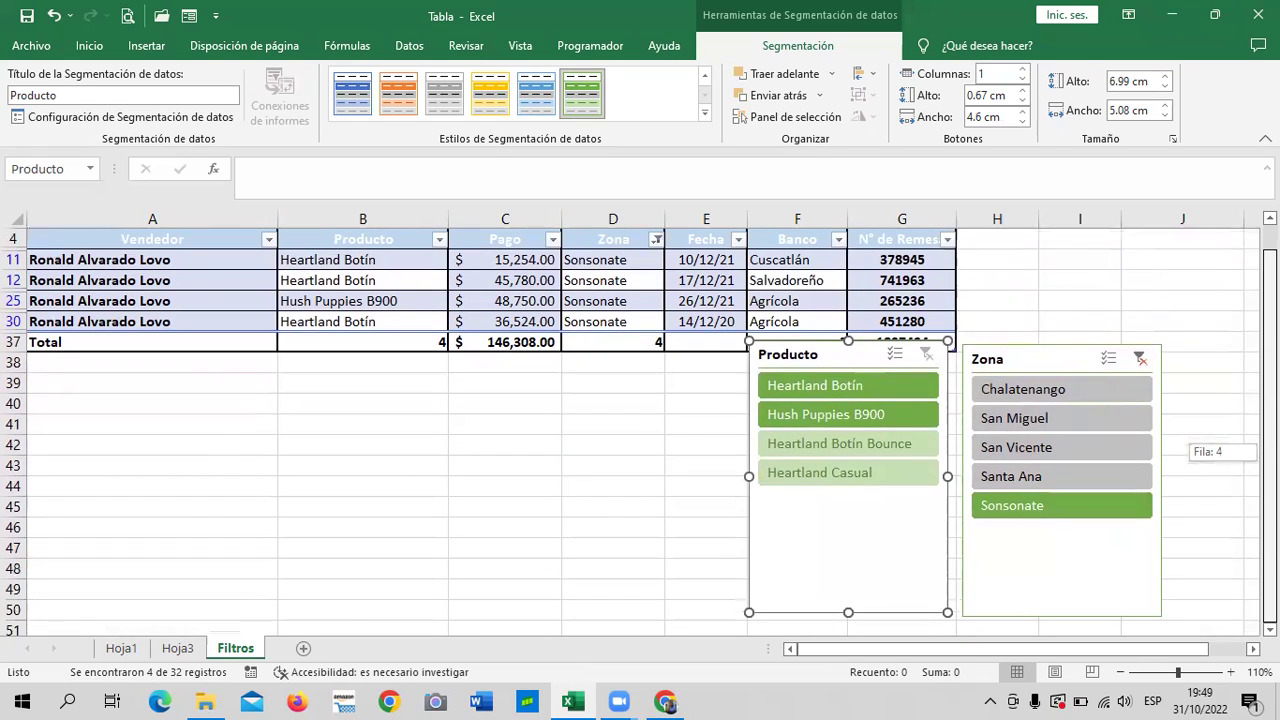
{"action": "left_click", "coordinate": [1104, 476]}
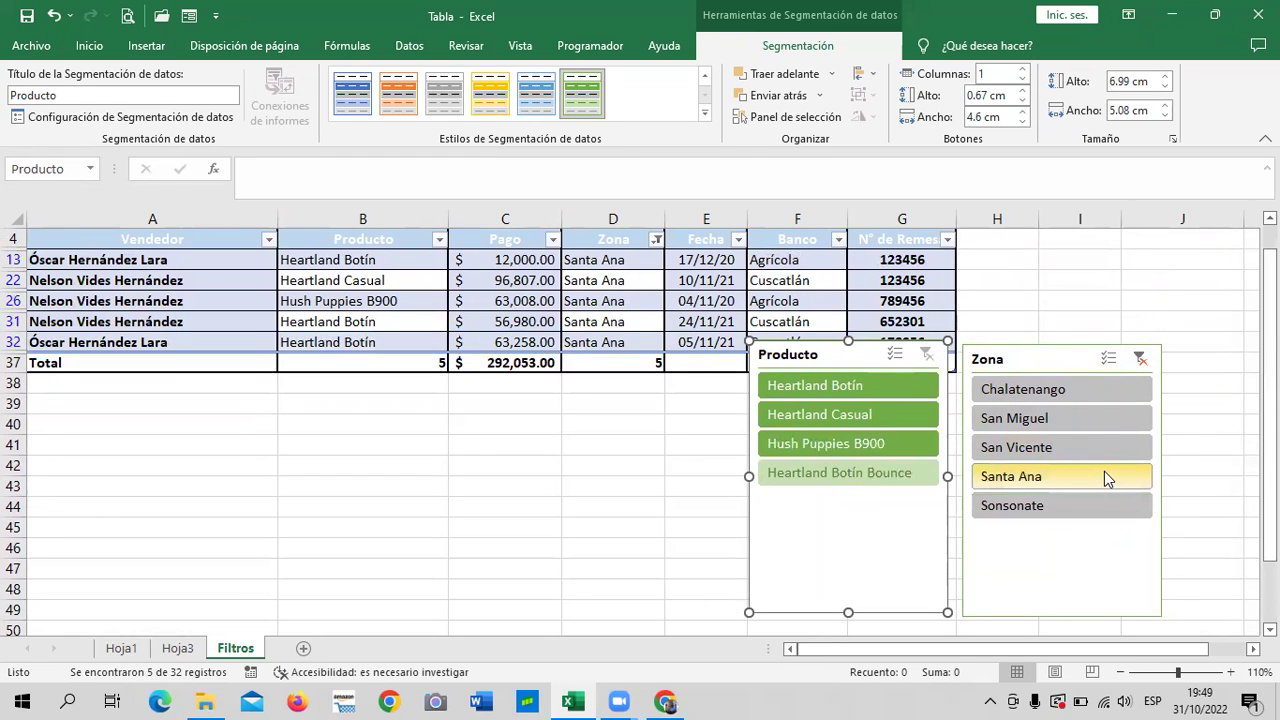
{"action": "left_click", "coordinate": [1080, 447]}
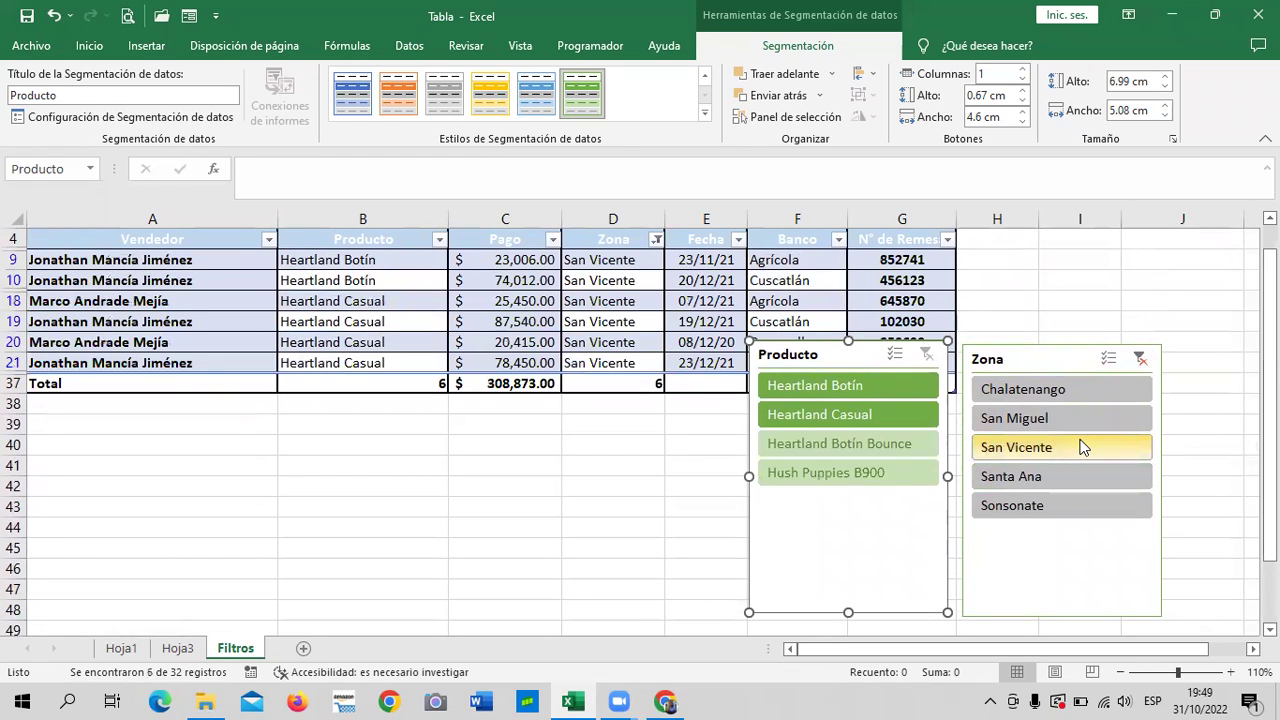
{"action": "left_click", "coordinate": [1090, 419]}
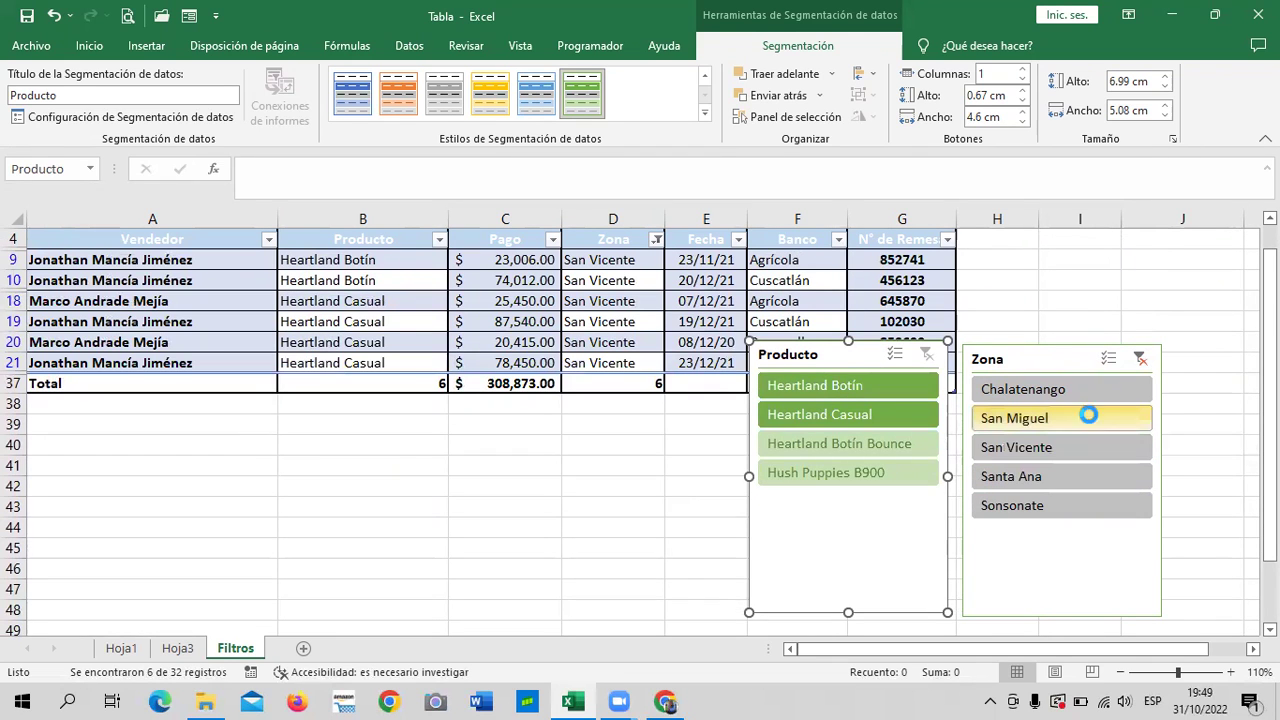
{"action": "left_click", "coordinate": [1108, 389]}
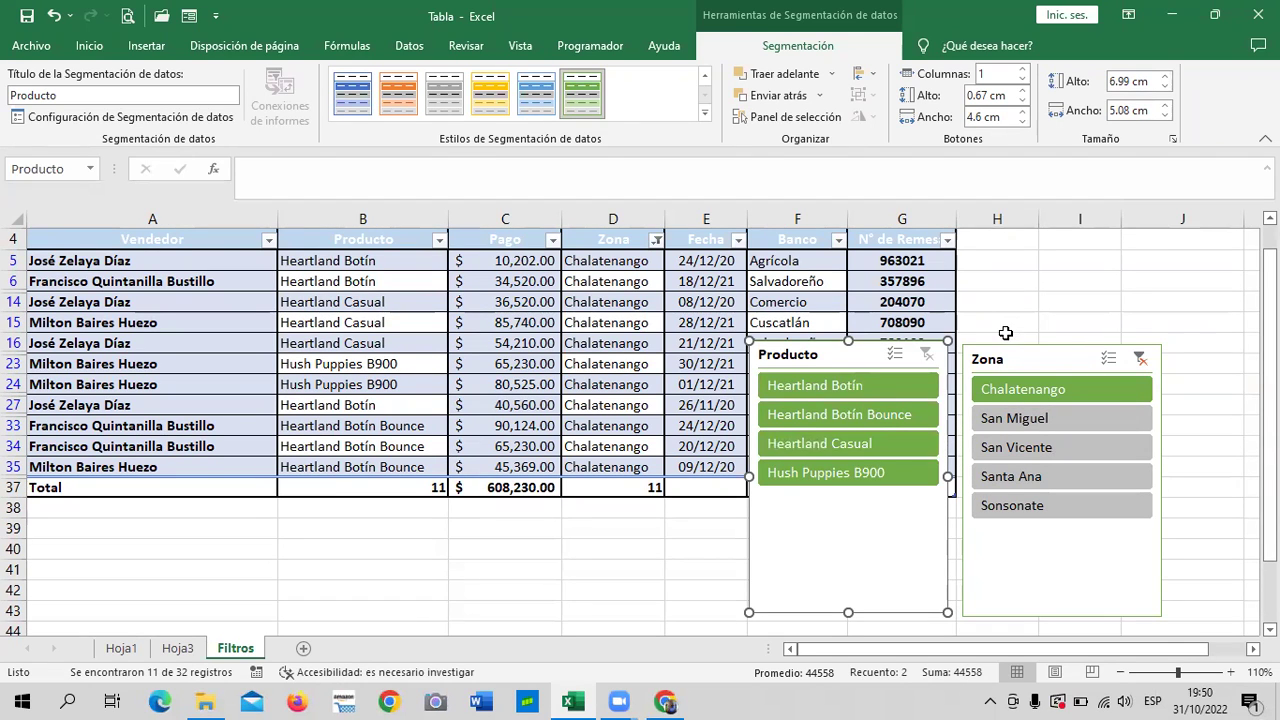
Step: Clear the Zona filter and line the Zona and Producto slicers up side by side
{"action": "left_click", "coordinate": [1141, 359]}
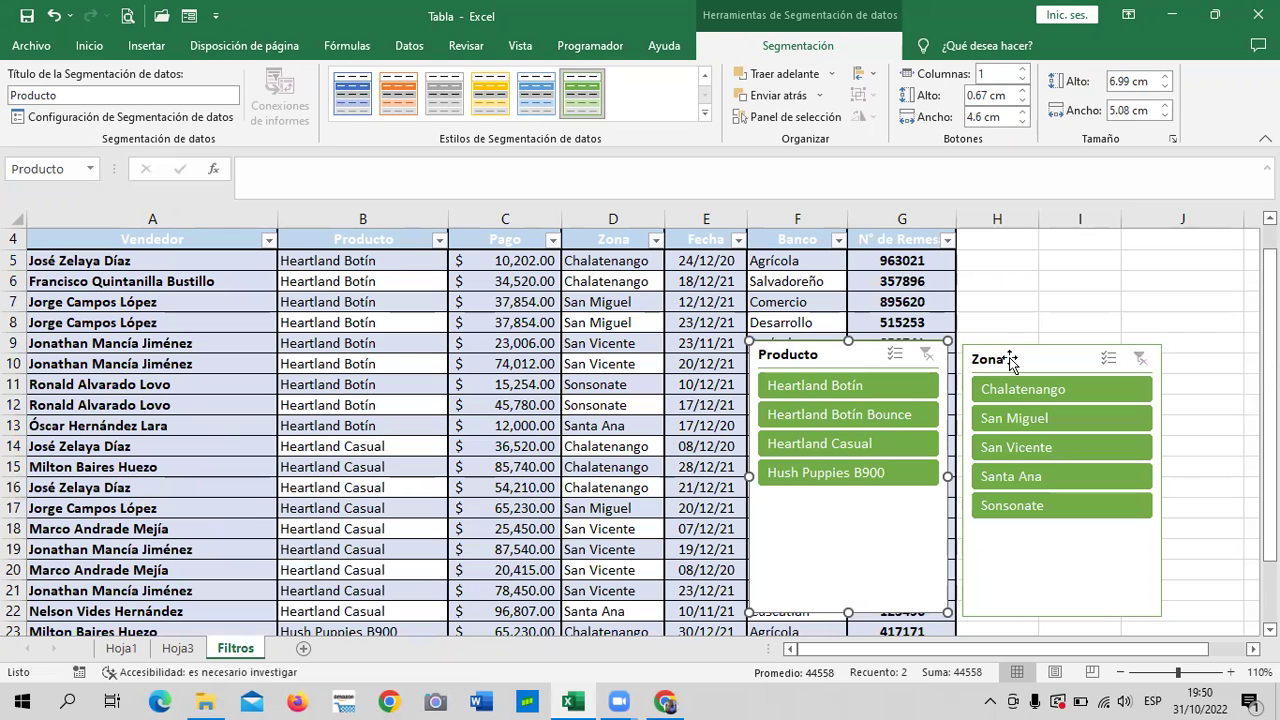
{"action": "left_click_drag", "start_coordinate": [853, 362], "coordinate": [851, 368]}
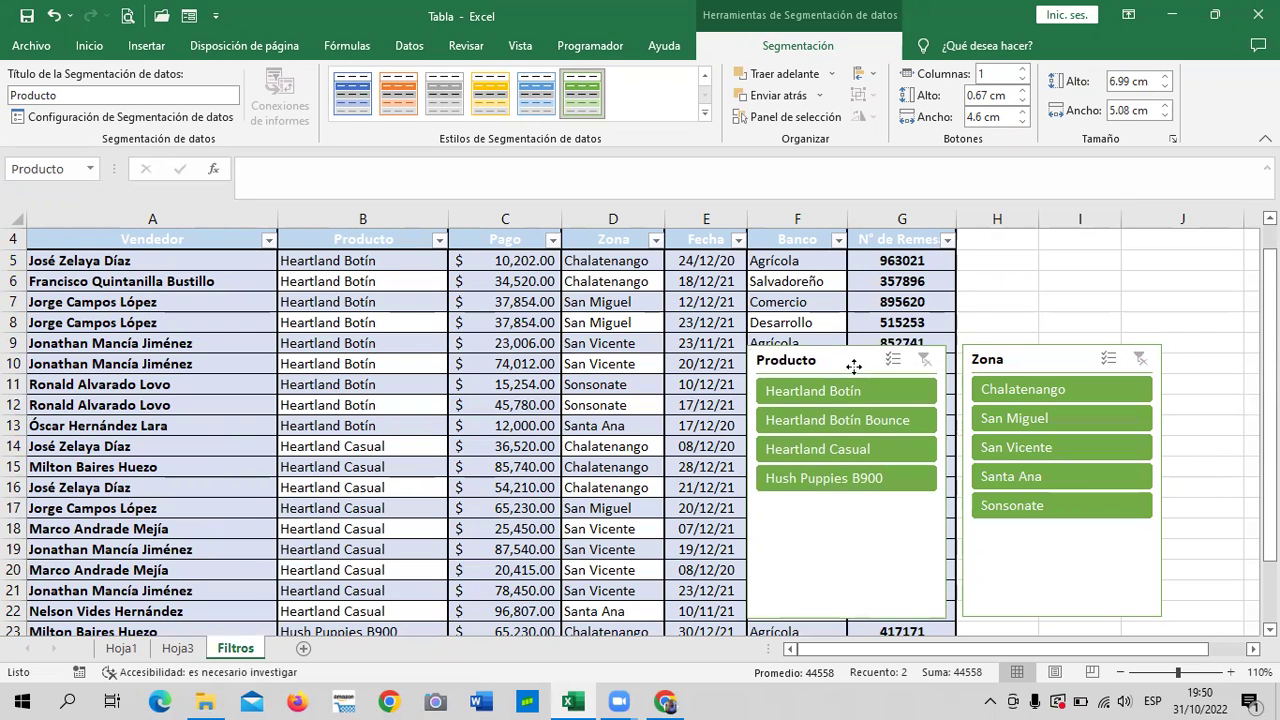
{"action": "left_click_drag", "start_coordinate": [1060, 346], "coordinate": [1069, 309]}
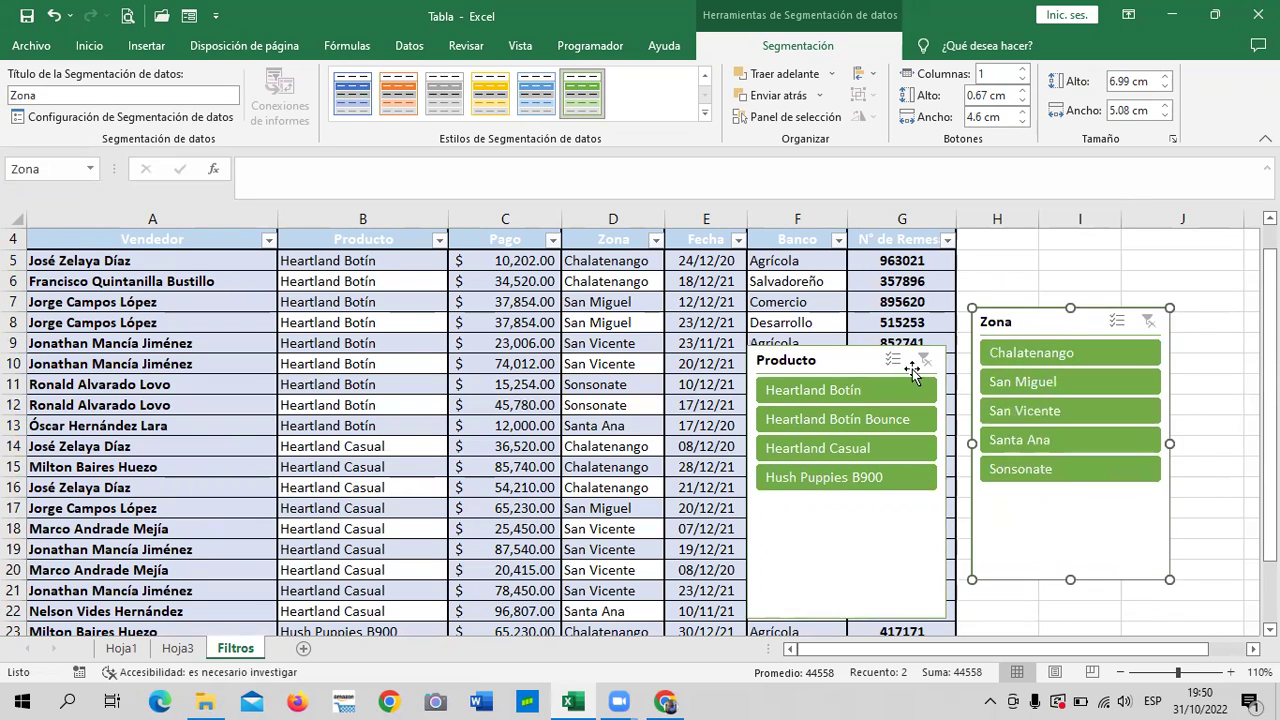
{"action": "left_click_drag", "start_coordinate": [860, 363], "coordinate": [860, 328]}
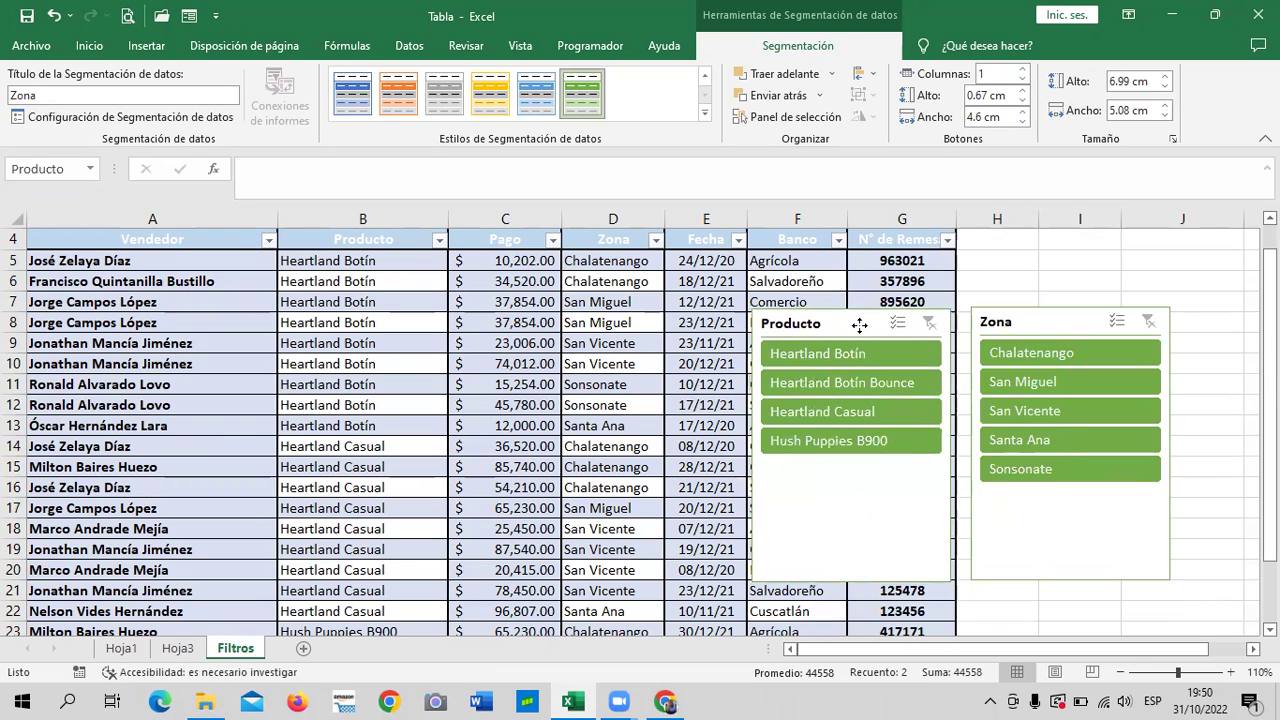
{"action": "left_click_drag", "start_coordinate": [1084, 322], "coordinate": [1083, 318]}
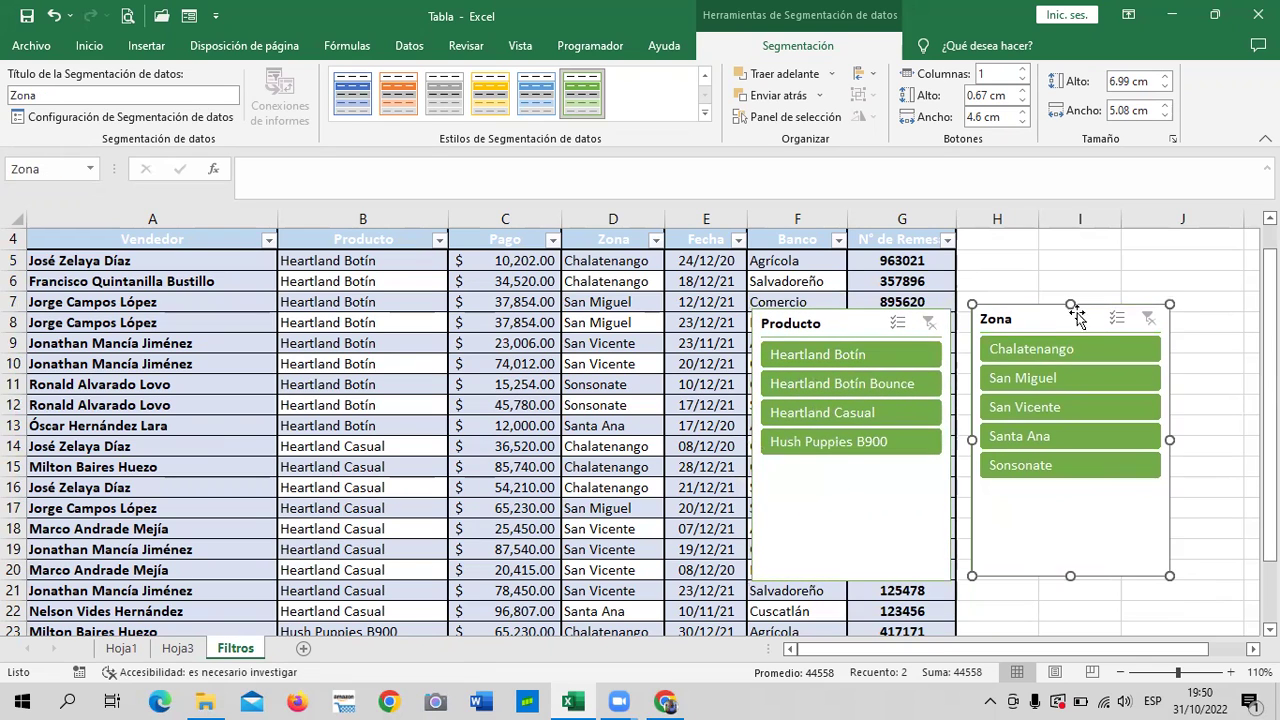
{"action": "left_click", "coordinate": [895, 510]}
{"action": "left_click", "coordinate": [1060, 518]}
Step: Delete the Producto and Zona slicers from the sheet
{"action": "left_click", "coordinate": [868, 530]}
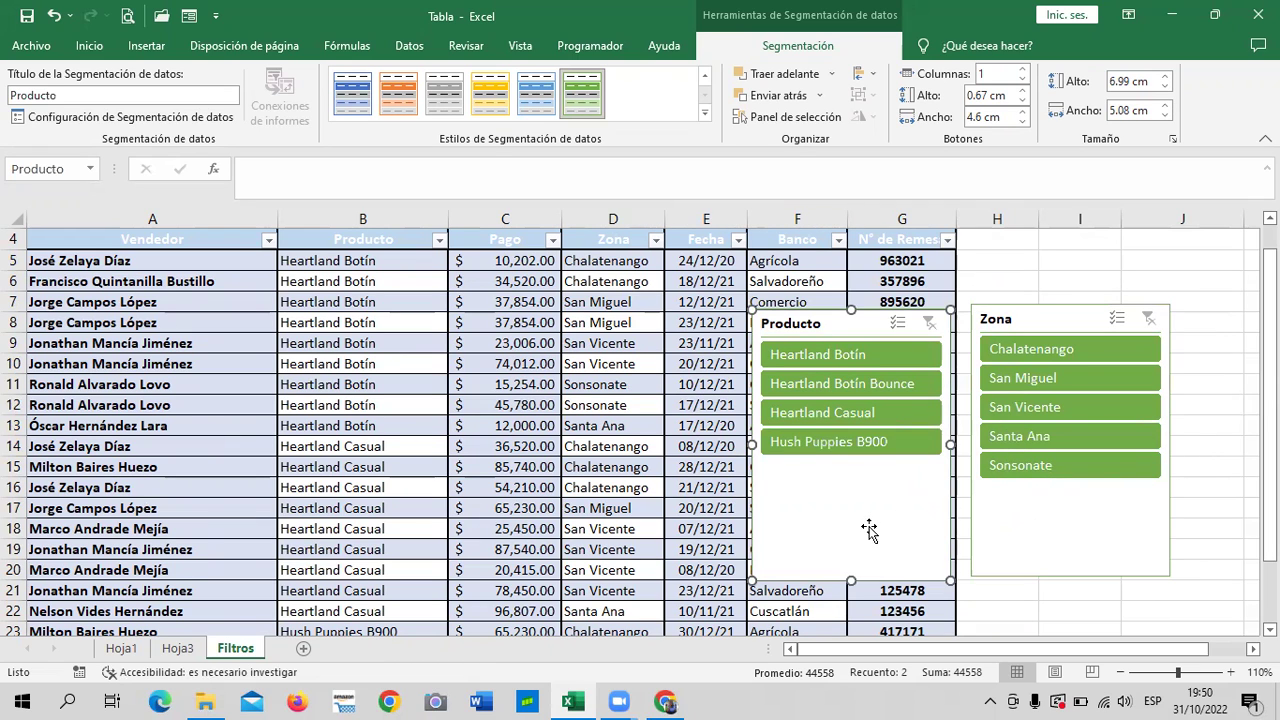
{"action": "key", "text": "Delete"}
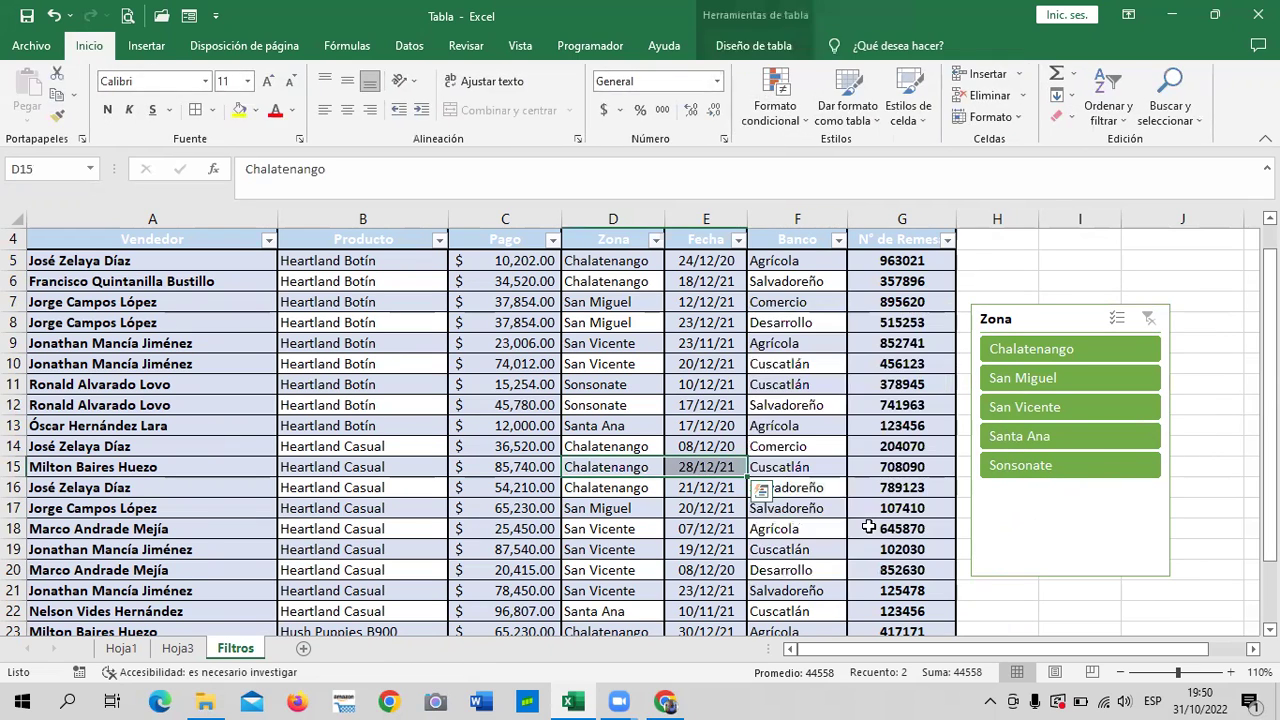
{"action": "left_click", "coordinate": [1101, 518]}
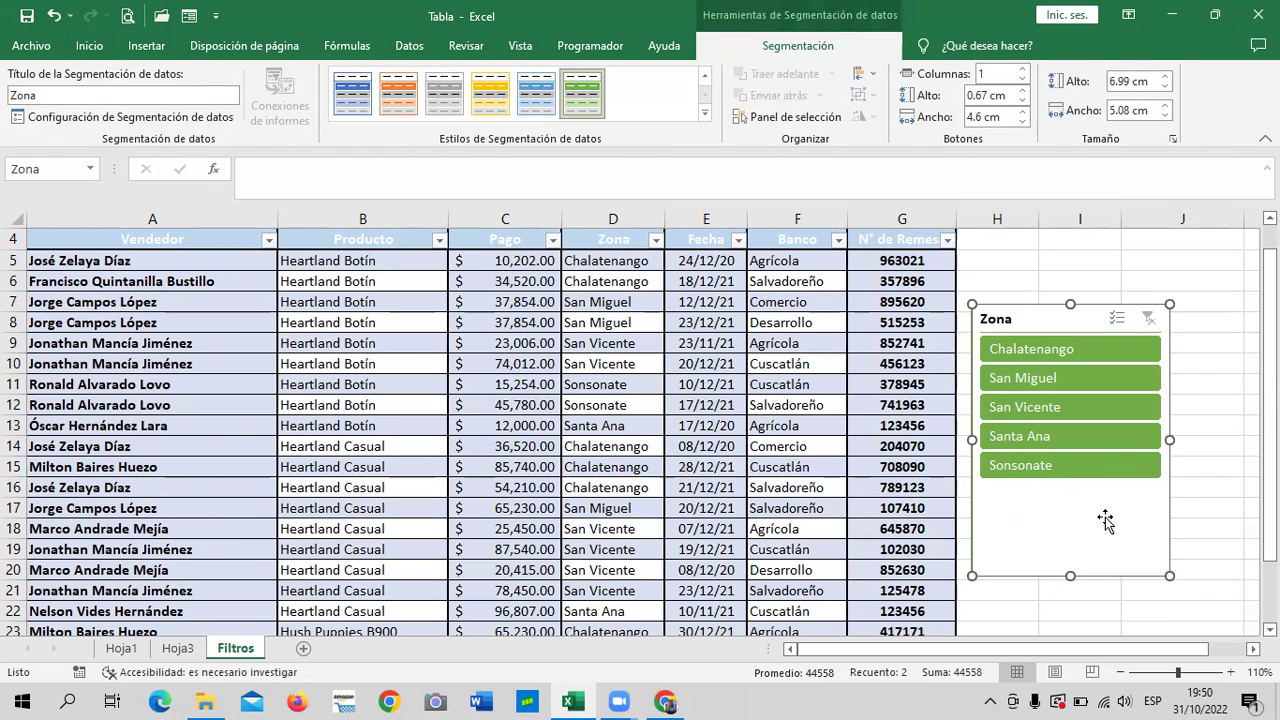
{"action": "key", "text": "Delete"}
{"action": "left_click", "coordinate": [1085, 437]}
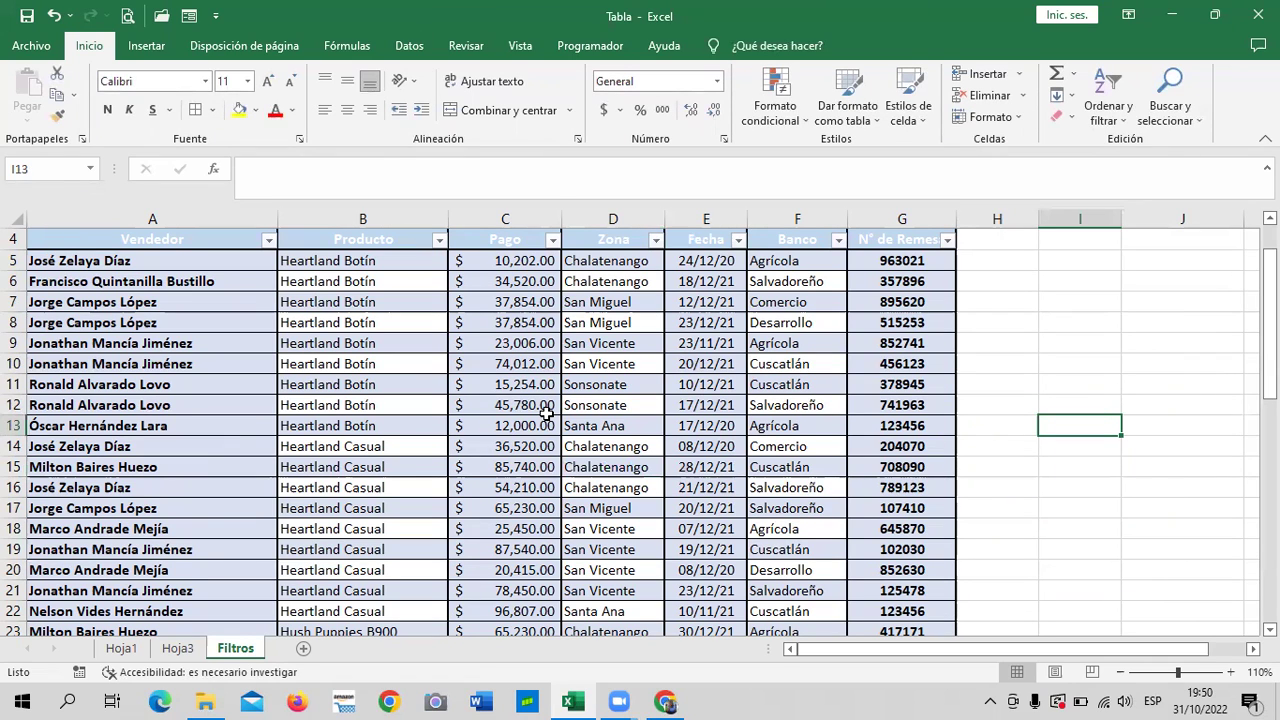
Step: Insert Fecha and Vendedor slicers via Diseño de tabla > Insertar segmentación de datos
{"action": "left_click", "coordinate": [390, 306]}
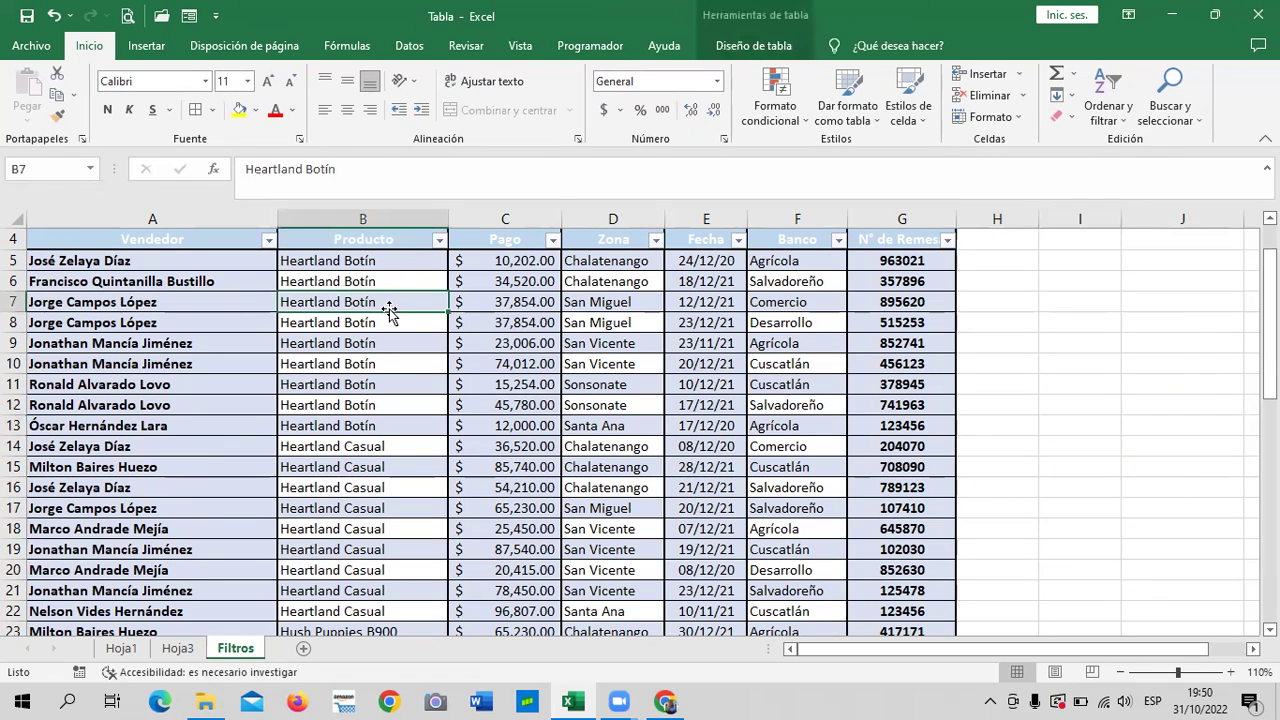
{"action": "left_click", "coordinate": [760, 46]}
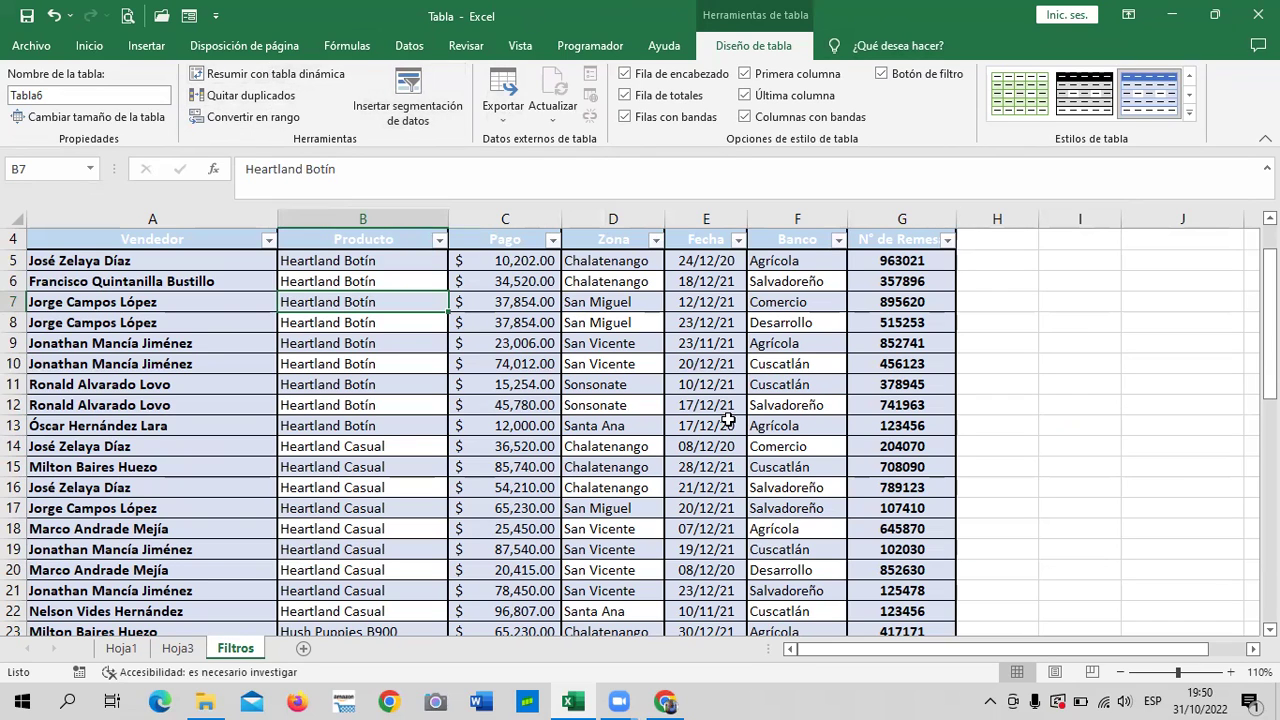
{"action": "left_click", "coordinate": [428, 124]}
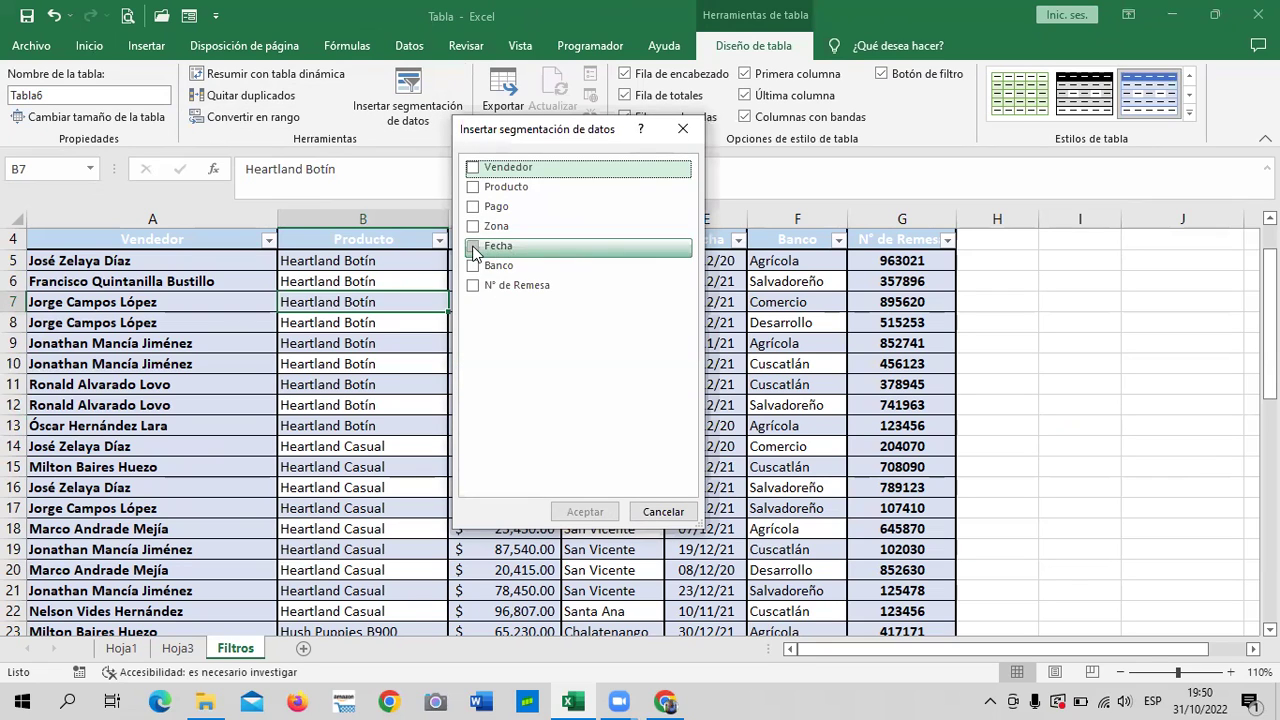
{"action": "left_click", "coordinate": [497, 247]}
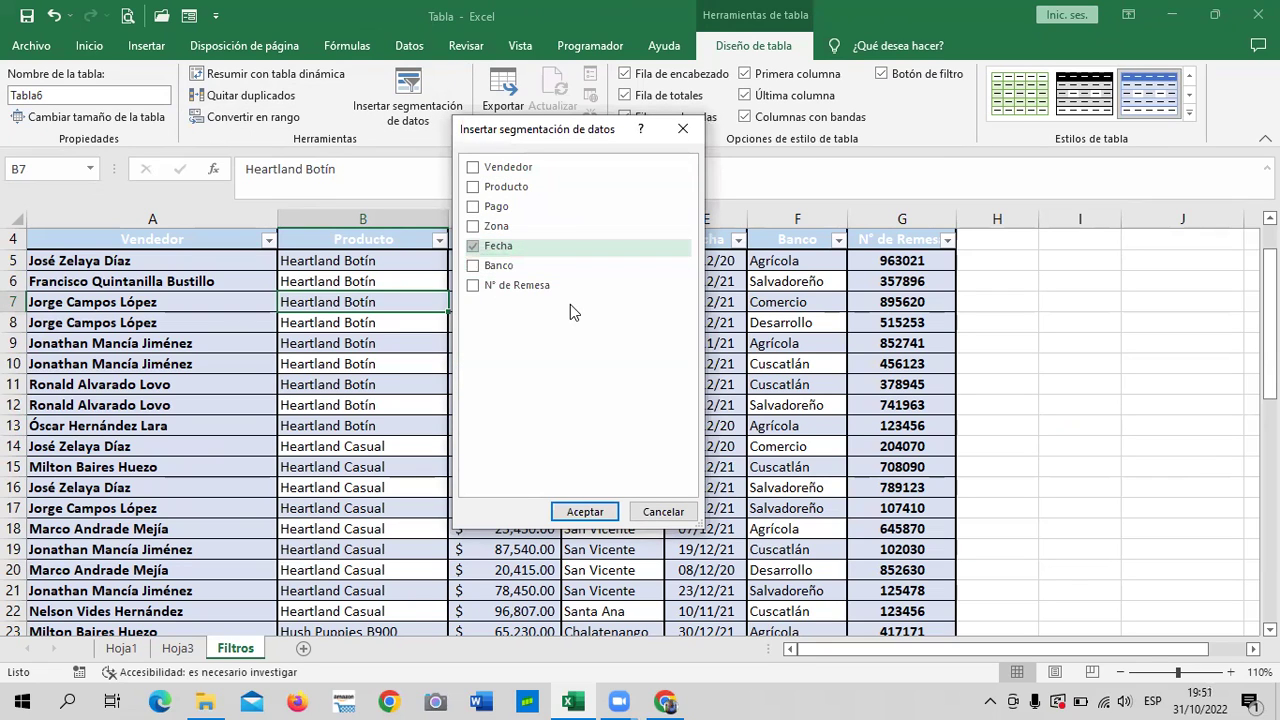
{"action": "left_click", "coordinate": [525, 168]}
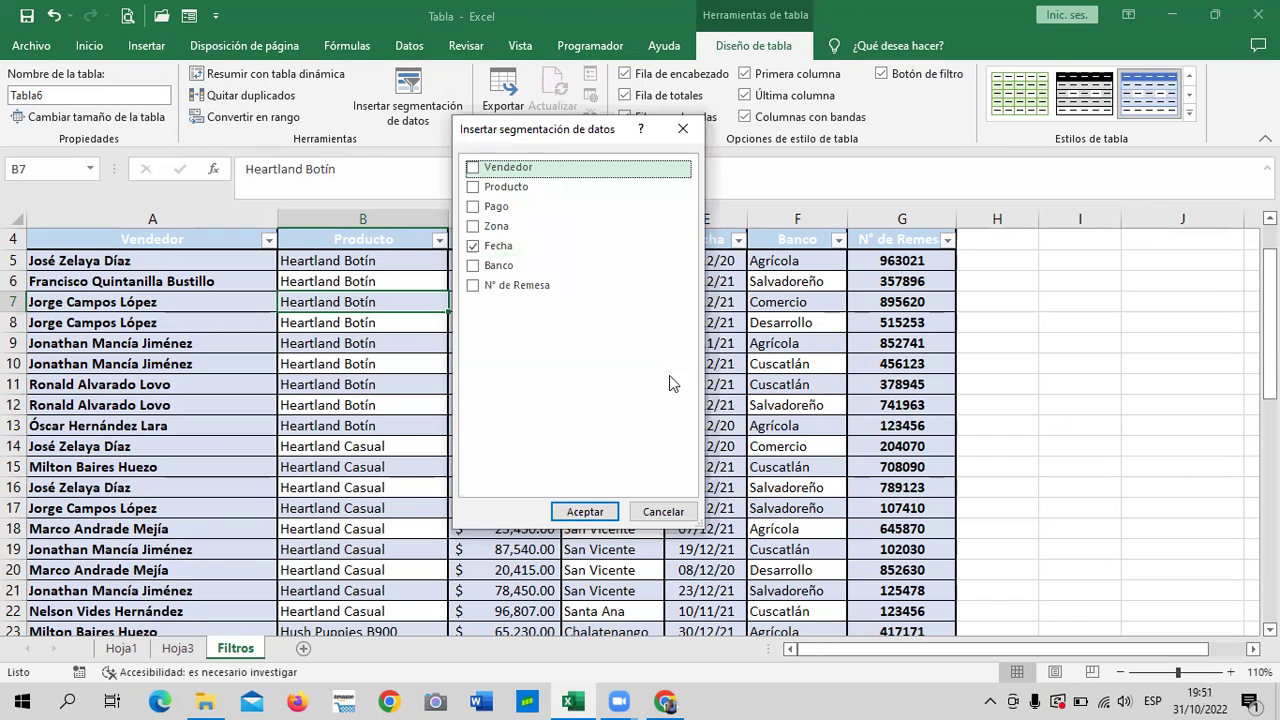
{"action": "left_click", "coordinate": [472, 167]}
{"action": "left_click", "coordinate": [594, 503]}
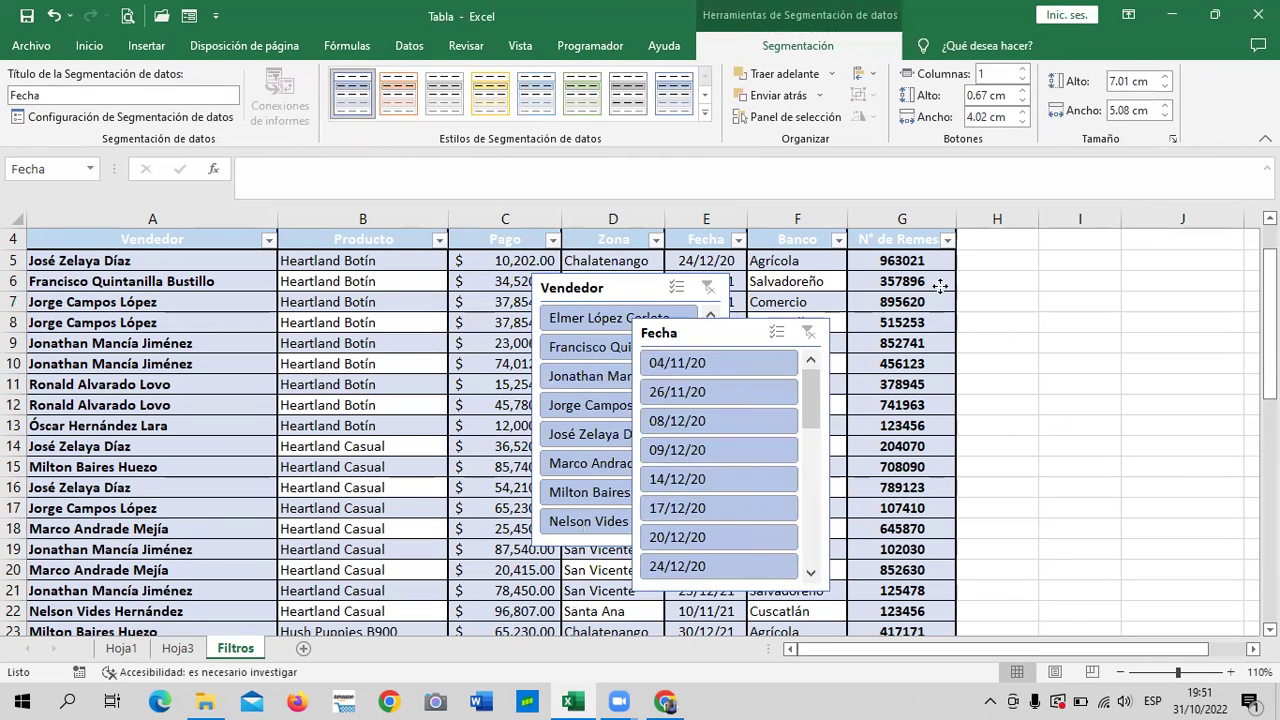
Step: Place the Vendedor and Fecha slicers and give both the dark green Oscuro style
{"action": "left_click_drag", "start_coordinate": [940, 287], "coordinate": [1068, 282]}
{"action": "mouse_move", "coordinate": [658, 292]}
{"action": "left_mouse_down"}
{"action": "mouse_move", "coordinate": [752, 277]}
{"action": "mouse_move", "coordinate": [867, 283]}
{"action": "left_mouse_up"}
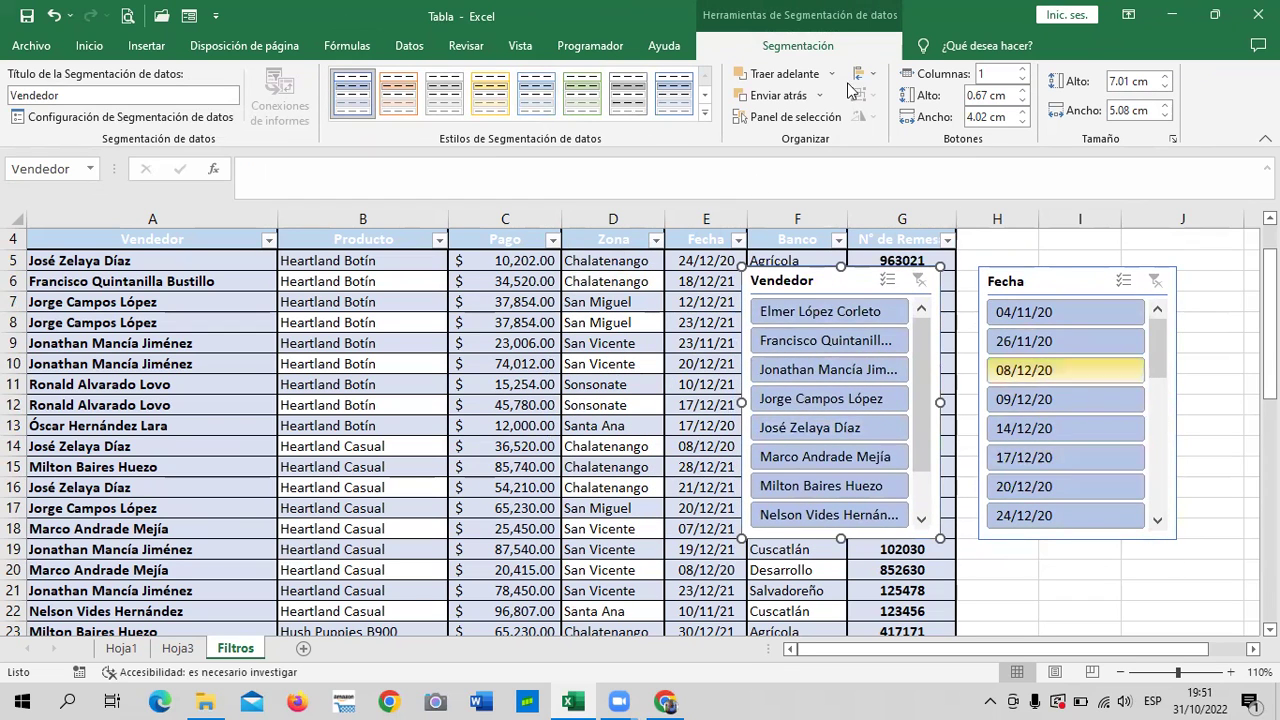
{"action": "left_click", "coordinate": [705, 113]}
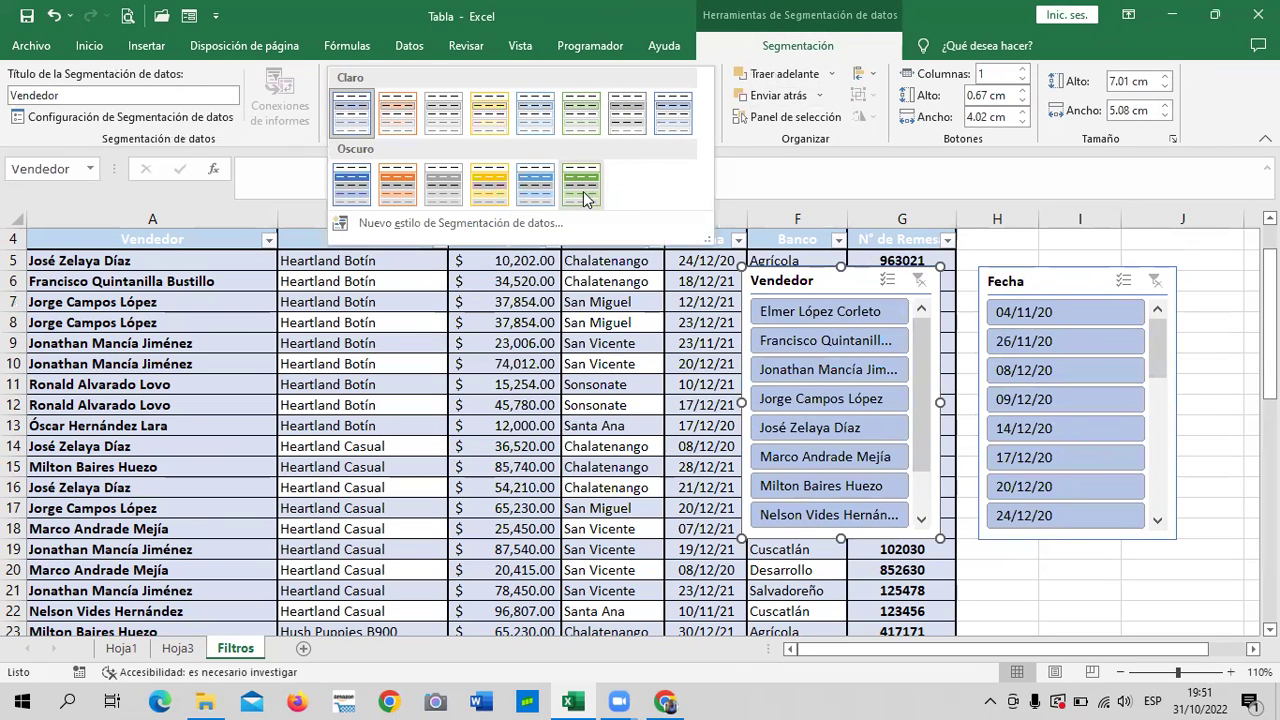
{"action": "left_click", "coordinate": [583, 194]}
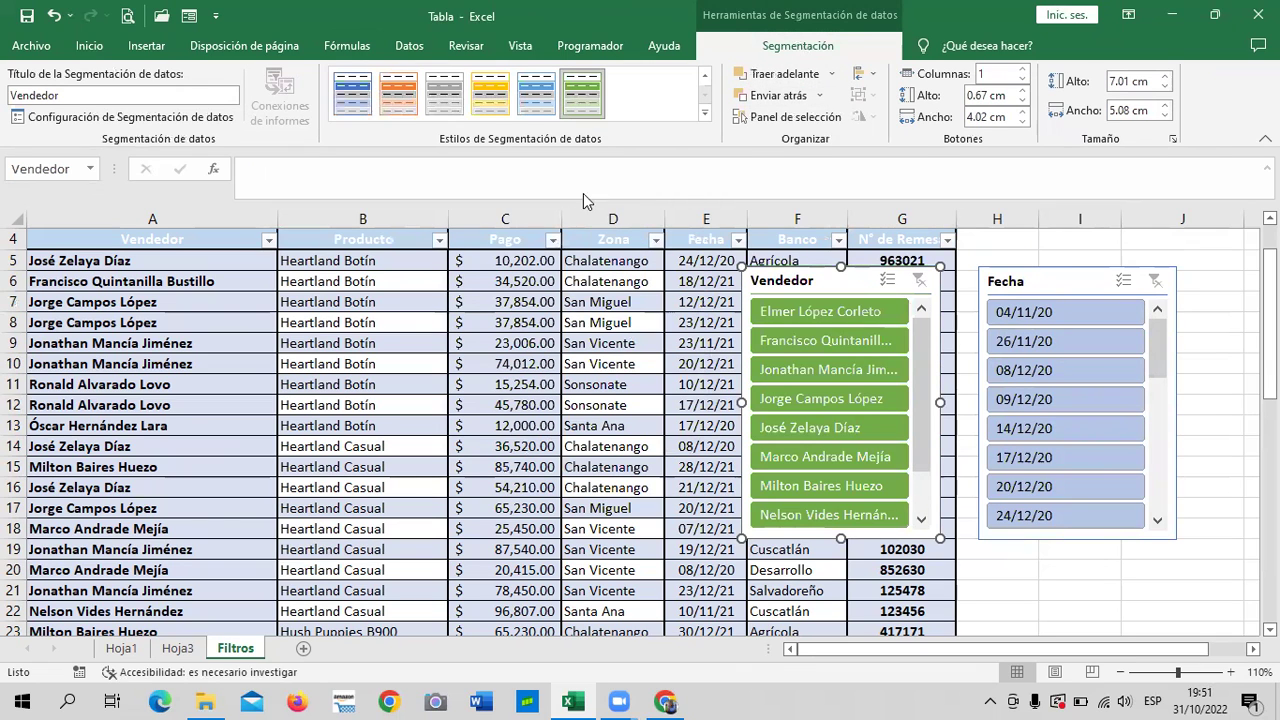
{"action": "left_click", "coordinate": [1060, 428]}
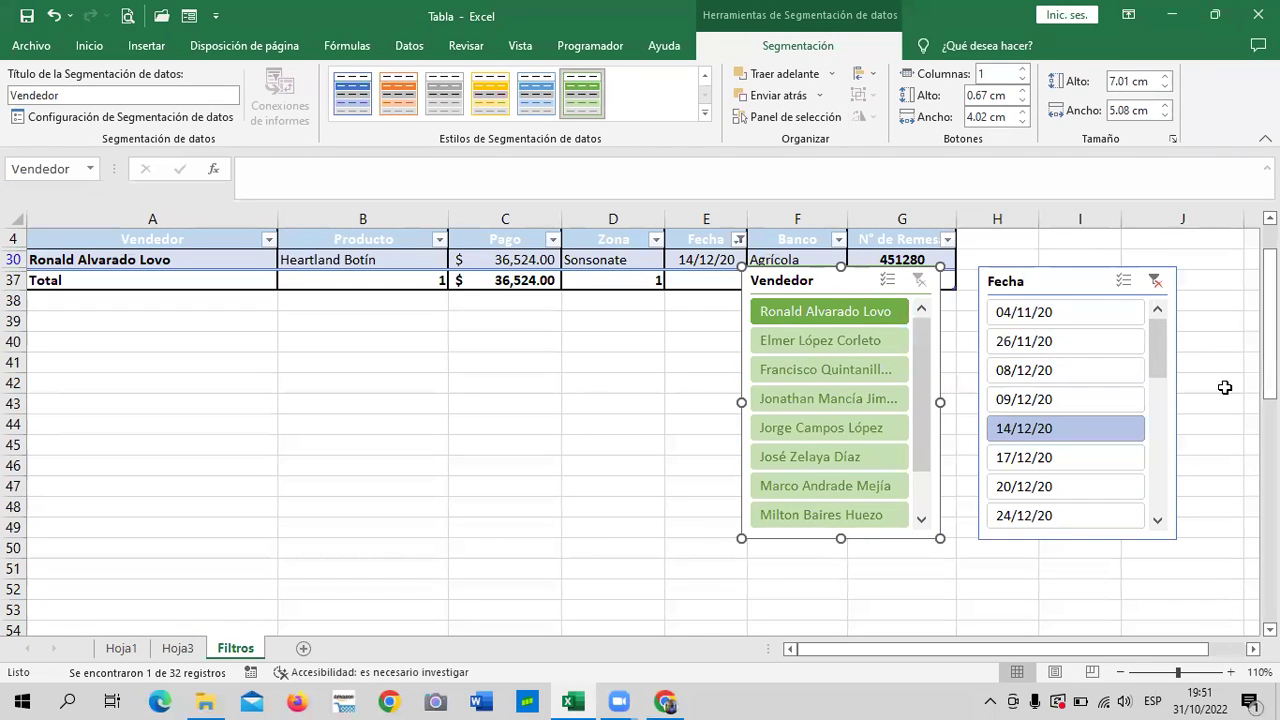
{"action": "left_click", "coordinate": [1080, 313]}
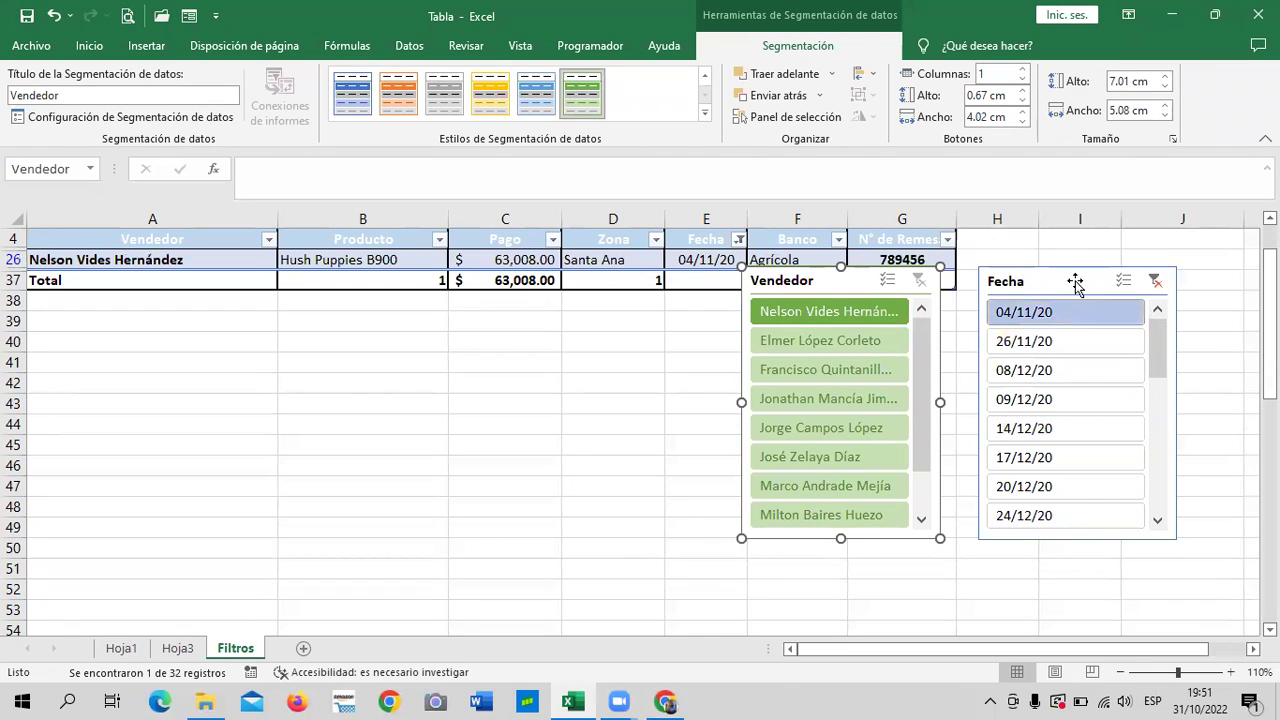
{"action": "left_click", "coordinate": [588, 102]}
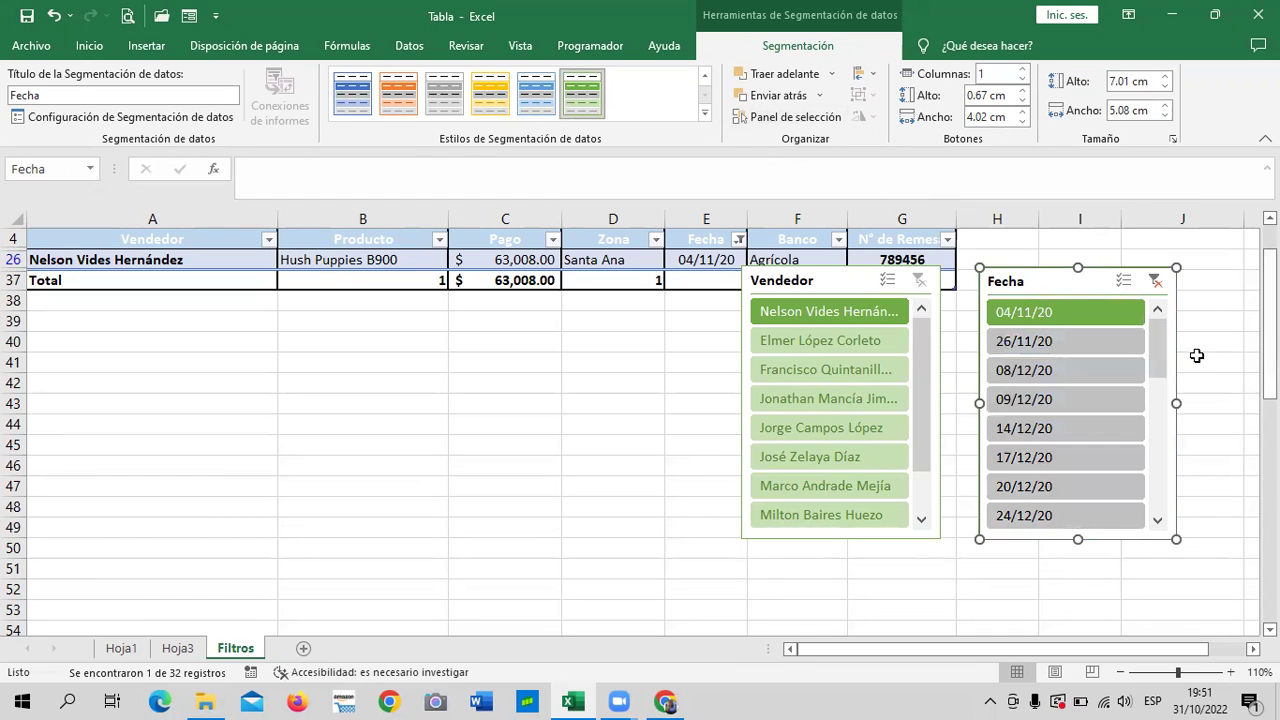
{"action": "left_click", "coordinate": [1155, 281]}
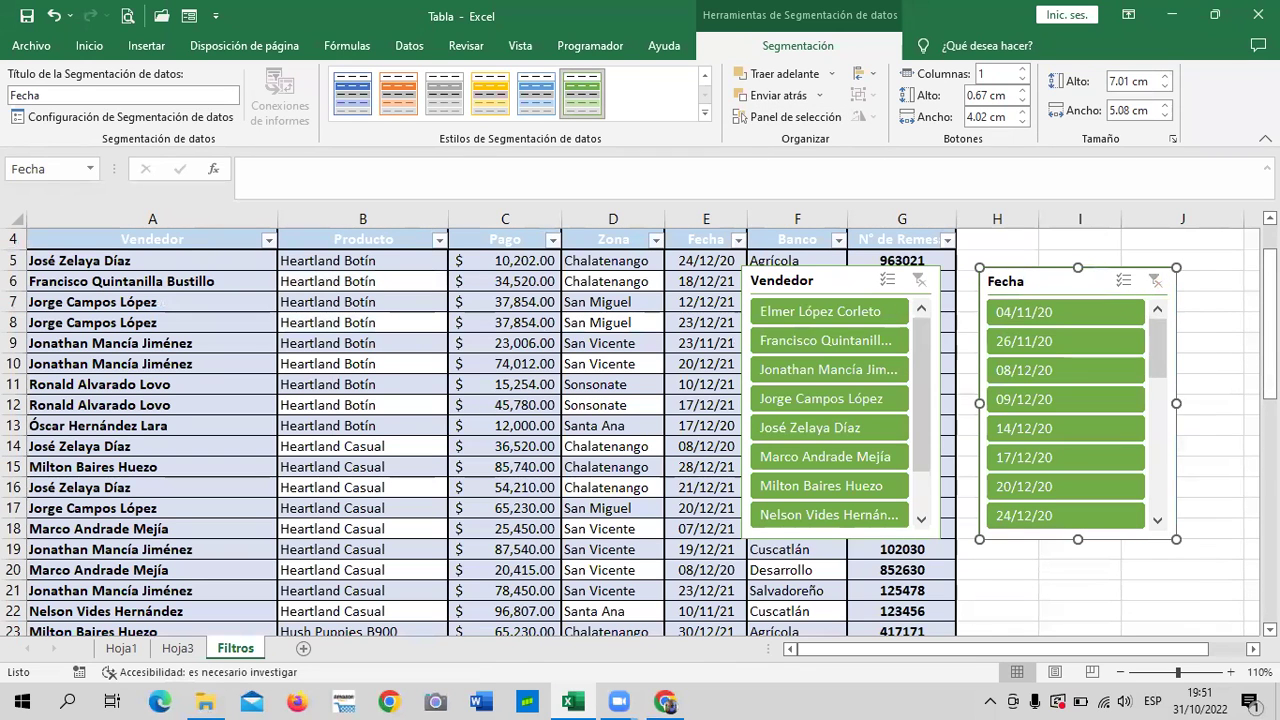
Step: Align the two slicers, test filtering by one seller, then clear the seller filter
{"action": "left_click_drag", "start_coordinate": [847, 279], "coordinate": [868, 281]}
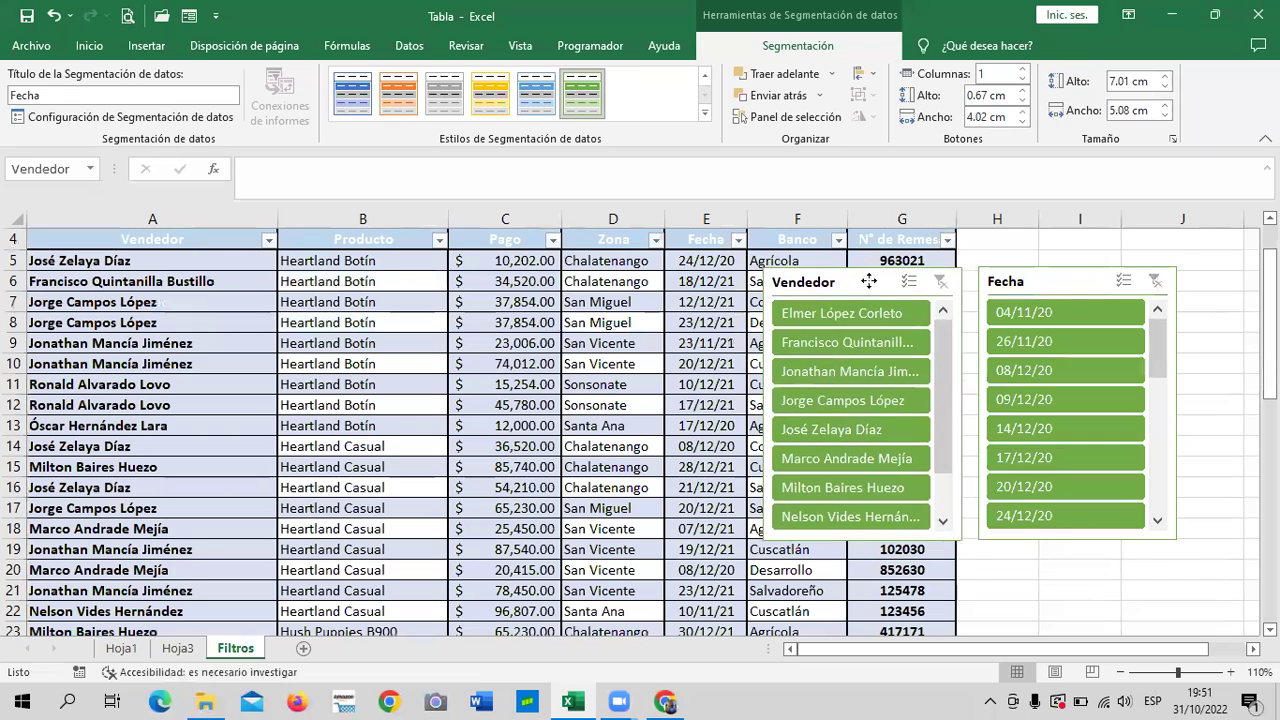
{"action": "left_click_drag", "start_coordinate": [1058, 281], "coordinate": [1048, 290]}
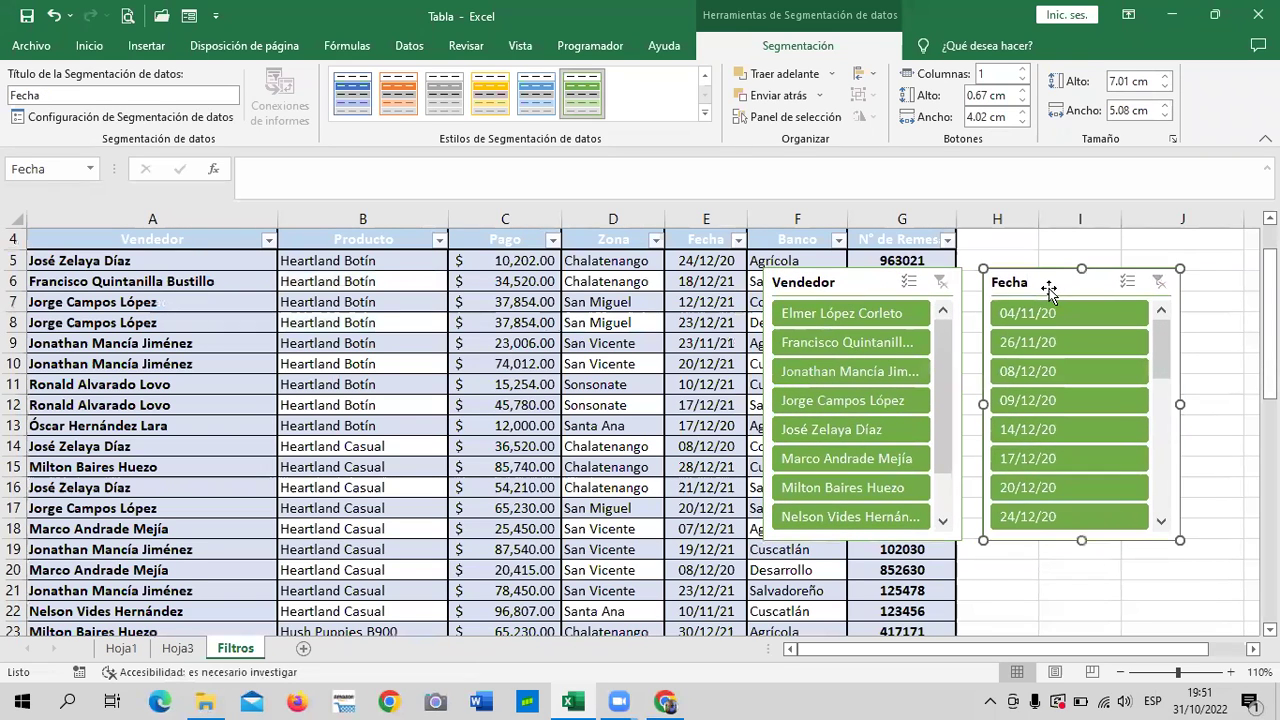
{"action": "scroll", "coordinate": [937, 420], "scroll_direction": "down", "scroll_amount": 2}
{"action": "scroll", "coordinate": [935, 446], "scroll_direction": "up", "scroll_amount": 2}
{"action": "scroll", "coordinate": [948, 390], "scroll_direction": "down", "scroll_amount": 2}
{"action": "scroll", "coordinate": [943, 409], "scroll_direction": "up", "scroll_amount": 2}
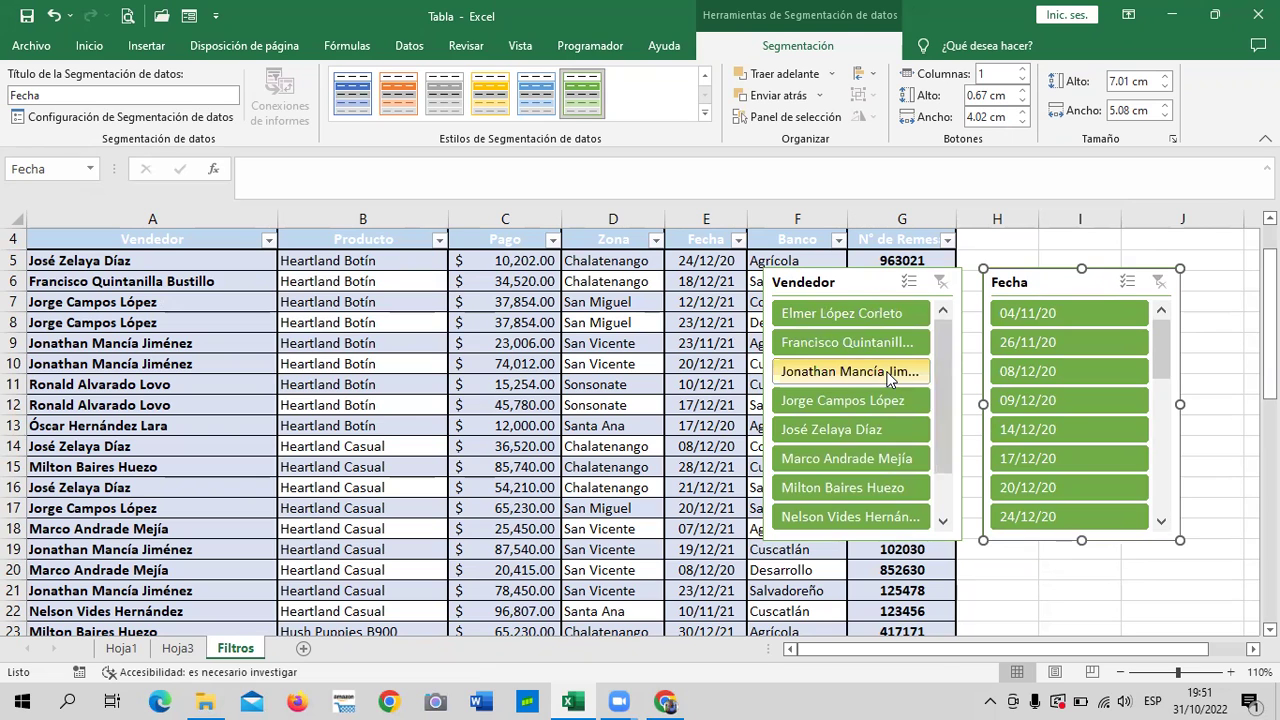
{"action": "left_click", "coordinate": [802, 459]}
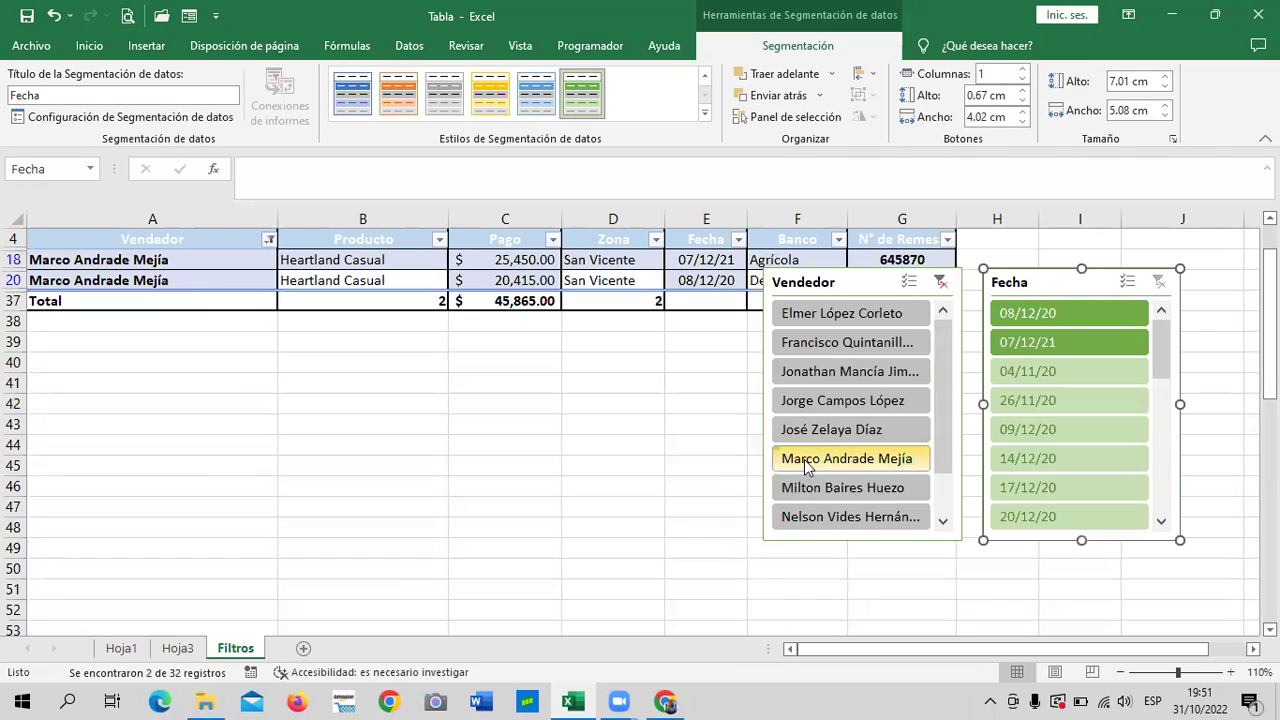
{"action": "left_click", "coordinate": [1100, 311]}
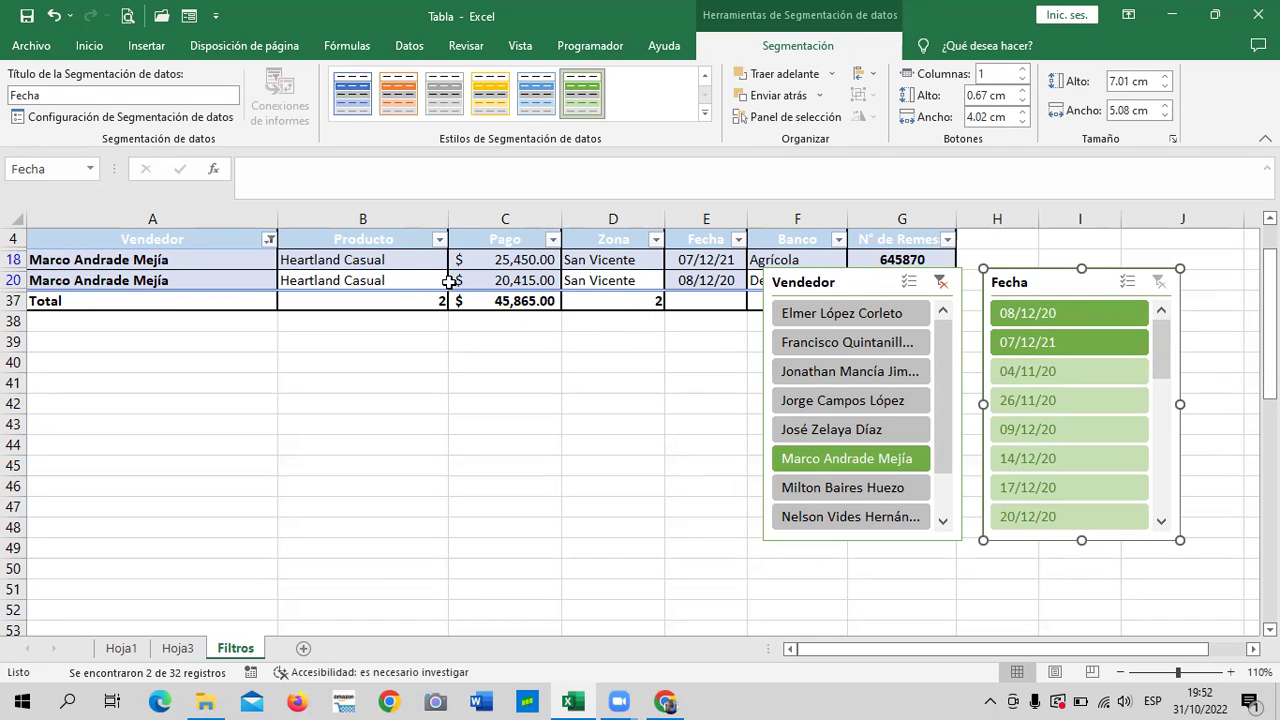
{"action": "left_click", "coordinate": [520, 300]}
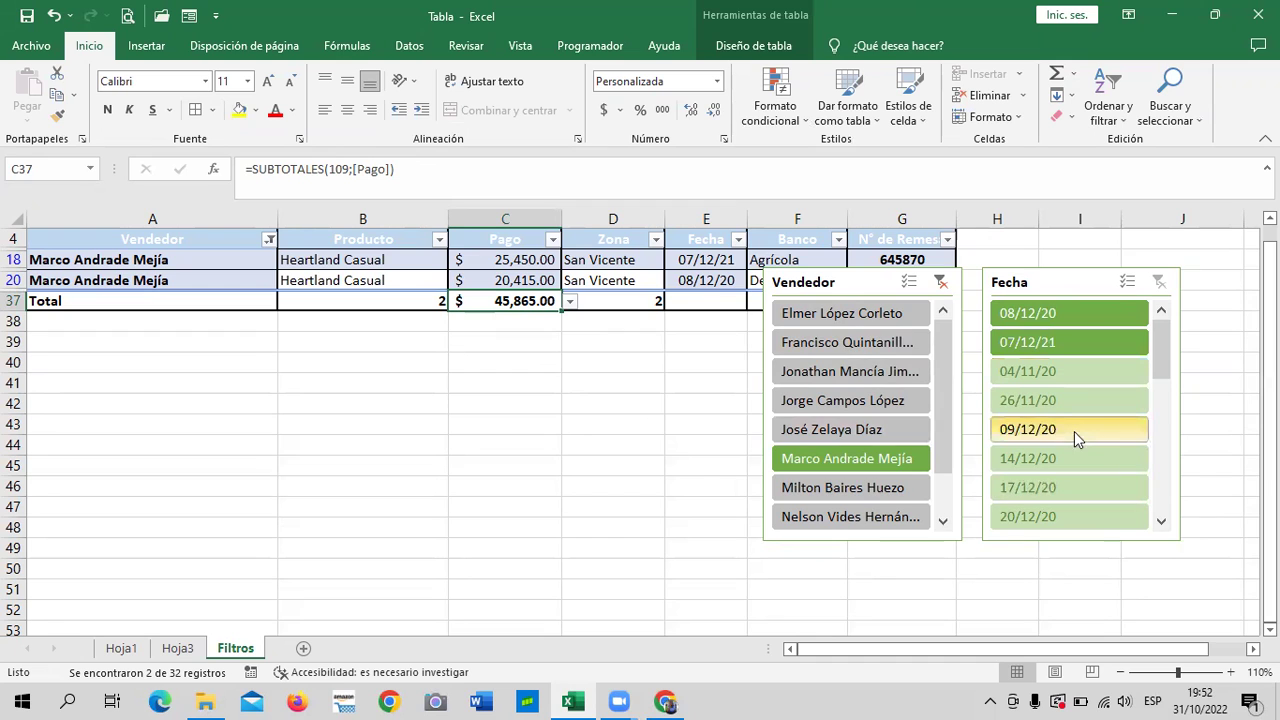
{"action": "left_click", "coordinate": [941, 283]}
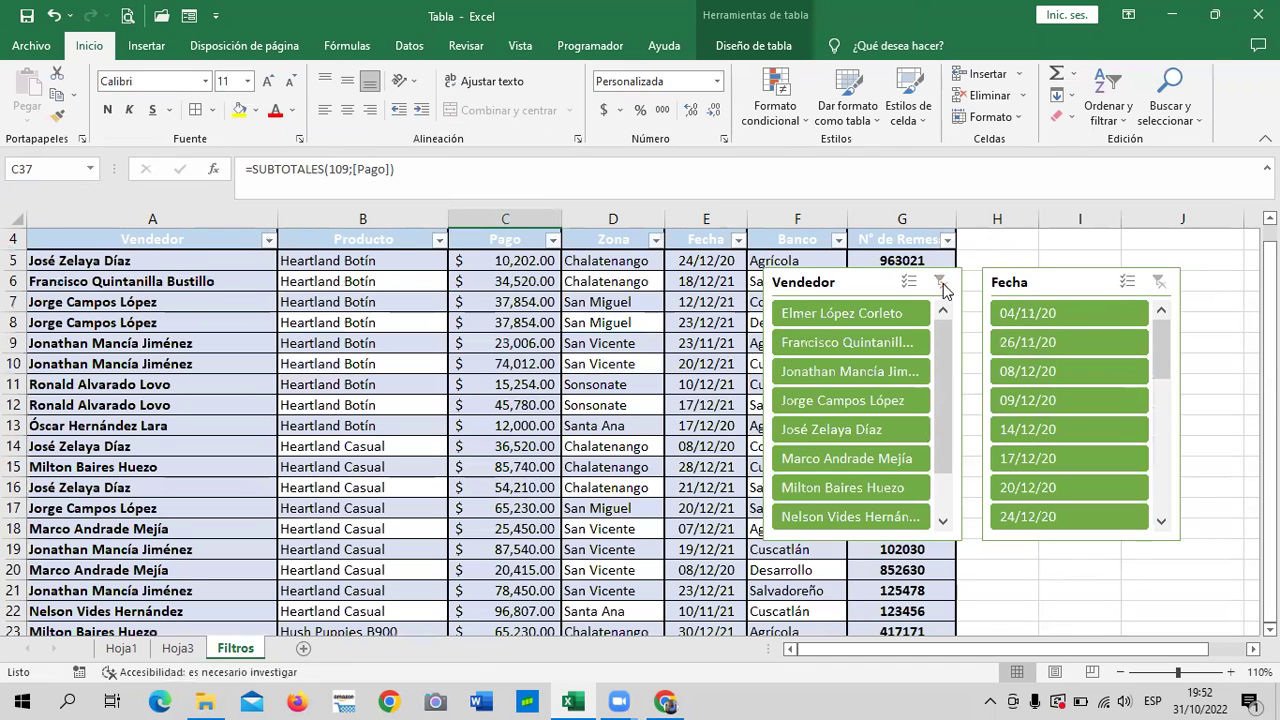
{"action": "left_click_drag", "start_coordinate": [943, 395], "coordinate": [947, 462]}
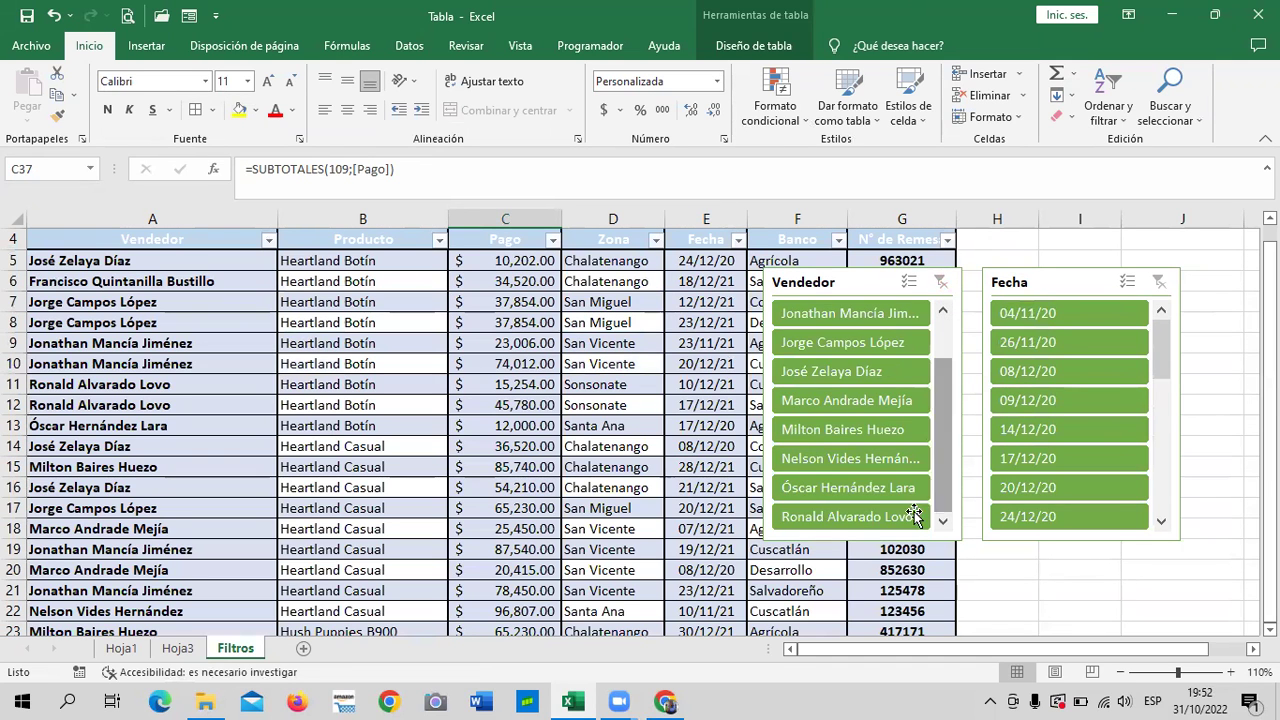
{"action": "left_click", "coordinate": [850, 488]}
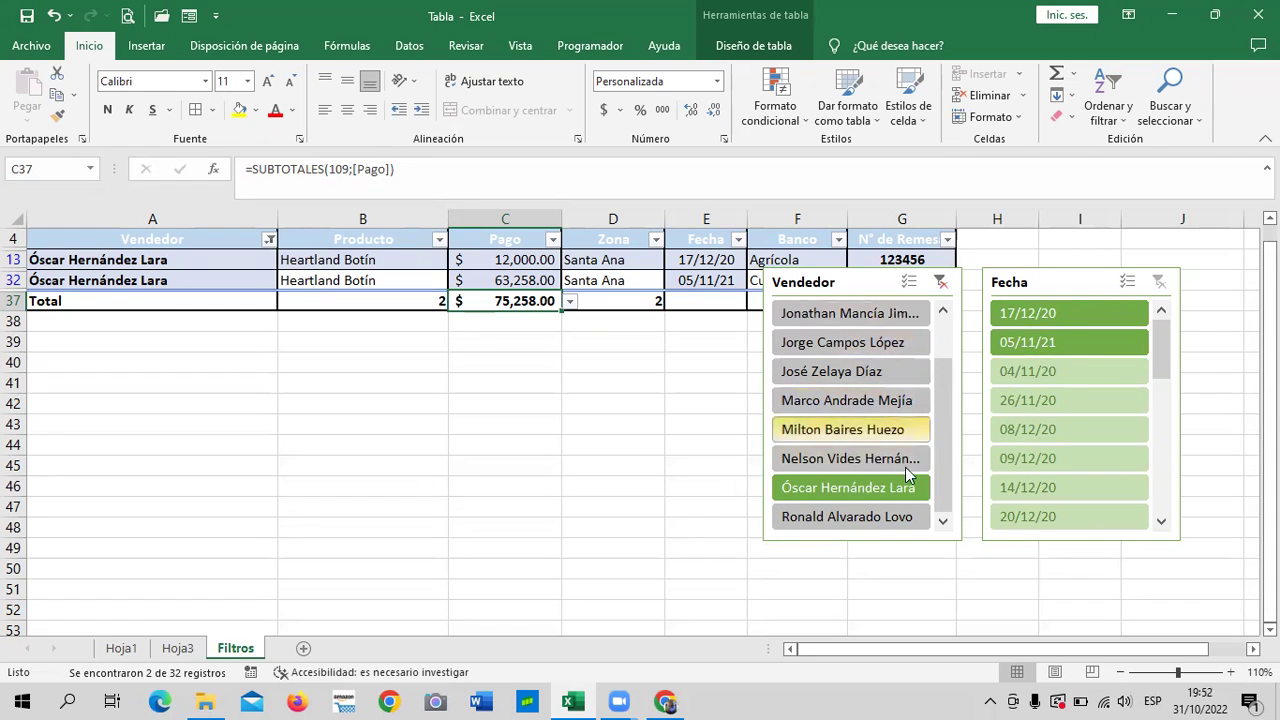
{"action": "left_click", "coordinate": [940, 284]}
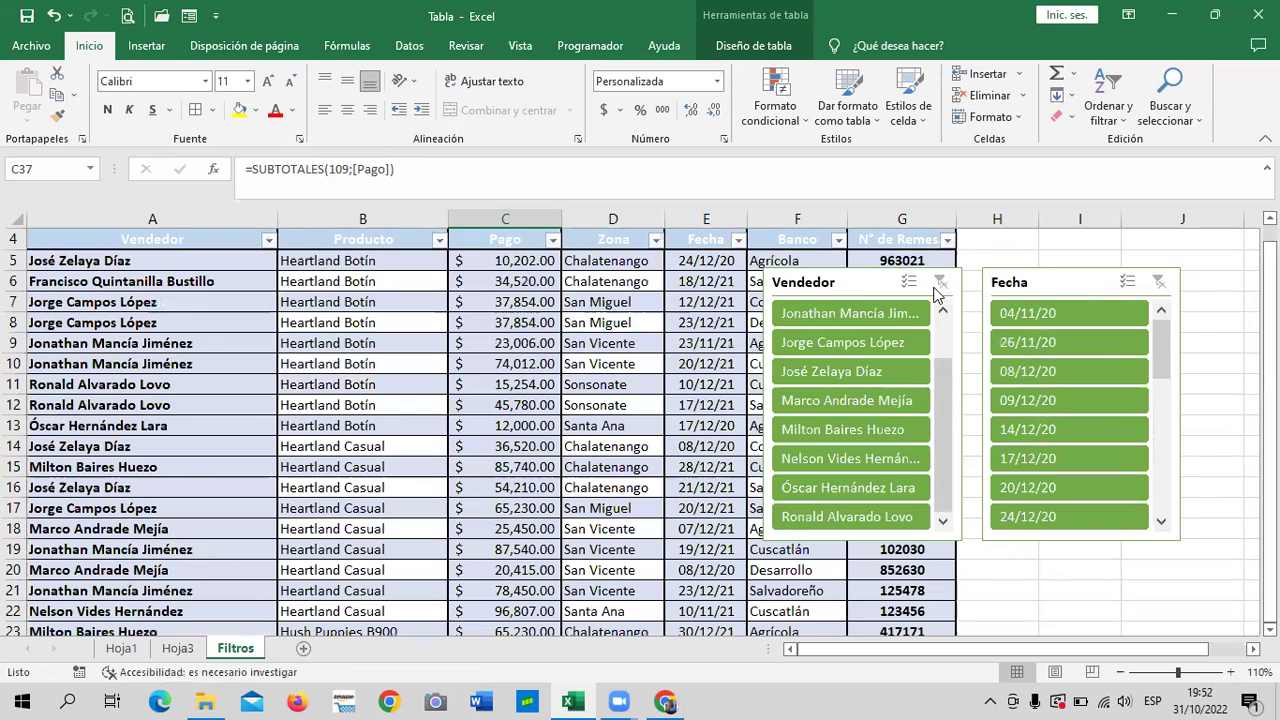
{"action": "left_click_drag", "start_coordinate": [1162, 348], "coordinate": [1168, 325]}
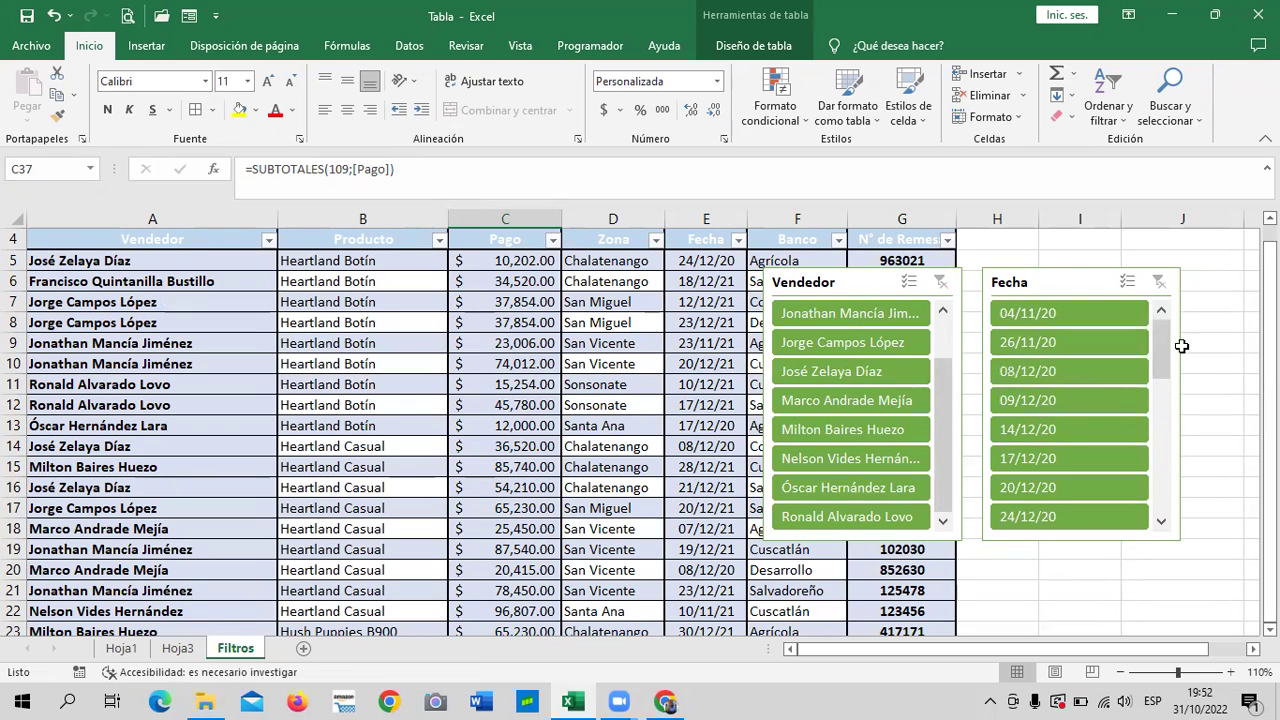
{"action": "left_click_drag", "start_coordinate": [1162, 341], "coordinate": [1165, 446]}
{"action": "mouse_move", "coordinate": [1157, 382]}
{"action": "left_mouse_down"}
{"action": "mouse_move", "coordinate": [1164, 330]}
{"action": "mouse_move", "coordinate": [1176, 475]}
{"action": "mouse_move", "coordinate": [1162, 337]}
{"action": "mouse_move", "coordinate": [1164, 473]}
{"action": "mouse_move", "coordinate": [1156, 448]}
{"action": "left_mouse_up"}
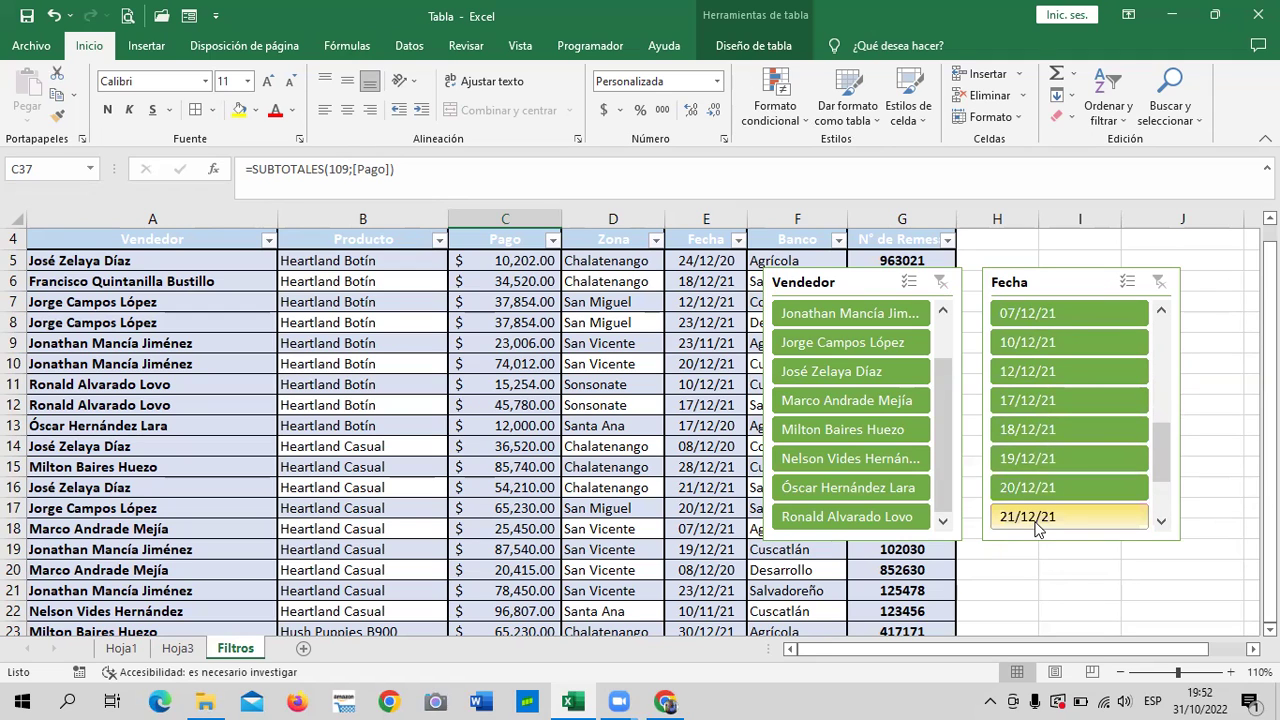
{"action": "left_click", "coordinate": [1030, 520]}
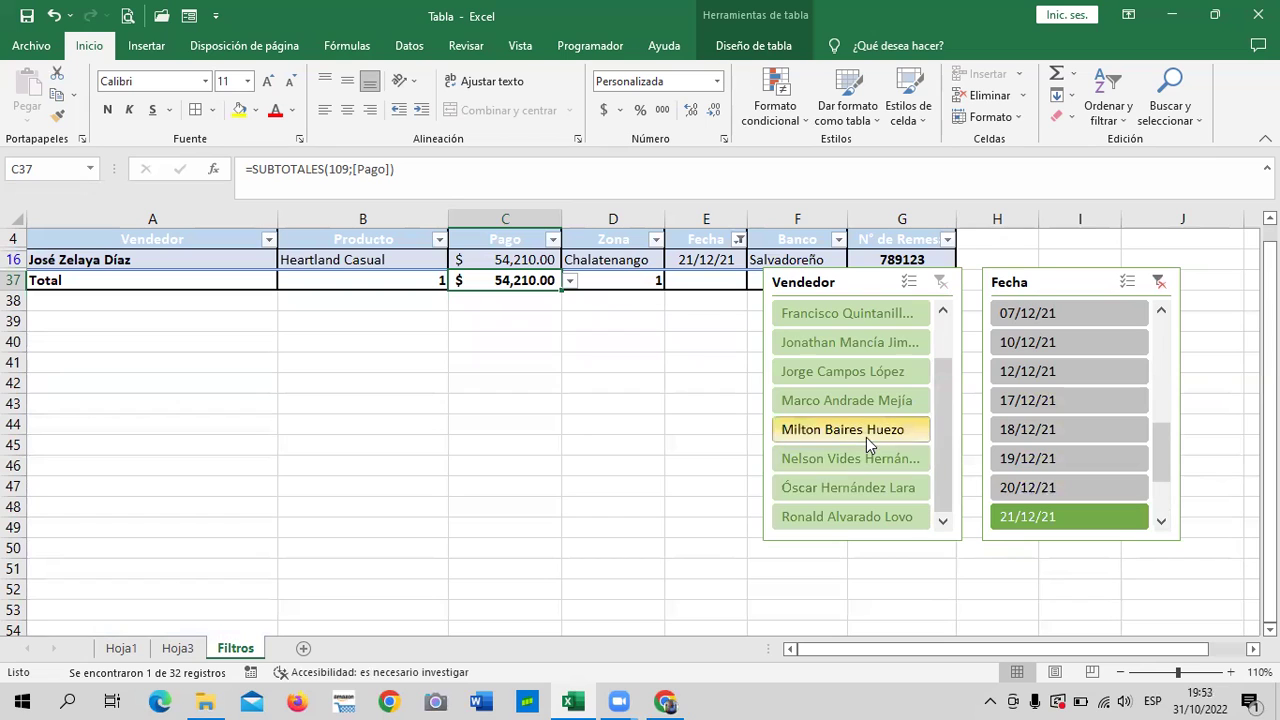
{"action": "left_click_drag", "start_coordinate": [970, 445], "coordinate": [968, 383]}
{"action": "scroll", "coordinate": [939, 378], "scroll_direction": "up", "scroll_amount": 1}
{"action": "scroll", "coordinate": [939, 373], "scroll_direction": "up", "scroll_amount": 1}
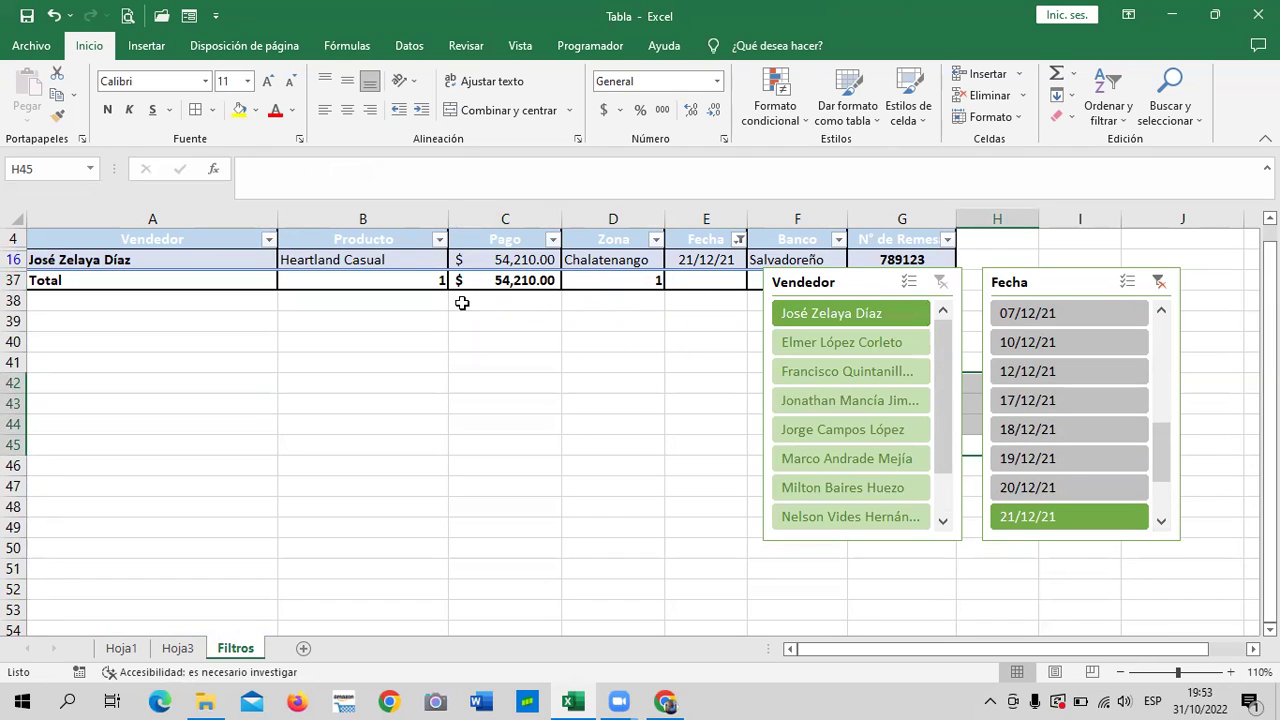
{"action": "left_click", "coordinate": [1159, 282]}
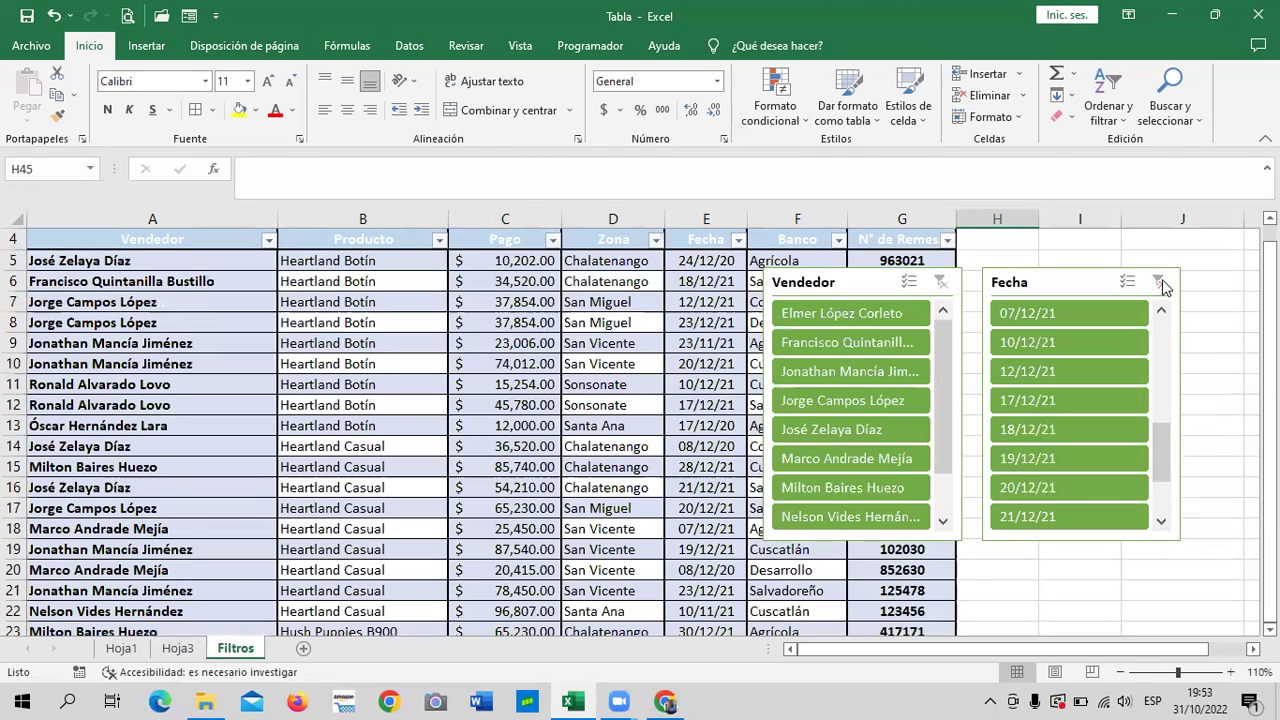
{"action": "left_click_drag", "start_coordinate": [1162, 458], "coordinate": [1167, 342]}
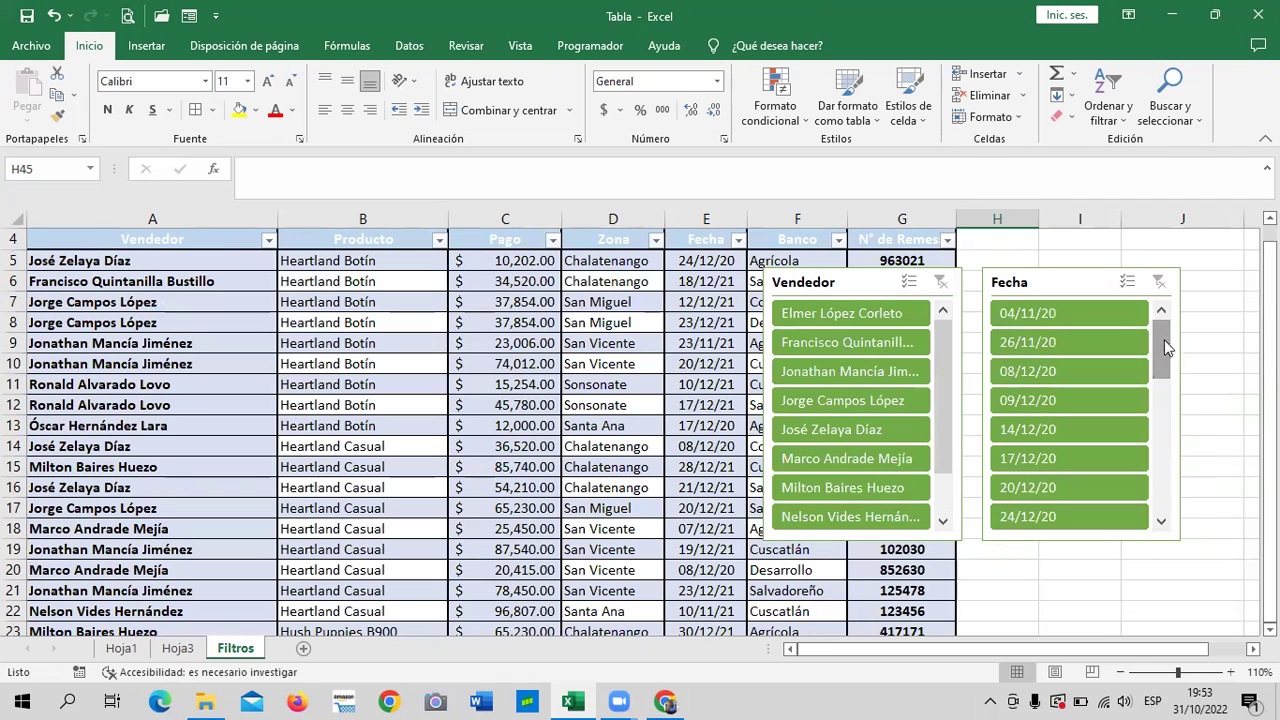
{"action": "left_click", "coordinate": [1085, 315]}
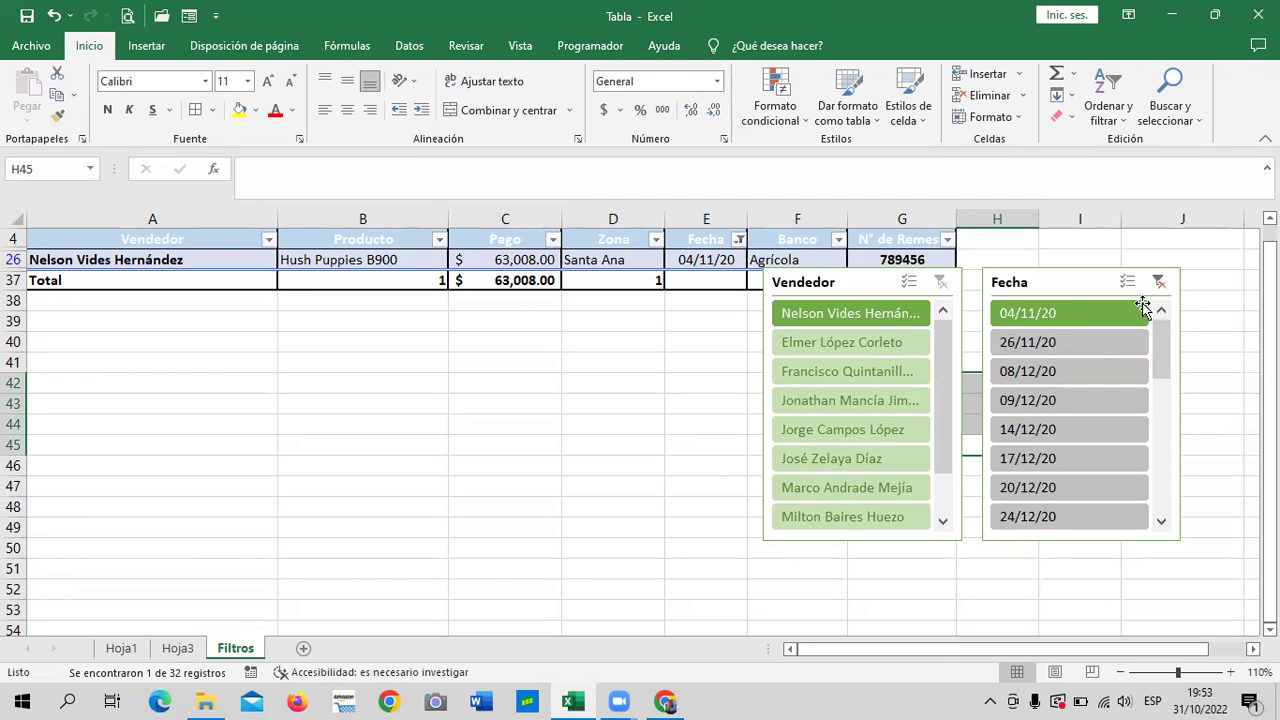
{"action": "left_click", "coordinate": [944, 521]}
{"action": "scroll", "coordinate": [880, 420], "scroll_direction": "up", "scroll_amount": 1}
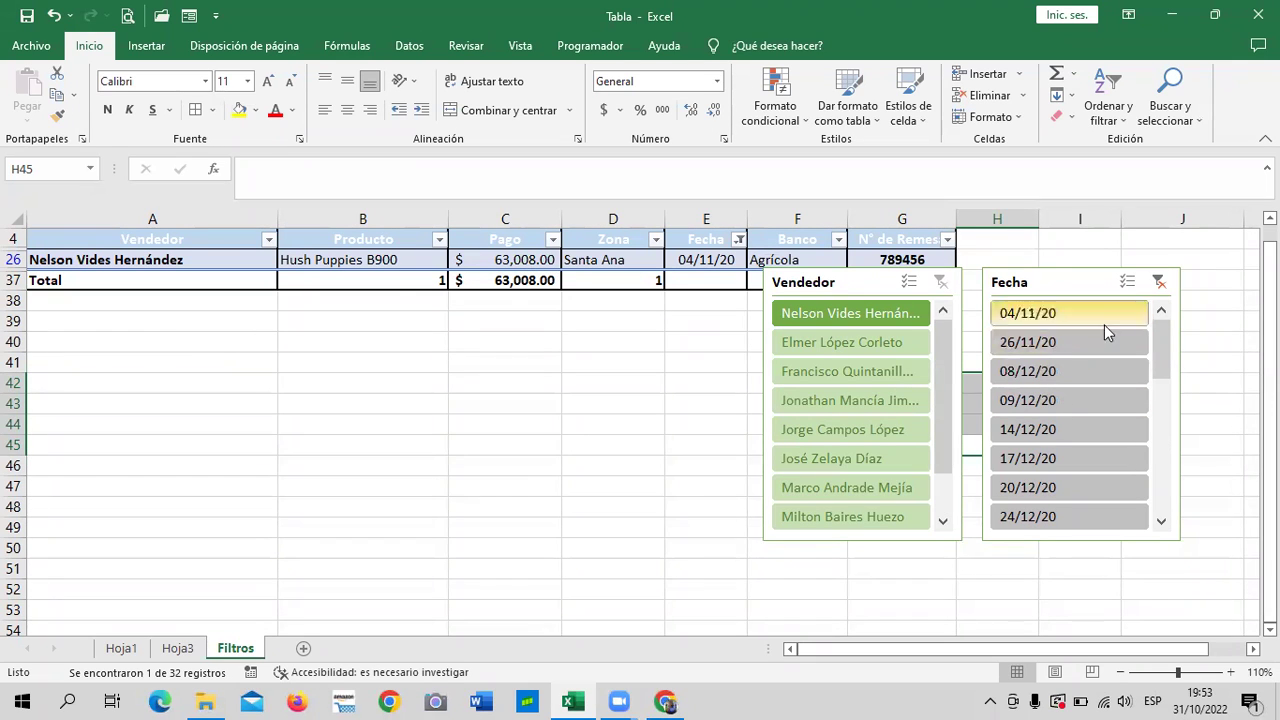
{"action": "left_click", "coordinate": [1158, 282]}
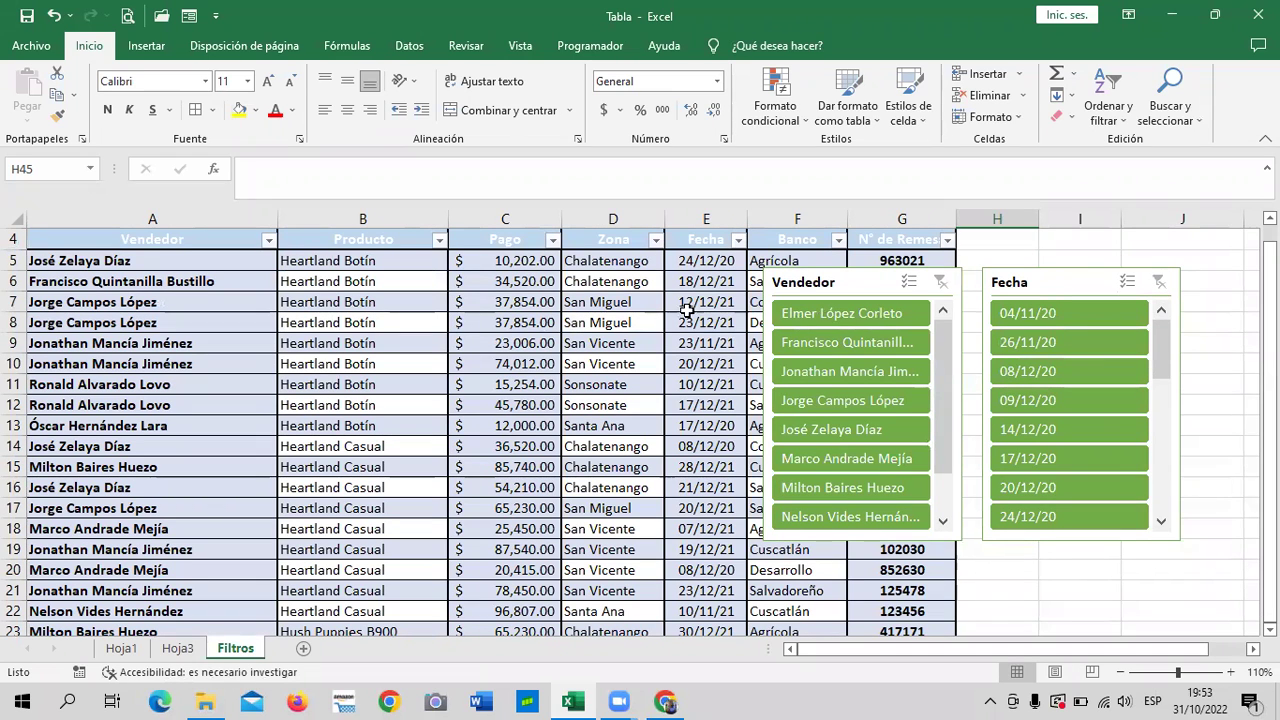
{"action": "left_click", "coordinate": [1088, 285]}
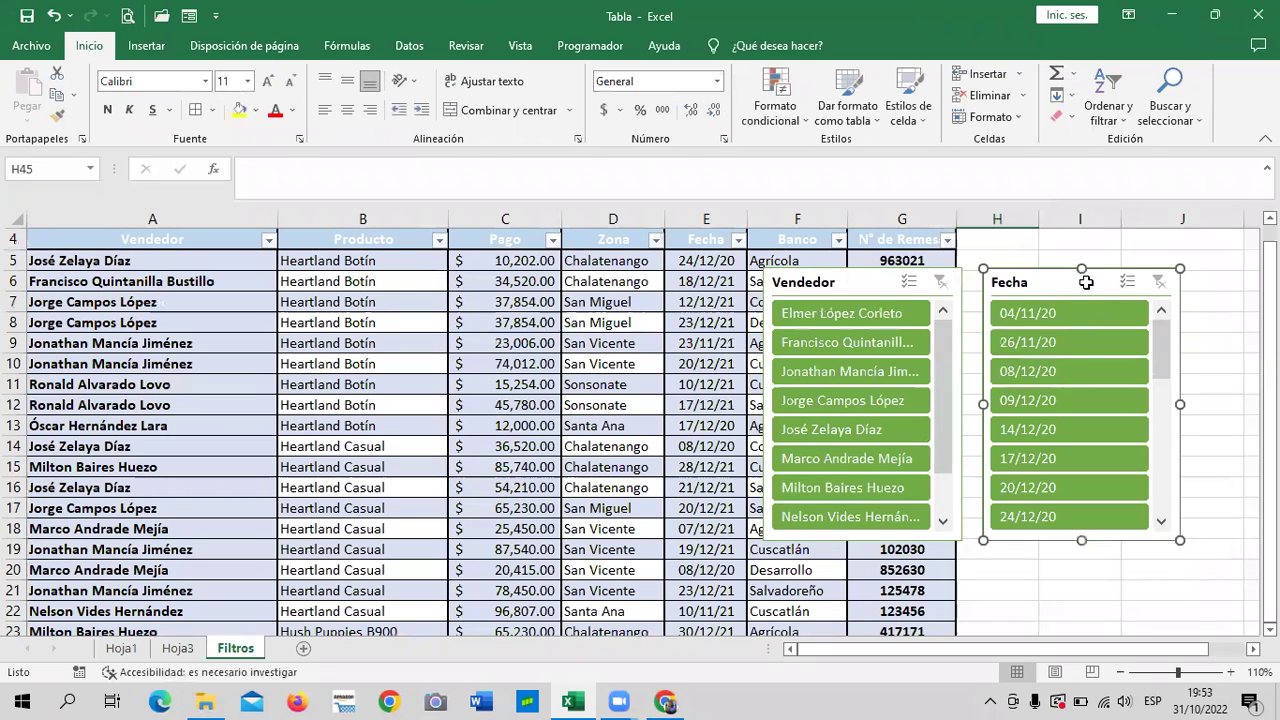
Step: Delete the Fecha and Vendedor slicers
{"action": "key", "text": "Delete"}
{"action": "left_click", "coordinate": [877, 278]}
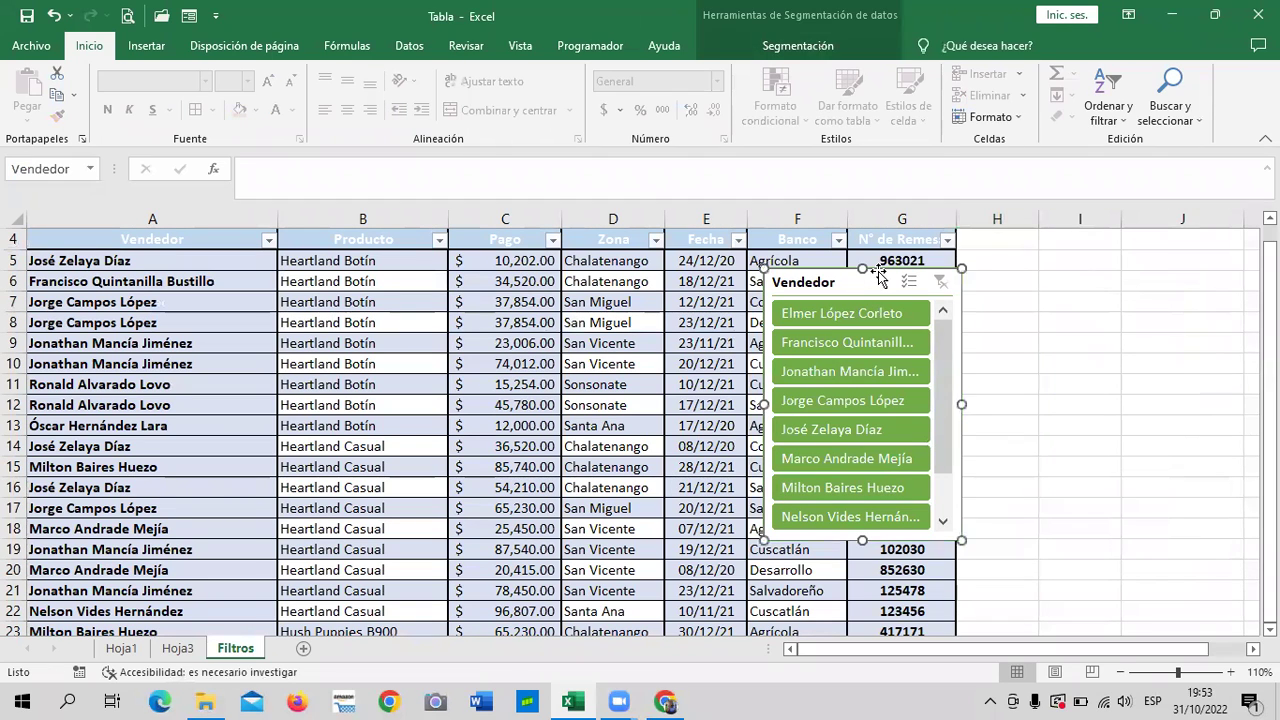
{"action": "key", "text": "Delete"}
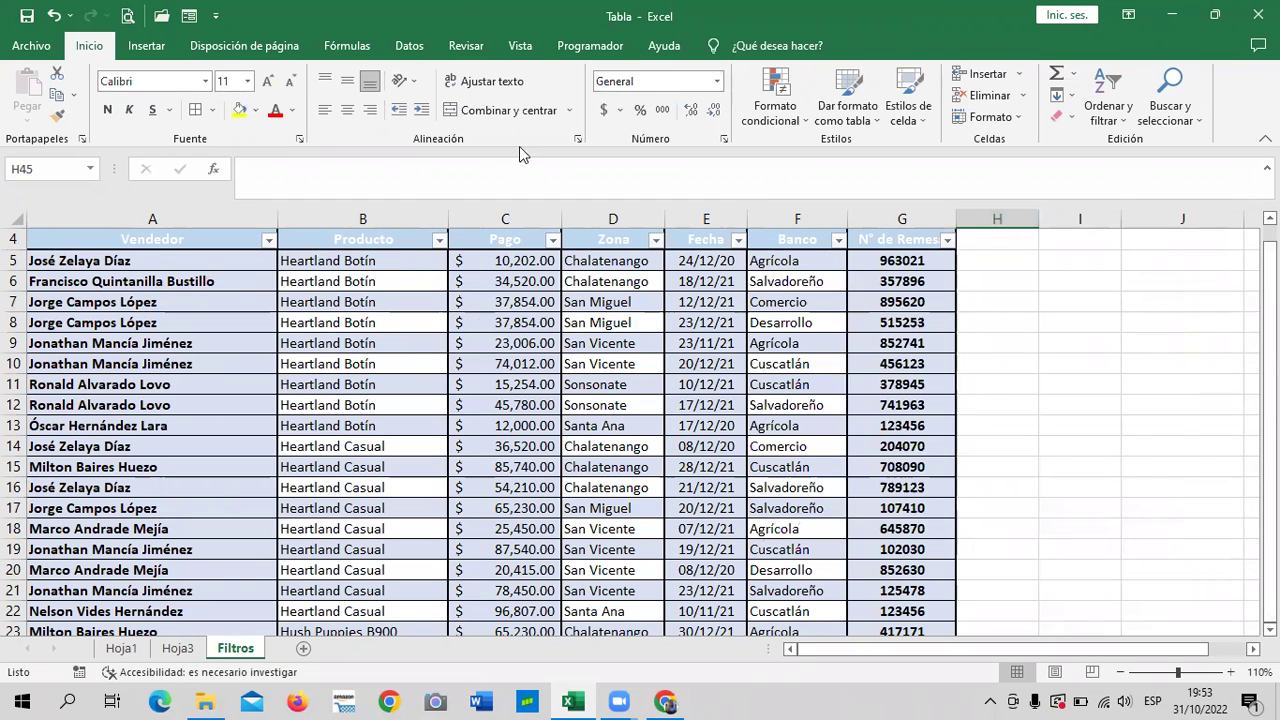
Step: Check the Insertar segmentación de datos dialog and close it without adding slicers
{"action": "left_click", "coordinate": [486, 322]}
{"action": "left_click", "coordinate": [716, 48]}
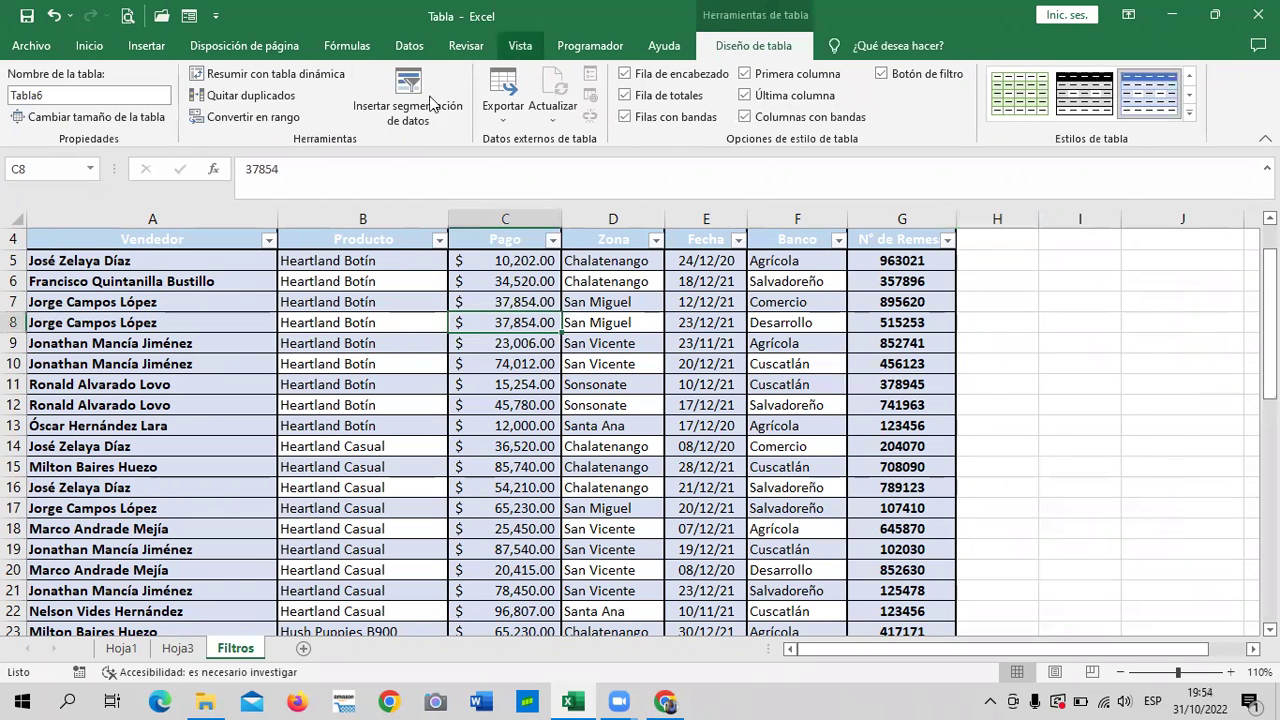
{"action": "left_click", "coordinate": [430, 105]}
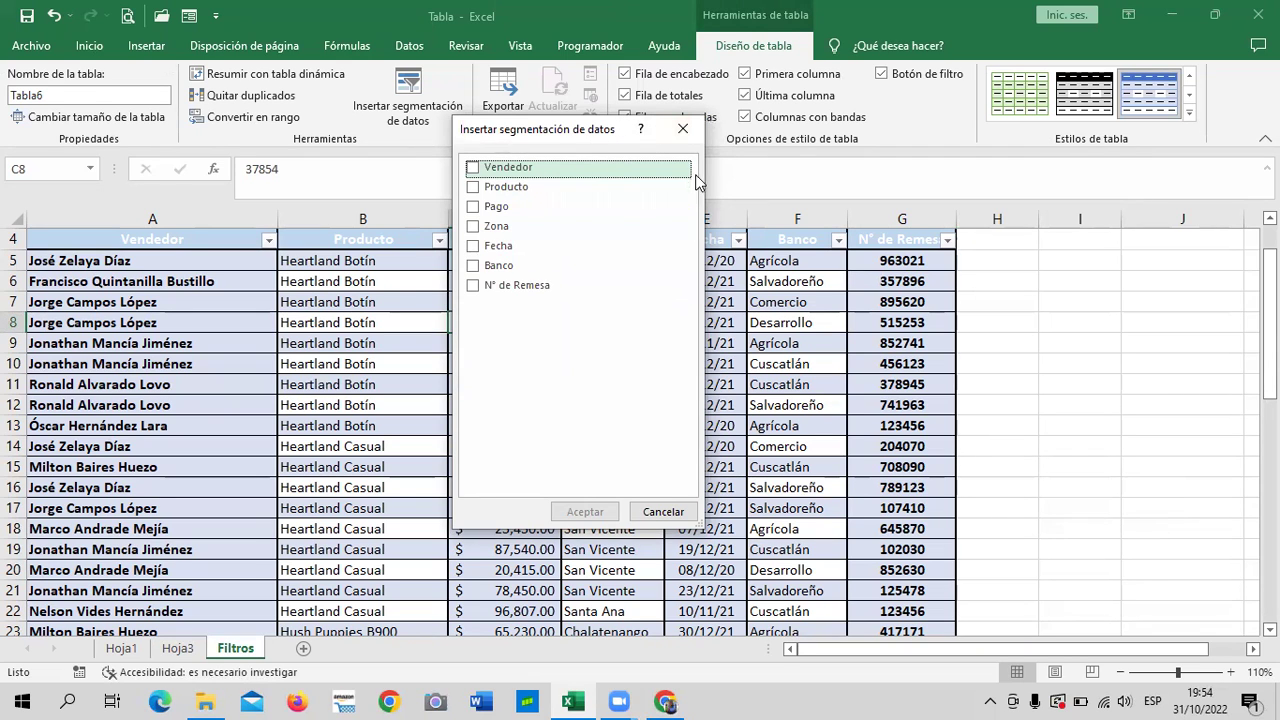
{"action": "left_click", "coordinate": [684, 131]}
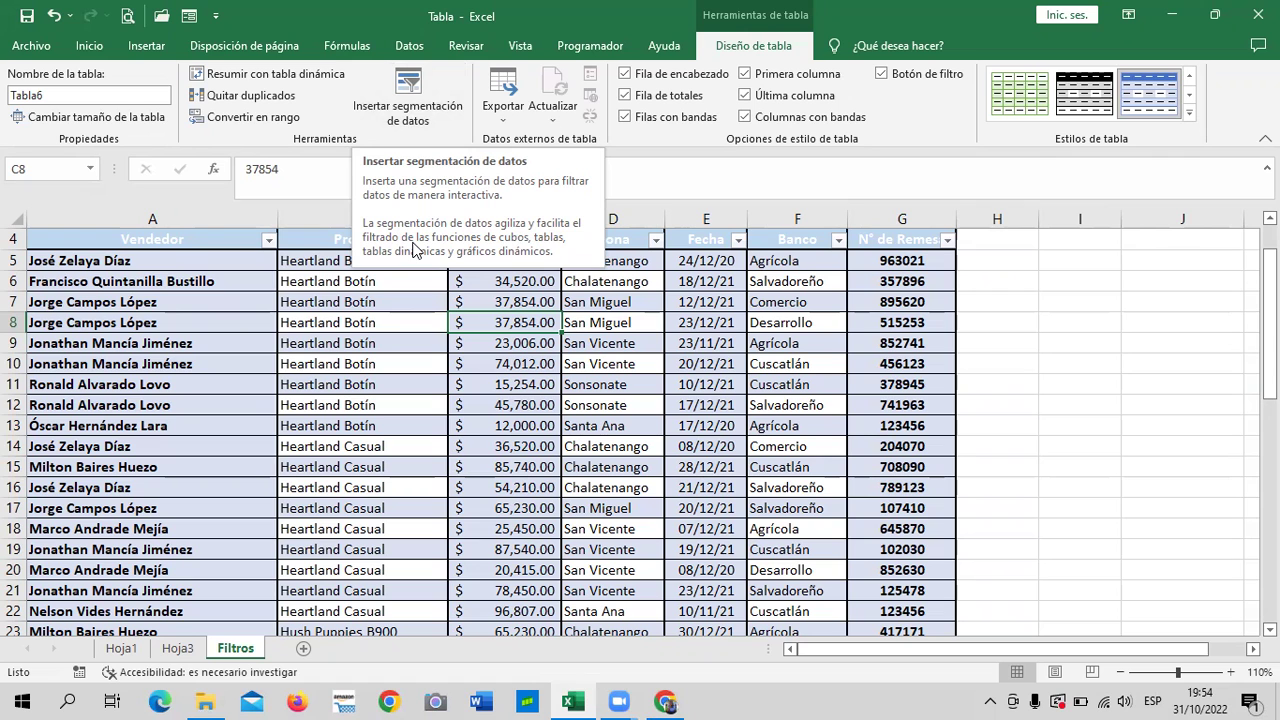
Step: Review the slicer-free Filtros table showing all 32 records
{"action": "left_click", "coordinate": [997, 350]}
{"action": "scroll", "coordinate": [645, 455], "scroll_direction": "down", "scroll_amount": 3}
{"action": "scroll", "coordinate": [645, 455], "scroll_direction": "down", "scroll_amount": 4}
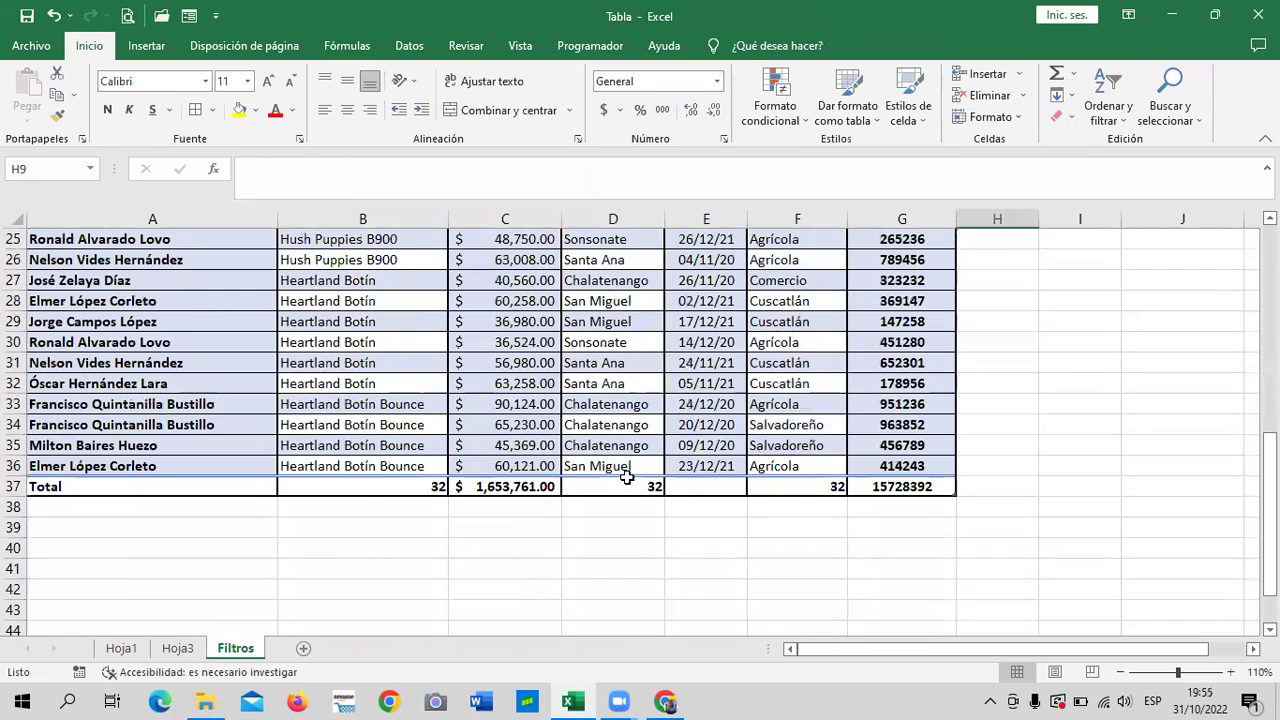
{"action": "scroll", "coordinate": [626, 477], "scroll_direction": "up", "scroll_amount": 2}
{"action": "scroll", "coordinate": [626, 477], "scroll_direction": "up", "scroll_amount": 4}
{"action": "scroll", "coordinate": [622, 470], "scroll_direction": "up", "scroll_amount": 2}
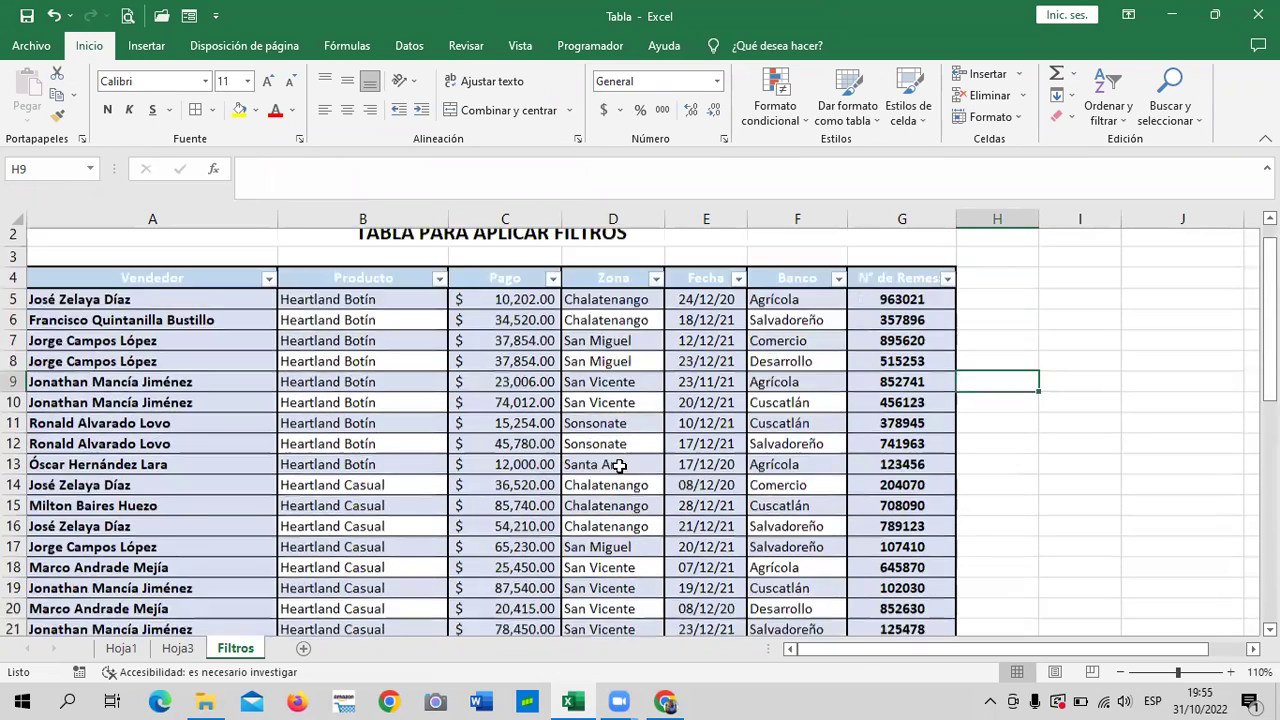
{"action": "scroll", "coordinate": [584, 569], "scroll_direction": "down", "scroll_amount": 6}
{"action": "scroll", "coordinate": [537, 557], "scroll_direction": "down", "scroll_amount": 2}
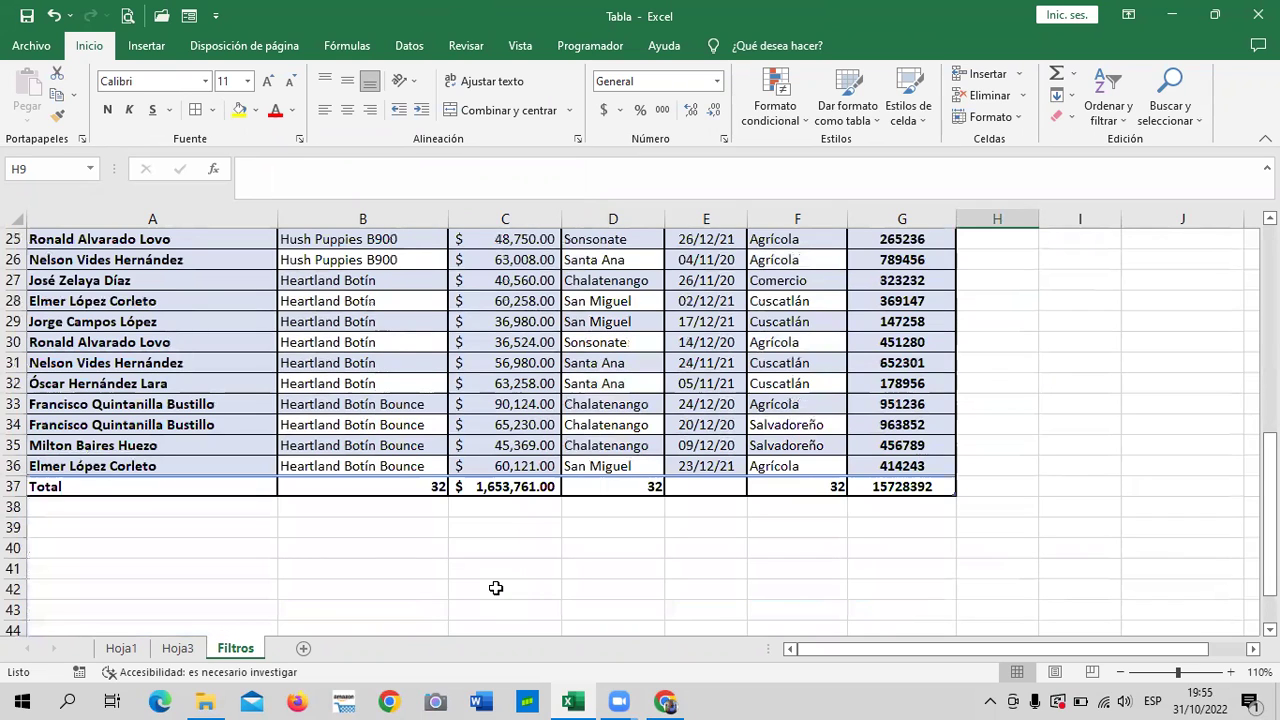
{"action": "left_click", "coordinate": [1075, 428]}
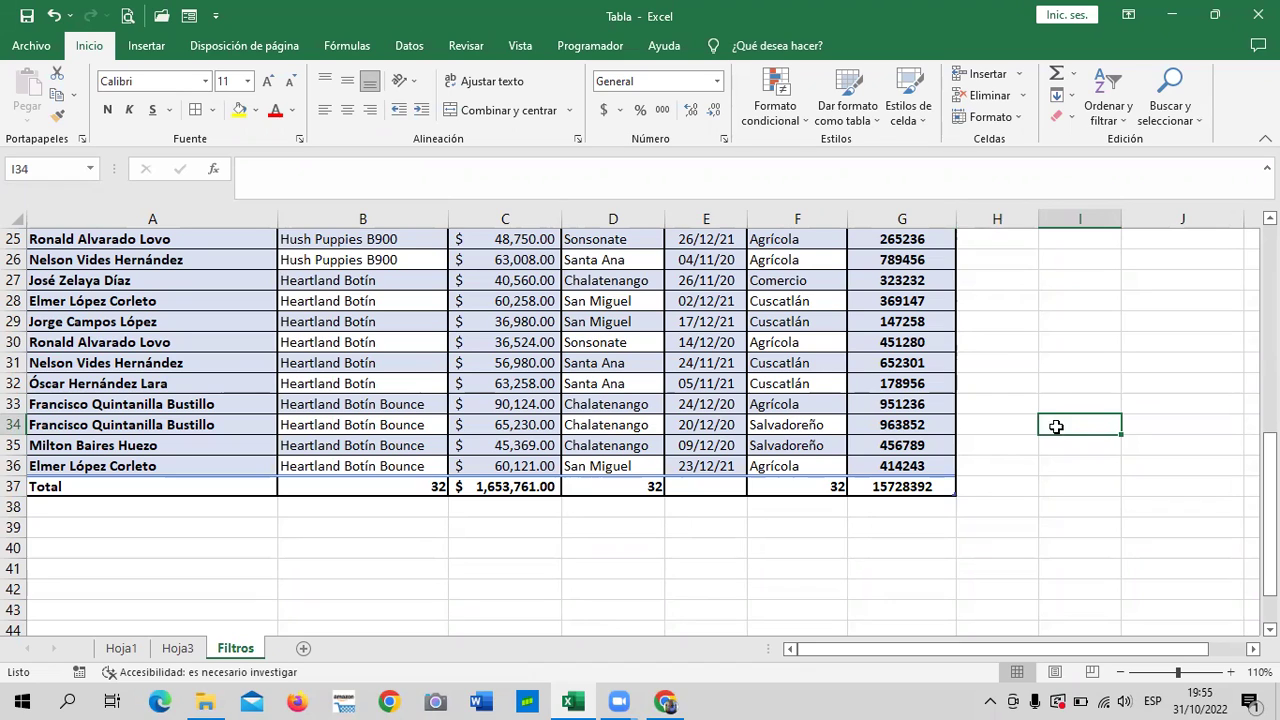
Step: Finish checking the Filtros table and switch to the Hoja1 sheet with Ctrl+PageUp
{"action": "left_click", "coordinate": [447, 697]}
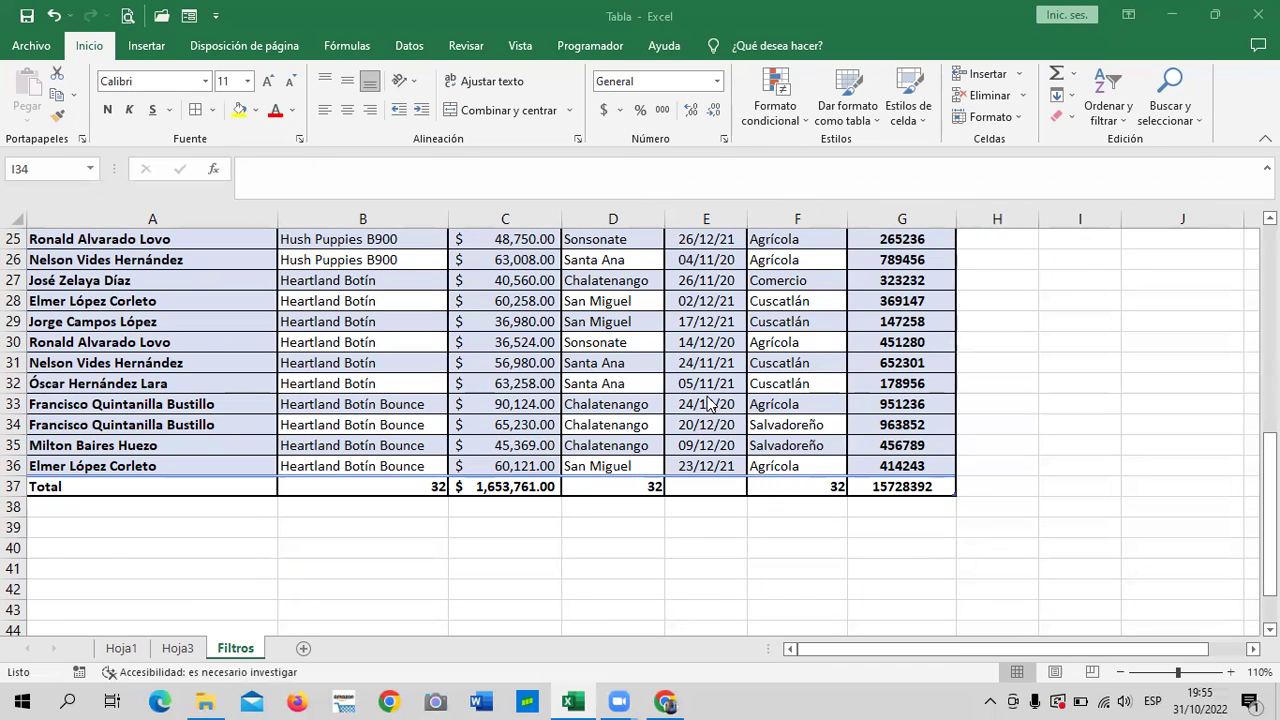
{"action": "left_click", "coordinate": [463, 531]}
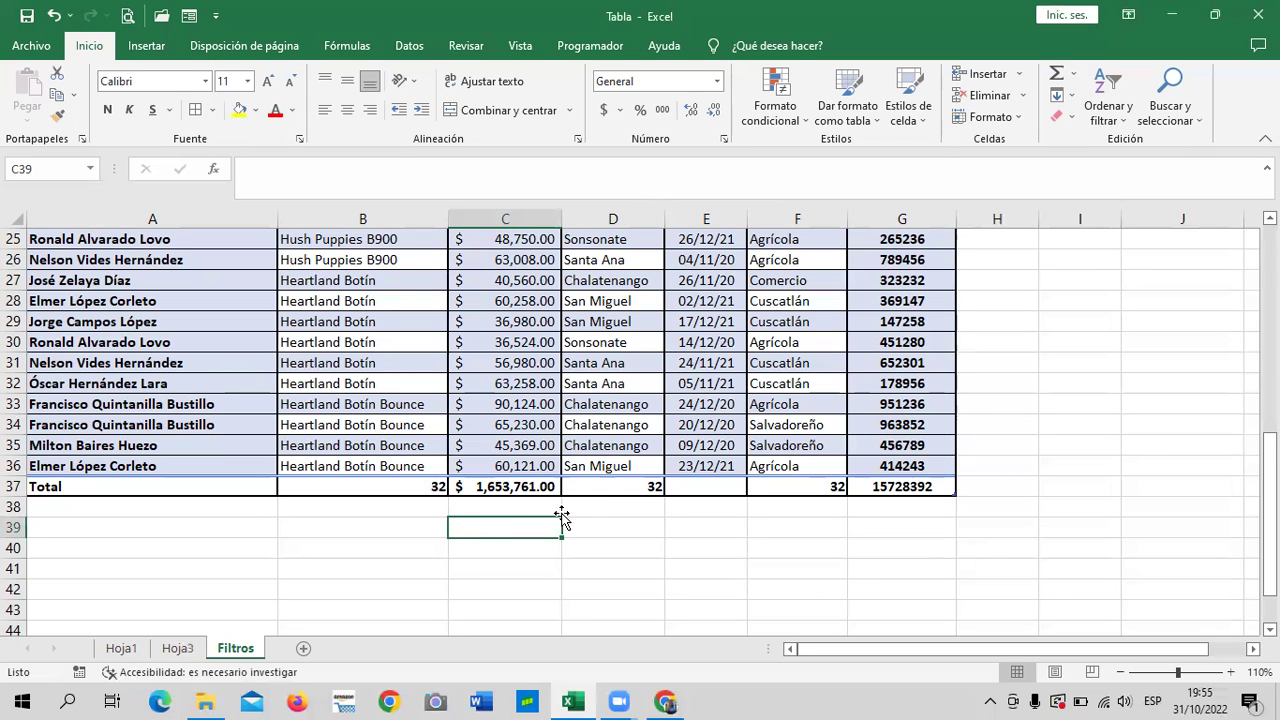
{"action": "scroll", "coordinate": [561, 516], "scroll_direction": "up", "scroll_amount": 5}
{"action": "scroll", "coordinate": [561, 516], "scroll_direction": "up", "scroll_amount": 3}
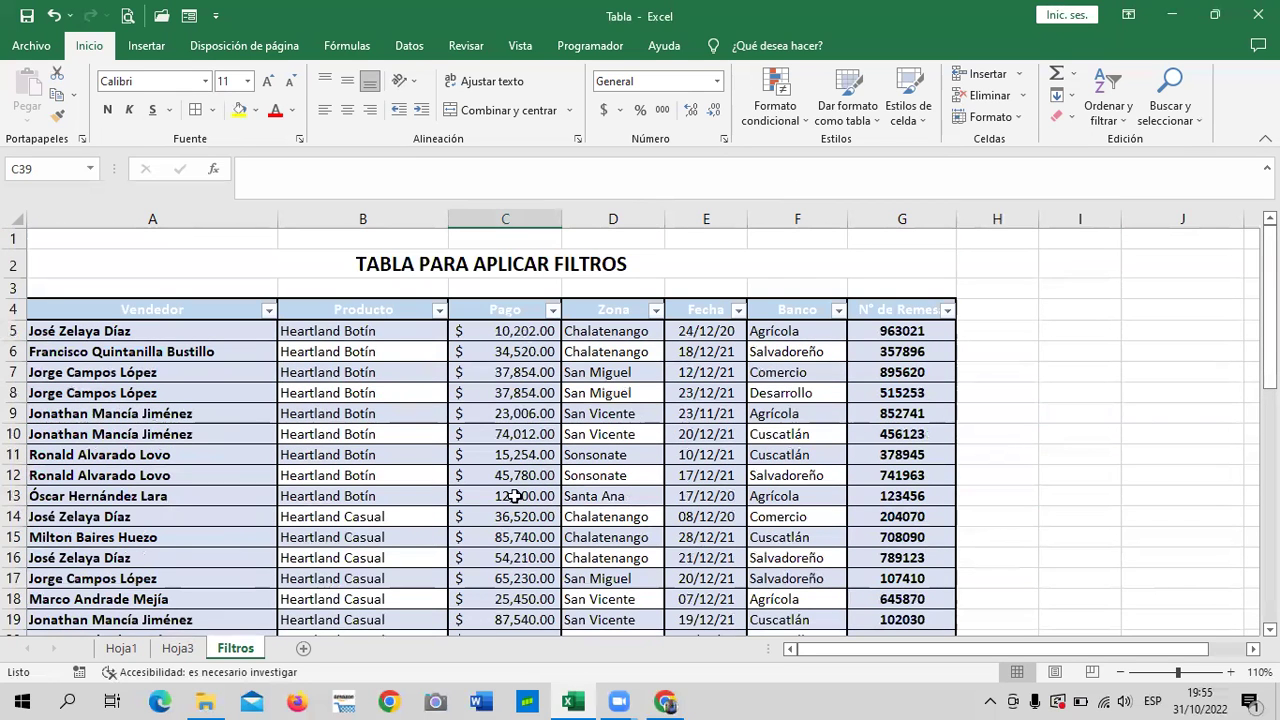
{"action": "scroll", "coordinate": [514, 496], "scroll_direction": "down", "scroll_amount": 3}
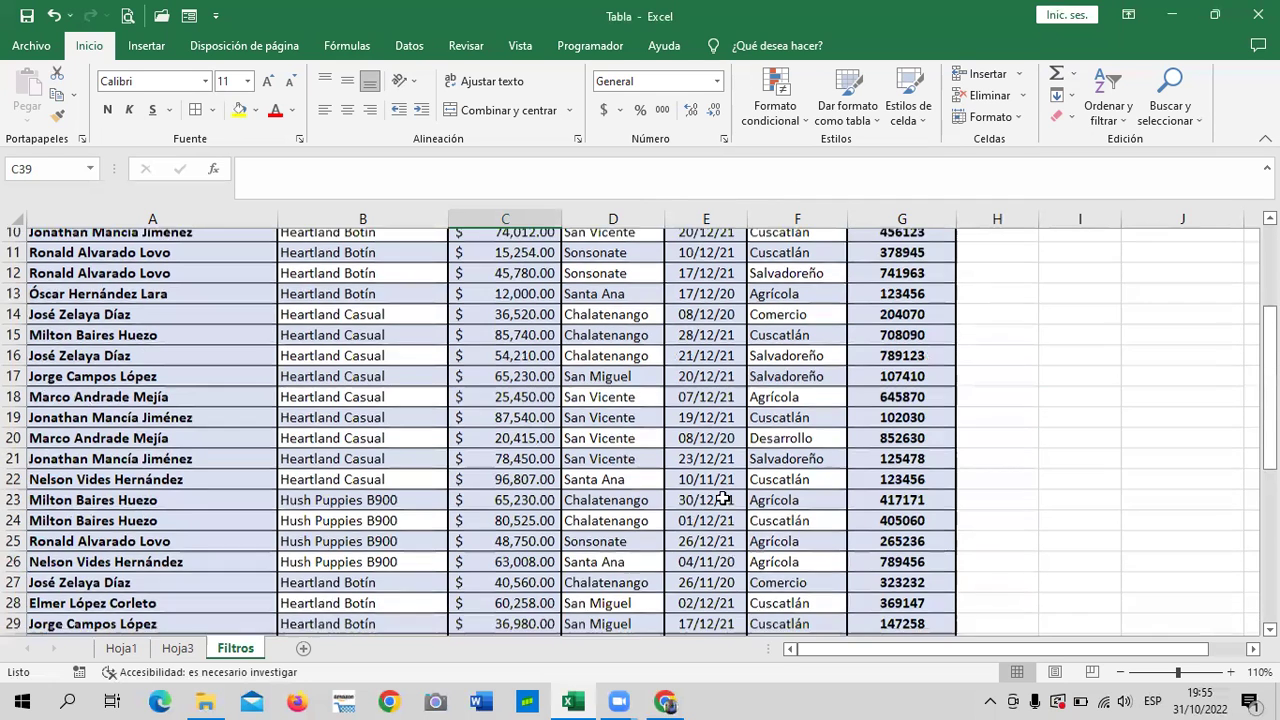
{"action": "scroll", "coordinate": [722, 498], "scroll_direction": "down", "scroll_amount": 3}
{"action": "left_click", "coordinate": [706, 445]}
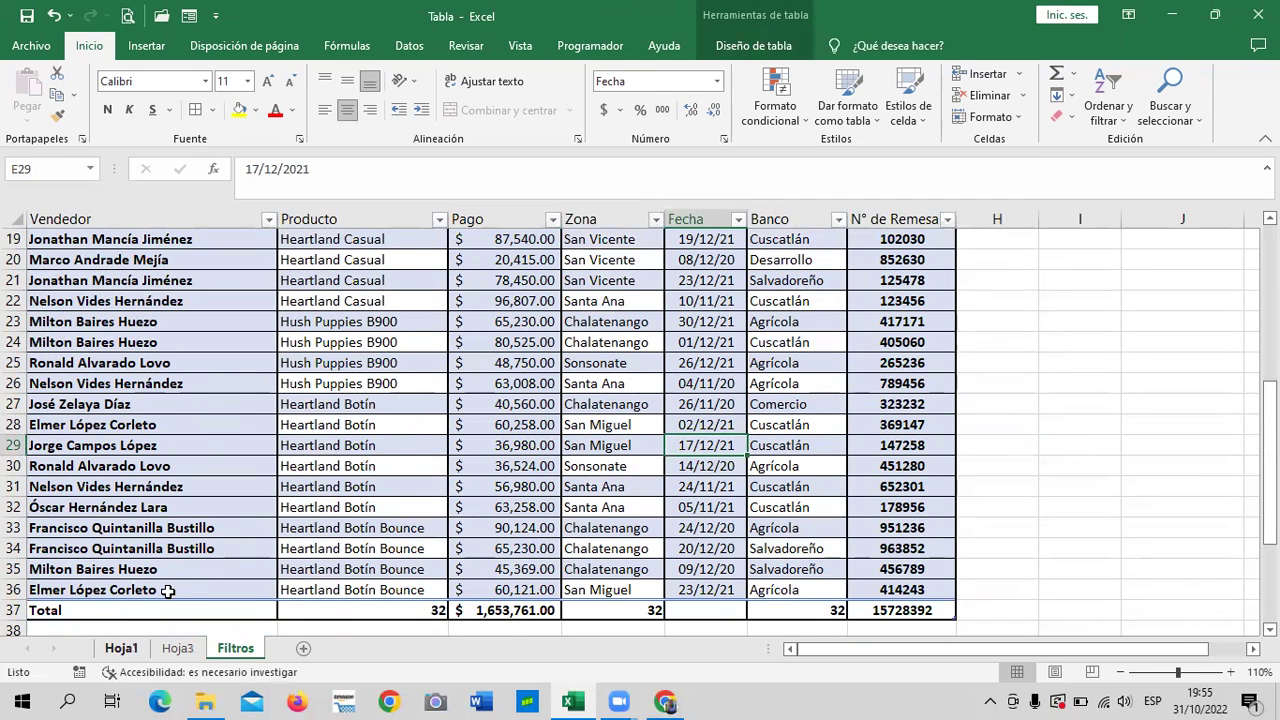
{"action": "key", "text": "ctrl+Page_Up"}
{"action": "key", "text": "ctrl+Page_Up"}
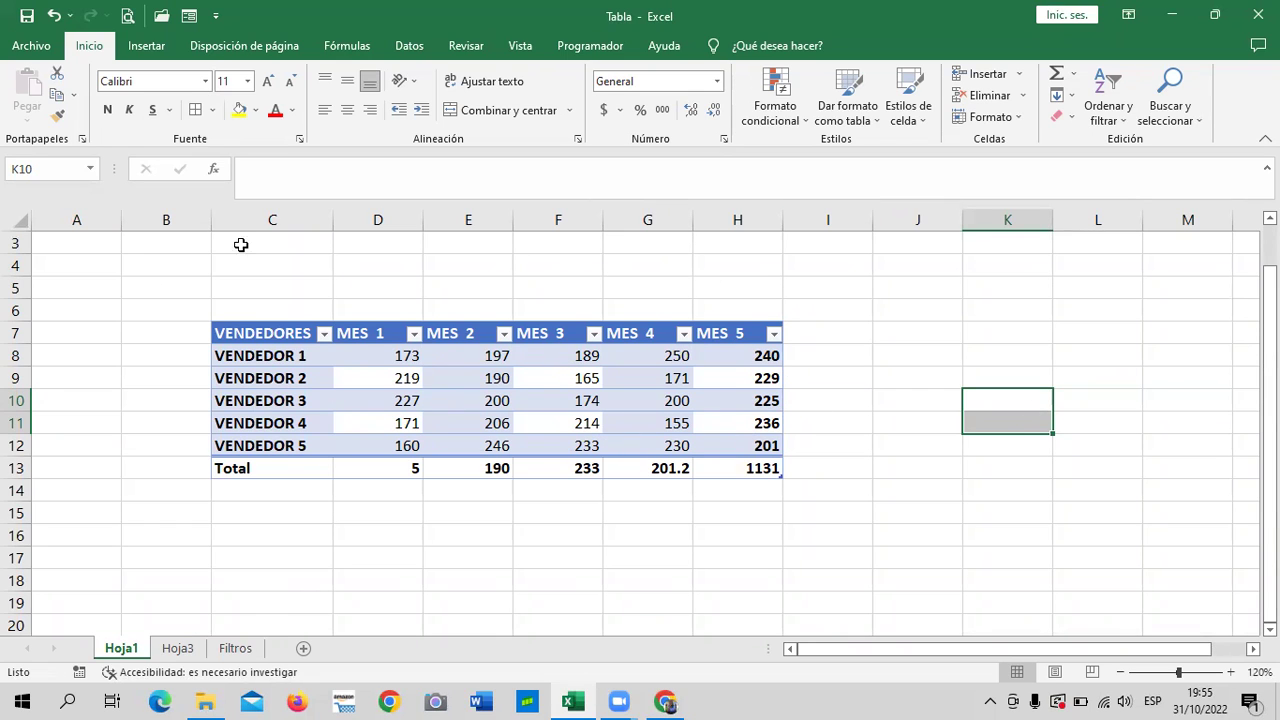
Step: Select VENDEDOR 1 in the VENDEDORES table, show Diseño de tabla, and scroll the sheet
{"action": "left_click", "coordinate": [310, 350]}
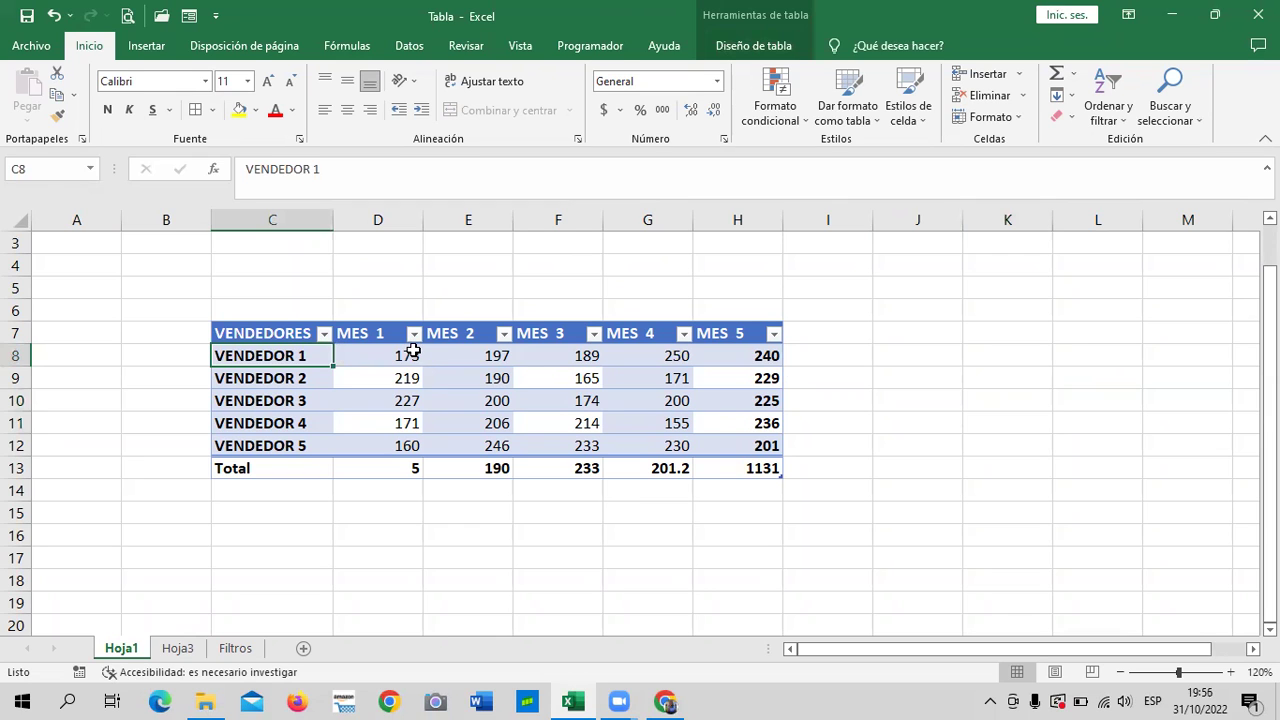
{"action": "left_click", "coordinate": [771, 48]}
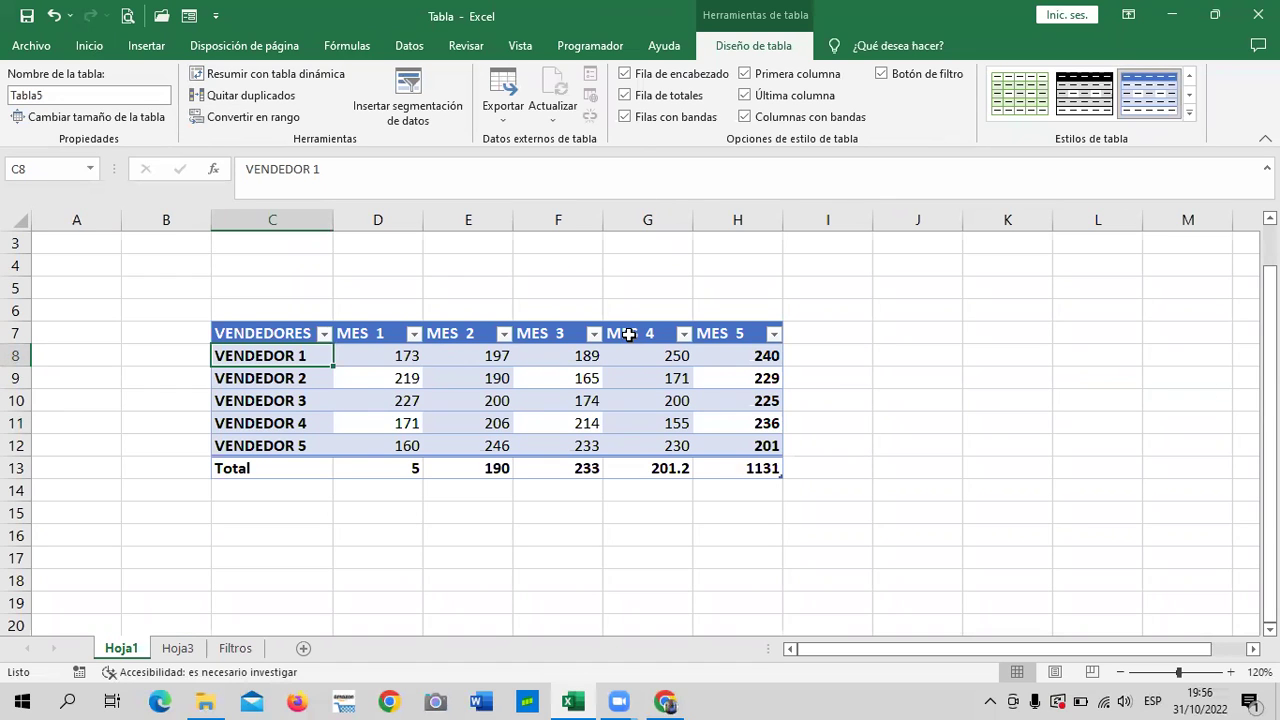
{"action": "scroll", "coordinate": [765, 440], "scroll_direction": "down", "scroll_amount": 3}
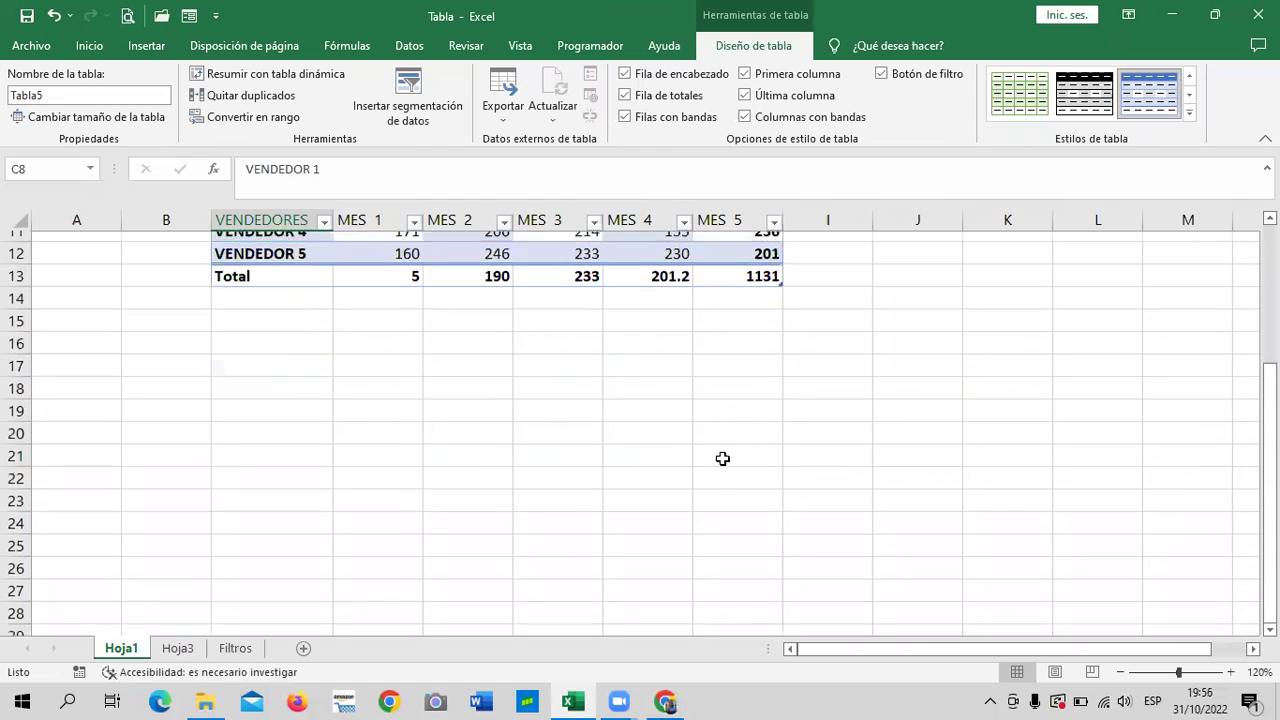
{"action": "scroll", "coordinate": [722, 458], "scroll_direction": "up", "scroll_amount": 3}
{"action": "left_click", "coordinate": [665, 702]}
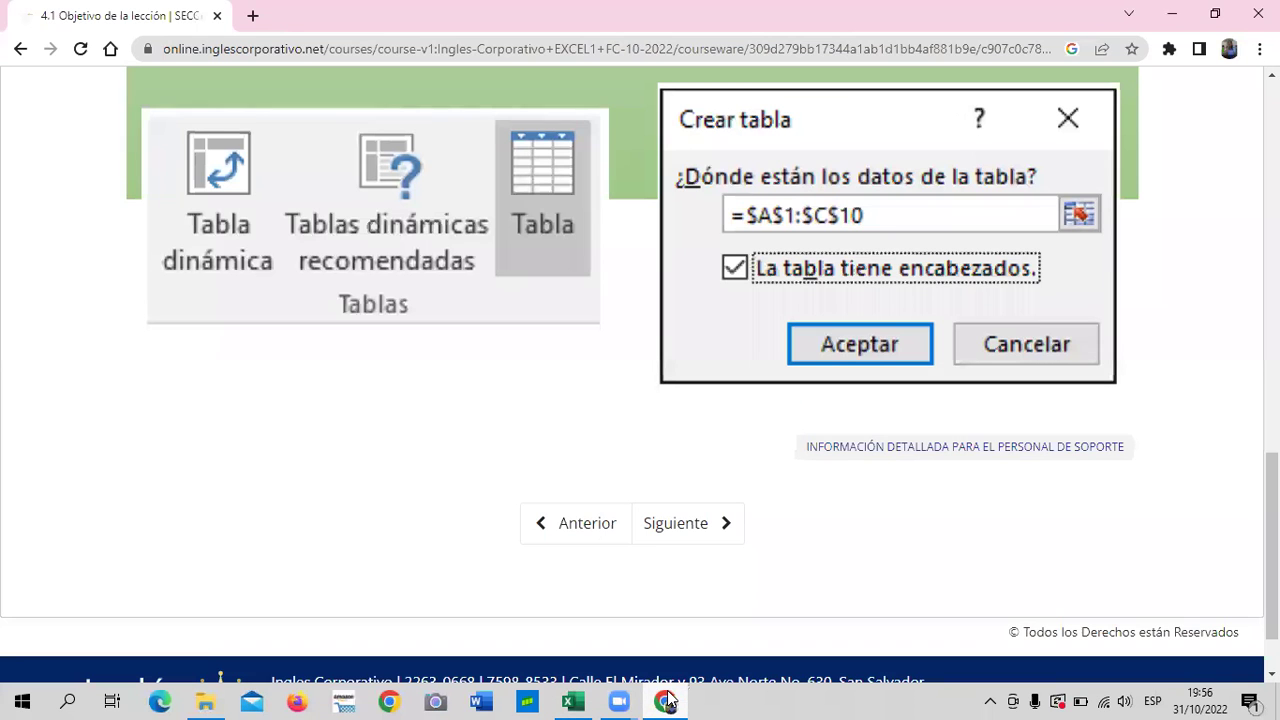
{"action": "scroll", "coordinate": [653, 533], "scroll_direction": "up", "scroll_amount": 10}
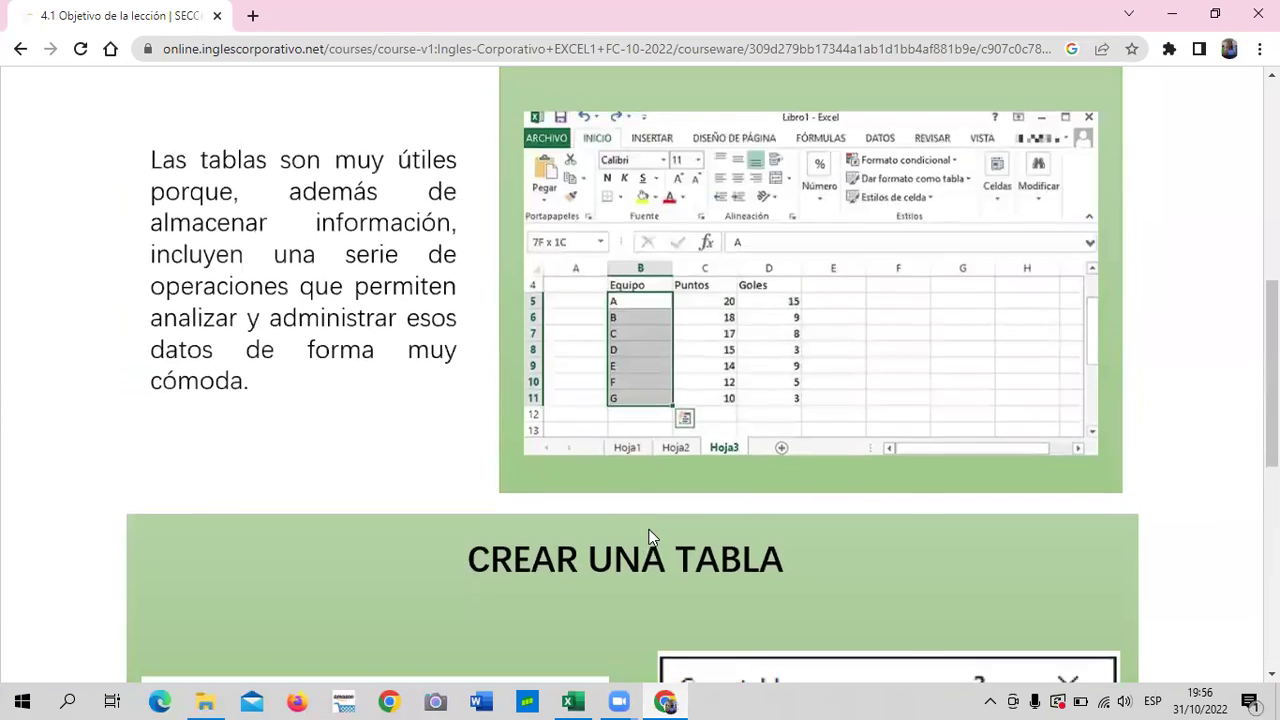
{"action": "scroll", "coordinate": [650, 534], "scroll_direction": "up", "scroll_amount": 5}
{"action": "scroll", "coordinate": [650, 534], "scroll_direction": "up", "scroll_amount": 3}
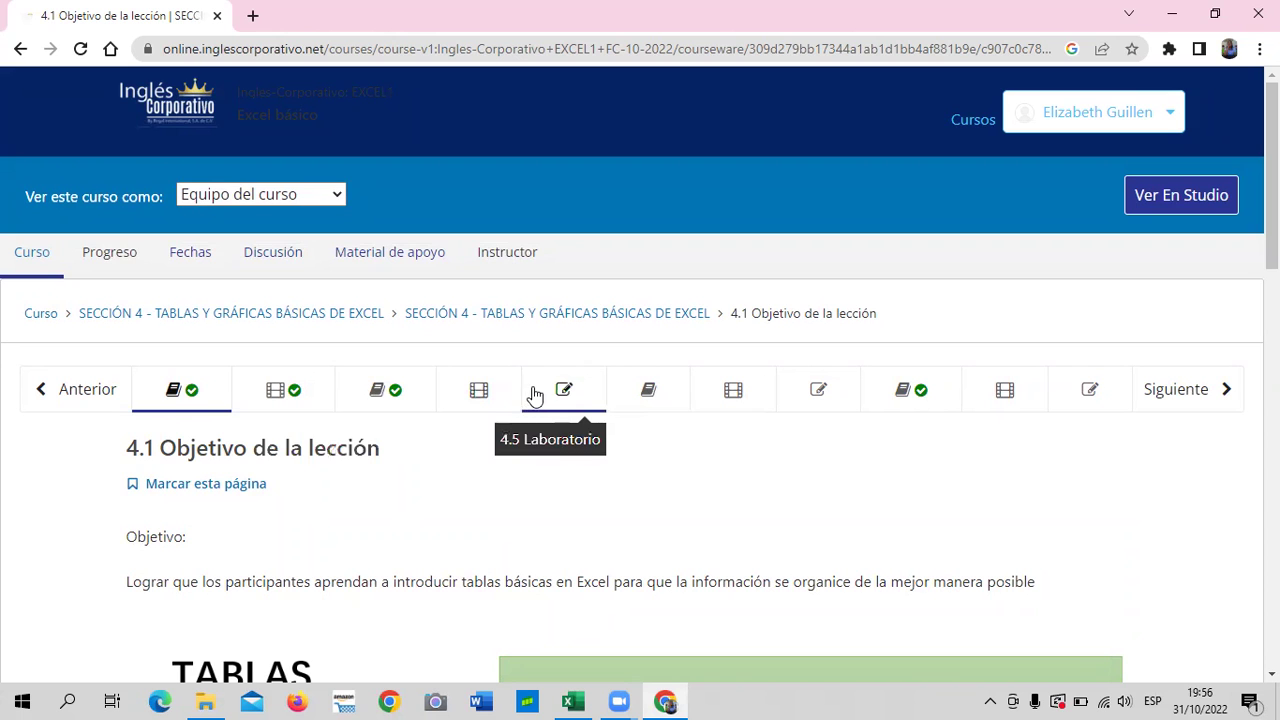
{"action": "left_click", "coordinate": [573, 391]}
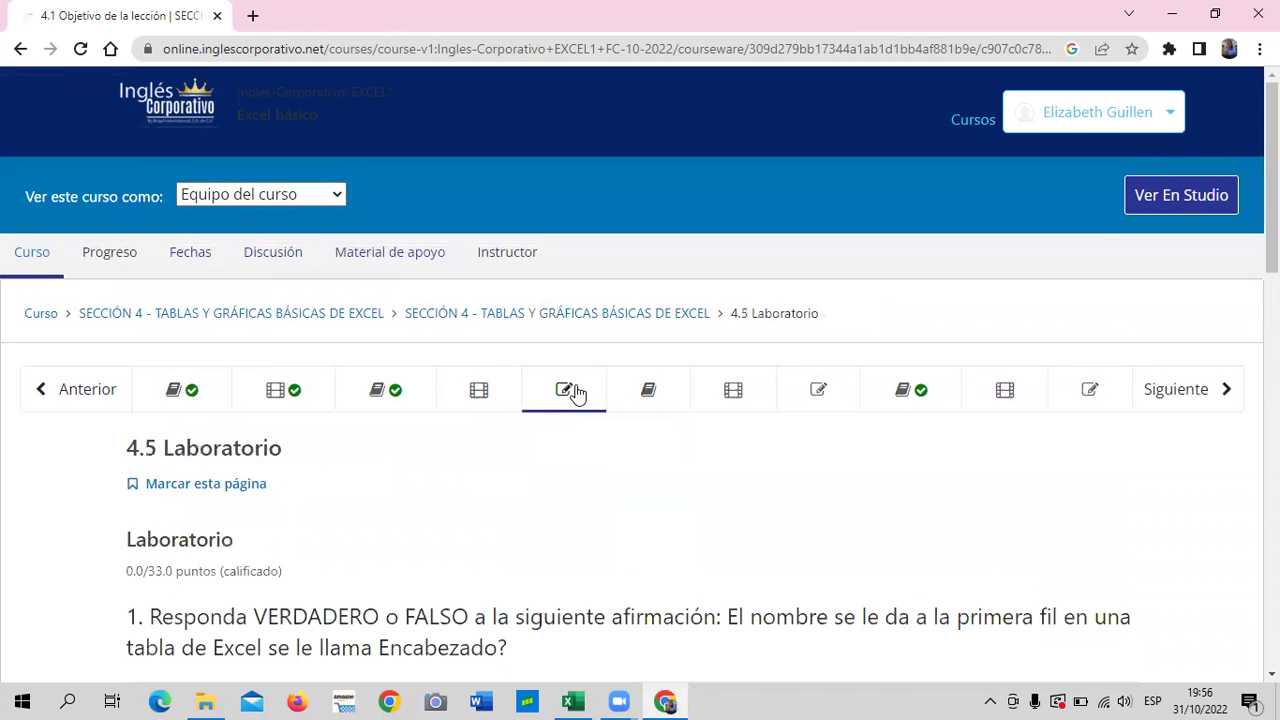
{"action": "scroll", "coordinate": [572, 393], "scroll_direction": "down", "scroll_amount": 3}
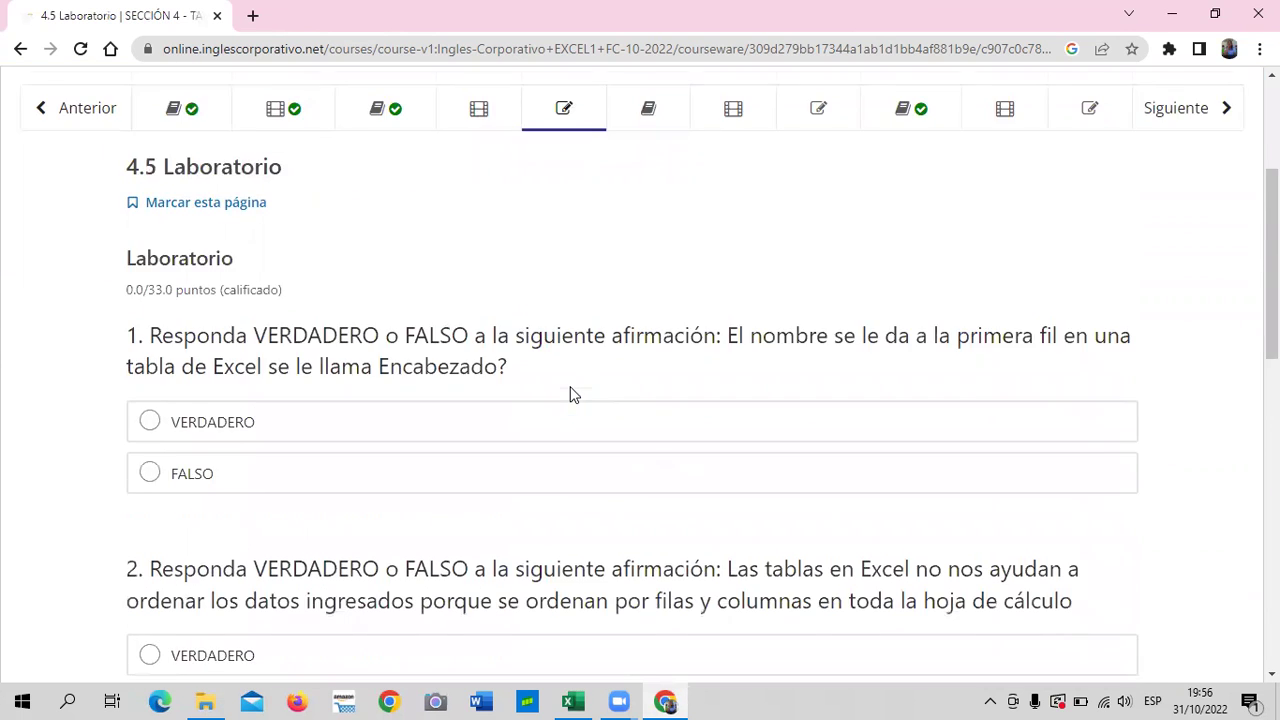
{"action": "scroll", "coordinate": [572, 393], "scroll_direction": "down", "scroll_amount": 4}
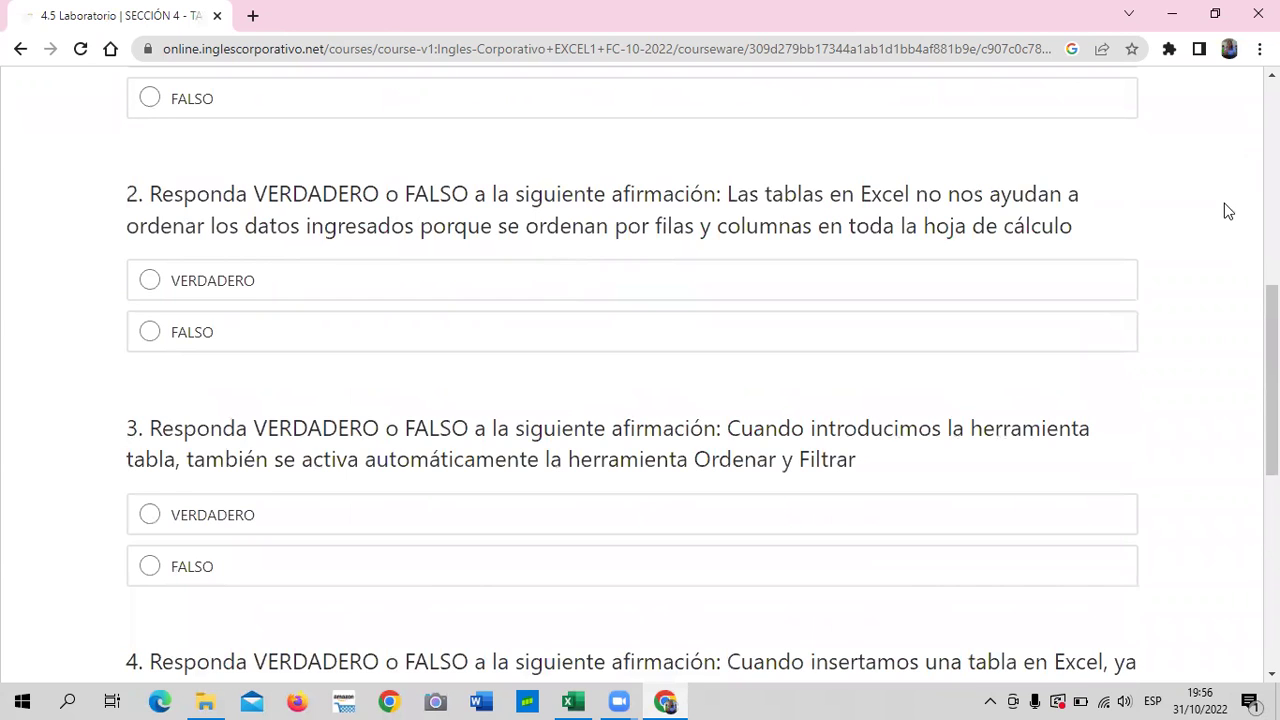
{"action": "scroll", "coordinate": [540, 326], "scroll_direction": "down", "scroll_amount": 2}
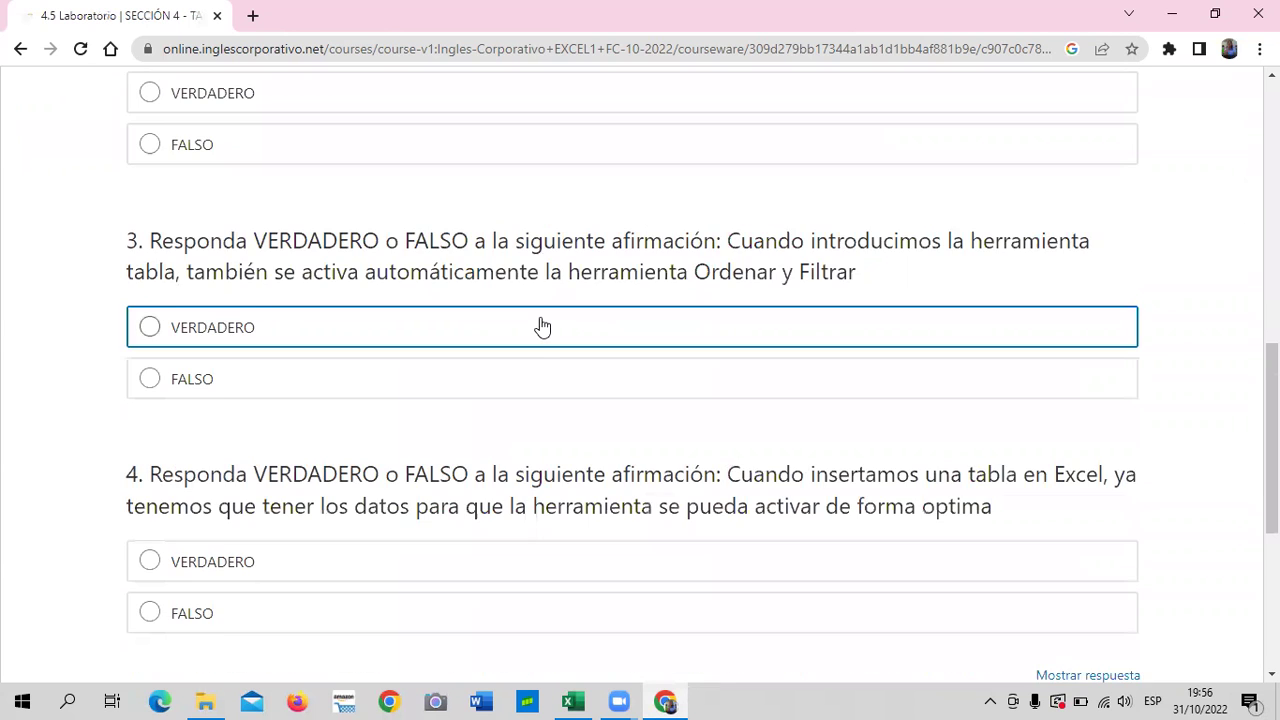
{"action": "scroll", "coordinate": [540, 326], "scroll_direction": "down", "scroll_amount": 4}
{"action": "scroll", "coordinate": [538, 317], "scroll_direction": "up", "scroll_amount": 2}
{"action": "scroll", "coordinate": [538, 317], "scroll_direction": "up", "scroll_amount": 2}
{"action": "scroll", "coordinate": [523, 422], "scroll_direction": "up", "scroll_amount": 1}
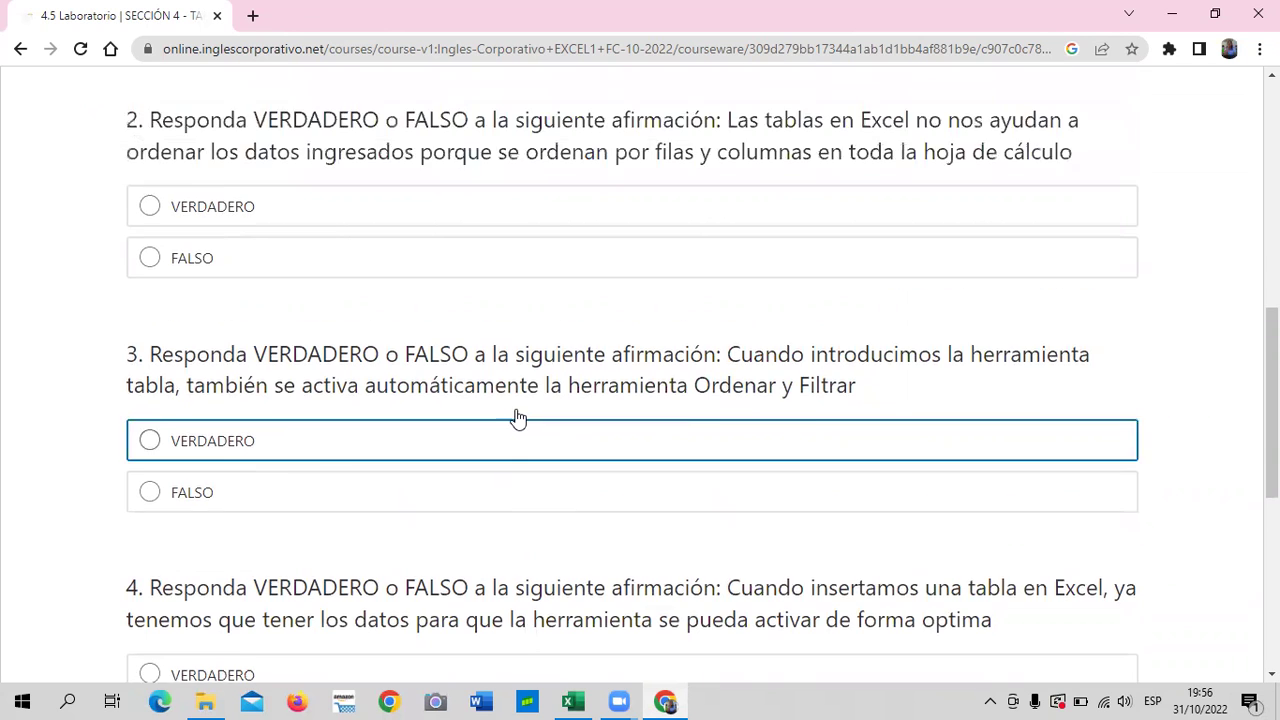
{"action": "scroll", "coordinate": [518, 418], "scroll_direction": "up", "scroll_amount": 3}
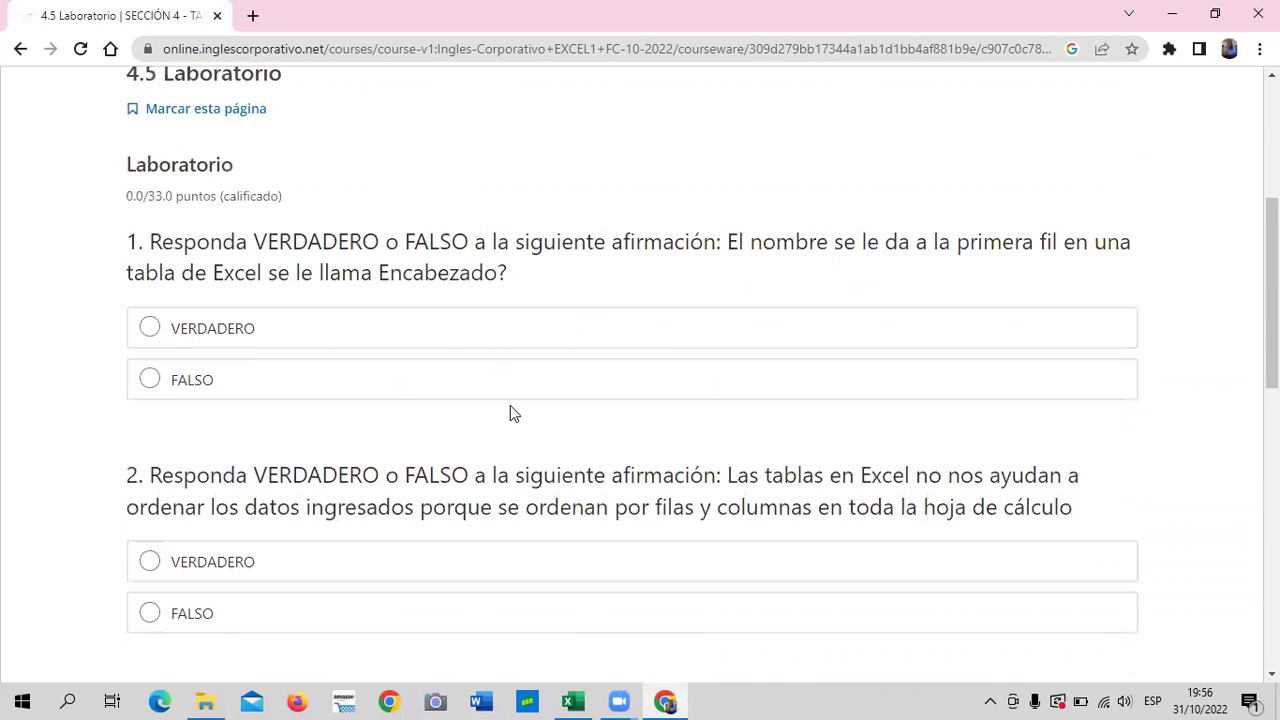
{"action": "scroll", "coordinate": [512, 413], "scroll_direction": "up", "scroll_amount": 2}
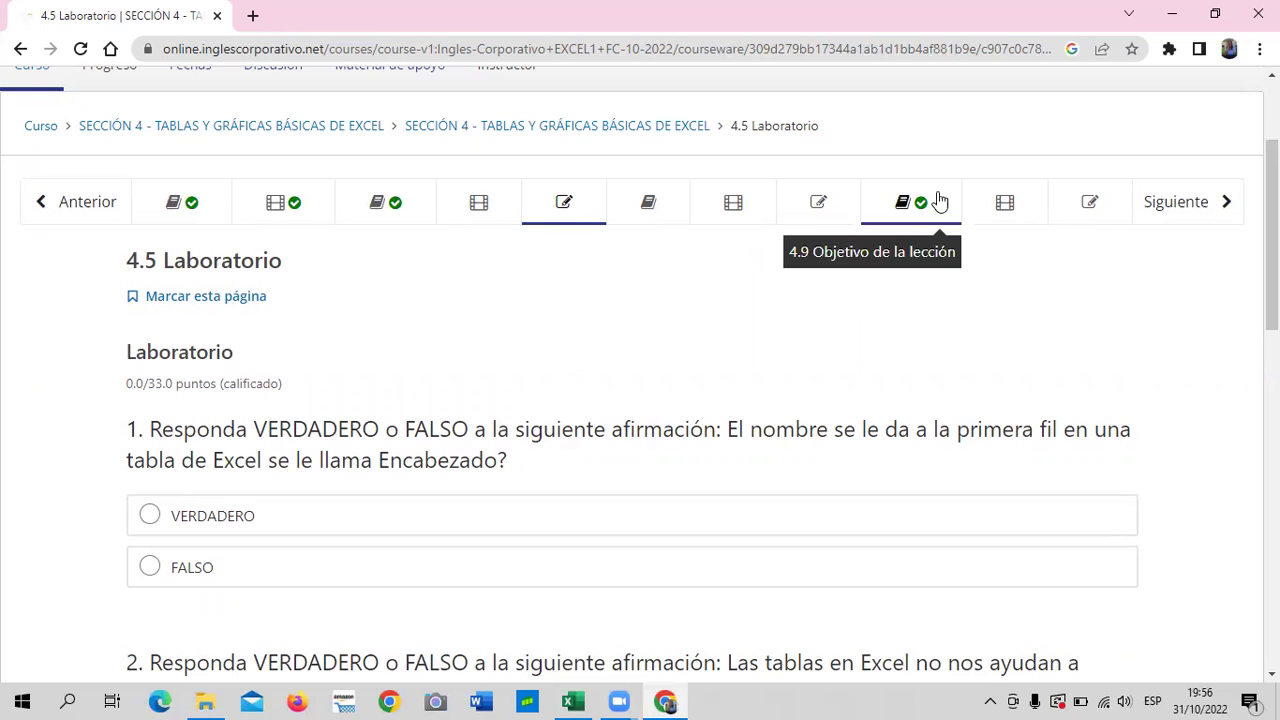
{"action": "scroll", "coordinate": [550, 367], "scroll_direction": "down", "scroll_amount": 2}
{"action": "scroll", "coordinate": [546, 368], "scroll_direction": "up", "scroll_amount": 3}
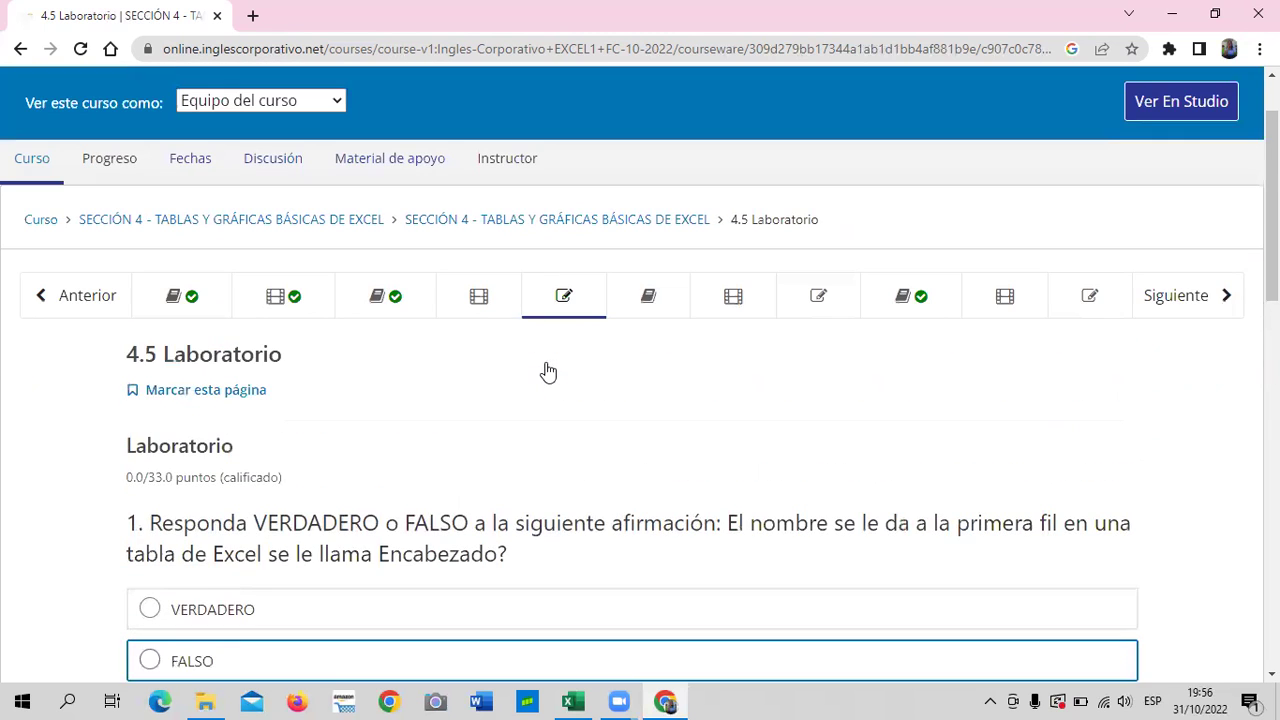
{"action": "scroll", "coordinate": [363, 438], "scroll_direction": "down", "scroll_amount": 1}
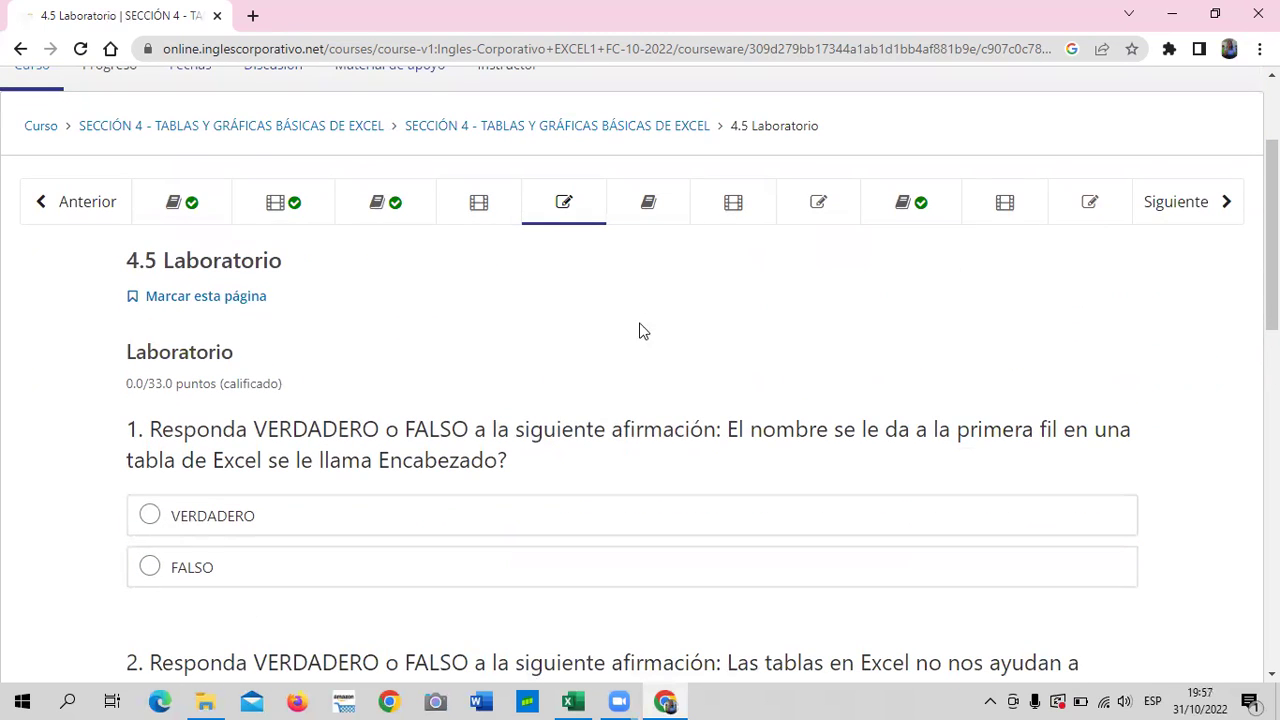
{"action": "scroll", "coordinate": [672, 343], "scroll_direction": "down", "scroll_amount": 1}
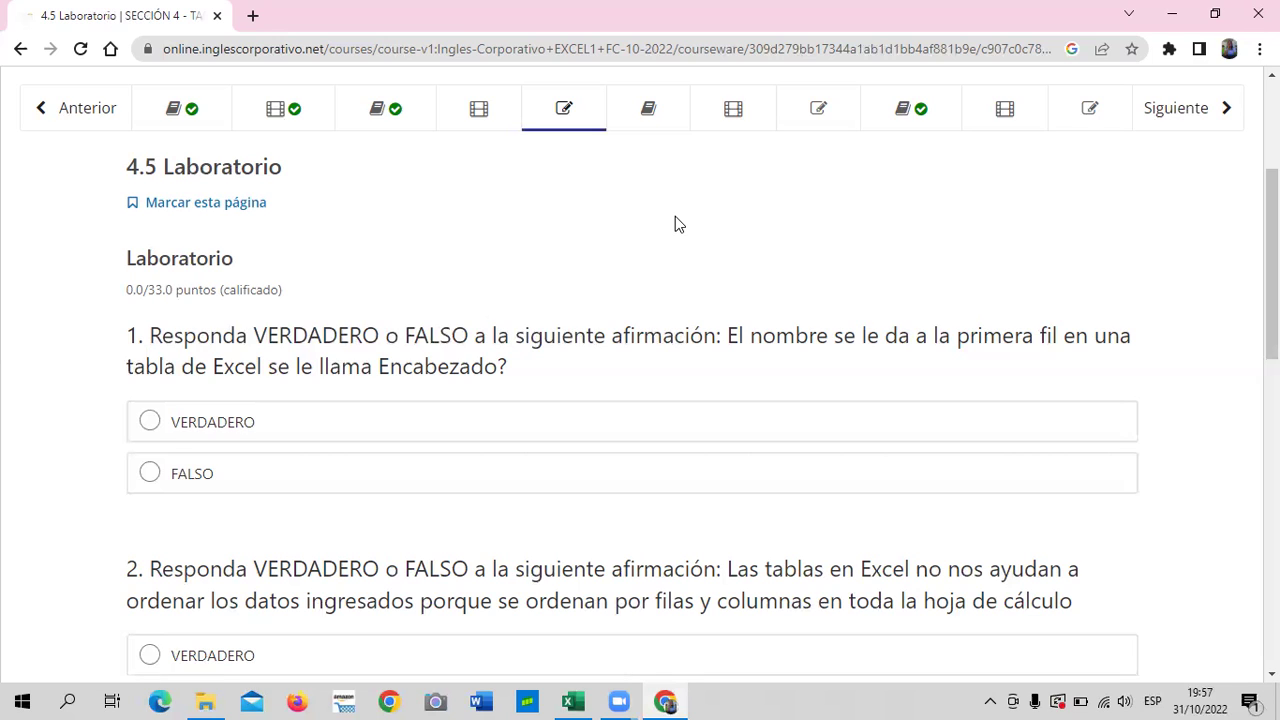
Step: Mark question 1 VERDADERO, 2 FALSO, 3 VERDADERO and 4 FALSO
{"action": "left_click", "coordinate": [150, 421]}
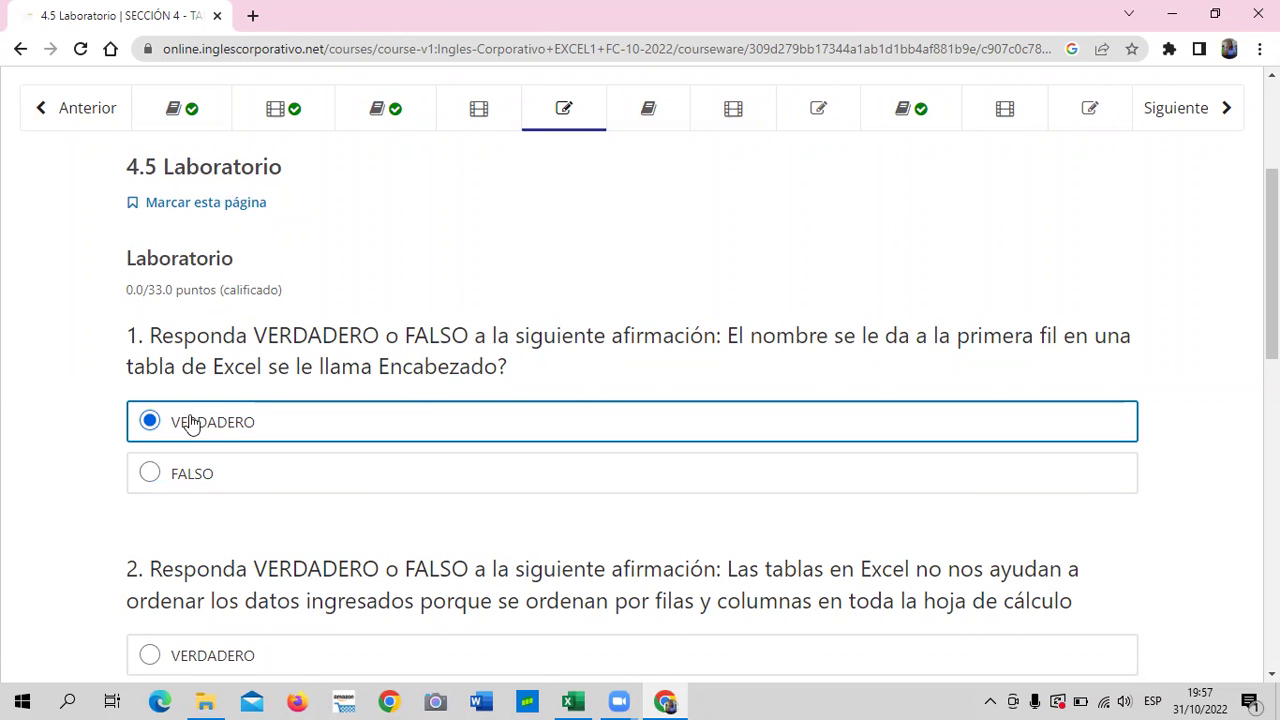
{"action": "scroll", "coordinate": [190, 422], "scroll_direction": "down", "scroll_amount": 3}
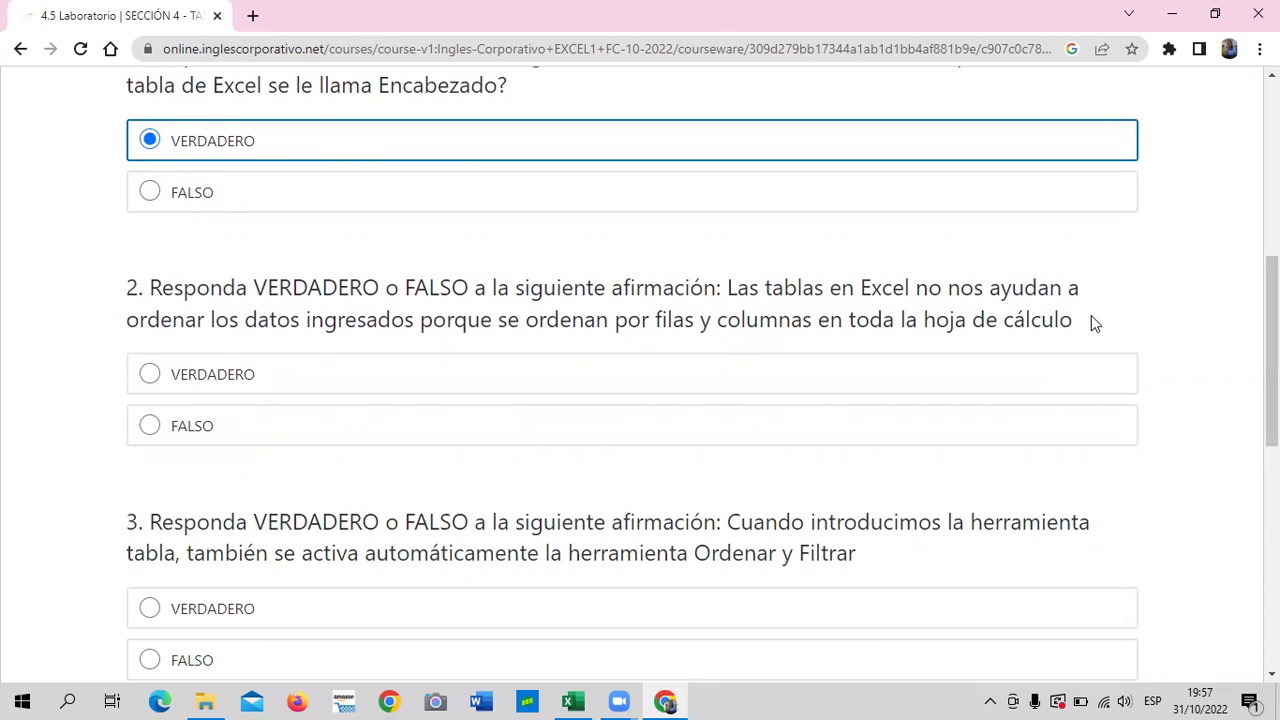
{"action": "left_click", "coordinate": [150, 426]}
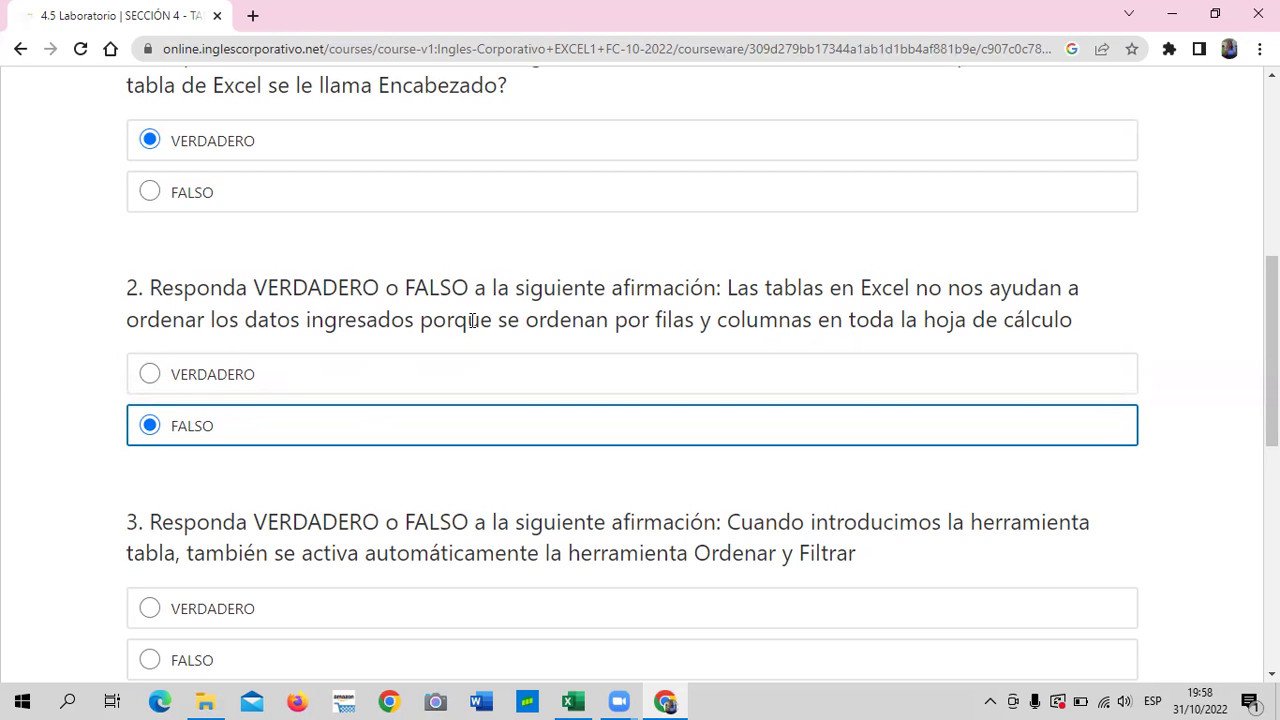
{"action": "scroll", "coordinate": [472, 320], "scroll_direction": "down", "scroll_amount": 3}
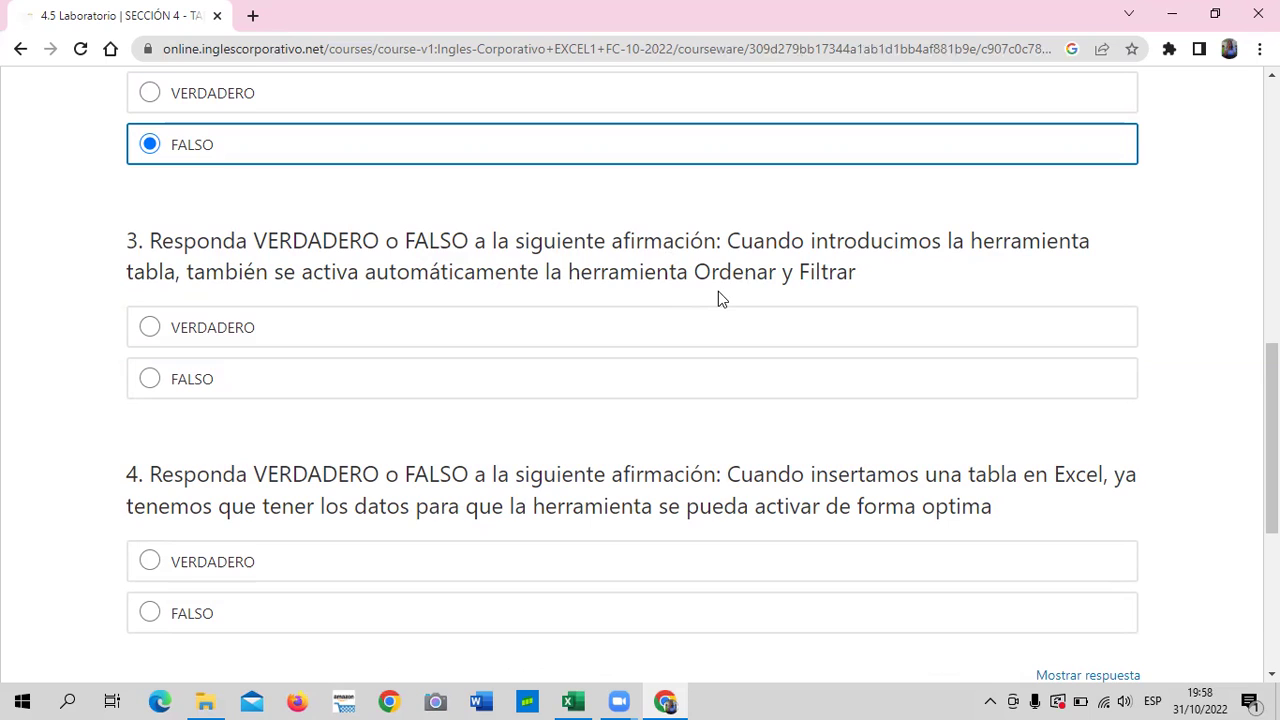
{"action": "left_click", "coordinate": [153, 331]}
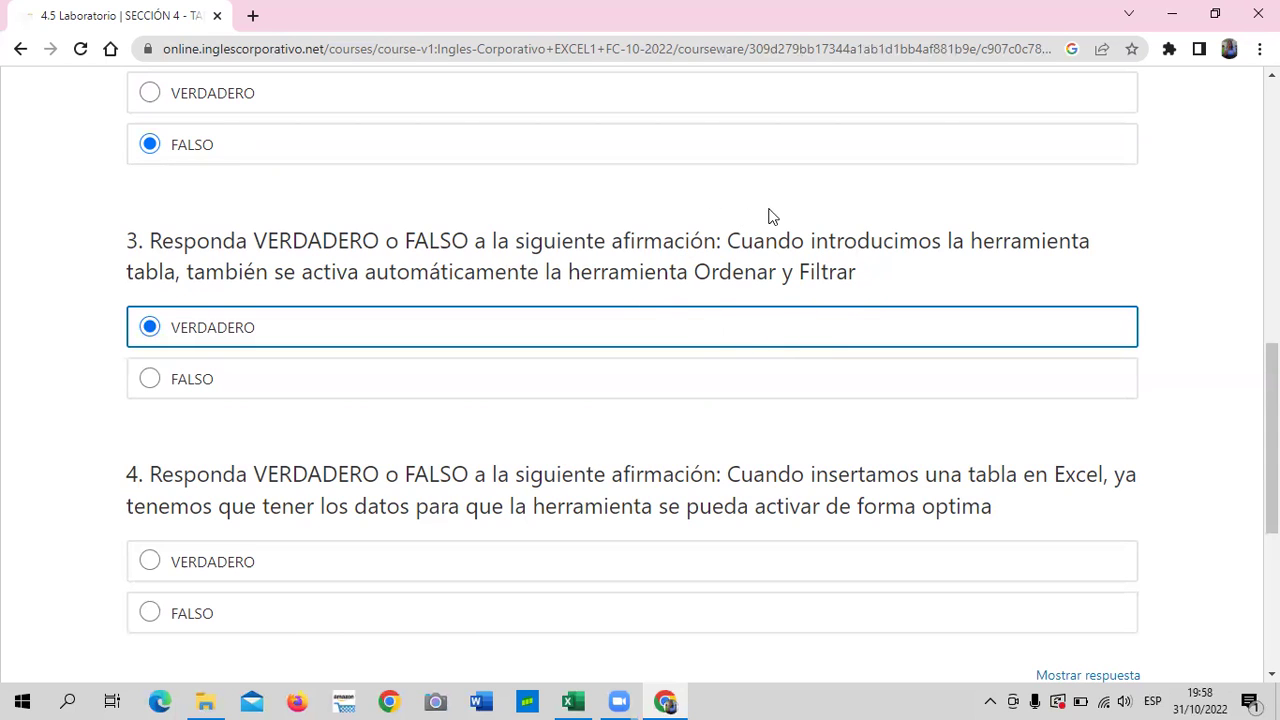
{"action": "scroll", "coordinate": [557, 457], "scroll_direction": "down", "scroll_amount": 1}
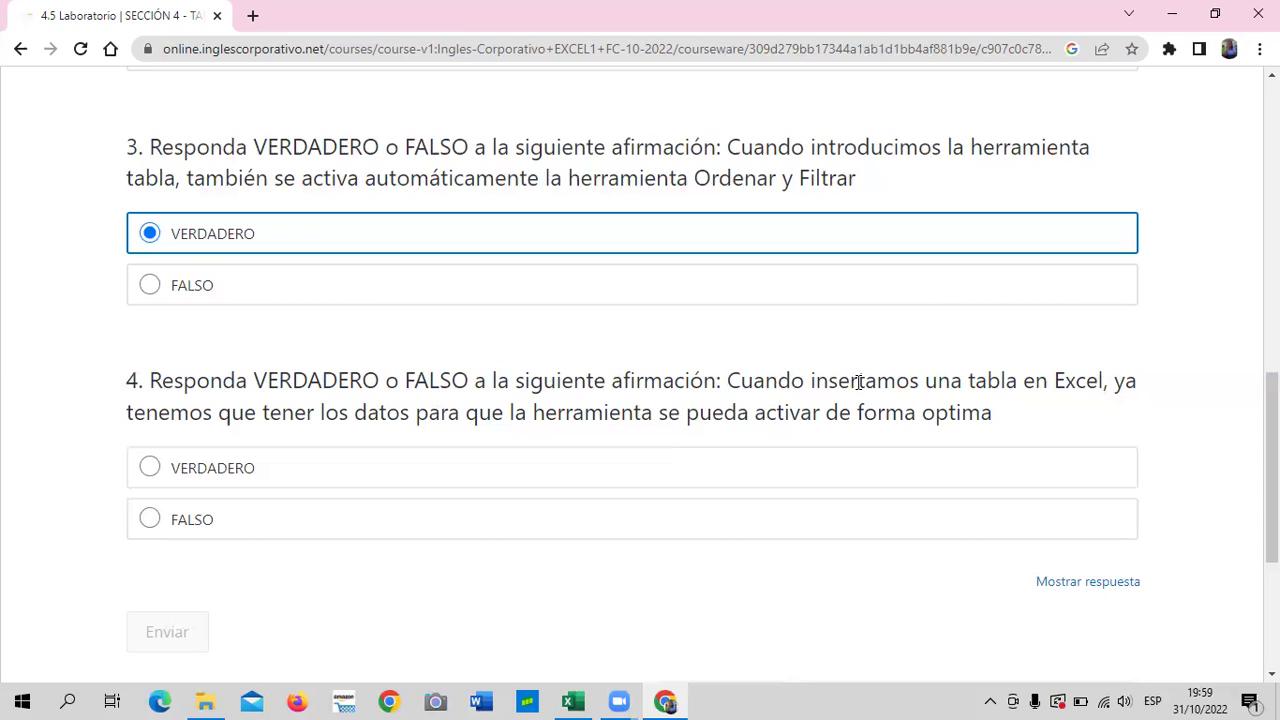
{"action": "left_click", "coordinate": [150, 520]}
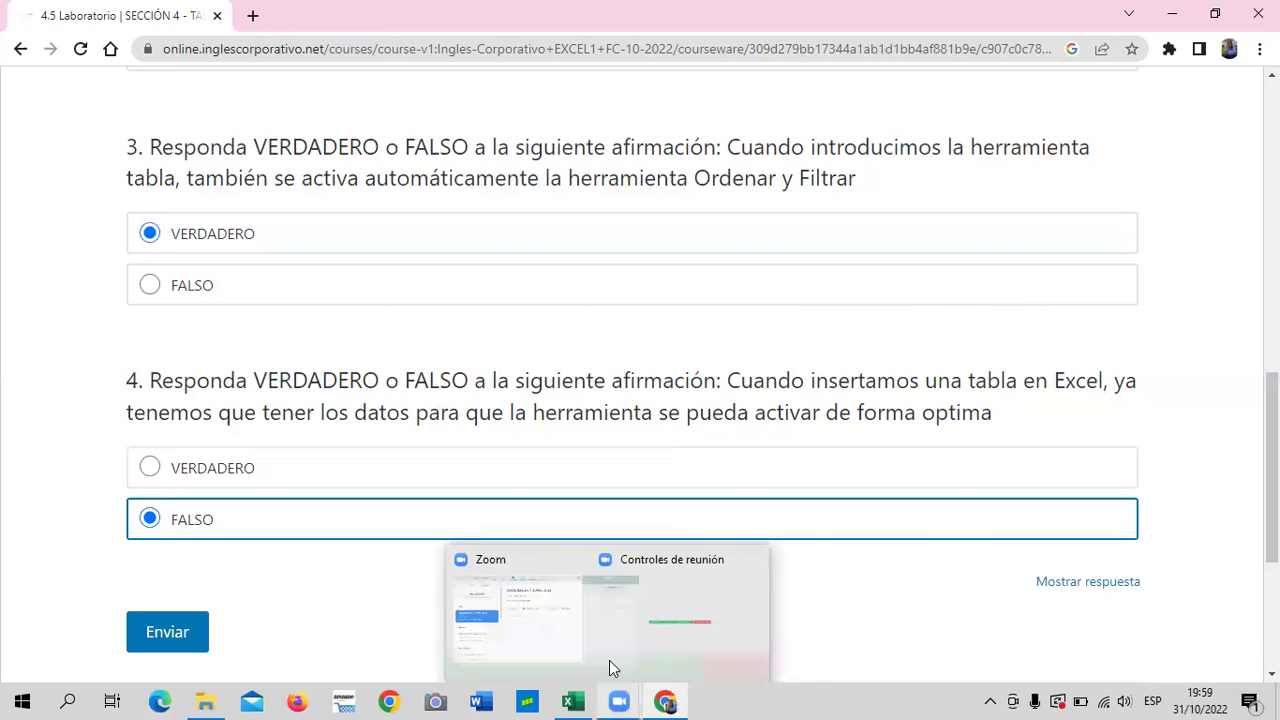
{"action": "left_click", "coordinate": [588, 700]}
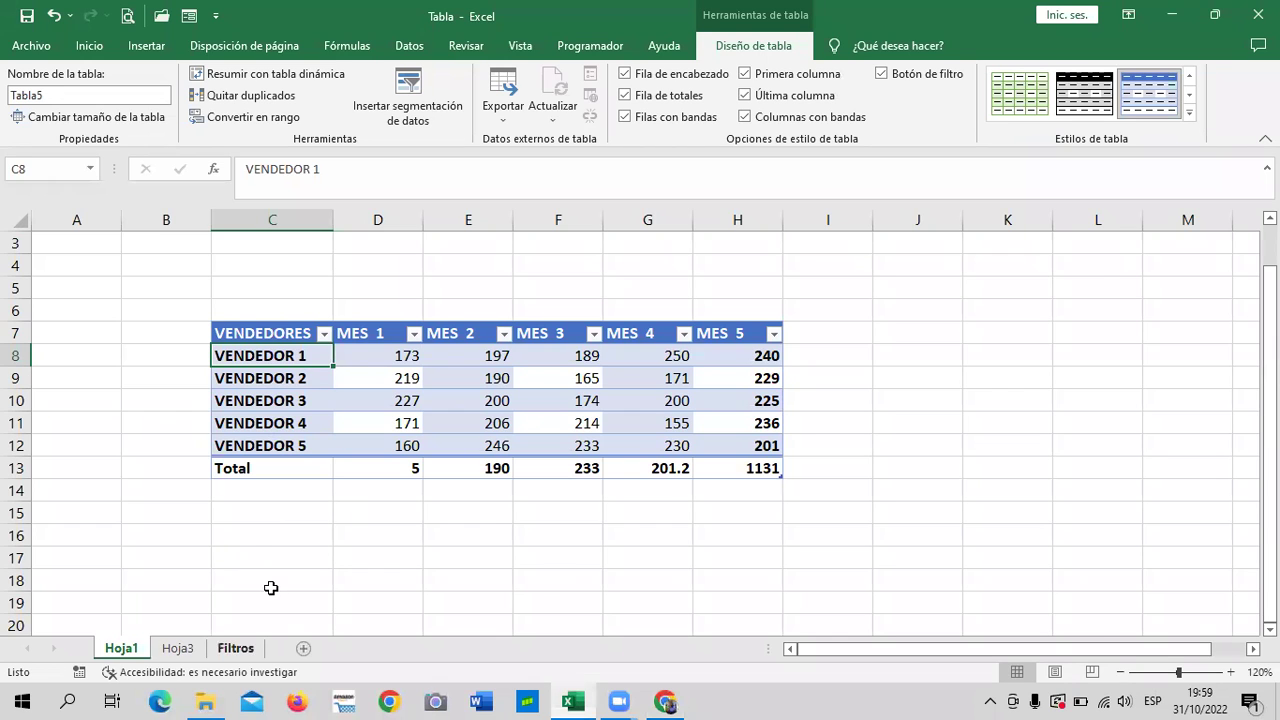
{"action": "left_click", "coordinate": [178, 648]}
{"action": "left_click", "coordinate": [353, 290]}
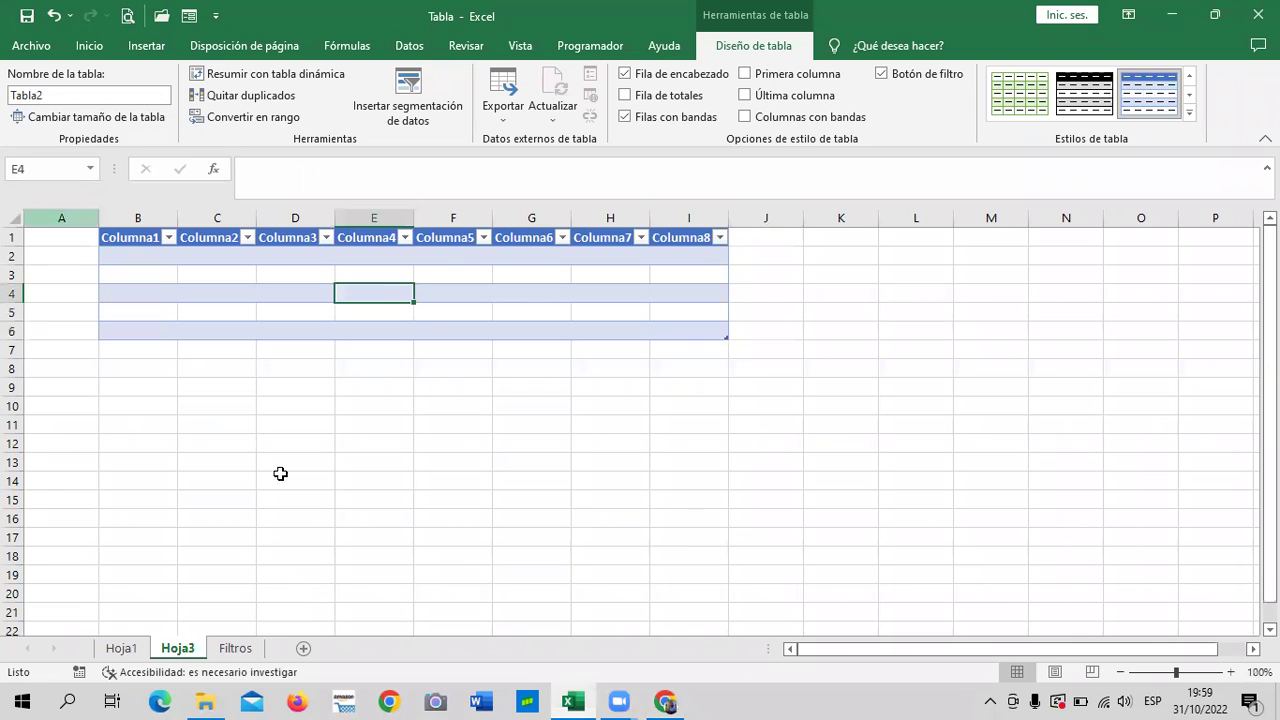
{"action": "left_click", "coordinate": [805, 304]}
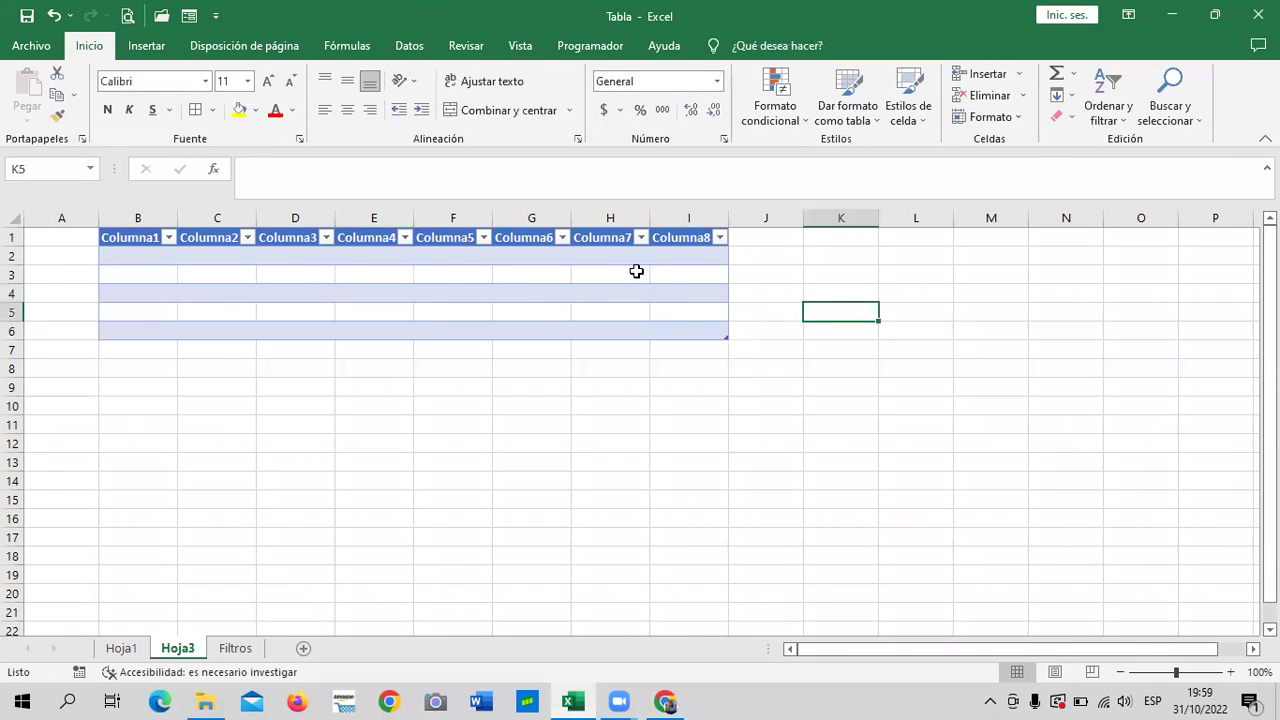
{"action": "left_click", "coordinate": [418, 421]}
Step: Submit the quiz with Enviar and review the green ticks on all four answers
{"action": "left_click", "coordinate": [655, 700]}
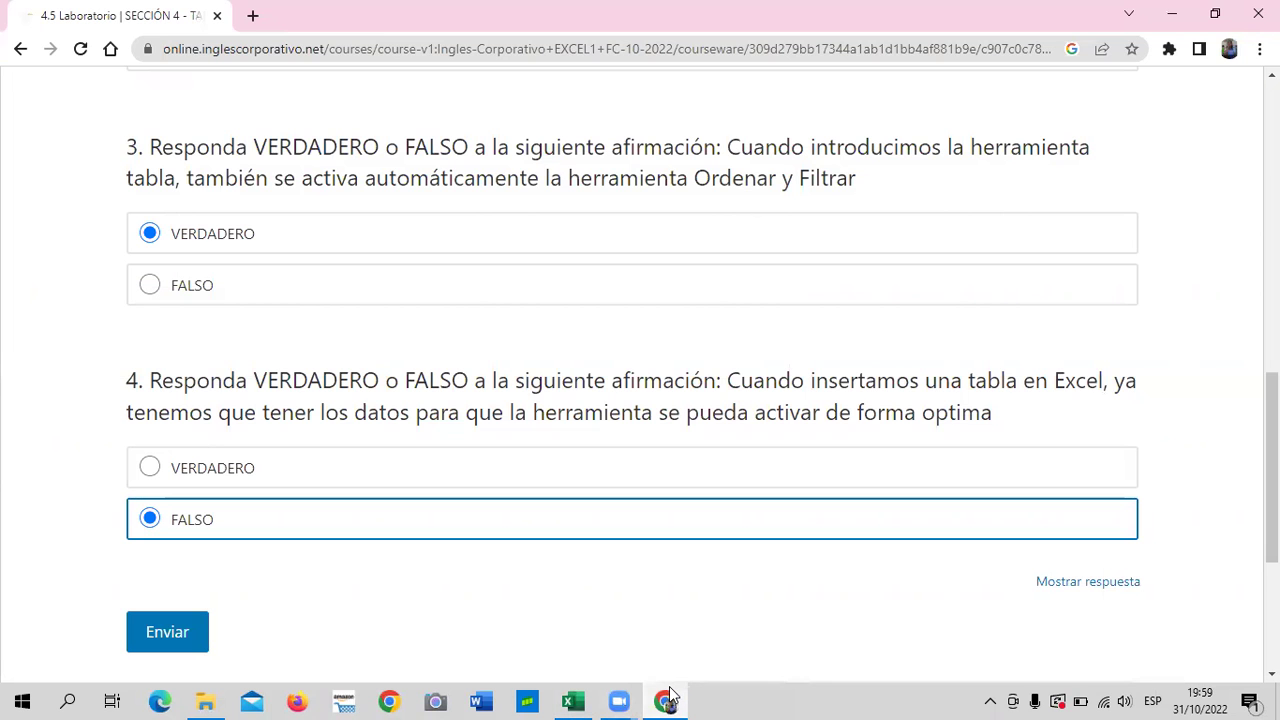
{"action": "scroll", "coordinate": [991, 477], "scroll_direction": "down", "scroll_amount": 3}
{"action": "left_click", "coordinate": [1075, 398]}
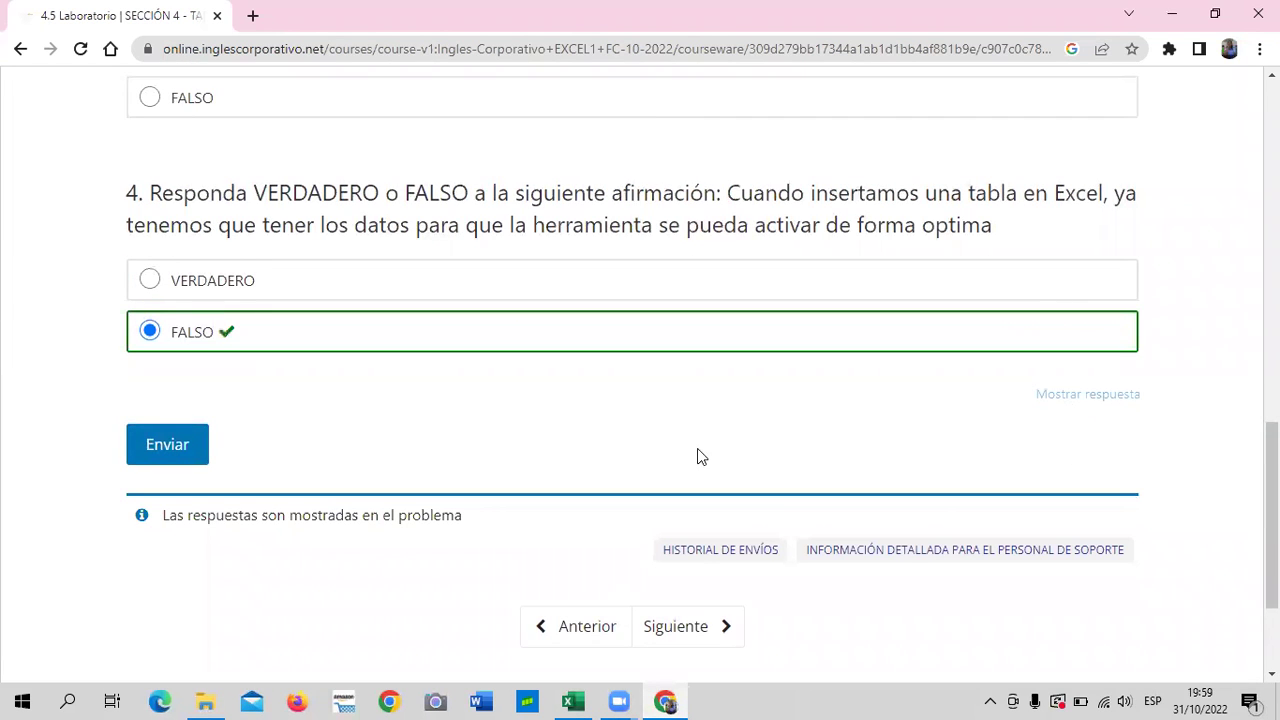
{"action": "scroll", "coordinate": [690, 480], "scroll_direction": "up", "scroll_amount": 2}
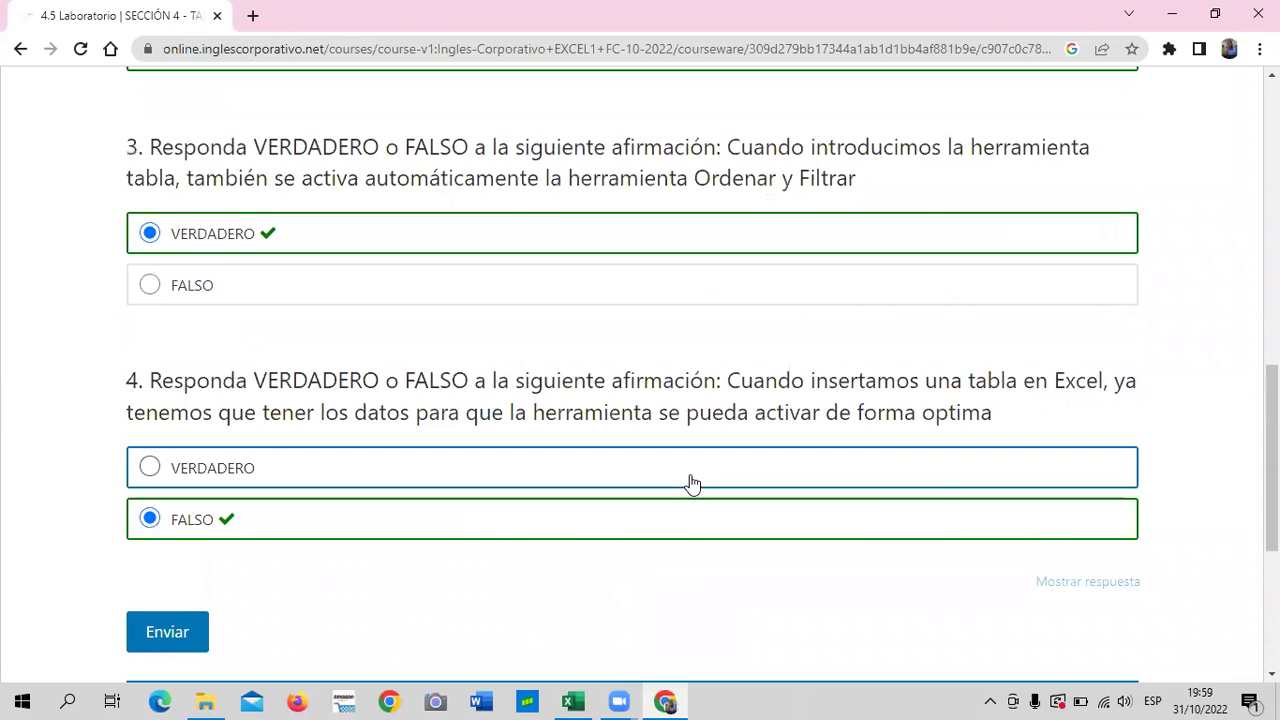
{"action": "scroll", "coordinate": [692, 482], "scroll_direction": "up", "scroll_amount": 2}
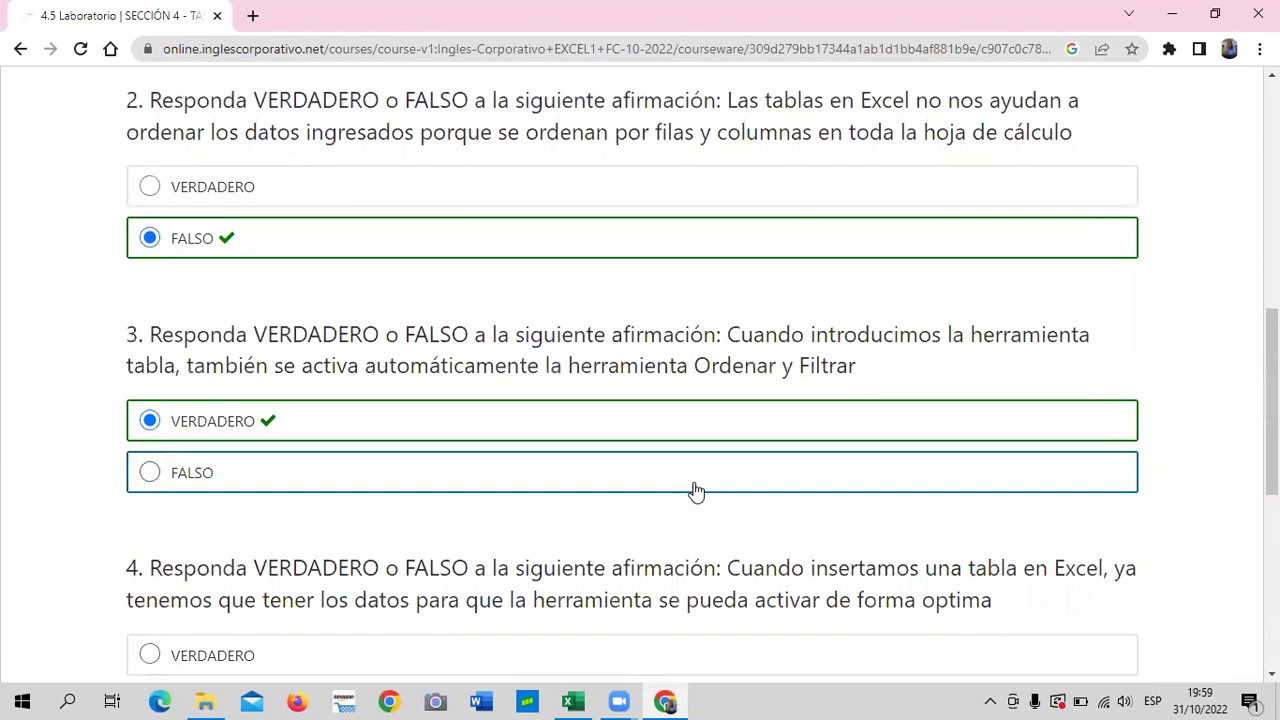
{"action": "scroll", "coordinate": [697, 491], "scroll_direction": "up", "scroll_amount": 2}
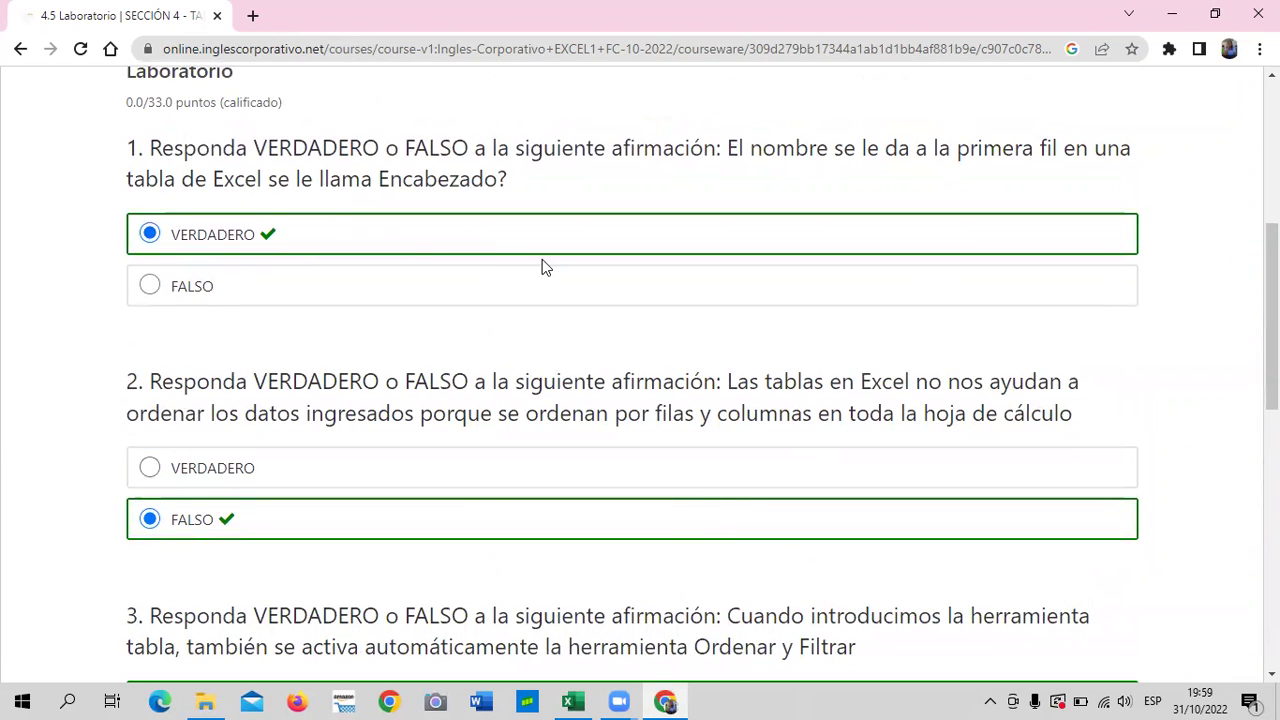
{"action": "scroll", "coordinate": [552, 296], "scroll_direction": "up", "scroll_amount": 2}
{"action": "scroll", "coordinate": [545, 310], "scroll_direction": "up", "scroll_amount": 3}
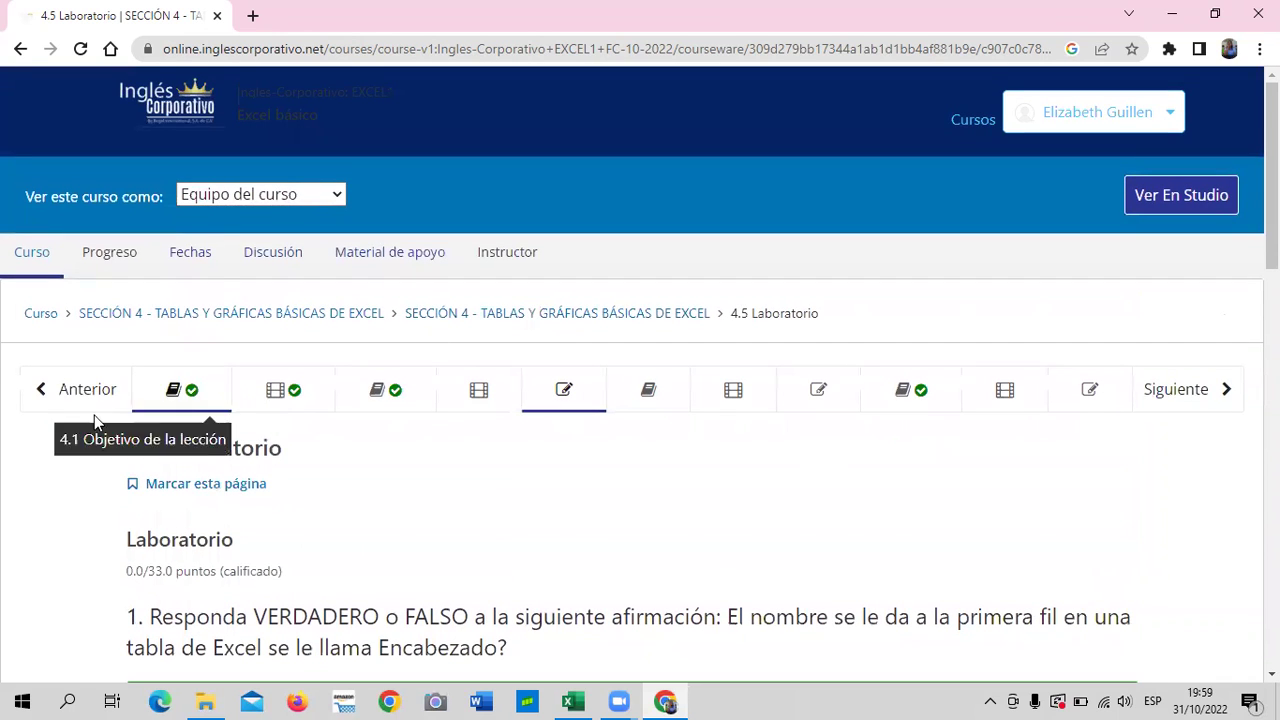